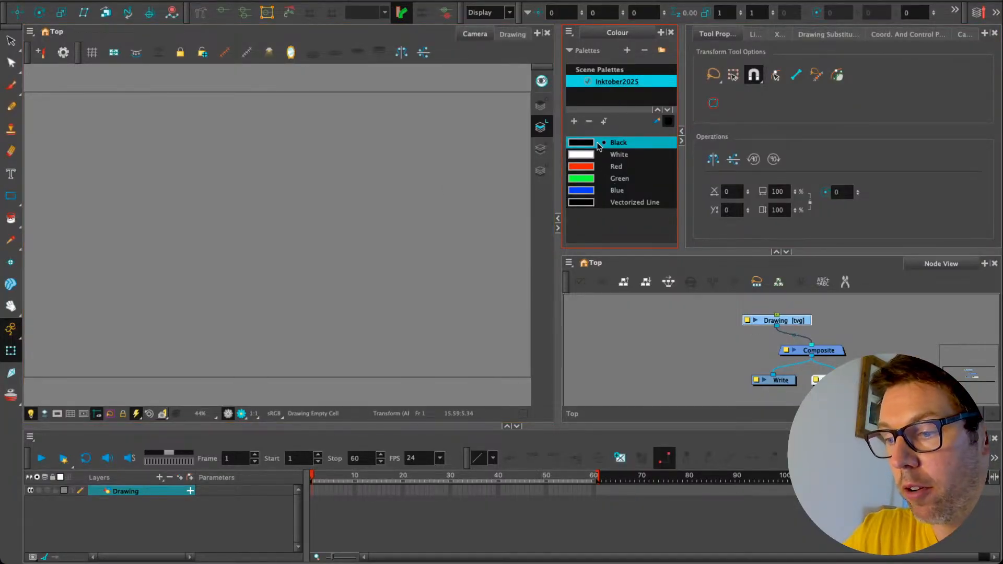
Step: Delete the Write node from the node network
click(708, 370)
click(781, 382)
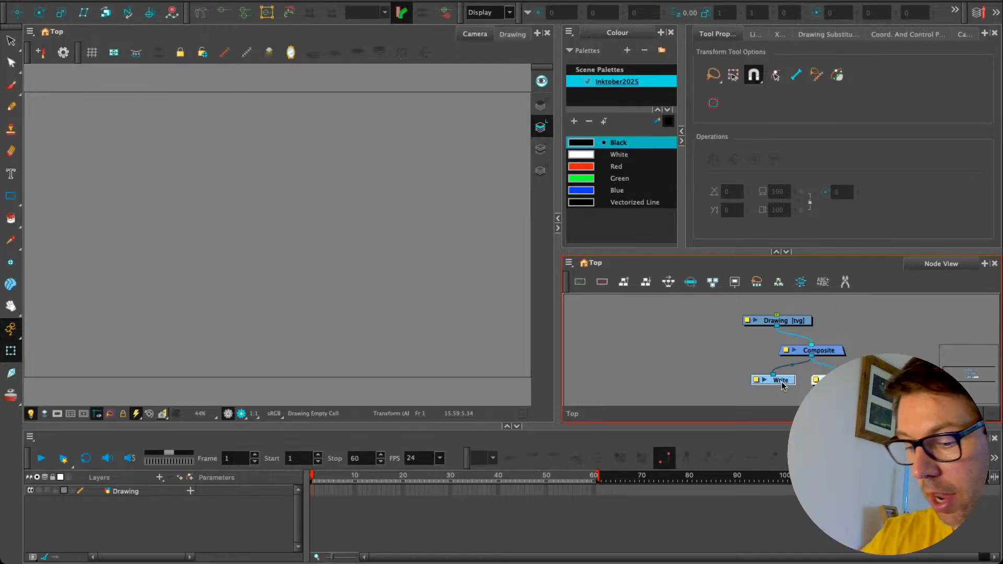
key(Delete)
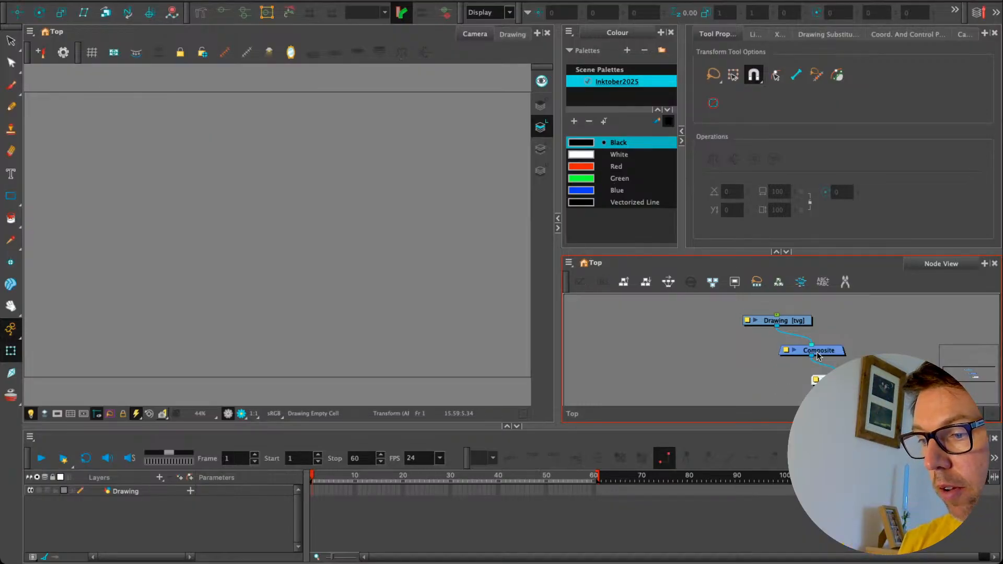
Step: Move the Composite node further below the Drawing node and enlarge the node network area
drag(829, 356, 846, 375)
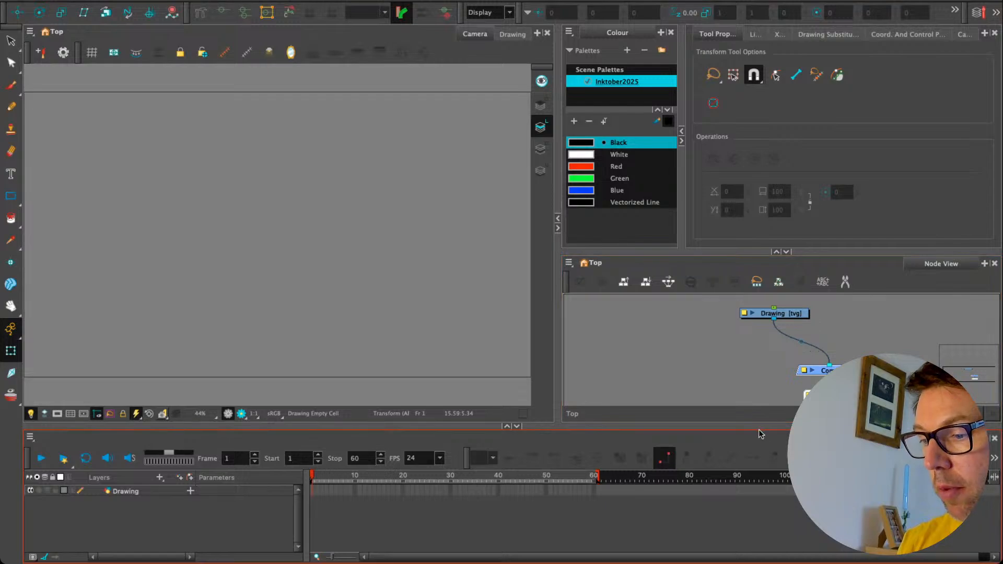
drag(760, 427, 760, 465)
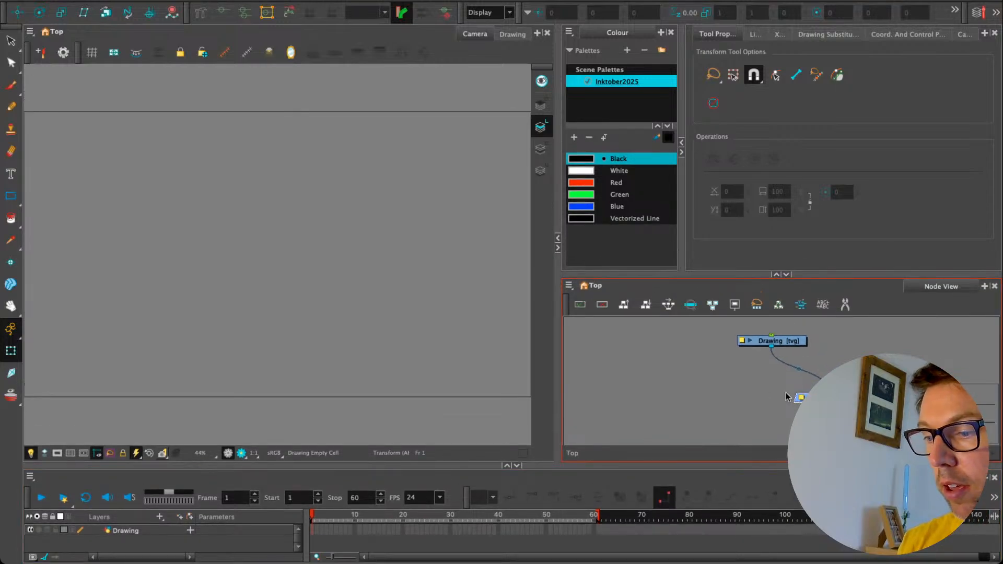
drag(832, 398, 832, 406)
click(752, 388)
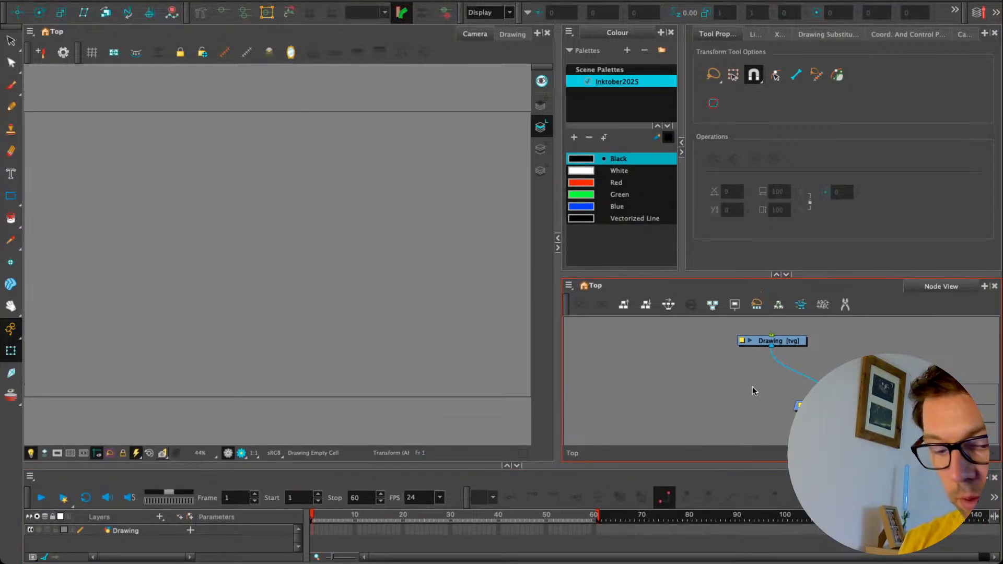
key(super+r)
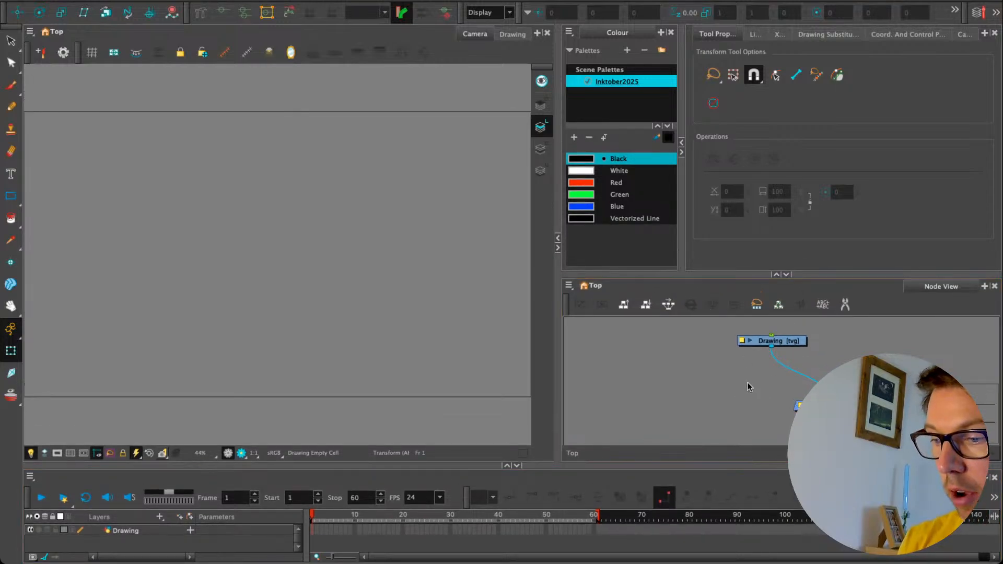
click(446, 346)
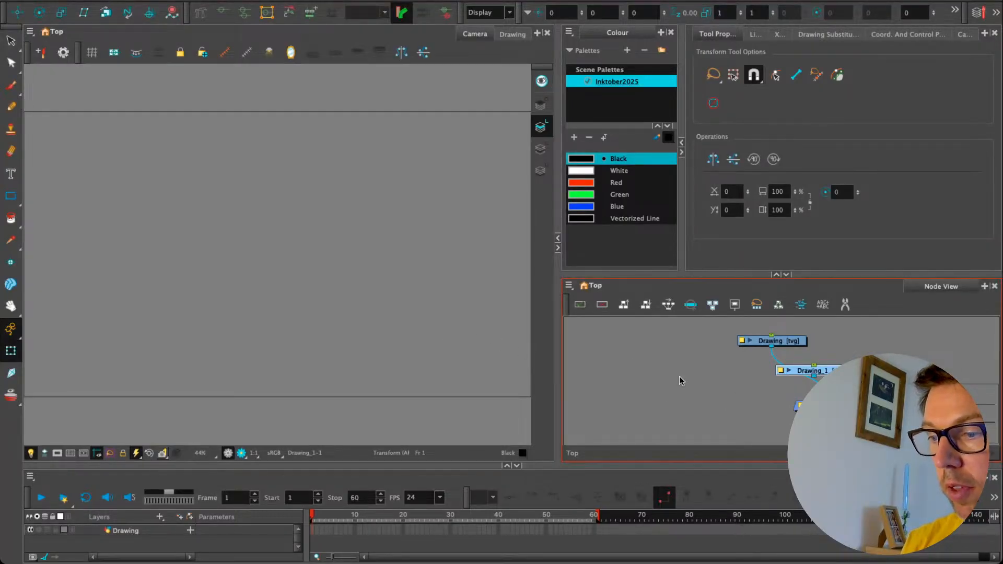
drag(732, 370, 777, 372)
key(Delete)
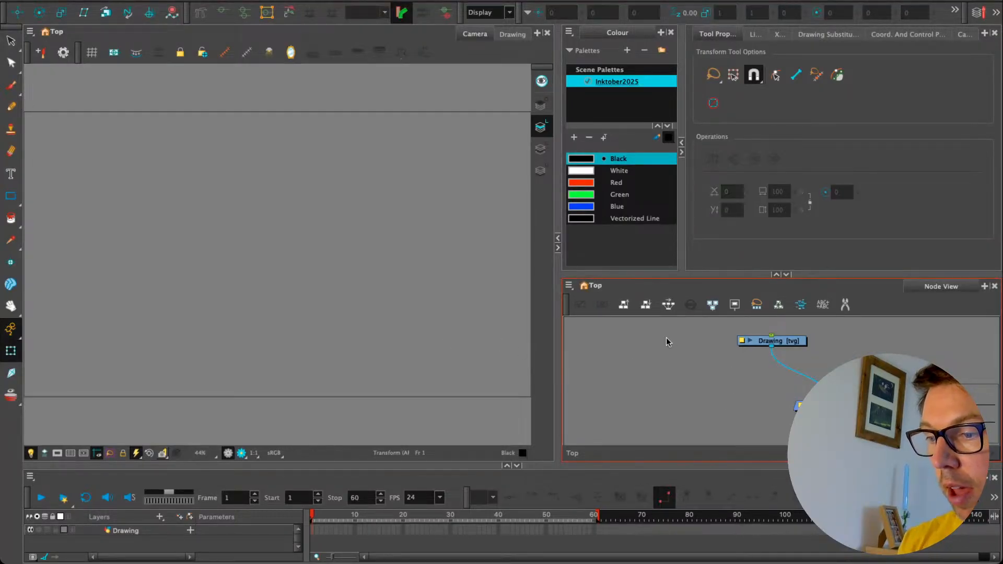
Step: Rename the Drawing layer to Rough and move its node closer above the Composite node
click(792, 345)
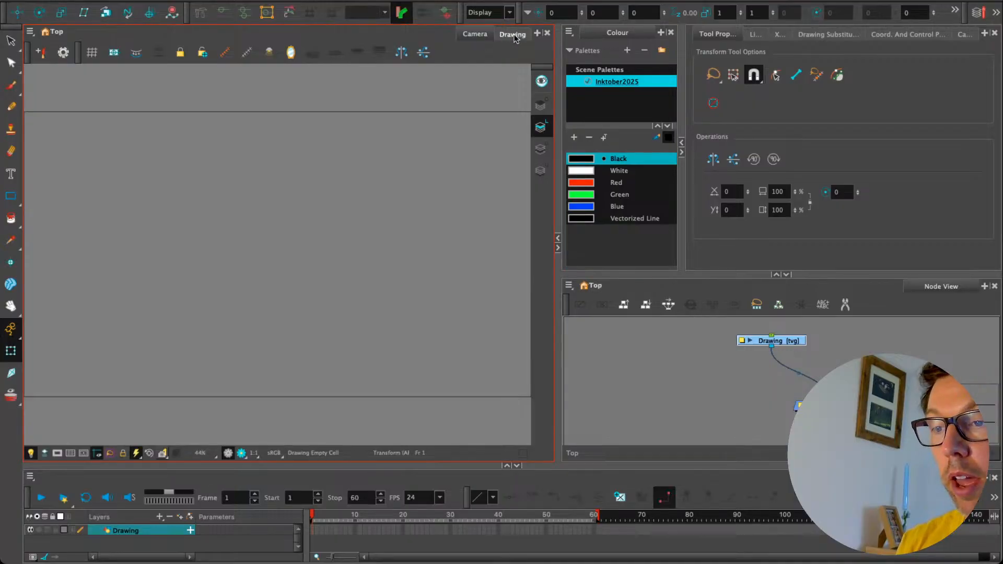
drag(786, 345, 860, 361)
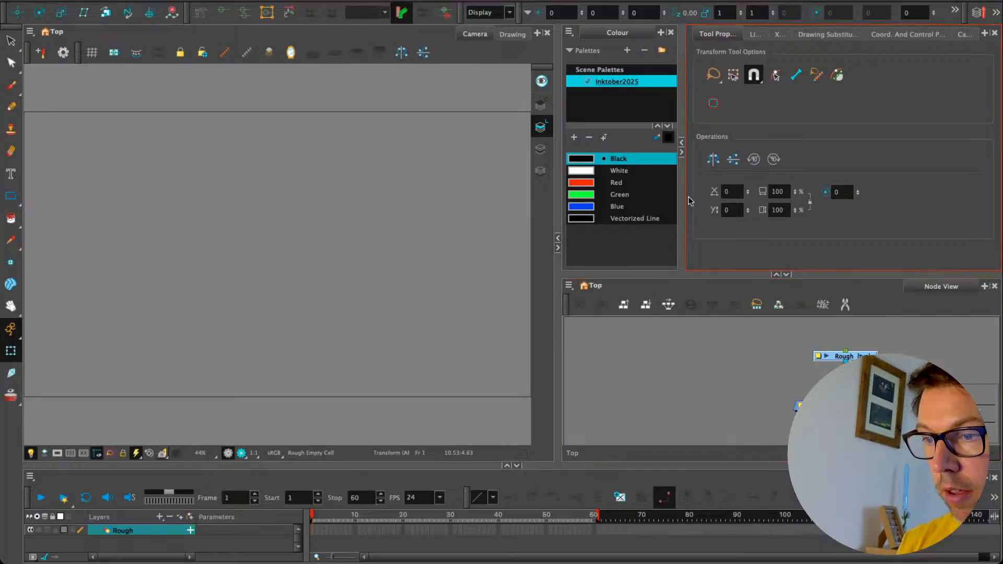
Step: Remove the White, Red, Green, Blue and Vectorized Line swatches from the Inktober2025 palette, keeping only Black
click(619, 170)
click(589, 137)
click(589, 137)
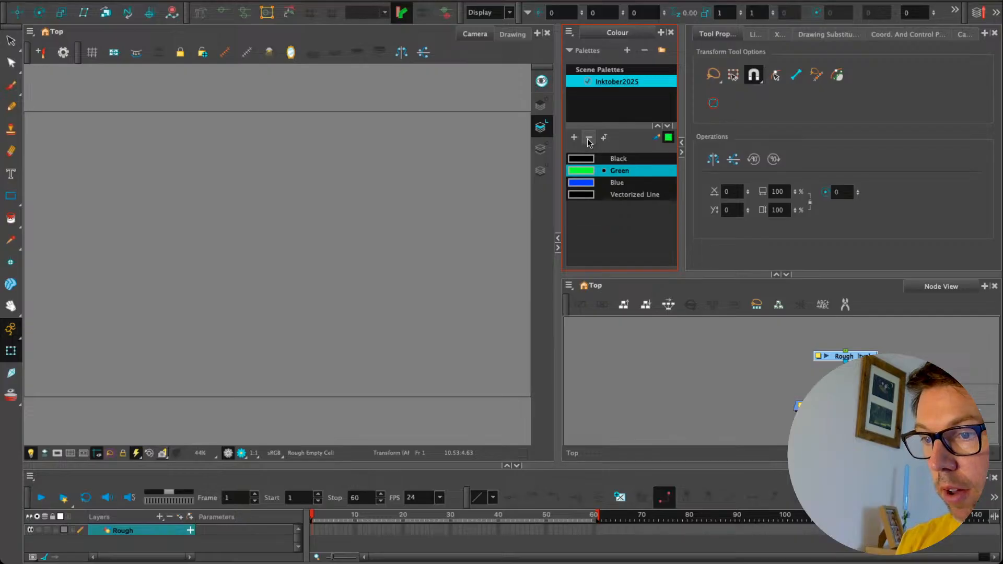
click(589, 137)
click(589, 138)
click(589, 137)
Step: Add a new swatch to the Inktober2025 palette, give it a bright blue colour and name it Blue
click(573, 137)
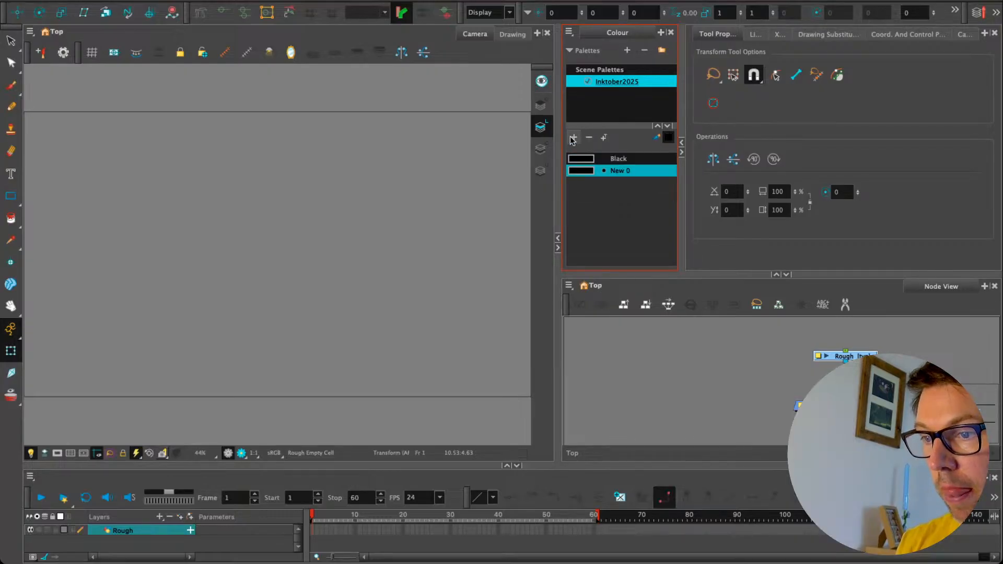
double_click(586, 171)
drag(434, 212, 385, 200)
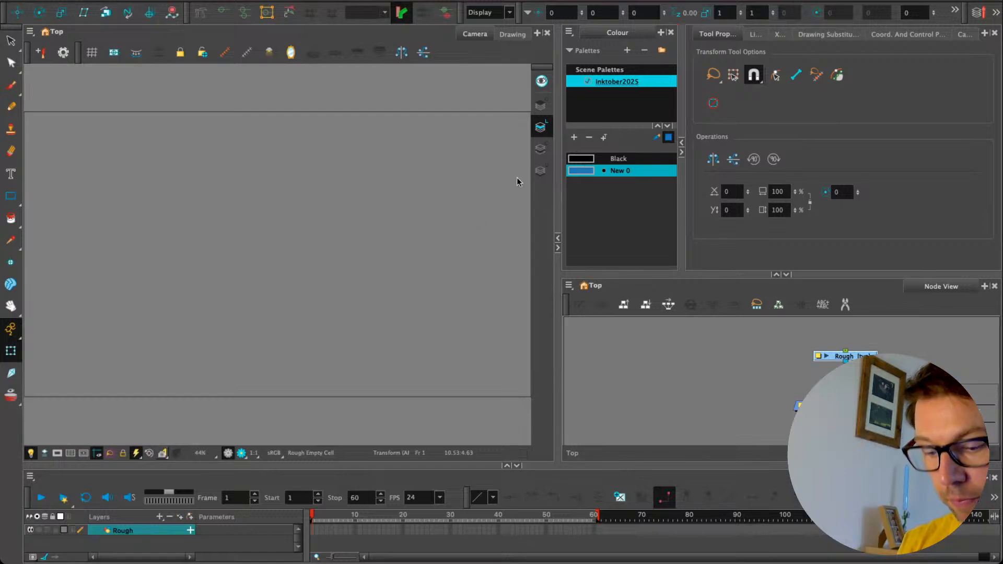
text(Blue)
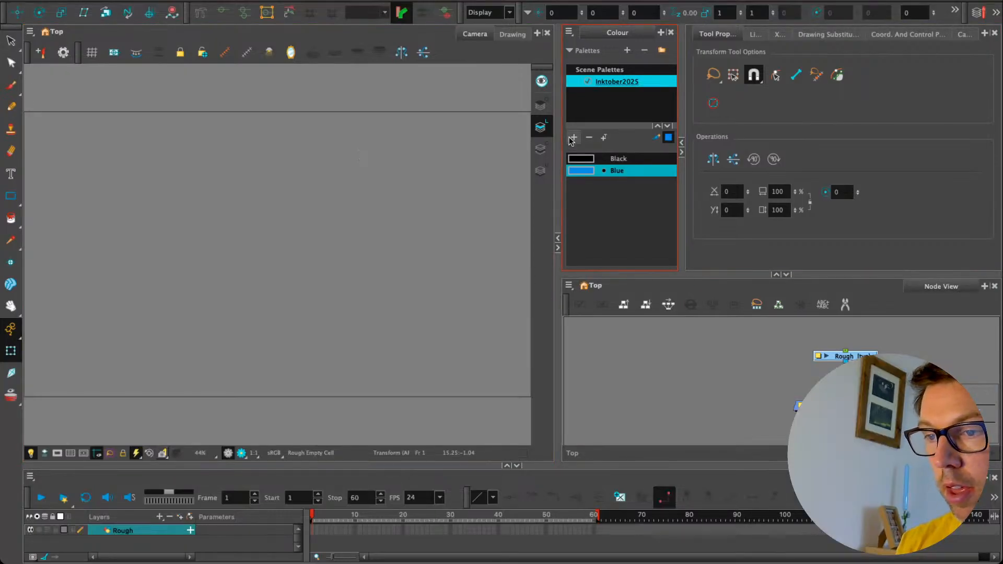
Step: Activate the Pencil tool, try a blue test stroke on the canvas and undo it
click(11, 106)
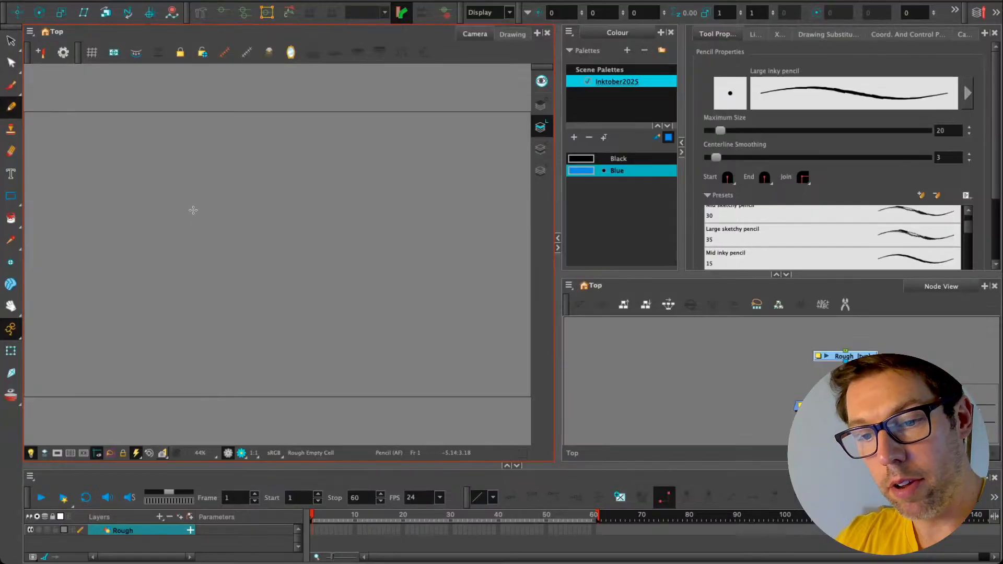
mouse_move(189, 197)
mouse_down()
mouse_move(207, 209)
mouse_move(188, 283)
mouse_up()
key(ctrl+z)
Step: Add a Colour-Card node and arrange it beside the Rough node above the composite
click(794, 373)
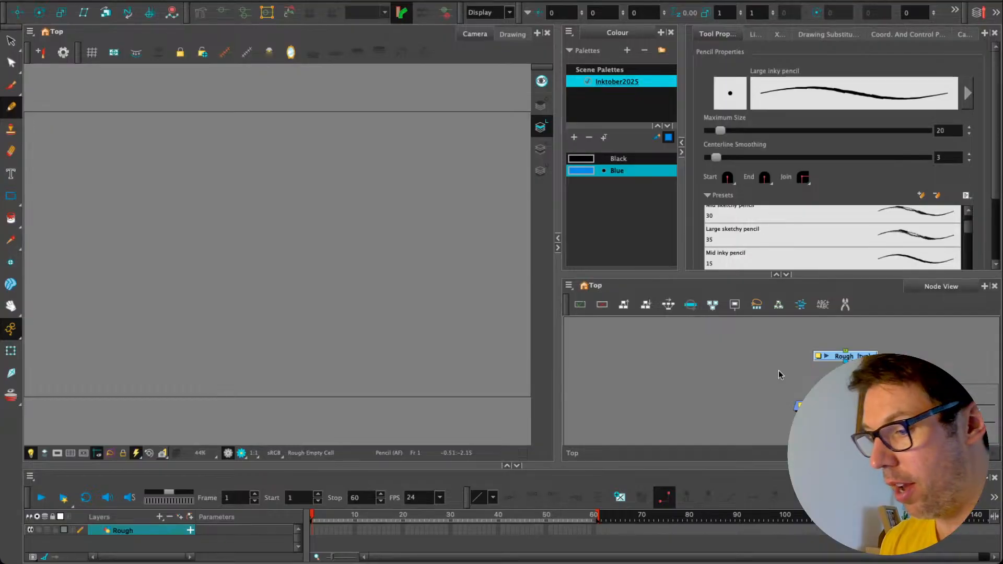
key(Return)
drag(810, 368, 910, 364)
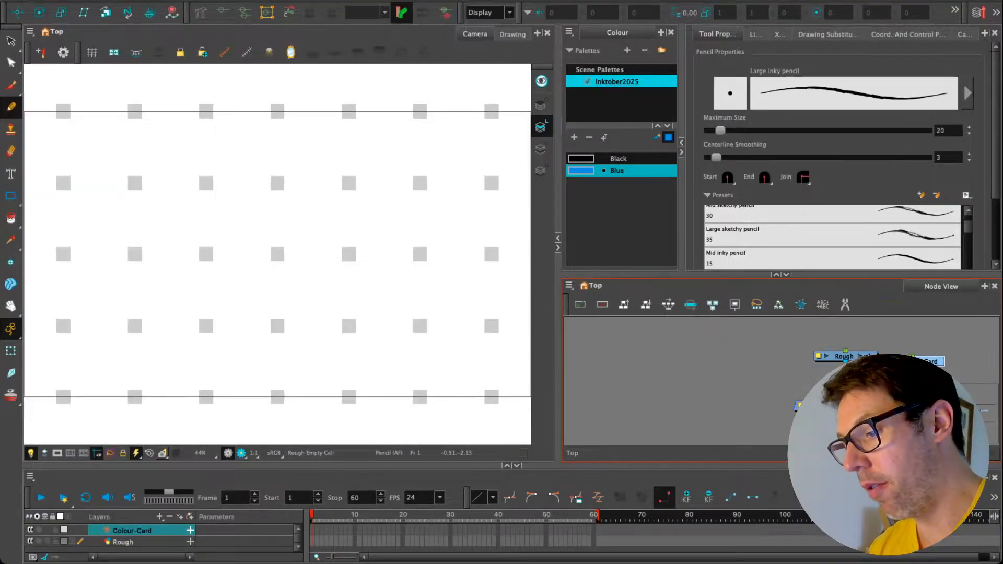
drag(820, 400, 857, 401)
mouse_move(844, 357)
mouse_down()
mouse_move(816, 362)
mouse_move(841, 362)
mouse_up()
drag(802, 337, 912, 367)
drag(837, 357, 791, 351)
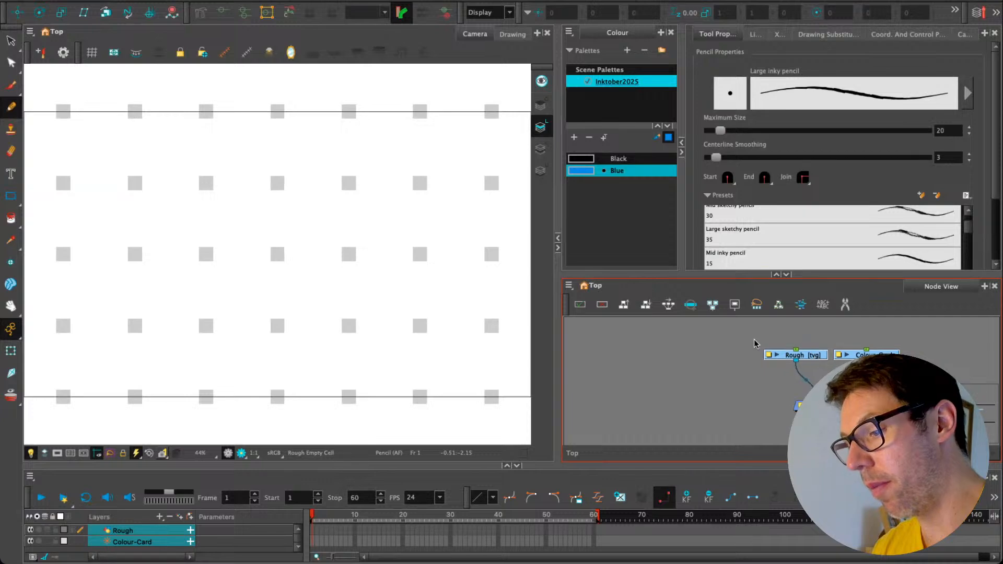
Step: Lock the Colour-Card layer against selection
click(747, 349)
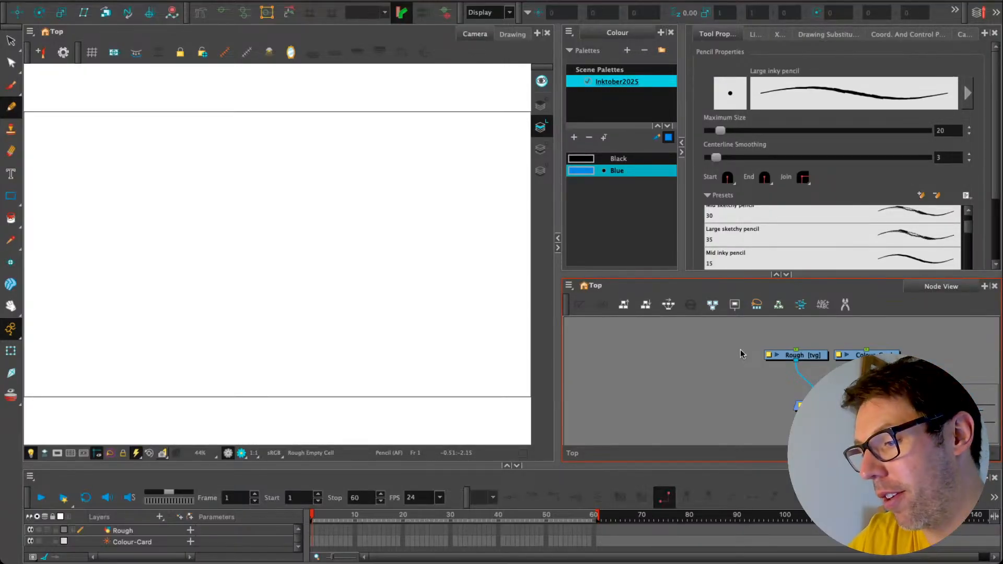
click(834, 359)
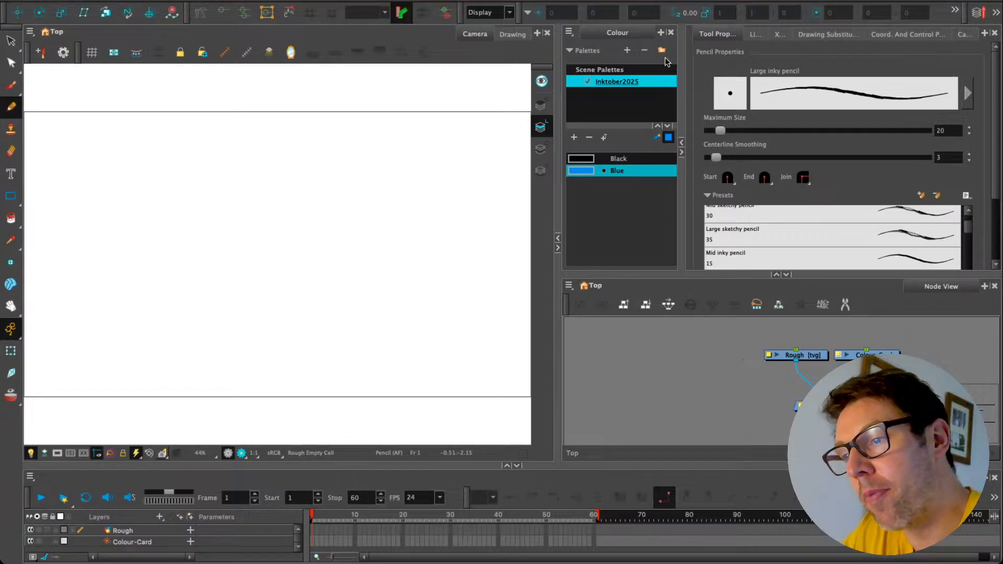
click(55, 542)
click(661, 358)
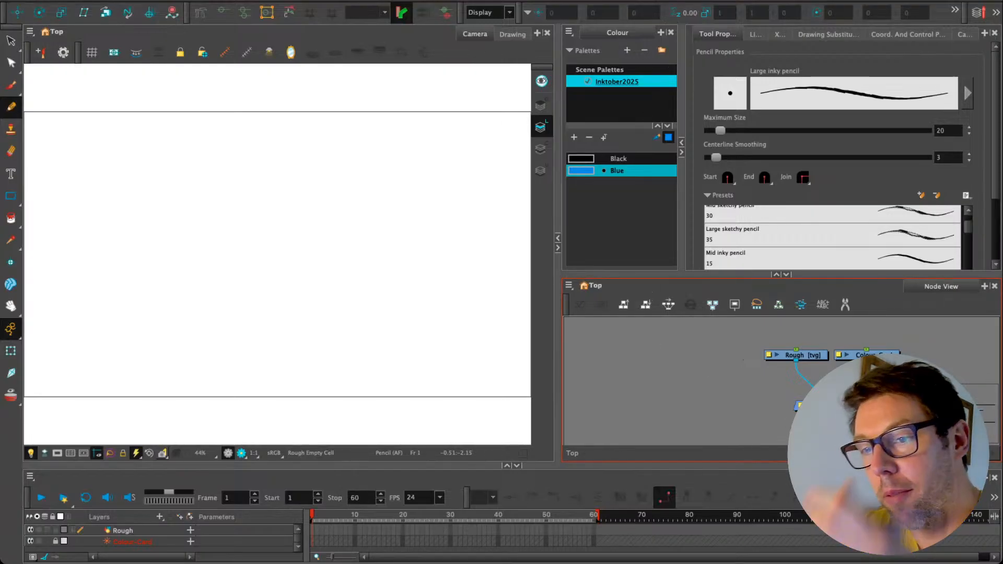
scroll(211, 276, down, 1)
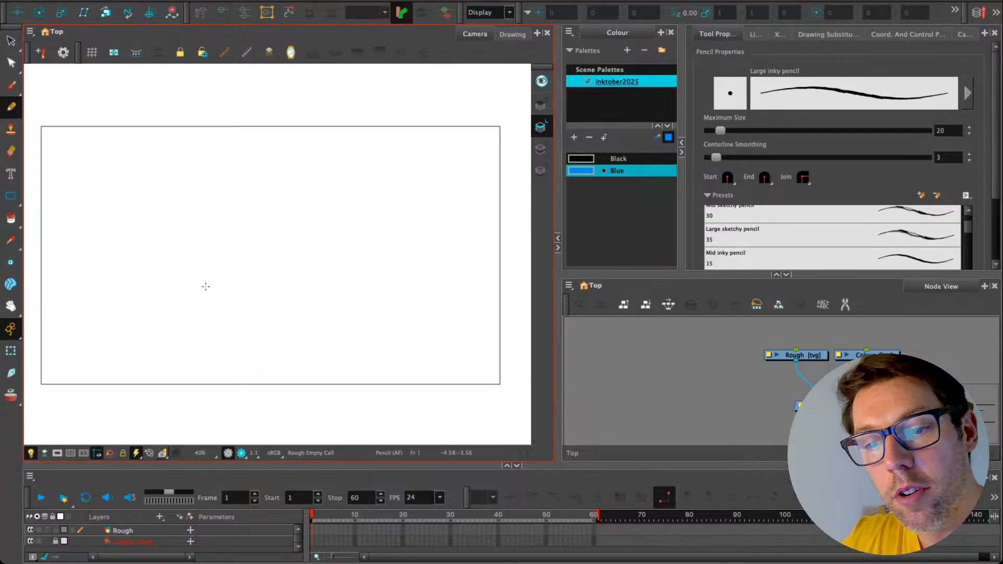
drag(201, 282, 218, 217)
drag(203, 301, 156, 272)
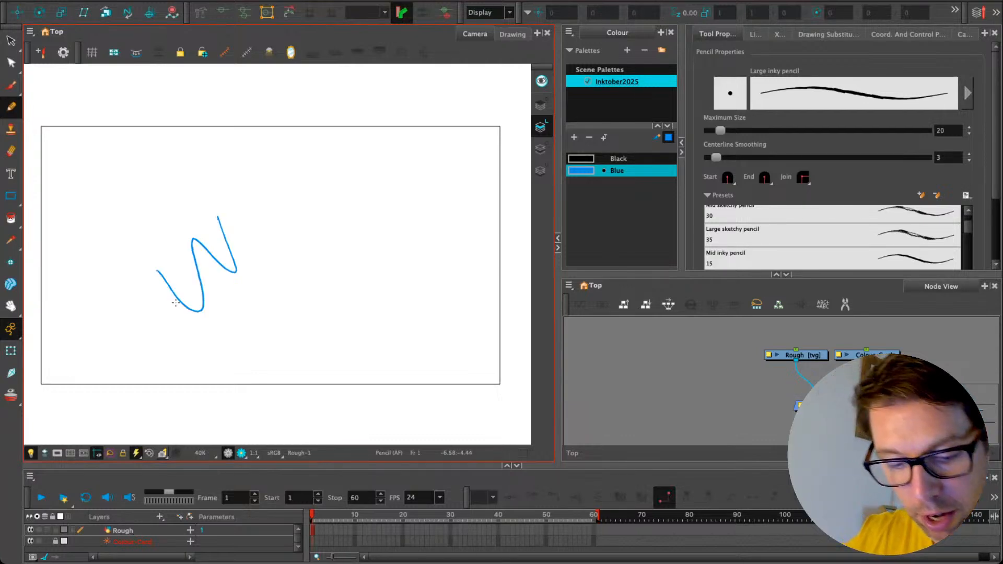
key(super+z)
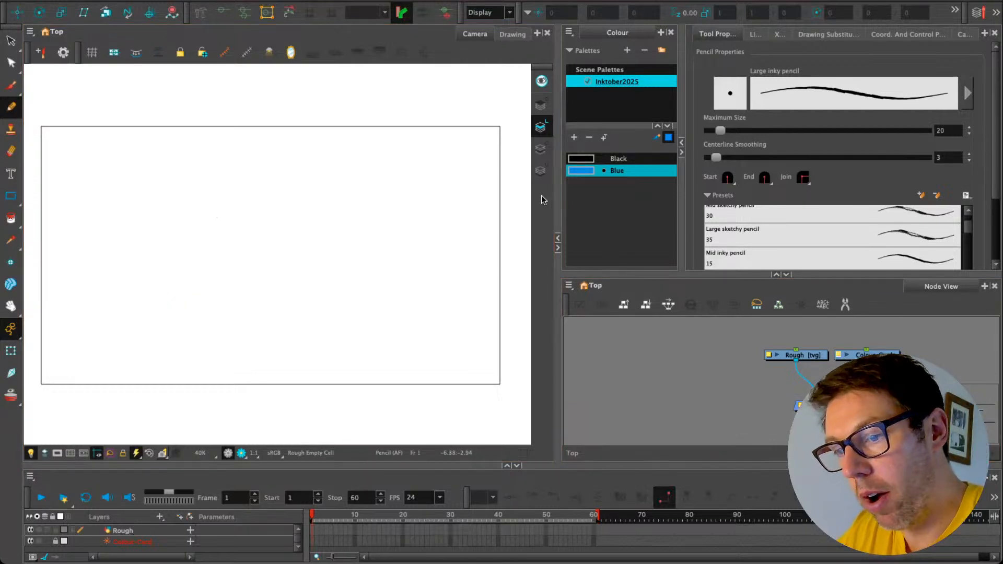
Step: Change the colour card's background colour from white to a warm light beige
key(super+z)
key(super+z)
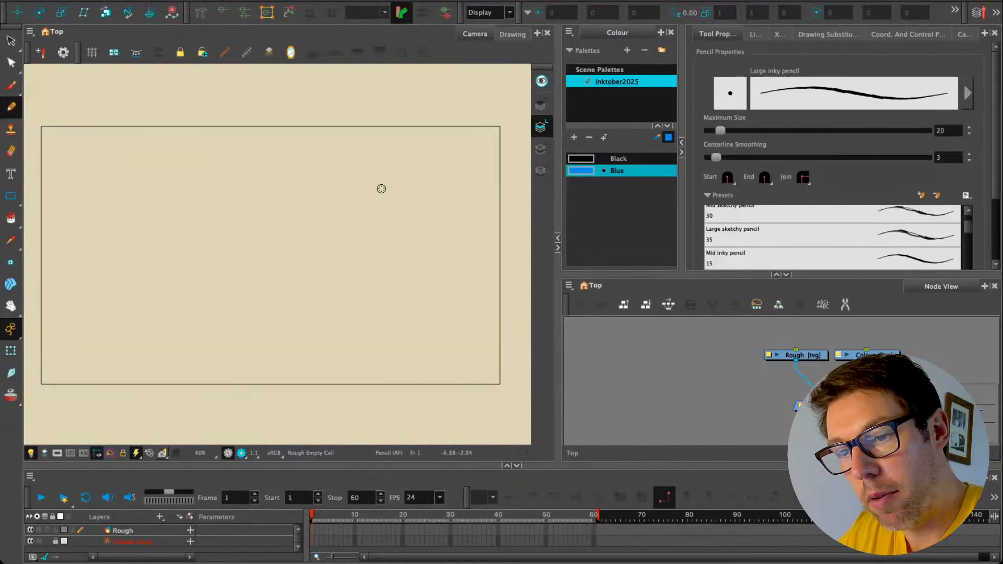
key(super+z)
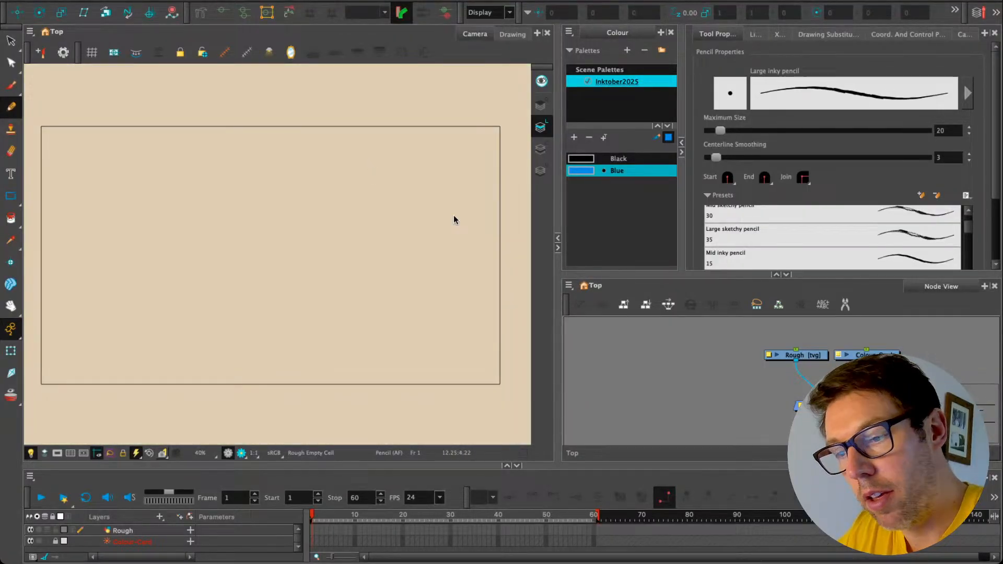
click(647, 305)
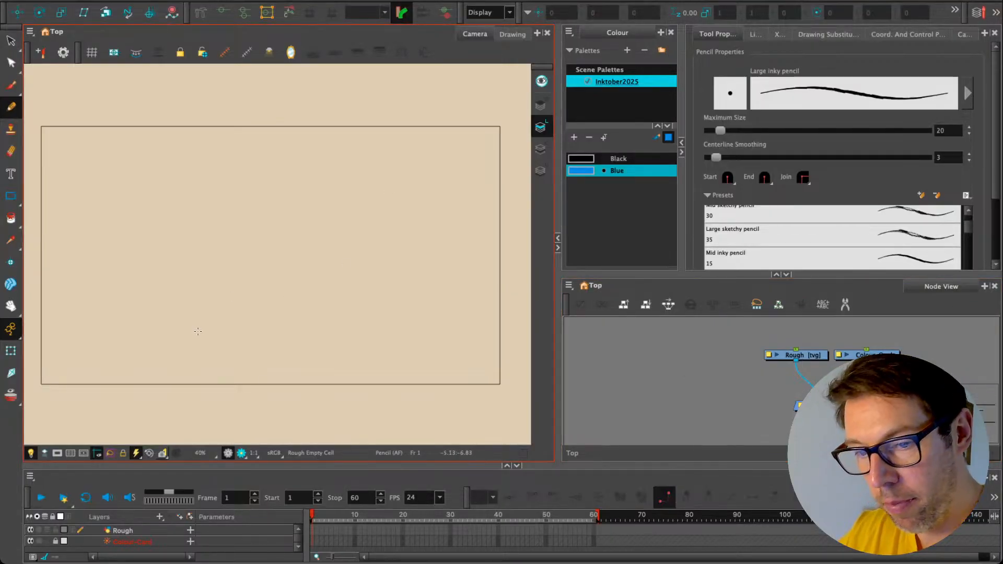
Step: Choose the Black swatch and enlarge the pencil's maximum size to 49.9 for lettering
scroll(196, 329, up, 1)
scroll(183, 312, up, 1)
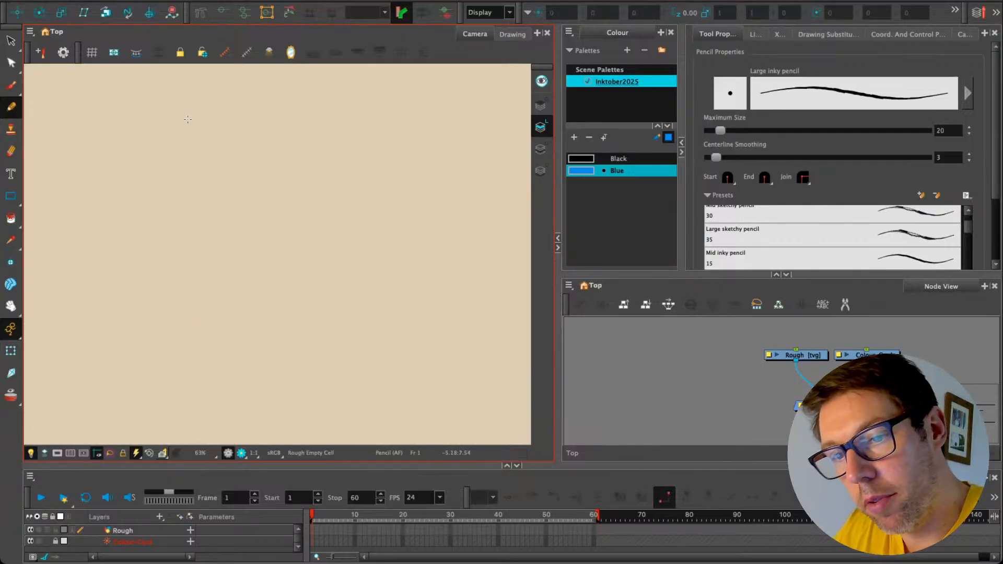
click(576, 160)
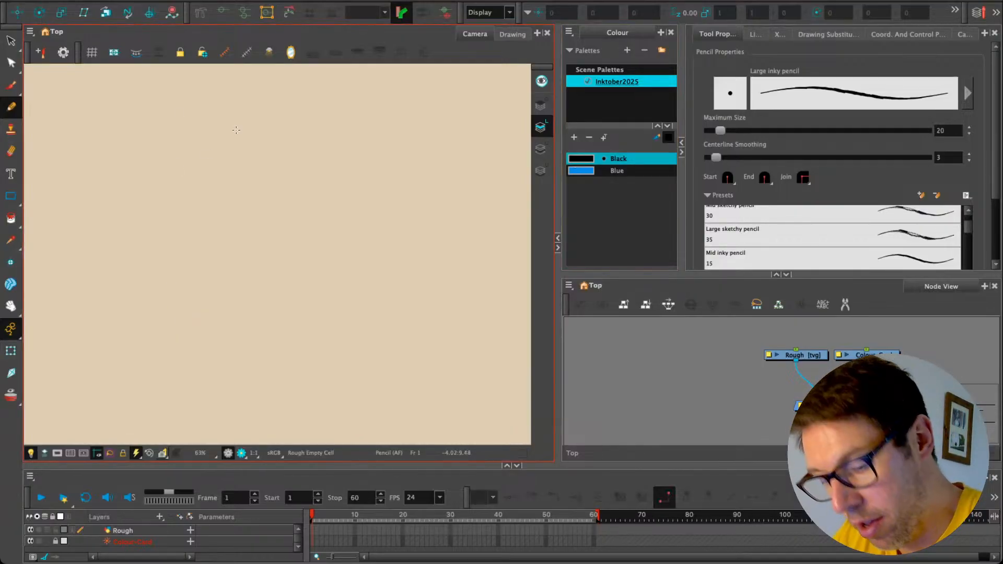
key(o)
drag(184, 155, 192, 155)
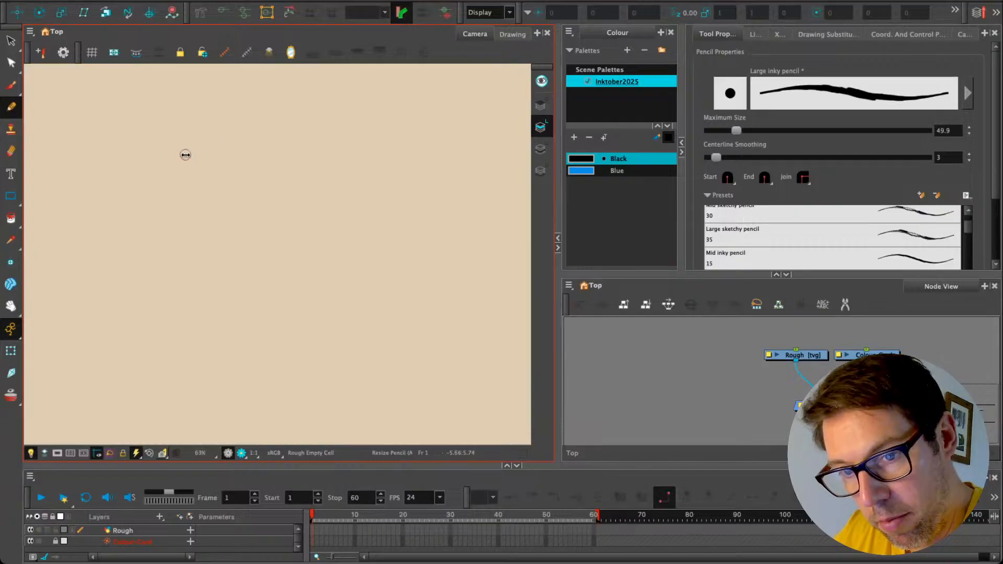
Step: Hand-letter "INKTOBE" in black capitals across the upper part of the canvas, undoing and redrawing unsatisfactory strokes
mouse_move(116, 109)
mouse_down()
mouse_move(117, 147)
mouse_move(152, 111)
mouse_move(161, 141)
mouse_up()
mouse_move(184, 113)
mouse_down()
mouse_move(179, 131)
mouse_move(210, 142)
mouse_up()
mouse_move(189, 112)
mouse_down()
mouse_move(230, 109)
mouse_move(260, 138)
mouse_up()
drag(260, 110, 262, 138)
mouse_move(305, 110)
mouse_down()
mouse_move(293, 131)
mouse_move(308, 137)
mouse_up()
mouse_move(294, 125)
mouse_down()
mouse_move(310, 112)
mouse_move(326, 117)
mouse_move(258, 124)
mouse_move(276, 127)
mouse_move(268, 110)
mouse_move(310, 136)
mouse_up()
key(super+z)
key(super+z)
key(super+z)
key(super+z)
key(super+z)
drag(295, 126, 316, 111)
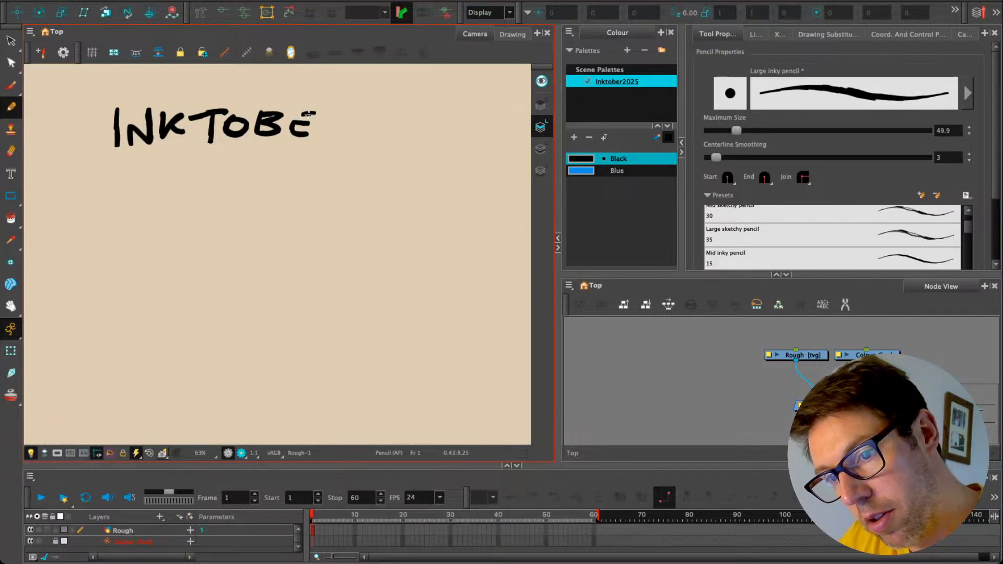
Step: Complete the word INKTOBER and add an upward-slanting "2025" beside it in a box with a thick black shadow
key(alt+s)
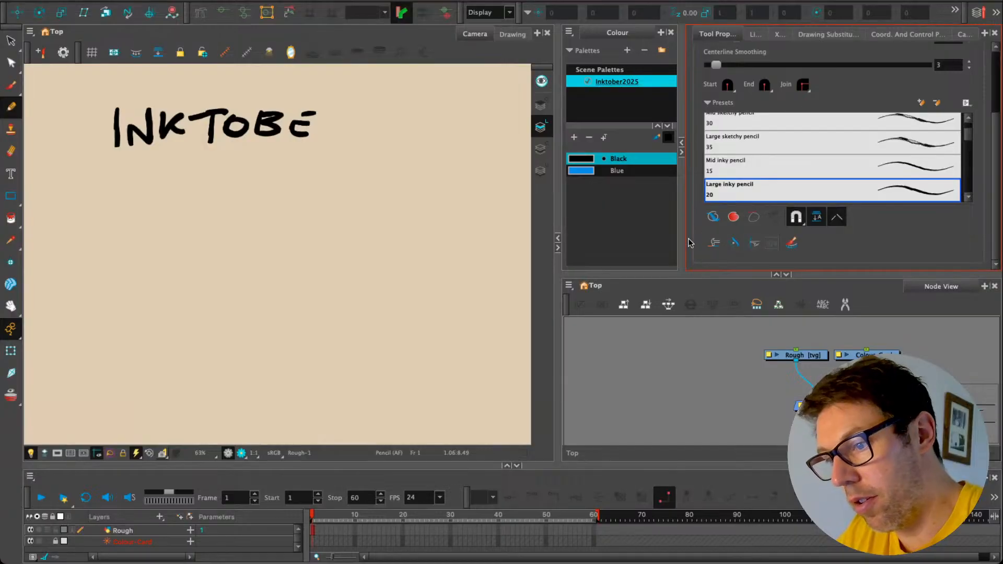
key(super+z)
mouse_move(297, 113)
mouse_down()
mouse_move(294, 127)
mouse_move(314, 111)
mouse_move(325, 132)
mouse_move(330, 124)
mouse_move(406, 142)
mouse_move(409, 121)
mouse_move(442, 121)
mouse_move(438, 112)
mouse_up()
drag(441, 90, 450, 85)
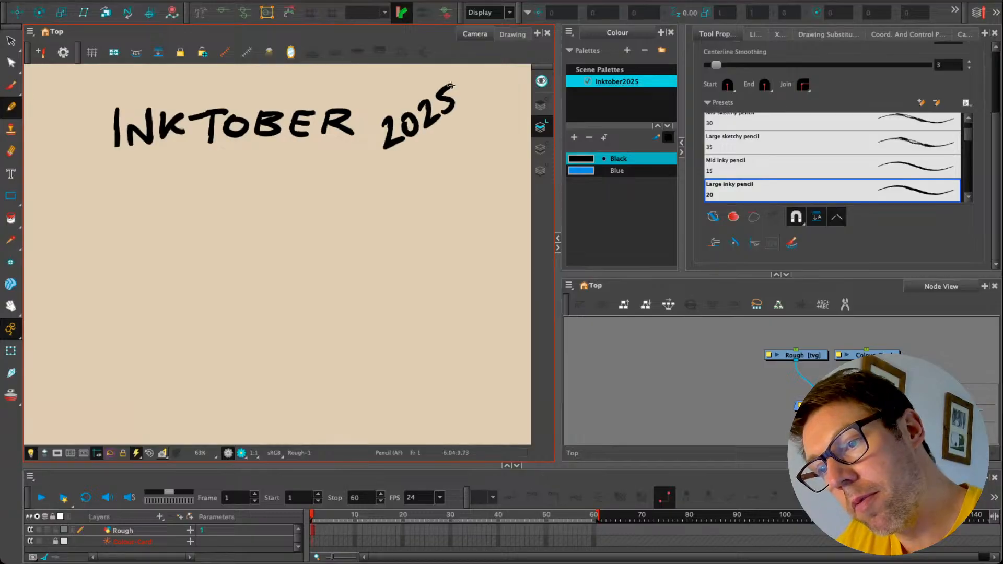
mouse_move(372, 117)
mouse_down()
mouse_move(378, 152)
mouse_move(403, 155)
mouse_move(472, 104)
mouse_move(454, 70)
mouse_move(372, 119)
mouse_move(377, 173)
mouse_move(470, 115)
mouse_move(380, 168)
mouse_move(365, 127)
mouse_up()
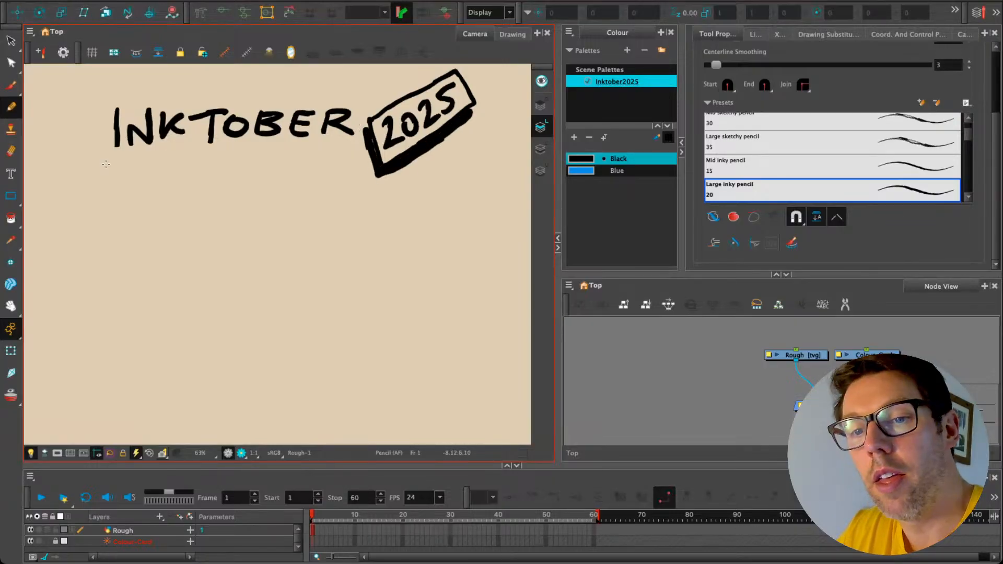
Step: Underline INKTOBER with an arrow pointing at the 2025 box and hand-letter "# Moustache" beneath it
mouse_move(112, 161)
mouse_down()
mouse_move(354, 153)
mouse_move(335, 158)
mouse_up()
drag(137, 177, 133, 201)
drag(153, 174, 143, 205)
mouse_move(125, 186)
mouse_down()
mouse_move(161, 180)
mouse_move(160, 190)
mouse_move(203, 202)
mouse_up()
mouse_move(216, 190)
mouse_down()
mouse_move(207, 195)
mouse_move(230, 191)
mouse_up()
mouse_move(233, 186)
mouse_down()
mouse_move(243, 202)
mouse_move(251, 195)
mouse_move(245, 203)
mouse_up()
mouse_move(274, 162)
mouse_down()
mouse_move(271, 202)
mouse_move(284, 178)
mouse_move(296, 203)
mouse_move(317, 201)
mouse_up()
mouse_move(327, 165)
mouse_down()
mouse_move(334, 195)
mouse_move(358, 197)
mouse_move(345, 187)
mouse_move(362, 196)
mouse_up()
key(ctrl+z)
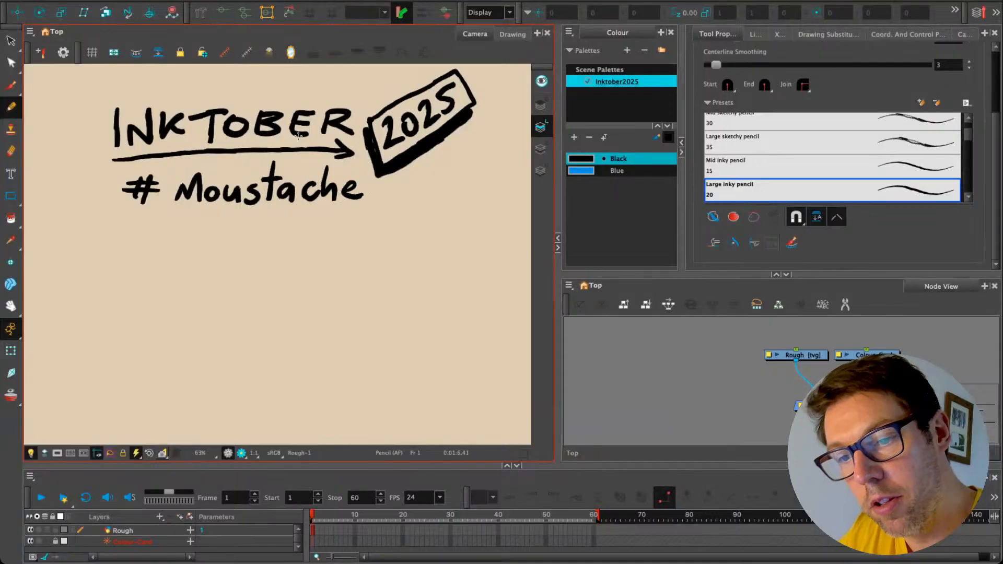
Step: Shift the # sign, add a "1" after it, circle "#1", and place "Moustache" alongside the circle, lower beneath the title
key(alt+s)
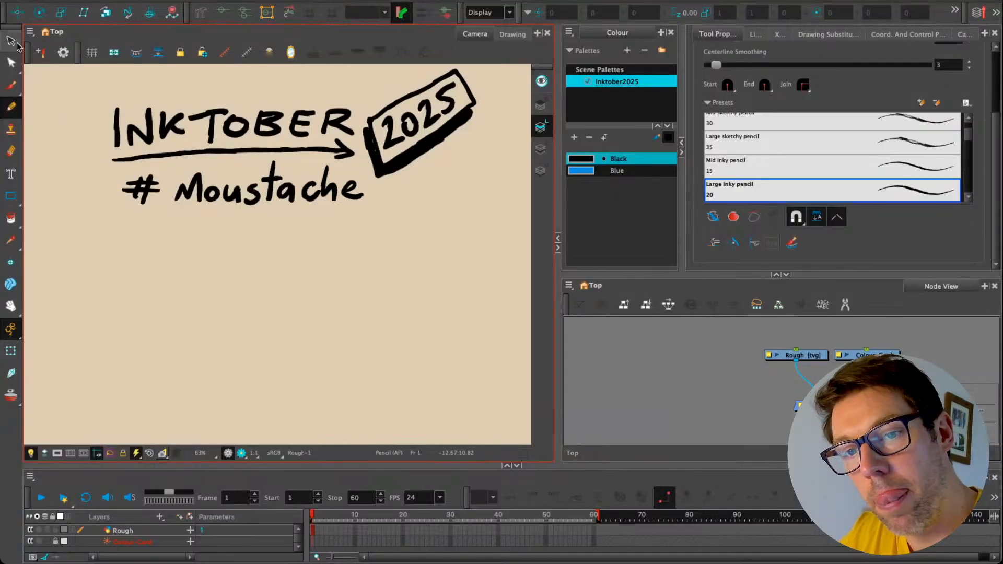
mouse_move(112, 167)
mouse_down()
mouse_move(163, 198)
mouse_move(105, 184)
mouse_up()
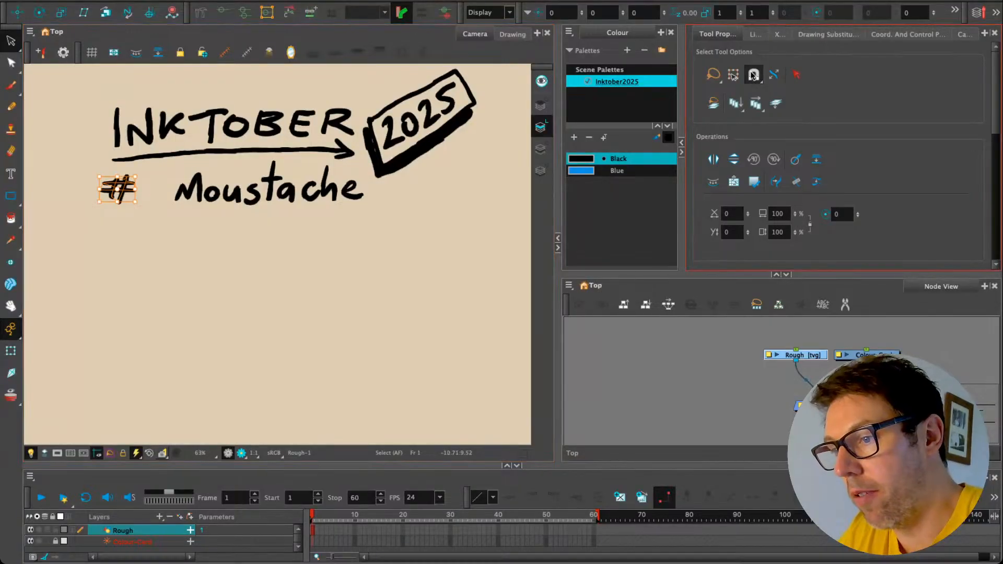
key(alt+slash)
mouse_move(158, 170)
mouse_down()
mouse_move(155, 206)
mouse_move(138, 205)
mouse_move(146, 183)
mouse_move(110, 220)
mouse_move(93, 176)
mouse_move(106, 238)
mouse_move(83, 233)
mouse_move(176, 239)
mouse_move(80, 253)
mouse_move(85, 226)
mouse_move(174, 211)
mouse_move(92, 205)
mouse_up()
key(alt+s)
key(alt+slash)
click(10, 42)
mouse_move(181, 168)
mouse_down()
mouse_move(309, 159)
mouse_move(174, 186)
mouse_move(194, 188)
mouse_move(201, 239)
mouse_up()
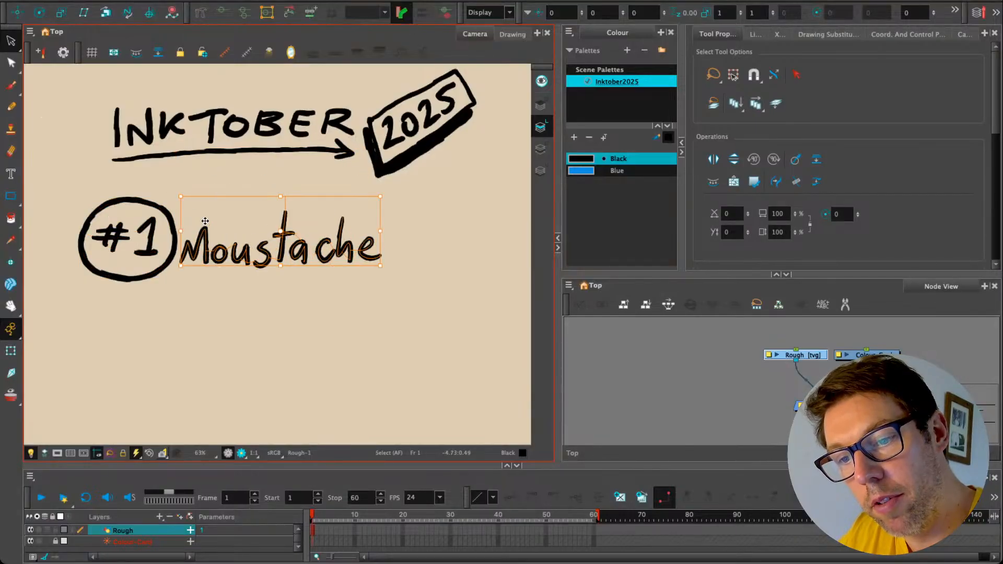
Step: Fine-tune the size and spacing of "Moustache" beside the circled #1, enlarging its initial M and adjusting the ending letters
drag(283, 196, 283, 202)
drag(179, 202, 174, 198)
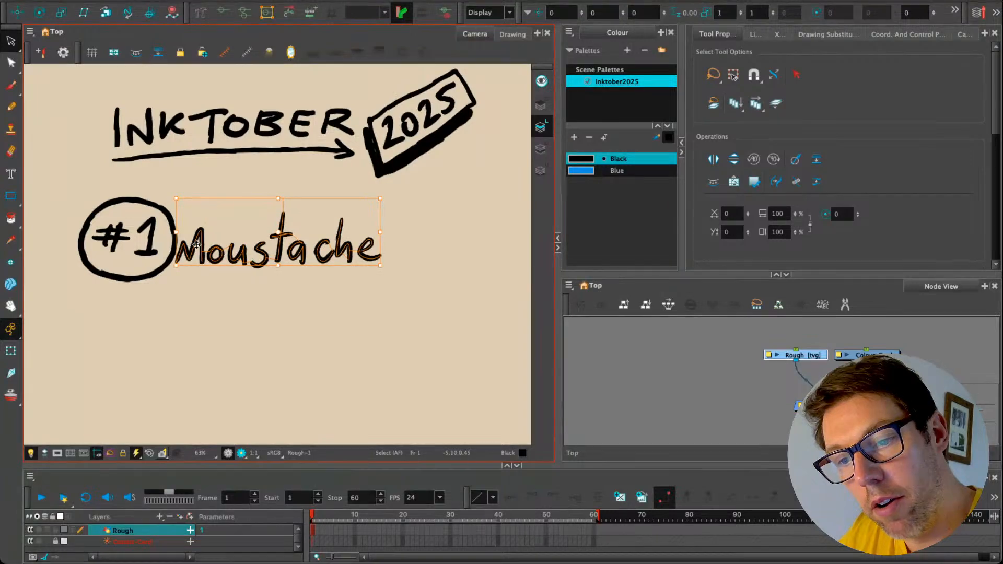
drag(194, 244, 203, 245)
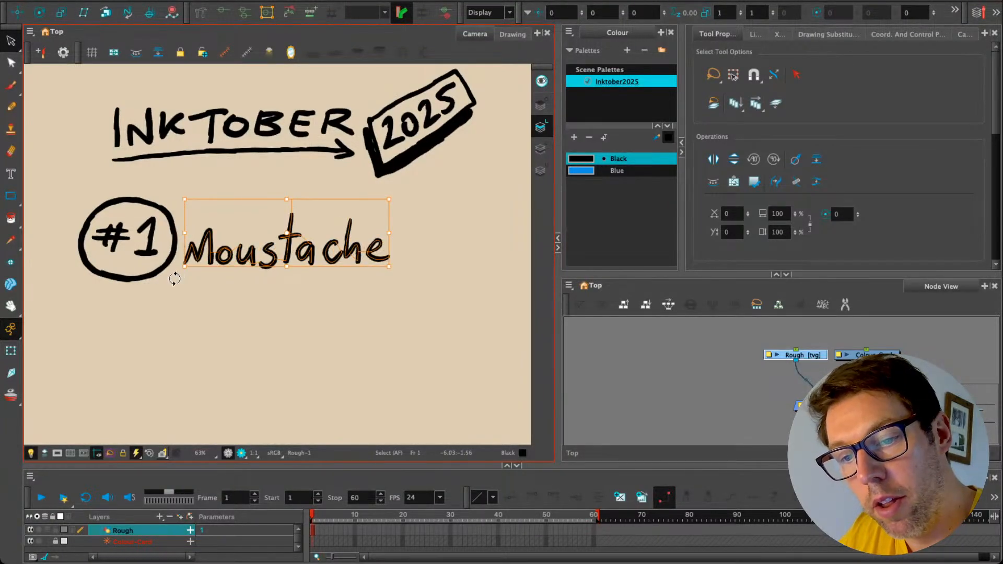
mouse_move(175, 278)
mouse_down()
mouse_move(194, 235)
mouse_move(185, 277)
mouse_up()
drag(184, 229, 181, 224)
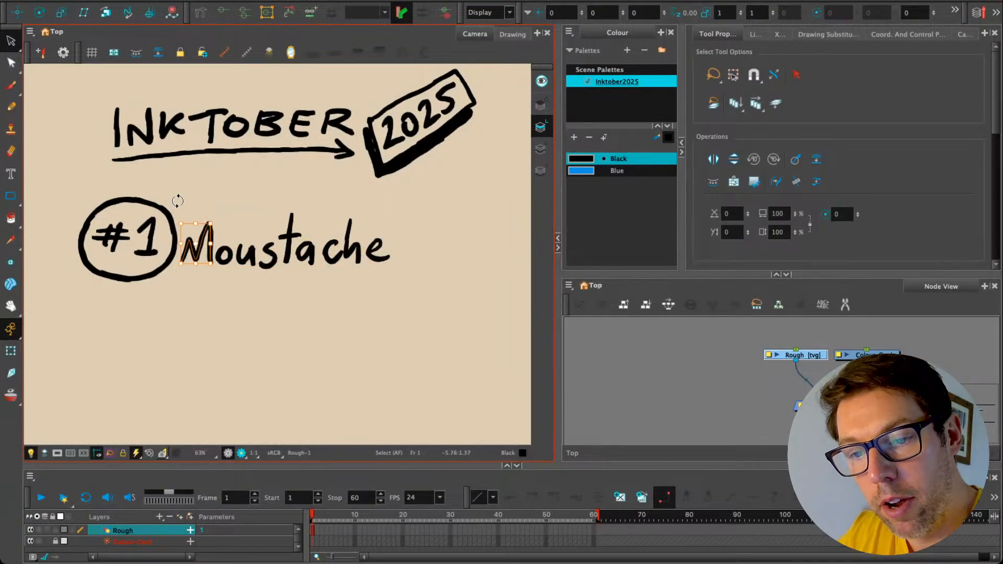
click(116, 173)
mouse_move(347, 273)
mouse_down()
mouse_move(356, 213)
mouse_move(349, 267)
mouse_move(359, 257)
mouse_up()
click(317, 205)
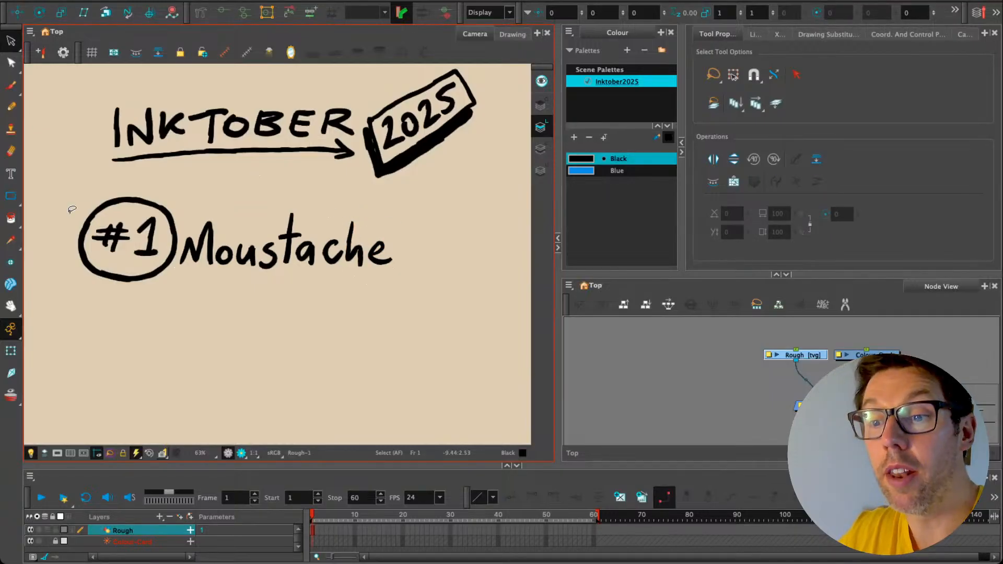
Step: Move the "#1 Moustache" line up beneath the arrow, and rotate the 2025 box to a gentler slant slightly lower down
mouse_move(95, 181)
mouse_down()
mouse_move(376, 201)
mouse_move(79, 184)
mouse_move(85, 205)
mouse_move(211, 242)
mouse_move(147, 184)
mouse_move(202, 187)
mouse_move(162, 196)
mouse_move(98, 155)
mouse_move(139, 189)
mouse_move(66, 152)
mouse_up()
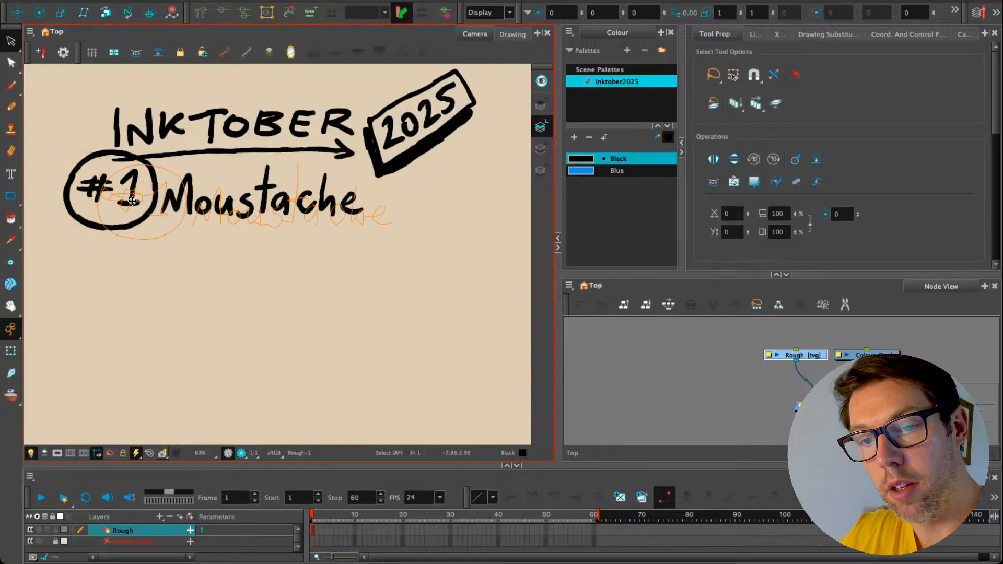
drag(140, 216, 168, 229)
mouse_move(415, 152)
mouse_down()
mouse_move(389, 170)
mouse_move(392, 82)
mouse_move(353, 124)
mouse_up()
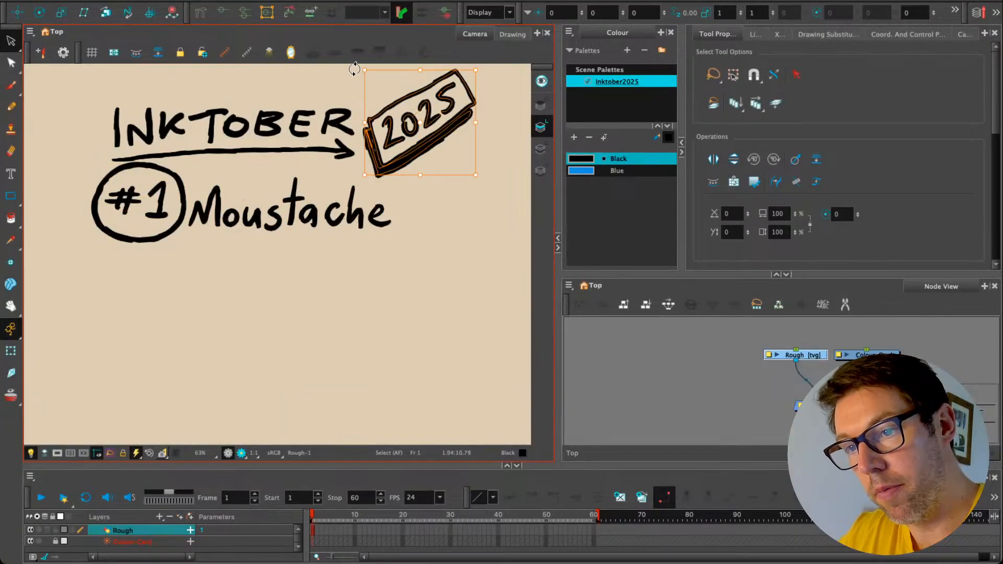
drag(353, 67, 384, 61)
mouse_move(367, 140)
mouse_down()
mouse_move(372, 168)
mouse_move(365, 128)
mouse_move(368, 155)
mouse_up()
key(alt+/)
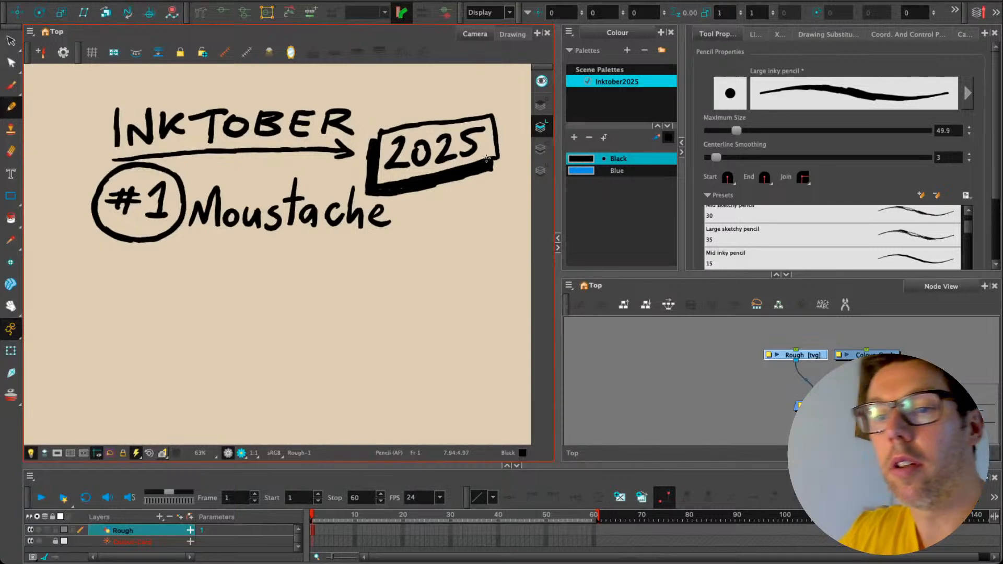
Step: Shift the "#1 Moustache" line left clear of the 2025 box and raise both it and the underlined INKTOBER into a compact layout
key(2)
key(2)
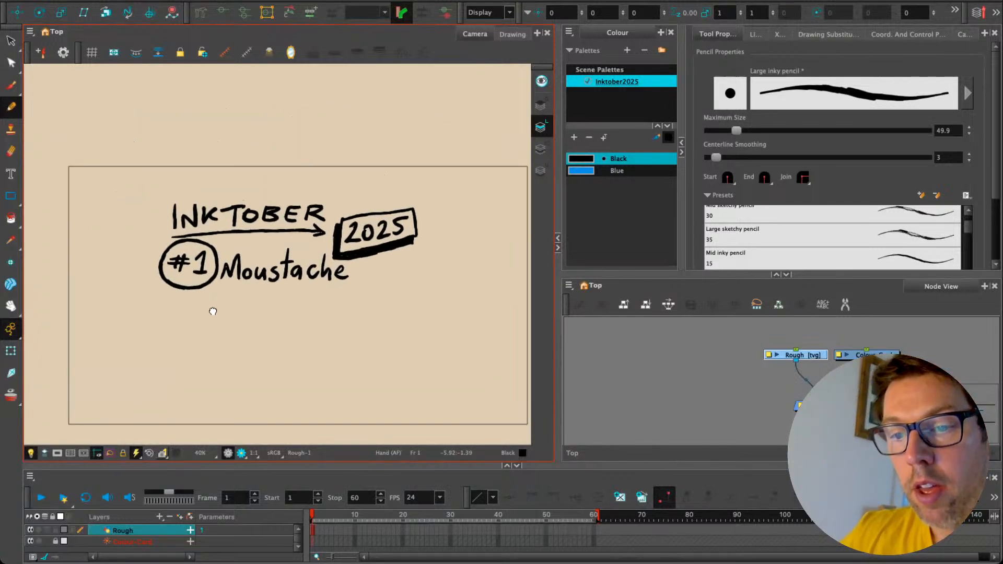
click(11, 41)
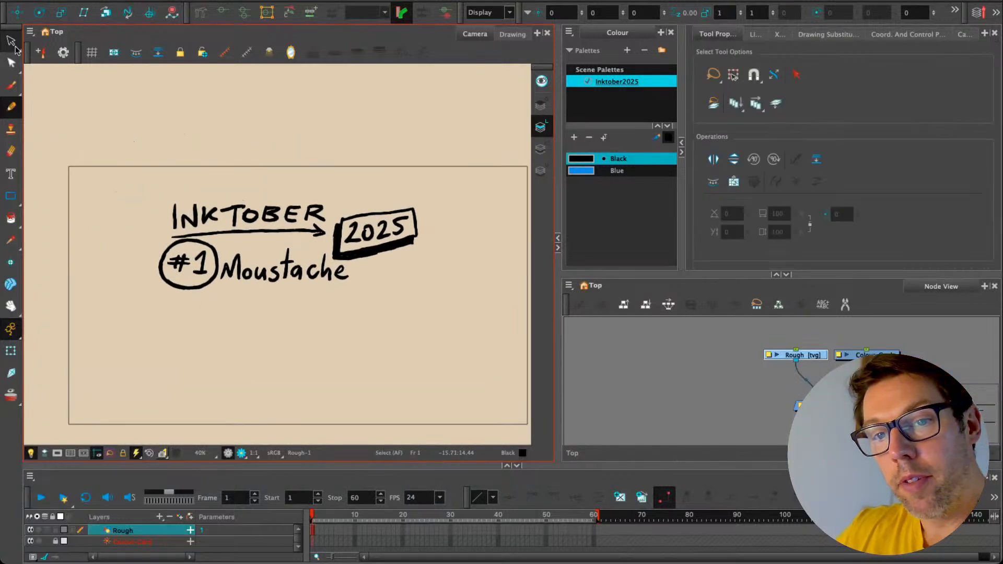
mouse_move(147, 261)
mouse_down()
mouse_move(271, 247)
mouse_move(332, 264)
mouse_move(290, 300)
mouse_move(150, 259)
mouse_move(178, 266)
mouse_up()
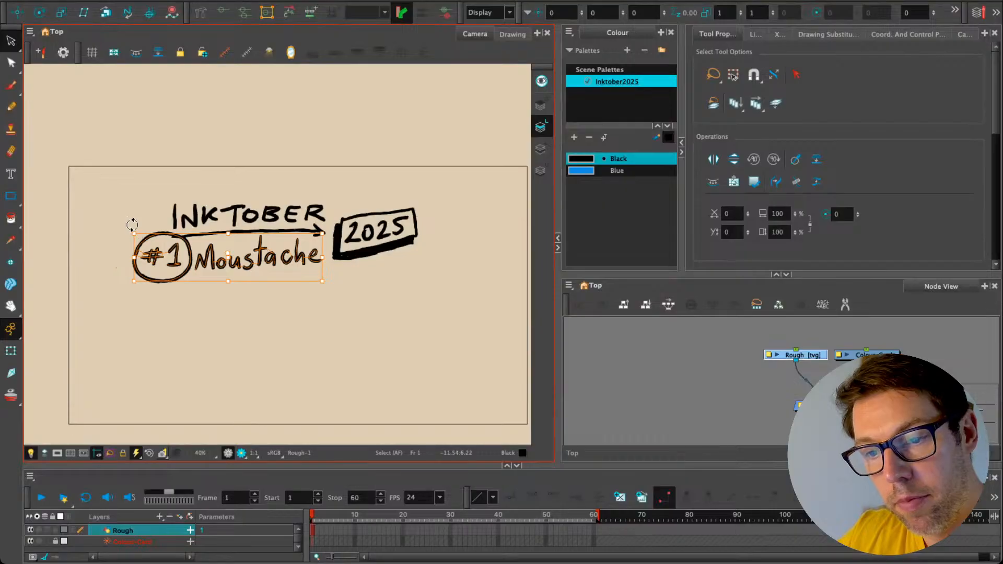
mouse_move(129, 221)
mouse_down()
mouse_move(205, 186)
mouse_move(105, 246)
mouse_move(123, 197)
mouse_move(180, 217)
mouse_move(180, 201)
mouse_move(188, 219)
mouse_up()
click(172, 219)
click(204, 270)
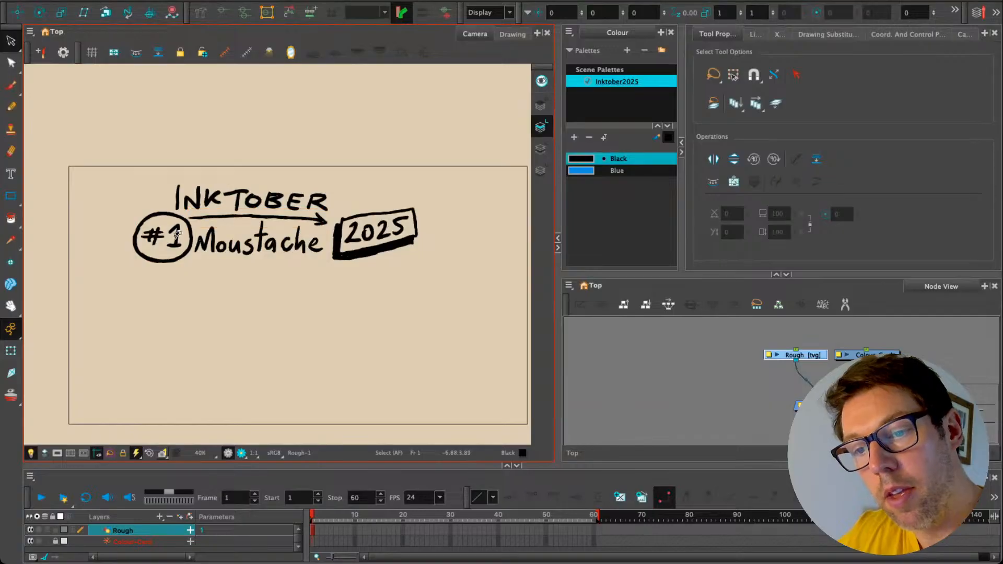
Step: Convert all the lettering's pencil lines to brush strokes, and scale it down into the upper-right corner of the camera frame
mouse_move(336, 275)
mouse_down()
mouse_move(359, 190)
mouse_move(331, 207)
mouse_up()
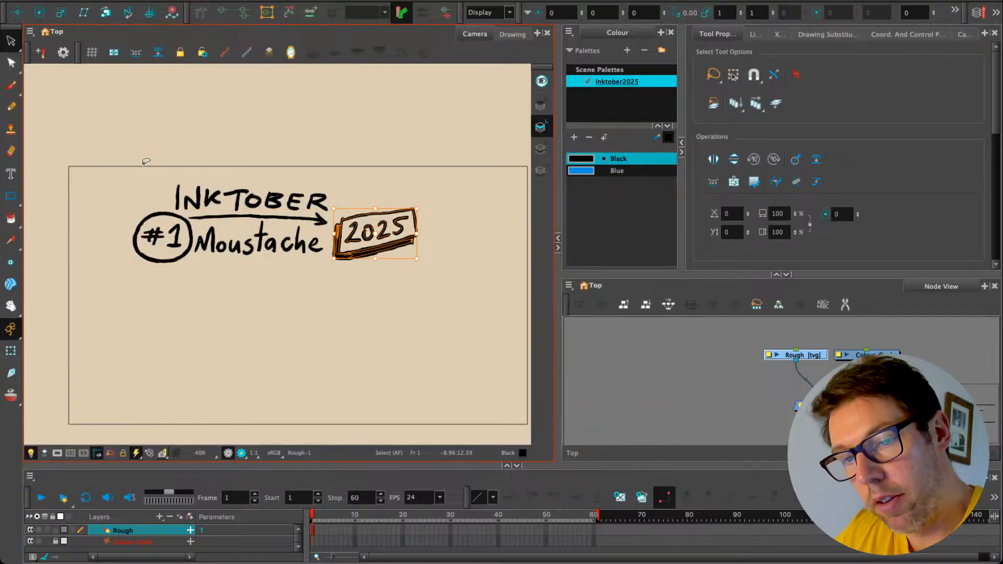
mouse_move(143, 161)
mouse_down()
mouse_move(437, 276)
mouse_move(140, 164)
mouse_up()
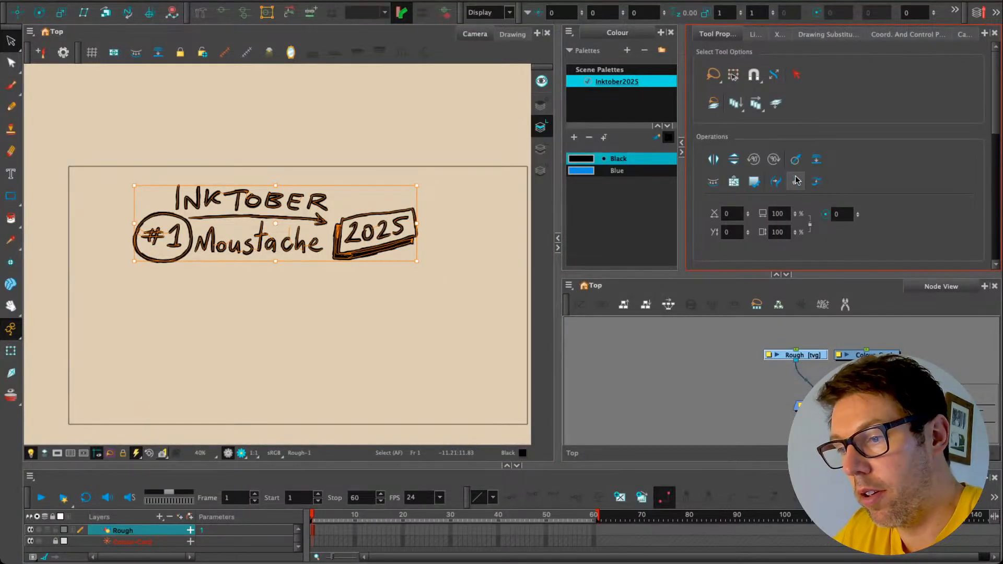
click(774, 182)
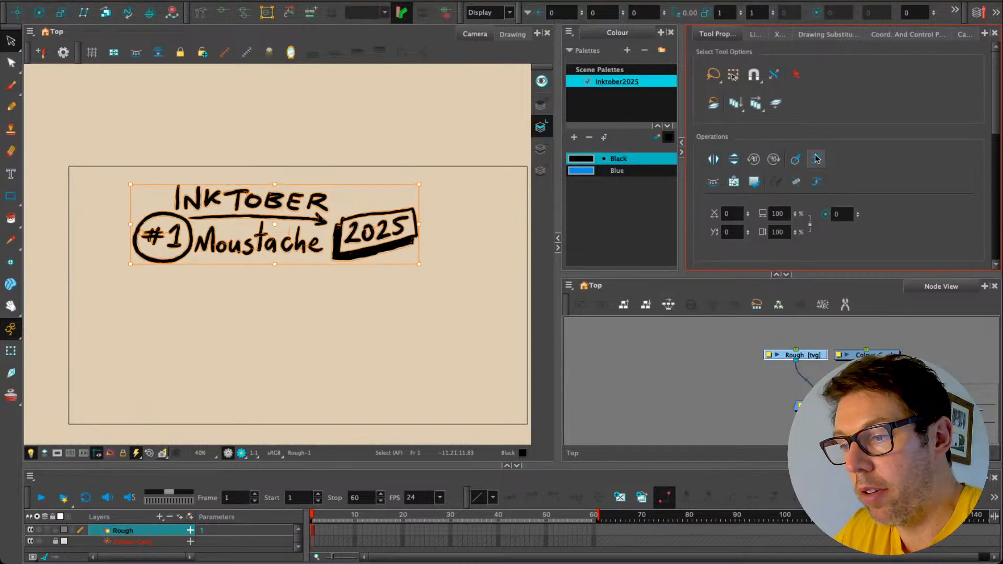
drag(130, 184, 80, 156)
drag(105, 205, 156, 239)
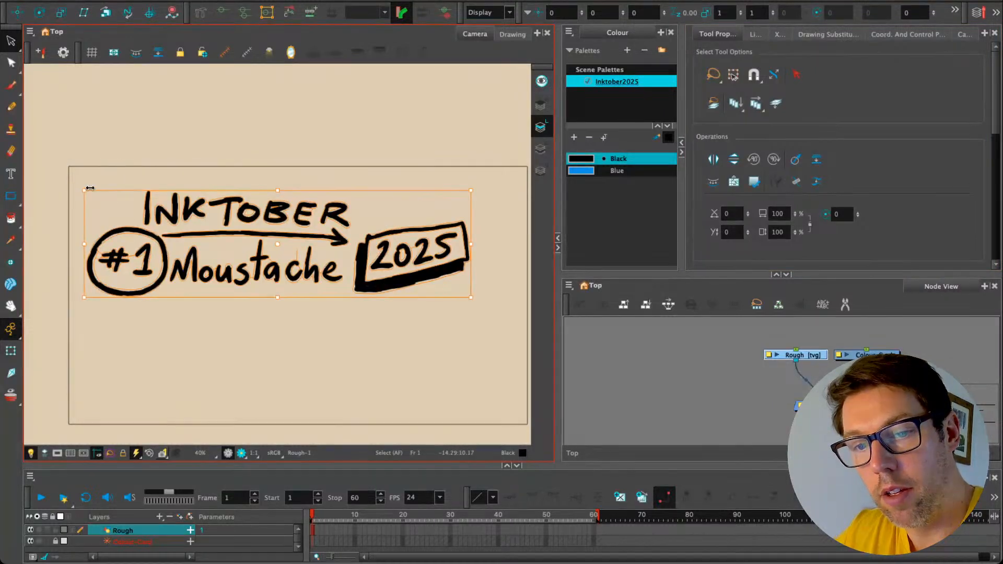
drag(86, 188, 394, 197)
click(342, 158)
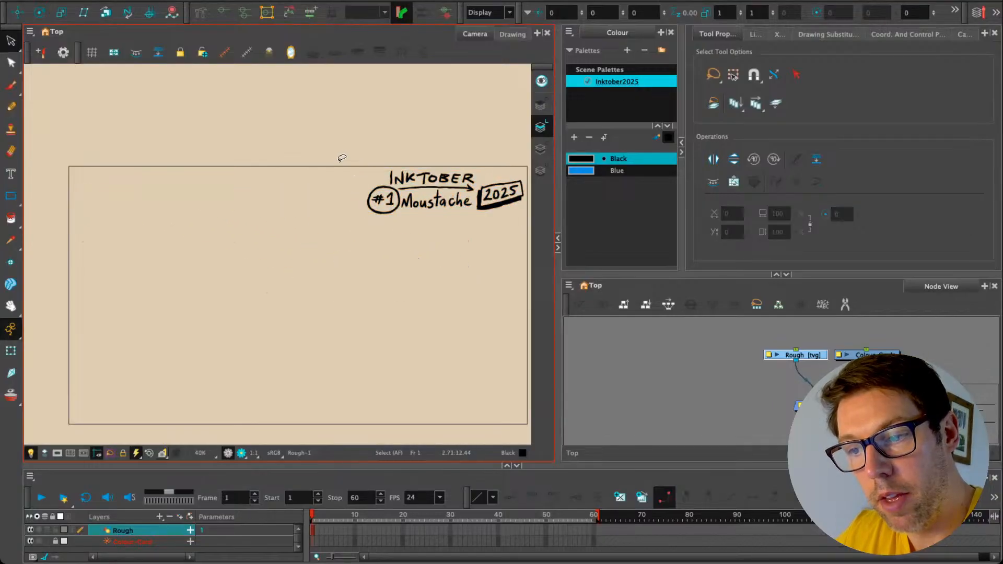
Step: Try turning the 2025 box upright against the end of the title, and undo the rotation
mouse_move(478, 214)
mouse_down()
mouse_move(484, 175)
mouse_move(477, 220)
mouse_up()
mouse_move(471, 173)
mouse_down()
mouse_move(480, 220)
mouse_move(463, 171)
mouse_up()
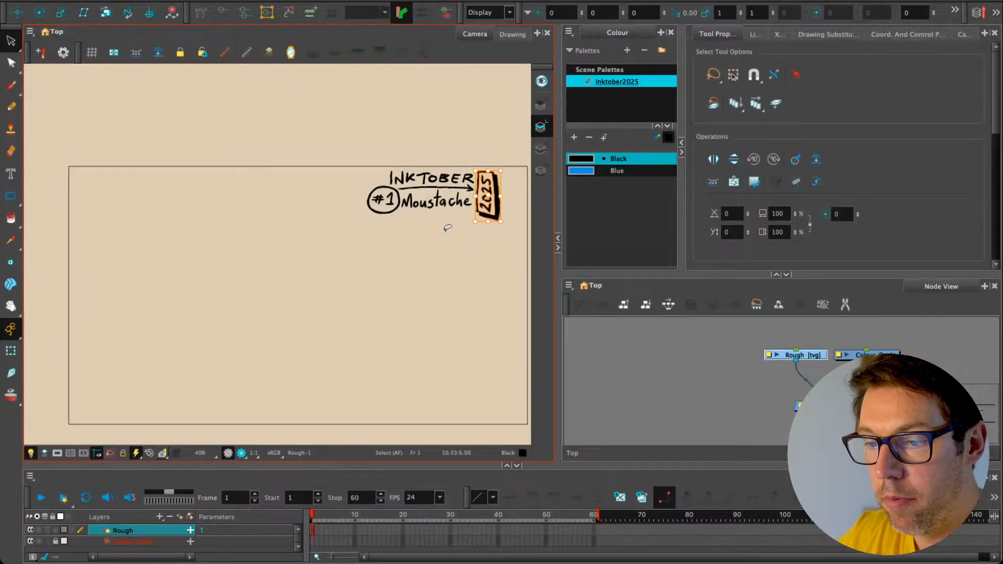
click(447, 225)
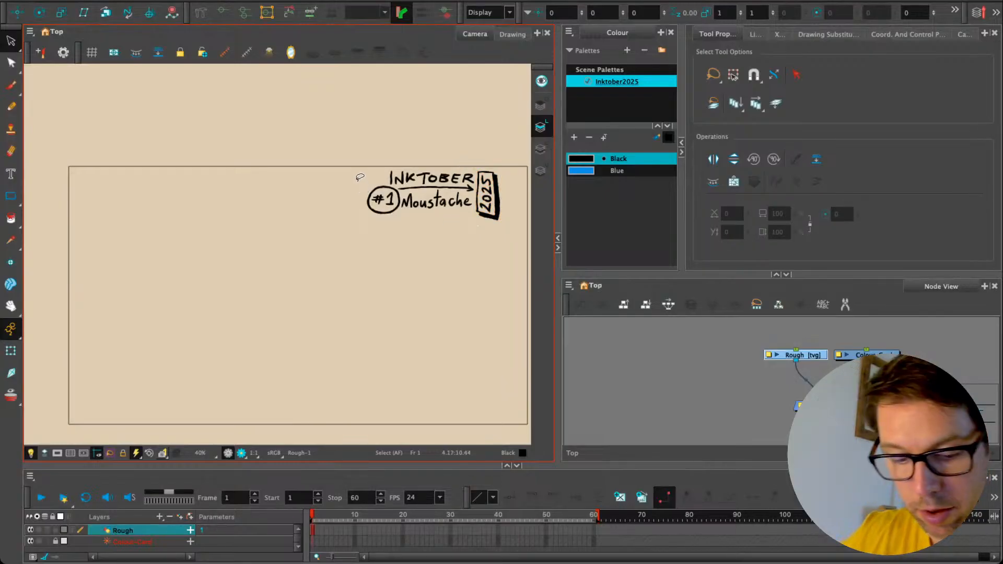
key(ctrl+z)
key(ctrl+z)
key(ctrl+z)
key(ctrl+z)
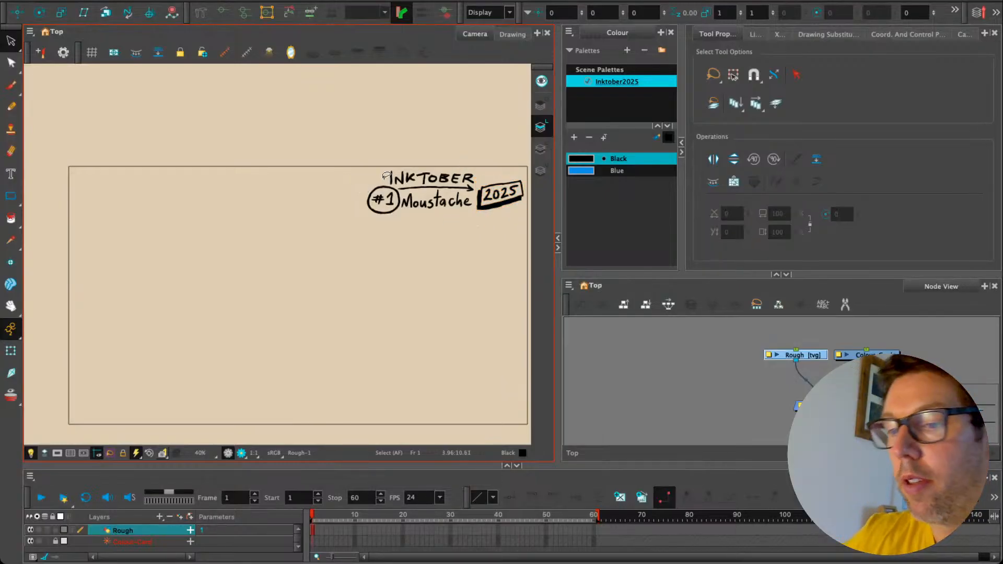
mouse_move(365, 172)
mouse_down()
mouse_move(463, 153)
mouse_move(376, 157)
mouse_up()
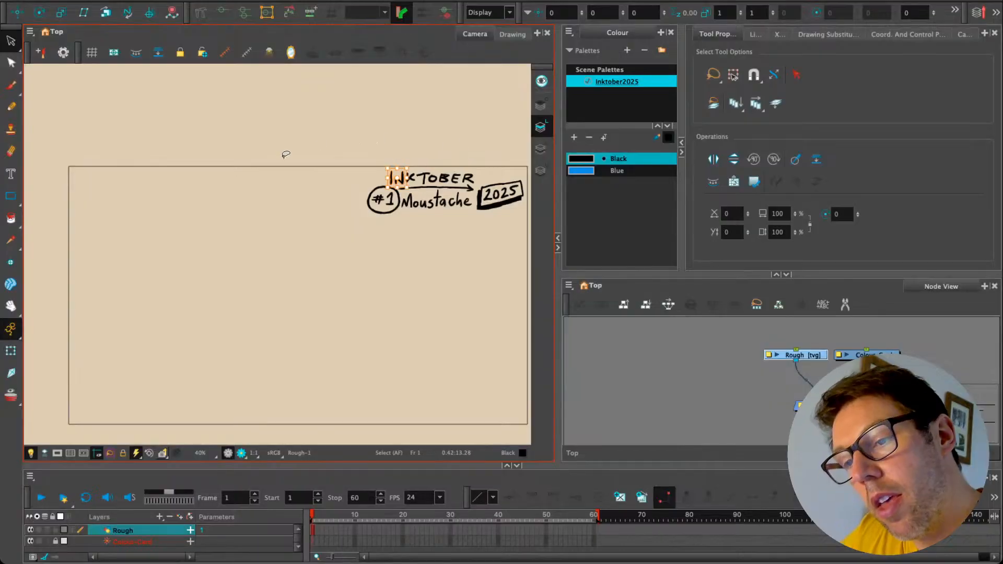
click(286, 154)
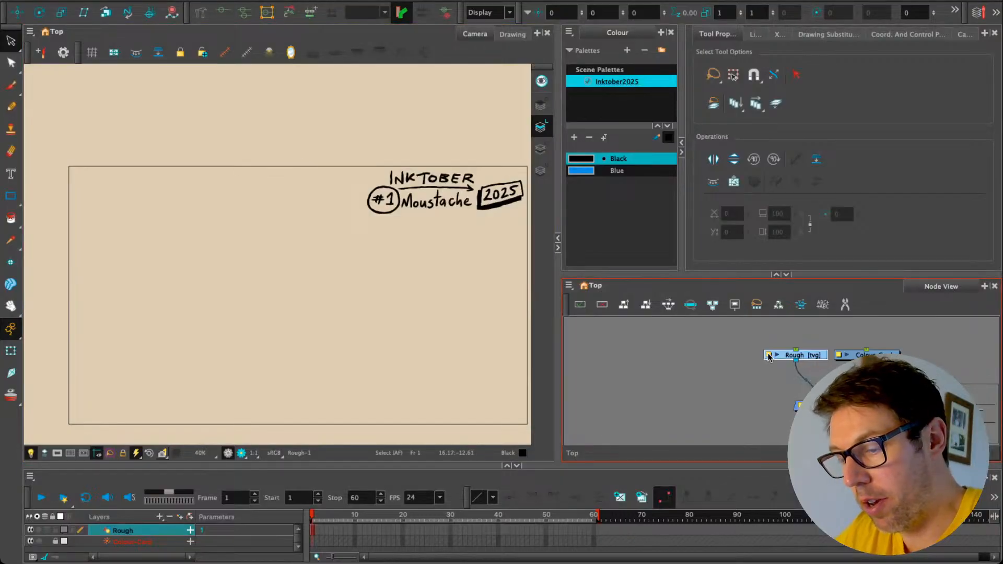
Step: Rearrange the nodes with the lettering layer above the composite, and rename that layer from Rough to Logo
drag(773, 378, 806, 352)
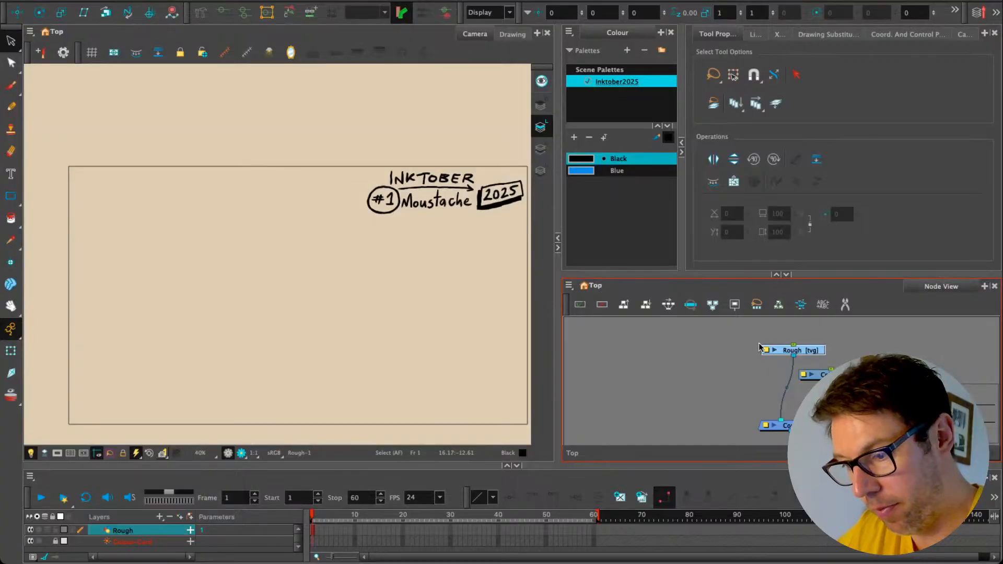
key(Return)
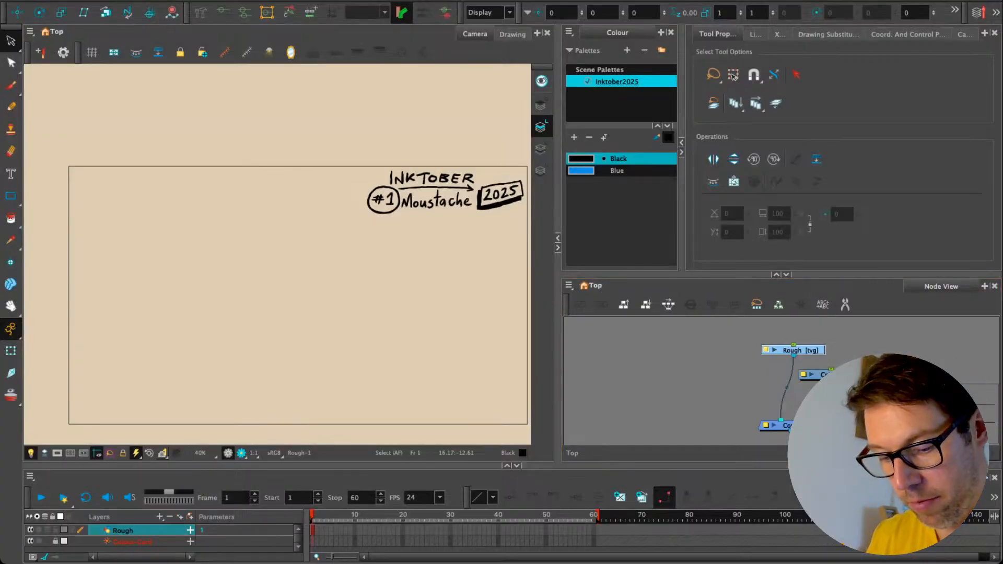
click(696, 393)
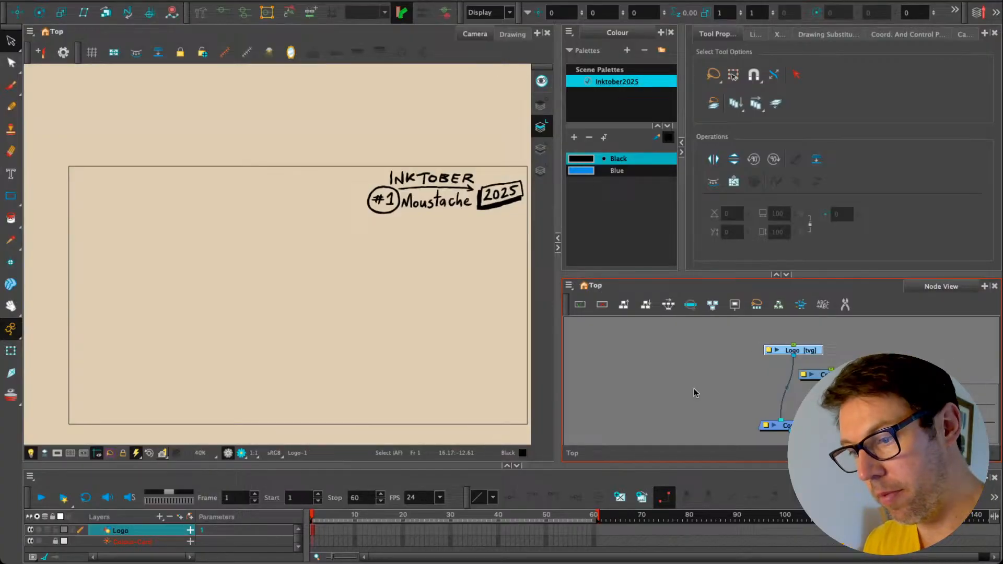
Step: Add a new drawing layer named Rough, place its node beside Logo, and lock the Logo layer
click(737, 372)
key(super+r)
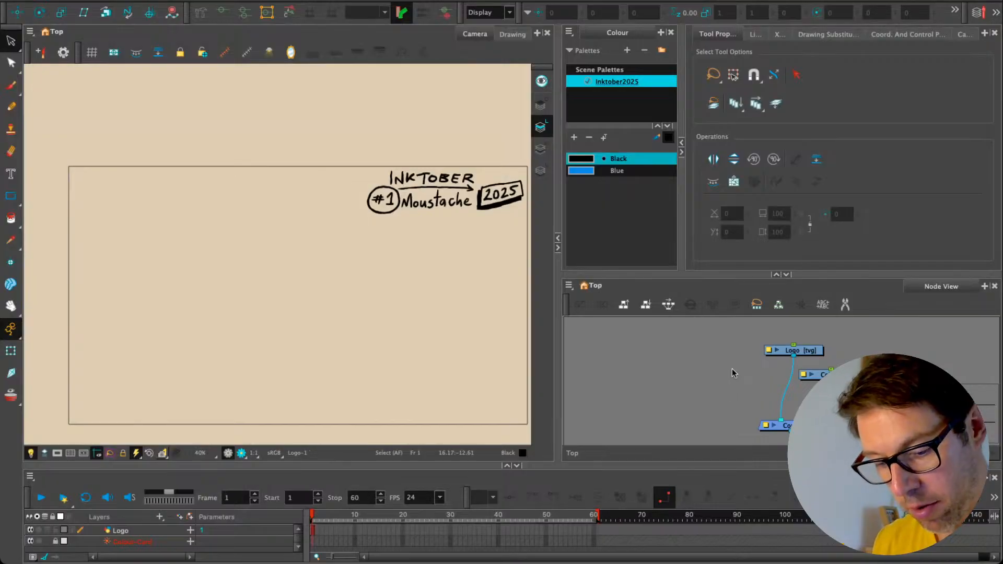
click(523, 339)
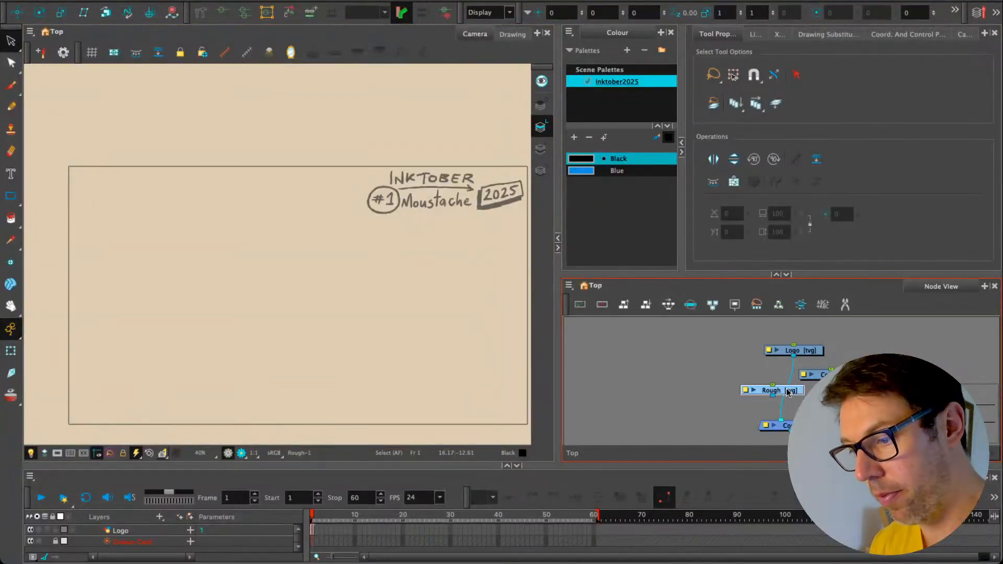
drag(786, 388, 749, 373)
key(super+l)
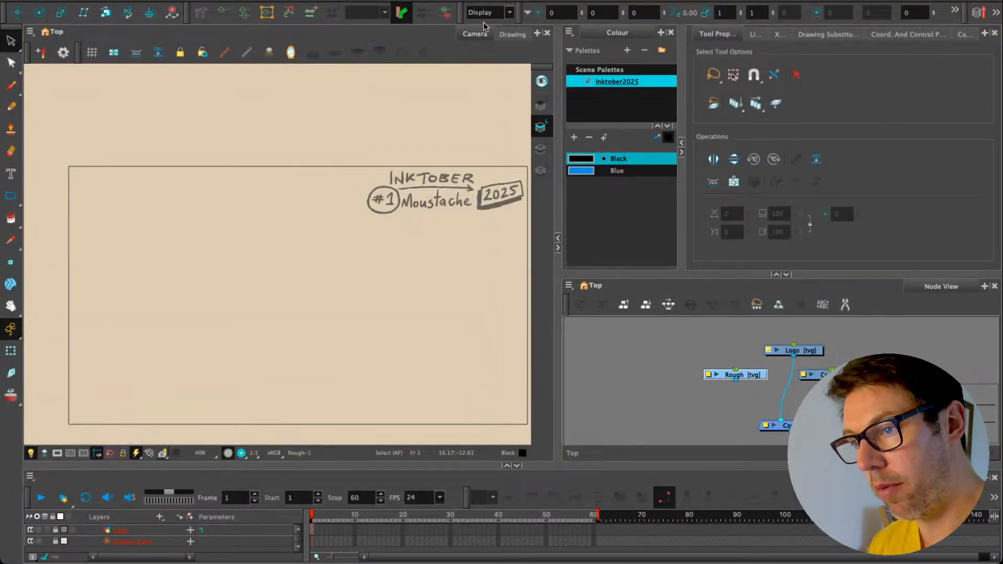
Step: Connect the new Rough node to the composite and choose the Blue swatch for sketching
click(357, 546)
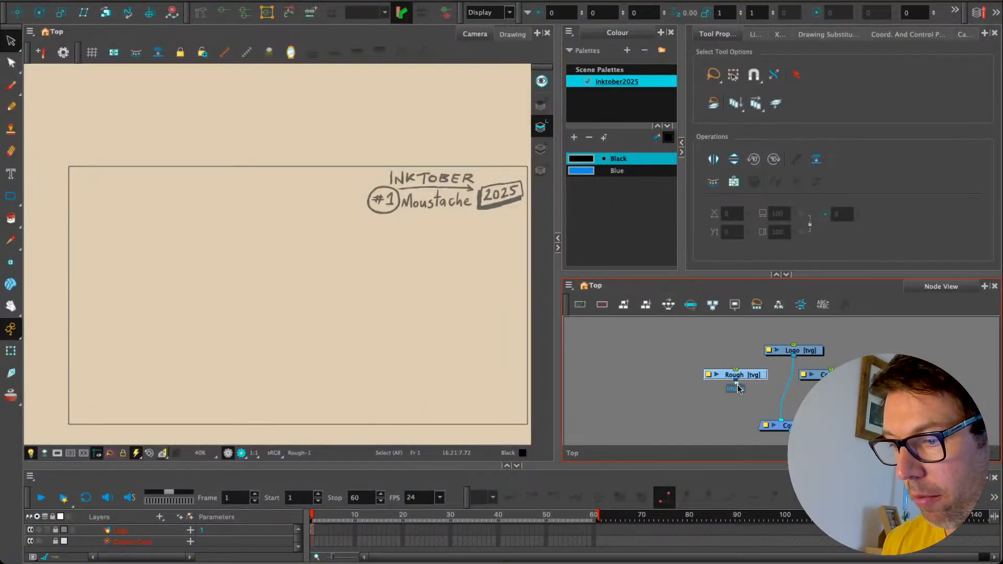
drag(736, 380, 777, 420)
click(582, 172)
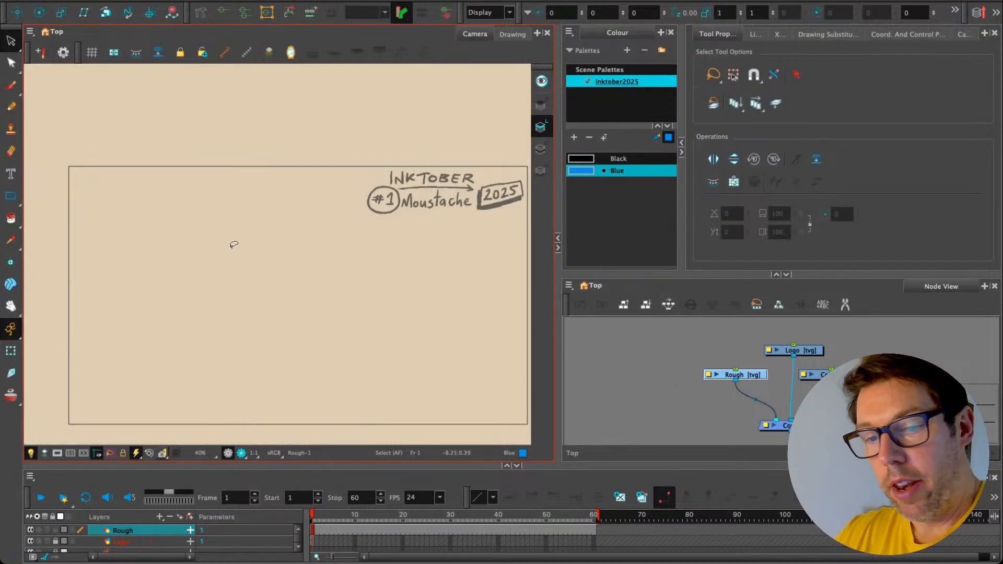
Step: Fade the inactive Logo lettering to a faint tint using the Light Table
click(31, 453)
click(31, 453)
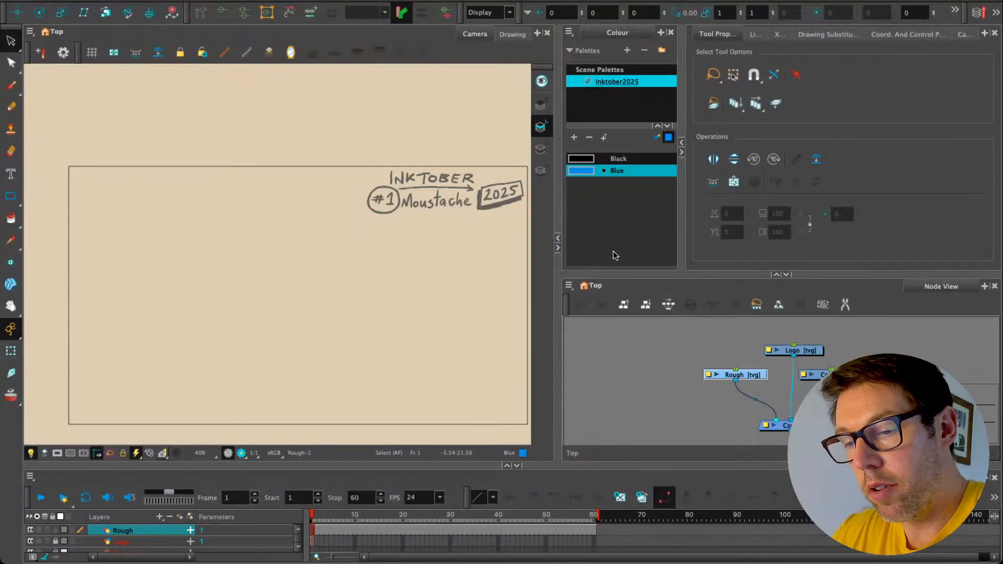
key(shift+l)
key(shift+l)
key(shift+l)
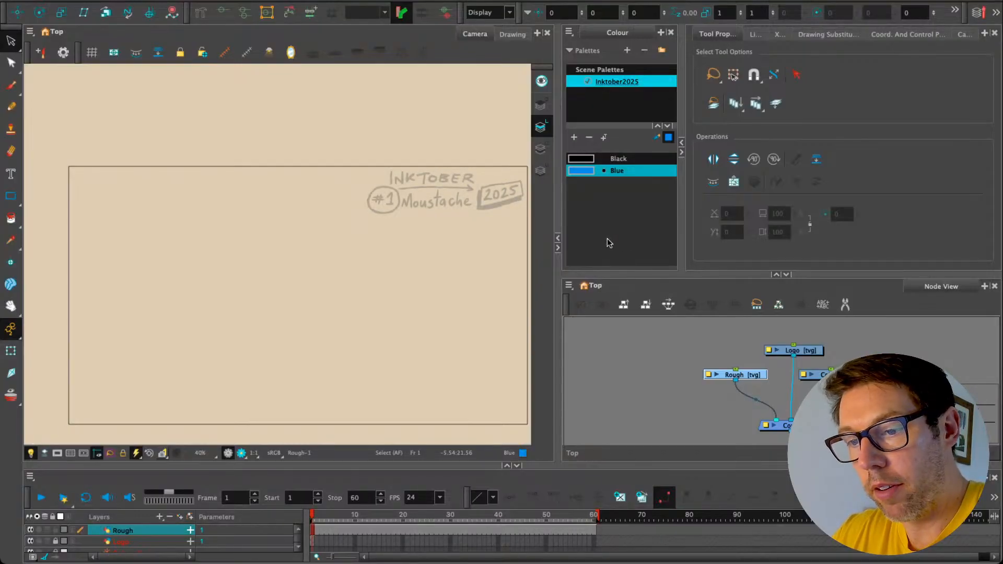
click(597, 287)
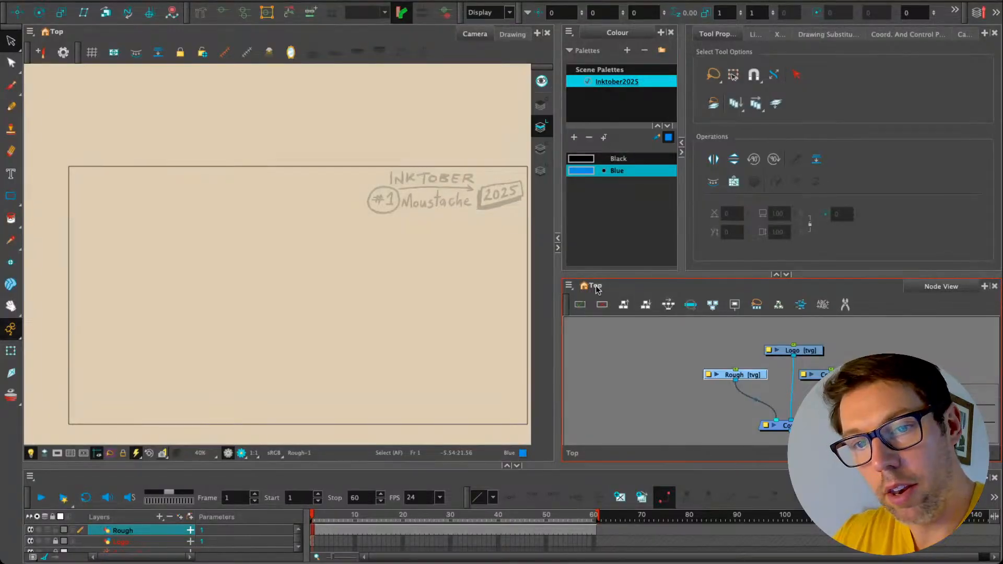
Step: Select the Pencil tool with the Pencil 1 preset and set its maximum size to 22.8, checking the line with trial squiggles
key(alt+/)
drag(283, 279, 148, 333)
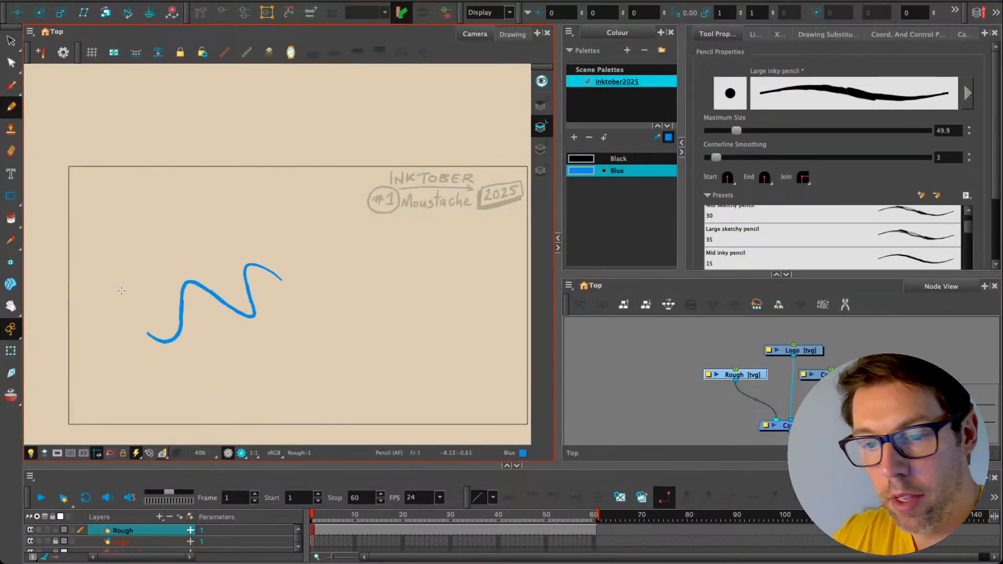
key(ctrl+z)
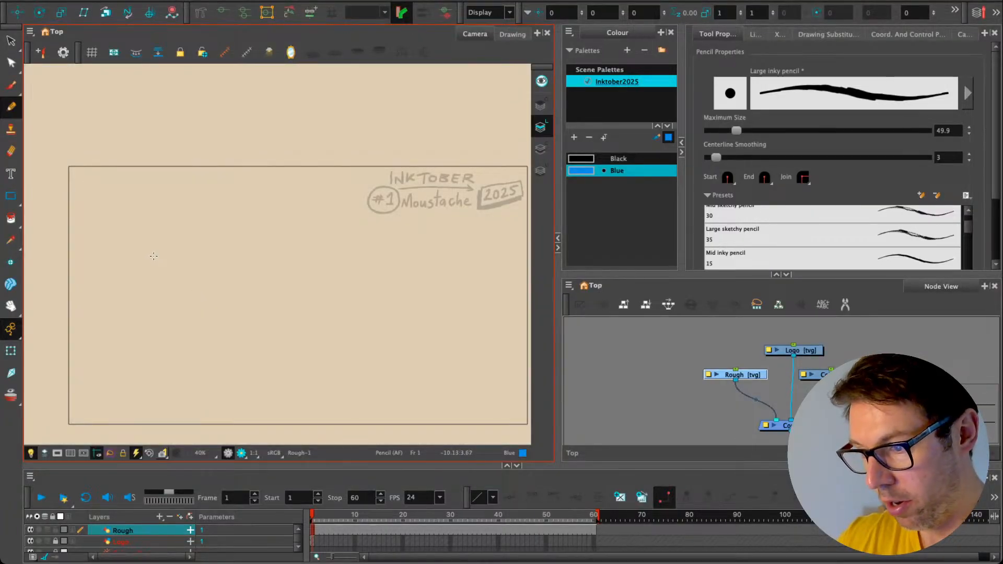
scroll(836, 235, up, 2)
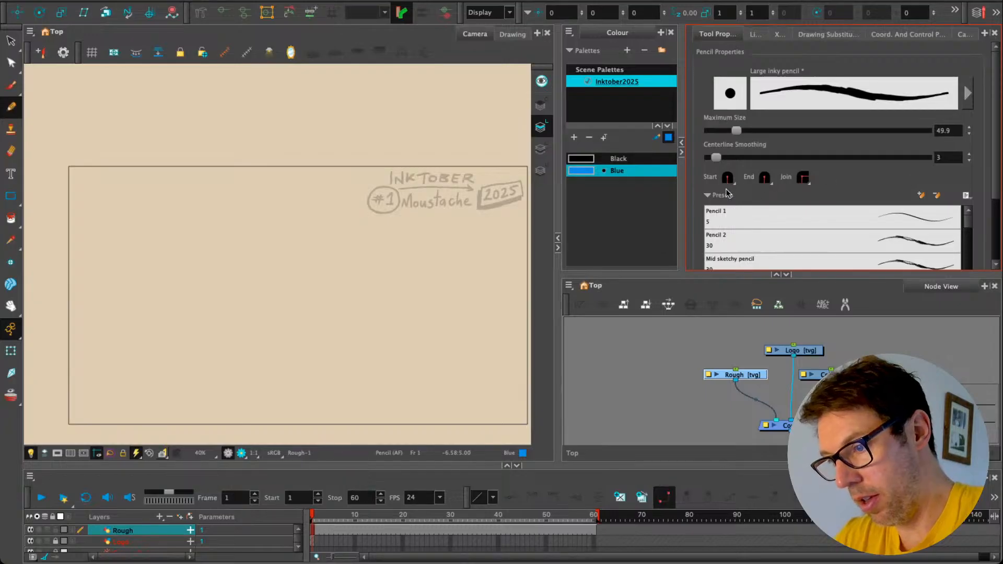
click(721, 213)
mouse_move(296, 264)
mouse_down()
mouse_move(240, 287)
mouse_move(172, 352)
mouse_up()
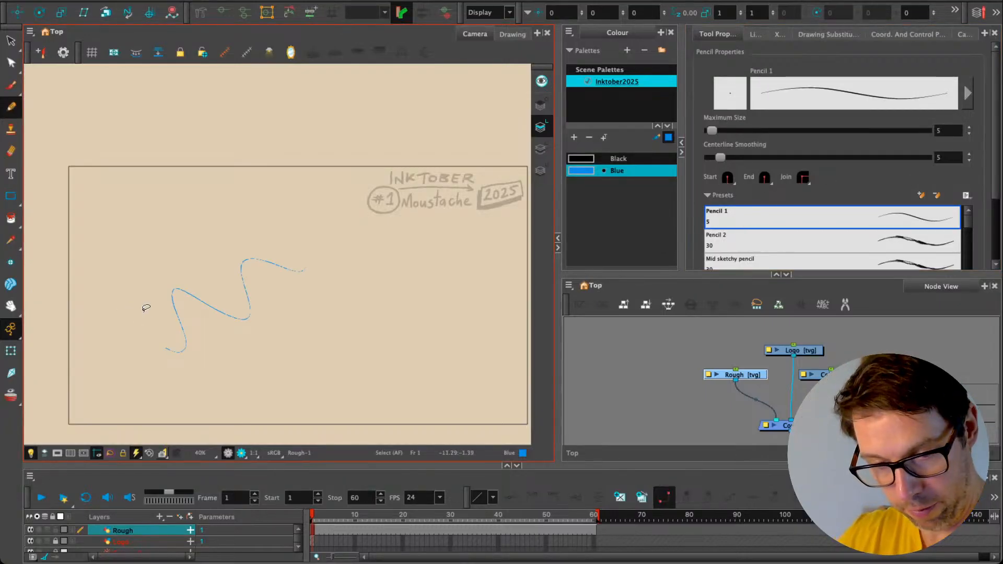
key(ctrl+z)
mouse_move(205, 289)
mouse_down()
mouse_move(219, 284)
mouse_move(147, 333)
mouse_up()
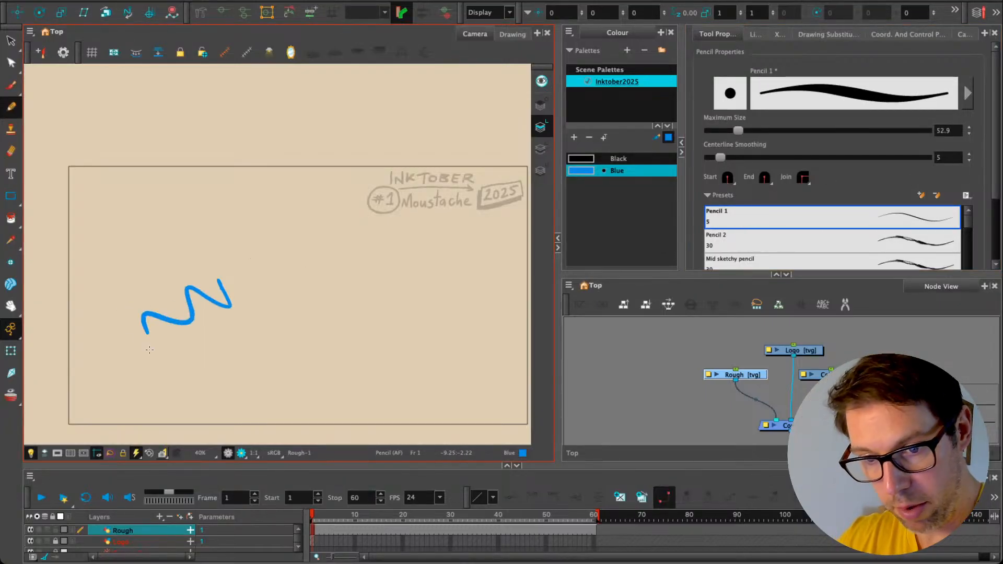
key(ctrl+z)
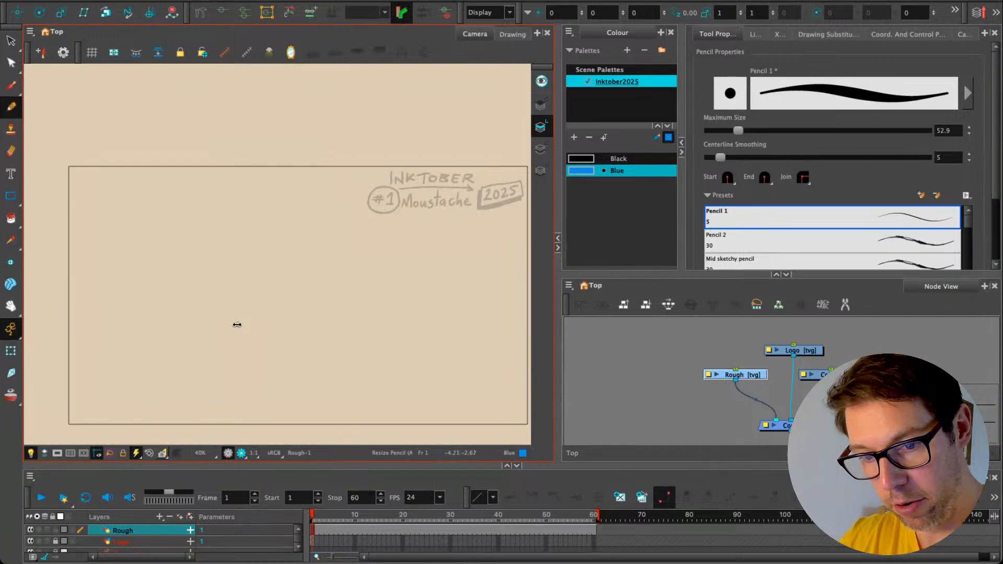
mouse_move(237, 325)
mouse_down()
mouse_move(222, 303)
mouse_move(138, 347)
mouse_up()
key(ctrl+z)
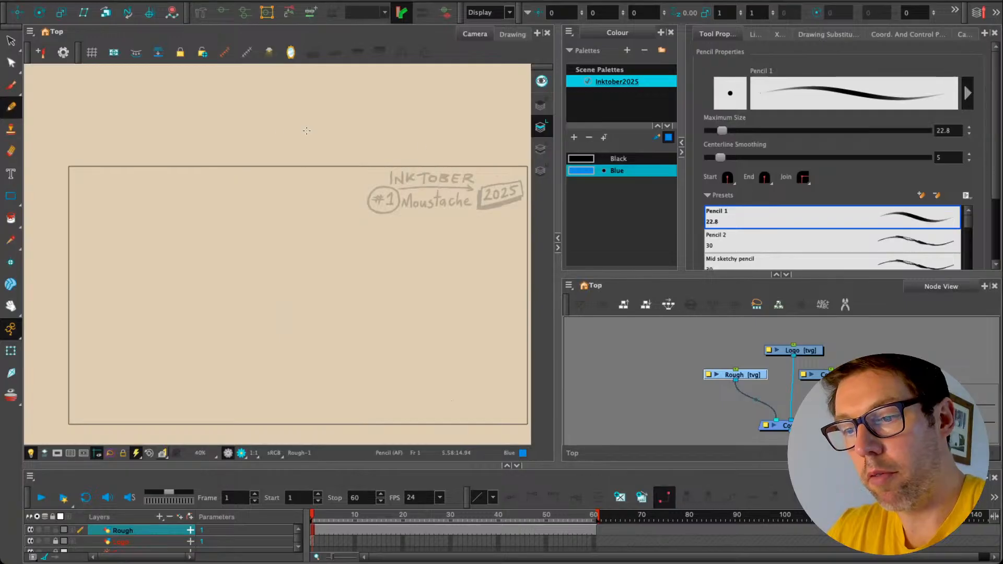
Step: Try the resized pencil with several blue test strokes on the canvas and undo them all
drag(304, 298, 139, 359)
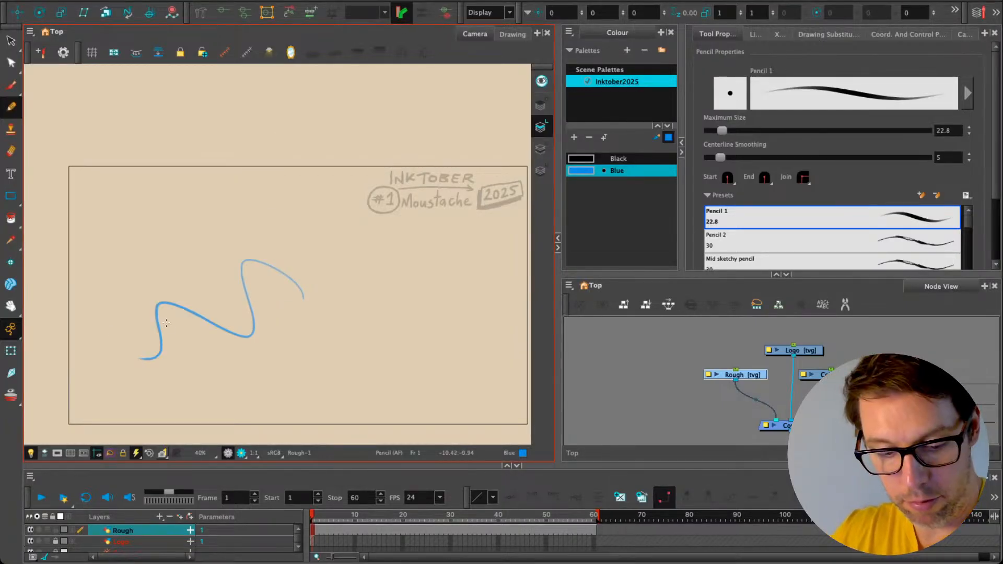
key(super+z)
mouse_move(309, 270)
mouse_down()
mouse_move(282, 314)
mouse_move(234, 328)
mouse_up()
key(super+z)
drag(276, 273, 292, 354)
drag(287, 301, 291, 350)
key(super+z)
key(super+z)
key(super+z)
key(super+z)
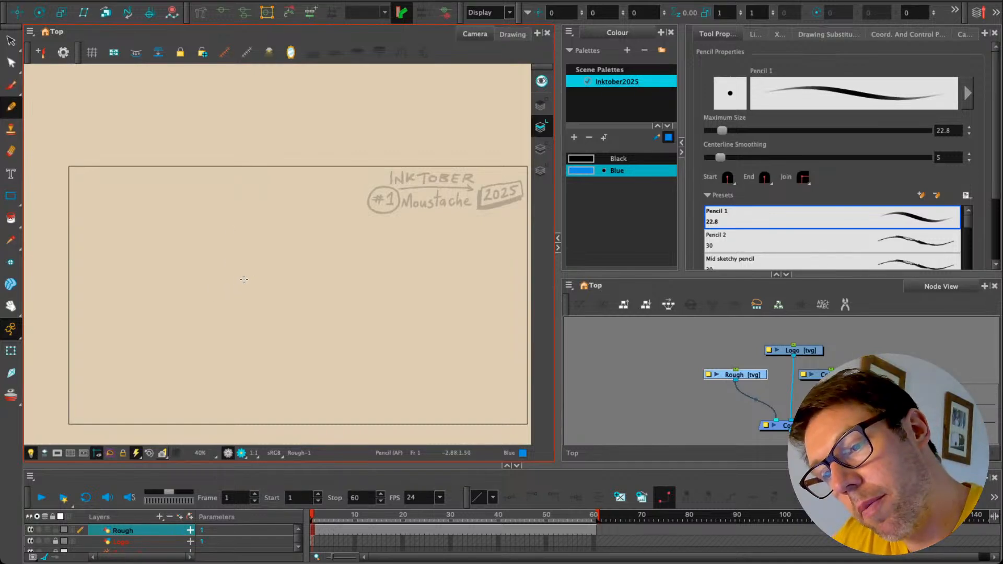
Step: Sketch a large curled moustache in the middle of the frame, with a narrow nose, eyes and a hat brim above it
mouse_move(228, 279)
mouse_down()
mouse_move(266, 274)
mouse_move(247, 286)
mouse_move(265, 288)
mouse_move(240, 314)
mouse_move(184, 269)
mouse_move(158, 276)
mouse_move(170, 278)
mouse_move(179, 264)
mouse_move(216, 290)
mouse_move(286, 266)
mouse_move(294, 289)
mouse_move(311, 274)
mouse_move(329, 279)
mouse_move(286, 309)
mouse_move(268, 305)
mouse_move(266, 240)
mouse_move(262, 264)
mouse_move(229, 253)
mouse_move(291, 254)
mouse_move(229, 254)
mouse_up()
scroll(232, 254, up, 2)
drag(308, 244, 309, 248)
mouse_move(222, 242)
mouse_down()
mouse_move(286, 238)
mouse_move(284, 216)
mouse_move(361, 228)
mouse_move(362, 218)
mouse_move(222, 240)
mouse_up()
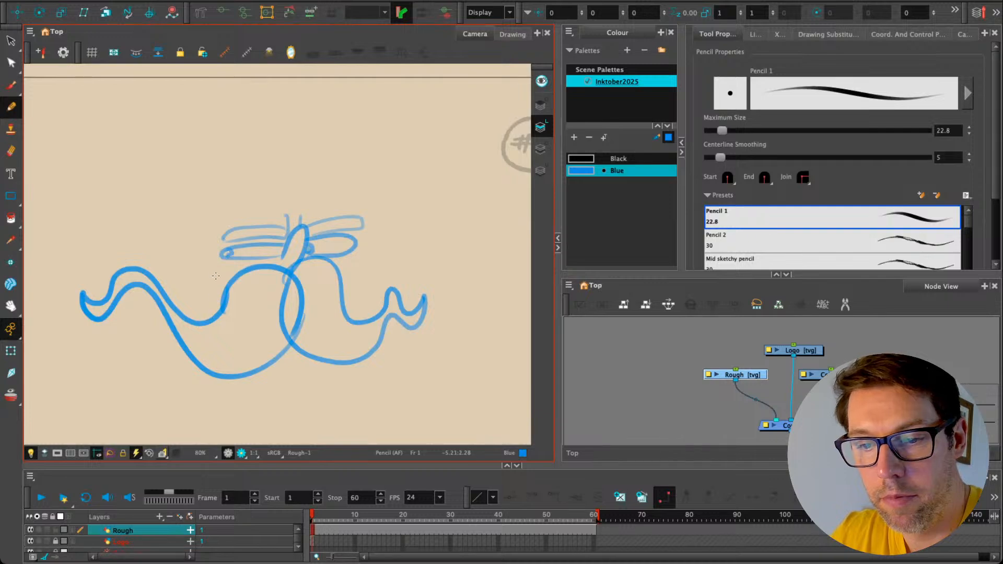
Step: Sketch an ear on each side of the head and a tall rounded hat crown above the brim
mouse_move(222, 259)
mouse_down()
mouse_move(201, 282)
mouse_move(220, 299)
mouse_up()
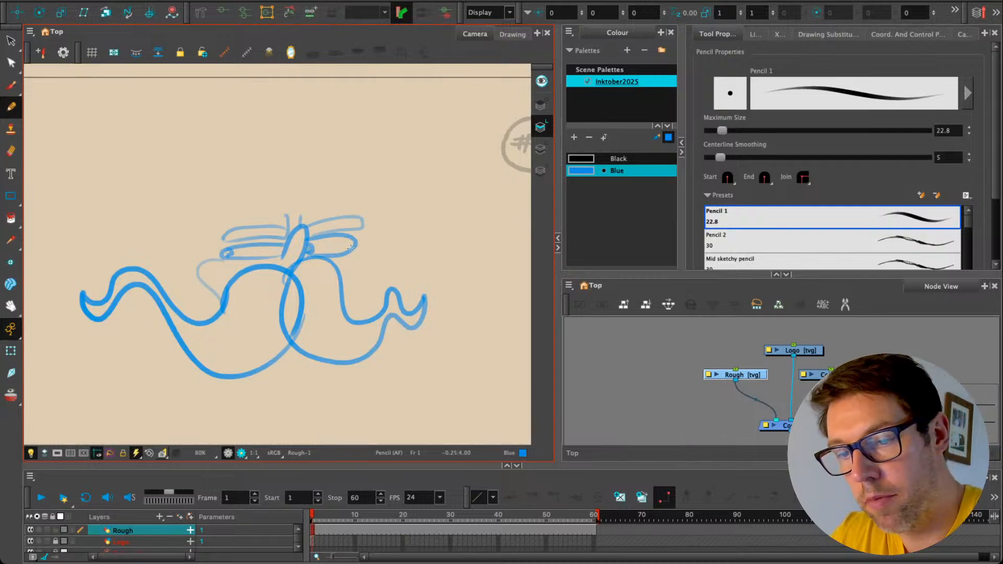
drag(351, 249, 341, 302)
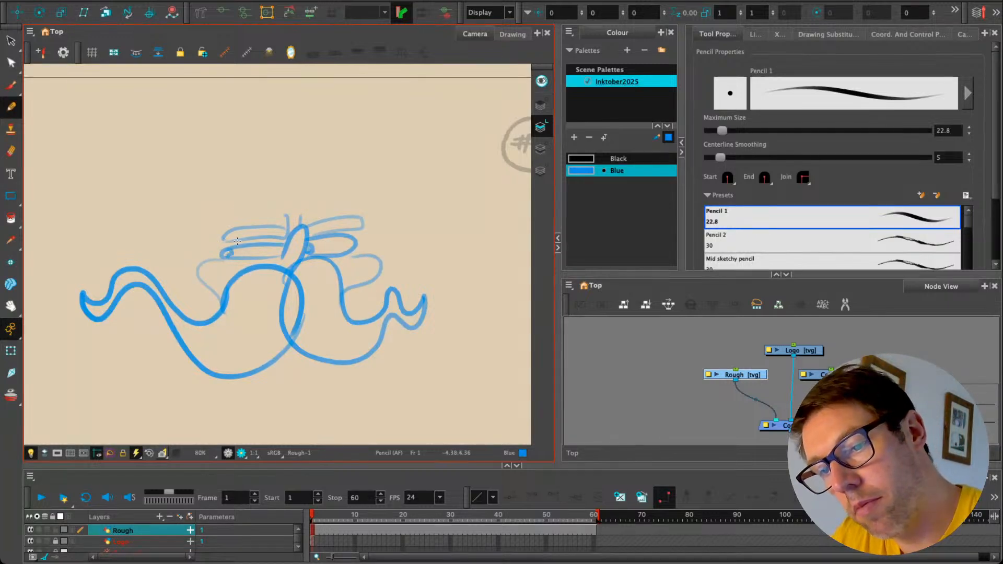
mouse_move(239, 245)
mouse_down()
mouse_move(249, 186)
mouse_move(310, 171)
mouse_move(326, 217)
mouse_up()
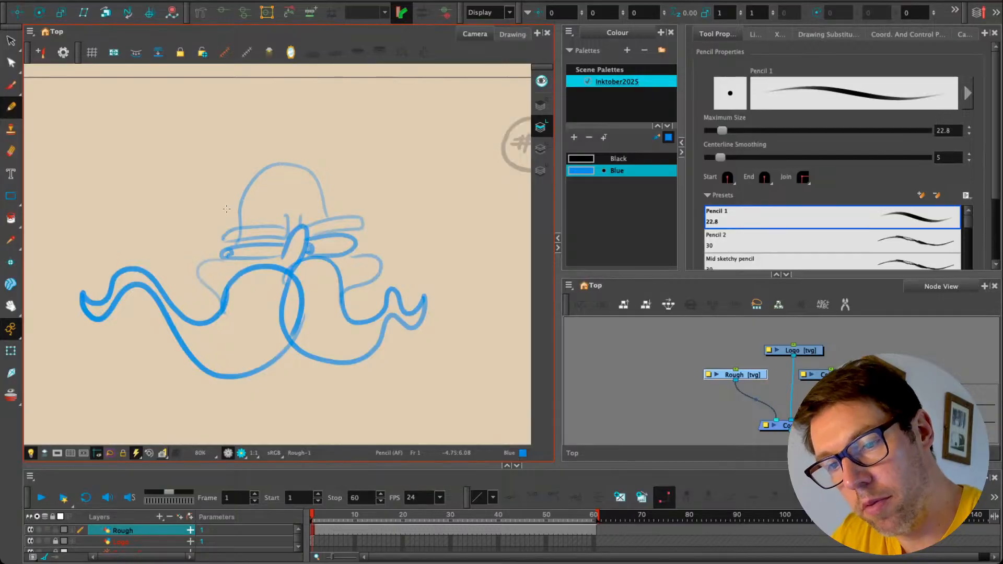
key(ctrl+z)
mouse_move(250, 230)
mouse_down()
mouse_move(247, 178)
mouse_move(307, 157)
mouse_move(323, 222)
mouse_up()
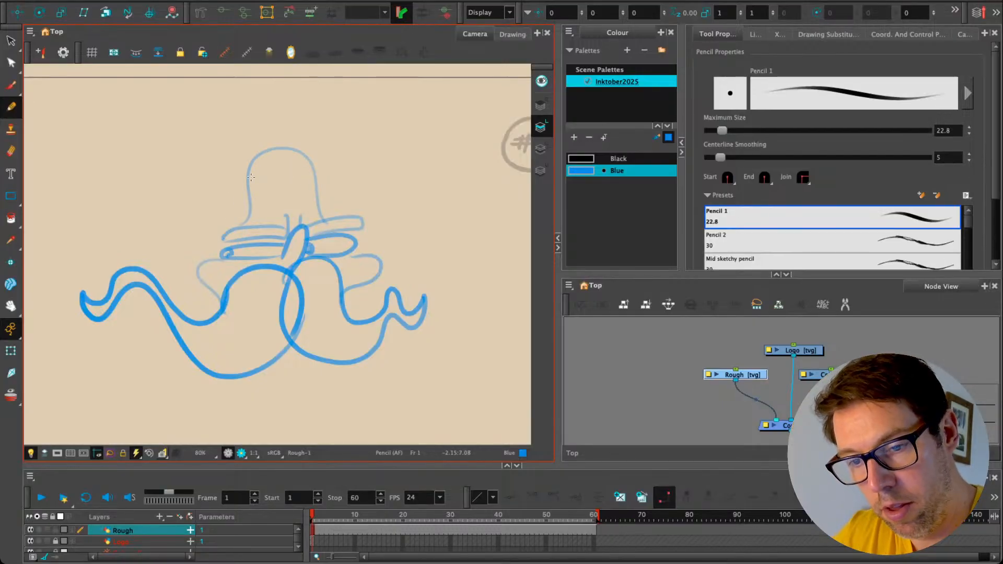
Step: Sketch a small rounded chin beneath the centre of the moustache
scroll(238, 251, down, 3)
mouse_move(313, 285)
mouse_down()
mouse_move(314, 272)
mouse_move(273, 279)
mouse_move(260, 349)
mouse_up()
key(space)
key(1)
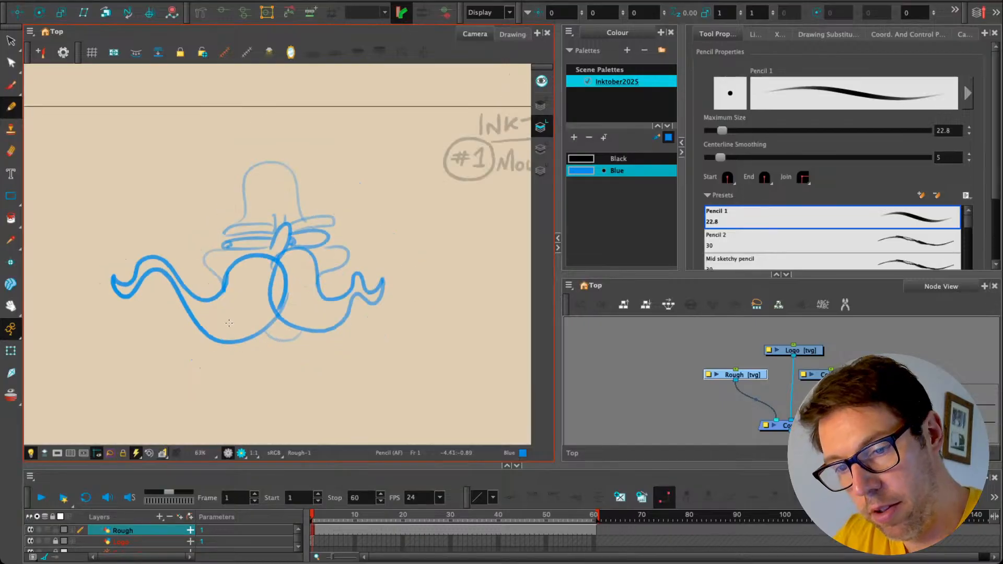
key(space)
drag(224, 320, 225, 293)
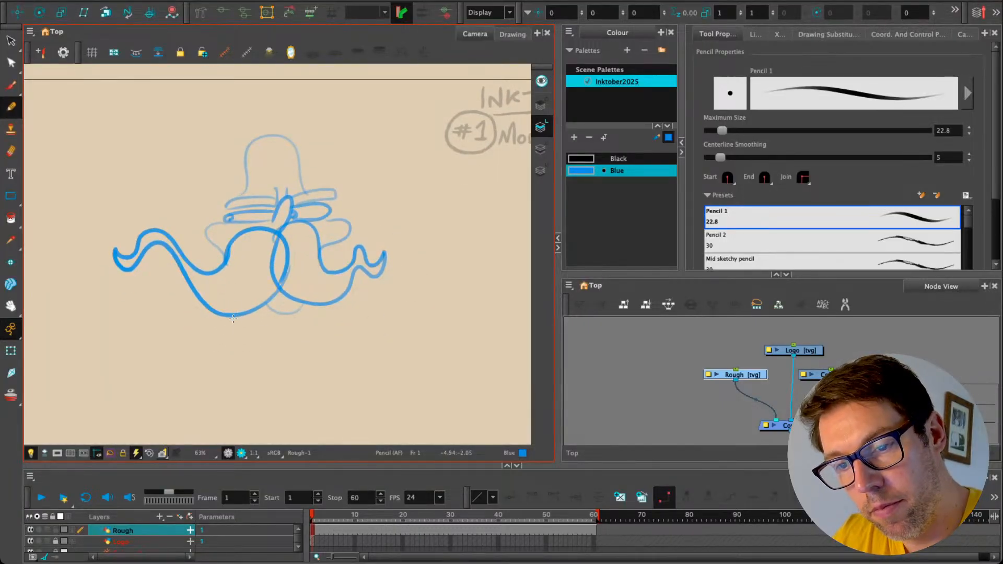
key(1)
key(1)
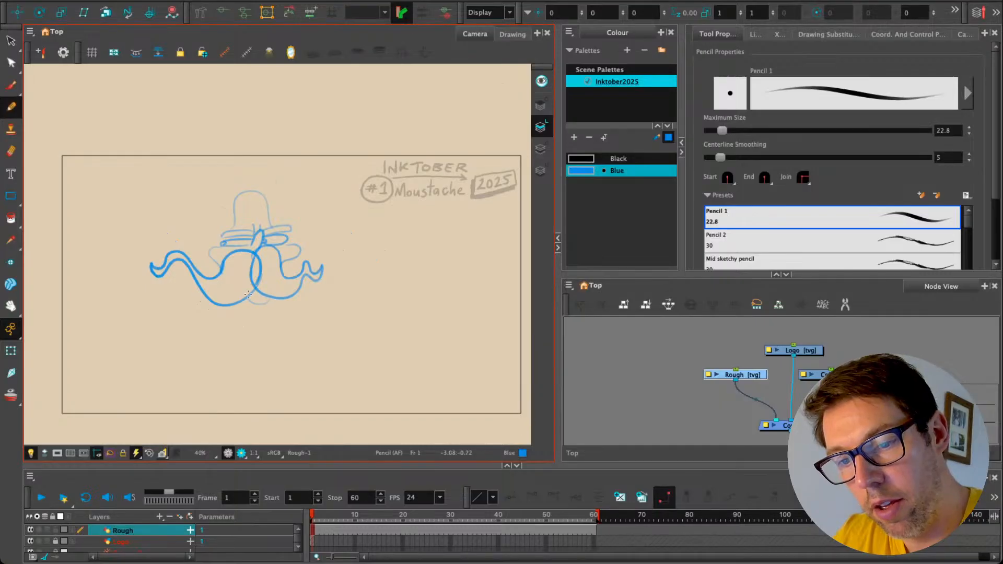
Step: Sketch the leaning torso with curved belly and back lines sweeping down from the head, closed by a slanted waist line
mouse_move(248, 297)
mouse_down()
mouse_move(218, 390)
mouse_move(224, 269)
mouse_up()
key(ctrl+z)
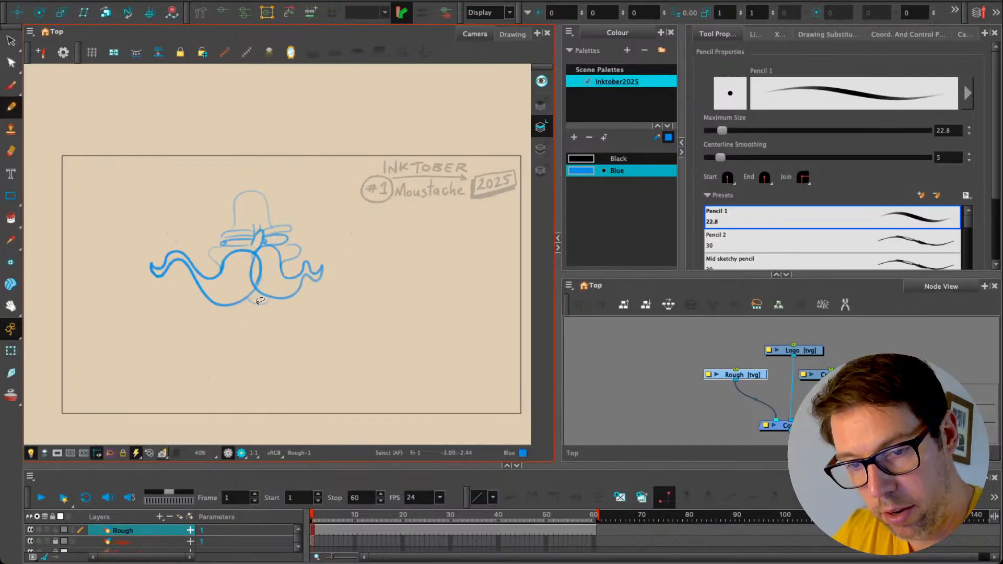
mouse_move(264, 302)
mouse_down()
mouse_move(285, 309)
mouse_move(330, 368)
mouse_move(373, 345)
mouse_move(305, 278)
mouse_move(339, 356)
mouse_up()
key(ctrl+z)
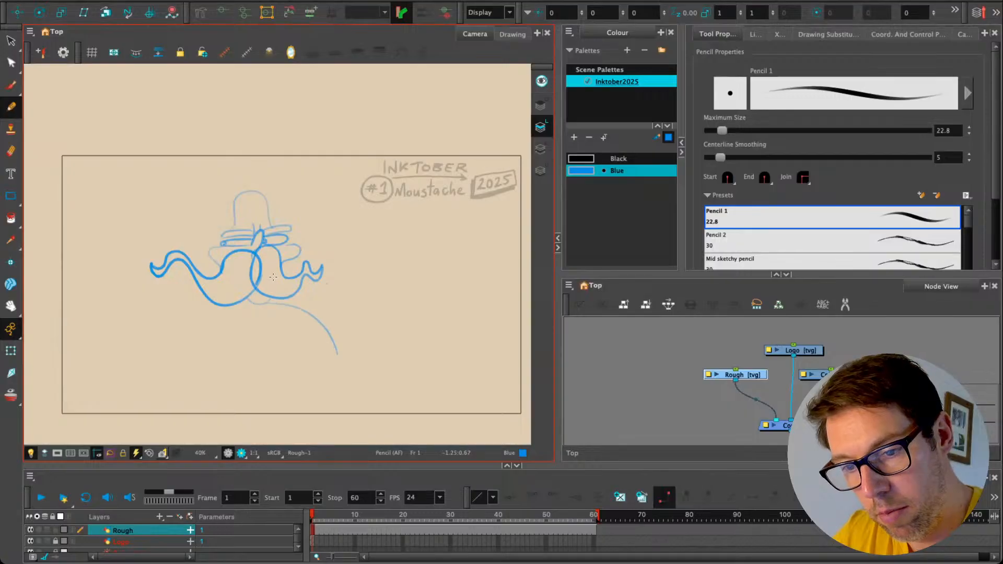
mouse_move(277, 282)
mouse_down()
mouse_move(400, 324)
mouse_move(387, 346)
mouse_move(339, 357)
mouse_up()
key(ctrl+z)
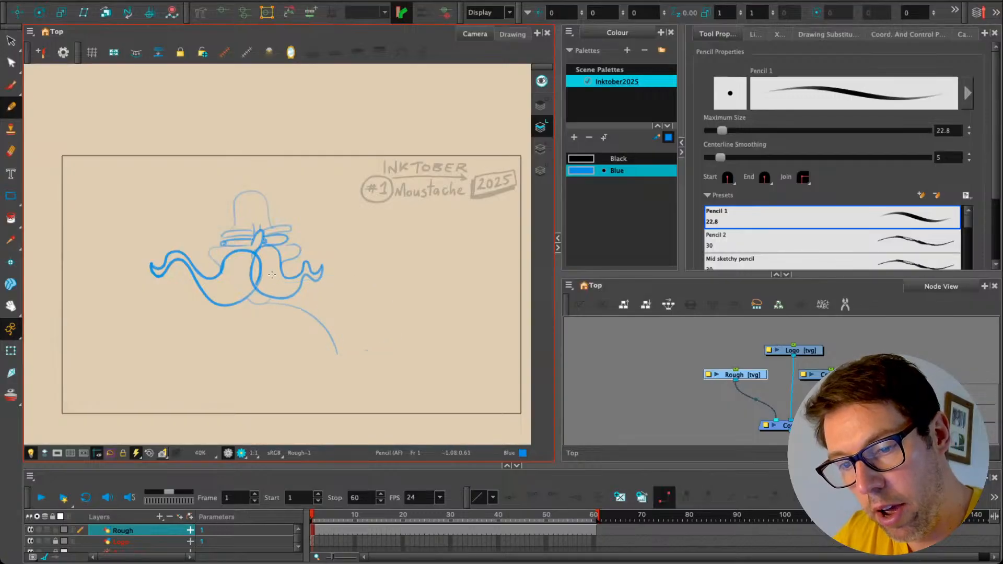
mouse_move(284, 285)
mouse_down()
mouse_move(367, 296)
mouse_move(384, 311)
mouse_move(340, 362)
mouse_up()
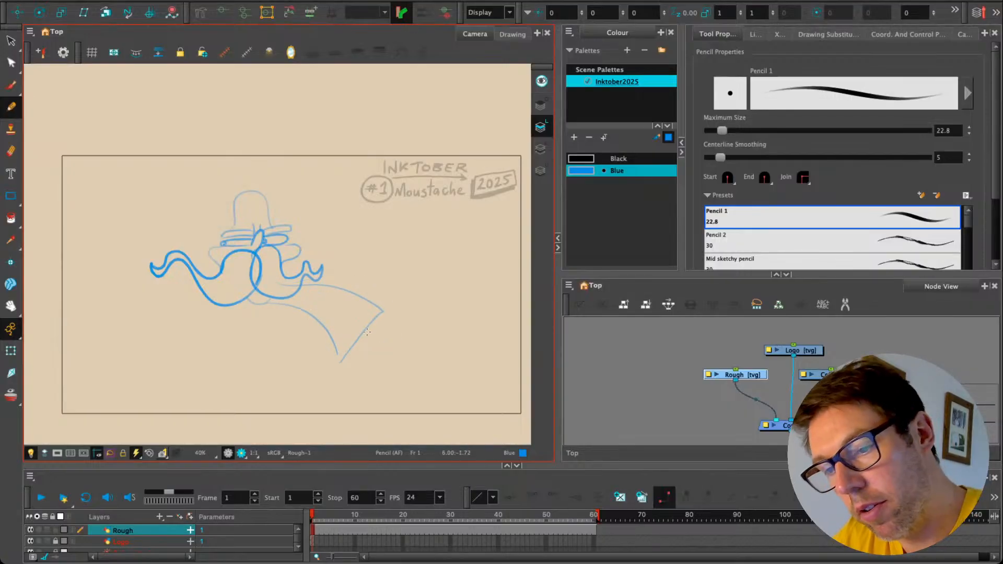
Step: Sketch two bent legs with feet below the torso in a running pose
mouse_move(374, 325)
mouse_down()
mouse_move(400, 321)
mouse_move(387, 348)
mouse_move(407, 345)
mouse_move(403, 353)
mouse_move(376, 363)
mouse_move(393, 326)
mouse_move(369, 330)
mouse_move(334, 347)
mouse_move(337, 375)
mouse_move(280, 371)
mouse_move(275, 393)
mouse_up()
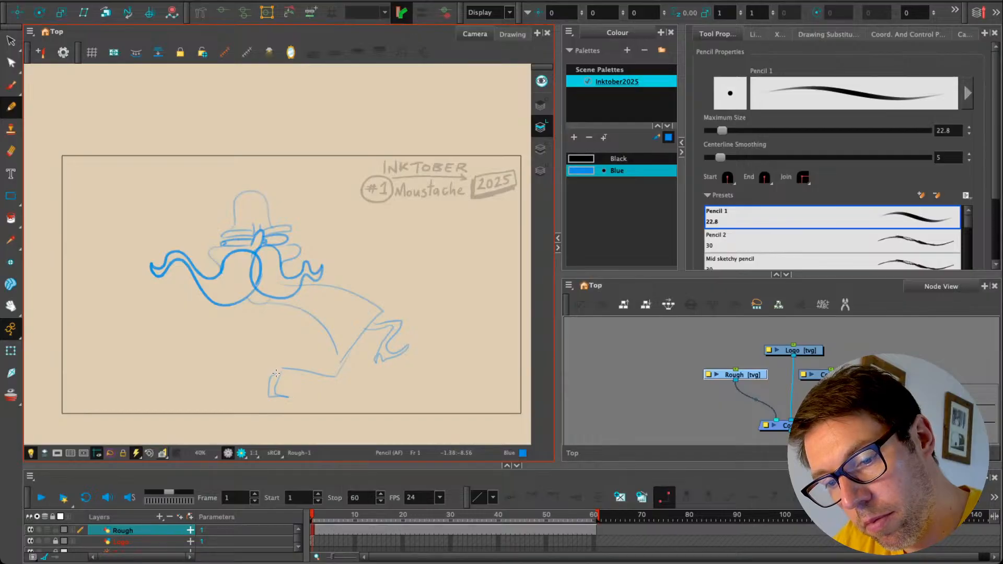
drag(281, 367, 326, 373)
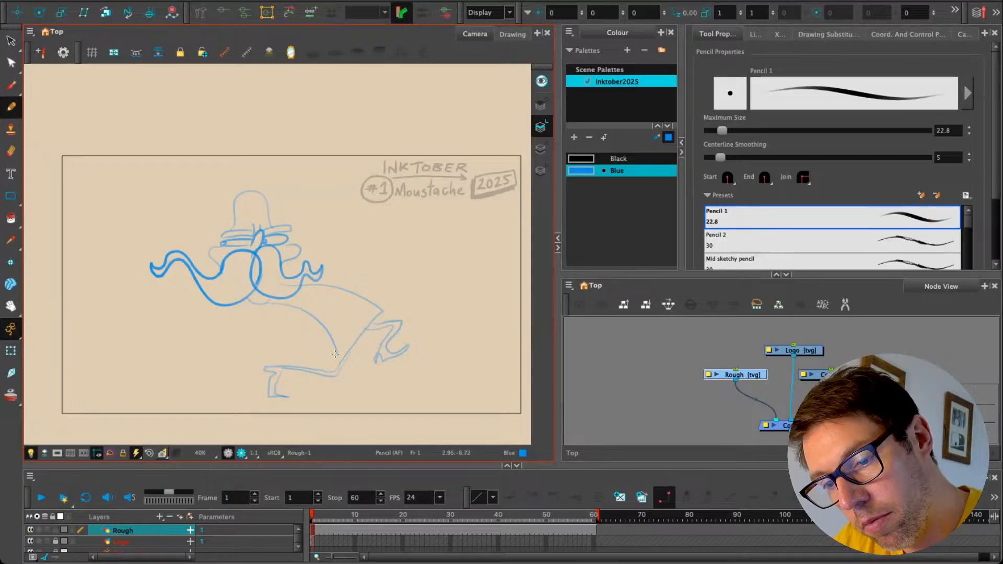
drag(335, 354, 316, 375)
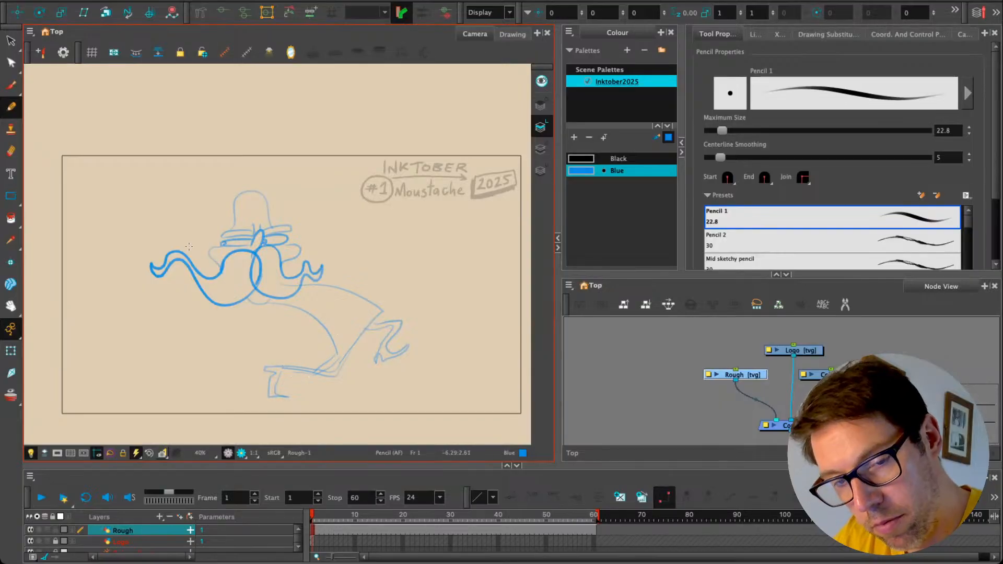
Step: Erase the overlapping lines at the waist, then redraw the hem as a curve ending in a pointed coat tail
key(alt+e)
mouse_move(346, 364)
mouse_down()
mouse_move(325, 376)
mouse_move(329, 351)
mouse_up()
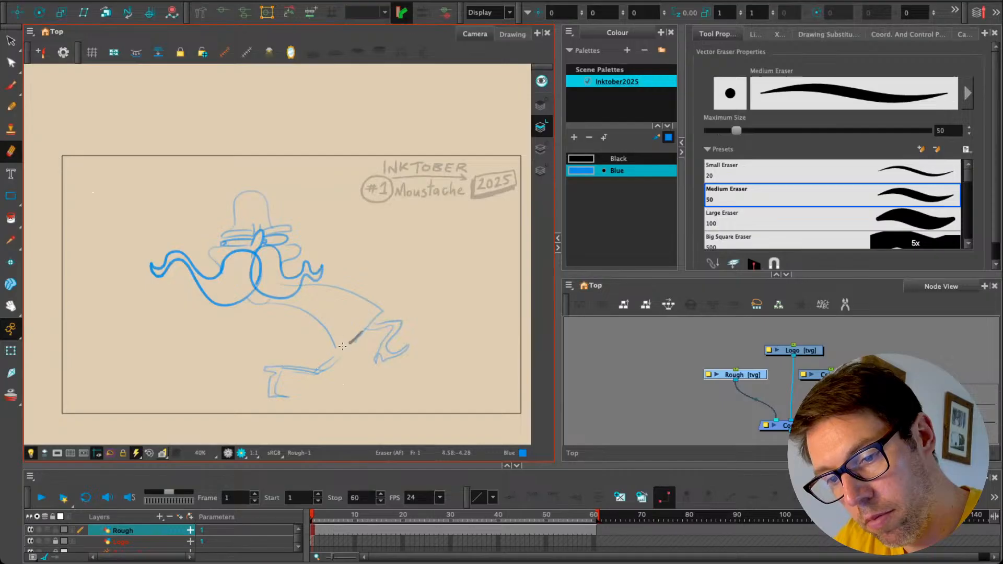
click(20, 112)
mouse_move(368, 326)
mouse_down()
mouse_move(329, 349)
mouse_move(317, 370)
mouse_up()
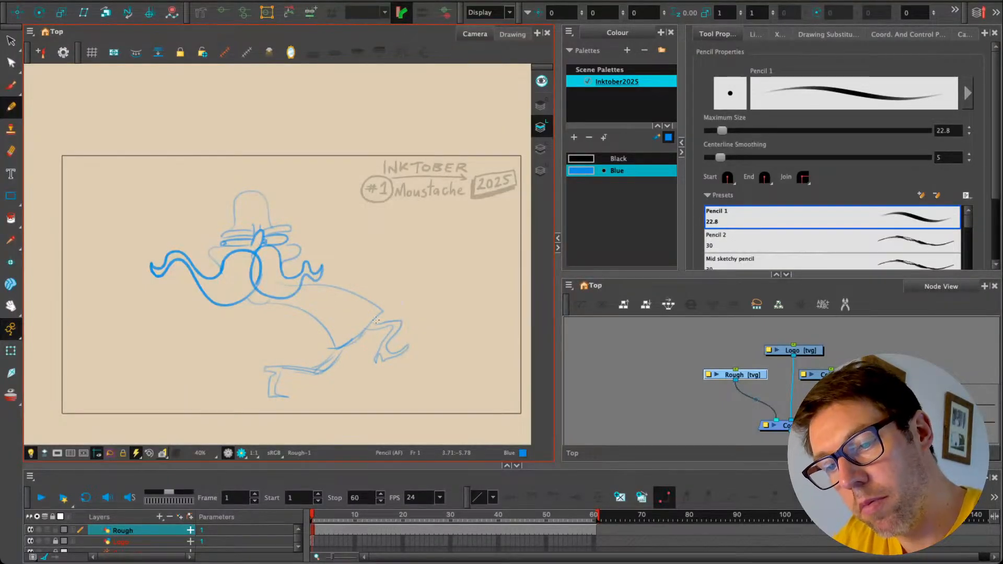
mouse_move(375, 320)
mouse_down()
mouse_move(327, 350)
mouse_move(290, 349)
mouse_up()
mouse_move(328, 339)
mouse_down()
mouse_move(292, 347)
mouse_move(324, 320)
mouse_move(289, 347)
mouse_move(301, 337)
mouse_move(283, 342)
mouse_move(300, 310)
mouse_move(312, 338)
mouse_move(280, 341)
mouse_move(308, 351)
mouse_move(313, 331)
mouse_move(311, 344)
mouse_move(278, 338)
mouse_move(293, 348)
mouse_move(282, 339)
mouse_move(314, 341)
mouse_move(314, 325)
mouse_move(287, 306)
mouse_move(298, 308)
mouse_move(309, 315)
mouse_move(267, 329)
mouse_up()
Step: Draw a row of small oval buttons along the upper edge of the torso
key(2)
mouse_move(311, 300)
mouse_down()
mouse_move(408, 294)
mouse_move(378, 326)
mouse_move(414, 295)
mouse_move(363, 336)
mouse_move(415, 293)
mouse_move(403, 297)
mouse_move(379, 274)
mouse_move(281, 256)
mouse_move(312, 265)
mouse_up()
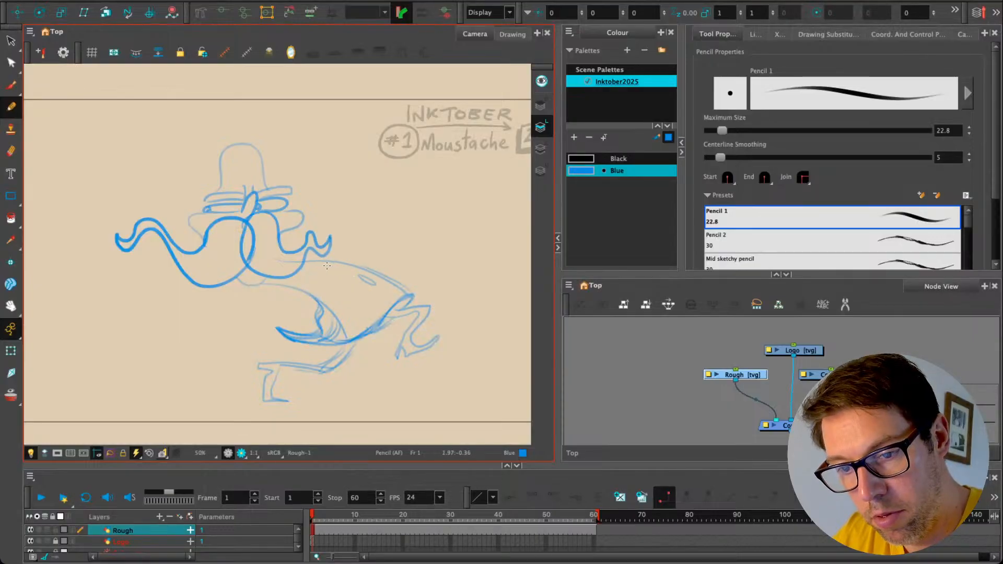
drag(306, 262, 299, 267)
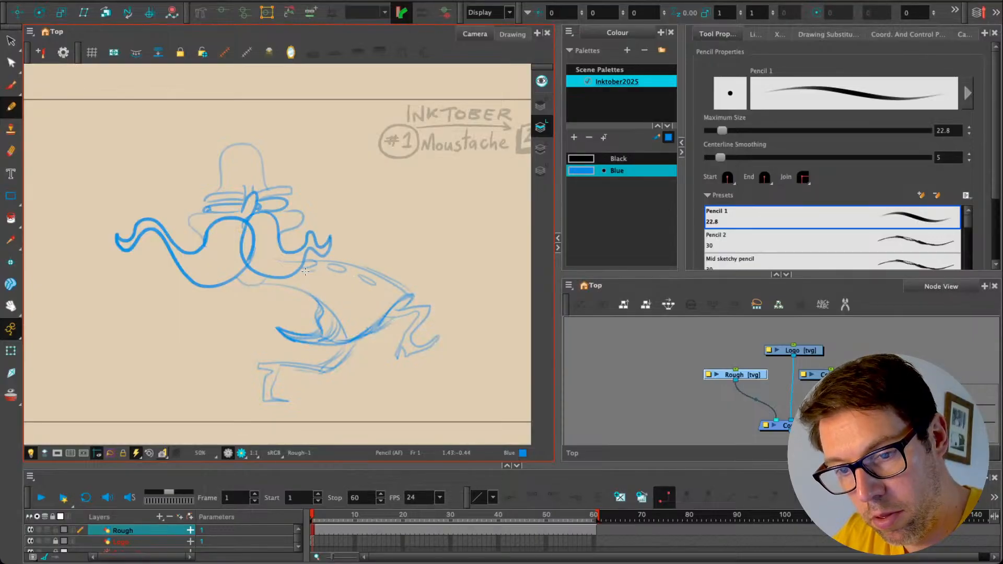
key(alt+s)
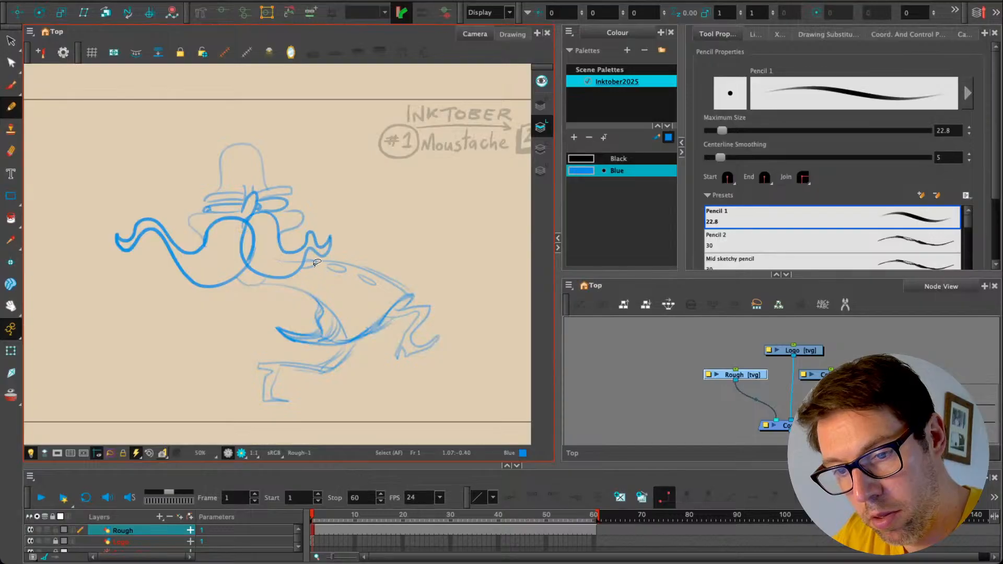
drag(330, 269, 374, 287)
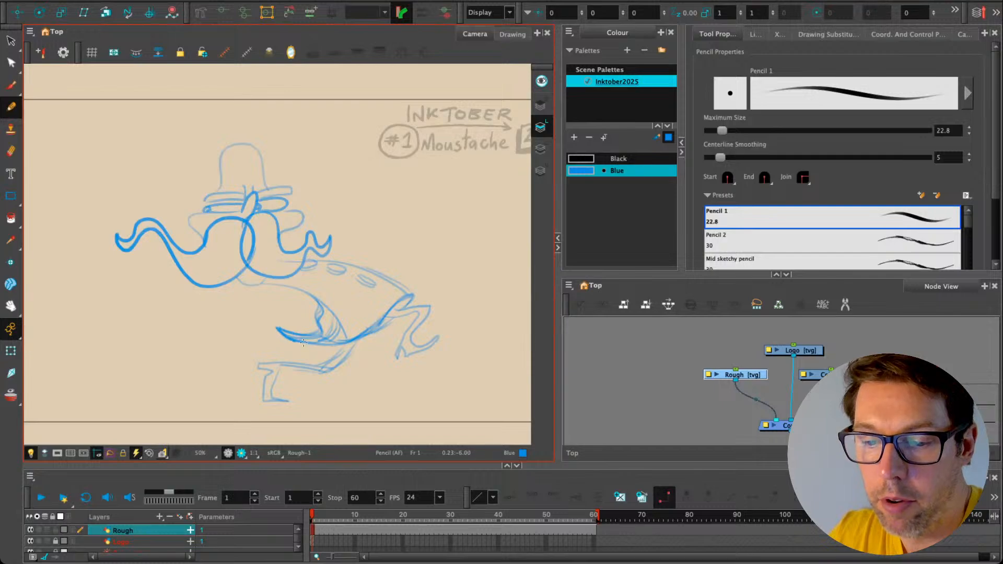
Step: Extend the coat tail with a wavy pointed tip and additional flowing strokes above and below it
mouse_move(320, 335)
mouse_down()
mouse_move(266, 321)
mouse_move(250, 328)
mouse_move(278, 325)
mouse_up()
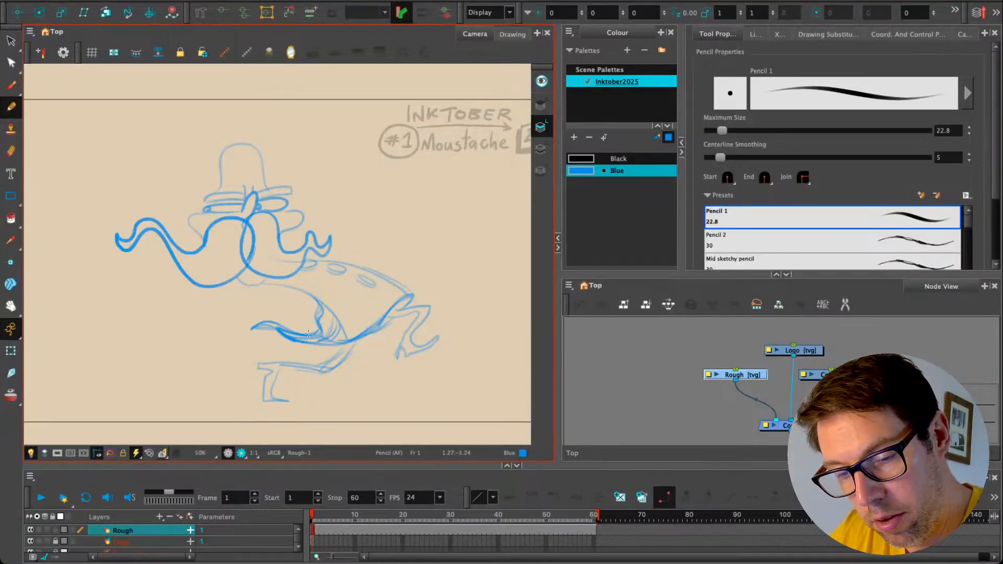
drag(285, 314, 312, 328)
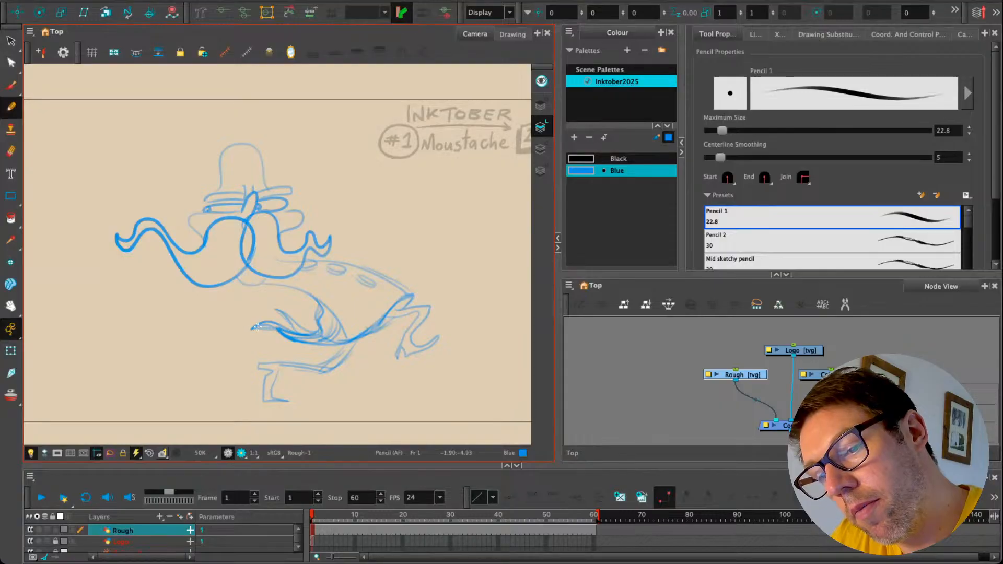
drag(298, 342, 341, 348)
Step: Reinforce the outlines of the front and back legs and feet with darker strokes
mouse_move(254, 323)
mouse_down()
mouse_move(266, 378)
mouse_move(279, 372)
mouse_move(270, 398)
mouse_move(262, 379)
mouse_move(263, 398)
mouse_move(274, 370)
mouse_move(258, 364)
mouse_move(325, 372)
mouse_move(269, 363)
mouse_move(325, 369)
mouse_up()
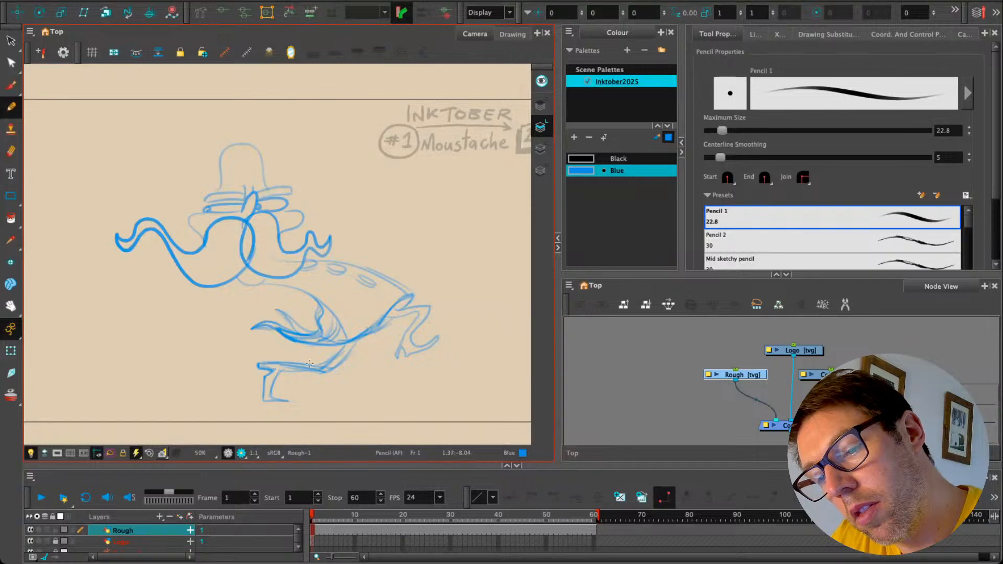
drag(423, 309, 396, 355)
drag(430, 306, 411, 340)
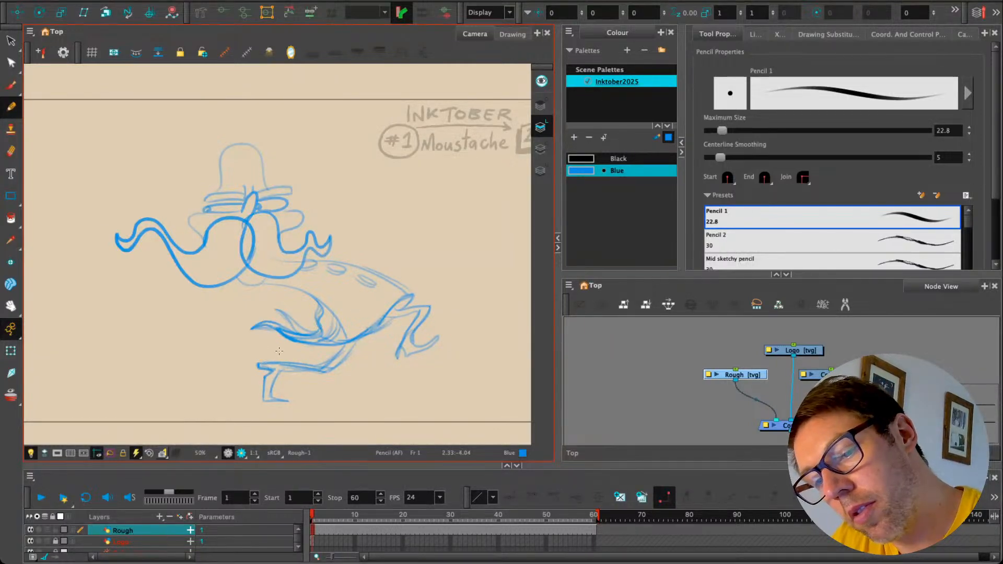
mouse_move(279, 367)
mouse_down()
mouse_move(319, 378)
mouse_move(280, 370)
mouse_move(333, 366)
mouse_move(348, 352)
mouse_move(310, 375)
mouse_move(273, 373)
mouse_move(264, 401)
mouse_up()
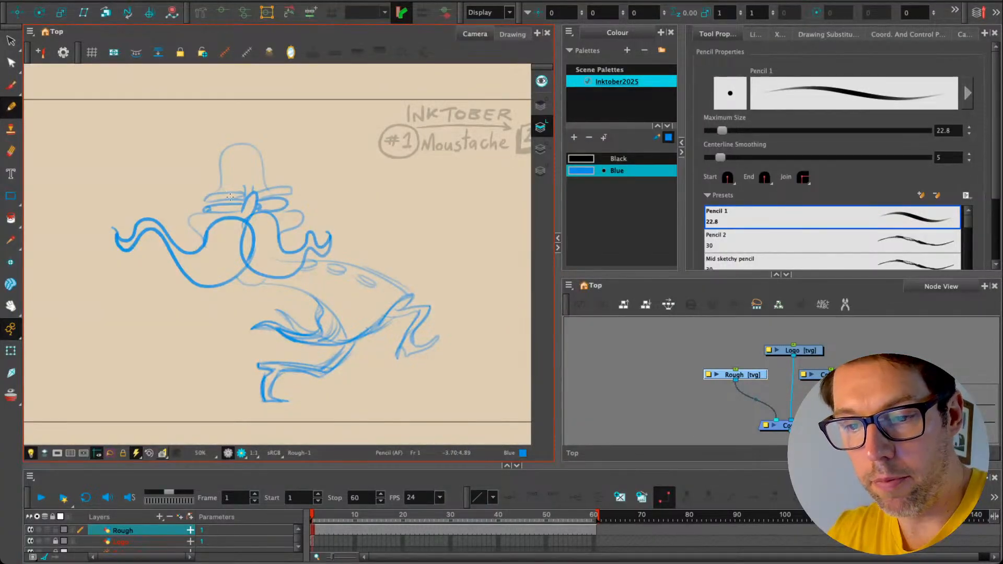
Step: Detail the head with spiky tufts at both ends of the brows, small marks on the ears and curved forehead wrinkles
mouse_move(206, 200)
mouse_down()
mouse_move(194, 194)
mouse_move(220, 190)
mouse_up()
drag(282, 180, 291, 191)
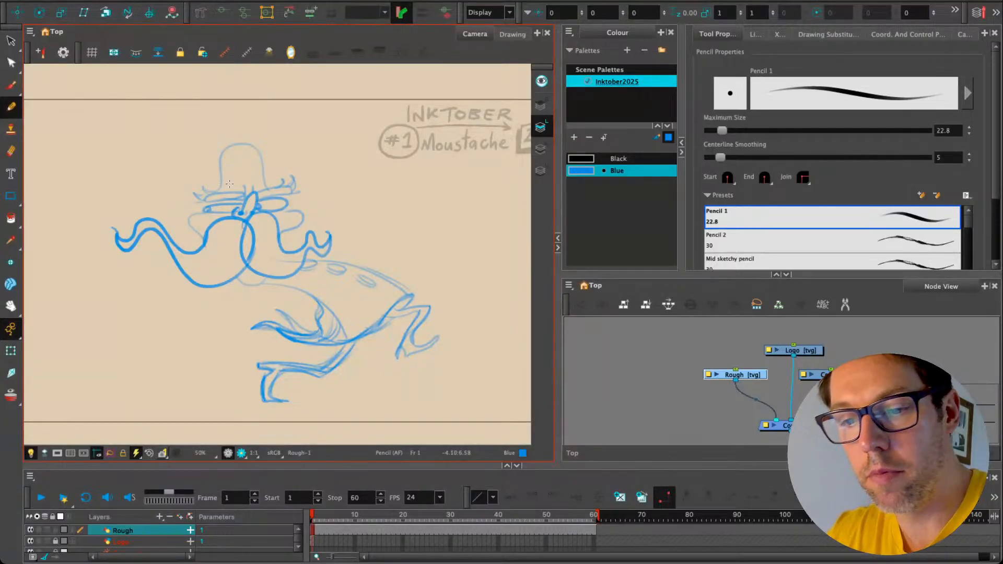
drag(203, 214, 200, 227)
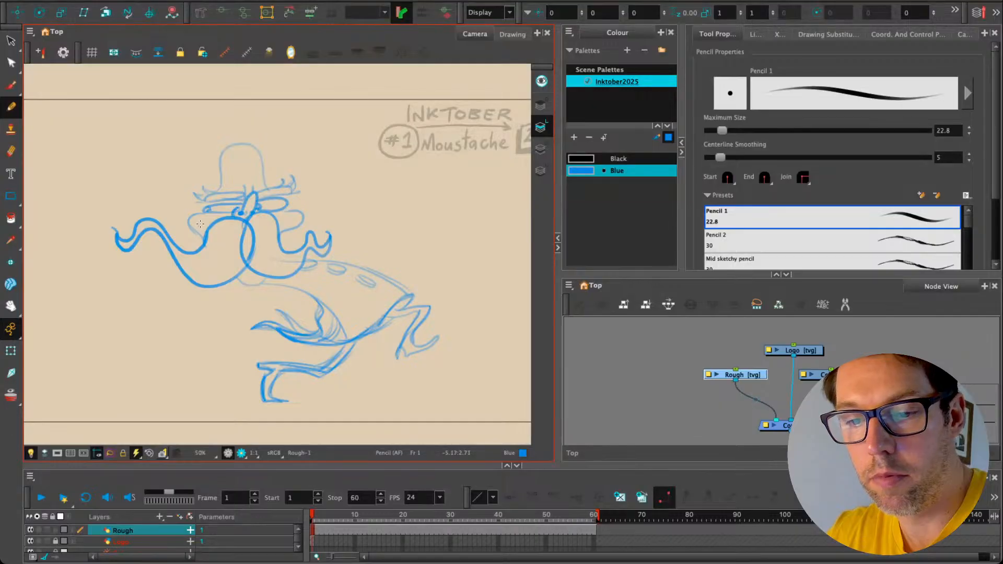
drag(286, 223, 299, 219)
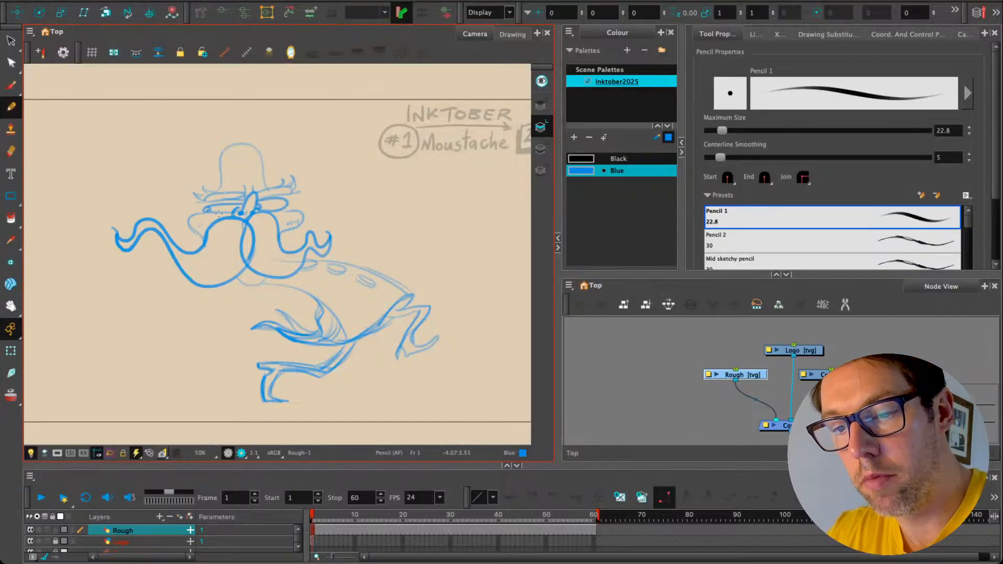
drag(198, 225, 202, 227)
mouse_move(225, 178)
mouse_down()
mouse_move(260, 174)
mouse_move(225, 176)
mouse_up()
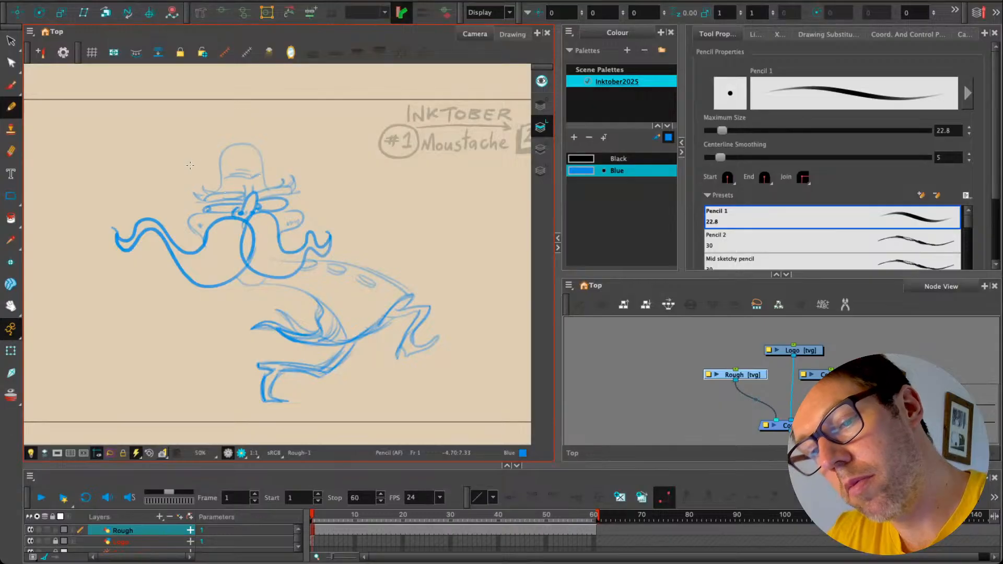
Step: Try sketching a wide-brimmed hat with a rounded crown on top of the head
mouse_move(265, 171)
mouse_down()
mouse_move(245, 127)
mouse_move(134, 149)
mouse_up()
key(ctrl+z)
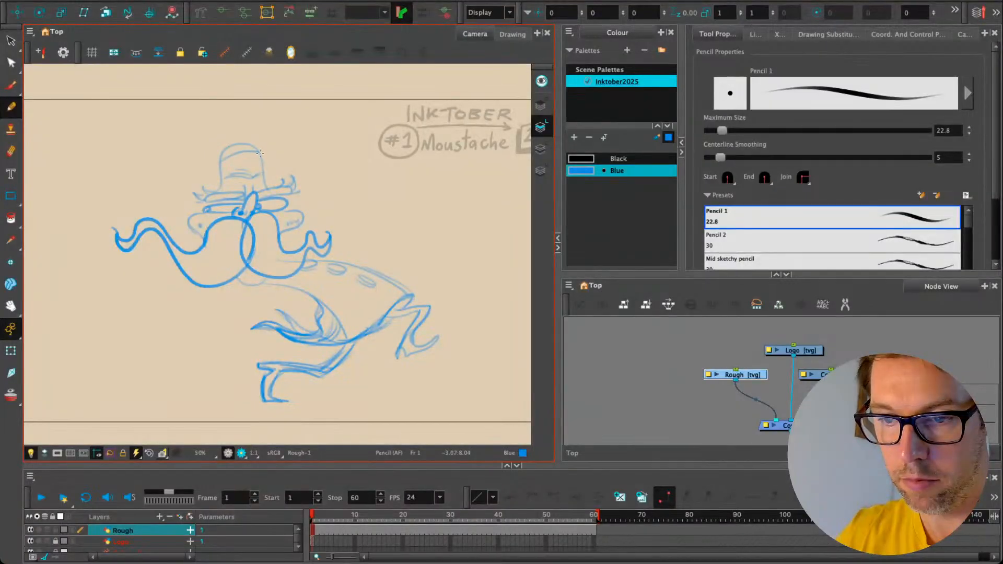
mouse_move(216, 173)
mouse_down()
mouse_move(190, 176)
mouse_move(225, 153)
mouse_move(288, 144)
mouse_move(269, 164)
mouse_move(216, 155)
mouse_up()
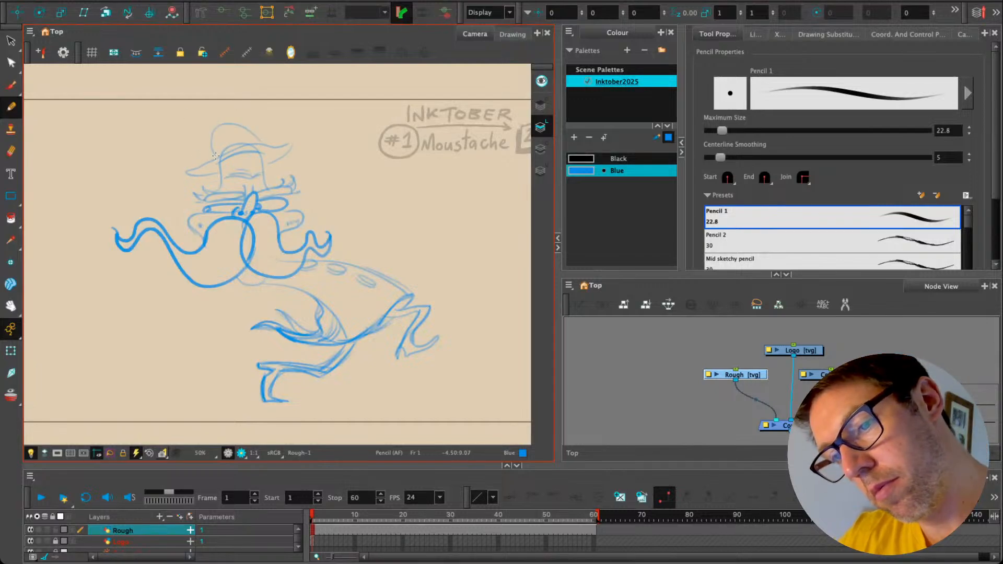
key(ctrl+z)
key(ctrl+z)
key(ctrl+z)
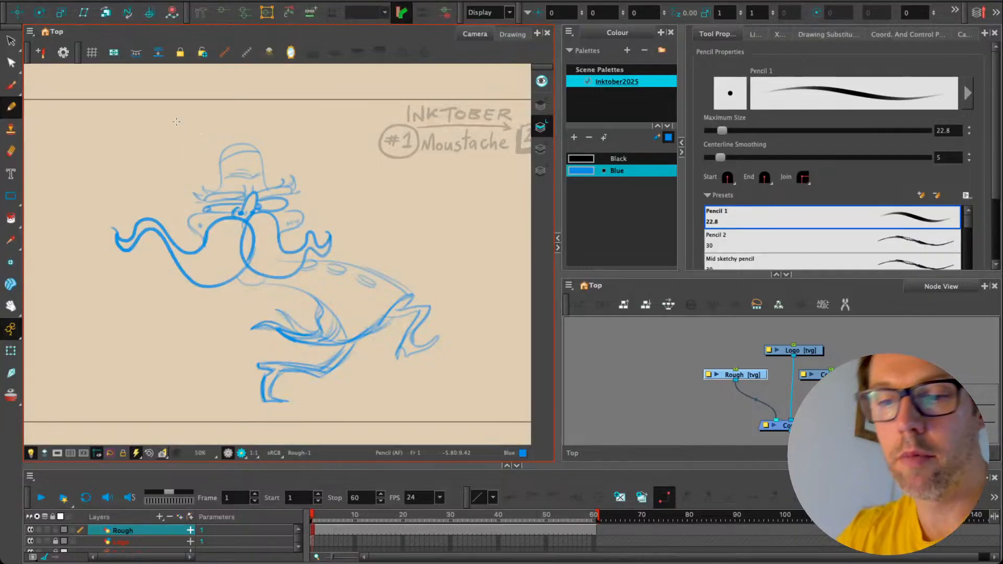
Step: Sketch a small chin shape with inner lines beneath the centre of the moustache, undoing the first strokes and redrawing them
drag(183, 317, 206, 312)
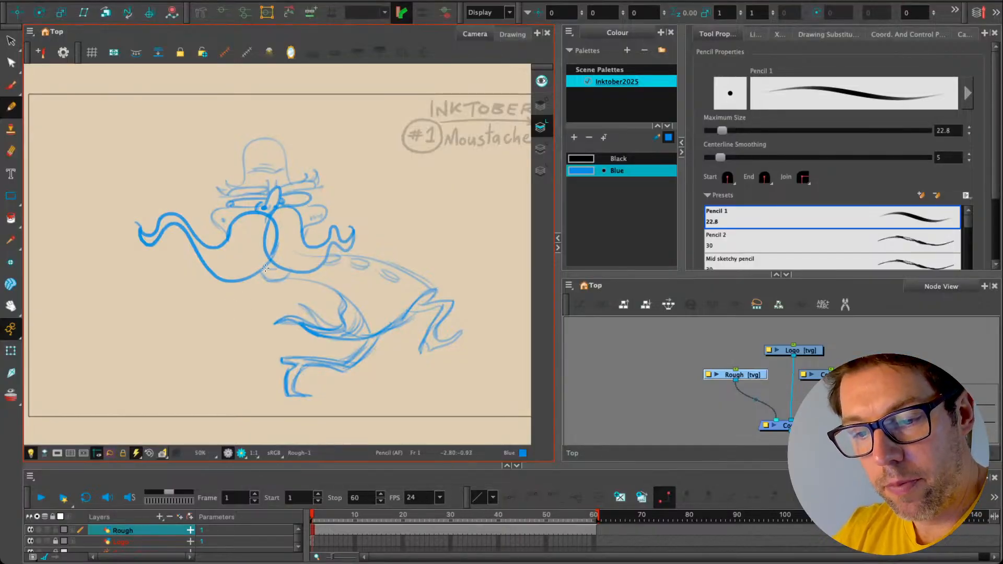
drag(262, 270, 285, 267)
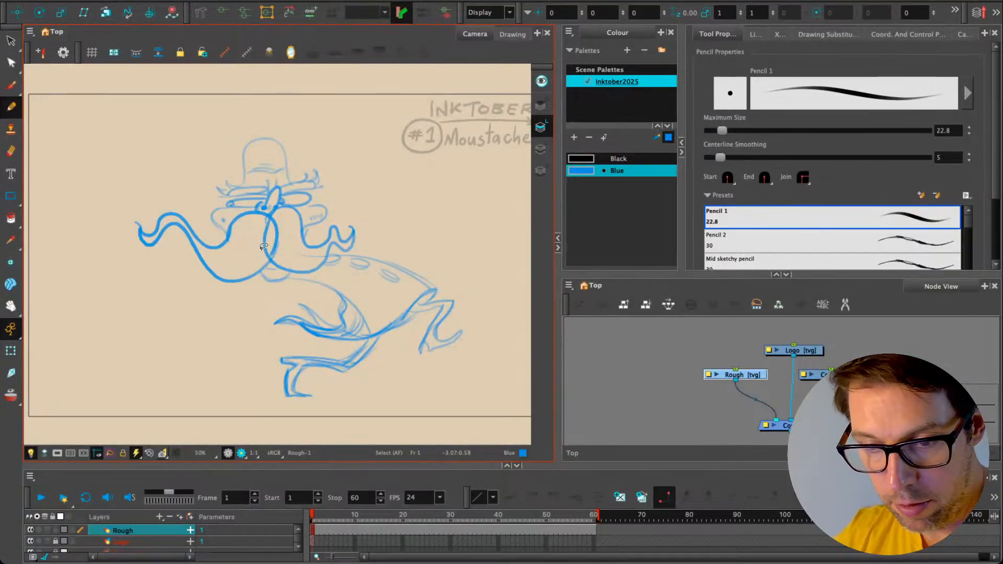
drag(275, 265, 264, 283)
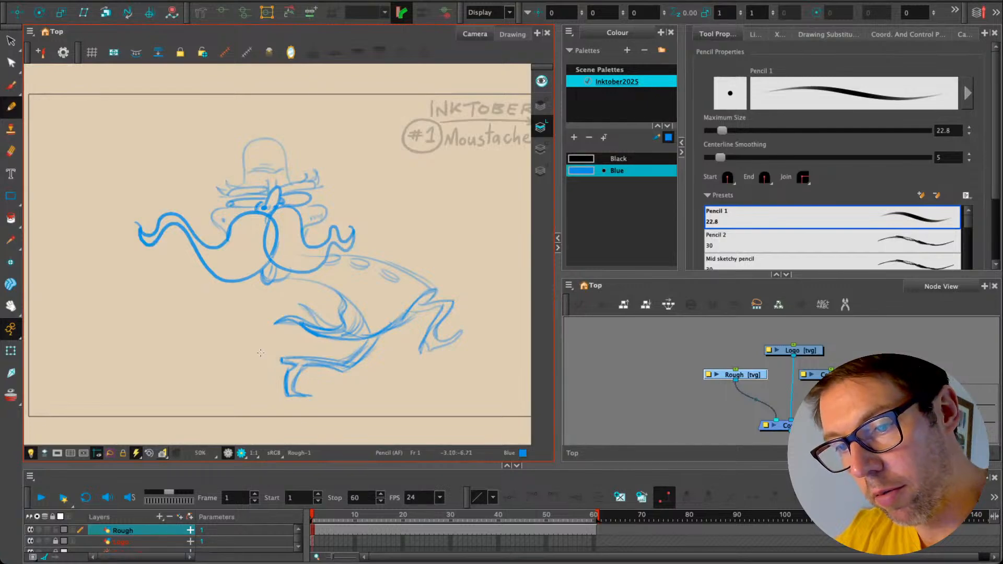
key(ctrl+z)
key(ctrl+z)
key(ctrl+z)
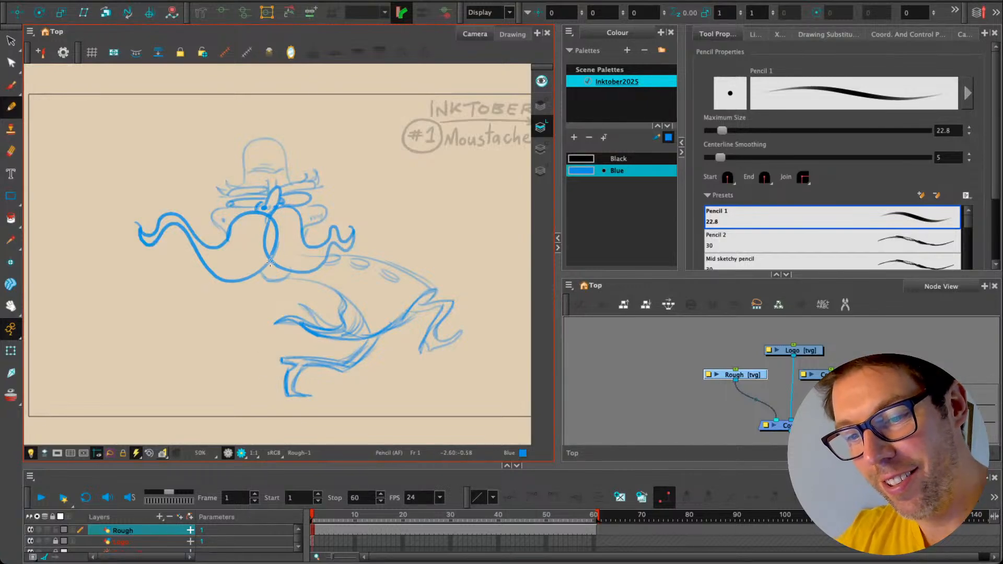
mouse_move(276, 265)
mouse_down()
mouse_move(270, 282)
mouse_move(258, 273)
mouse_up()
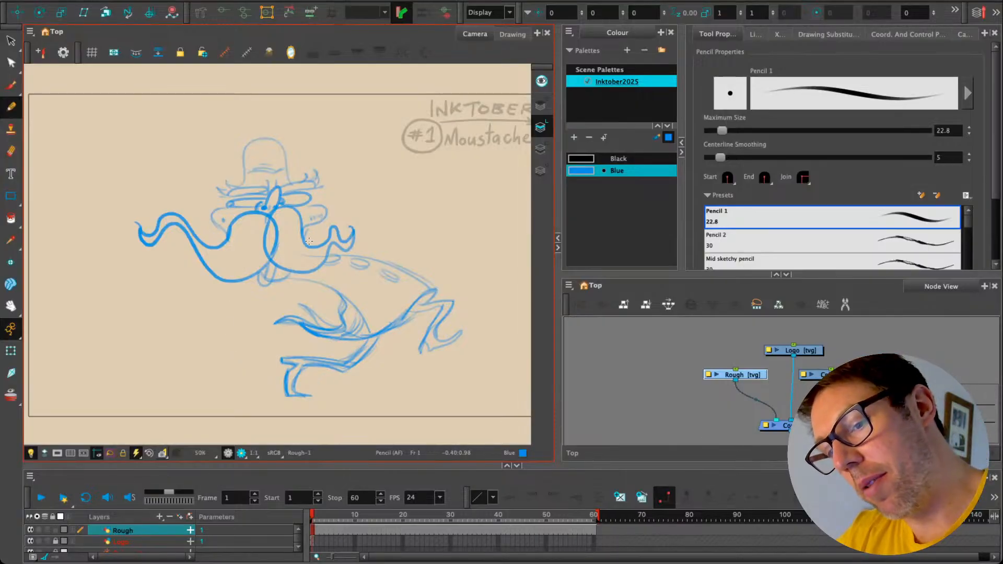
Step: Draw a raised arm reaching out behind the head, ending in an upturned hand with curled fingers
drag(307, 242, 380, 197)
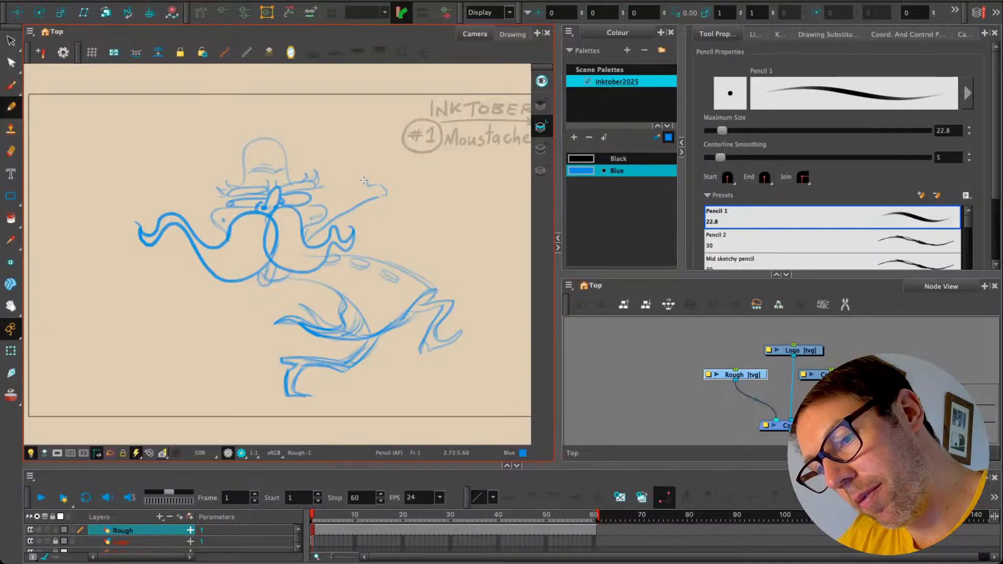
drag(385, 179, 365, 188)
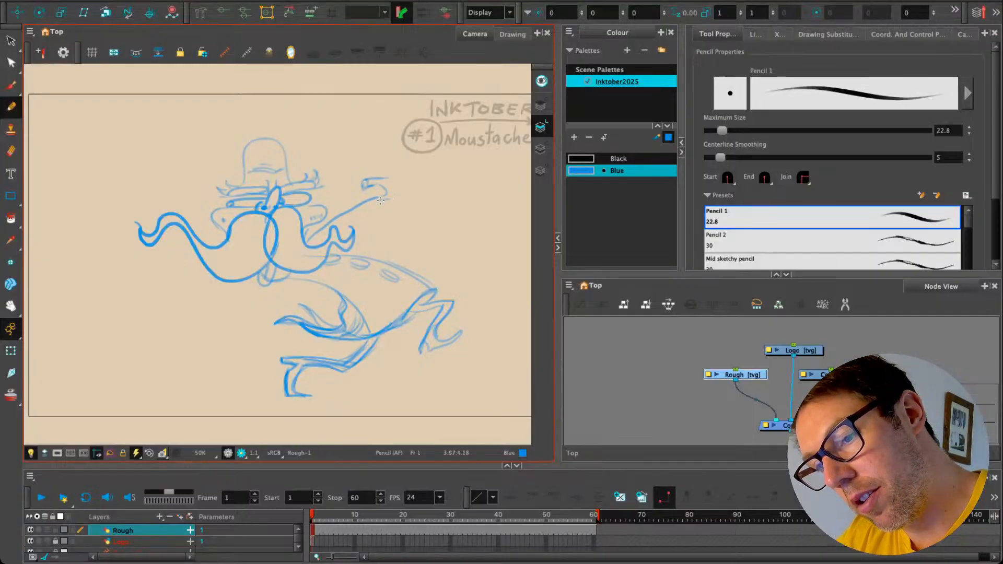
mouse_move(391, 199)
mouse_down()
mouse_move(425, 180)
mouse_move(400, 178)
mouse_move(394, 191)
mouse_move(370, 178)
mouse_move(402, 191)
mouse_up()
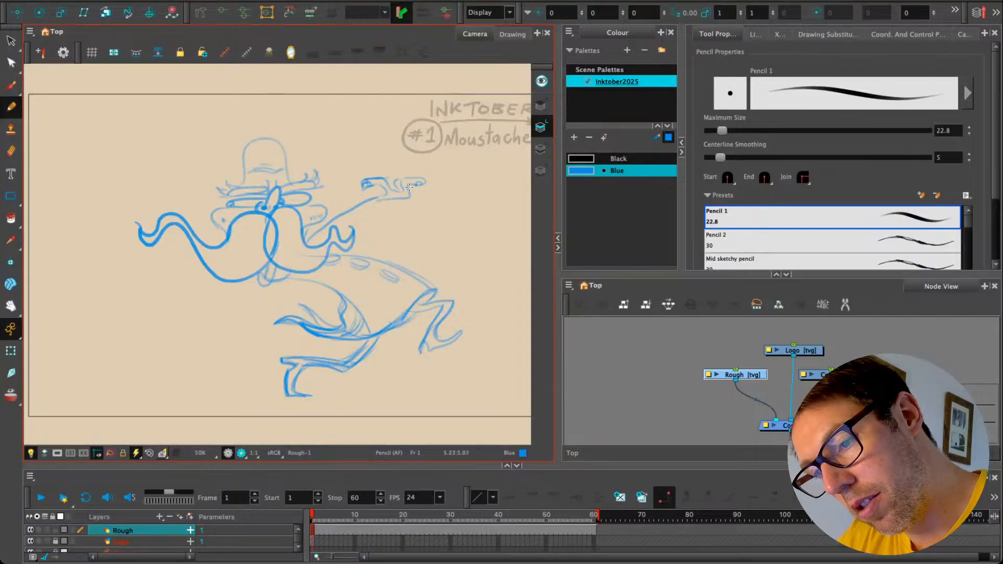
drag(411, 189, 427, 193)
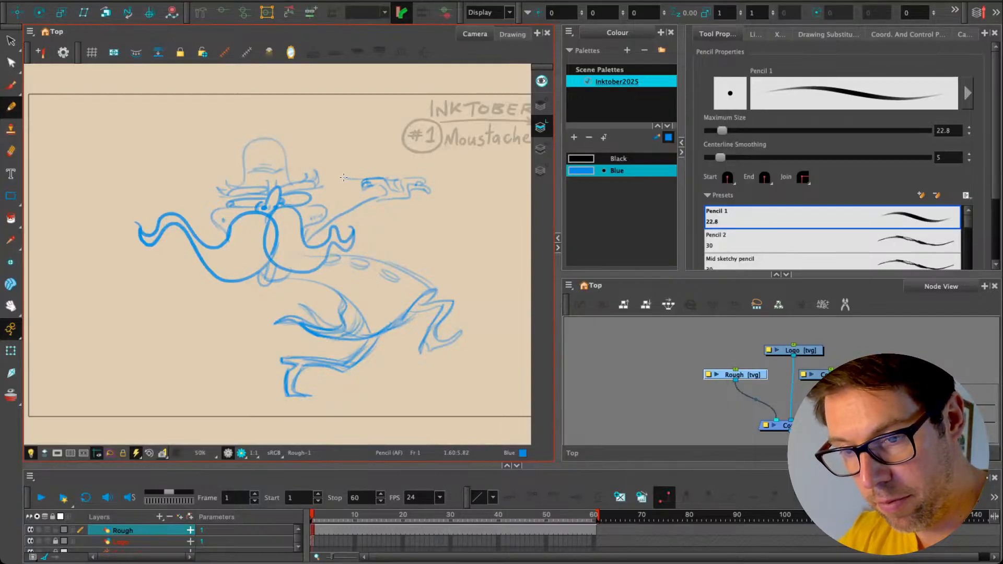
Step: Try outlining a large four-sided flat object resting on the raised hand
drag(343, 178, 337, 148)
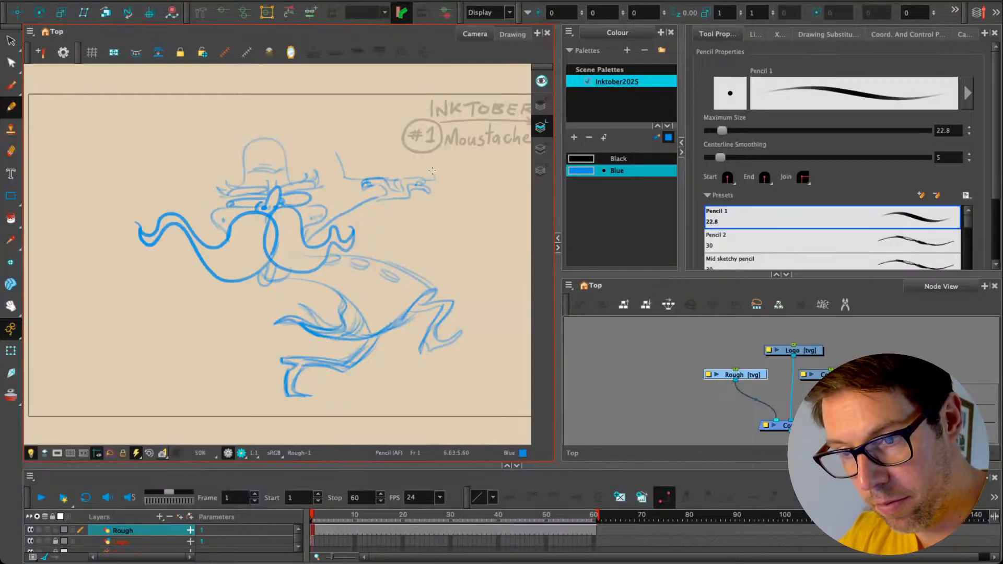
mouse_move(432, 171)
mouse_down()
mouse_move(374, 131)
mouse_move(386, 134)
mouse_move(326, 142)
mouse_move(343, 176)
mouse_up()
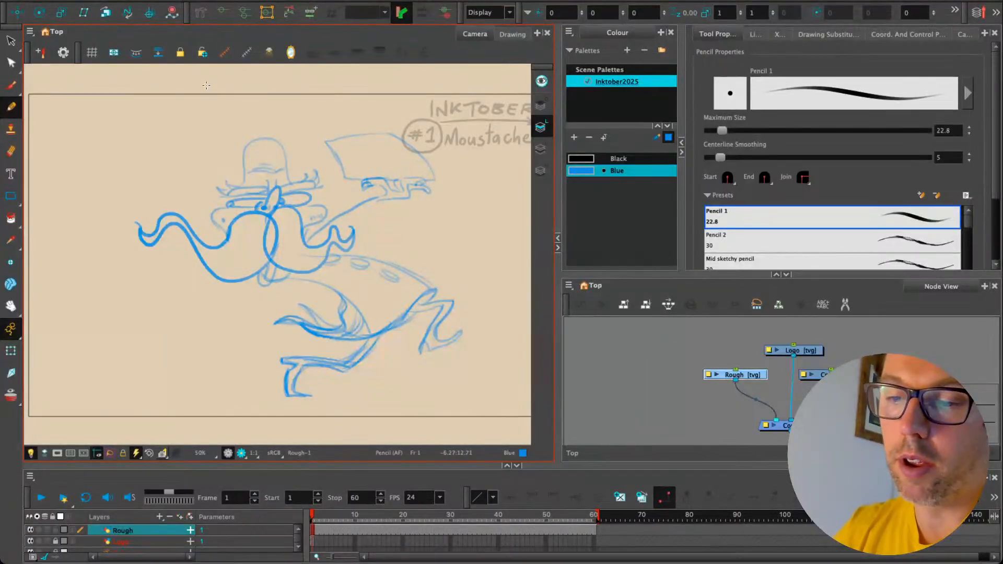
key(alt+s)
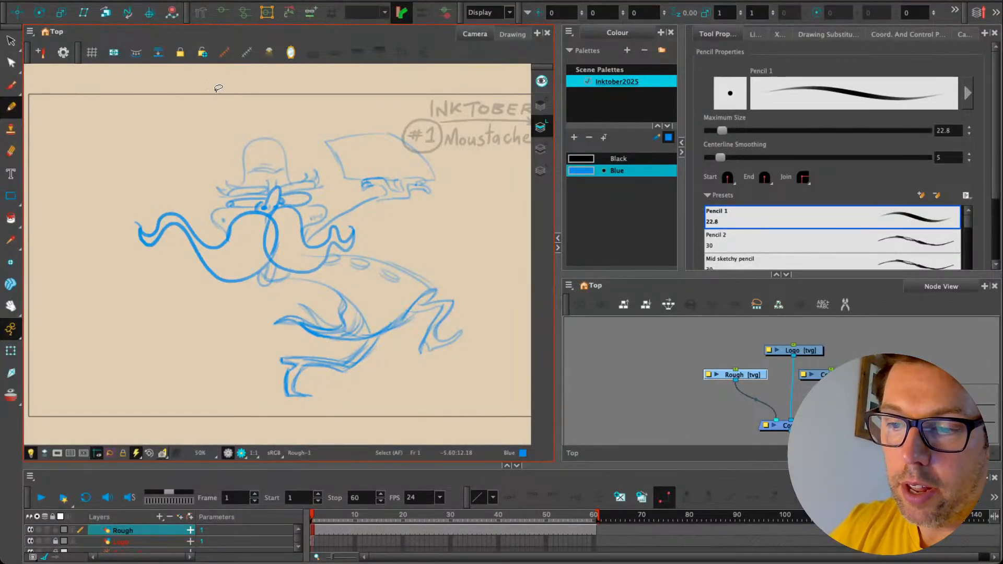
key(ctrl+z)
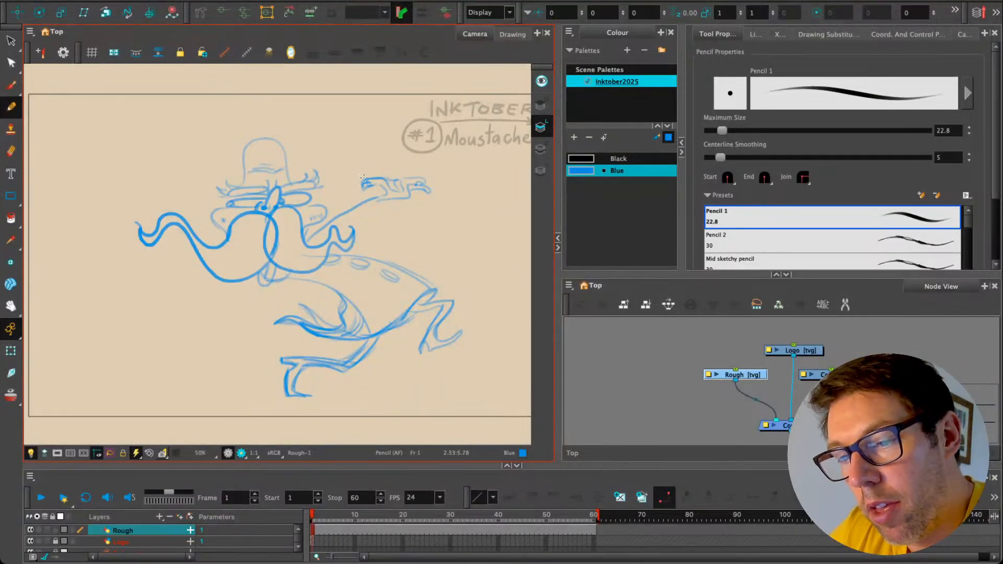
Step: Try sketching a long tapering carrot-like shape with segment lines and a leafy end on the raised hand
mouse_move(342, 176)
mouse_down()
mouse_move(337, 150)
mouse_move(428, 160)
mouse_move(399, 179)
mouse_up()
drag(349, 147, 370, 153)
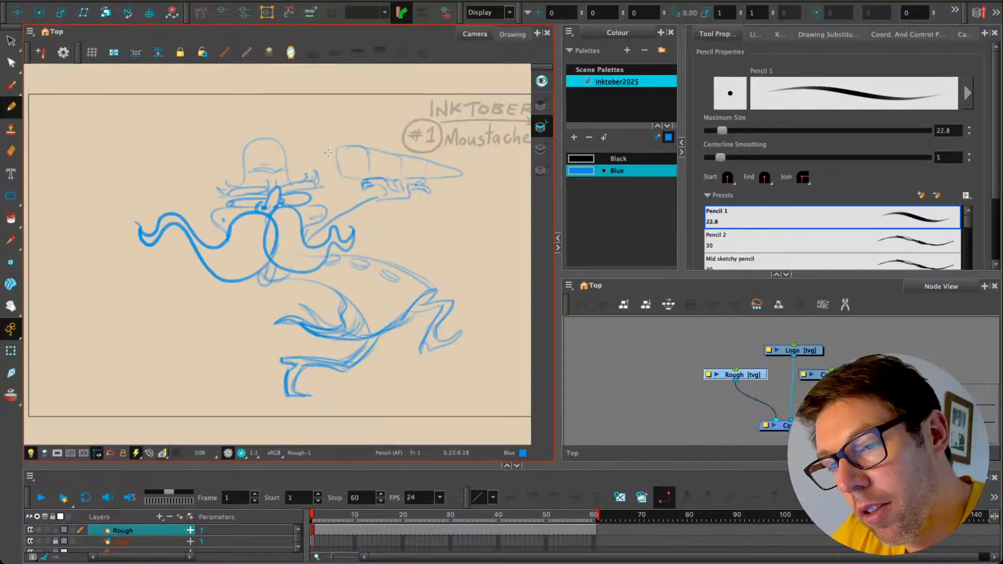
mouse_move(337, 166)
mouse_down()
mouse_move(328, 172)
mouse_move(314, 155)
mouse_up()
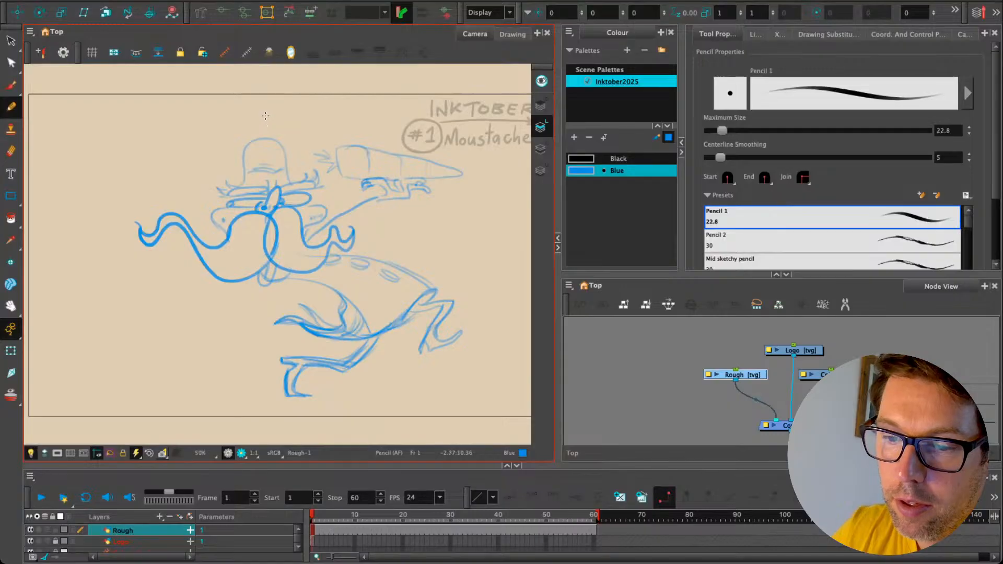
key(ctrl+z)
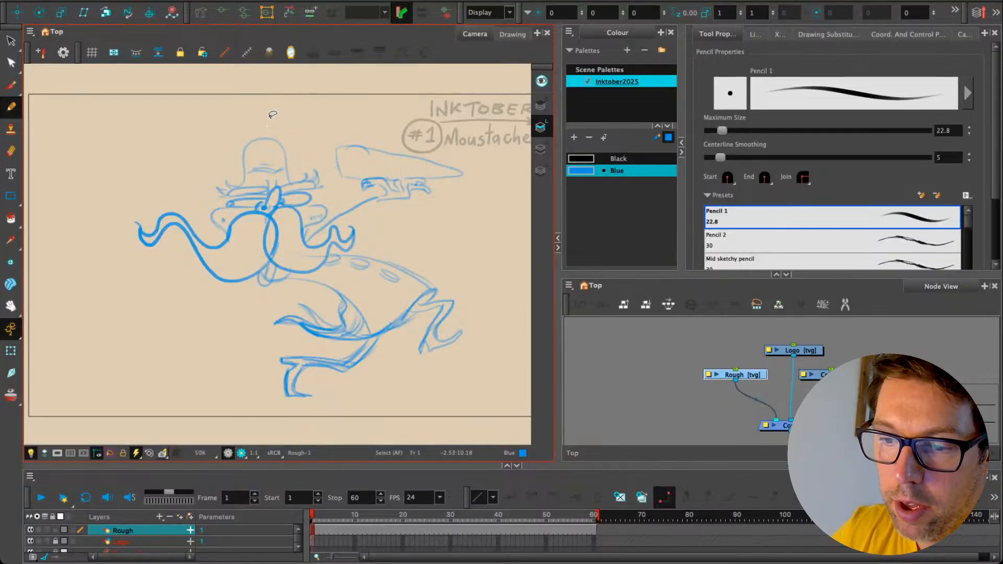
key(Delete)
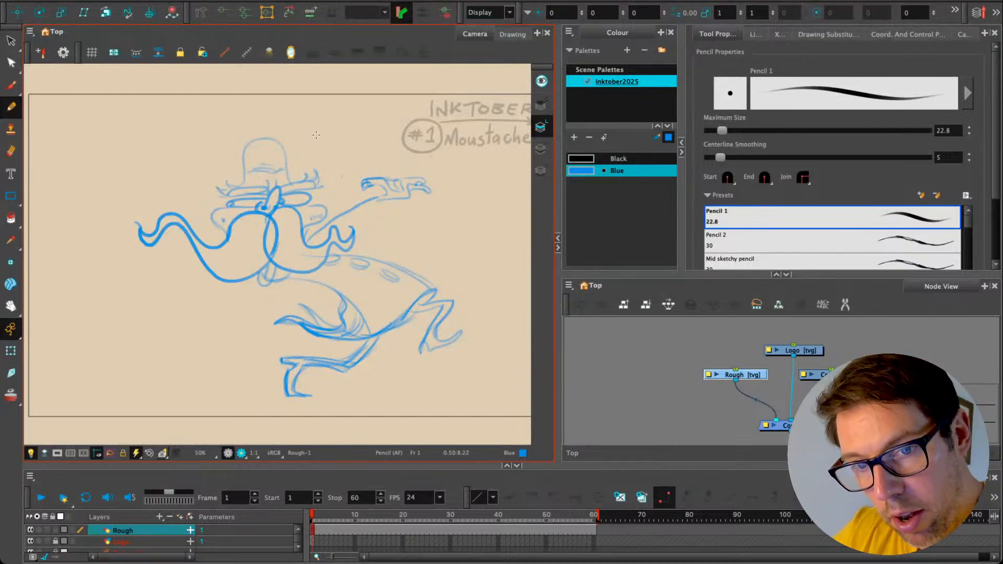
Step: Erase the upturned hand and draw an upward S-curved stroke from the end of the arm
click(11, 151)
drag(361, 183, 433, 193)
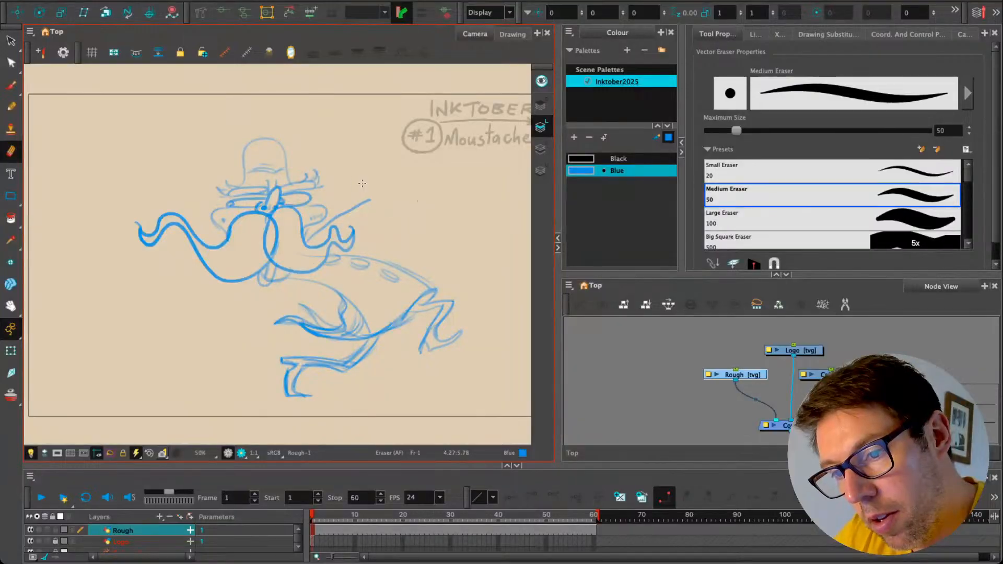
click(10, 105)
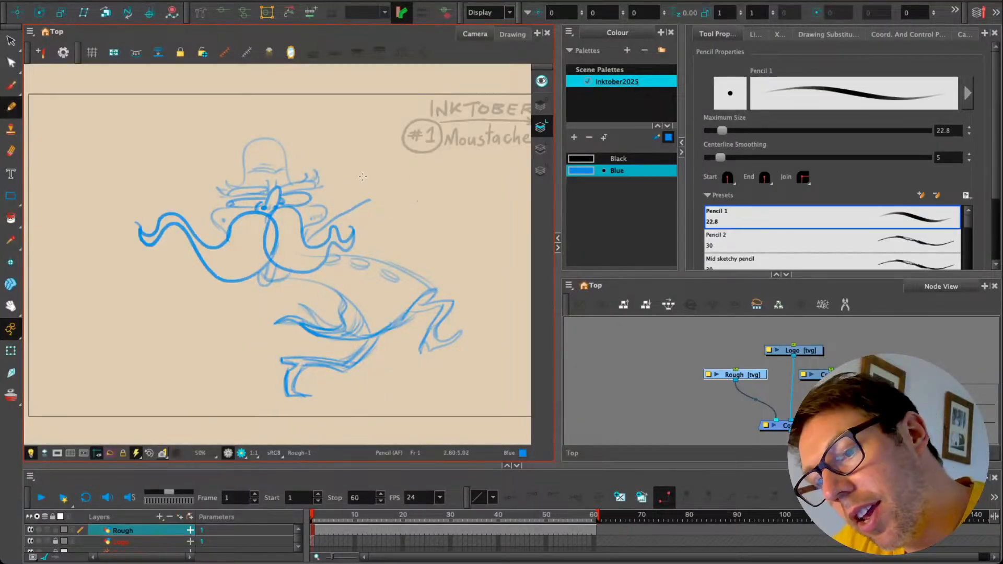
drag(369, 199, 395, 166)
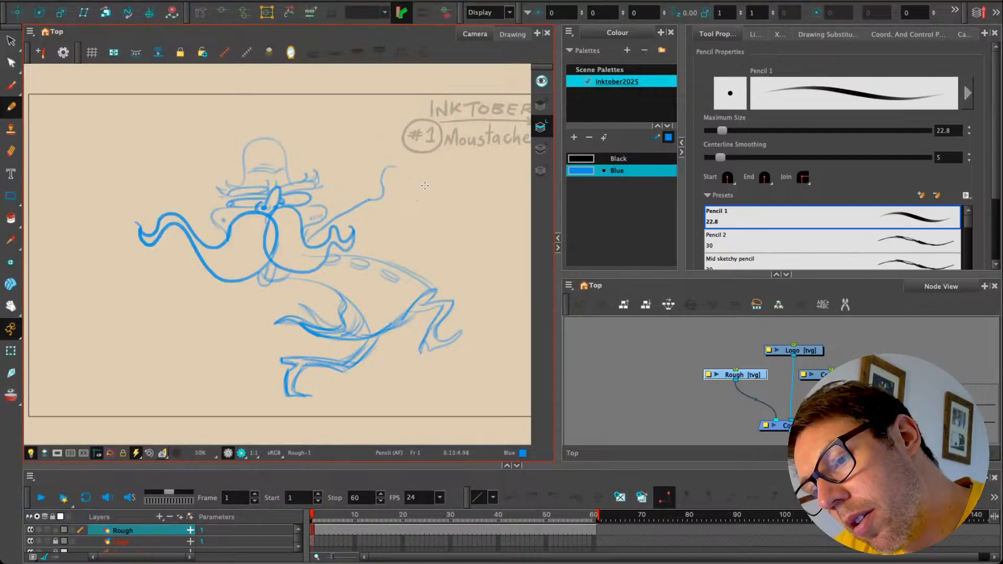
Step: Sketch a hand with splayed fingers apart from the arm, and a narrow downward-pointing cone with a zigzag line beneath it
mouse_move(429, 201)
mouse_down()
mouse_move(431, 189)
mouse_move(440, 201)
mouse_up()
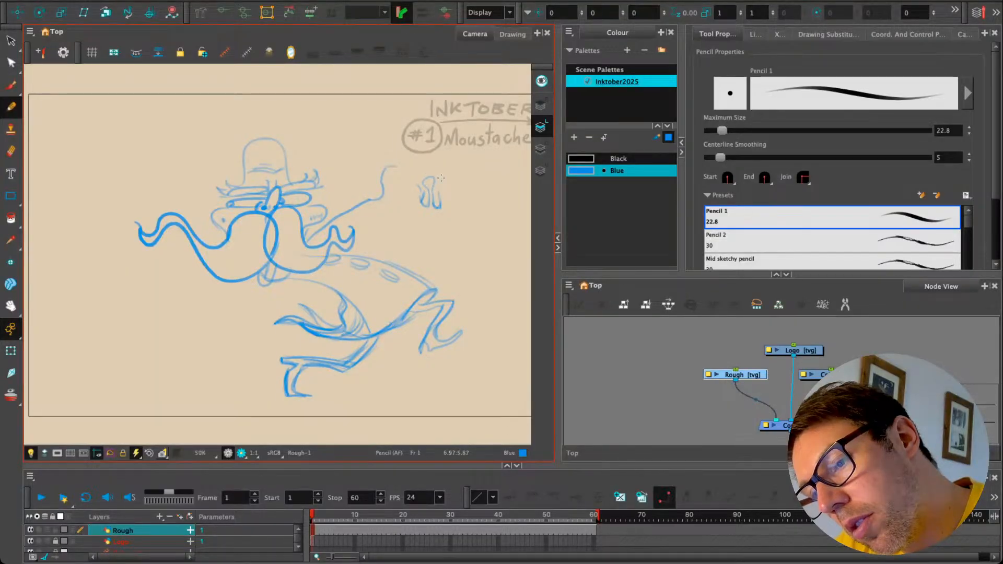
mouse_move(445, 178)
mouse_down()
mouse_move(425, 173)
mouse_move(418, 187)
mouse_move(453, 202)
mouse_up()
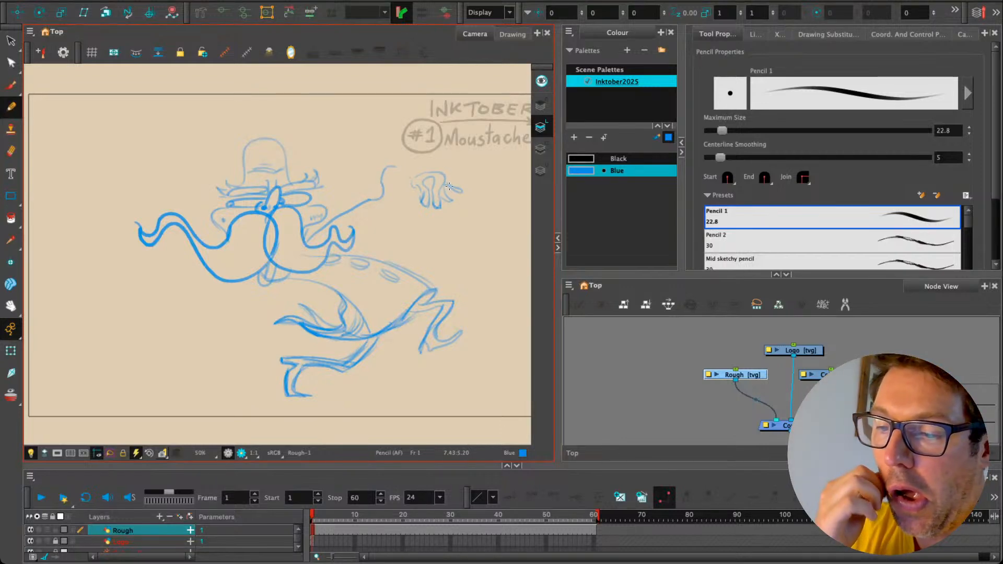
drag(465, 191, 440, 184)
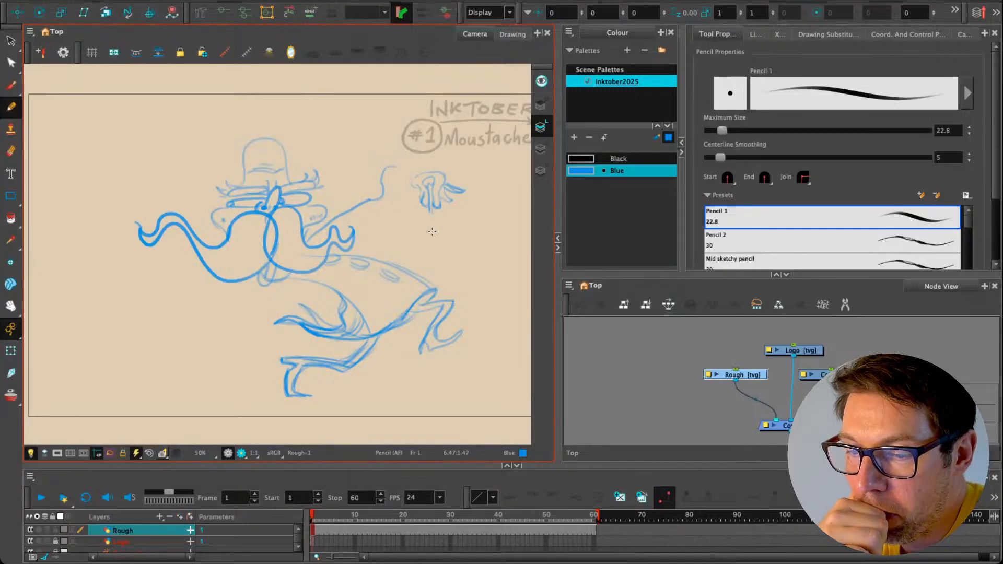
drag(420, 224, 431, 272)
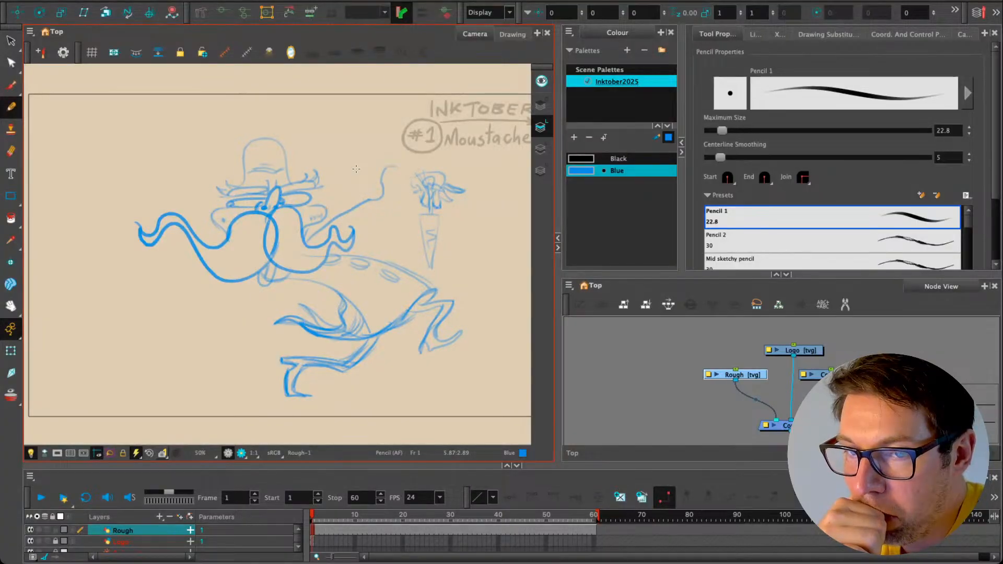
Step: Erase the S-curved stroke at the end of the raised arm
key(alt+e)
mouse_move(398, 168)
mouse_down()
mouse_move(382, 178)
mouse_move(377, 204)
mouse_move(367, 199)
mouse_up()
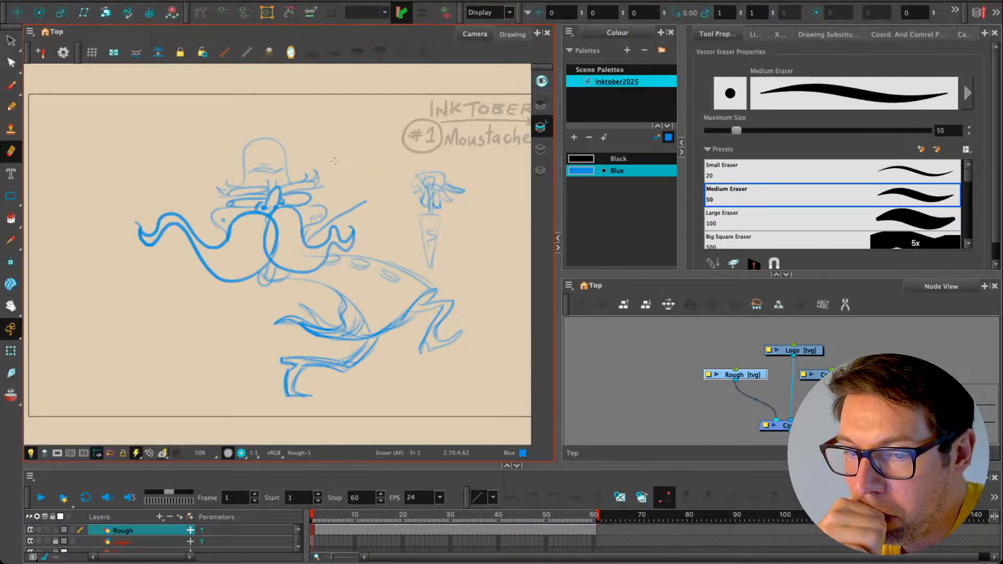
click(10, 107)
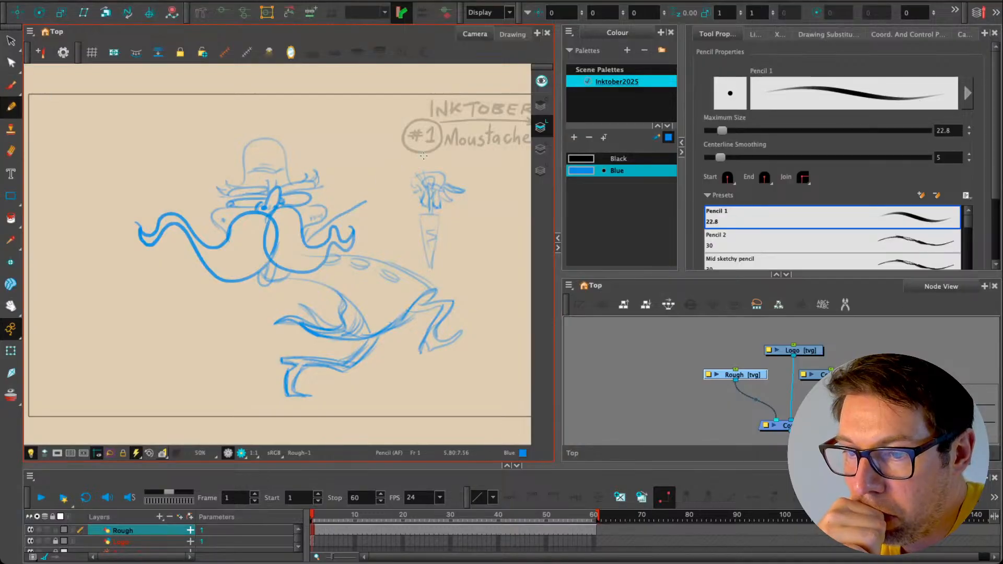
Step: Move the hand and carrot closer to the body and delete the single straight arm line
click(9, 61)
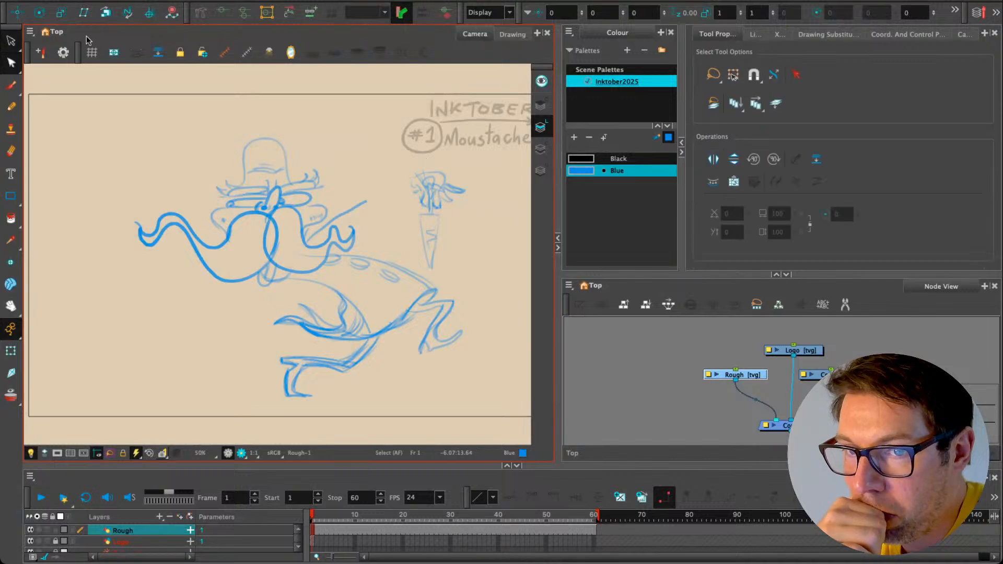
mouse_move(396, 192)
mouse_down()
mouse_move(445, 161)
mouse_move(457, 254)
mouse_move(386, 196)
mouse_move(407, 181)
mouse_move(373, 173)
mouse_up()
click(336, 216)
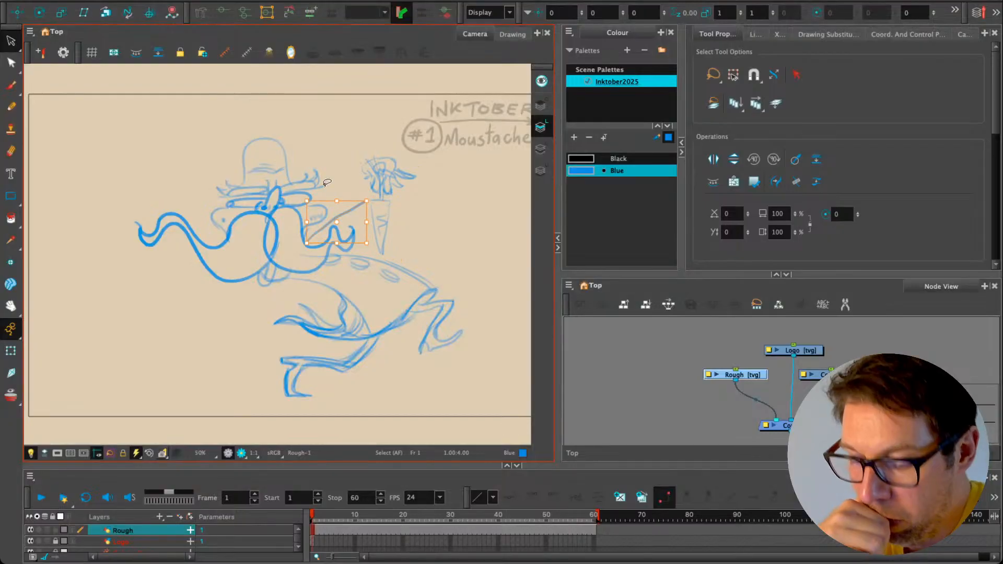
key(Delete)
Step: Sketch a new raised arm reaching up to the hand and shift the arm, hand and carrot slightly up and right
key(alt+slash)
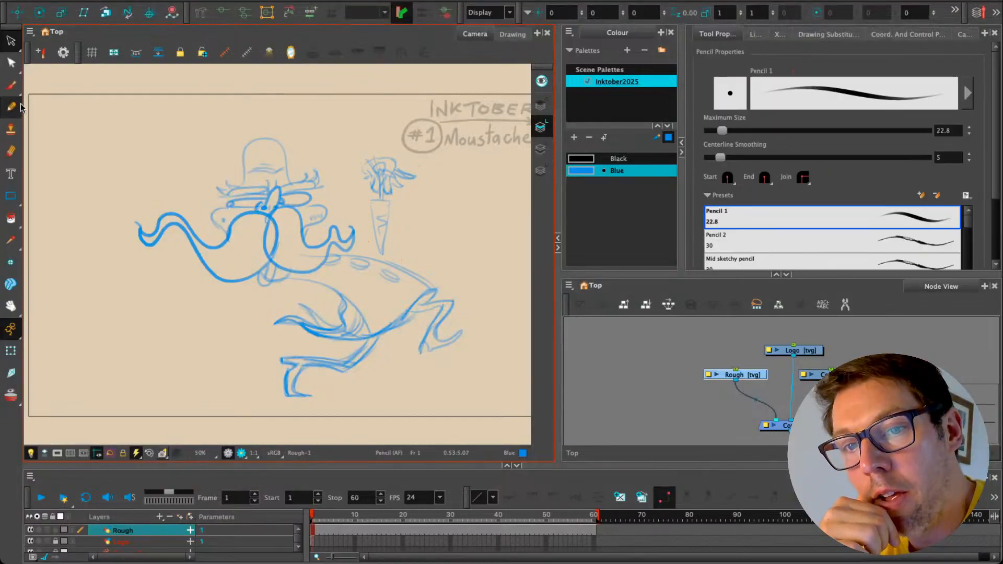
mouse_move(314, 239)
mouse_down()
mouse_move(355, 184)
mouse_move(350, 204)
mouse_move(347, 187)
mouse_move(332, 211)
mouse_move(348, 203)
mouse_move(314, 240)
mouse_up()
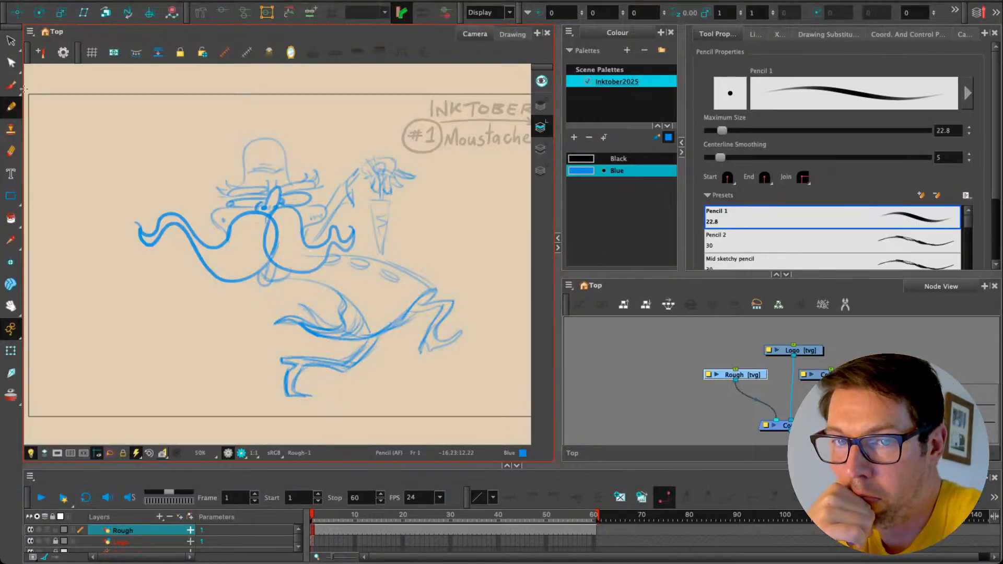
click(10, 40)
mouse_move(340, 214)
mouse_down()
mouse_move(352, 149)
mouse_move(406, 196)
mouse_move(385, 227)
mouse_move(344, 157)
mouse_move(351, 188)
mouse_up()
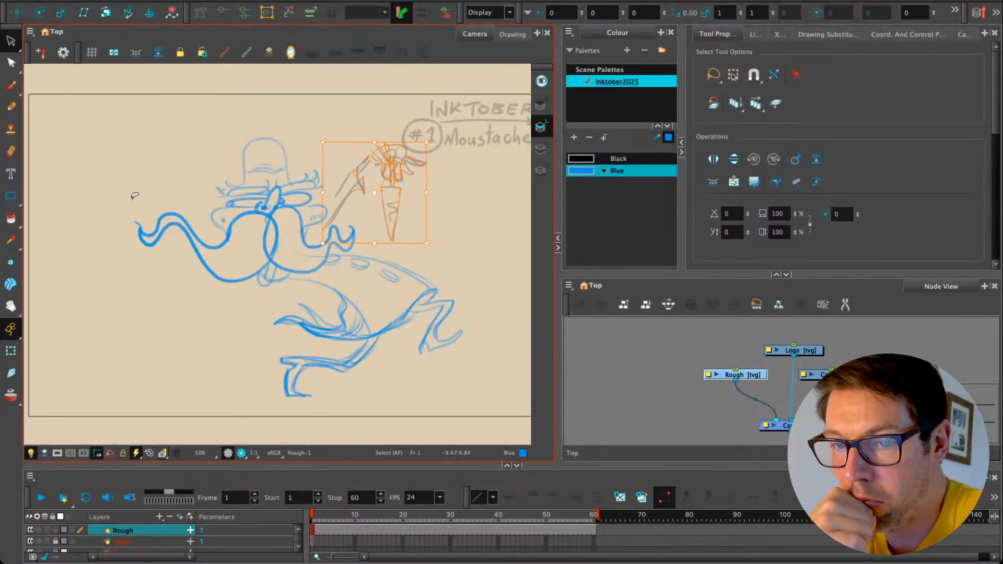
Step: Move the whole figure left in the frame, and nudge the raised arm with its hand and carrot slightly up and right
mouse_move(135, 196)
mouse_down()
mouse_move(512, 293)
mouse_move(133, 293)
mouse_up()
drag(233, 282, 170, 284)
mouse_move(152, 336)
mouse_down()
mouse_move(177, 345)
mouse_move(157, 341)
mouse_up()
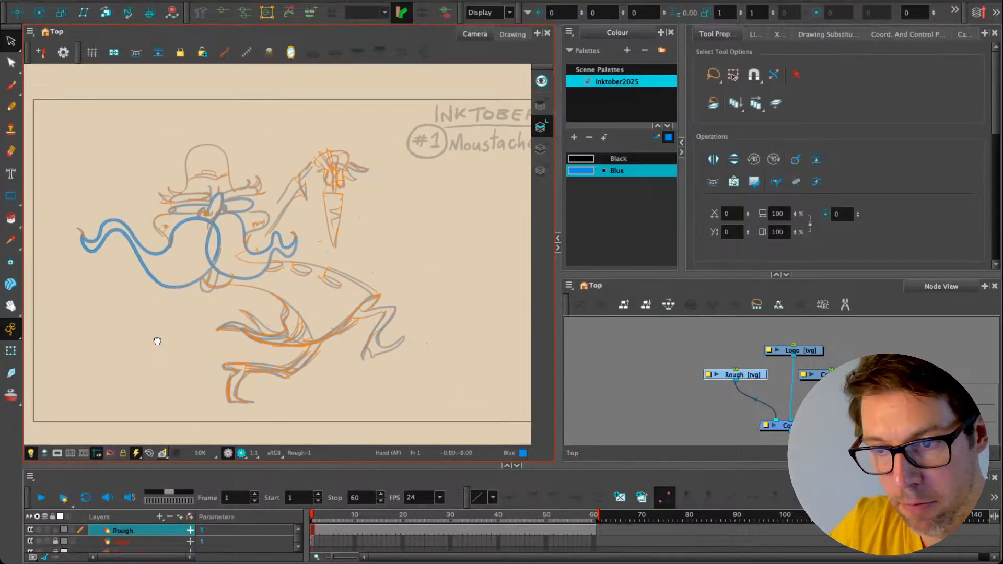
click(190, 334)
mouse_move(292, 203)
mouse_down()
mouse_move(304, 131)
mouse_move(340, 229)
mouse_move(304, 175)
mouse_up()
click(260, 158)
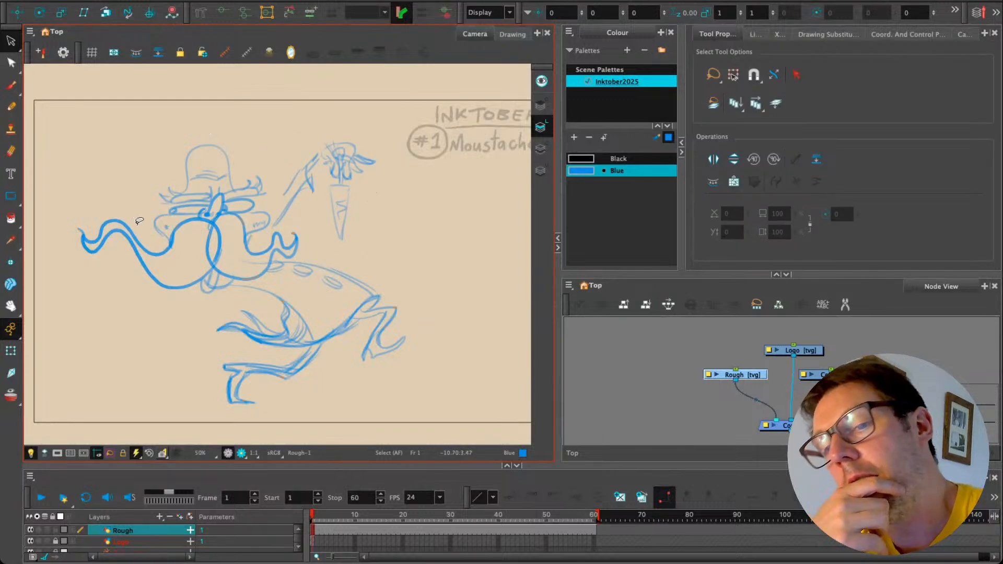
Step: Join the raised arm to the shoulder and sketch a second, bent arm below the moustache with splayed fingers
click(11, 108)
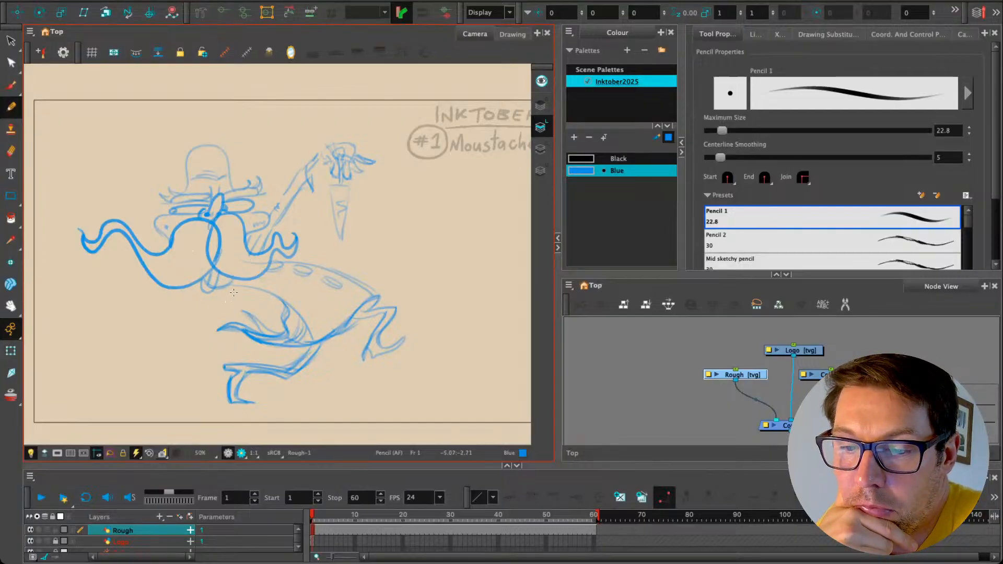
mouse_move(232, 291)
mouse_down()
mouse_move(171, 338)
mouse_move(176, 296)
mouse_move(187, 301)
mouse_move(176, 342)
mouse_up()
drag(189, 307, 181, 344)
mouse_move(169, 309)
mouse_down()
mouse_move(177, 343)
mouse_move(226, 293)
mouse_up()
mouse_move(183, 340)
mouse_down()
mouse_move(225, 294)
mouse_move(167, 298)
mouse_up()
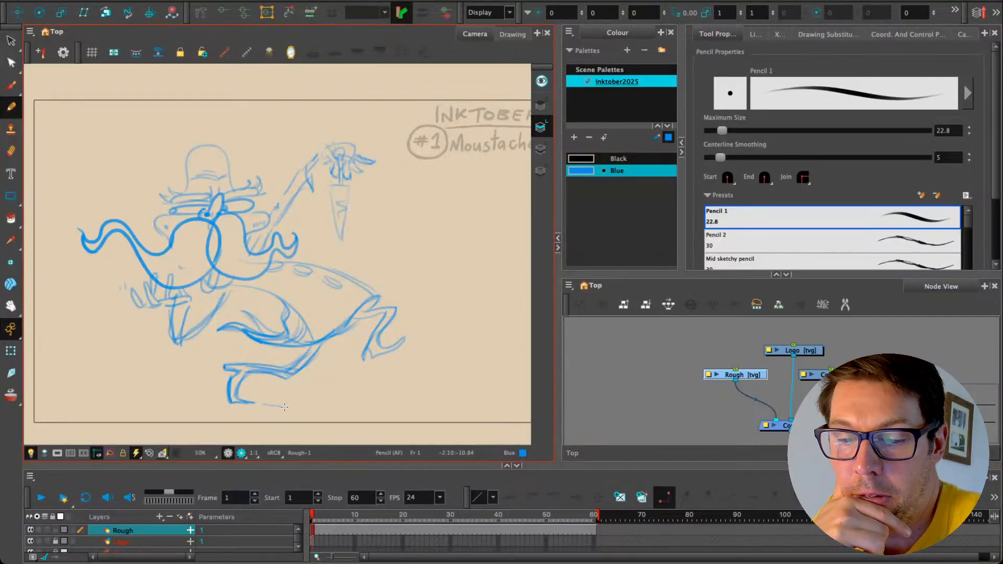
Step: Erase the front lower leg and foot and redraw them as a slimmer shin with a foot pointing downward
click(11, 152)
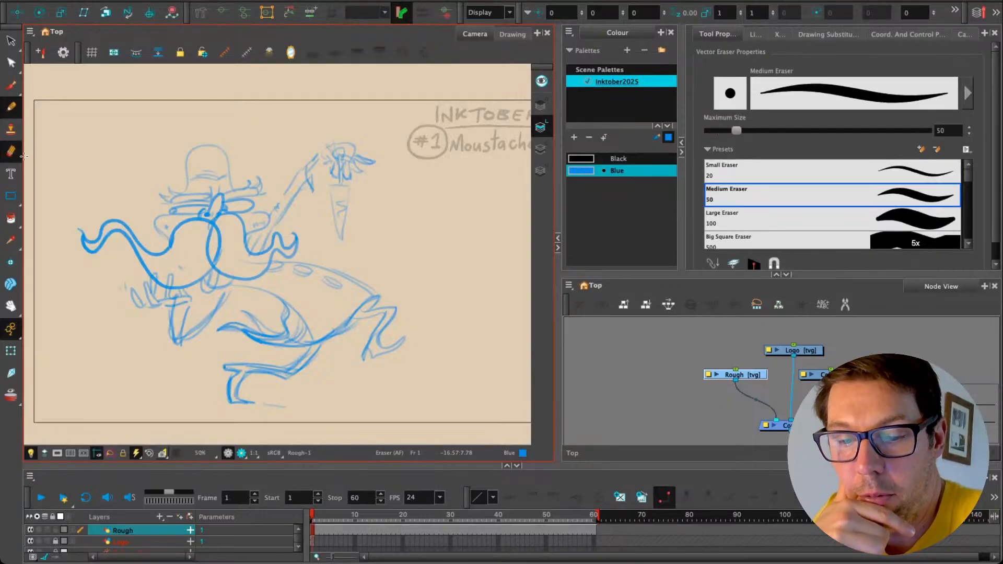
mouse_move(226, 398)
mouse_down()
mouse_move(223, 364)
mouse_move(241, 374)
mouse_move(239, 360)
mouse_move(278, 382)
mouse_move(272, 364)
mouse_move(287, 375)
mouse_move(232, 371)
mouse_move(214, 405)
mouse_up()
key(alt+x)
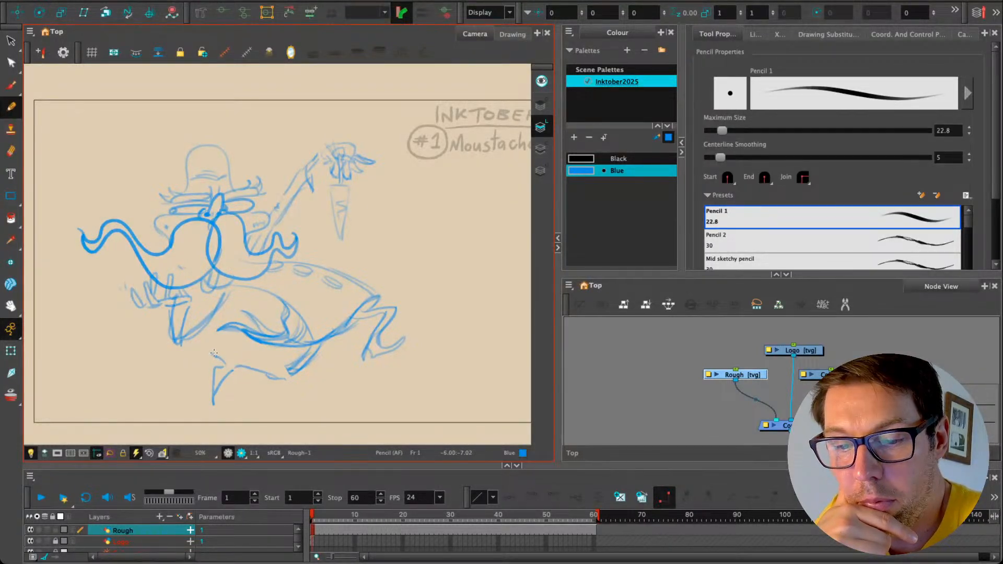
drag(228, 358, 287, 375)
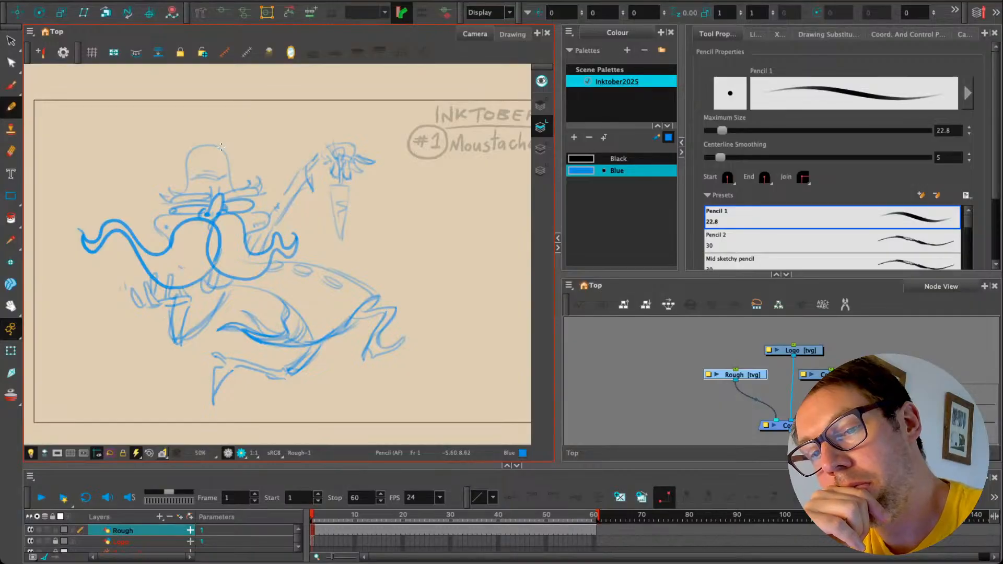
Step: Sketch a wavy outline flowing over the top of the hat and strengthen the curled brow strokes below it
mouse_move(154, 161)
mouse_down()
mouse_move(211, 133)
mouse_move(227, 142)
mouse_move(217, 151)
mouse_move(198, 142)
mouse_move(233, 163)
mouse_up()
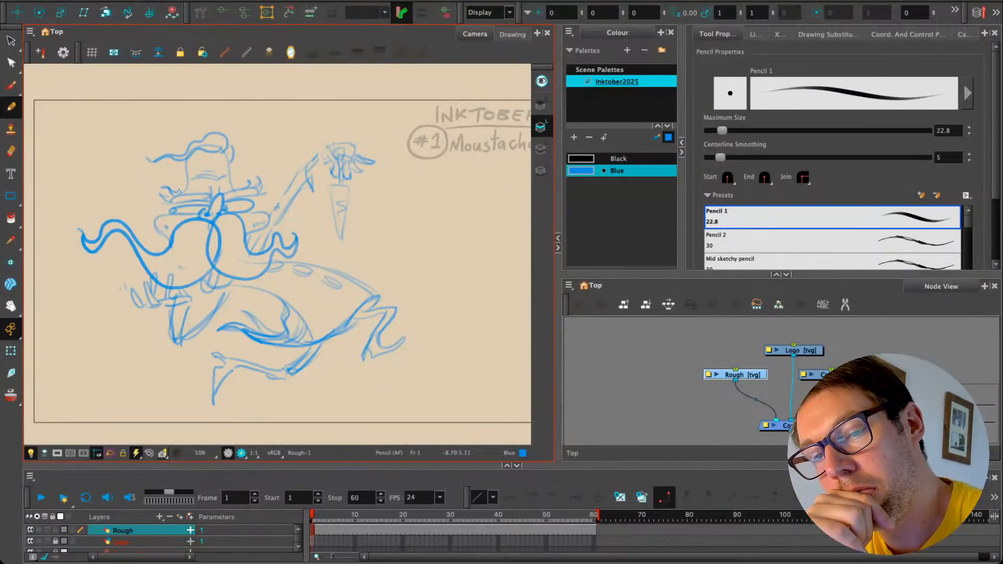
mouse_move(162, 189)
mouse_down()
mouse_move(207, 194)
mouse_move(149, 193)
mouse_move(250, 181)
mouse_move(228, 197)
mouse_up()
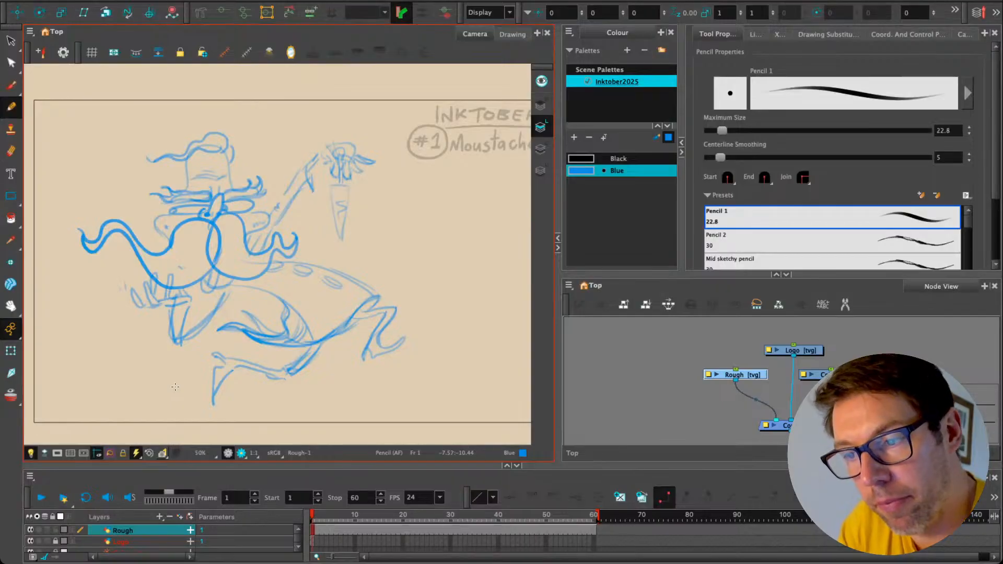
Step: Add a drawing layer named Clean and connect it to the composite alongside Rough
click(672, 368)
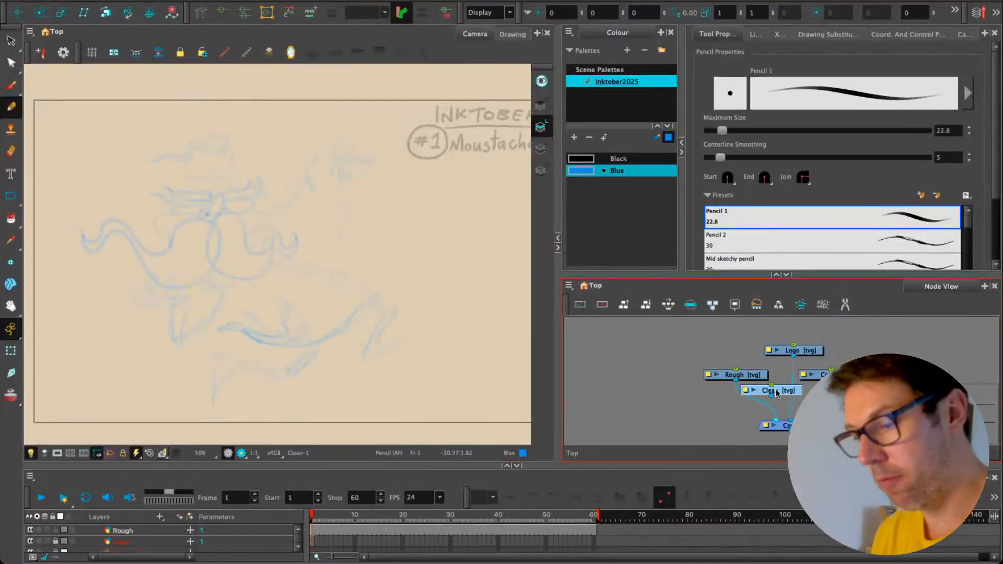
mouse_move(775, 390)
mouse_down()
mouse_move(665, 375)
mouse_move(676, 392)
mouse_move(774, 421)
mouse_up()
drag(185, 323, 200, 332)
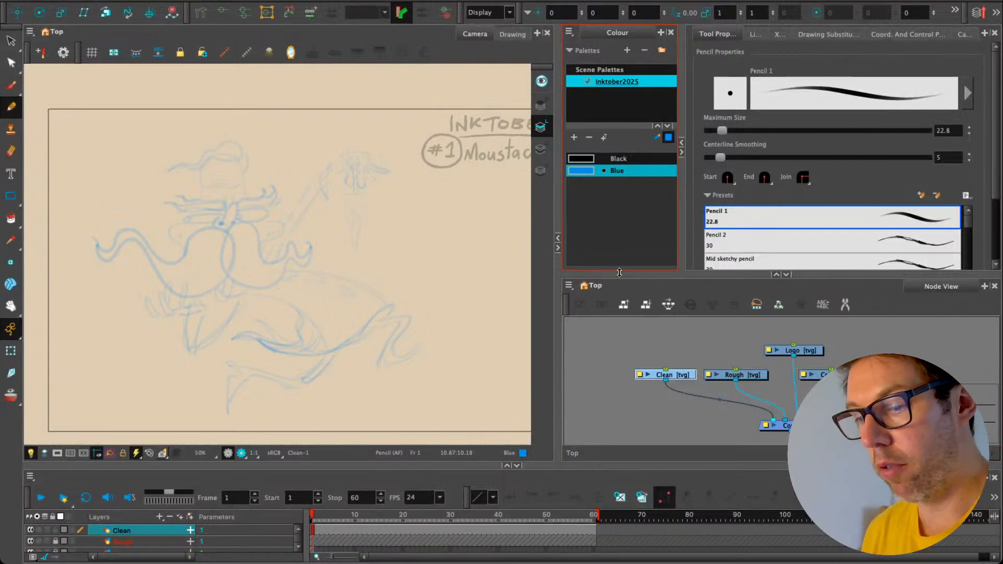
click(643, 339)
Step: Inspect the Clean drawing in the Drawing view and return to the Camera view with the line art layer active
mouse_move(166, 340)
mouse_down()
mouse_move(87, 330)
mouse_move(209, 324)
mouse_move(136, 325)
mouse_up()
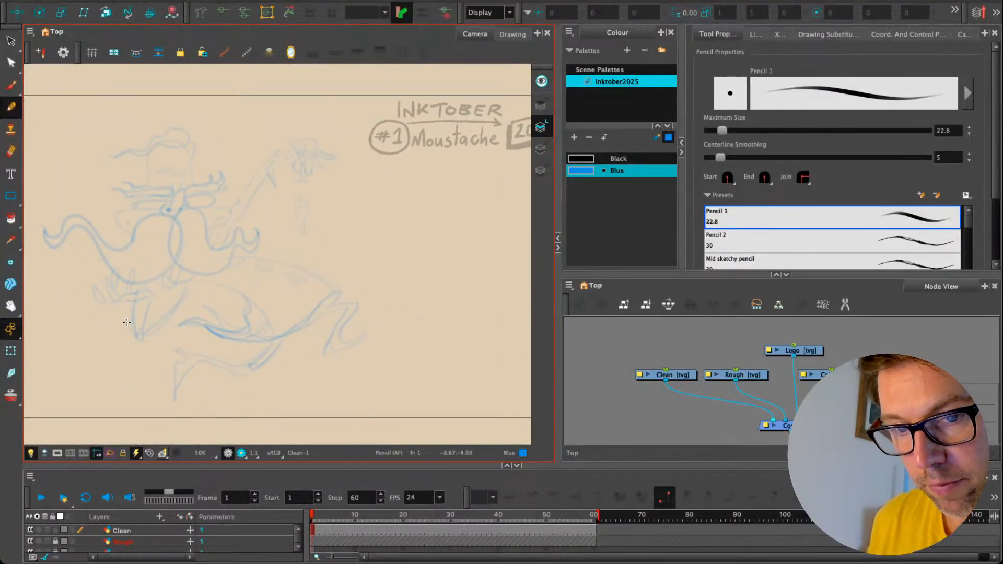
key(1)
key(1)
key(2)
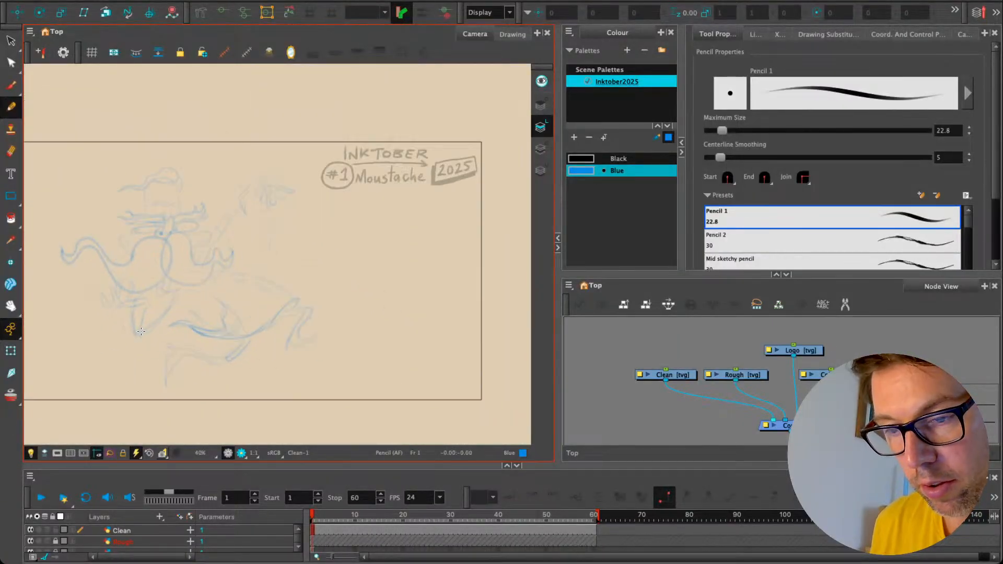
drag(138, 332, 154, 332)
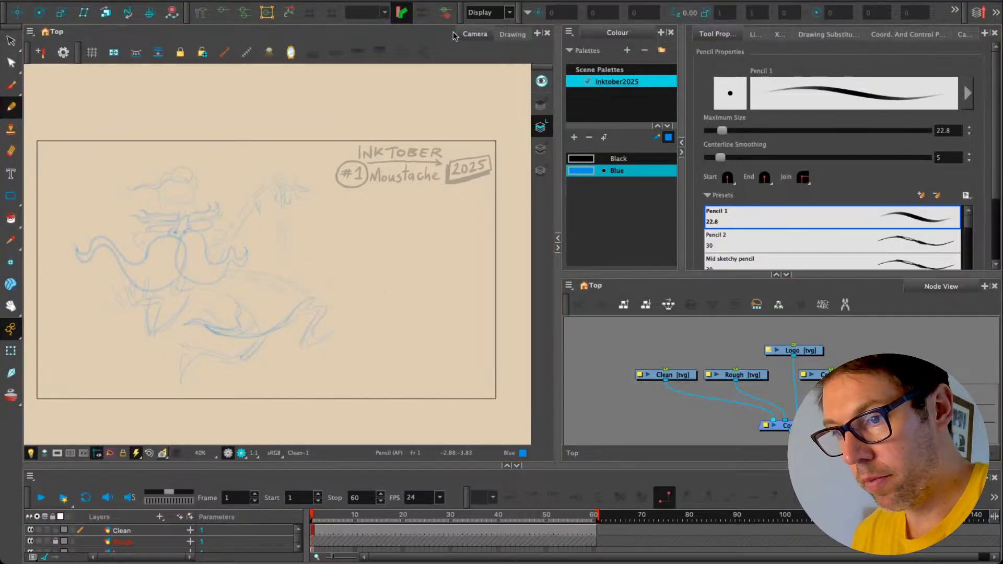
click(474, 37)
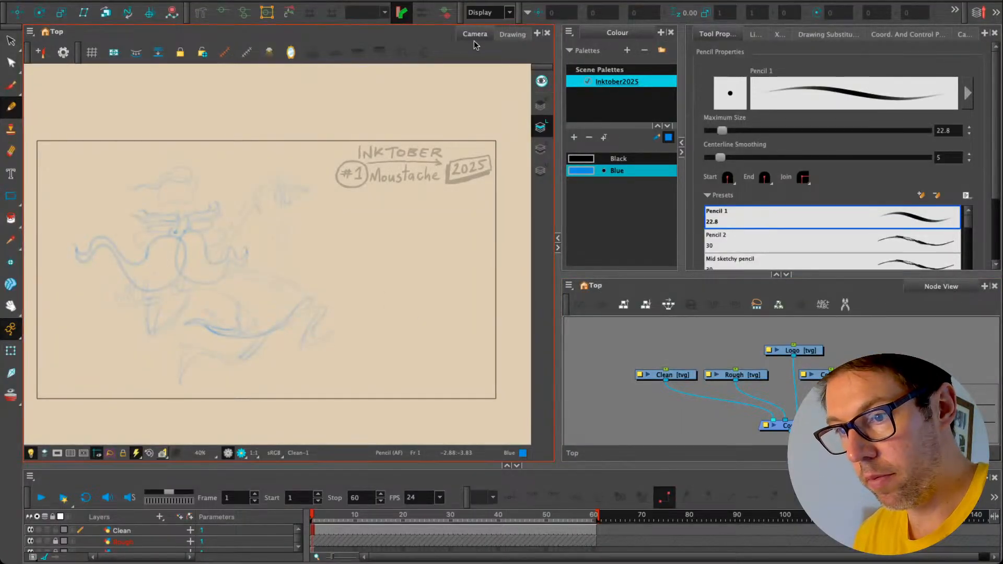
click(511, 37)
scroll(240, 196, down, 1)
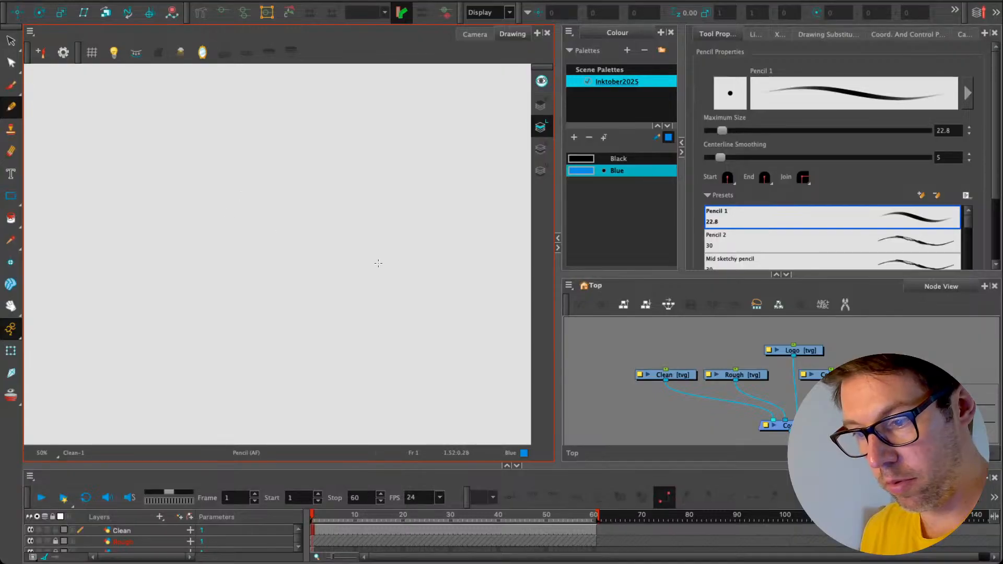
click(744, 338)
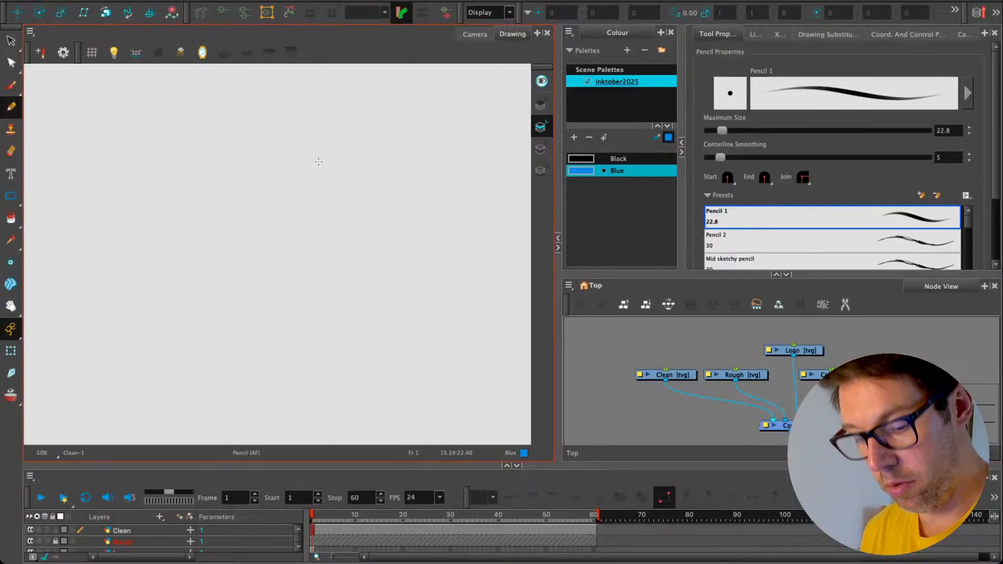
key(alt+s)
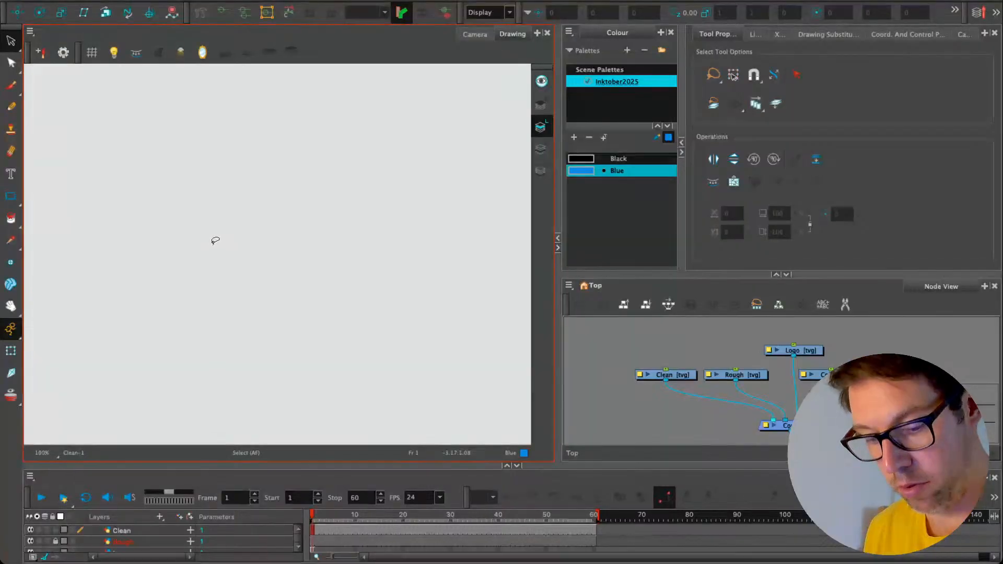
click(474, 35)
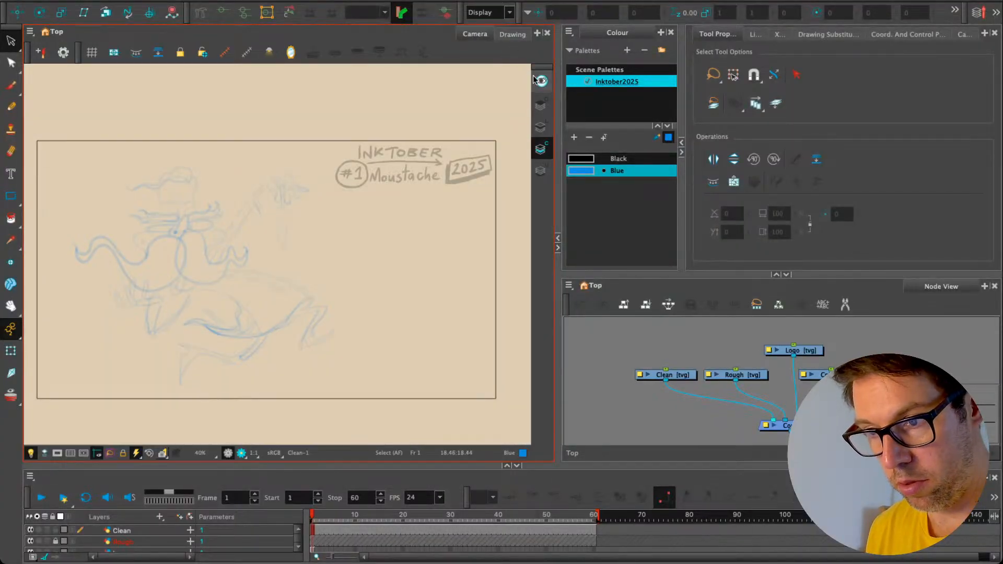
click(512, 34)
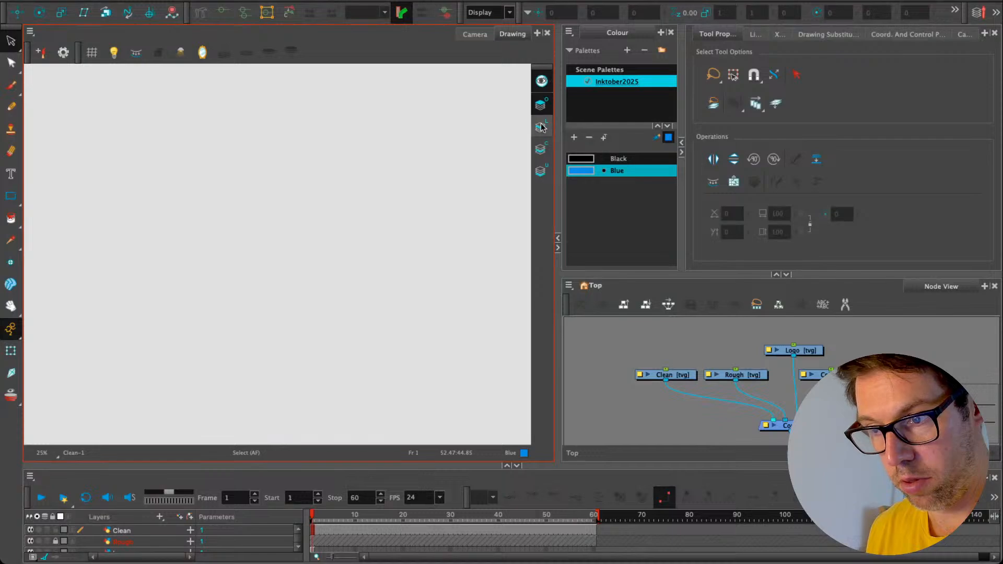
click(475, 34)
drag(313, 150, 292, 166)
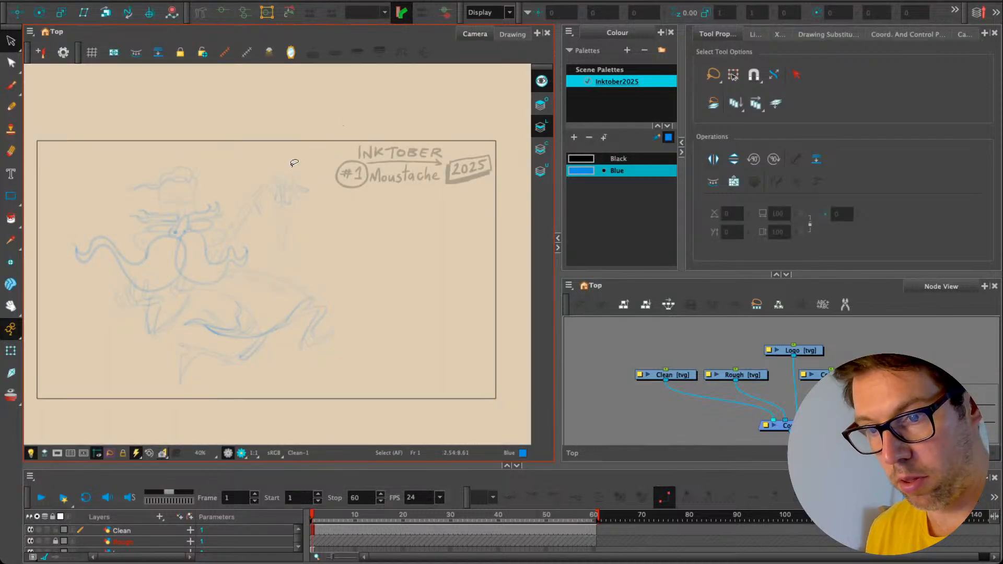
Step: Move the Inktober #1 Moustache 2025 lettering on the Logo layer to the frame's lower-right corner and scale it down
click(755, 375)
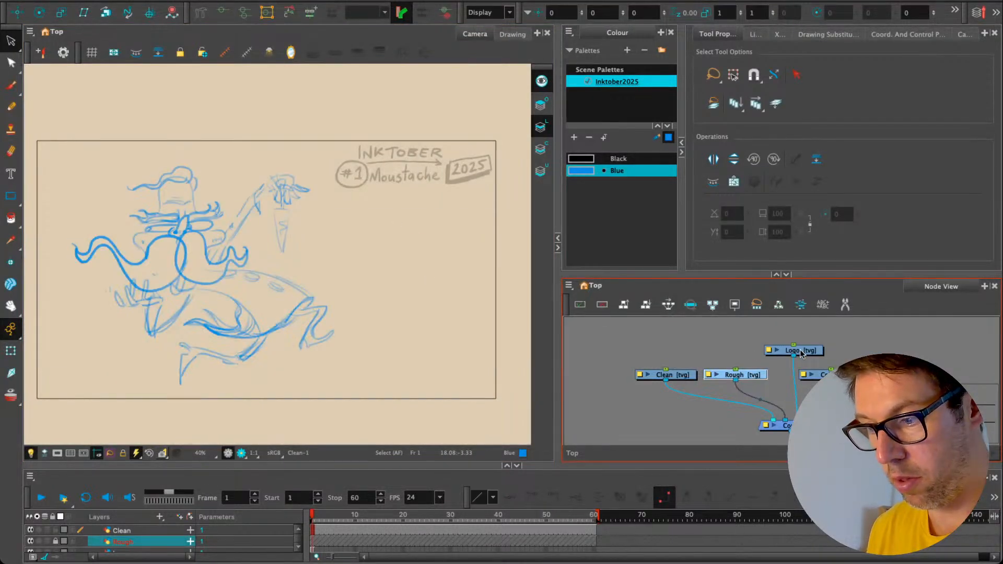
drag(804, 350, 808, 349)
mouse_move(323, 182)
mouse_down()
mouse_move(514, 177)
mouse_move(319, 201)
mouse_move(336, 194)
mouse_up()
drag(383, 164, 83, 158)
drag(100, 192, 401, 376)
key(ctrl+z)
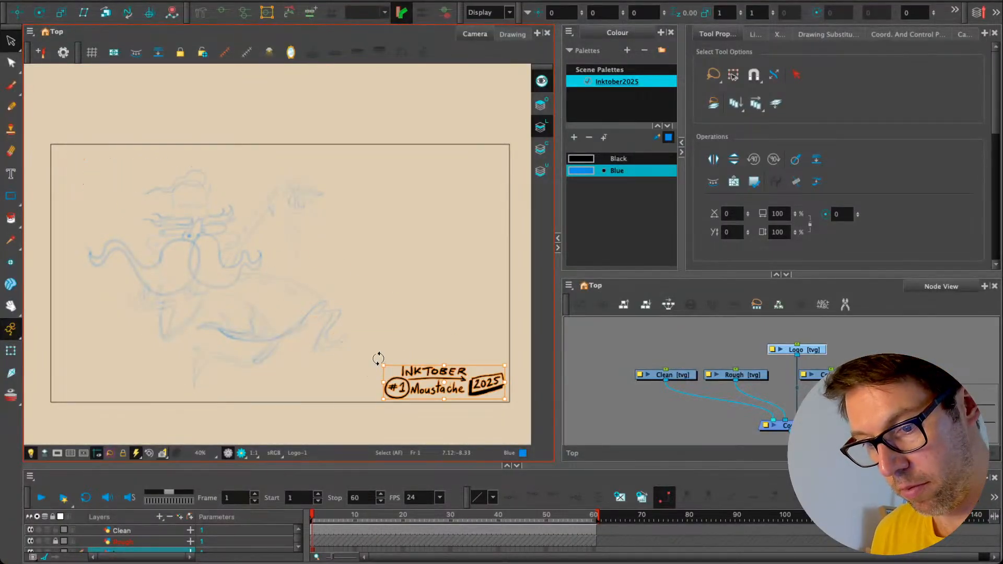
click(382, 339)
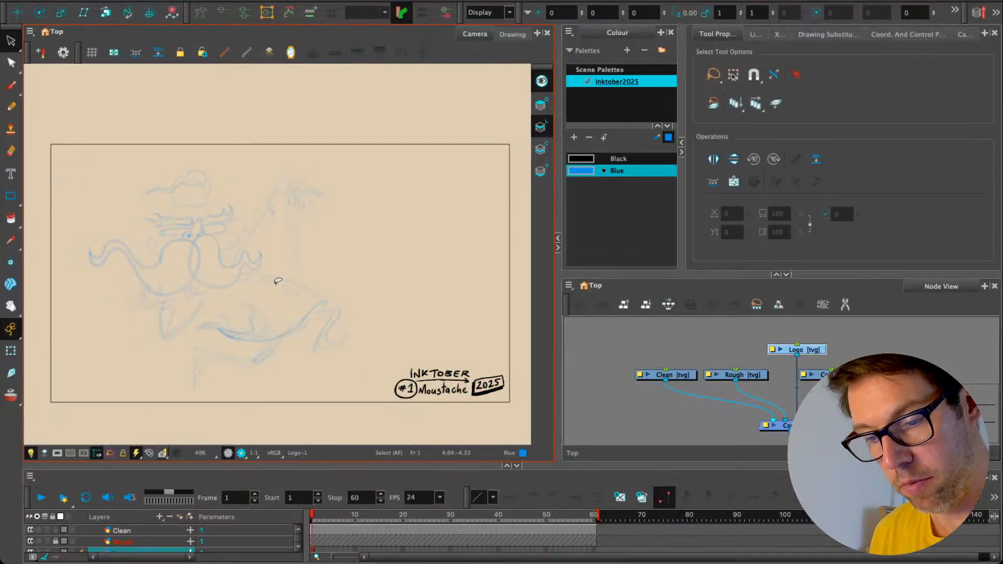
Step: Unlock the Rough layer and move the entire character sketch up and slightly right within the frame
click(772, 351)
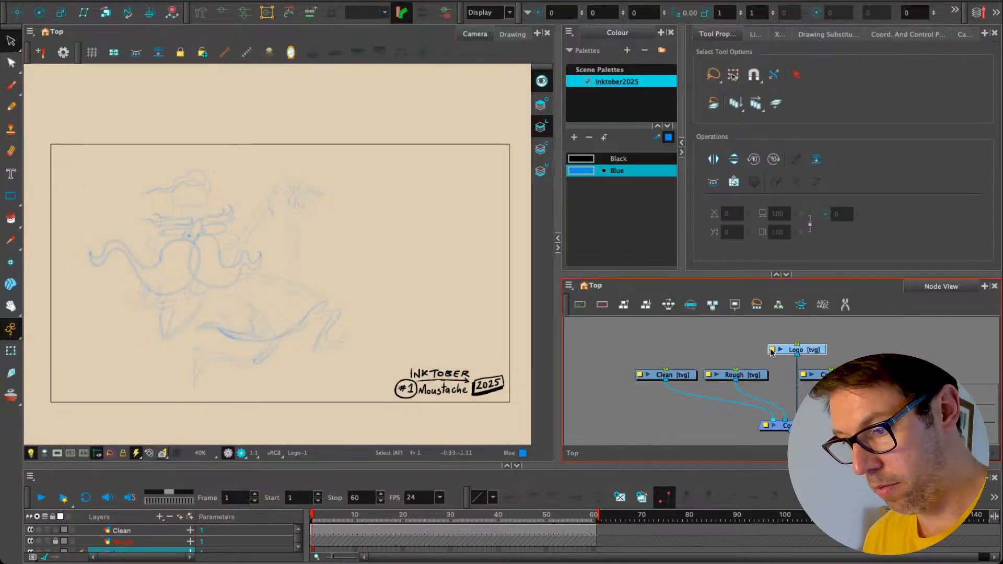
click(748, 376)
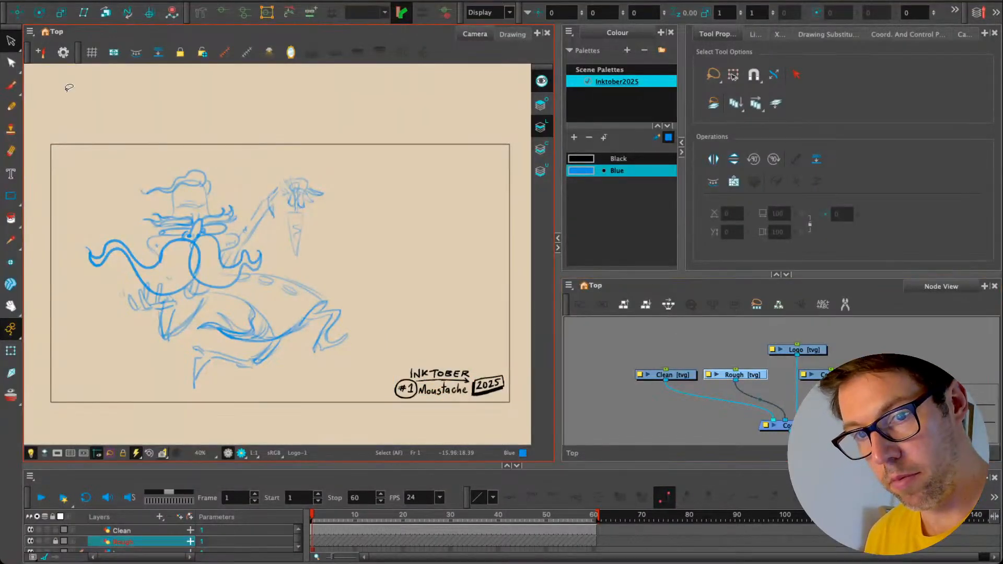
mouse_move(98, 183)
mouse_down()
mouse_move(258, 139)
mouse_move(94, 358)
mouse_move(78, 211)
mouse_up()
click(686, 367)
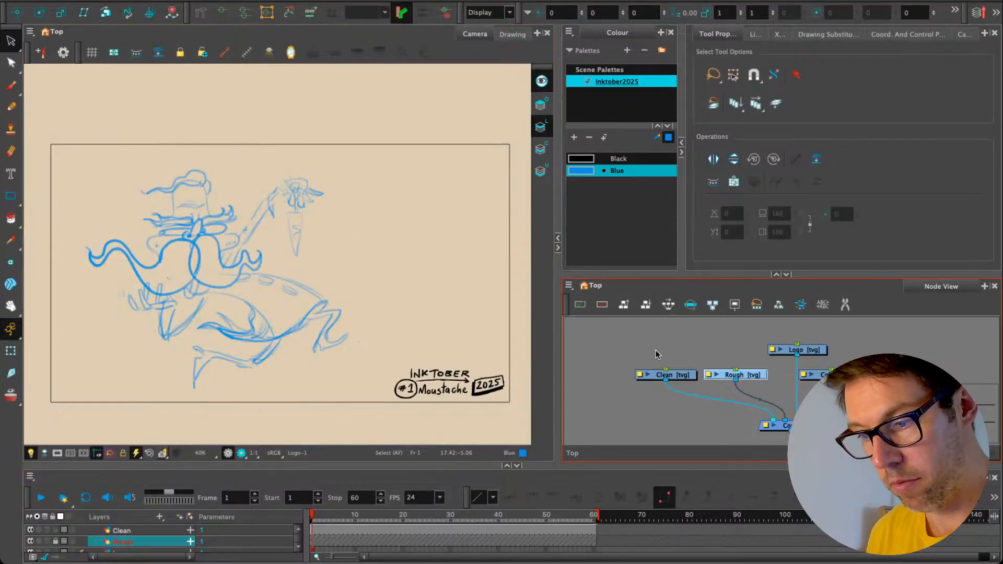
key(alt+a)
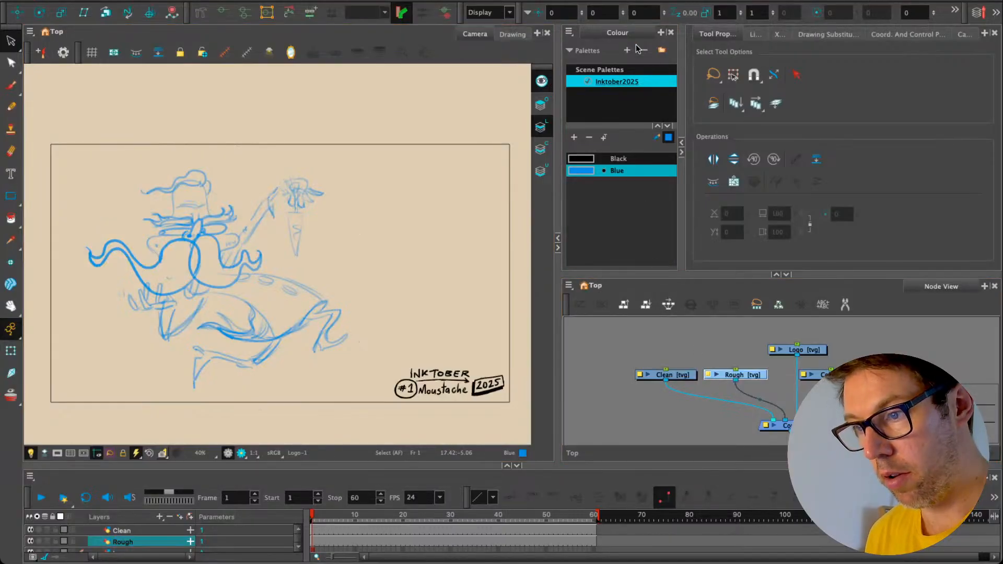
mouse_move(131, 156)
mouse_down()
mouse_move(188, 126)
mouse_move(130, 403)
mouse_move(79, 167)
mouse_up()
drag(147, 222, 161, 204)
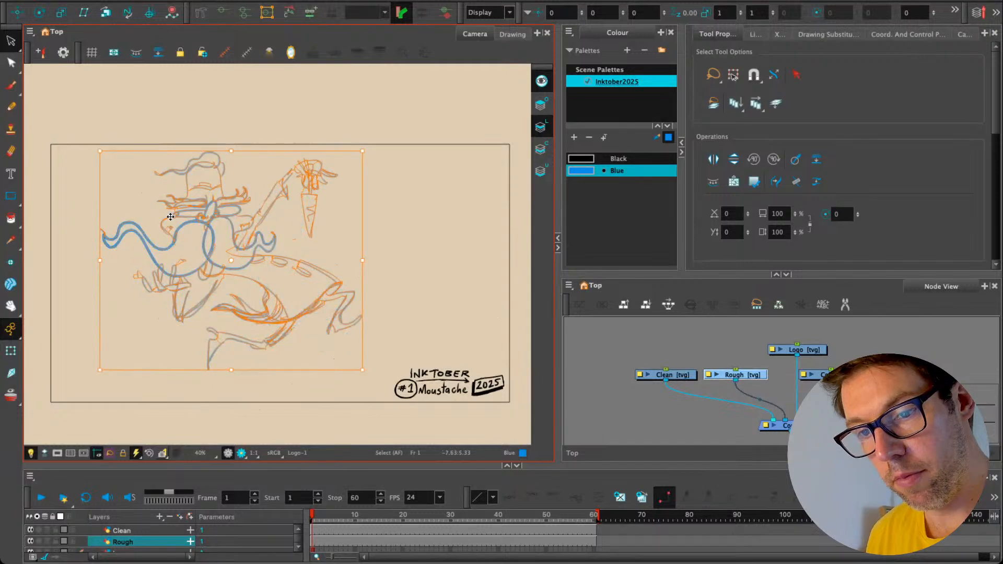
click(8, 109)
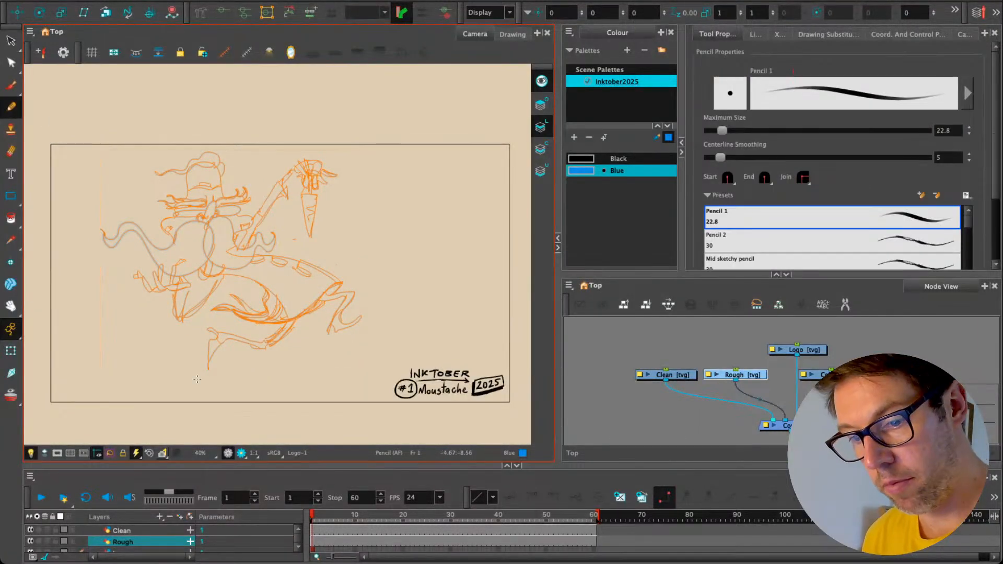
Step: Sketch a flat blue ground shadow beneath the running character on the Rough layer
mouse_move(235, 385)
mouse_down()
mouse_move(326, 386)
mouse_move(194, 388)
mouse_move(324, 385)
mouse_move(206, 387)
mouse_up()
key(ctrl+z)
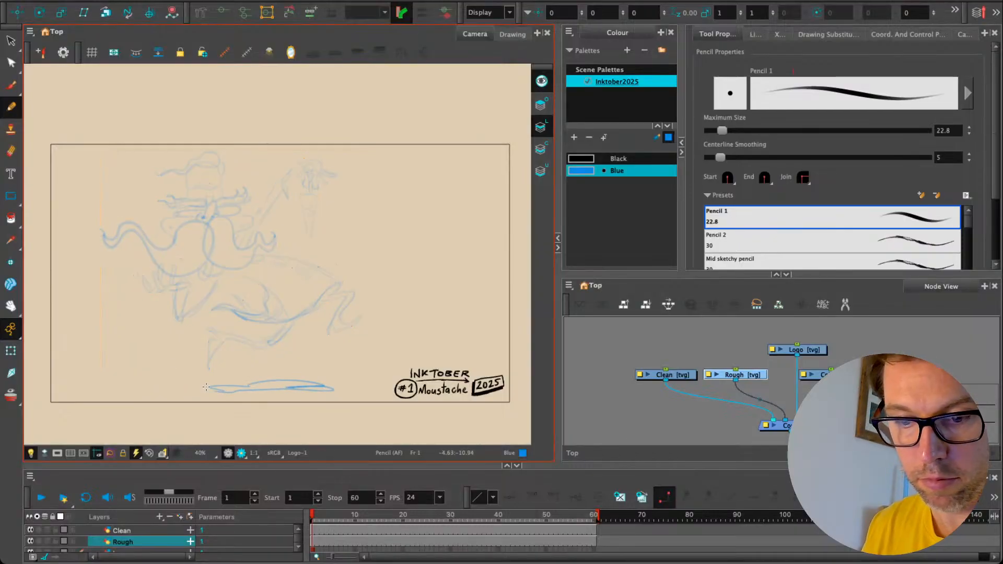
Step: Make the Clean layer active and choose the Black colour for inking
click(683, 375)
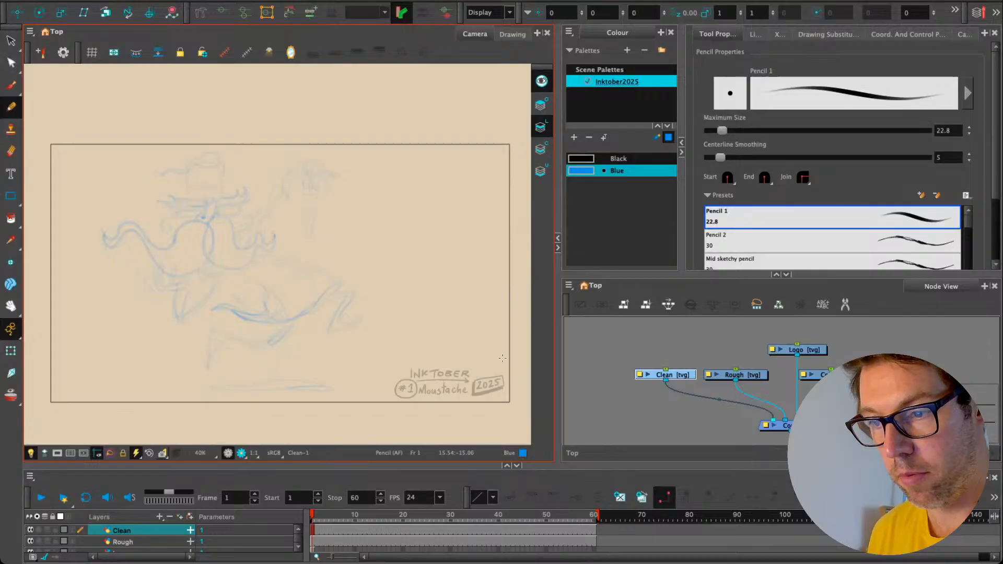
click(568, 149)
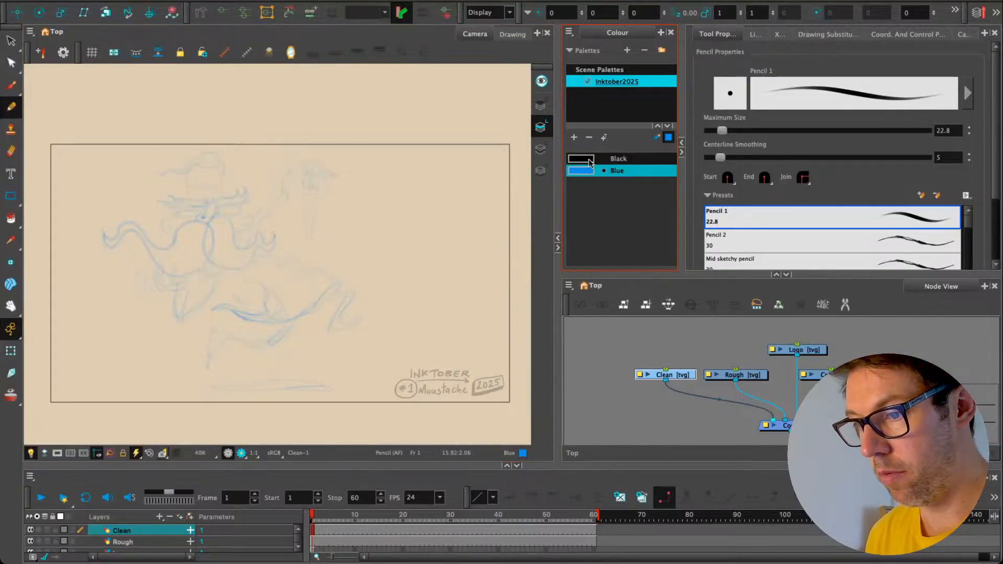
click(589, 163)
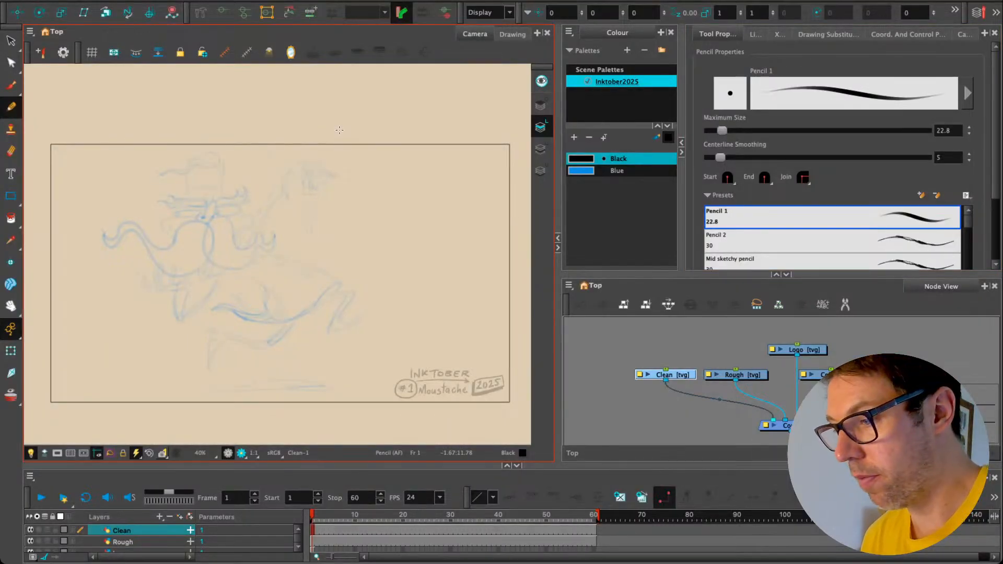
Step: Choose the Sketchy preset for the Pencil tool
scroll(970, 167, down, 6)
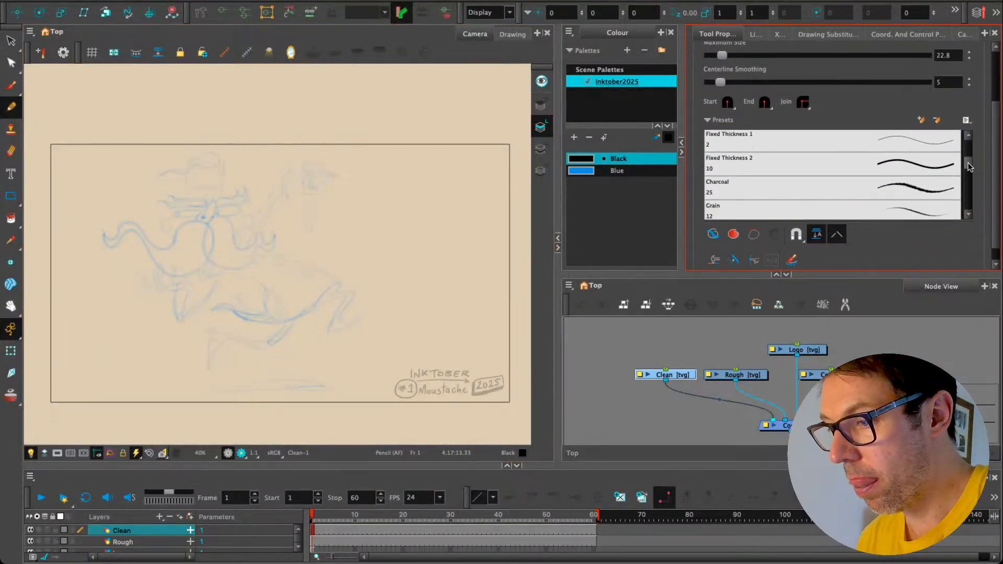
scroll(969, 166, down, 4)
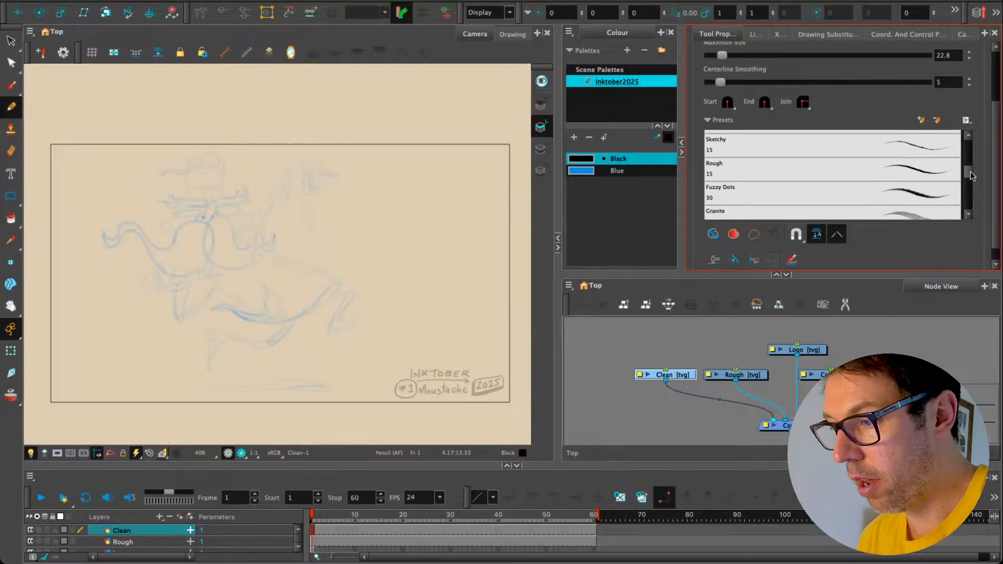
mouse_move(971, 176)
mouse_down()
mouse_move(969, 209)
mouse_move(969, 167)
mouse_up()
click(901, 189)
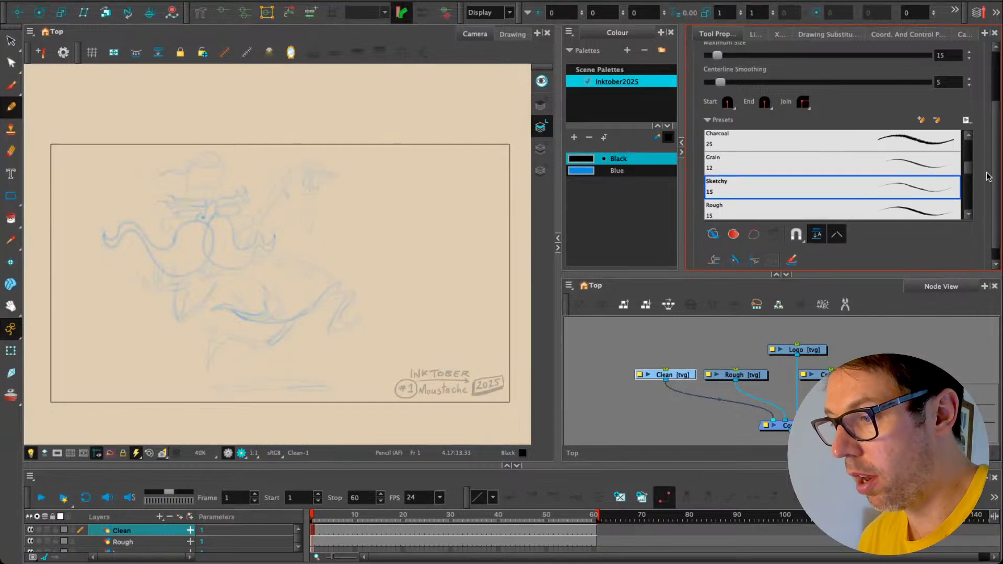
scroll(988, 176, up, 3)
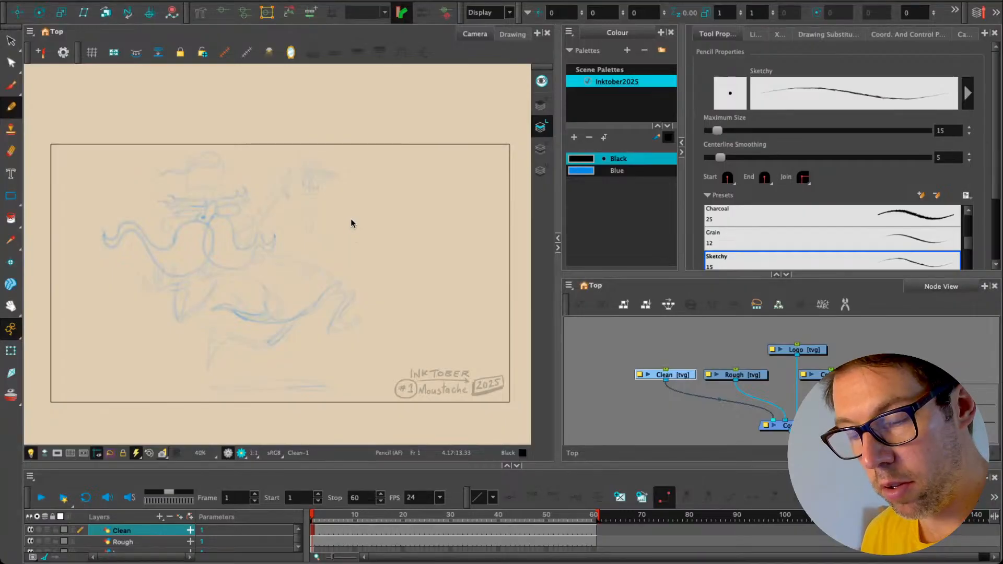
Step: Try the Sketchy pencil with test strokes beside the character, raising its maximum size to 46.3, and undo them
drag(167, 199, 109, 324)
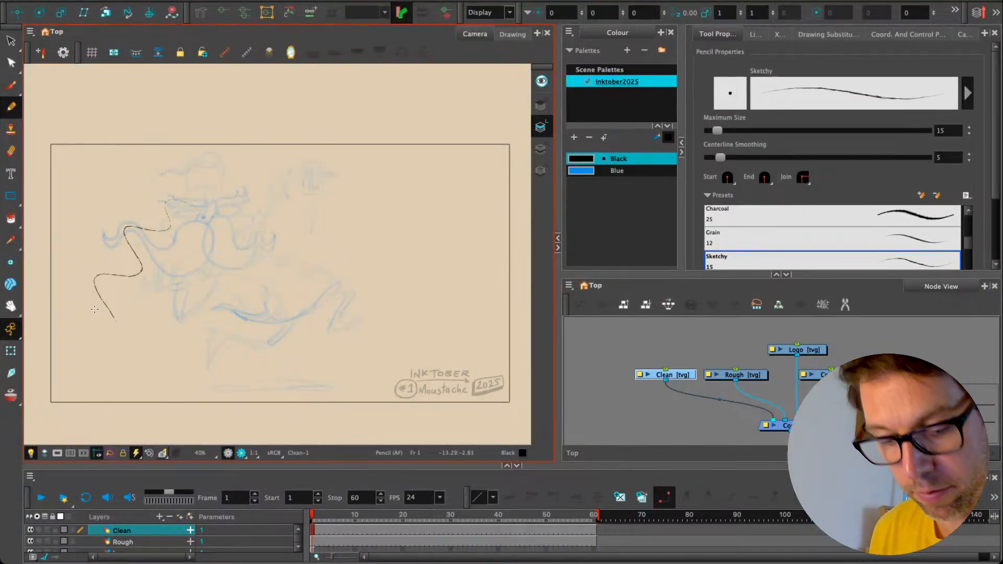
key(ctrl+z)
scroll(99, 313, up, 4)
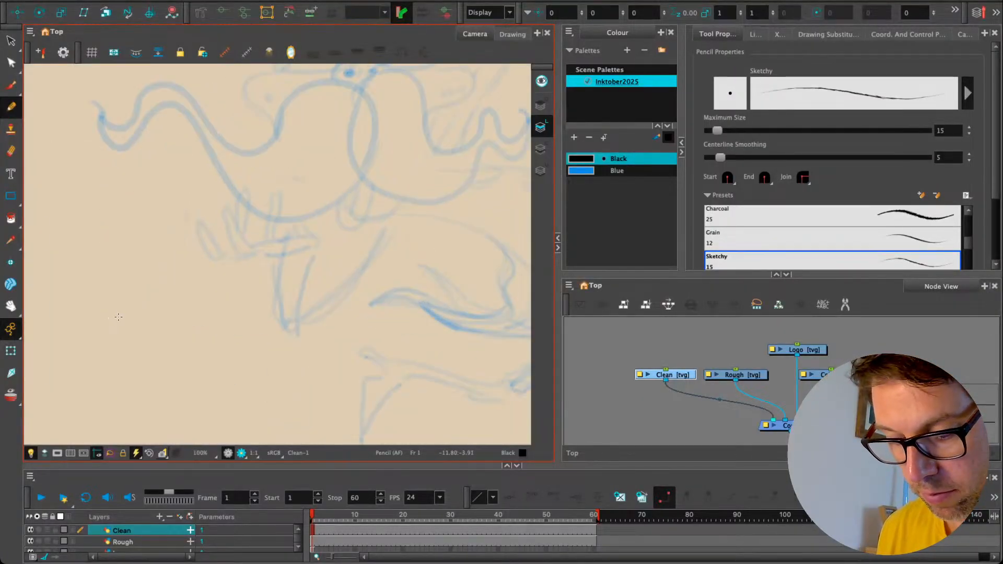
key(o)
drag(113, 312, 215, 376)
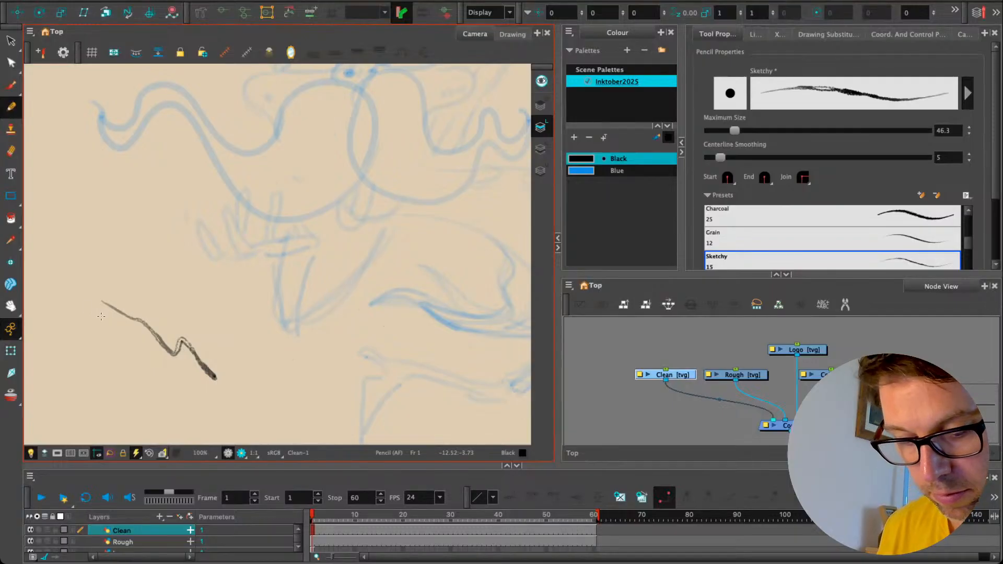
key(ctrl+z)
drag(89, 303, 214, 401)
key(ctrl+z)
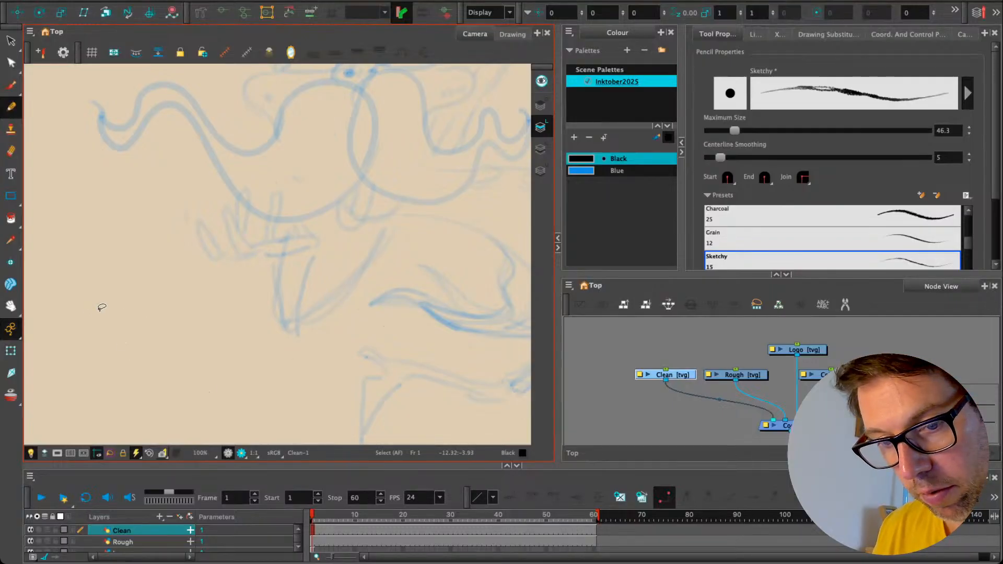
mouse_move(84, 311)
mouse_down()
mouse_move(145, 367)
mouse_move(110, 330)
mouse_move(156, 398)
mouse_up()
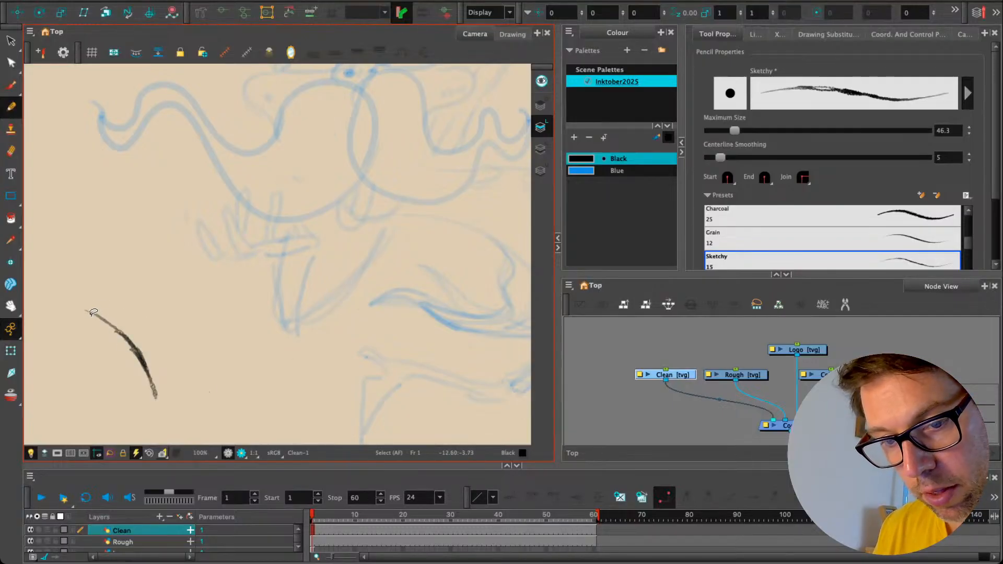
key(ctrl+z)
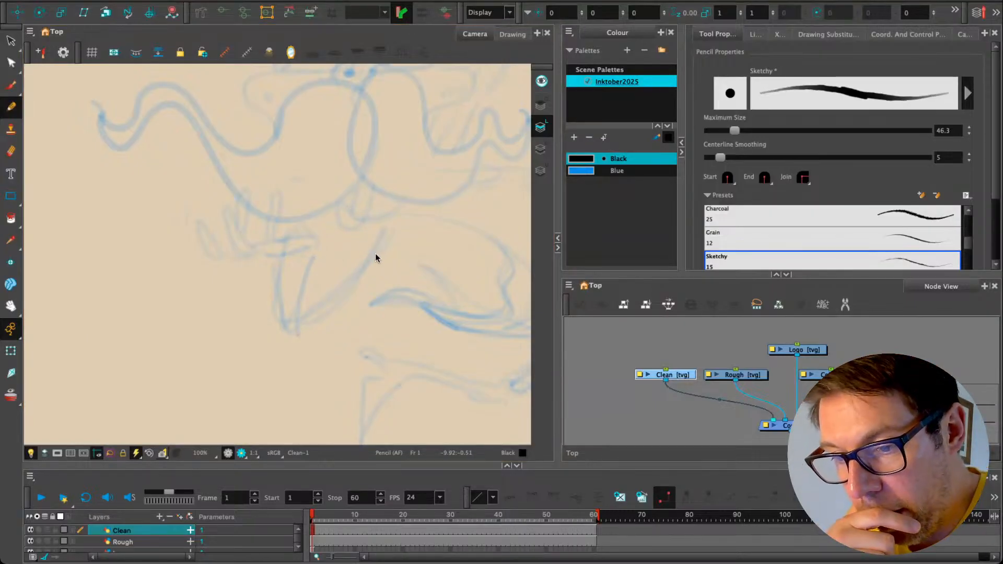
Step: Try a few more short black pencil strokes in the empty area beside the rough hand and undo them
mouse_move(114, 284)
mouse_down()
mouse_move(165, 358)
mouse_move(125, 286)
mouse_move(164, 341)
mouse_move(116, 285)
mouse_up()
key(super+z)
key(super+z)
key(super+z)
key(super+z)
key(super+z)
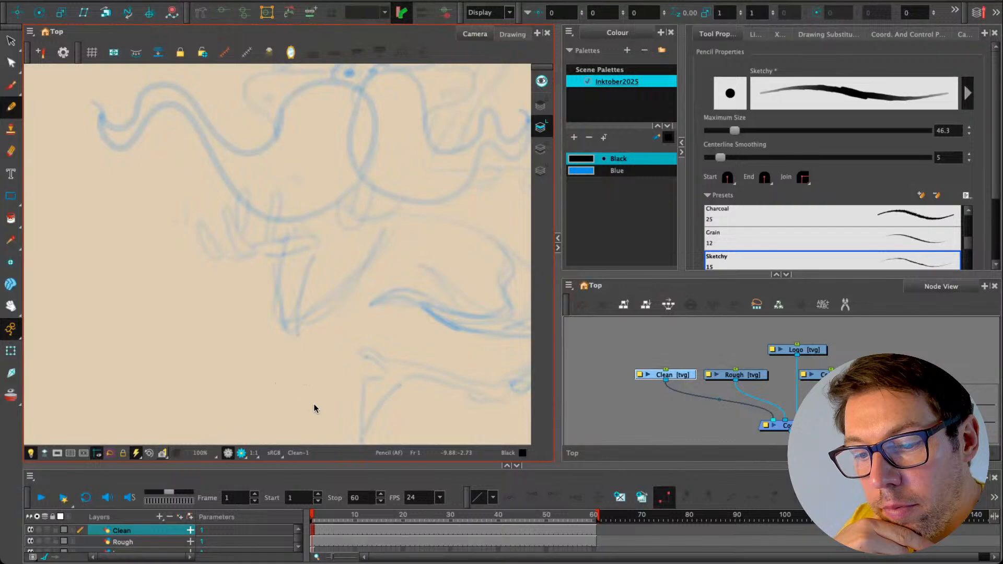
mouse_move(121, 270)
mouse_down()
mouse_move(176, 317)
mouse_move(201, 367)
mouse_move(171, 319)
mouse_up()
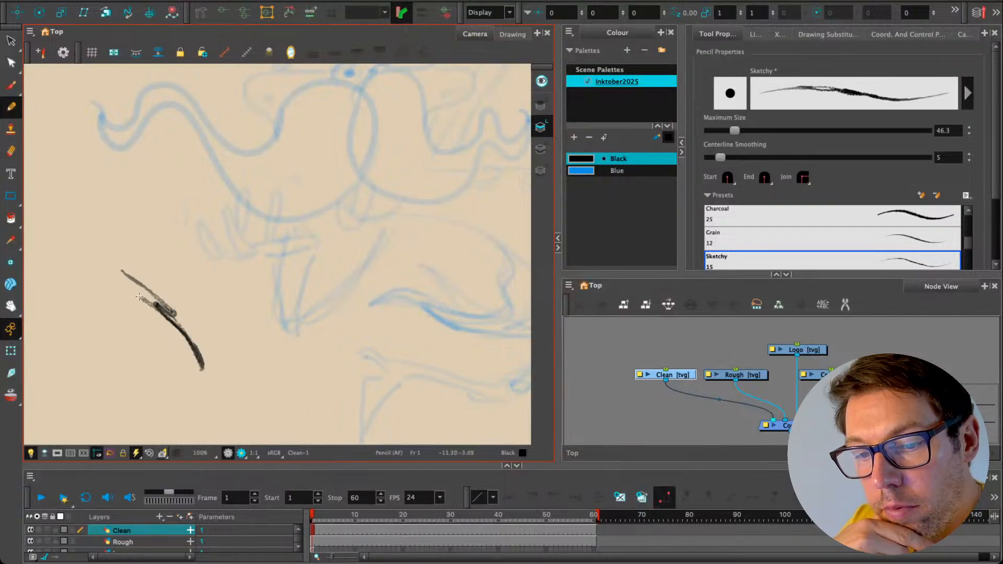
key(ctrl+z)
key(ctrl+z)
key(ctrl+z)
key(ctrl+z)
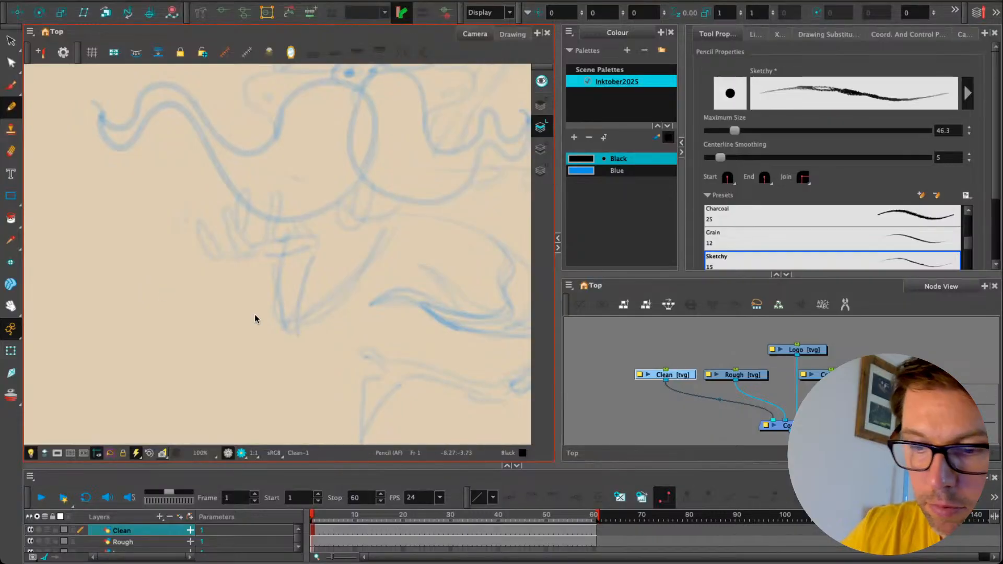
Step: Try the Sketchy pencil at a maximum size of 20.8 over the moustache and undo the attempt
scroll(215, 298, up, 3)
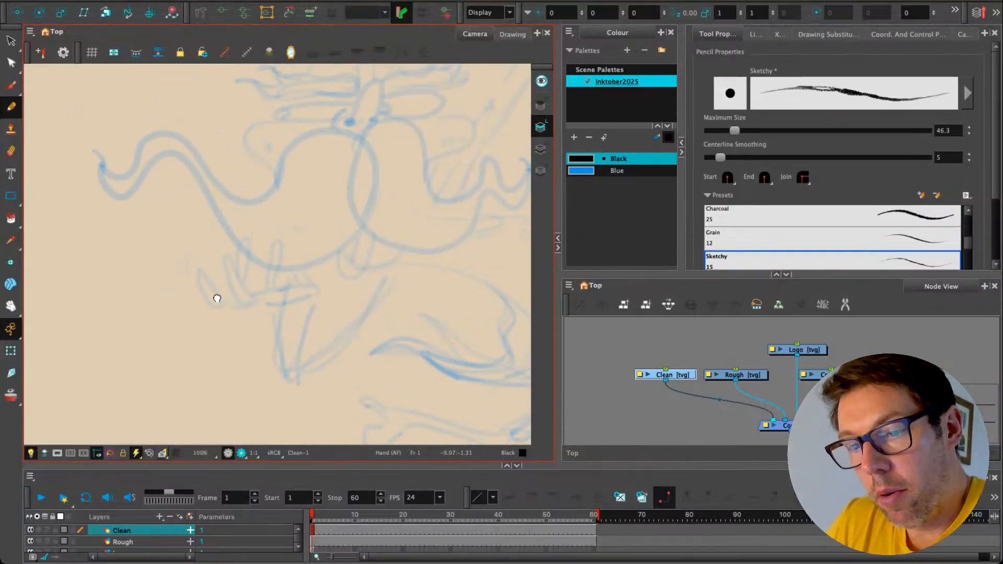
key(o)
drag(215, 273, 201, 303)
key(space)
mouse_move(337, 182)
mouse_down()
mouse_move(360, 233)
mouse_move(354, 202)
mouse_move(359, 247)
mouse_up()
key(alt+s)
key(ctrl+z)
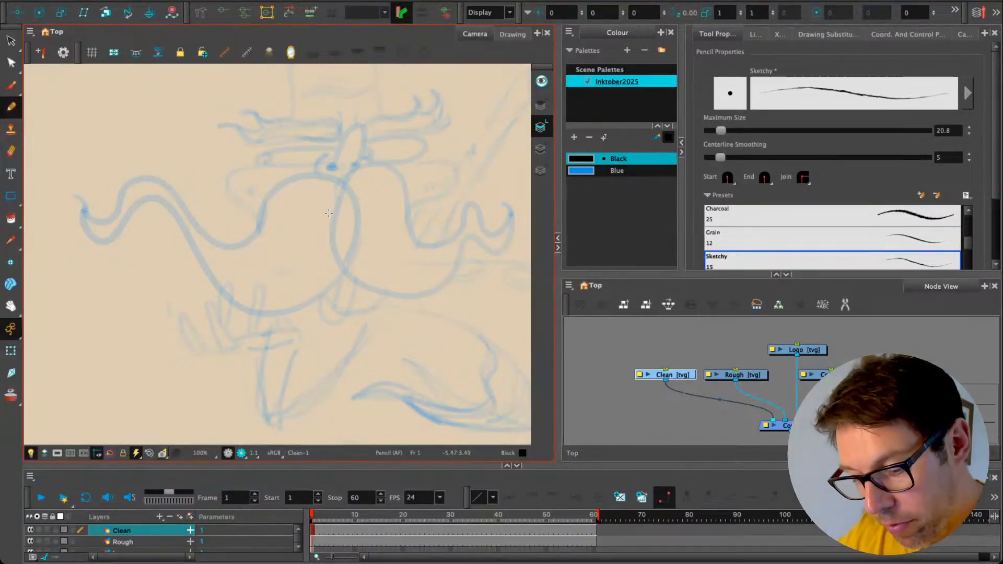
Step: Set the pencil's maximum size to 31.5 and ink the rounded lower curve of the moustache's left half
key(o)
mouse_move(330, 214)
mouse_down()
mouse_move(357, 210)
mouse_move(351, 258)
mouse_move(357, 208)
mouse_move(339, 277)
mouse_move(348, 258)
mouse_move(325, 291)
mouse_move(342, 274)
mouse_move(292, 306)
mouse_move(329, 282)
mouse_move(318, 300)
mouse_move(324, 288)
mouse_move(263, 316)
mouse_up()
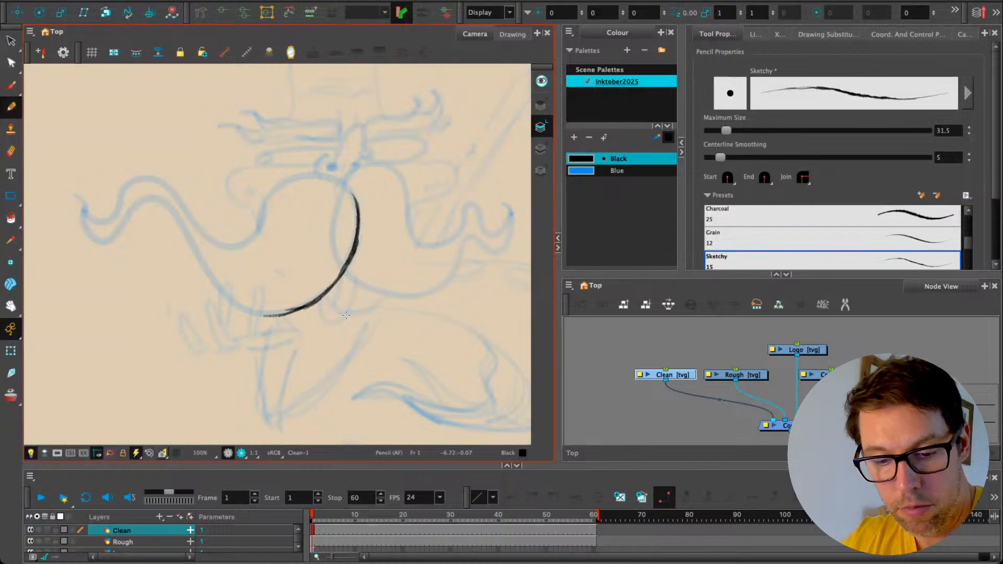
mouse_move(287, 309)
mouse_down()
mouse_move(240, 308)
mouse_move(270, 315)
mouse_move(223, 293)
mouse_move(213, 267)
mouse_move(229, 299)
mouse_move(167, 212)
mouse_up()
scroll(118, 223, down, 3)
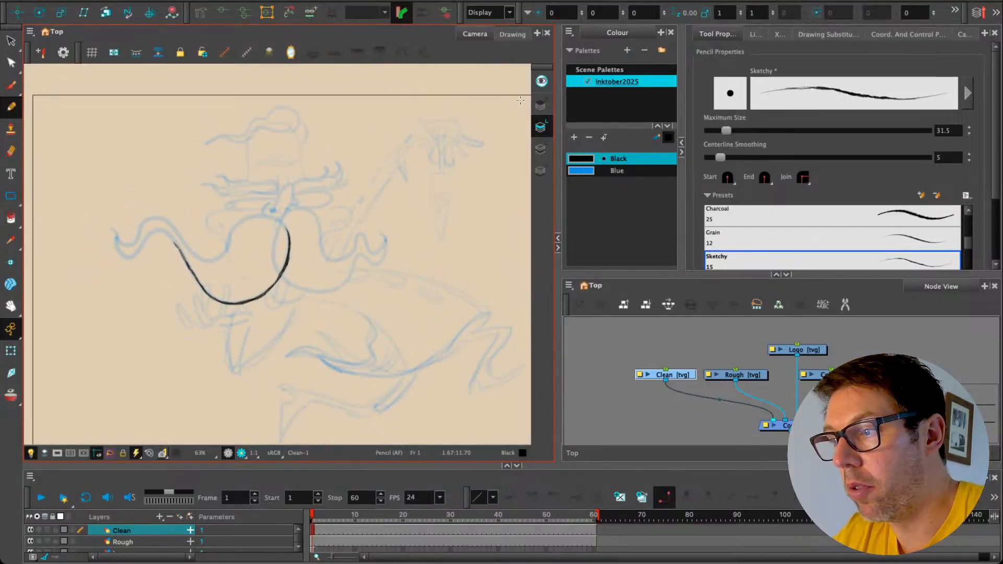
Step: Show the stabilizer toolbar and dock it above the Camera view
click(956, 11)
click(995, 11)
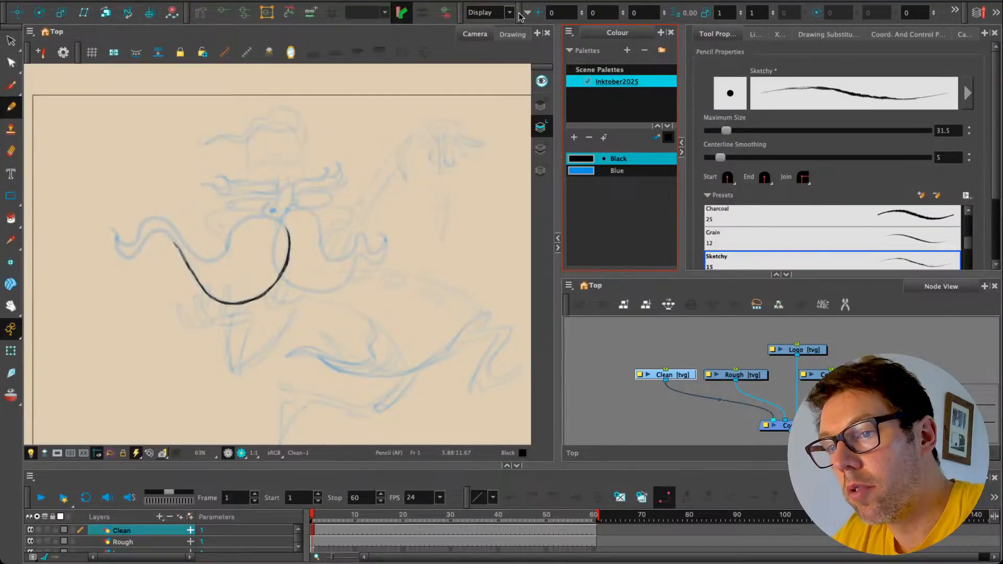
click(537, 216)
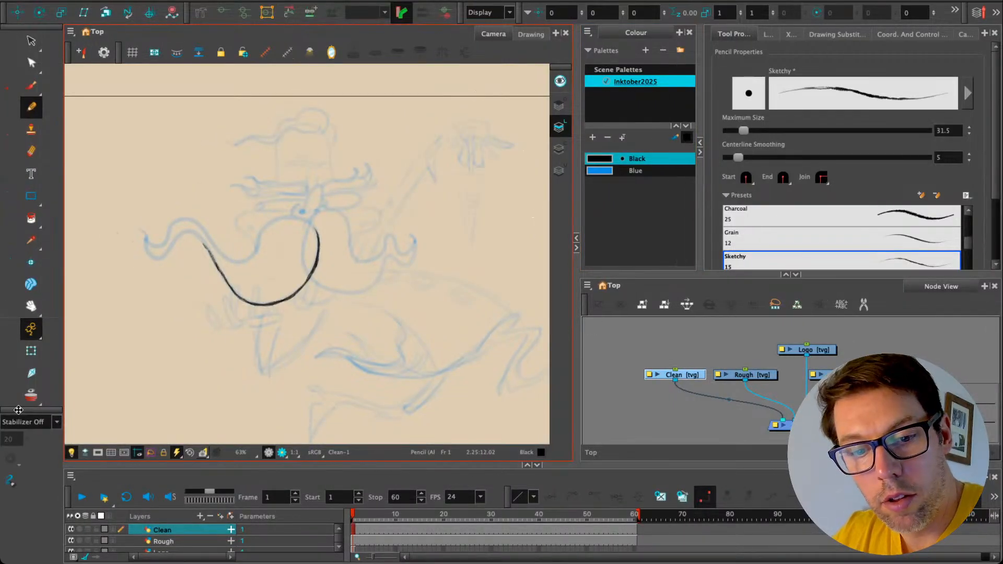
drag(17, 410, 51, 23)
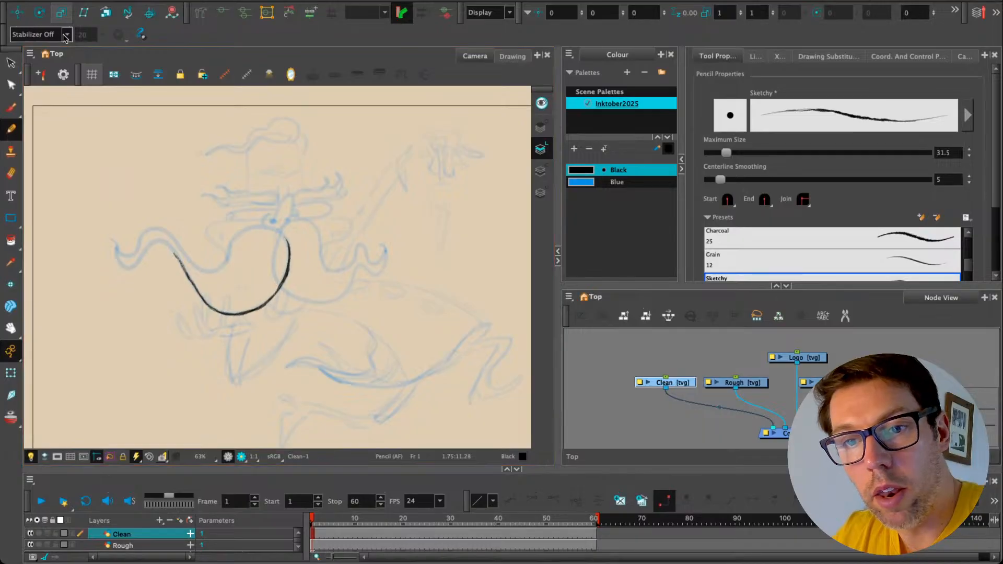
Step: Try the Pulled String and Average stabilizer modes with test strokes, undo the strokes and turn the stabilizer off
click(25, 55)
mouse_move(134, 315)
mouse_down()
mouse_move(172, 382)
mouse_move(214, 365)
mouse_move(233, 425)
mouse_move(109, 407)
mouse_up()
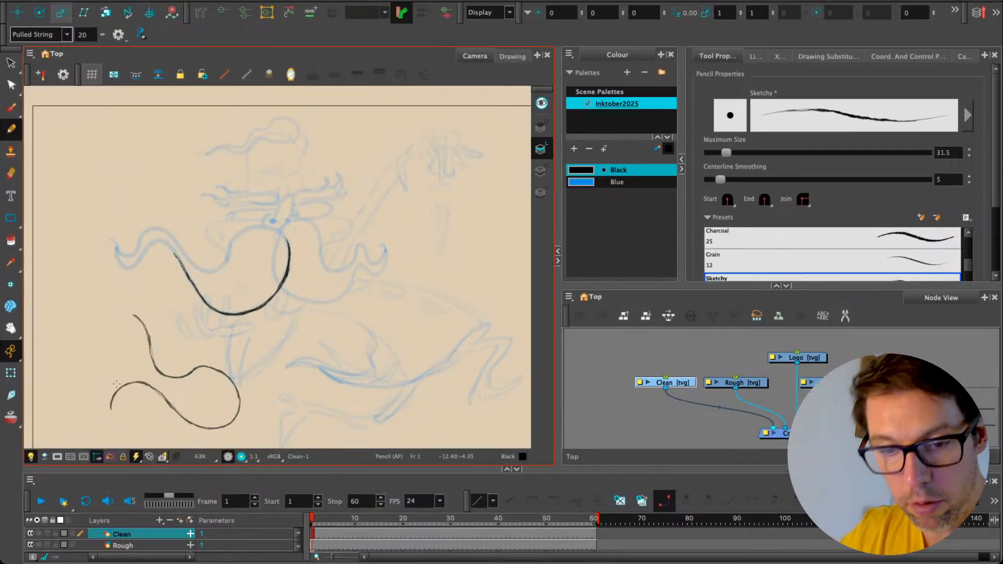
key(ctrl+z)
click(33, 29)
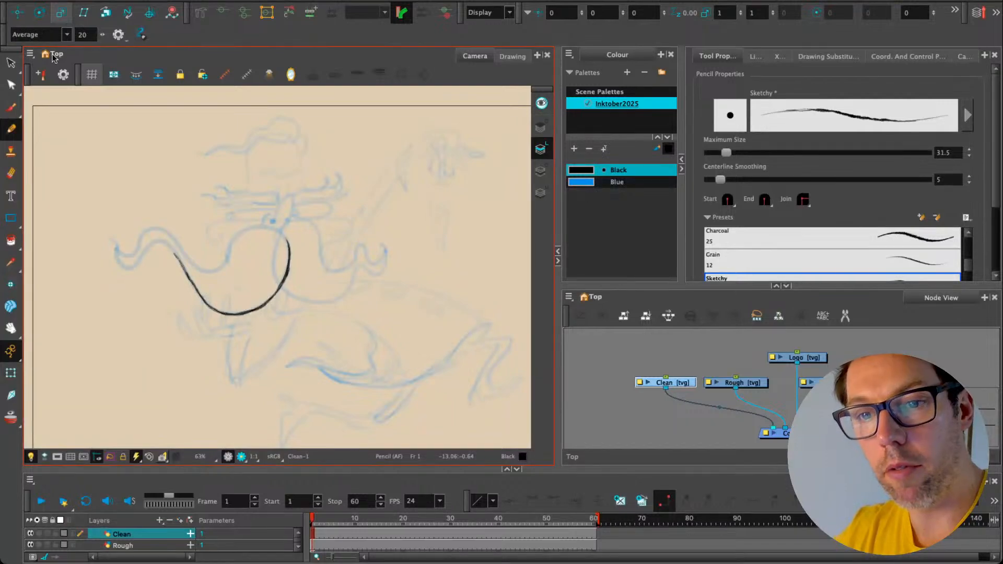
mouse_move(106, 315)
mouse_down()
mouse_move(141, 334)
mouse_move(189, 397)
mouse_up()
key(ctrl+z)
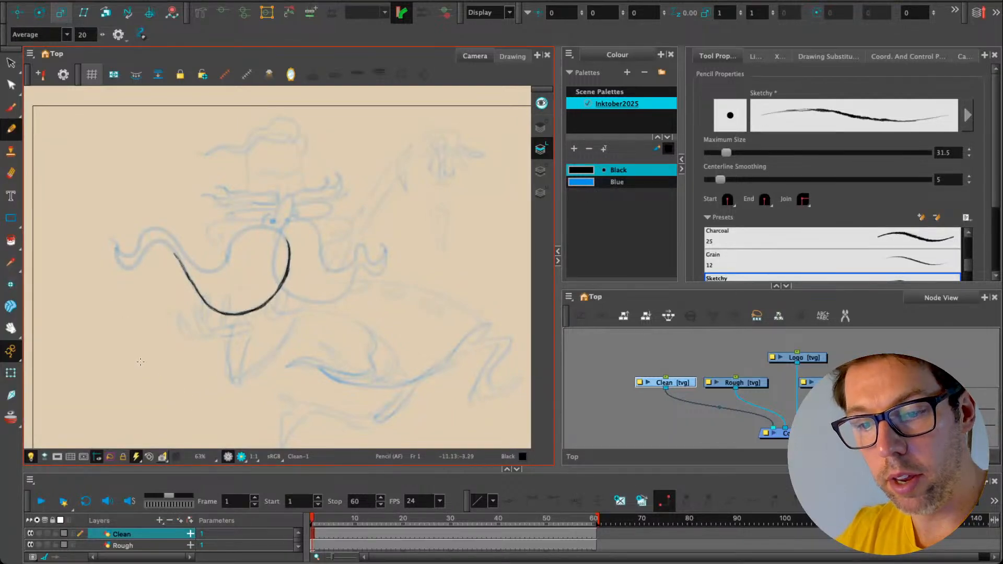
click(32, 27)
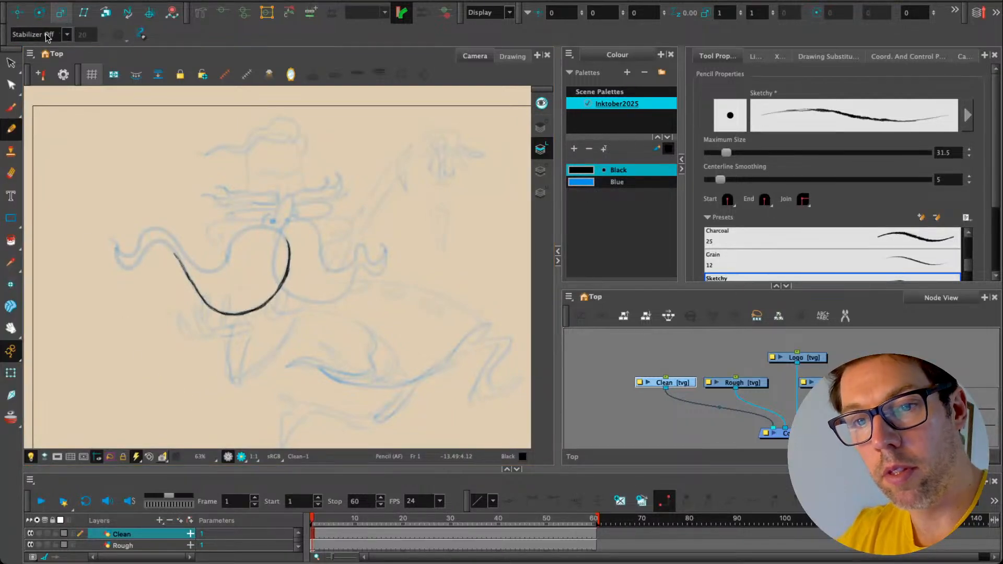
Step: Ink the lower edge of the left moustache half through its outer wave and thicken the line where the strokes join
drag(206, 324, 225, 338)
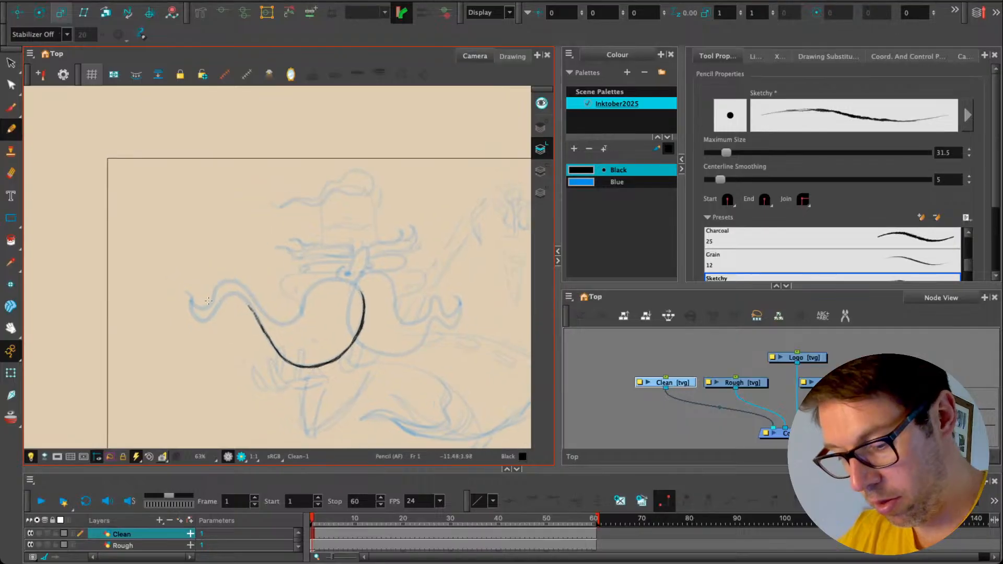
key(2)
mouse_move(181, 310)
mouse_down()
mouse_move(200, 226)
mouse_move(240, 240)
mouse_move(230, 276)
mouse_up()
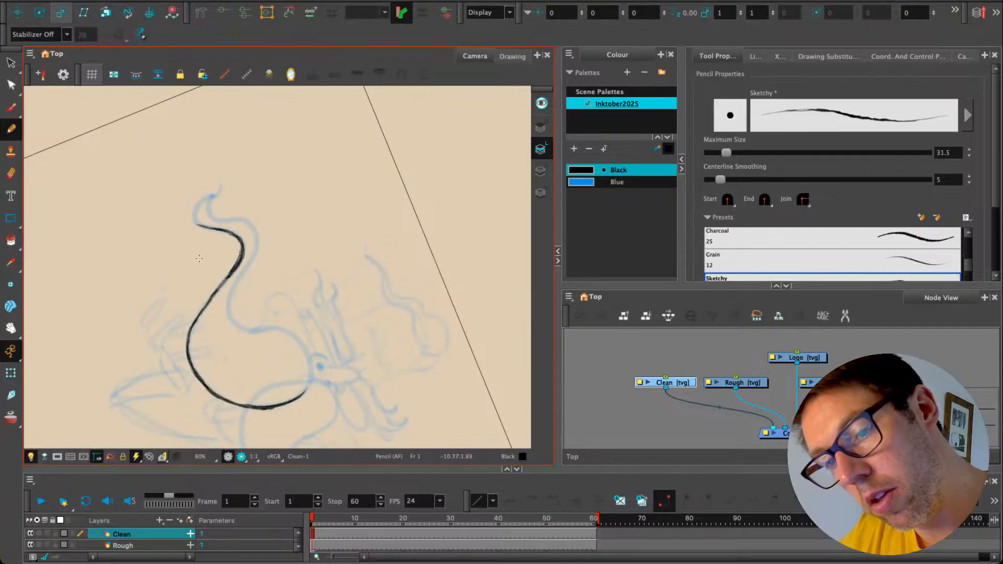
mouse_move(232, 234)
mouse_down()
mouse_move(237, 266)
mouse_move(208, 302)
mouse_up()
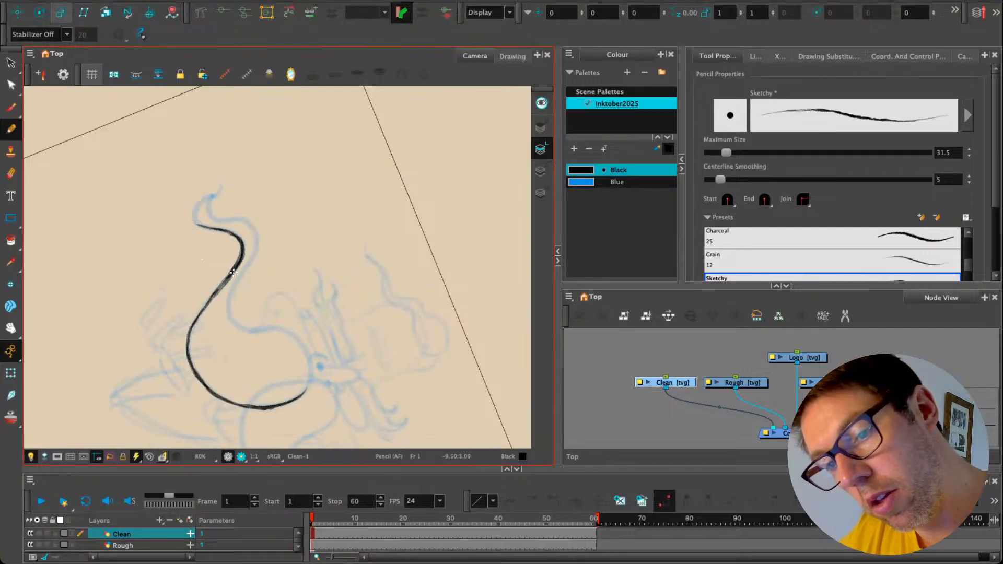
drag(236, 269, 189, 329)
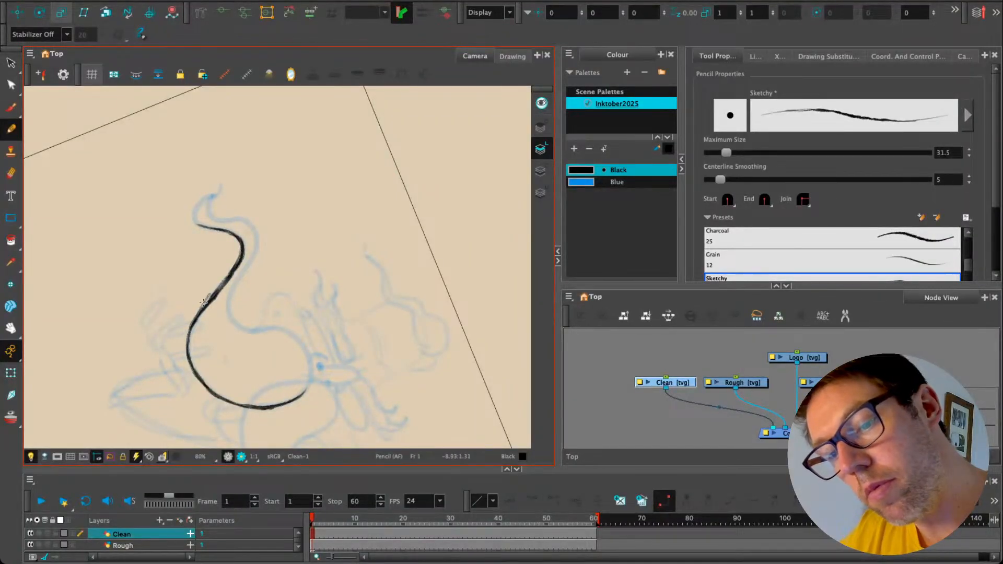
Step: Ink the curled tip of the left moustache half and its upper contour back to the rounded part below the nose
mouse_move(168, 296)
mouse_down()
mouse_move(231, 351)
mouse_move(214, 279)
mouse_move(195, 347)
mouse_move(292, 360)
mouse_up()
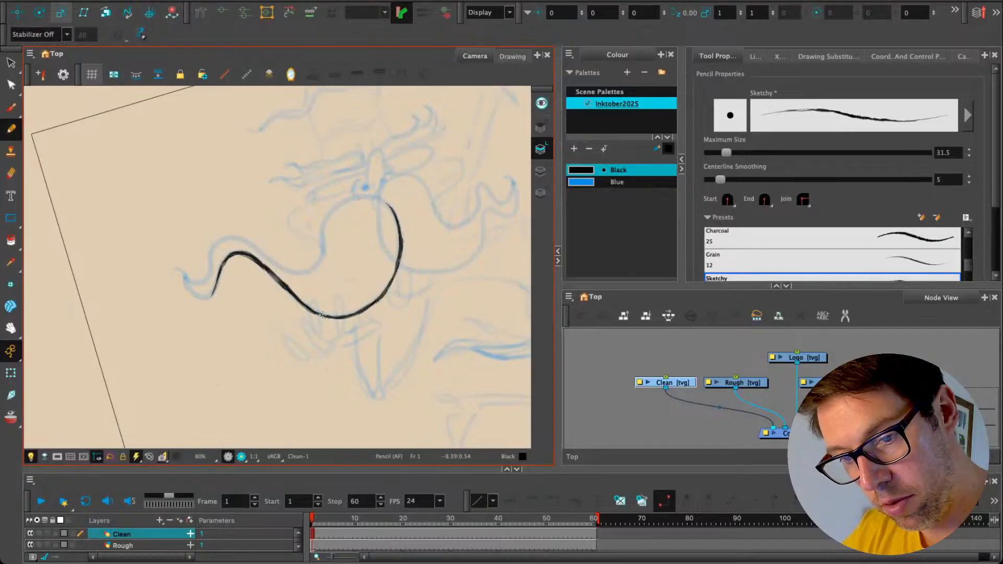
mouse_move(323, 314)
mouse_down()
mouse_move(272, 272)
mouse_move(212, 298)
mouse_move(208, 286)
mouse_move(209, 296)
mouse_up()
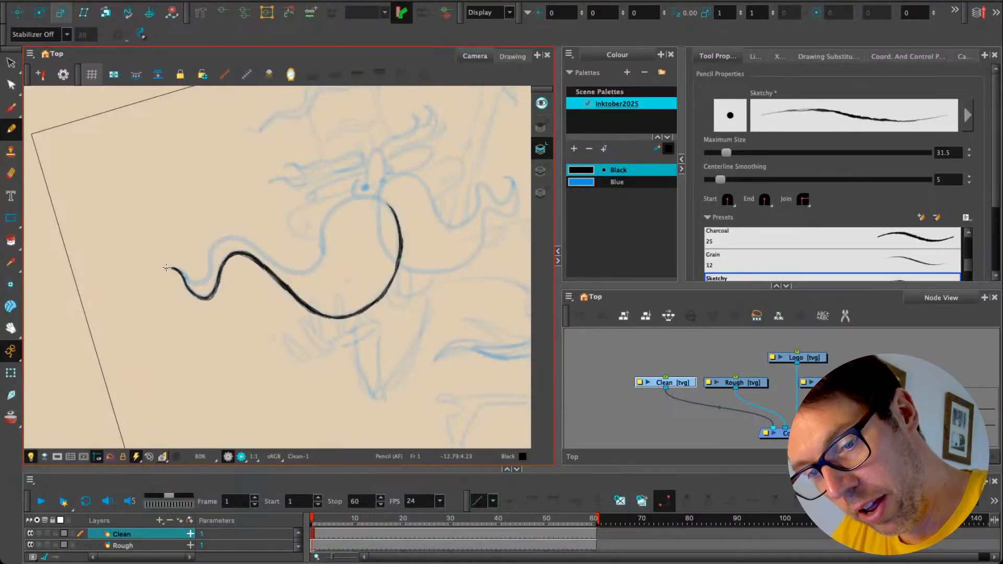
mouse_move(166, 268)
mouse_down()
mouse_move(208, 275)
mouse_move(219, 243)
mouse_move(232, 238)
mouse_move(293, 274)
mouse_move(318, 271)
mouse_move(337, 203)
mouse_move(361, 191)
mouse_move(399, 219)
mouse_up()
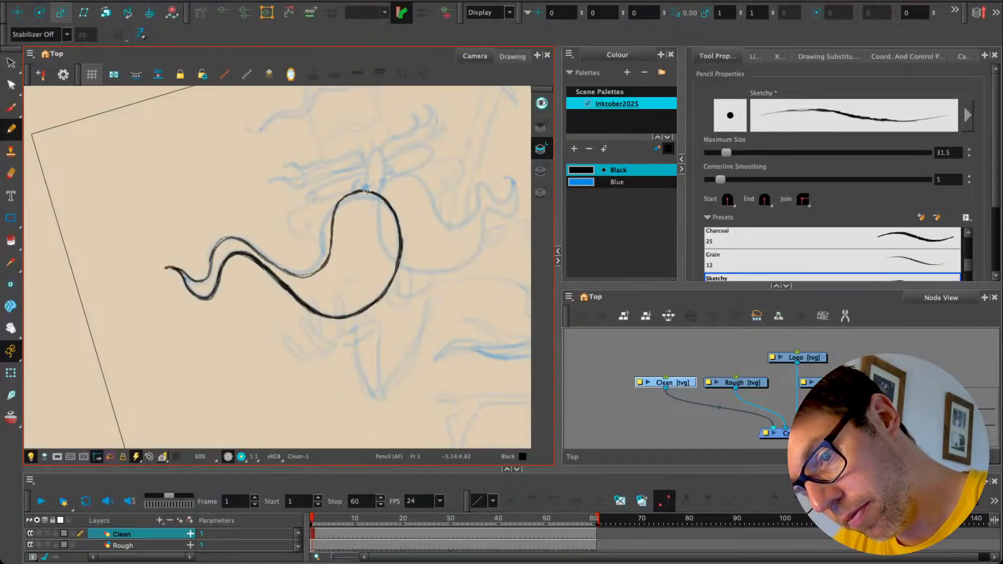
Step: Thicken the upper contour of the left moustache half out to its curled tip and inspect the inked outline up close
mouse_move(366, 191)
mouse_down()
mouse_move(332, 211)
mouse_move(330, 247)
mouse_move(312, 275)
mouse_move(236, 241)
mouse_move(219, 244)
mouse_move(222, 234)
mouse_move(246, 243)
mouse_move(222, 244)
mouse_move(207, 278)
mouse_move(163, 265)
mouse_move(187, 279)
mouse_up()
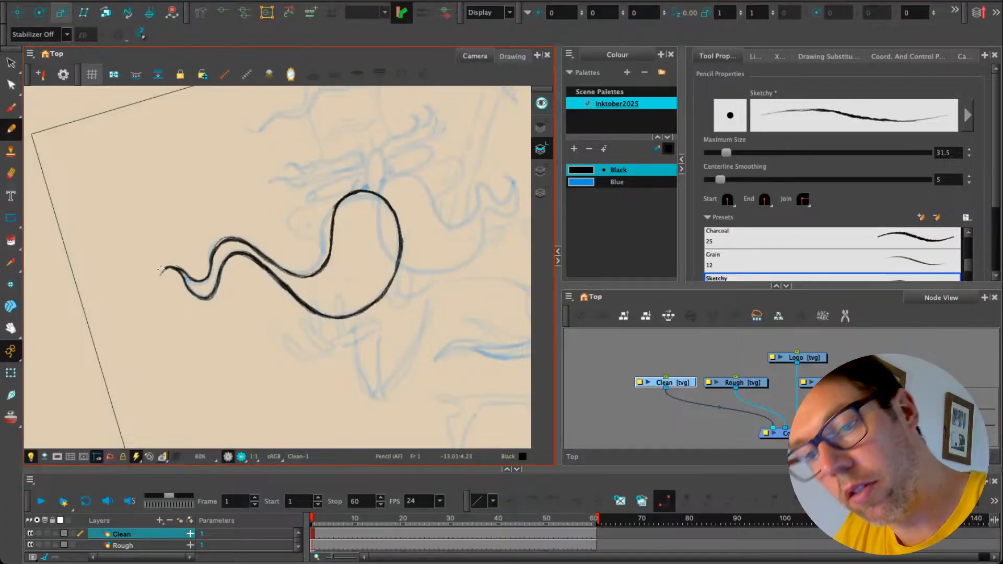
scroll(147, 219, up, 2)
scroll(151, 223, up, 1)
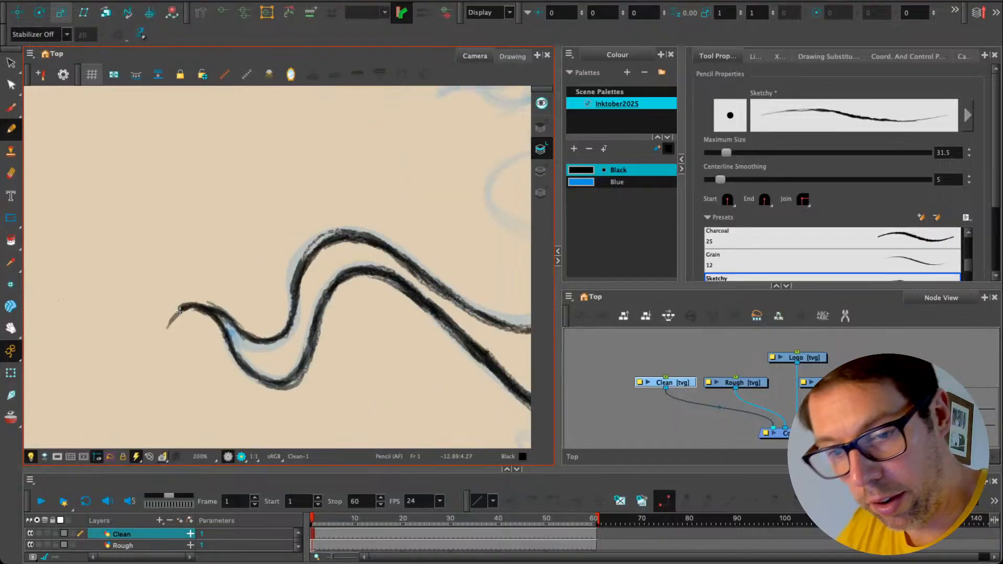
mouse_move(184, 304)
mouse_down()
mouse_move(165, 352)
mouse_move(178, 312)
mouse_move(164, 320)
mouse_move(182, 301)
mouse_move(173, 307)
mouse_move(162, 269)
mouse_up()
drag(231, 324, 181, 266)
drag(296, 188, 190, 176)
drag(253, 182, 220, 159)
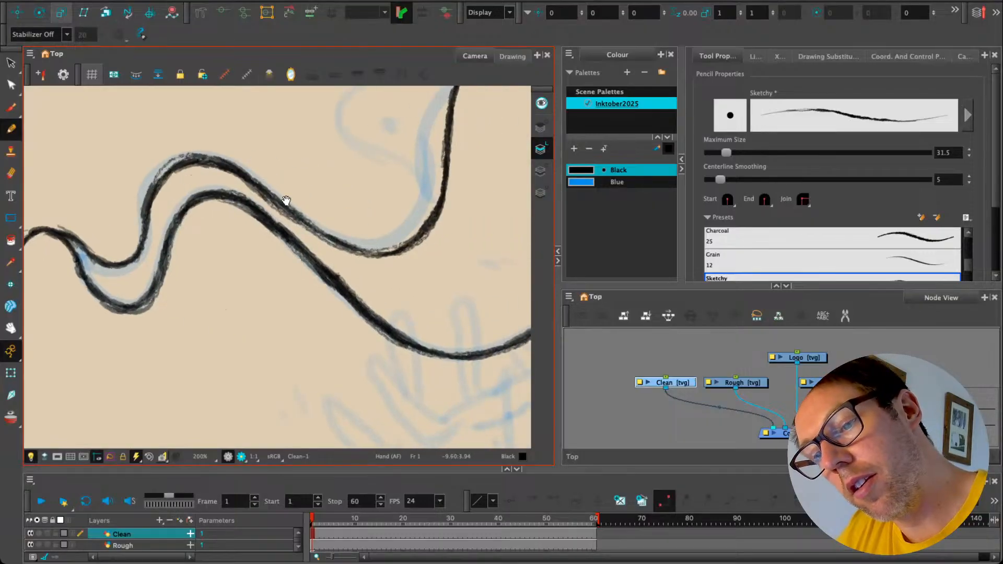
drag(286, 201, 276, 281)
drag(423, 287, 236, 326)
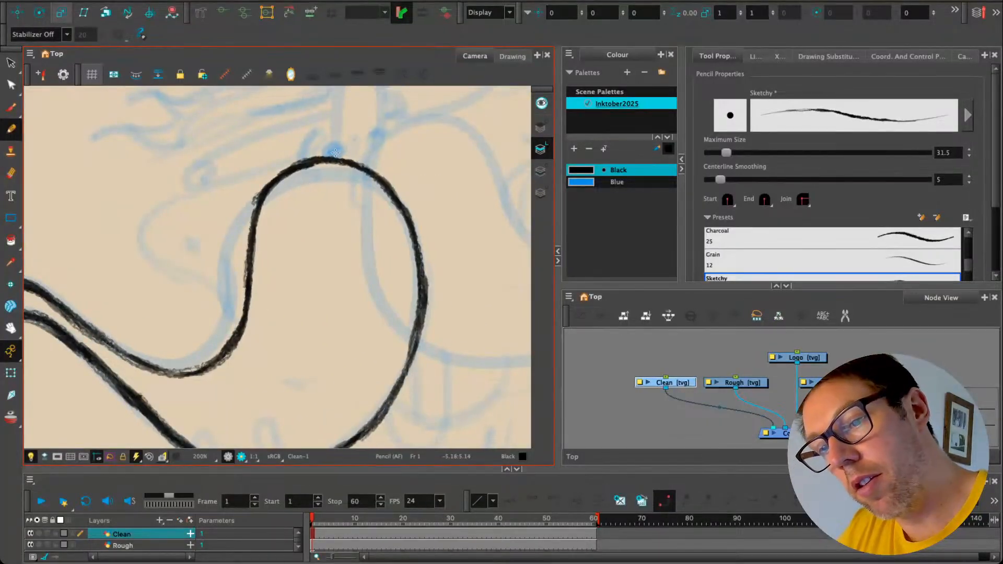
mouse_move(397, 199)
mouse_down()
mouse_move(423, 293)
mouse_move(164, 298)
mouse_up()
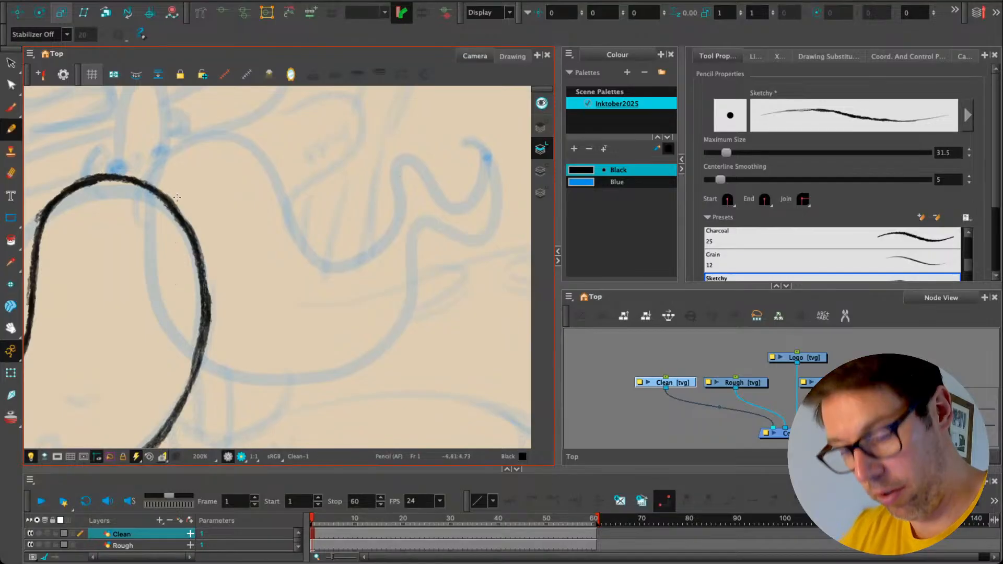
Step: Ink the right moustache half, following its wavy upper contour to the curled tip and its lower edge back to the left half
scroll(170, 223, down, 2)
scroll(170, 223, down, 2)
mouse_move(129, 340)
mouse_down()
mouse_move(415, 326)
mouse_move(163, 326)
mouse_up()
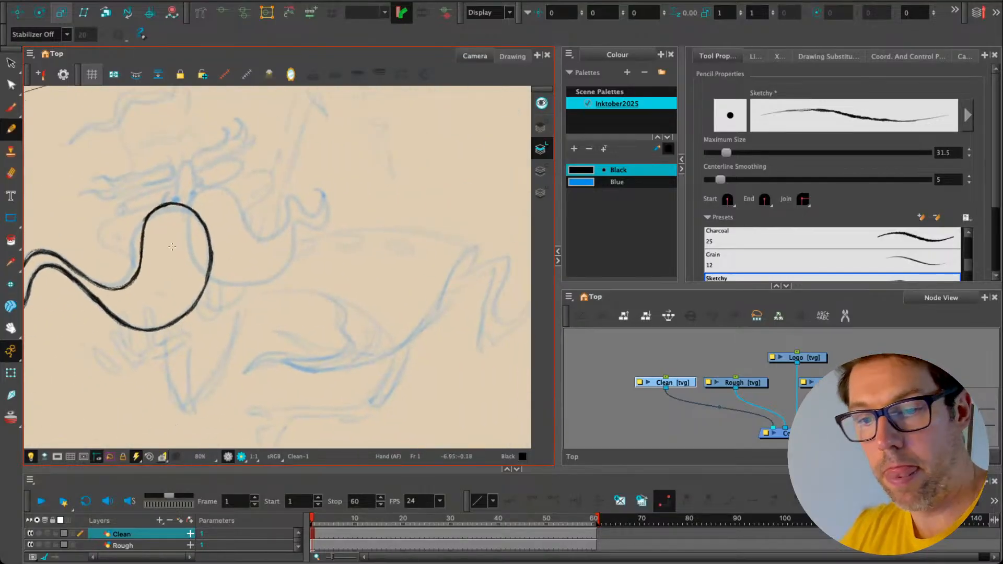
mouse_move(187, 207)
mouse_down()
mouse_move(200, 188)
mouse_move(240, 204)
mouse_move(254, 240)
mouse_move(280, 233)
mouse_move(281, 202)
mouse_move(291, 197)
mouse_move(304, 218)
mouse_move(319, 216)
mouse_move(308, 189)
mouse_up()
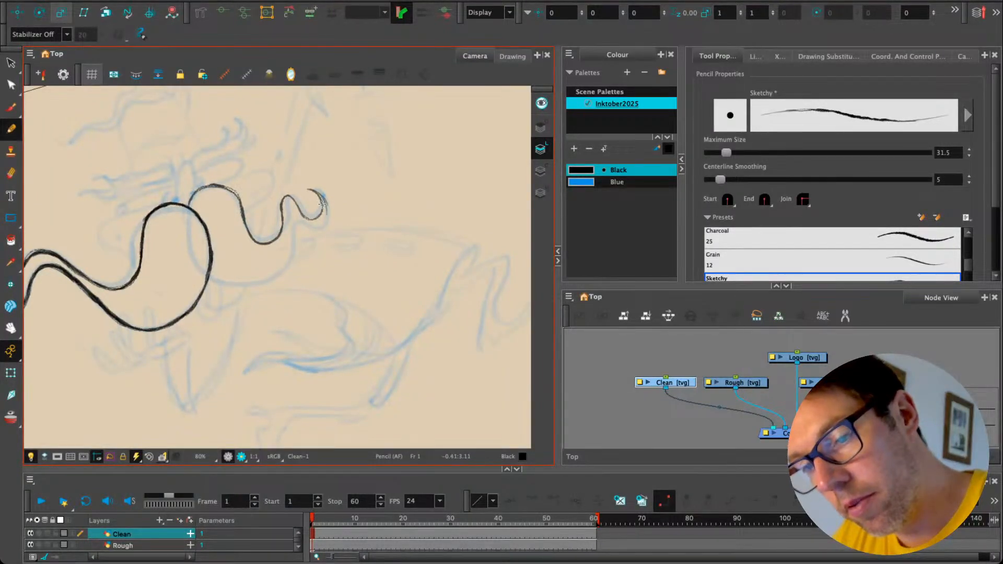
mouse_move(321, 216)
mouse_down()
mouse_move(289, 212)
mouse_move(294, 248)
mouse_move(272, 279)
mouse_move(243, 278)
mouse_move(219, 260)
mouse_move(246, 288)
mouse_move(286, 276)
mouse_move(305, 226)
mouse_up()
key(ctrl+z)
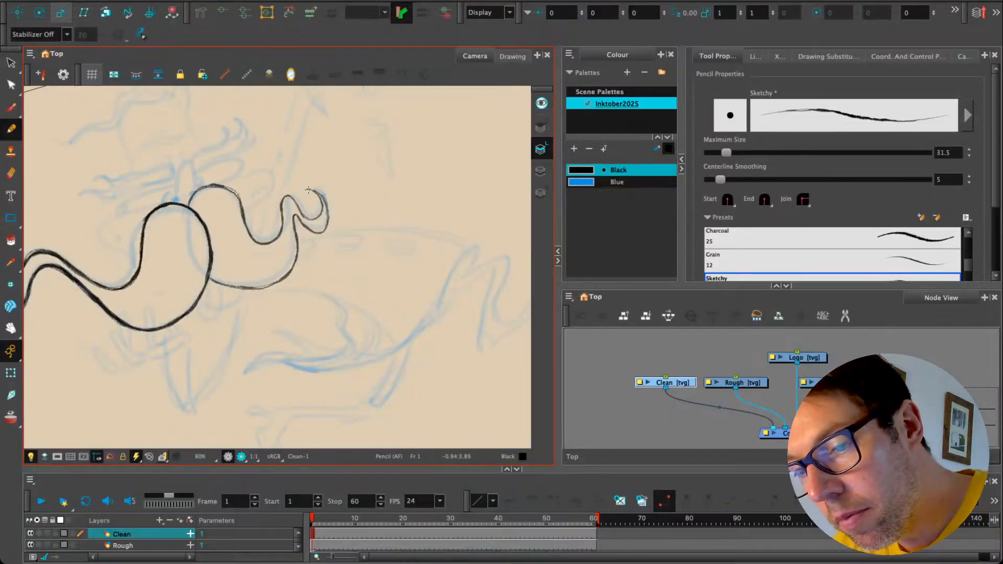
Step: Thicken the right moustache half's curled tip, then build up line weight along the inner wave and lower edge
mouse_move(321, 194)
mouse_down()
mouse_move(323, 231)
mouse_move(305, 228)
mouse_up()
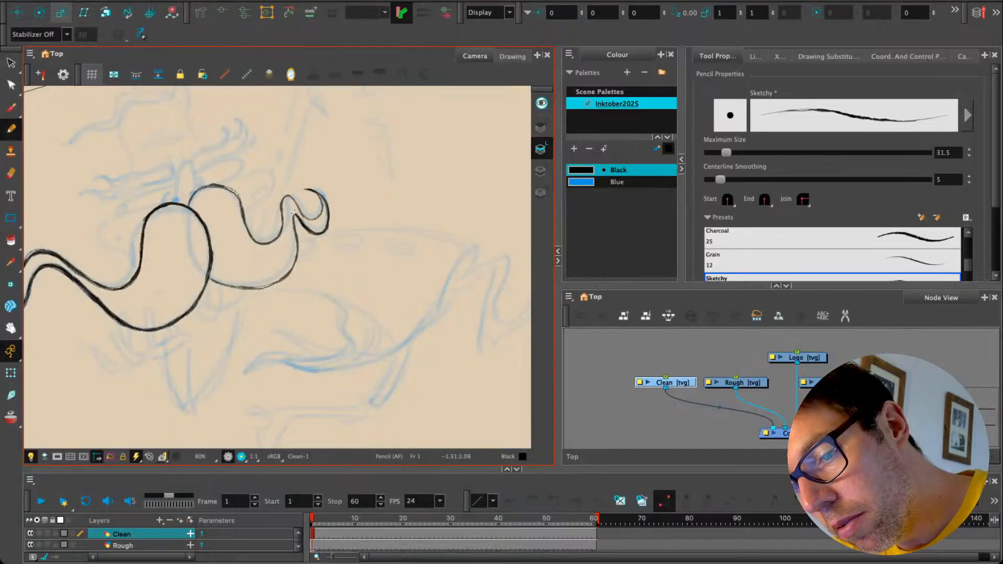
drag(293, 215, 296, 235)
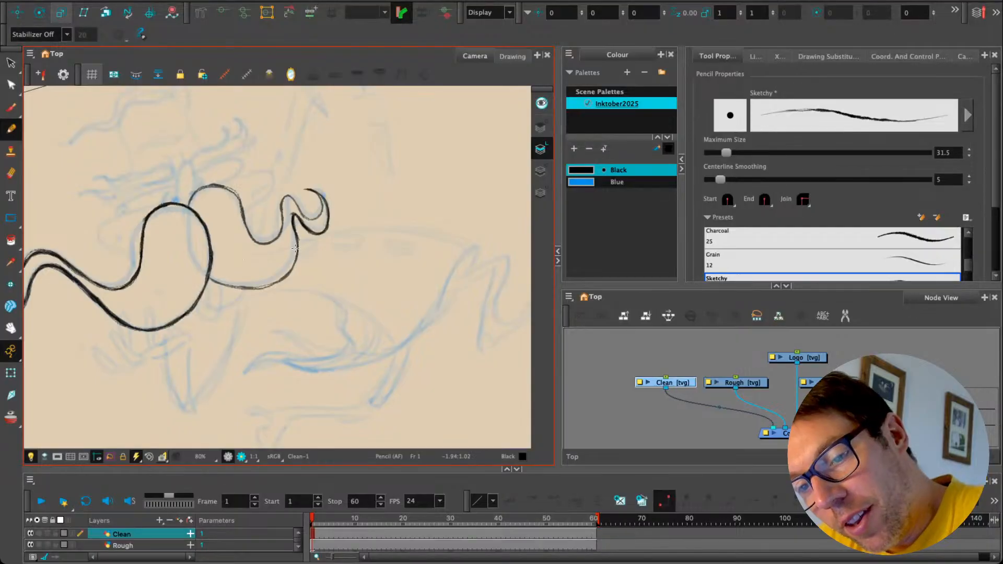
drag(297, 247, 295, 261)
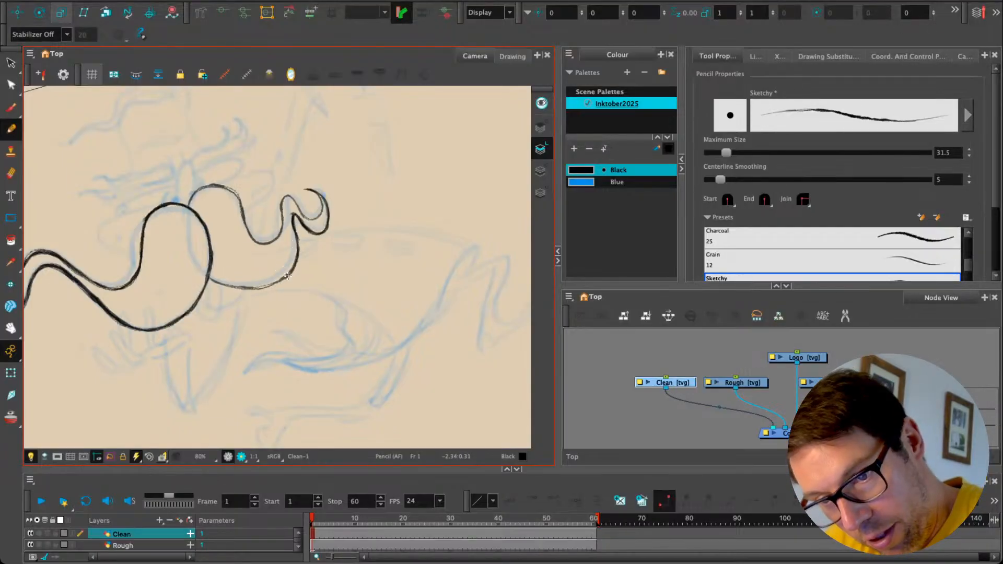
drag(287, 275, 231, 285)
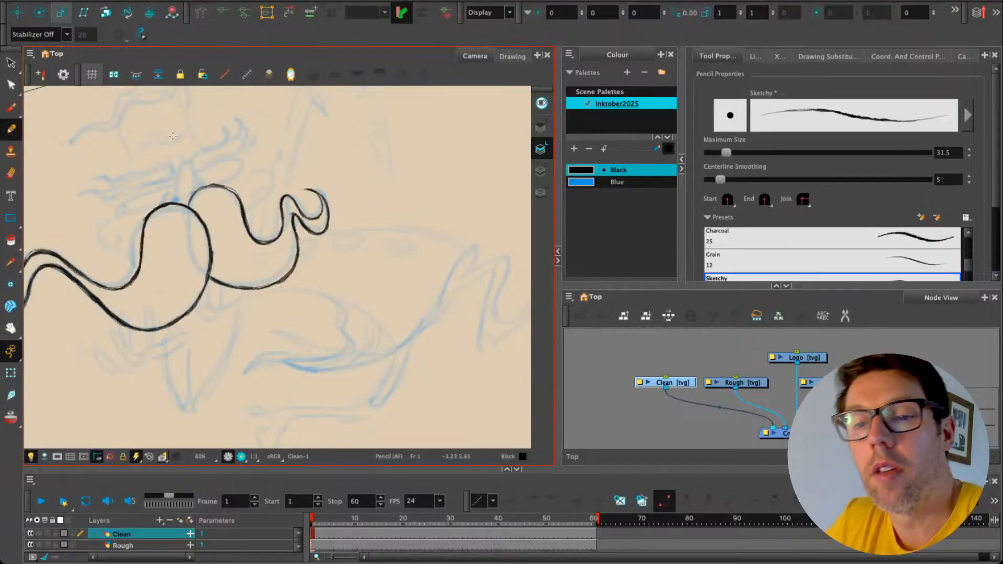
drag(206, 293, 248, 314)
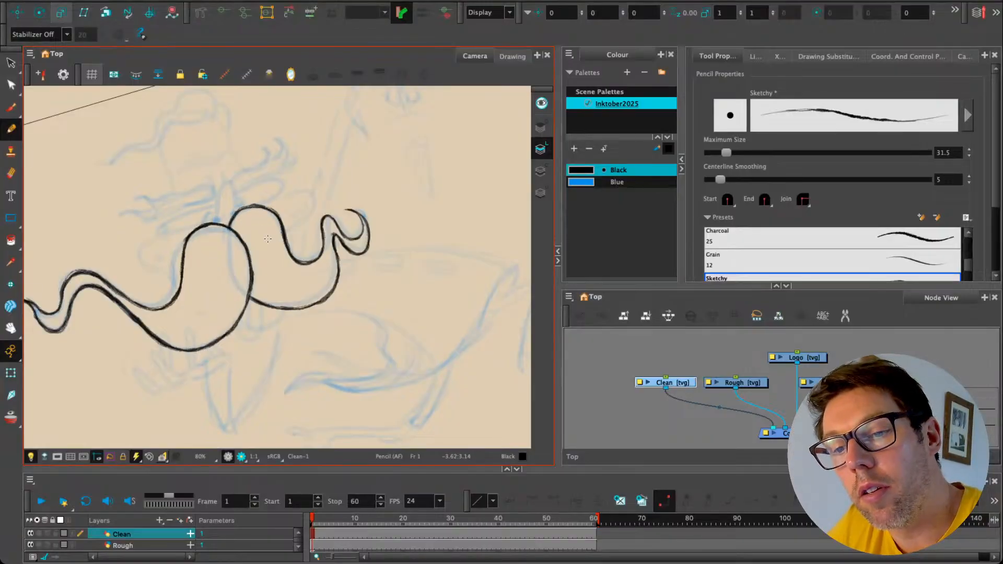
mouse_move(161, 327)
mouse_down()
mouse_move(234, 328)
mouse_move(199, 365)
mouse_move(155, 294)
mouse_move(179, 325)
mouse_up()
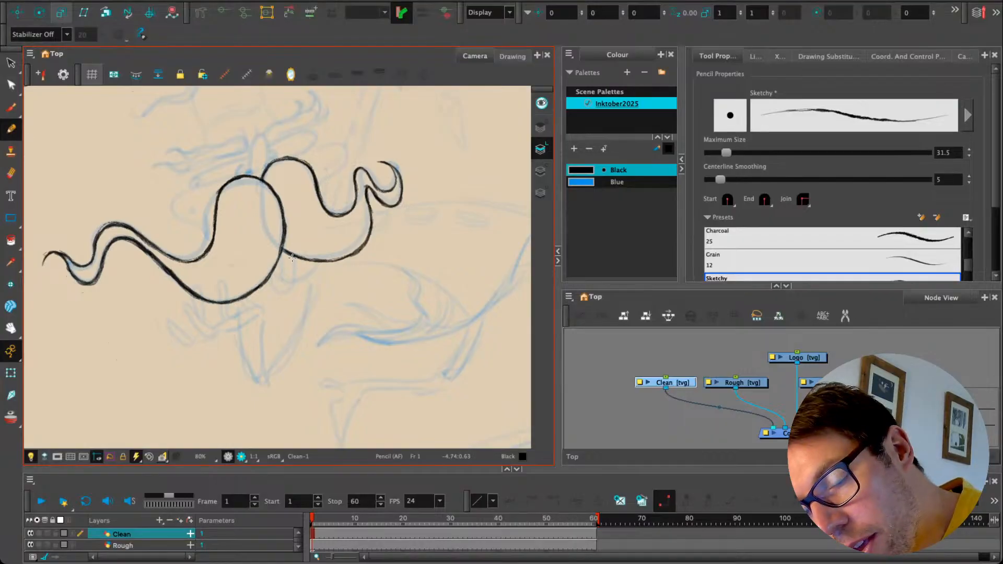
mouse_move(293, 254)
mouse_down()
mouse_move(283, 313)
mouse_move(261, 321)
mouse_move(280, 262)
mouse_up()
mouse_move(201, 305)
mouse_down()
mouse_move(171, 226)
mouse_move(202, 324)
mouse_up()
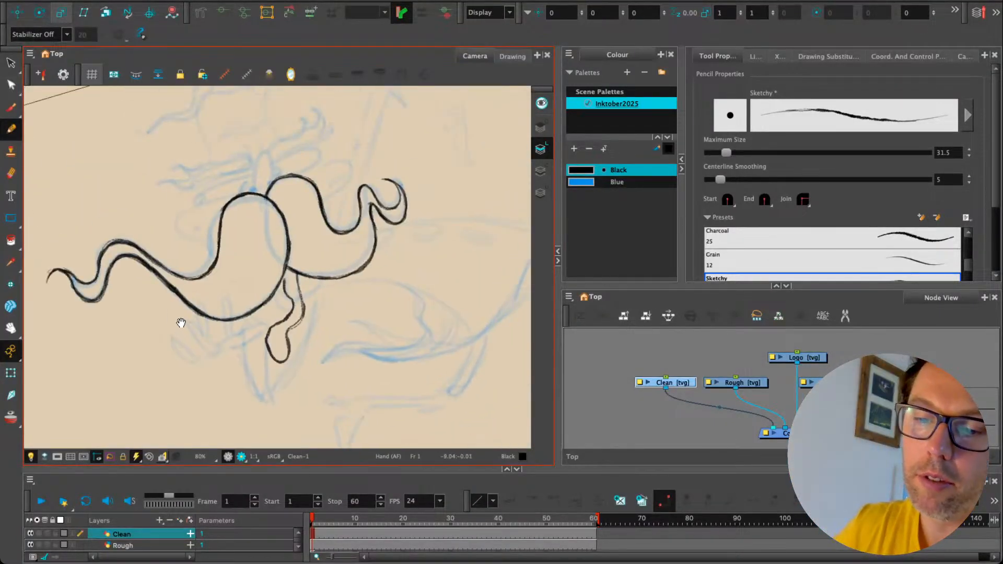
key(ctrl+z)
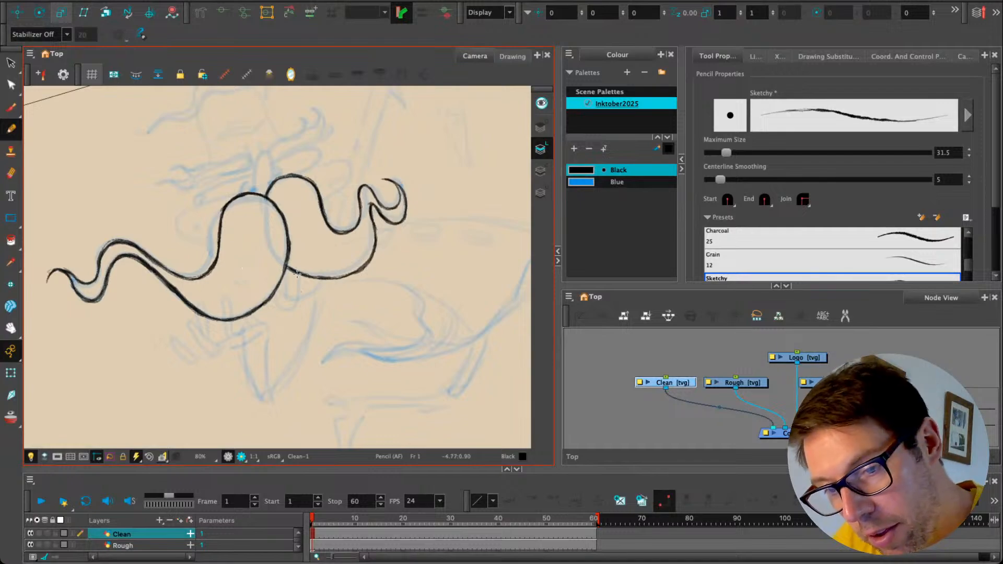
Step: Ink a short tongue-like shape hanging where the two moustache halves meet, add its inner line and thicken its outline
mouse_move(297, 278)
mouse_down()
mouse_move(302, 306)
mouse_move(285, 319)
mouse_up()
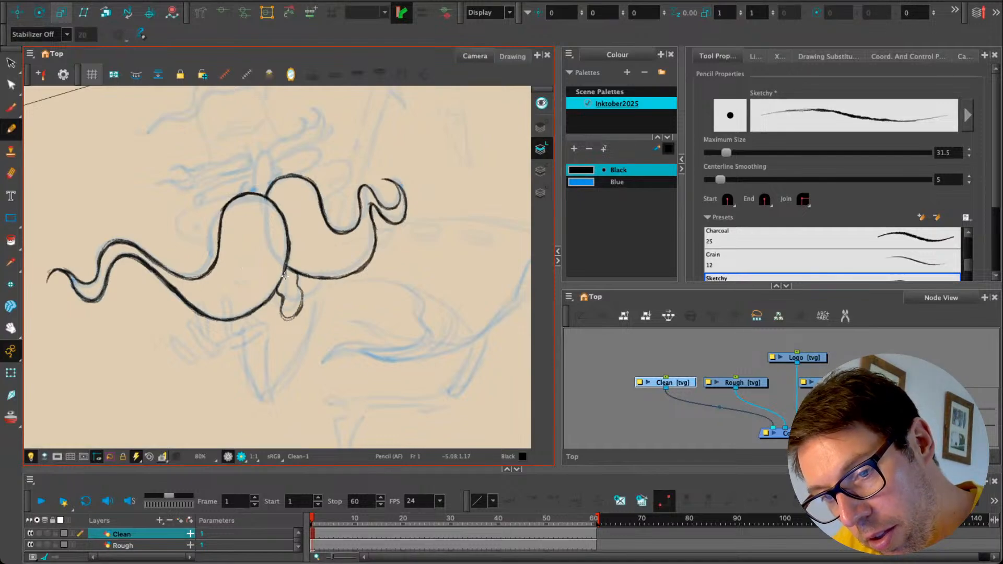
drag(290, 288, 292, 302)
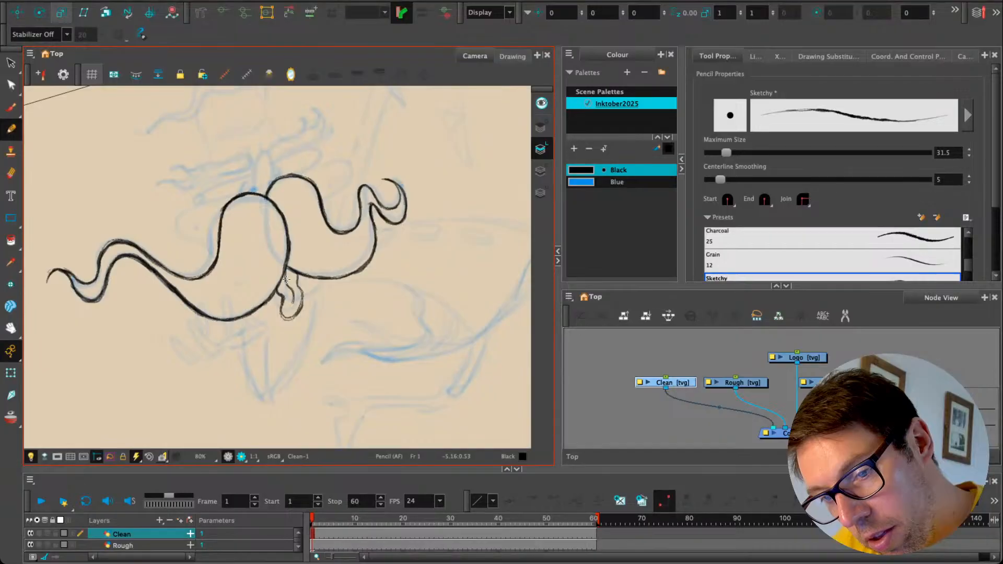
mouse_move(298, 286)
mouse_down()
mouse_move(302, 309)
mouse_move(288, 317)
mouse_move(281, 307)
mouse_move(290, 318)
mouse_up()
drag(297, 284, 303, 298)
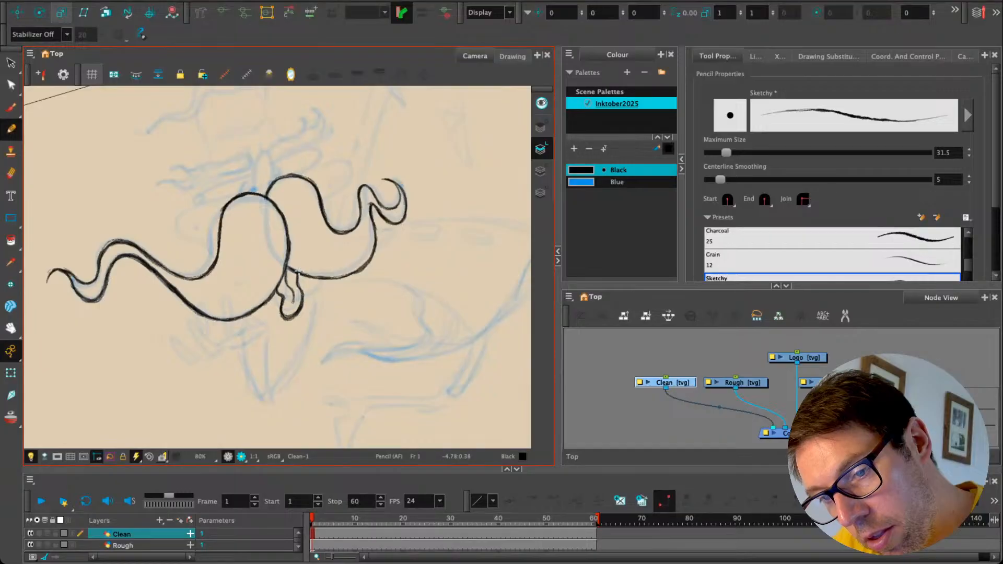
Step: Ink the nose above the meeting point of the moustache halves with a small curved nostril and a narrow upright bridge
drag(216, 240, 253, 327)
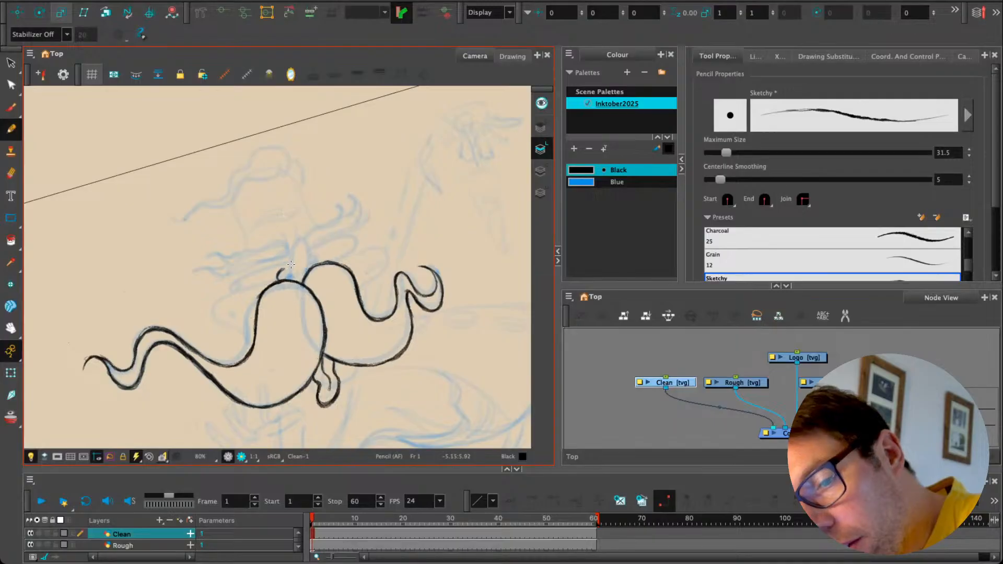
drag(305, 240, 309, 263)
key(ctrl+z)
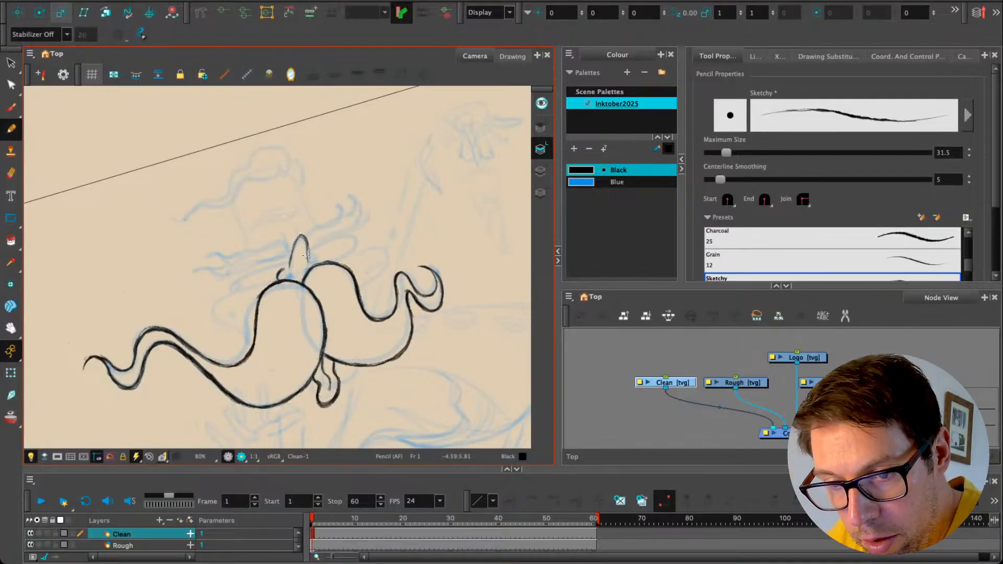
key(ctrl+z)
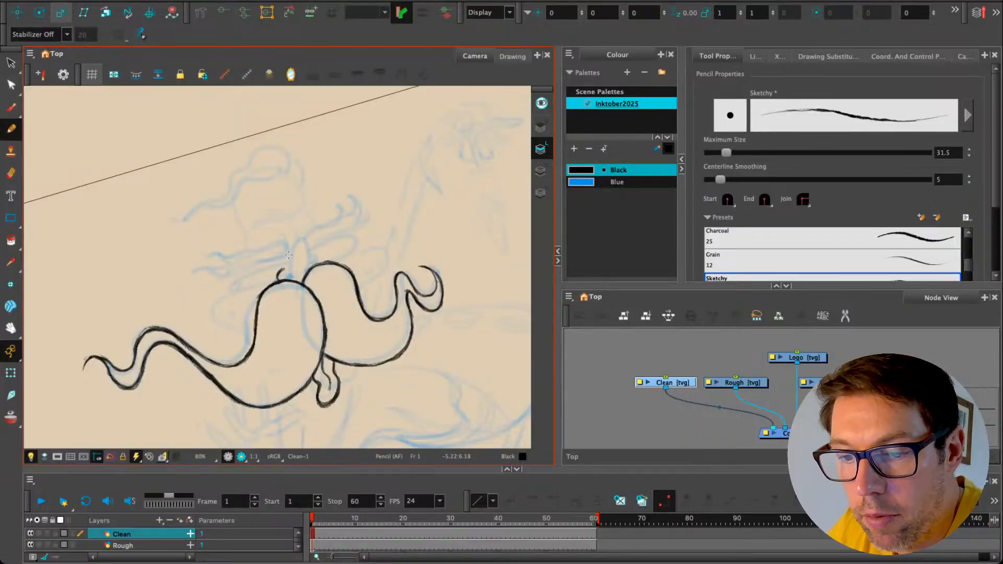
mouse_move(297, 256)
mouse_down()
mouse_move(309, 245)
mouse_move(308, 263)
mouse_move(295, 258)
mouse_up()
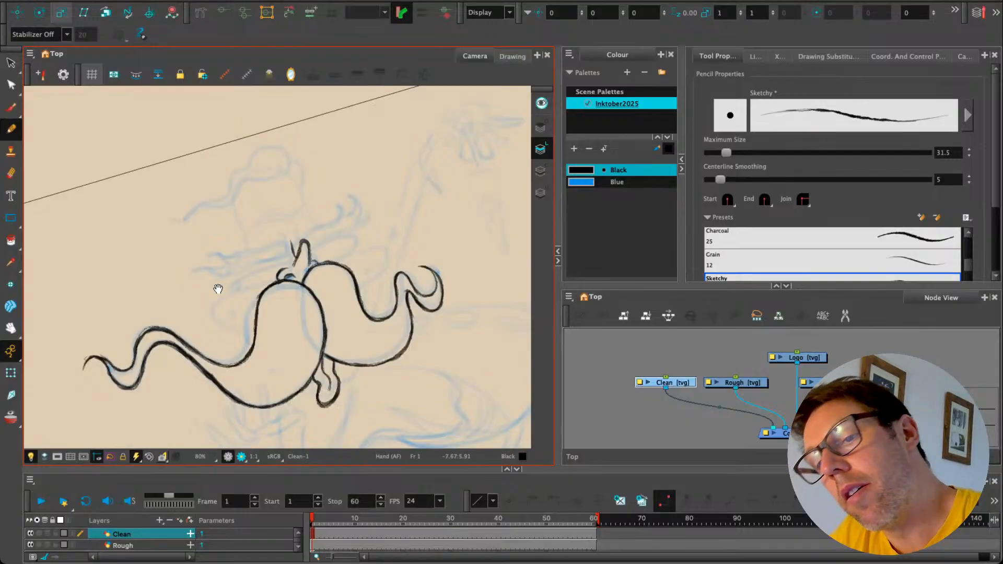
Step: Ink the rounded cheeks behind both moustache halves and the two elongated eyes with dark pupils above them
scroll(217, 287, left, 3)
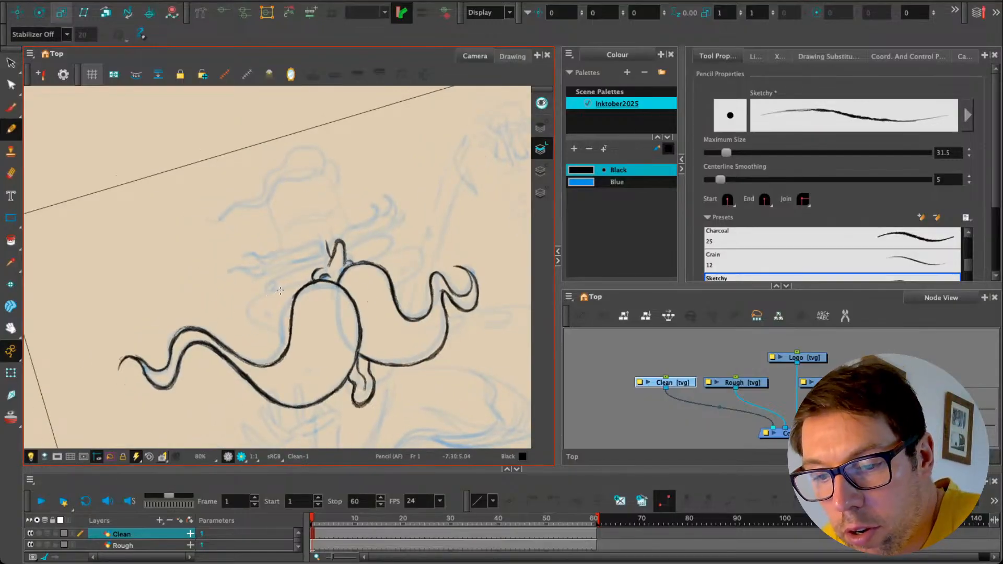
mouse_move(305, 282)
mouse_down()
mouse_move(246, 312)
mouse_move(286, 347)
mouse_move(247, 317)
mouse_move(287, 288)
mouse_up()
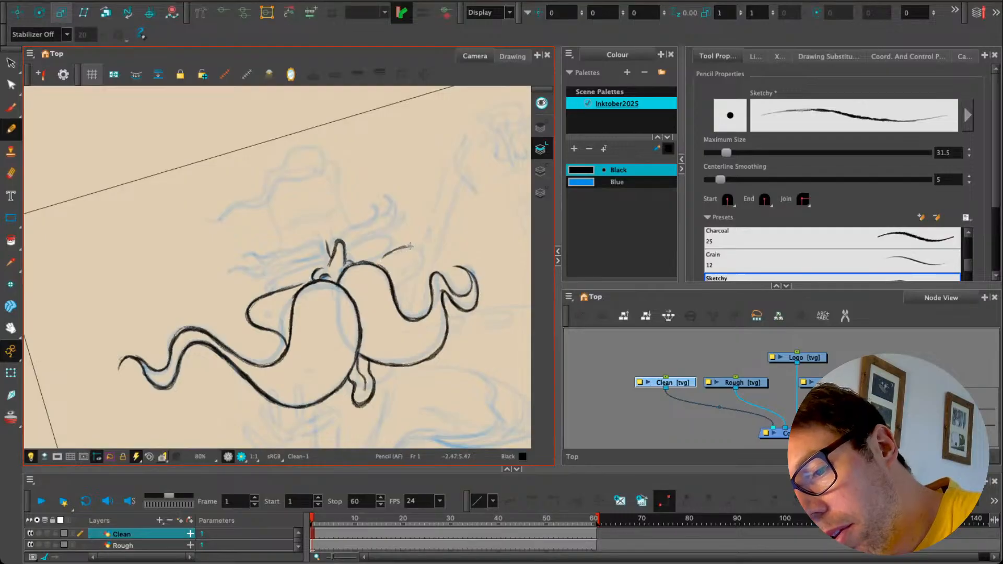
mouse_move(410, 246)
mouse_down()
mouse_move(420, 272)
mouse_move(395, 303)
mouse_move(423, 261)
mouse_move(383, 258)
mouse_move(406, 248)
mouse_up()
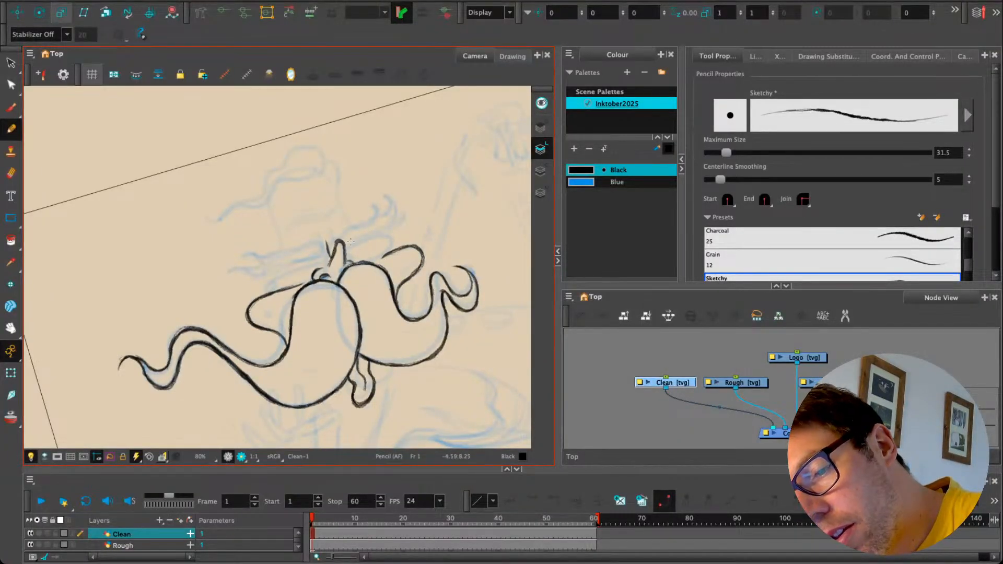
mouse_move(345, 248)
mouse_down()
mouse_move(378, 236)
mouse_move(393, 245)
mouse_move(371, 261)
mouse_move(393, 240)
mouse_up()
mouse_move(364, 239)
mouse_down()
mouse_move(273, 277)
mouse_move(264, 293)
mouse_move(325, 260)
mouse_move(276, 276)
mouse_move(264, 293)
mouse_move(379, 235)
mouse_move(364, 238)
mouse_move(384, 237)
mouse_move(391, 256)
mouse_move(383, 240)
mouse_move(350, 247)
mouse_move(355, 262)
mouse_move(347, 254)
mouse_move(382, 239)
mouse_move(356, 261)
mouse_up()
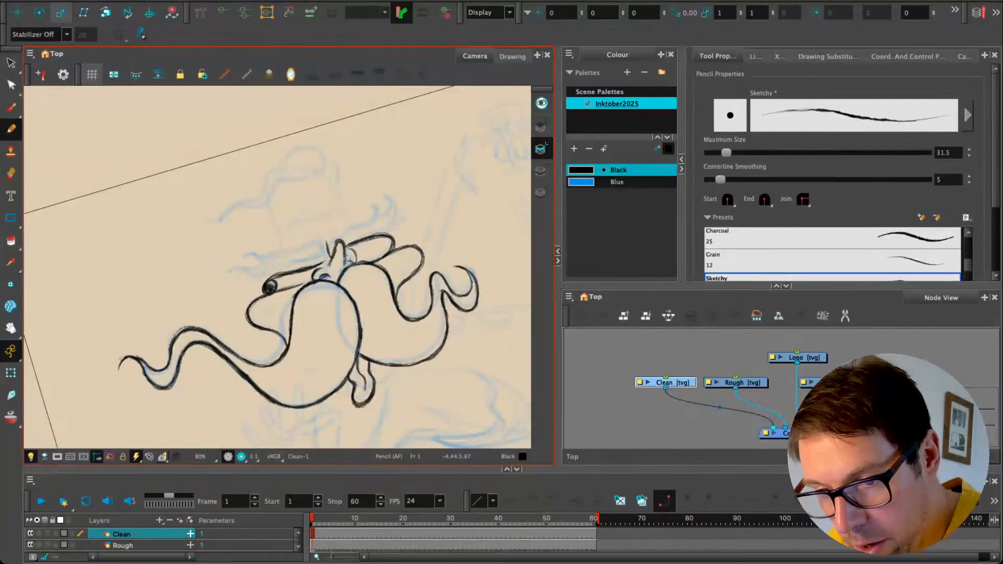
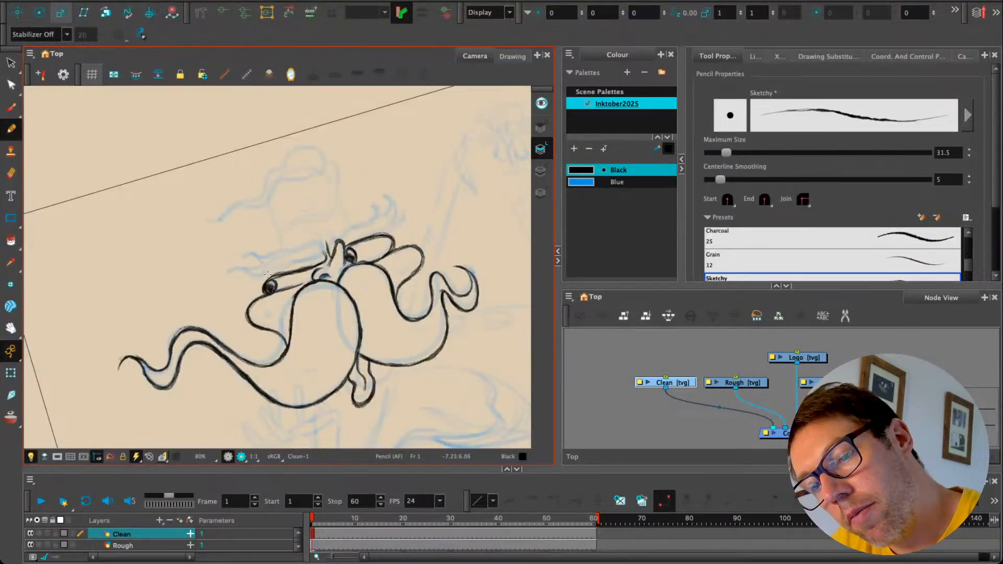
Step: Ink the left eyebrow over the rough with wavy contours and pointed outer tips, redrawing its upper contour until it fits
mouse_move(269, 276)
mouse_down()
mouse_move(235, 271)
mouse_move(266, 265)
mouse_up()
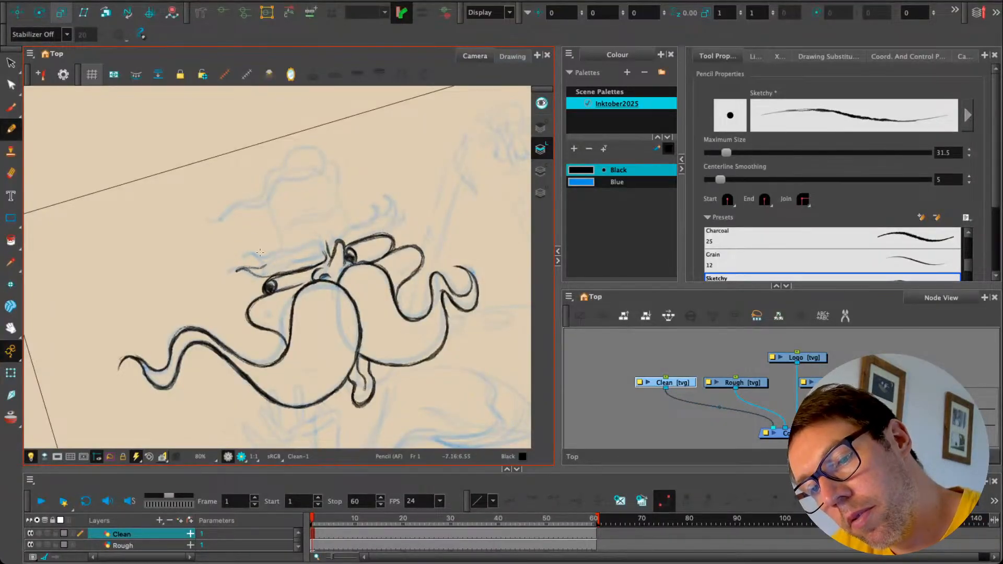
drag(322, 251, 245, 254)
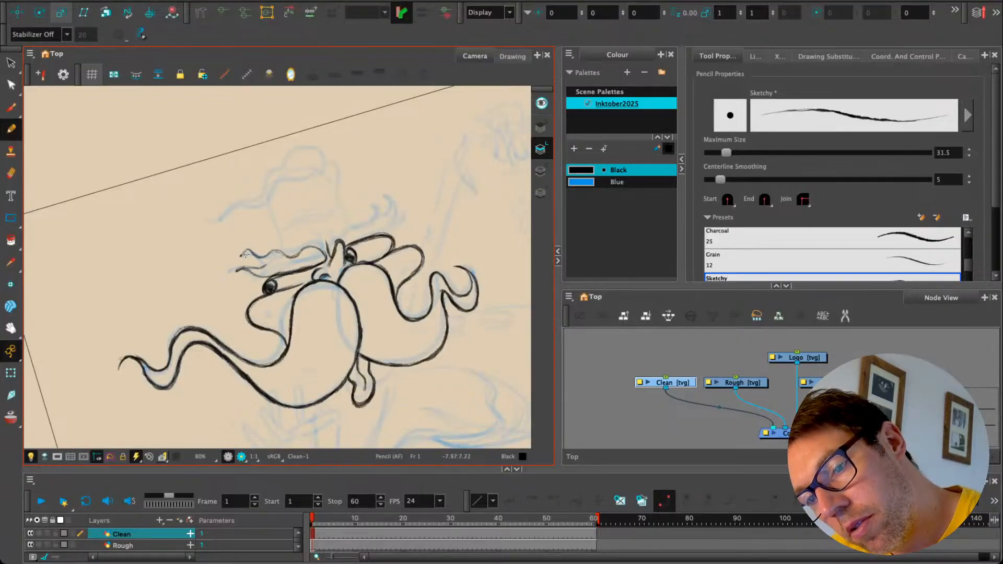
key(ctrl+z)
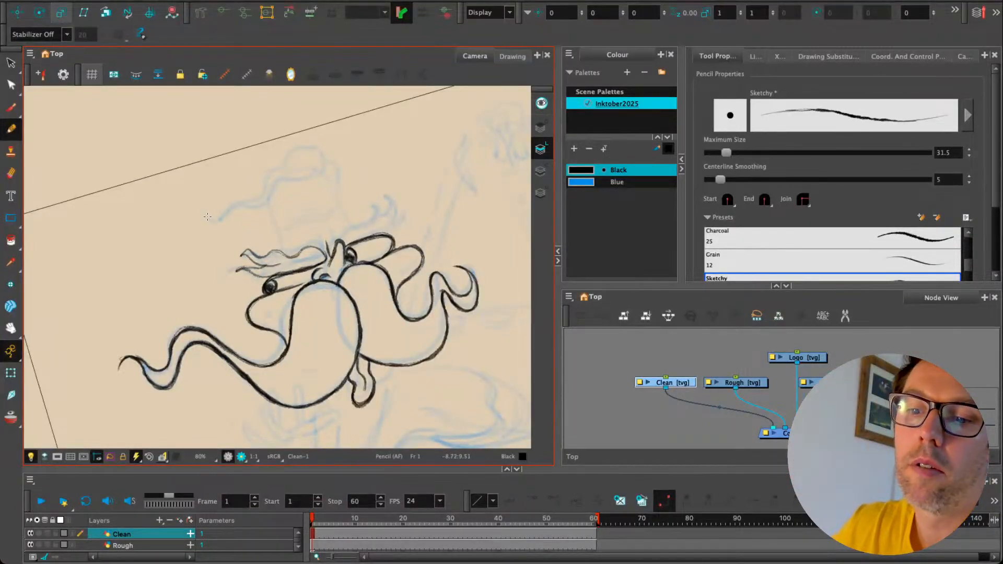
mouse_move(269, 262)
mouse_down()
mouse_move(242, 261)
mouse_move(309, 249)
mouse_up()
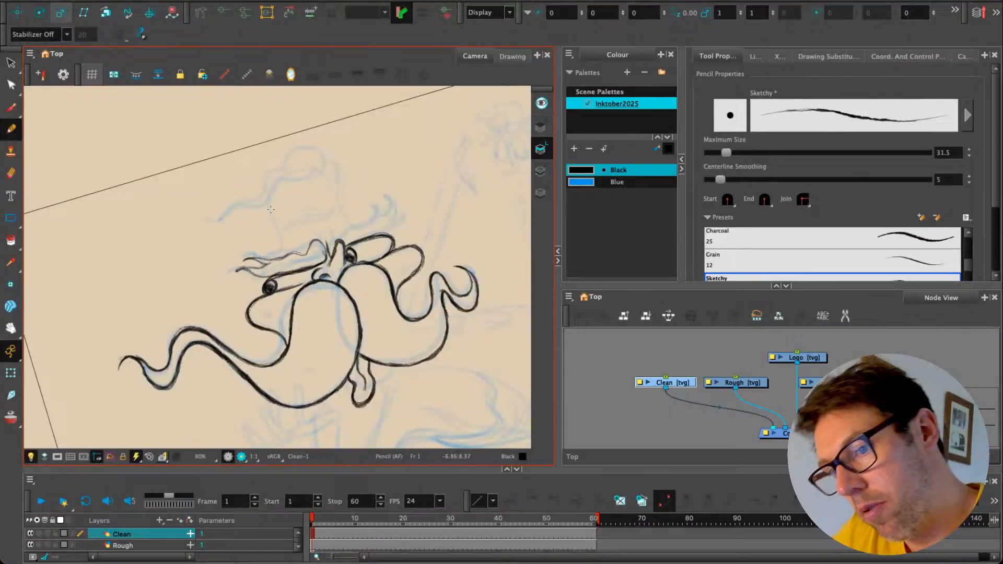
key(ctrl+z)
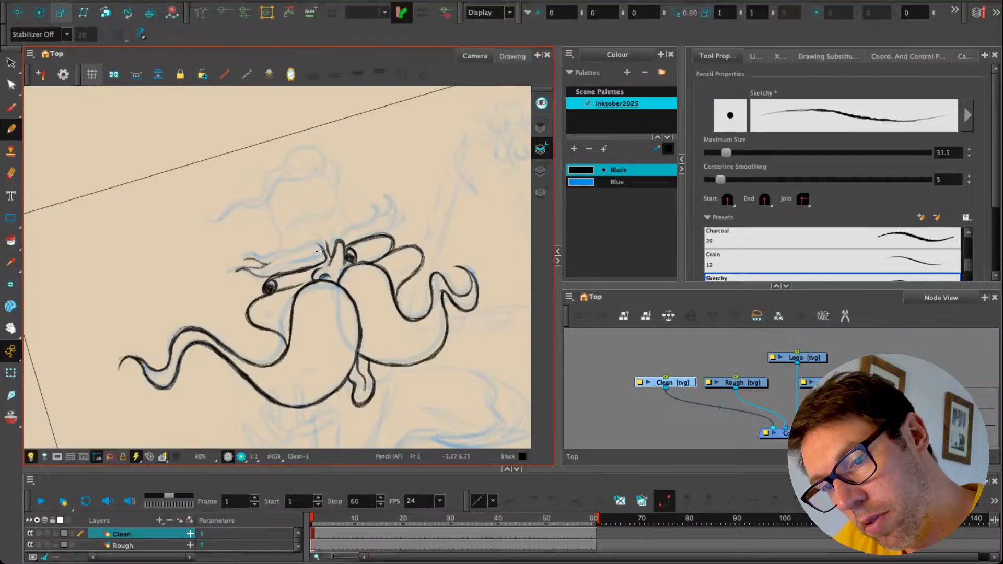
mouse_move(303, 253)
mouse_down()
mouse_move(242, 260)
mouse_move(295, 257)
mouse_move(262, 254)
mouse_move(318, 243)
mouse_move(281, 251)
mouse_move(318, 245)
mouse_move(320, 254)
mouse_move(246, 271)
mouse_move(273, 276)
mouse_up()
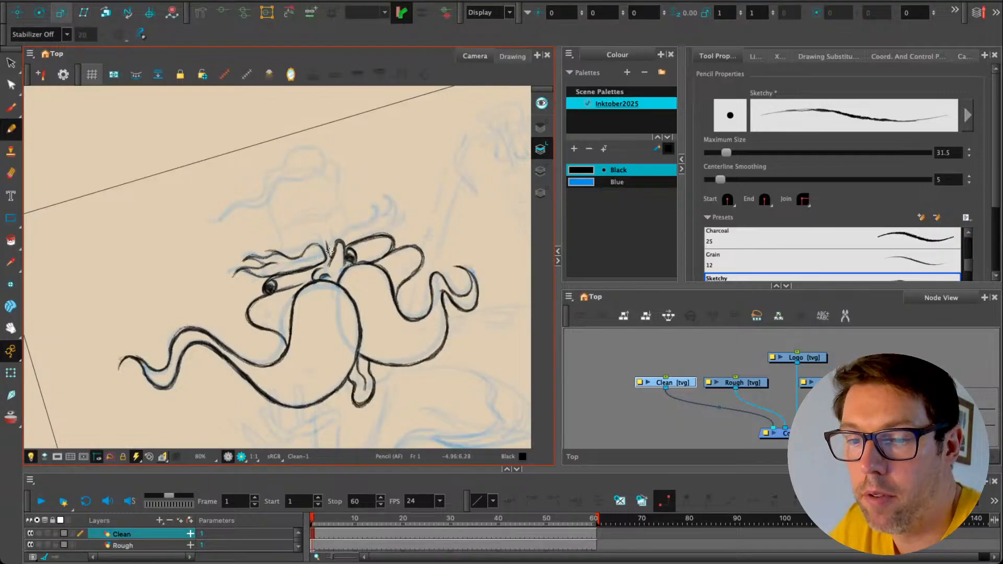
drag(334, 241, 375, 209)
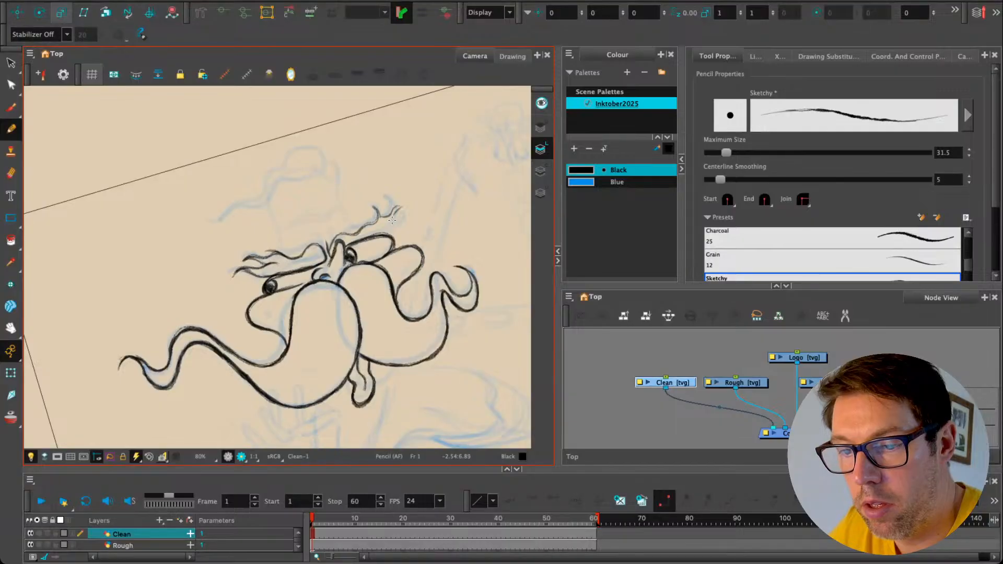
drag(392, 220, 401, 219)
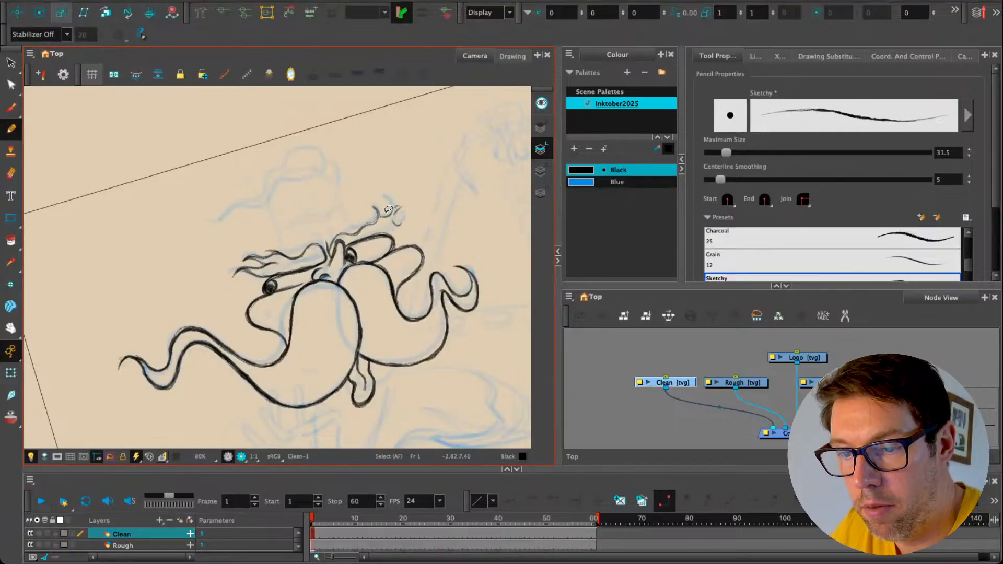
mouse_move(393, 211)
mouse_down()
mouse_move(402, 208)
mouse_move(376, 233)
mouse_move(398, 225)
mouse_up()
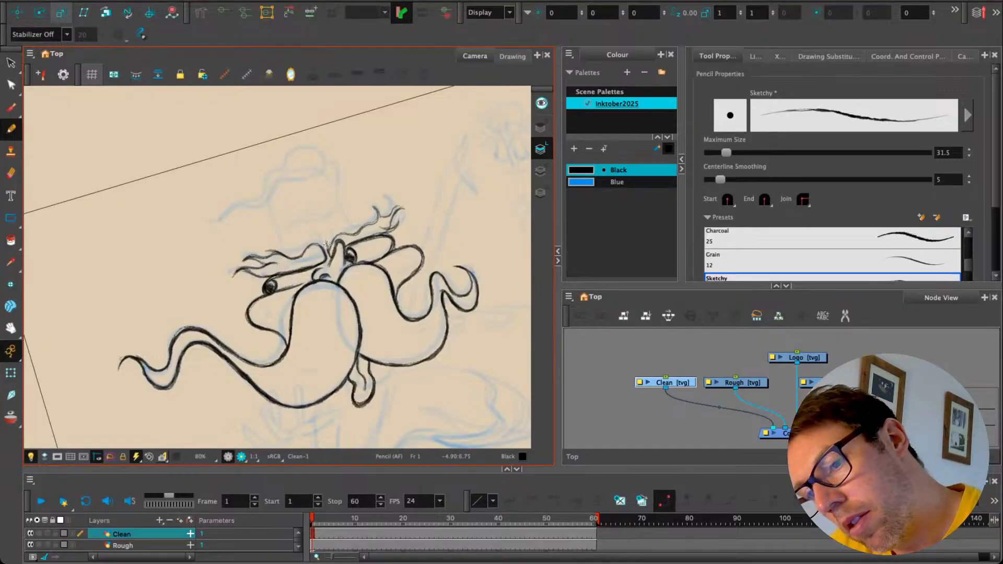
key(super)
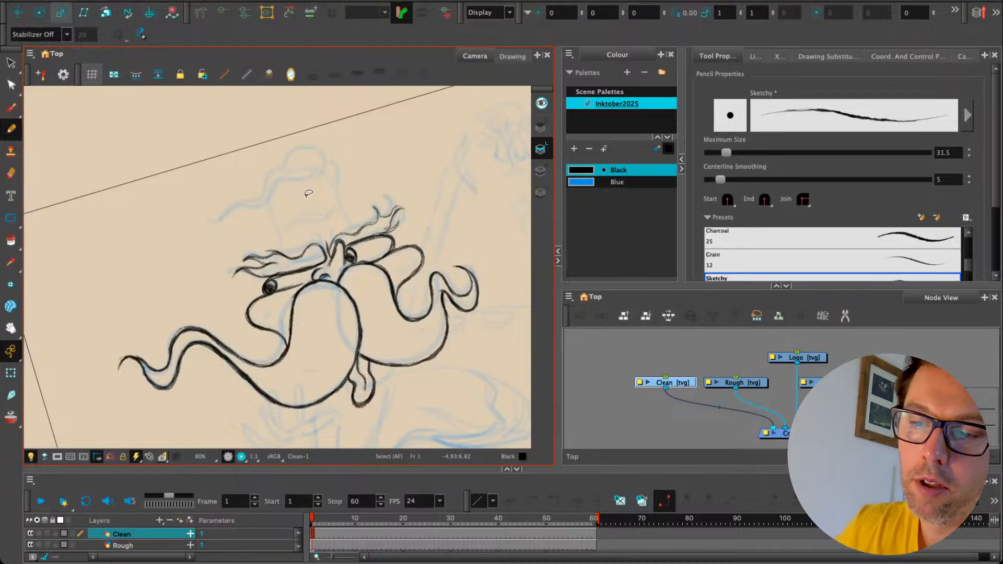
key(super+z)
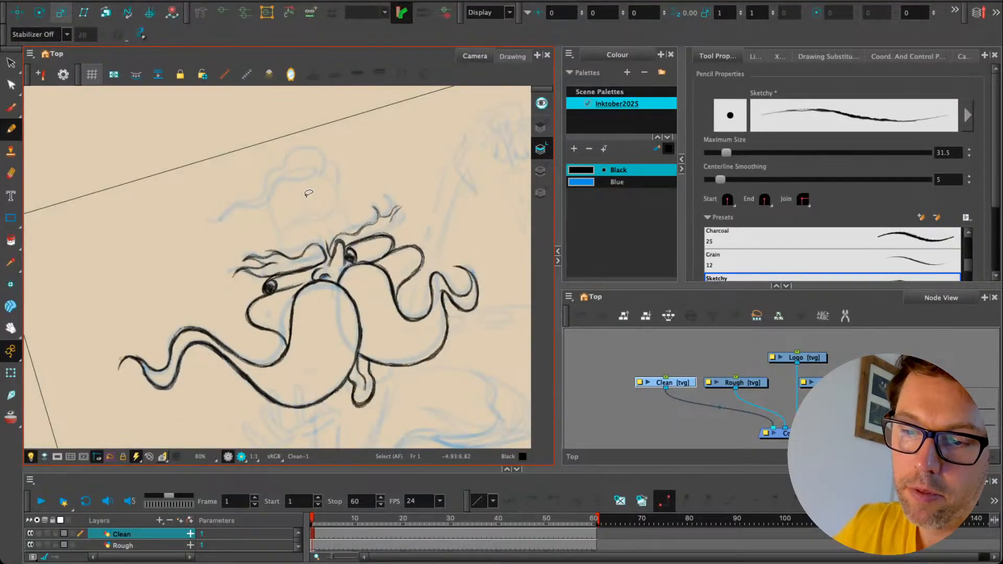
key(super+z)
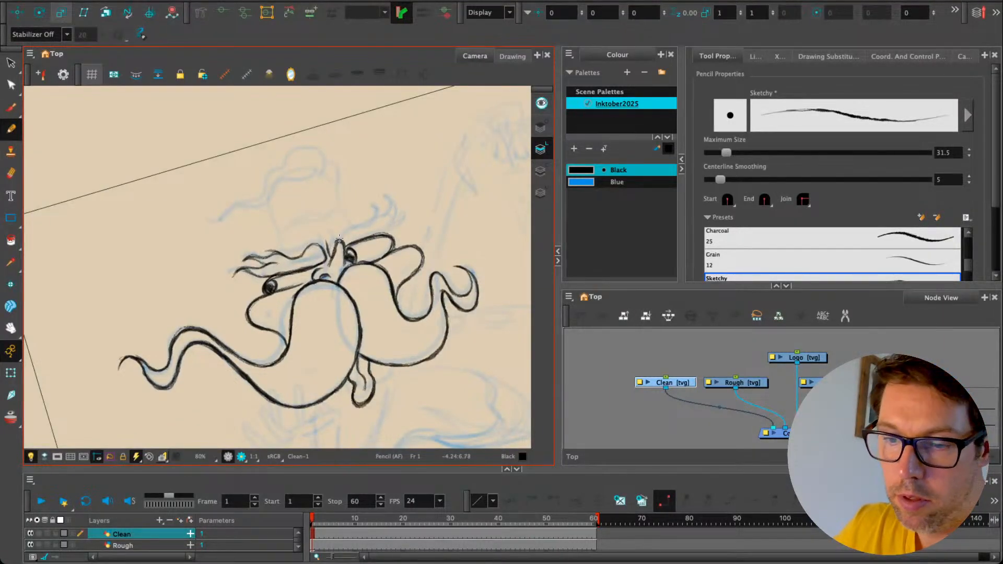
Step: Ink the right eyebrow with wavy contours and forked outer tips, and add frown lines between the brows and creases on the forehead
mouse_move(329, 248)
mouse_down()
mouse_move(380, 223)
mouse_move(390, 203)
mouse_move(387, 223)
mouse_move(406, 217)
mouse_move(383, 234)
mouse_up()
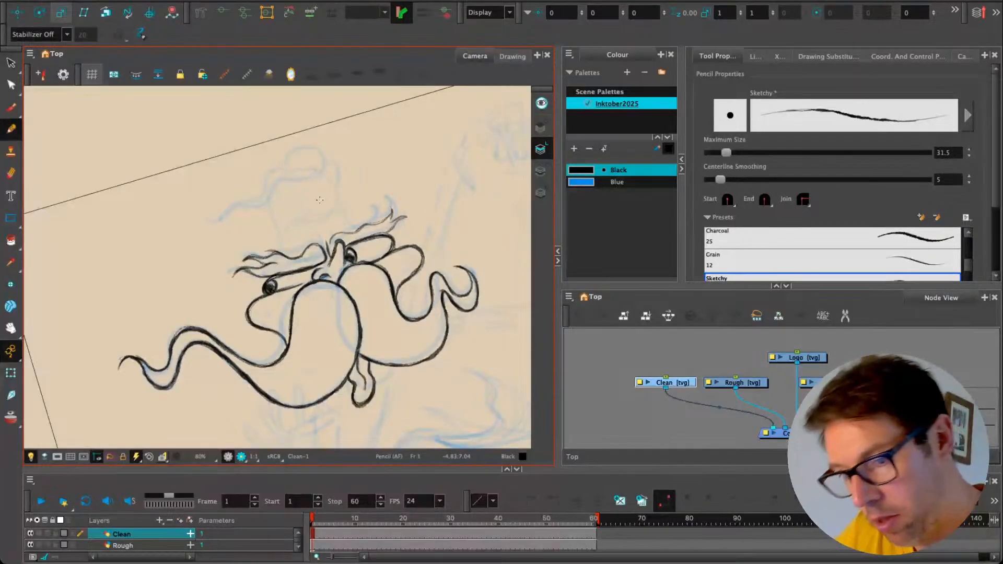
mouse_move(342, 235)
mouse_down()
mouse_move(392, 208)
mouse_move(406, 215)
mouse_move(380, 236)
mouse_up()
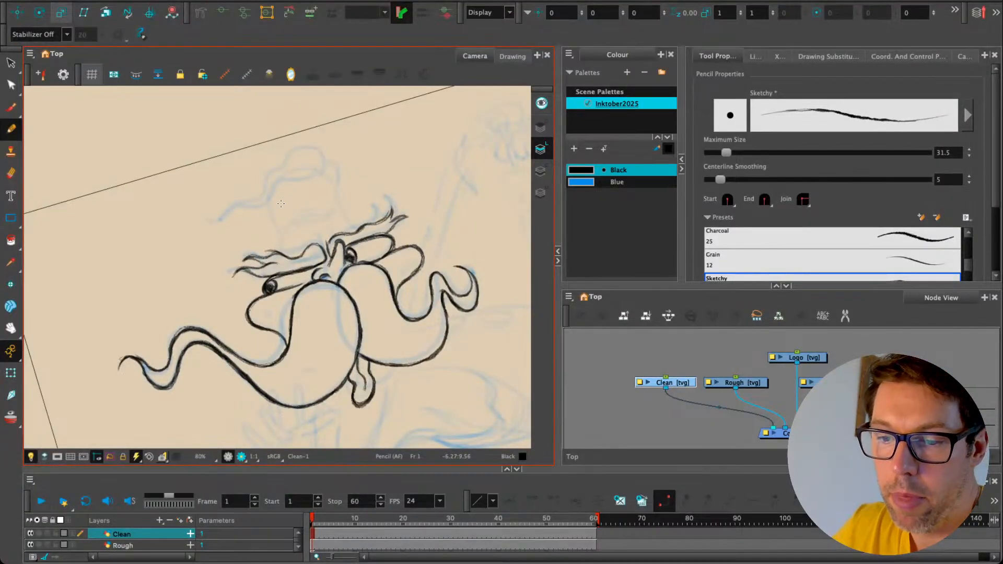
mouse_move(327, 251)
mouse_down()
mouse_move(325, 219)
mouse_move(339, 210)
mouse_move(293, 226)
mouse_move(322, 215)
mouse_up()
key(ctrl+z)
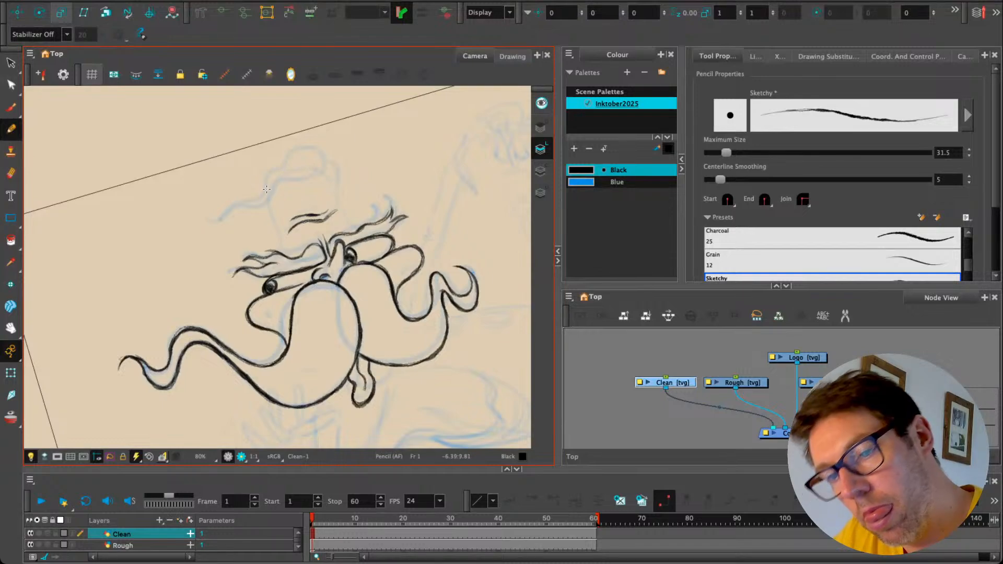
Step: Ink both sides of the tall narrow head from the hairline down to the eyebrows, following the rough
drag(268, 205, 280, 251)
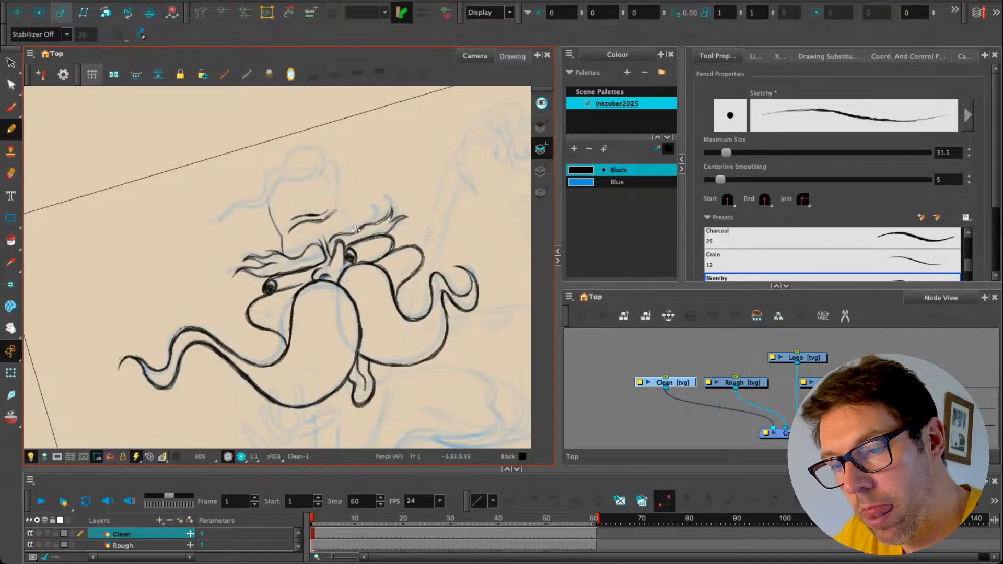
mouse_move(345, 224)
mouse_down()
mouse_move(323, 172)
mouse_move(359, 230)
mouse_up()
drag(269, 204, 285, 261)
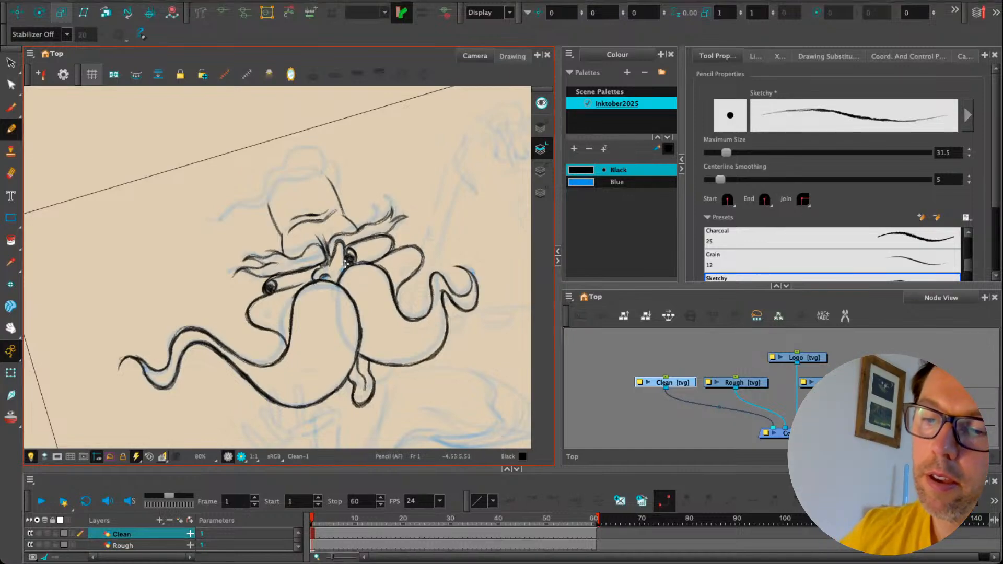
key(s)
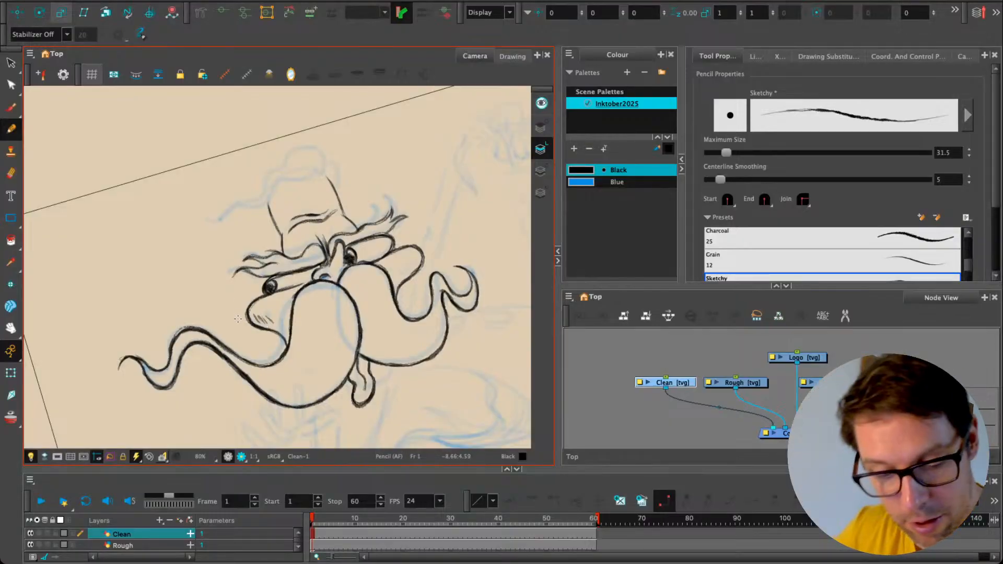
key(ctrl+z)
key(ctrl+z)
key(ctrl+z)
key(ctrl+z)
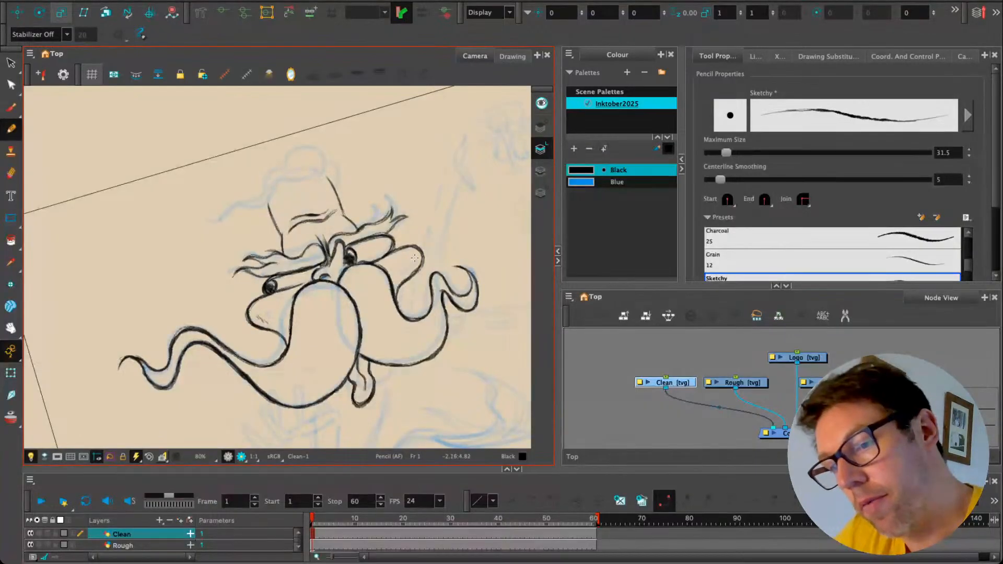
drag(418, 255, 408, 271)
drag(409, 266, 403, 278)
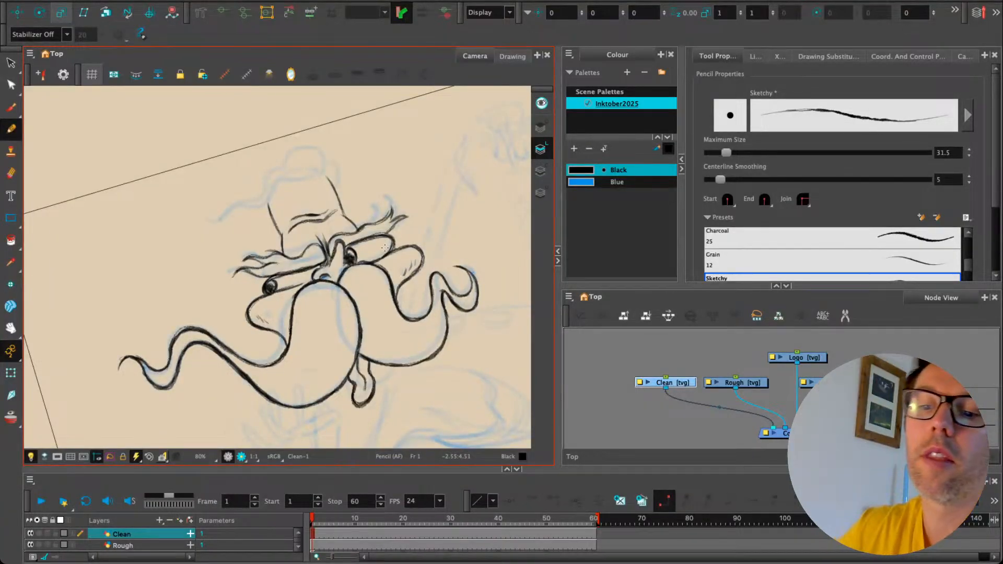
key(ctrl+z)
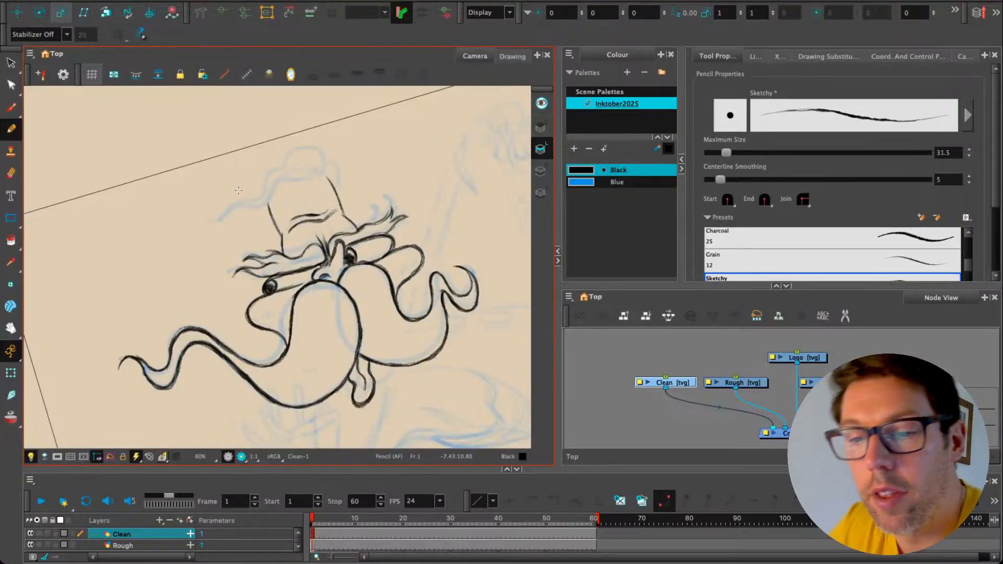
Step: Ink the hair quiff with a rounded curl on top of the head and a wavy pointed strand sweeping out to the left
drag(245, 188, 263, 213)
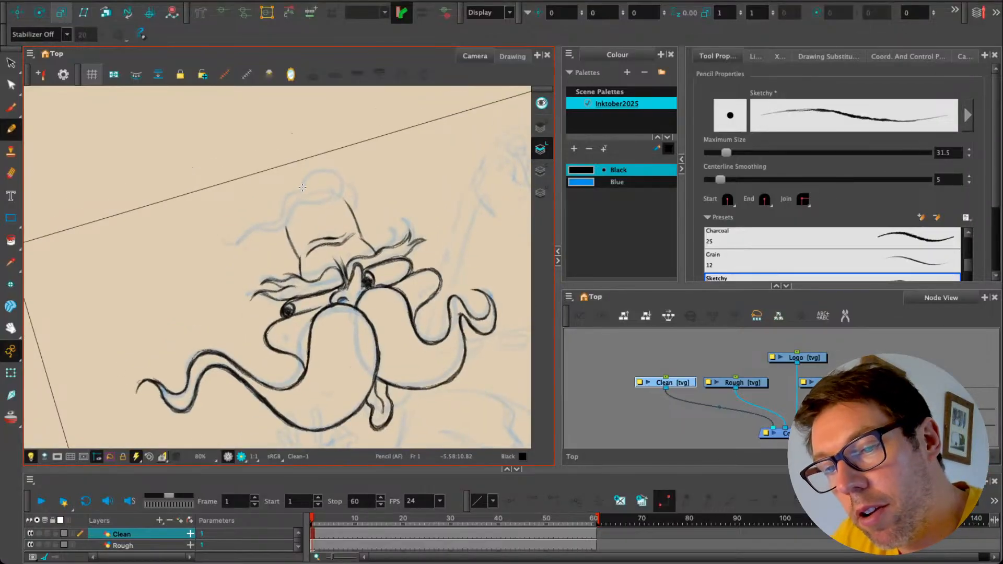
mouse_move(303, 187)
mouse_down()
mouse_move(324, 171)
mouse_move(337, 175)
mouse_move(333, 194)
mouse_move(342, 189)
mouse_move(301, 201)
mouse_move(324, 202)
mouse_move(277, 197)
mouse_move(307, 202)
mouse_move(335, 188)
mouse_move(326, 206)
mouse_move(298, 203)
mouse_move(312, 206)
mouse_move(257, 231)
mouse_up()
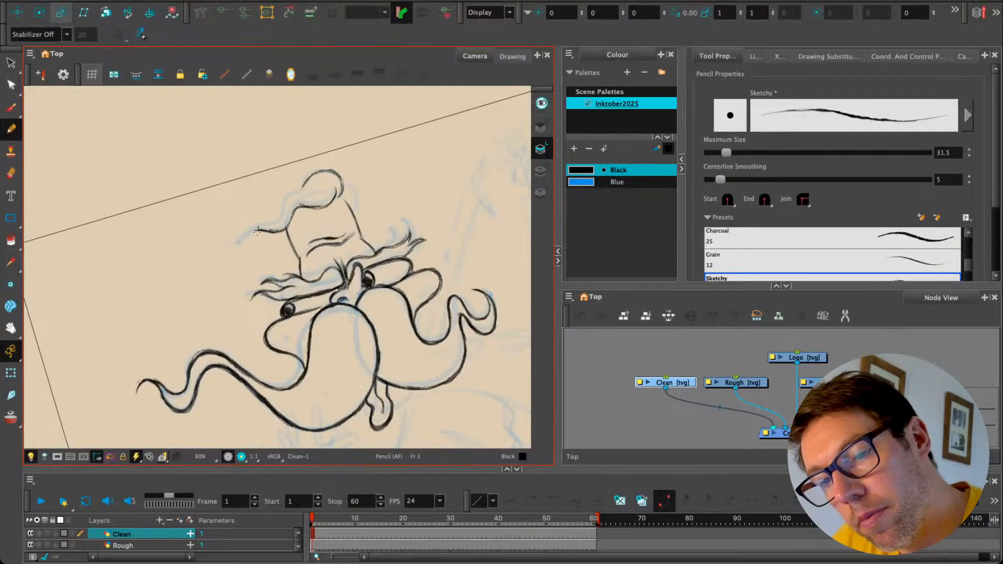
key(super+z)
key(super+z)
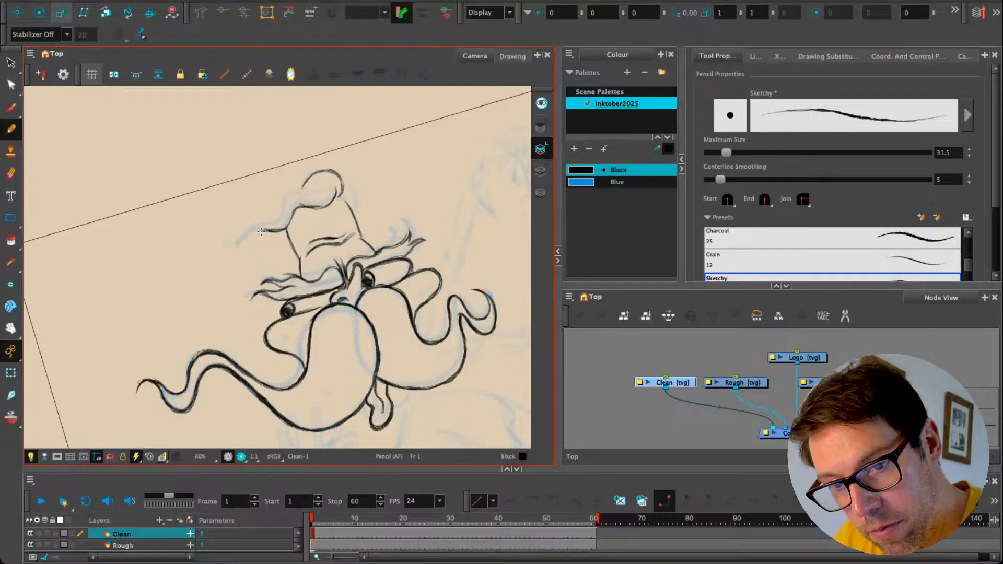
mouse_move(271, 229)
mouse_down()
mouse_move(234, 243)
mouse_move(224, 237)
mouse_up()
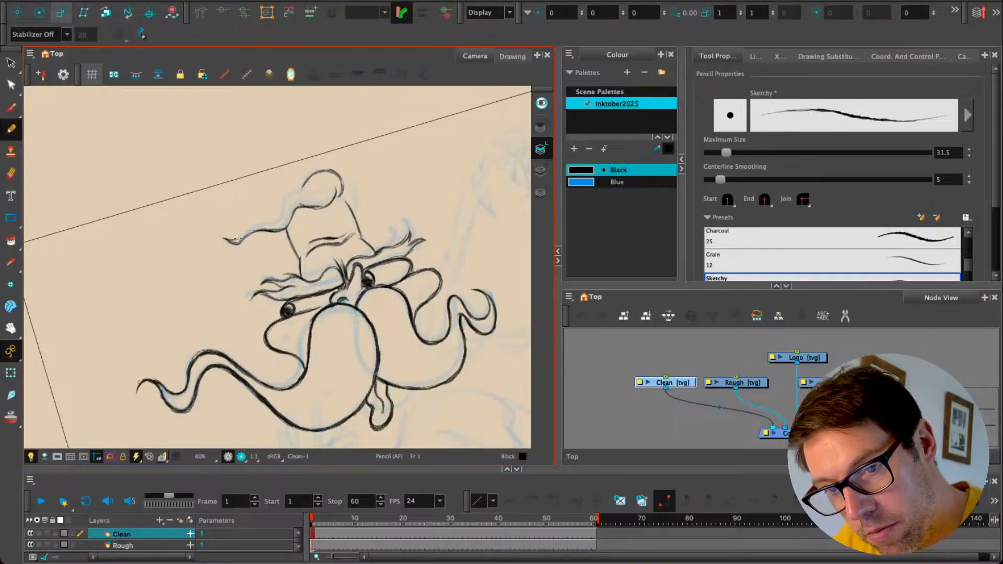
mouse_move(235, 239)
mouse_down()
mouse_move(271, 226)
mouse_move(285, 202)
mouse_up()
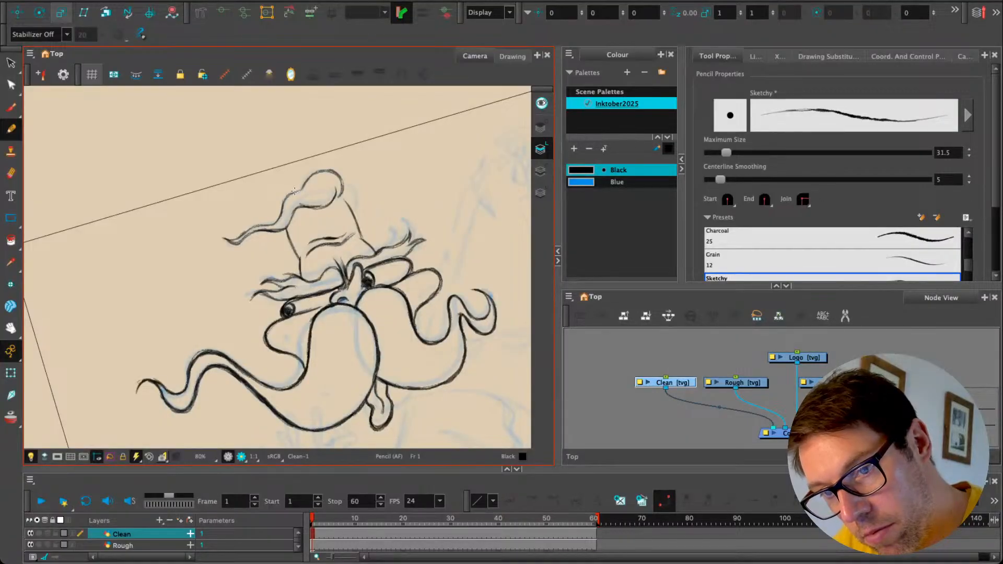
mouse_move(278, 220)
mouse_down()
mouse_move(272, 221)
mouse_move(213, 244)
mouse_move(280, 231)
mouse_move(257, 239)
mouse_move(275, 233)
mouse_move(261, 222)
mouse_move(270, 221)
mouse_move(236, 237)
mouse_up()
key(ctrl+z)
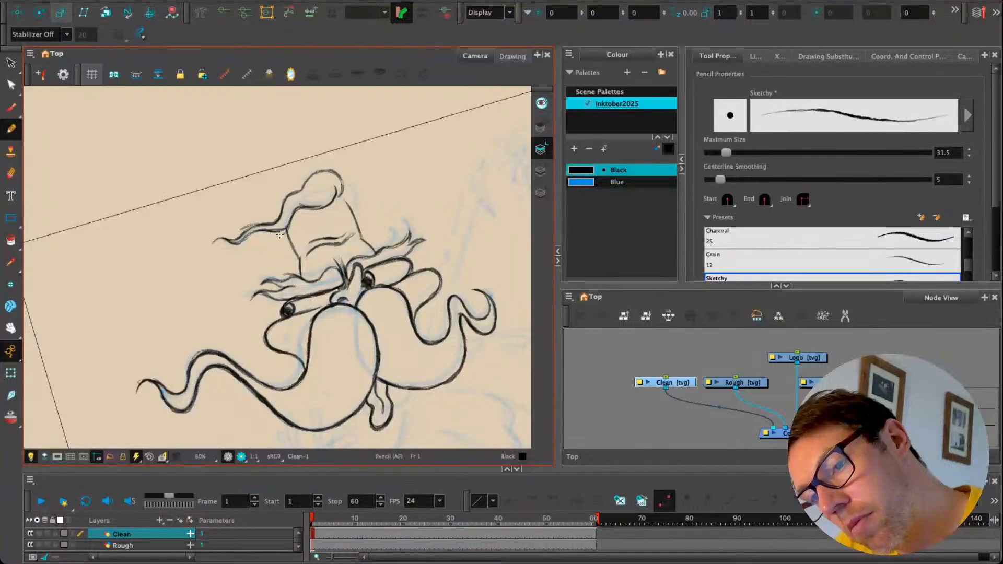
Step: Ink the hair behind the quiff down the right side of the head and a thin strip along the left side
key(alt+s)
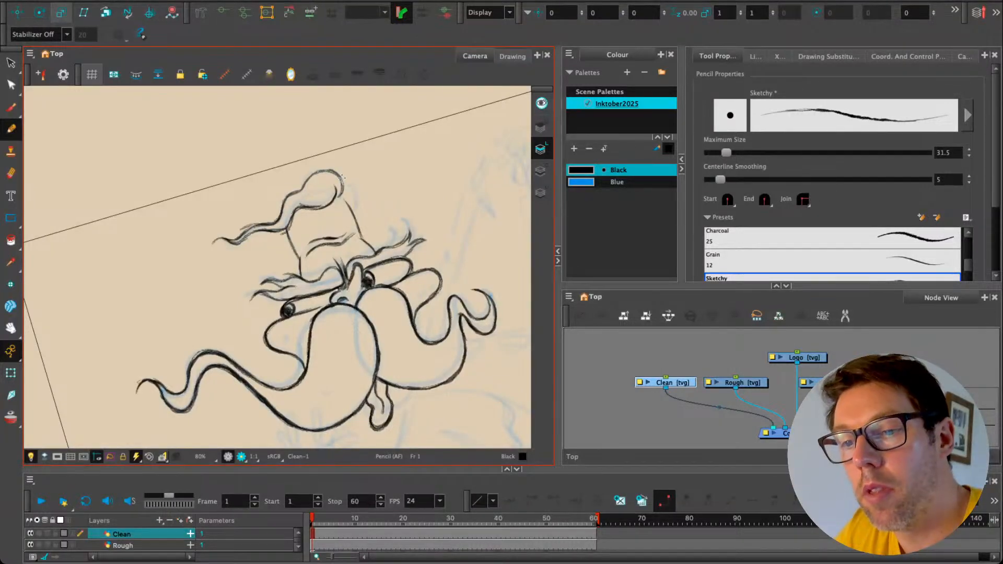
key(alt+slash)
drag(342, 185, 355, 214)
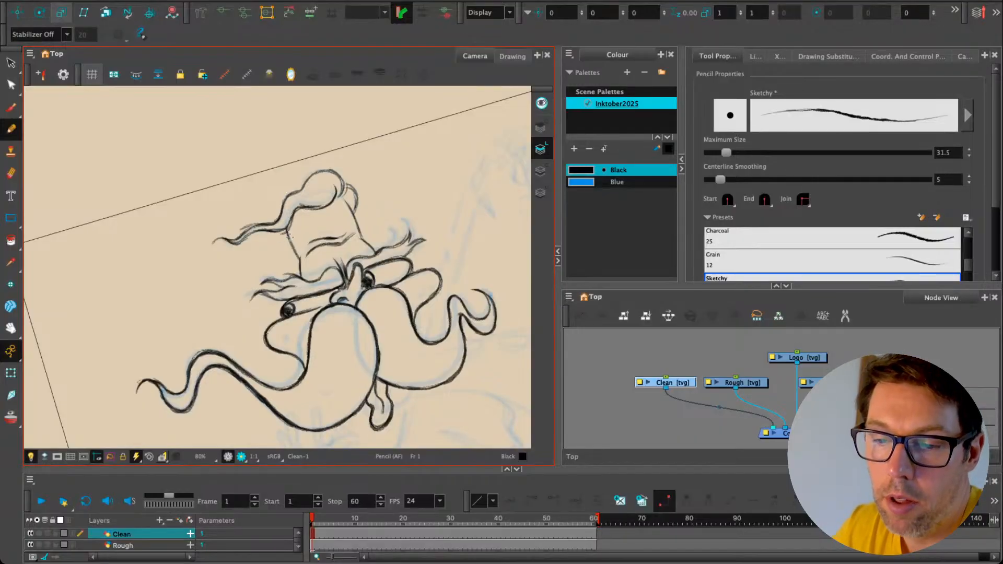
drag(279, 232, 296, 253)
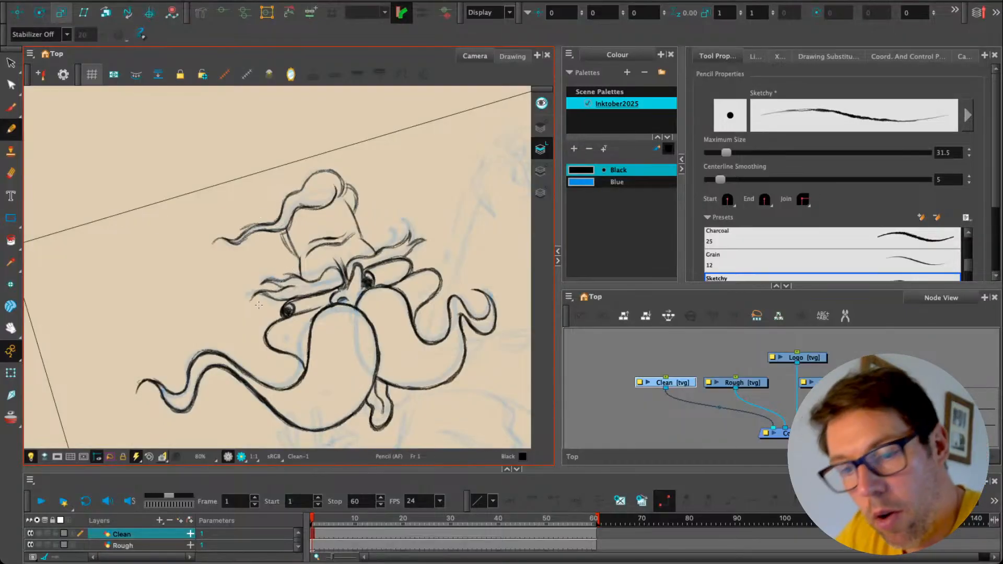
Step: Ink the large ear behind the left eyebrow and eye, and the small pointed ear above the right eyebrow
scroll(218, 256, down, 2)
mouse_move(287, 250)
mouse_down()
mouse_move(249, 244)
mouse_move(250, 271)
mouse_move(285, 247)
mouse_move(255, 245)
mouse_move(245, 255)
mouse_move(262, 302)
mouse_up()
key(ctrl+z)
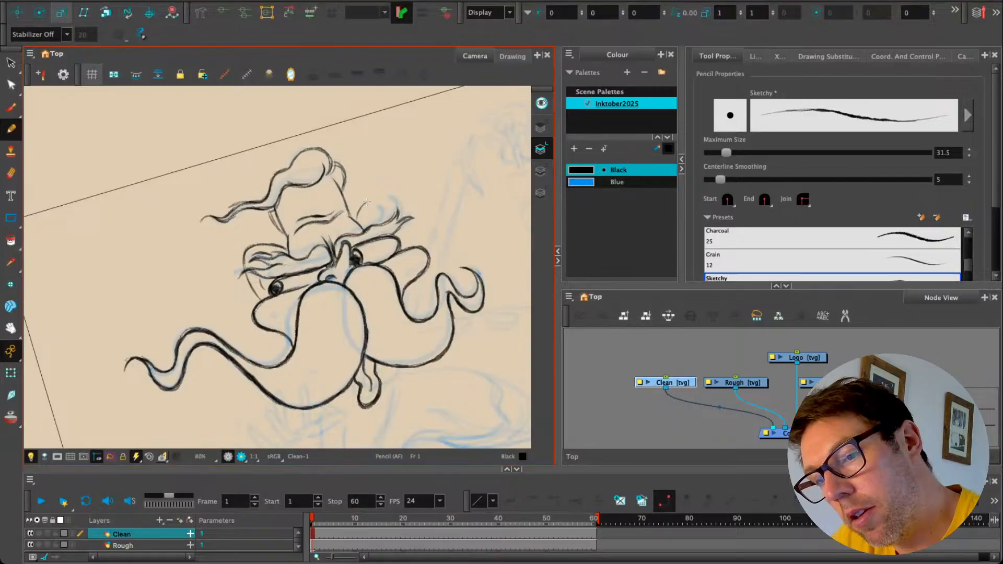
mouse_move(367, 202)
mouse_down()
mouse_move(381, 225)
mouse_move(368, 202)
mouse_move(366, 228)
mouse_up()
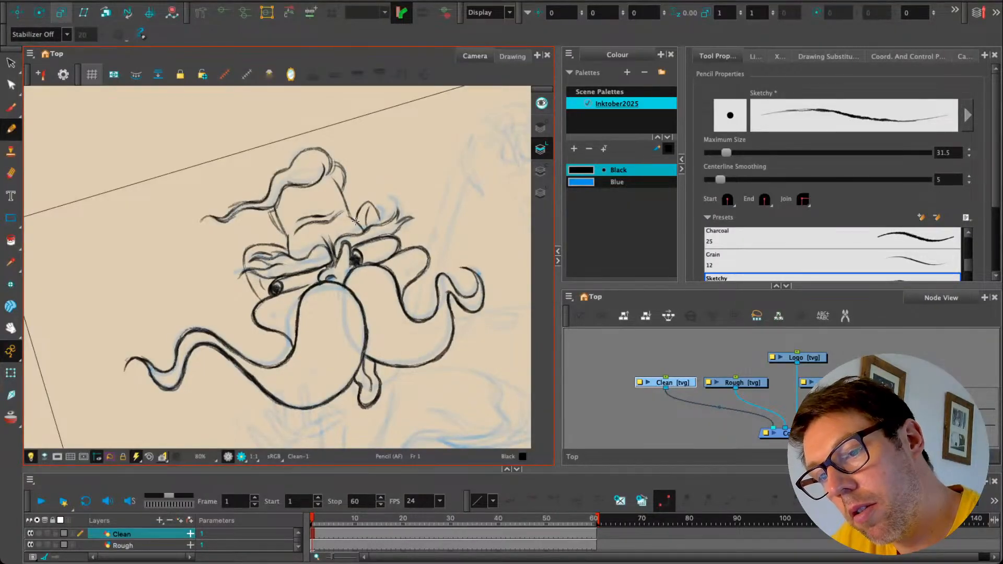
Step: Examine the inked head against the blue rough at page scale, hiding and showing the Clean layer repeatedly
mouse_move(226, 381)
mouse_down()
mouse_move(161, 312)
mouse_move(179, 347)
mouse_up()
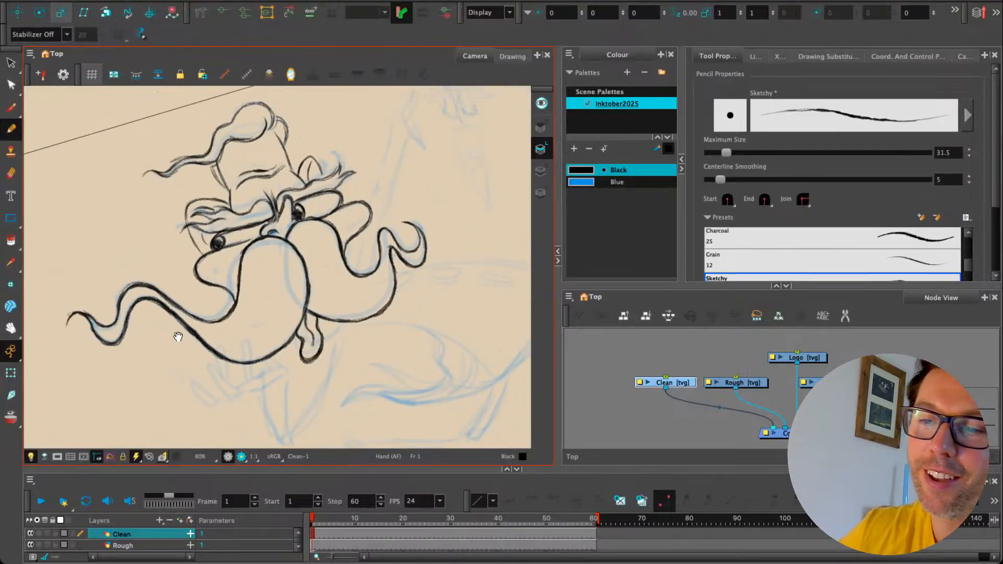
drag(210, 167, 223, 189)
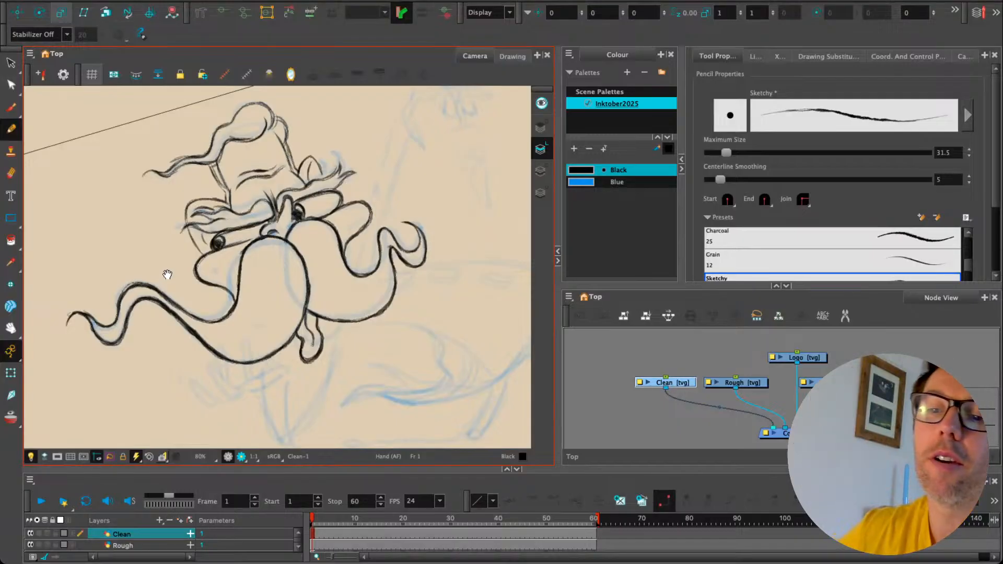
mouse_move(171, 301)
mouse_down()
mouse_move(163, 288)
mouse_move(173, 291)
mouse_up()
mouse_move(183, 366)
mouse_down()
mouse_move(165, 321)
mouse_move(156, 325)
mouse_up()
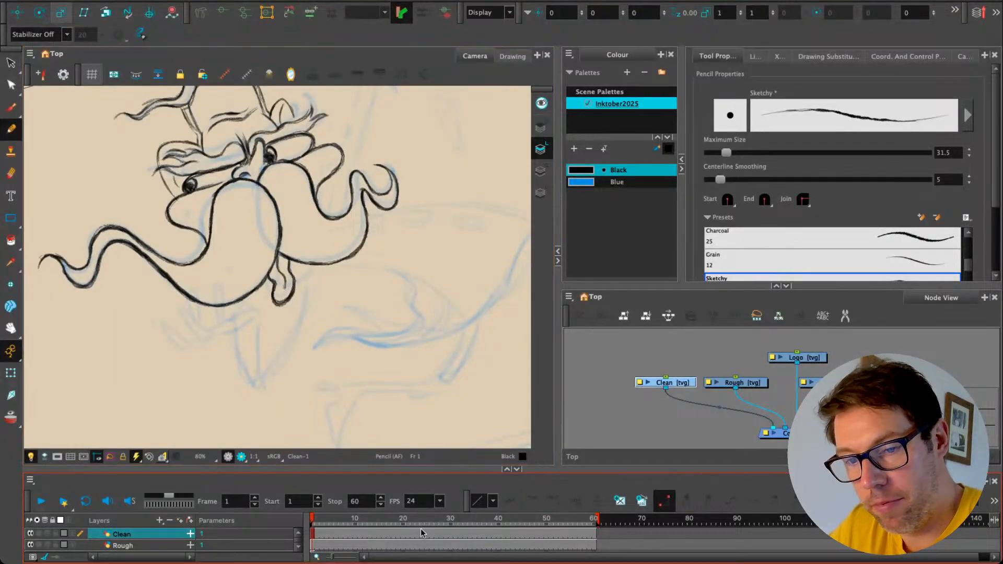
mouse_move(184, 341)
mouse_down()
mouse_move(161, 352)
mouse_move(195, 351)
mouse_up()
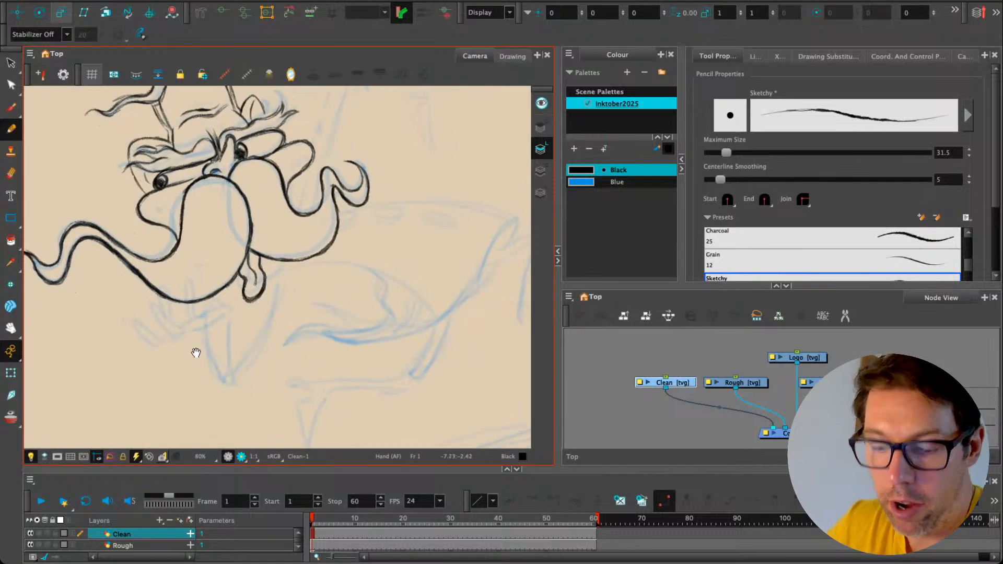
key(1)
key(1)
drag(180, 384, 203, 373)
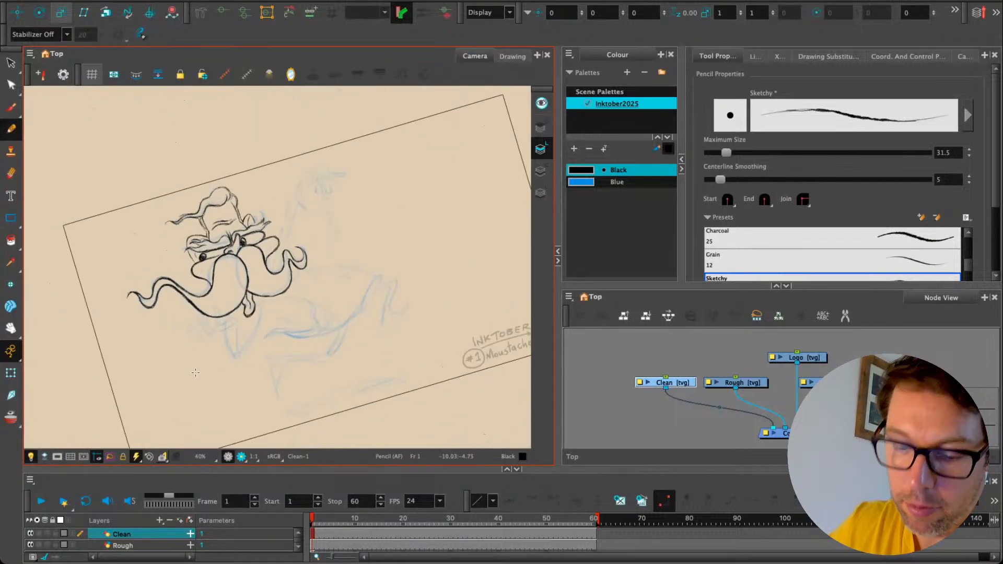
key(shift+m)
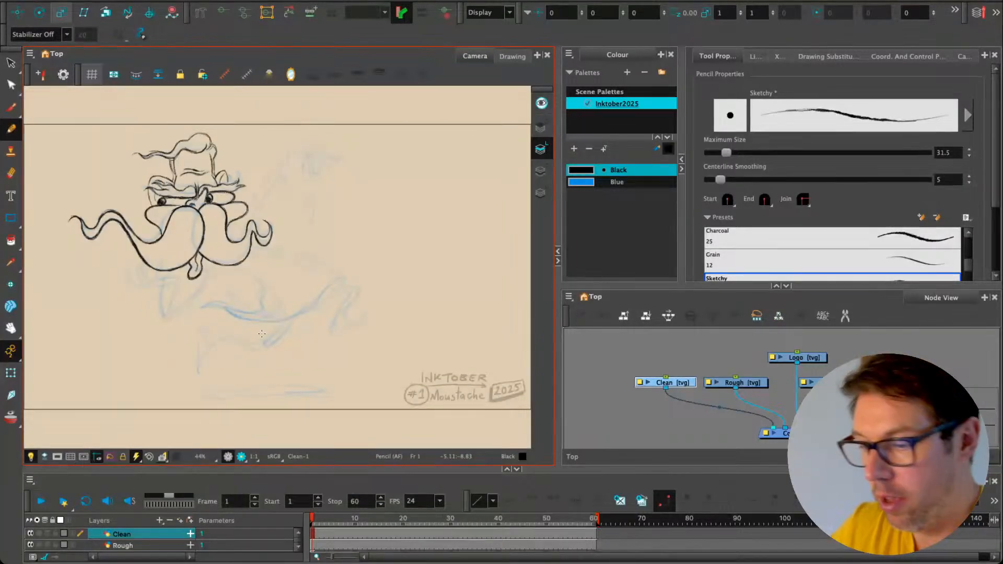
click(665, 375)
key(d)
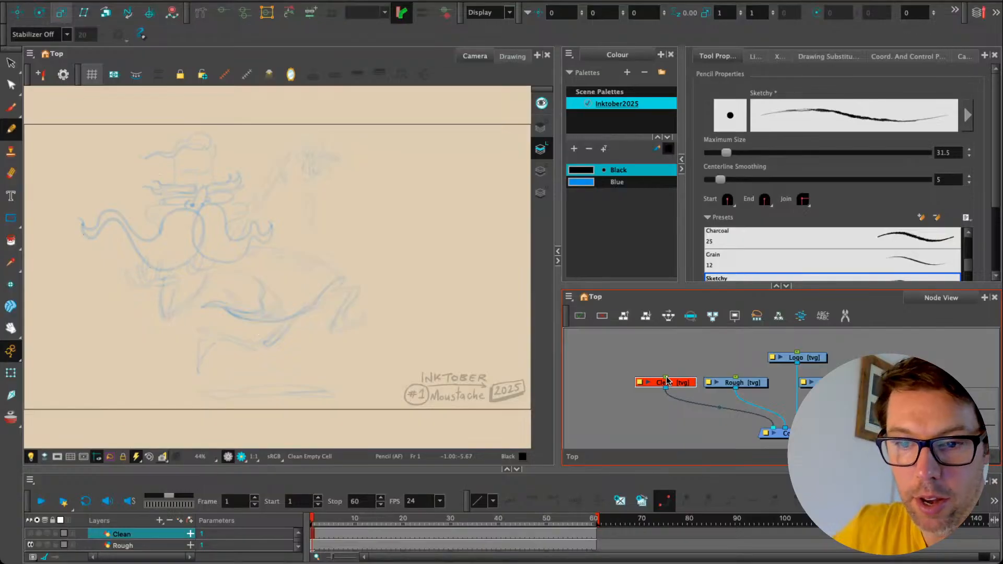
key(d)
key(d)
key(d)
key(d)
key(d)
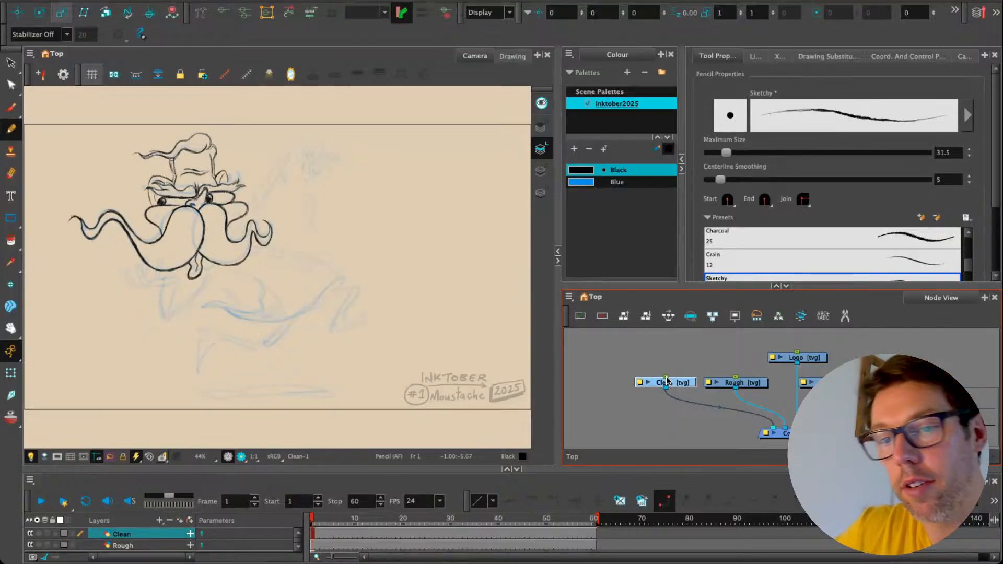
scroll(185, 191, up, 6)
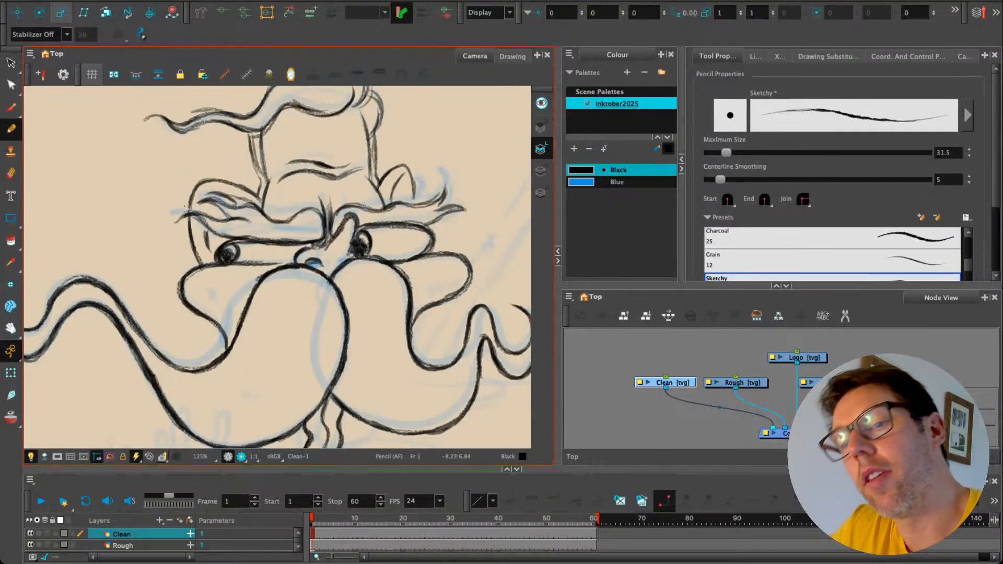
Step: Ink the curved shoulder line under the moustache with its wavy pointed lower edge, and the torso's underside sweeping back to a narrow hem opening
drag(229, 375, 190, 343)
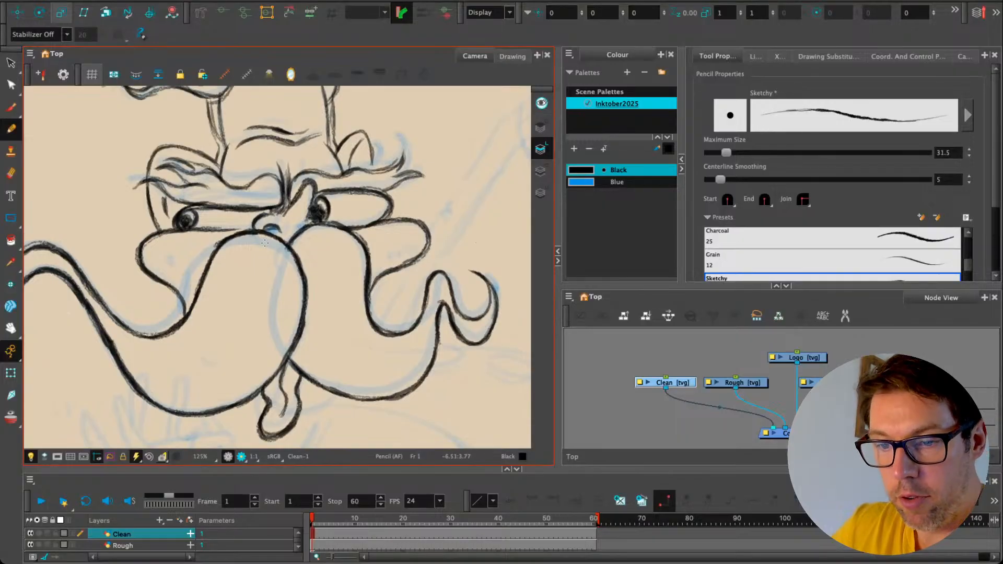
drag(188, 266, 210, 375)
scroll(201, 365, down, 4)
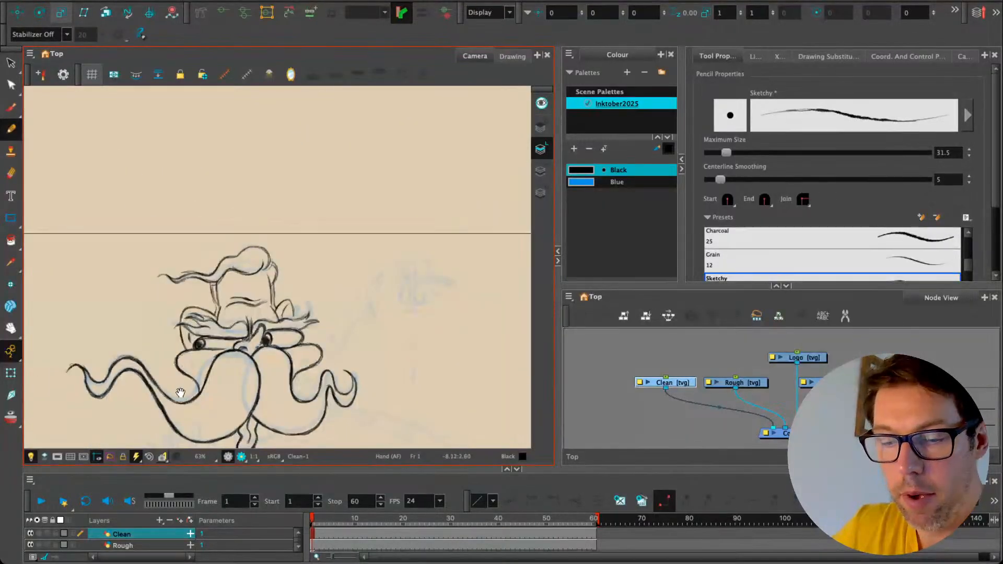
drag(195, 348, 227, 316)
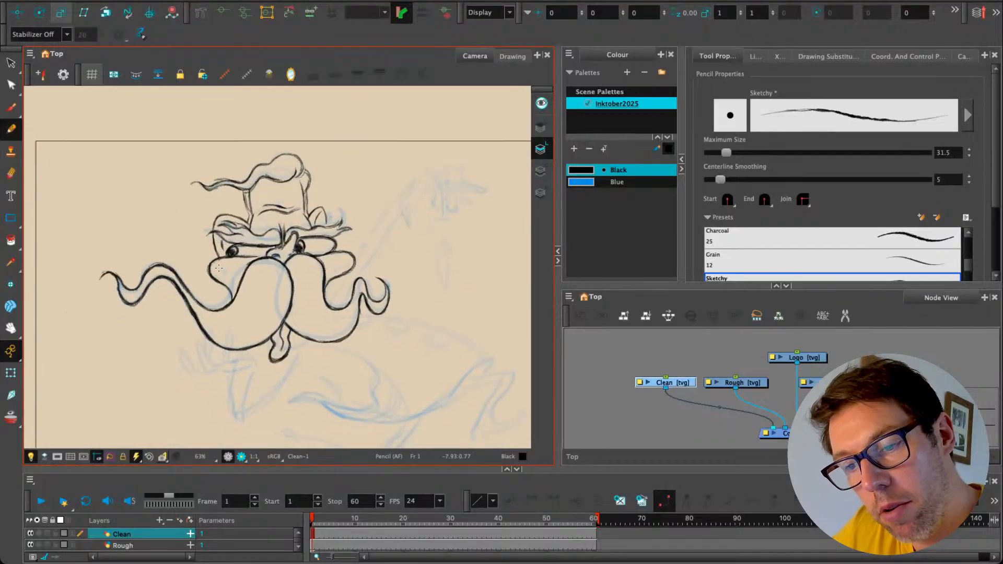
drag(197, 360, 182, 297)
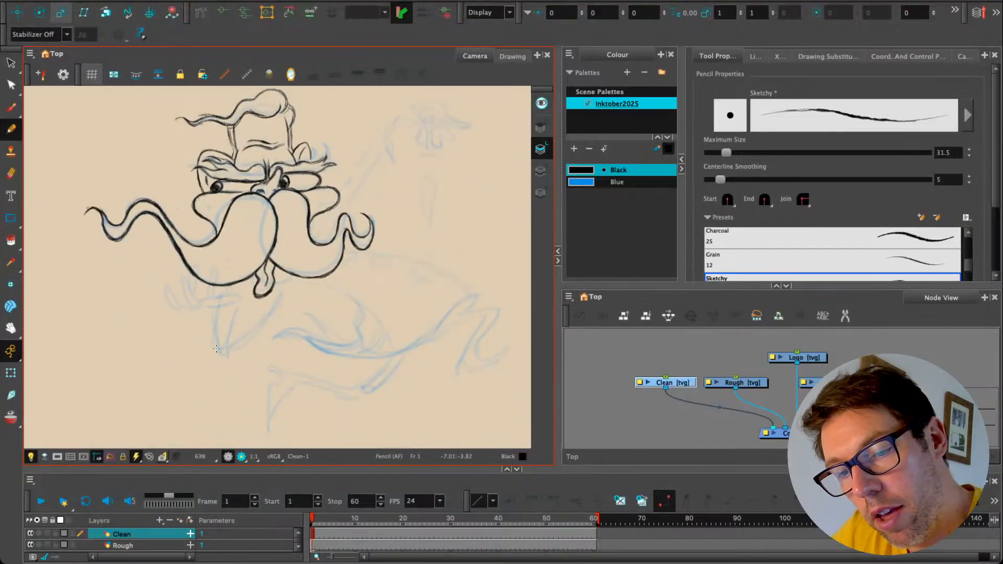
mouse_move(306, 309)
mouse_down()
mouse_move(245, 308)
mouse_move(279, 326)
mouse_move(273, 362)
mouse_move(207, 350)
mouse_move(232, 355)
mouse_move(210, 356)
mouse_move(237, 369)
mouse_move(306, 375)
mouse_up()
key(ctrl+z)
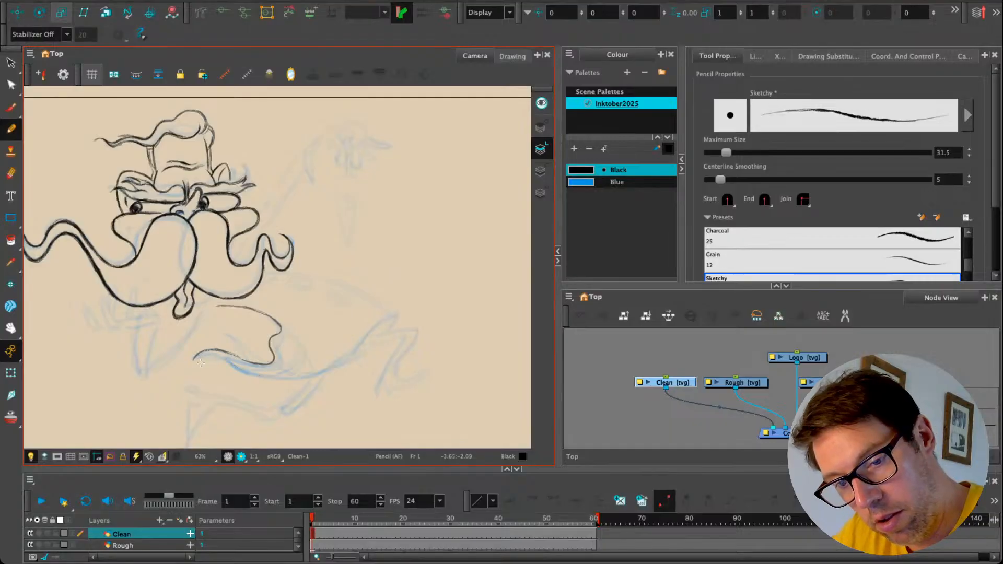
mouse_move(192, 361)
mouse_down()
mouse_move(305, 380)
mouse_move(384, 325)
mouse_move(388, 337)
mouse_move(345, 366)
mouse_up()
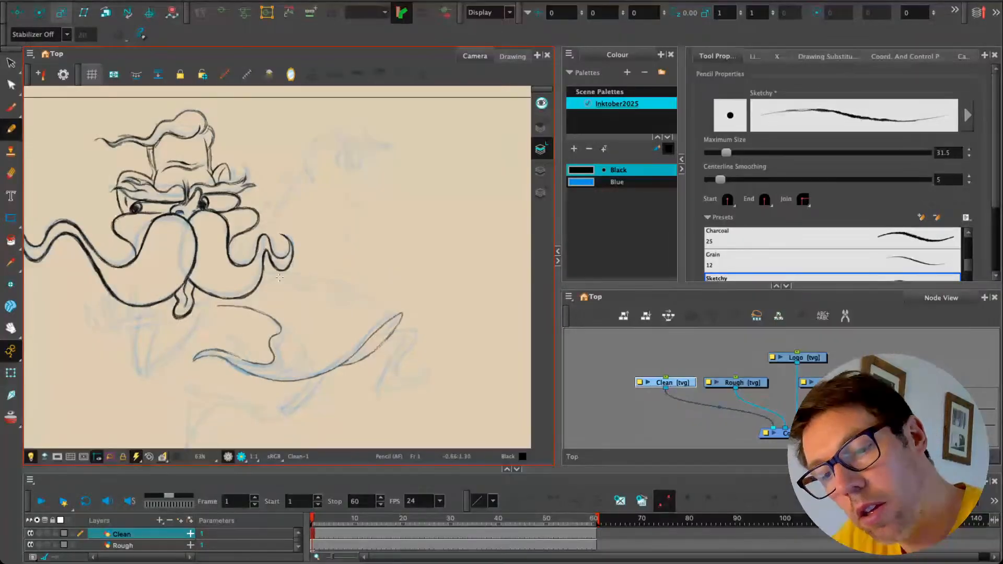
mouse_move(266, 272)
mouse_down()
mouse_move(312, 278)
mouse_move(405, 315)
mouse_up()
key(ctrl+z)
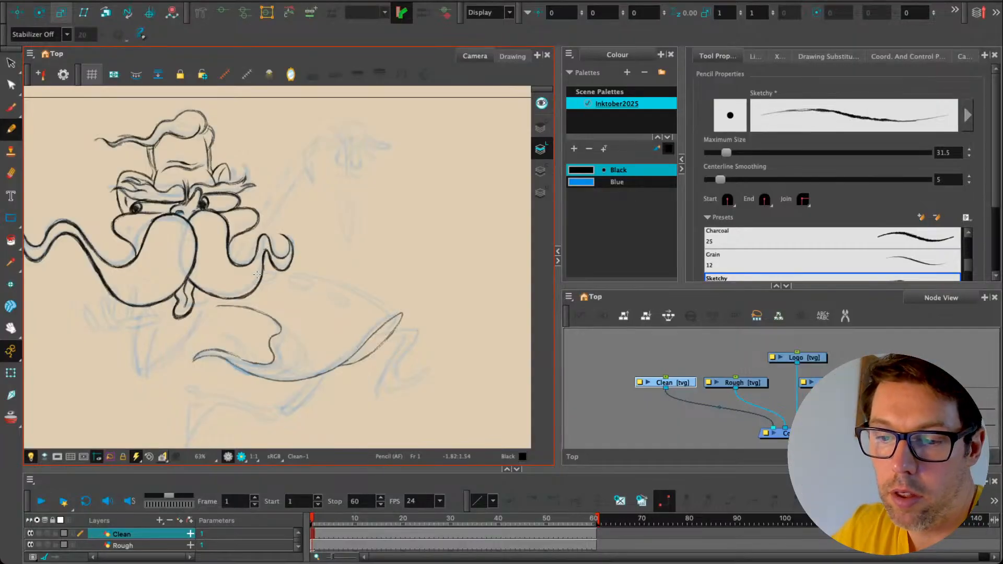
mouse_move(259, 273)
mouse_down()
mouse_move(334, 285)
mouse_move(411, 325)
mouse_up()
key(ctrl+z)
mouse_move(253, 273)
mouse_down()
mouse_move(340, 288)
mouse_move(406, 316)
mouse_up()
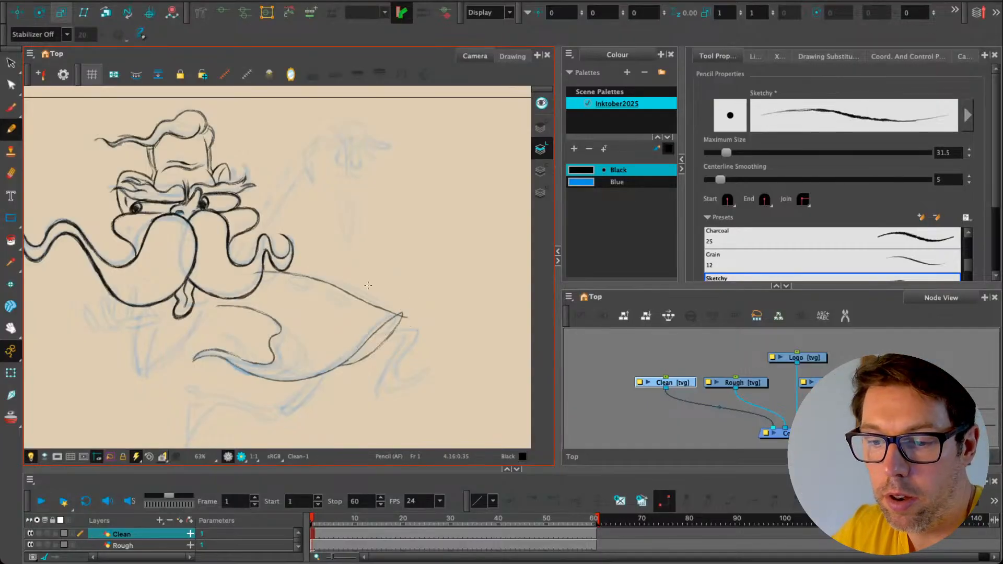
key(ctrl+z)
mouse_move(260, 272)
mouse_down()
mouse_move(334, 283)
mouse_move(403, 314)
mouse_up()
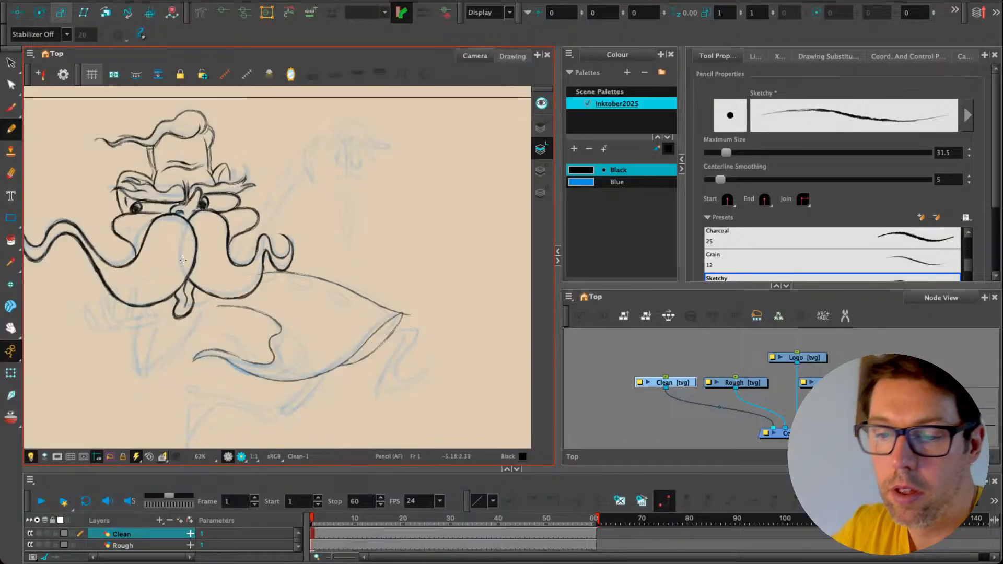
key(ctrl+z)
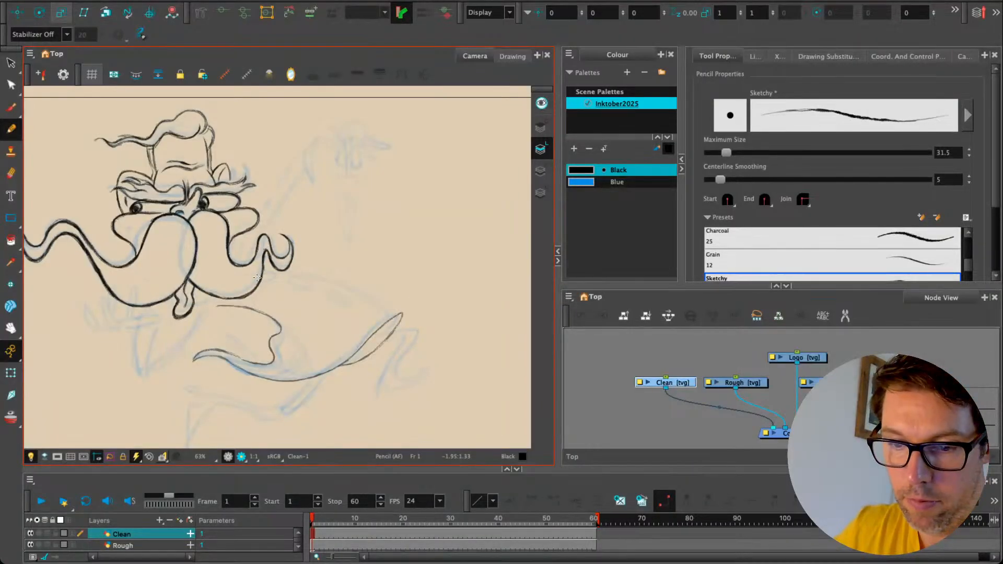
mouse_move(257, 272)
mouse_down()
mouse_move(411, 314)
mouse_move(241, 276)
mouse_move(285, 273)
mouse_move(409, 317)
mouse_up()
key(ctrl+z)
key(ctrl+z)
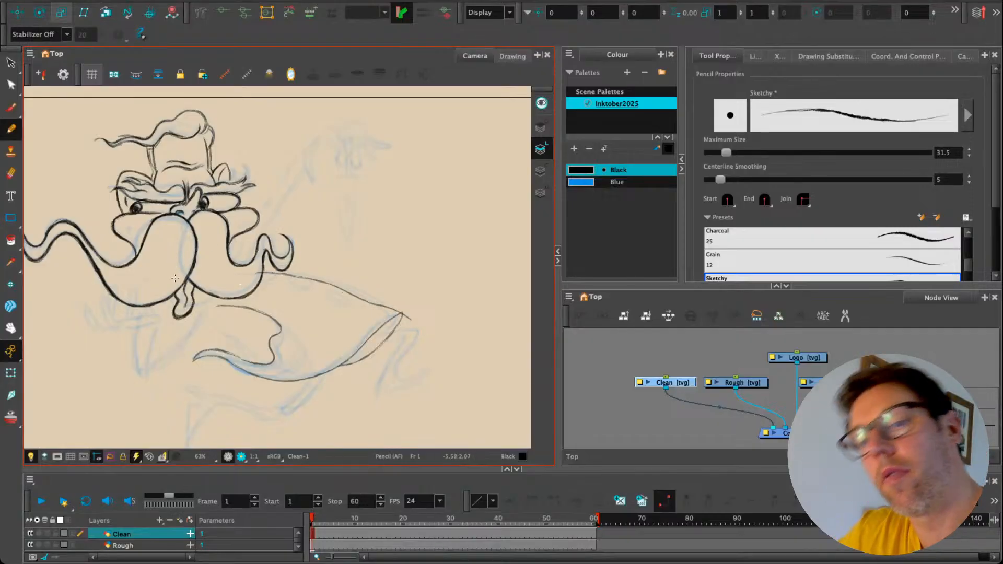
drag(180, 316, 226, 354)
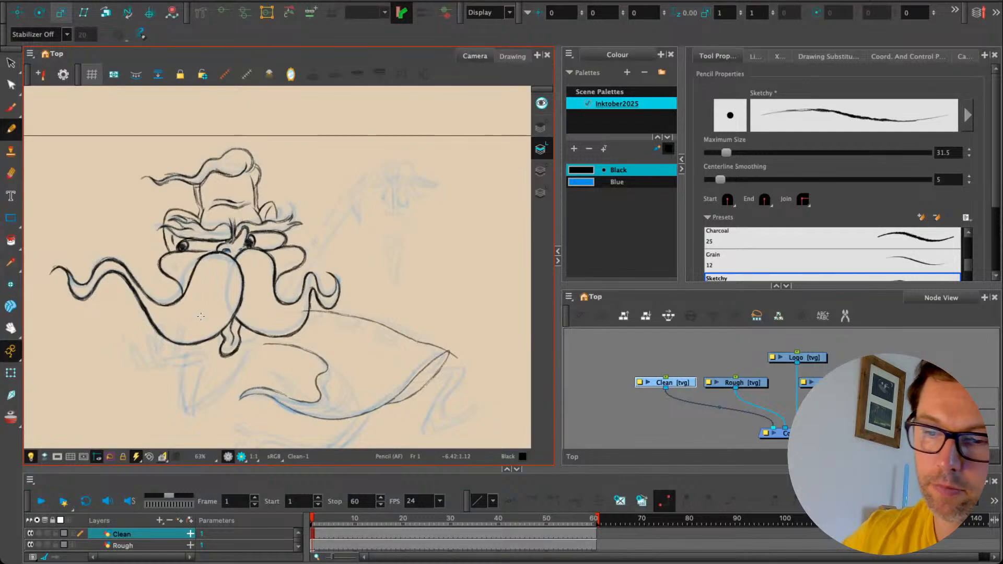
drag(201, 316, 135, 284)
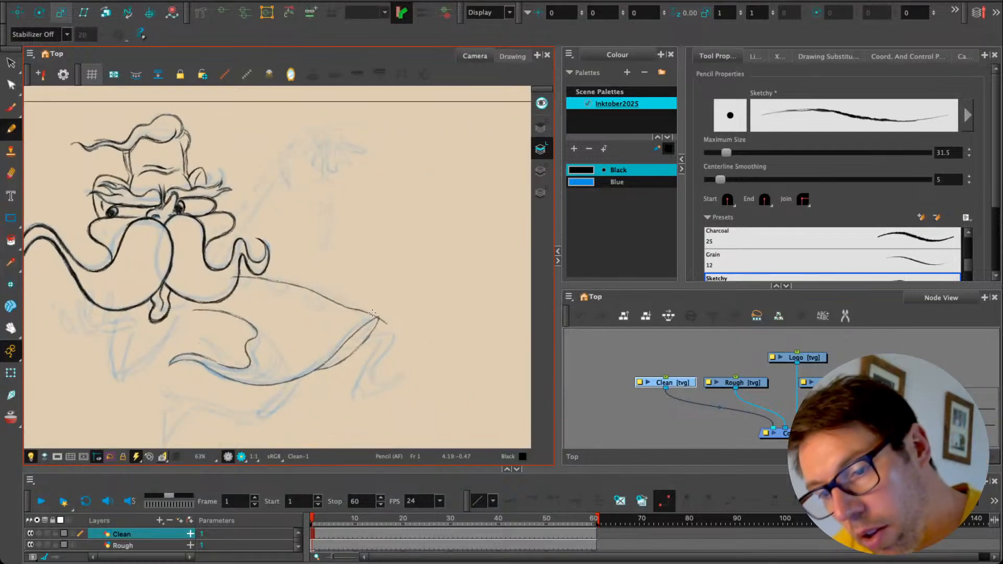
scroll(350, 305, up, 4)
drag(355, 336, 250, 306)
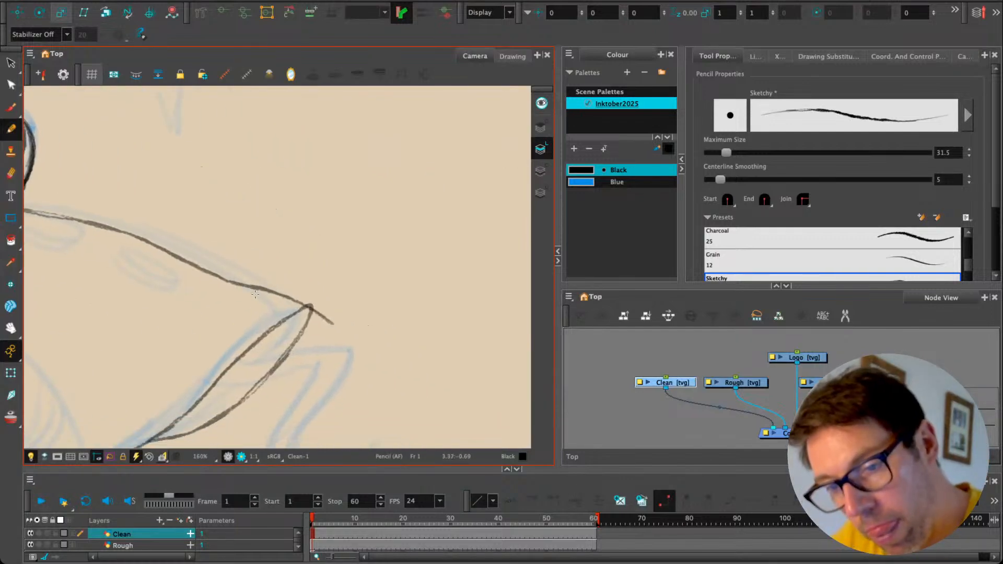
key(ctrl+z)
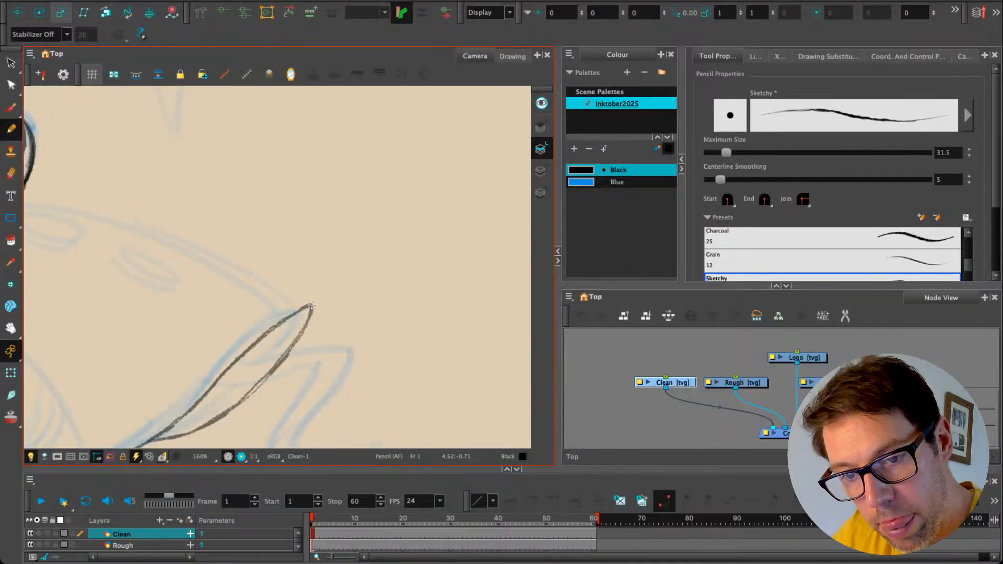
Step: Ink the arched back line between the moustache's right curl and the pointed rear corner of the torso
mouse_move(312, 306)
mouse_down()
mouse_move(213, 268)
mouse_move(126, 257)
mouse_move(300, 320)
mouse_move(317, 294)
mouse_move(260, 273)
mouse_up()
key(ctrl+z)
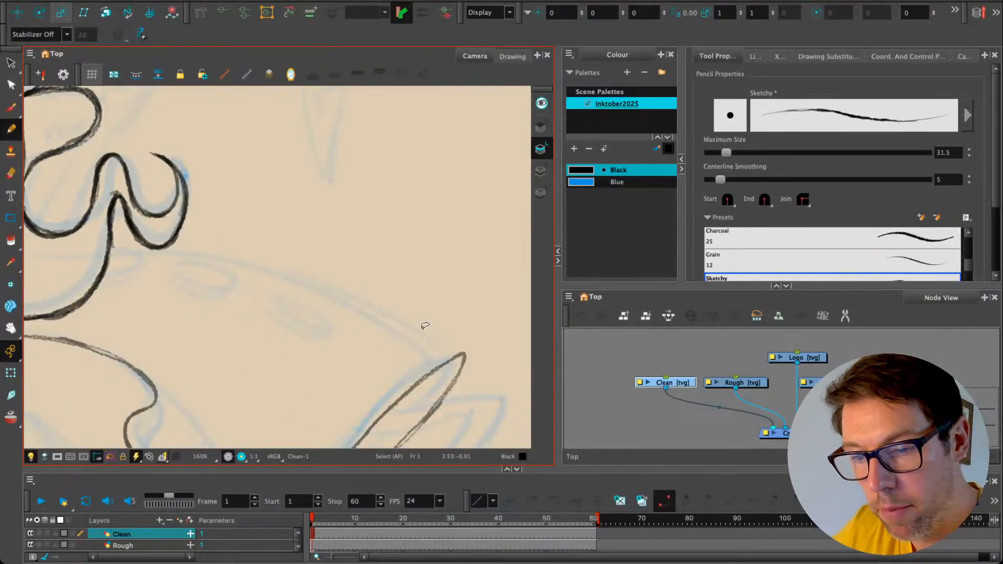
mouse_move(465, 351)
mouse_down()
mouse_move(366, 309)
mouse_move(322, 302)
mouse_up()
key(ctrl+z)
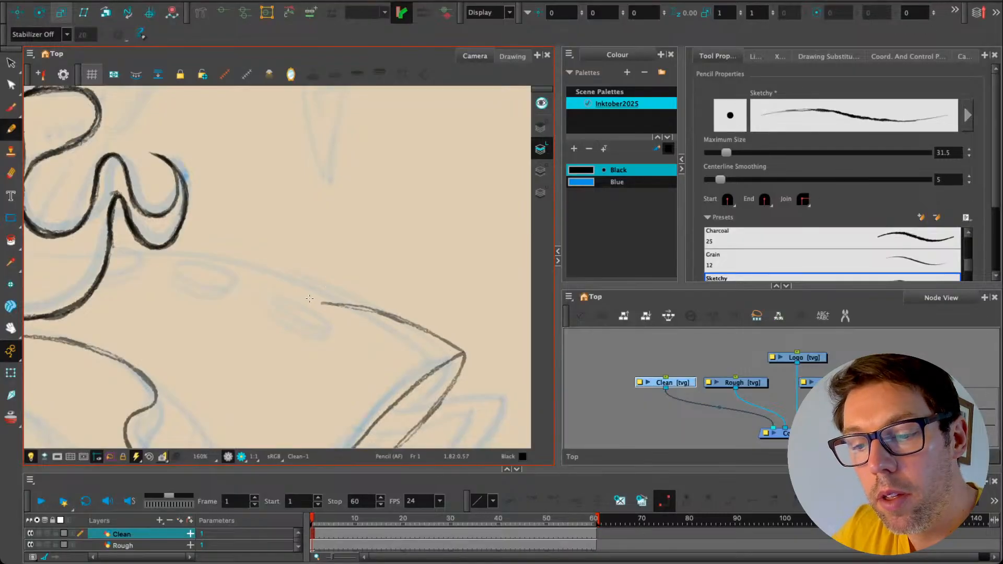
key(ctrl+z)
mouse_move(462, 351)
mouse_down()
mouse_move(381, 311)
mouse_move(207, 255)
mouse_up()
key(ctrl+z)
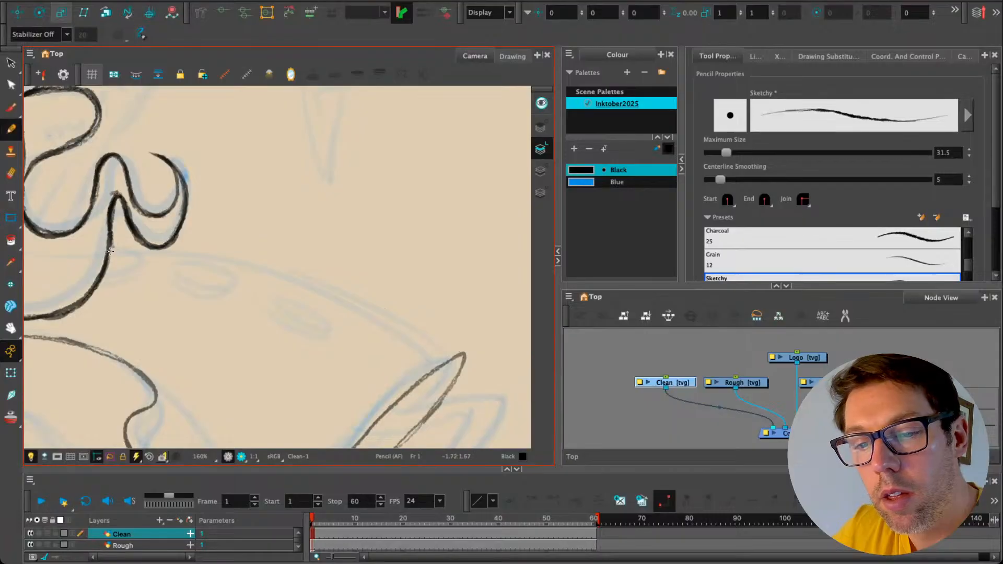
mouse_move(109, 251)
mouse_down()
mouse_move(248, 265)
mouse_move(425, 328)
mouse_move(466, 356)
mouse_move(393, 312)
mouse_move(277, 274)
mouse_move(107, 251)
mouse_up()
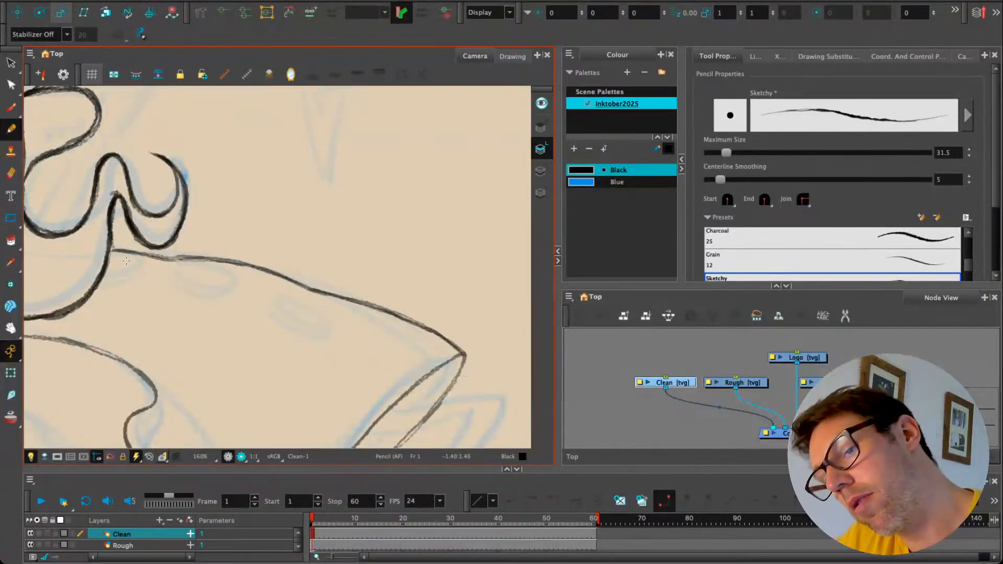
Step: Erase two short sections of the inked back line where the rough's flat ovals sit
key(1)
key(1)
key(1)
key(1)
drag(130, 331, 168, 329)
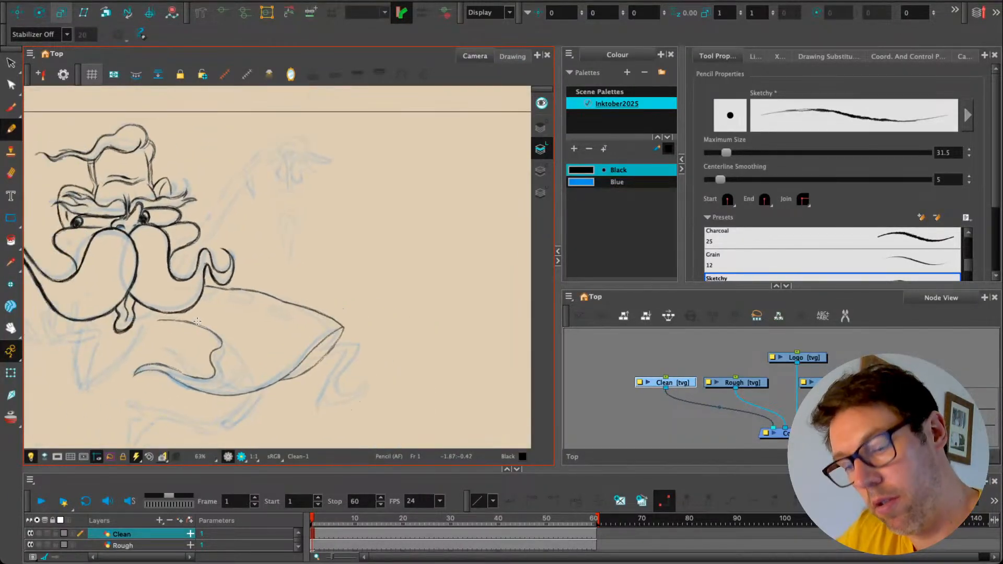
key(2)
key(2)
key(2)
key(2)
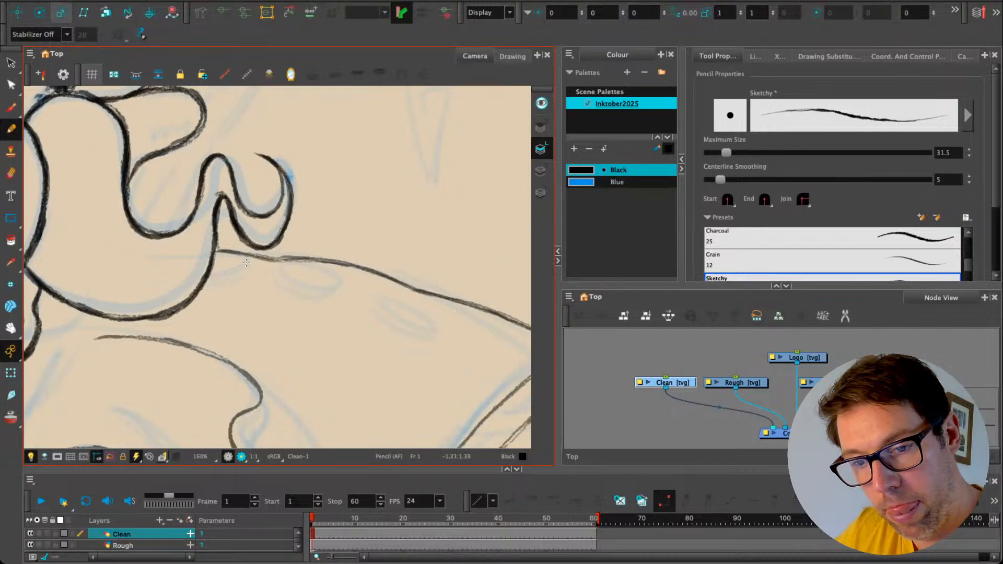
drag(278, 260, 210, 251)
scroll(250, 268, right, 5)
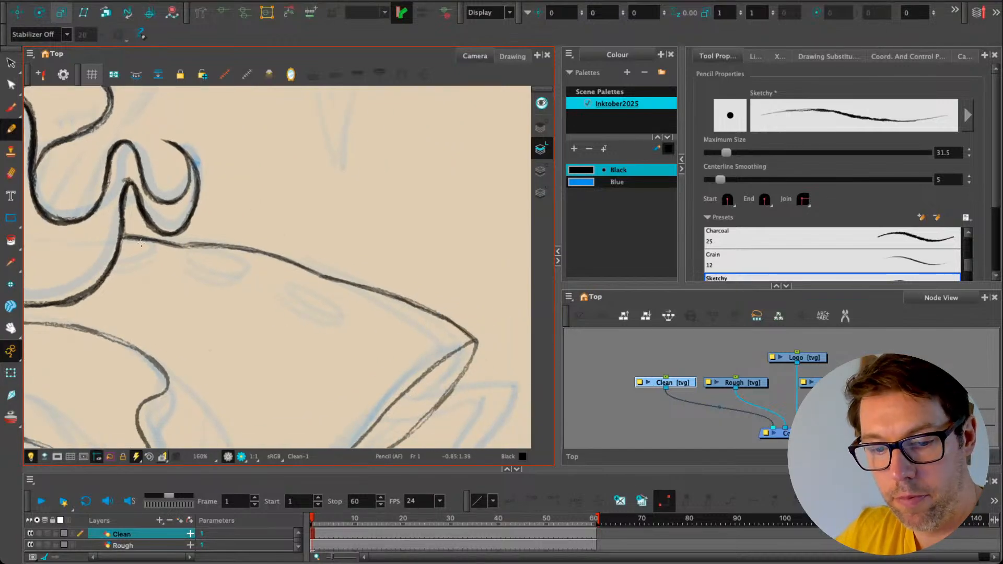
key(alt+e)
mouse_move(172, 244)
mouse_down()
mouse_move(219, 251)
mouse_move(217, 258)
mouse_up()
mouse_move(319, 285)
mouse_down()
mouse_move(342, 298)
mouse_move(313, 270)
mouse_move(363, 293)
mouse_move(340, 297)
mouse_move(283, 268)
mouse_move(366, 297)
mouse_move(283, 266)
mouse_up()
Step: Ink three flat oval shapes along the back line, with the first one partly tucked behind the moustache
key(alt+x)
mouse_move(362, 302)
mouse_down()
mouse_move(351, 309)
mouse_move(282, 274)
mouse_up()
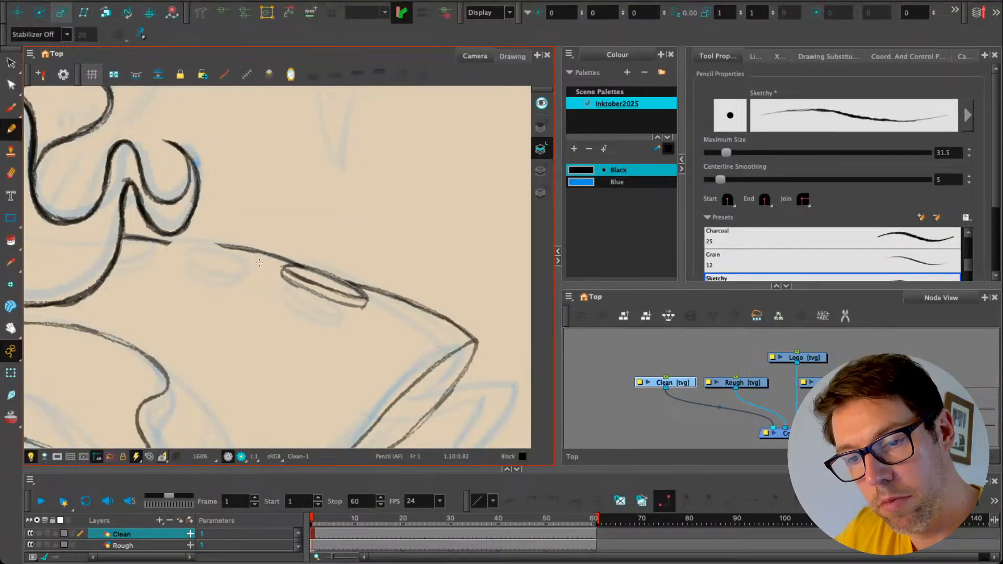
mouse_move(171, 243)
mouse_down()
mouse_move(238, 257)
mouse_move(167, 247)
mouse_up()
mouse_move(234, 263)
mouse_down()
mouse_move(146, 242)
mouse_move(112, 244)
mouse_move(120, 239)
mouse_move(136, 245)
mouse_move(116, 246)
mouse_move(137, 252)
mouse_move(116, 257)
mouse_up()
Step: Ink the bent arm below the moustache drip, with its inner fold and pointed elbow, and connect its outer edge to the shoulder line
drag(179, 298, 213, 318)
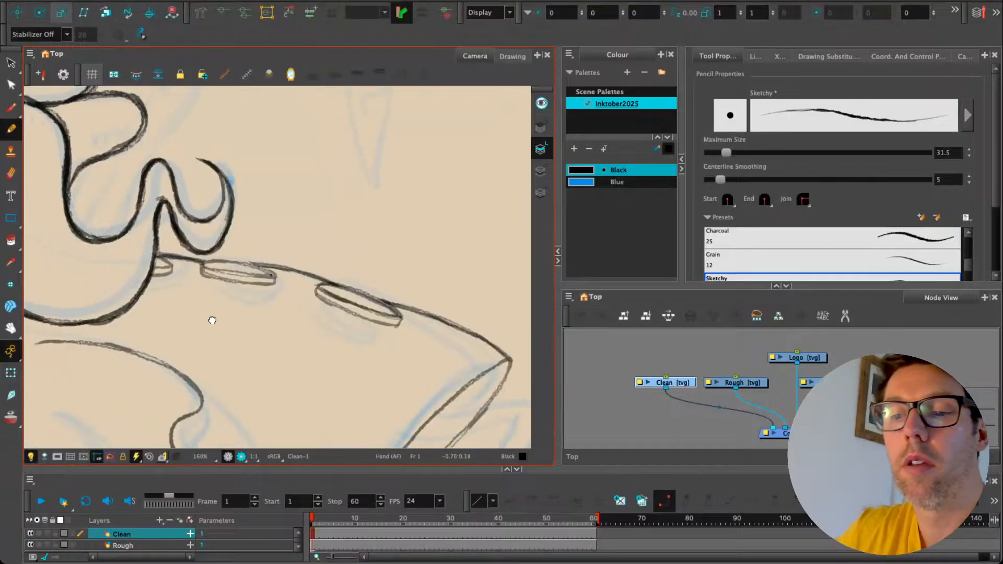
key(1)
key(1)
key(1)
key(1)
drag(139, 341, 251, 325)
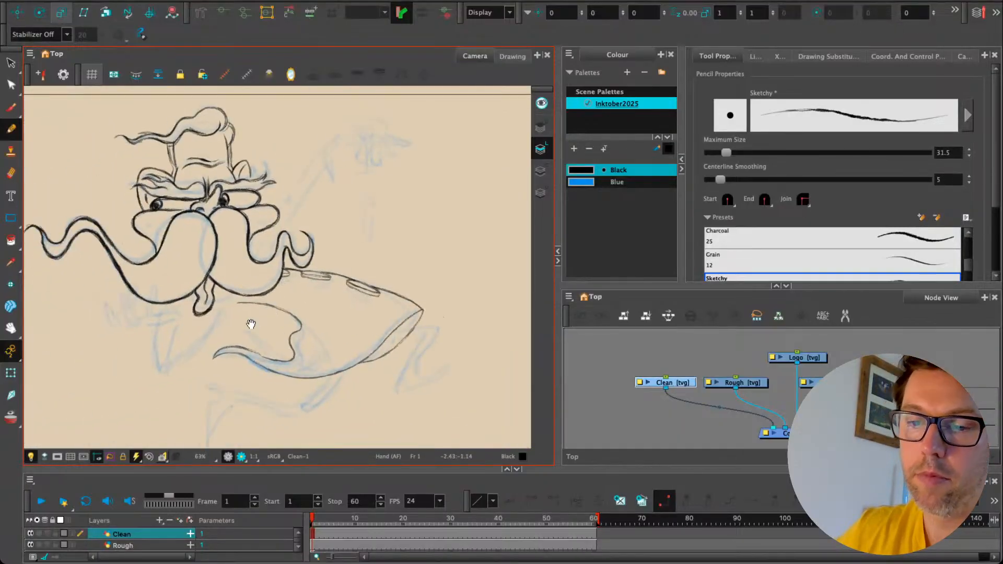
key(2)
key(2)
drag(164, 315, 194, 259)
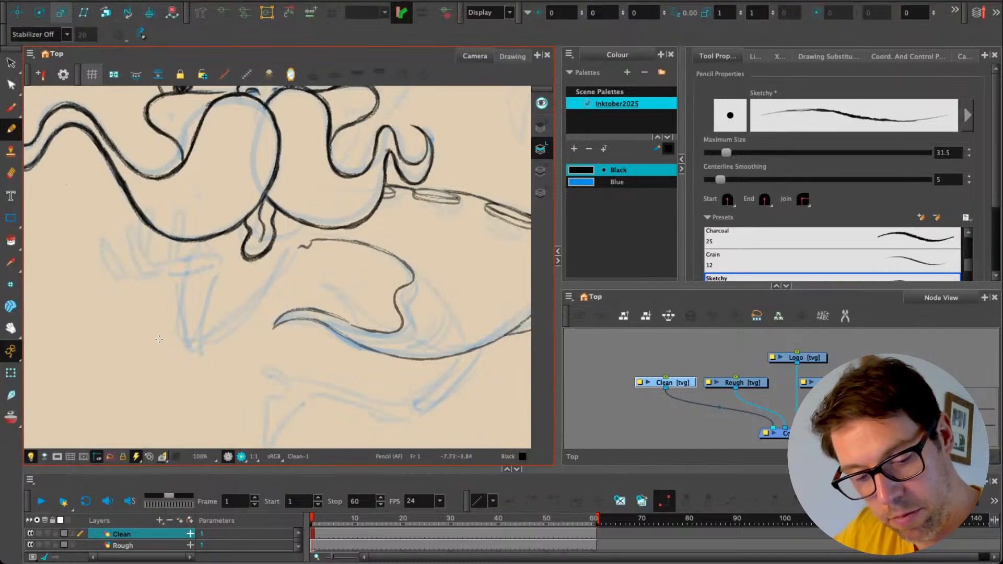
drag(268, 256, 218, 322)
mouse_move(211, 344)
mouse_down()
mouse_move(194, 346)
mouse_move(184, 281)
mouse_move(210, 322)
mouse_up()
key(ctrl+z)
drag(219, 272, 210, 318)
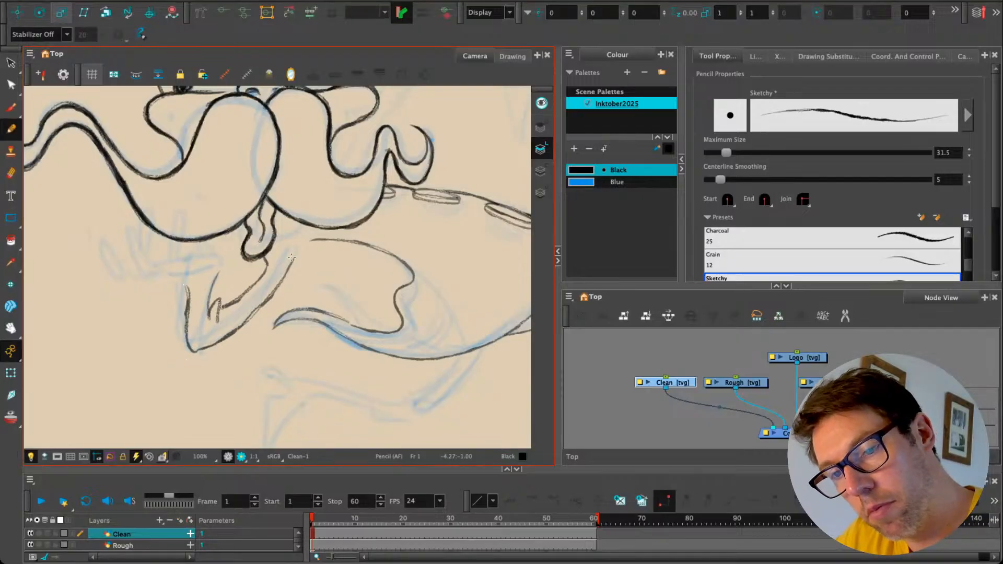
drag(291, 257, 319, 240)
key(ctrl+z)
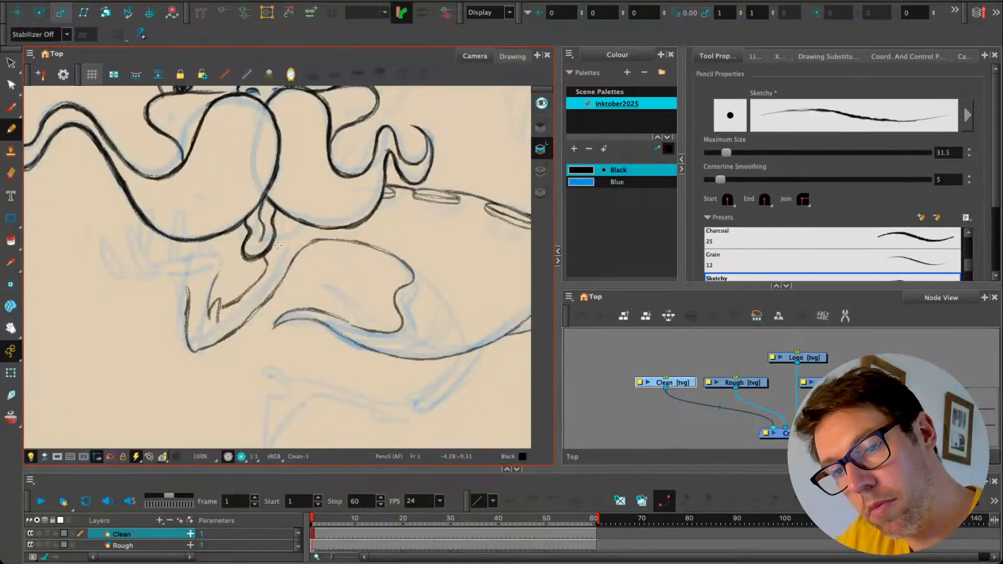
Step: Ink the base of the hand at the raised wrist, adding the lower palm edge and the curved line above it
drag(221, 269, 165, 282)
key(ctrl+z)
key(alt+s)
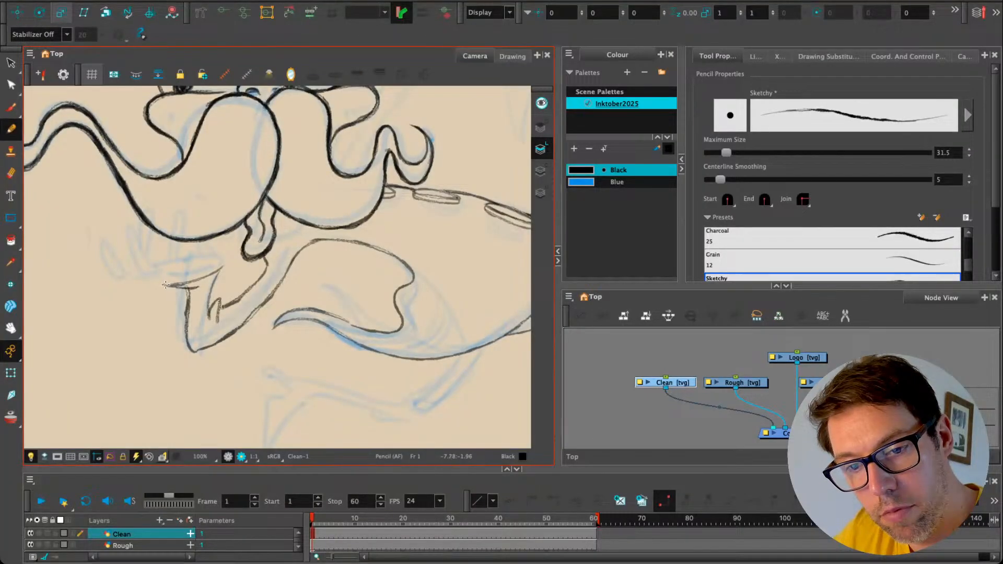
scroll(136, 293, left, 3)
scroll(136, 293, up, 2)
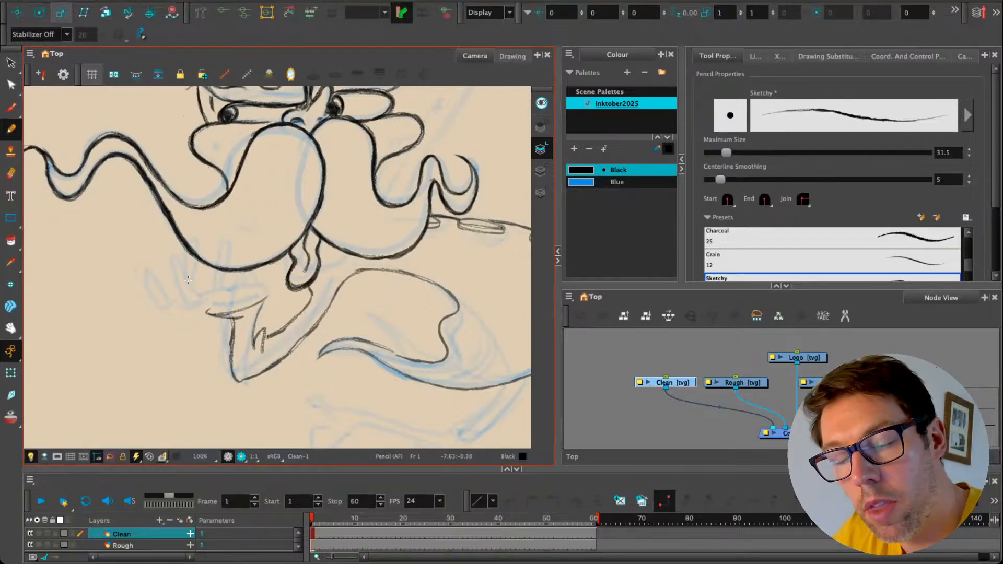
scroll(159, 267, up, 2)
scroll(159, 268, left, 1)
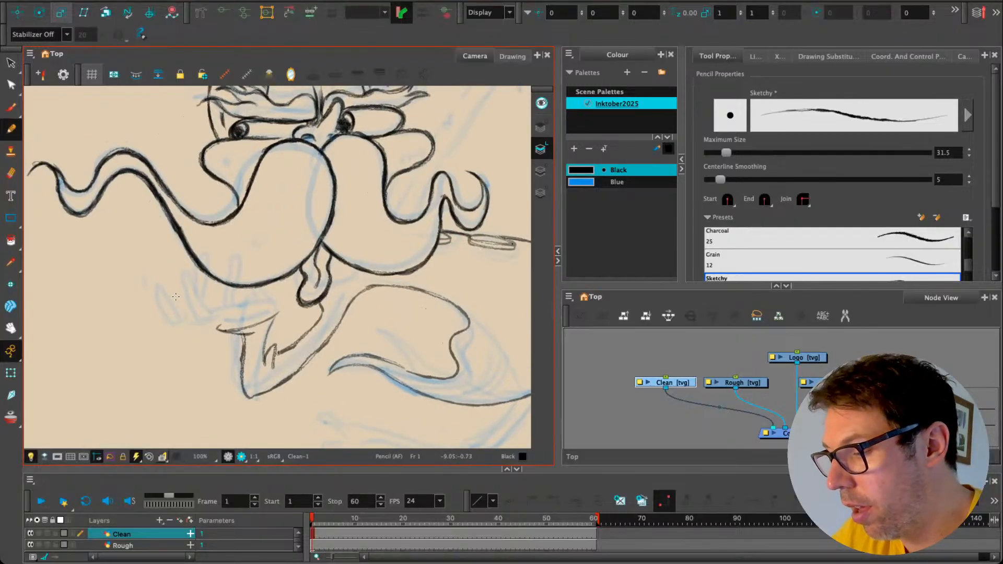
drag(303, 272, 307, 277)
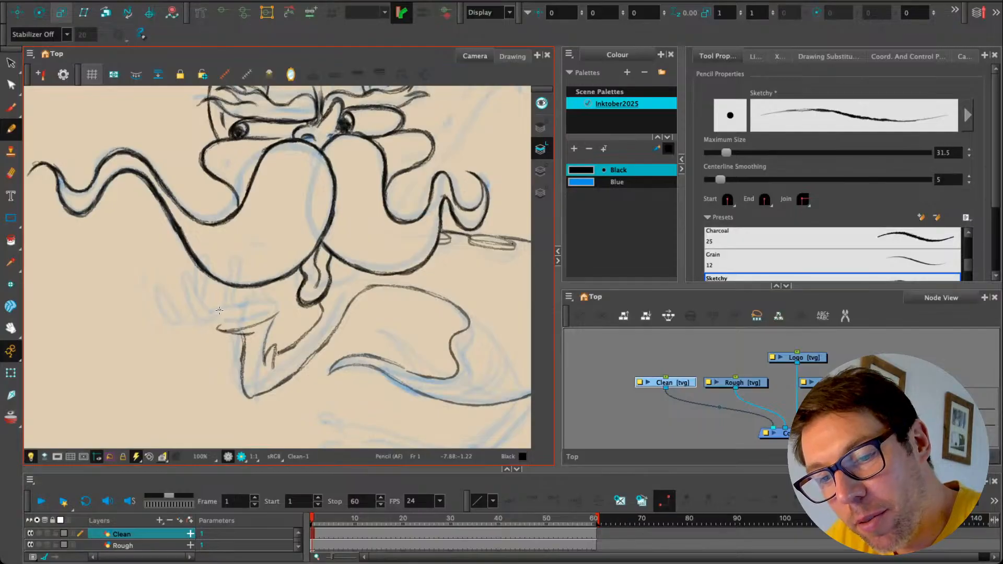
mouse_move(219, 310)
mouse_down()
mouse_move(274, 302)
mouse_move(274, 315)
mouse_up()
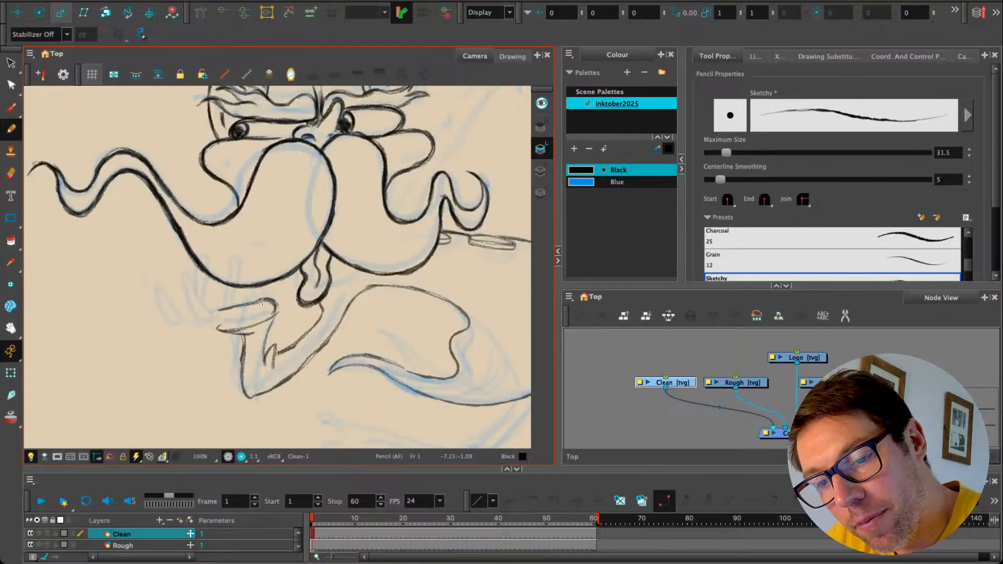
Step: Ink the first upright finger of the raised hand and its joining line along the palm
mouse_move(193, 308)
mouse_down()
mouse_move(183, 273)
mouse_move(199, 302)
mouse_move(218, 308)
mouse_move(200, 317)
mouse_move(218, 321)
mouse_move(198, 320)
mouse_move(191, 298)
mouse_up()
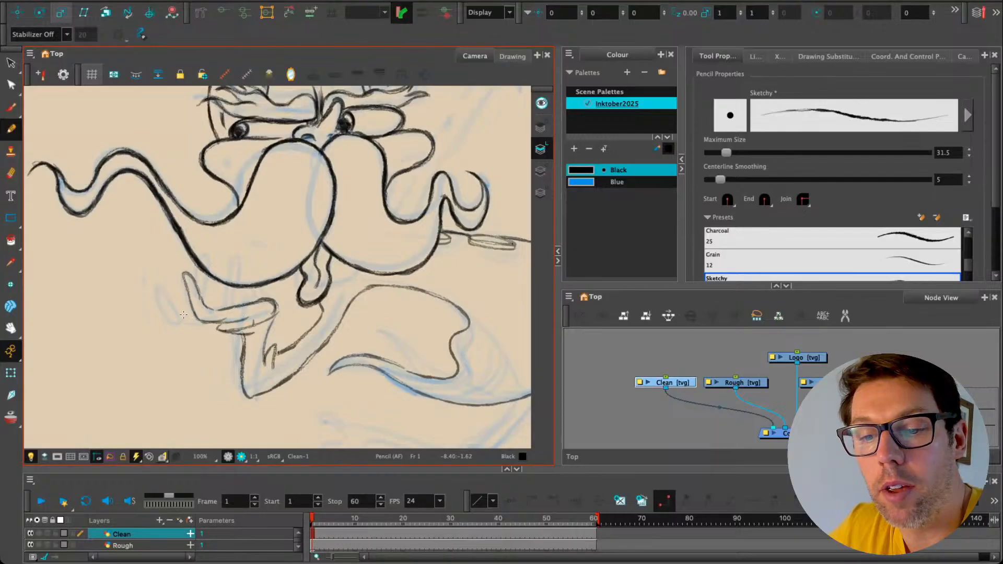
key(super+z)
drag(215, 320, 250, 314)
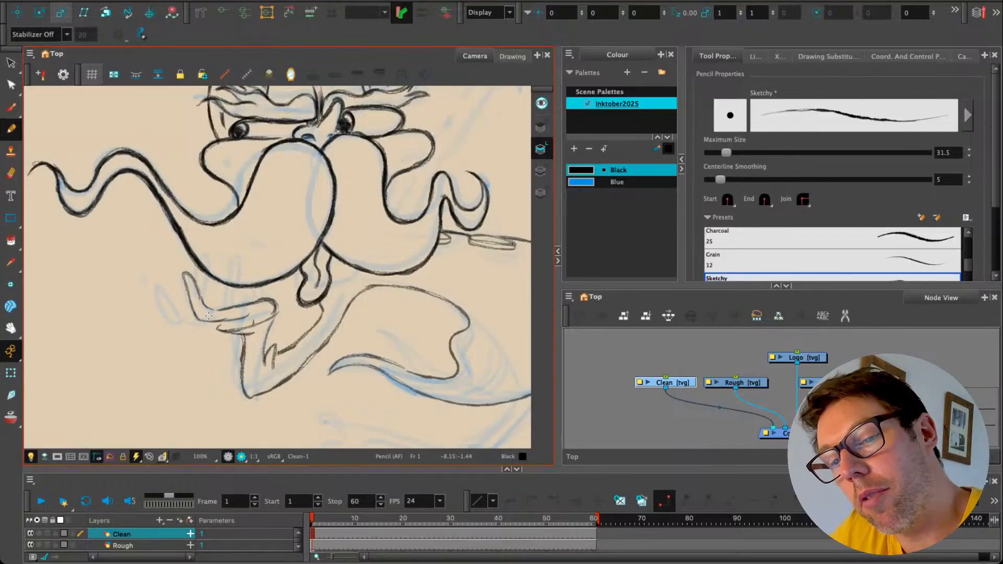
key(super+z)
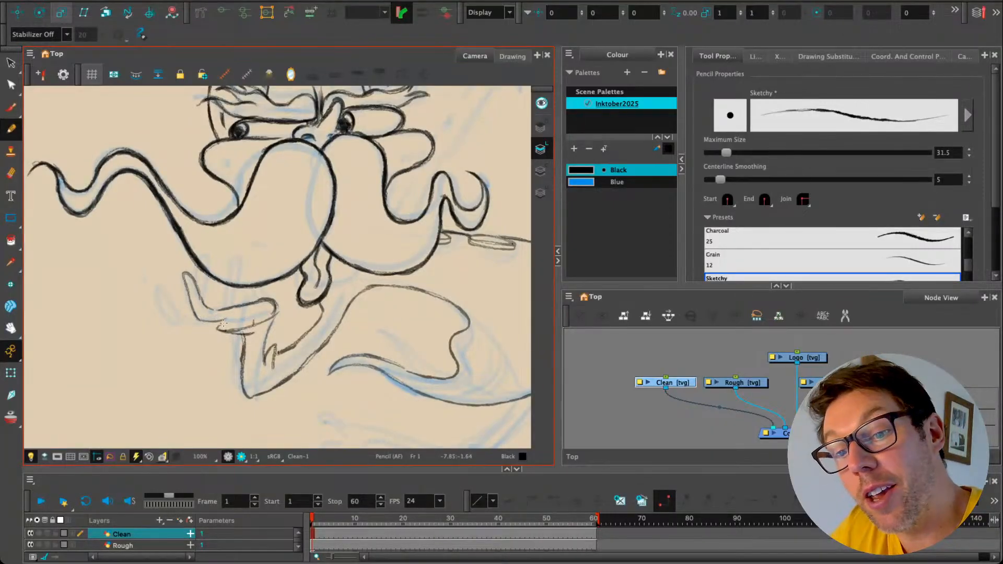
drag(251, 322, 196, 319)
key(super+z)
key(super+z)
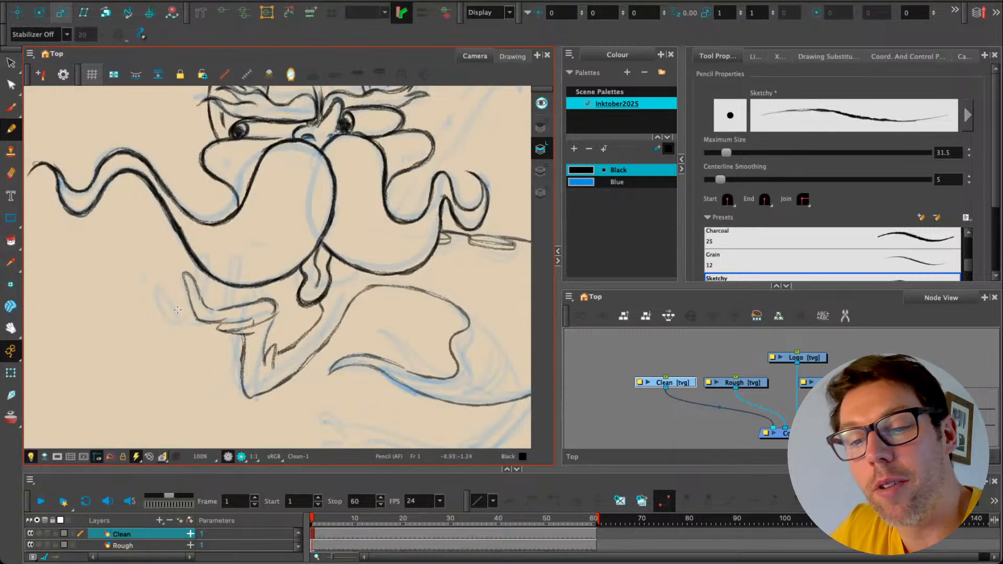
key(super+z)
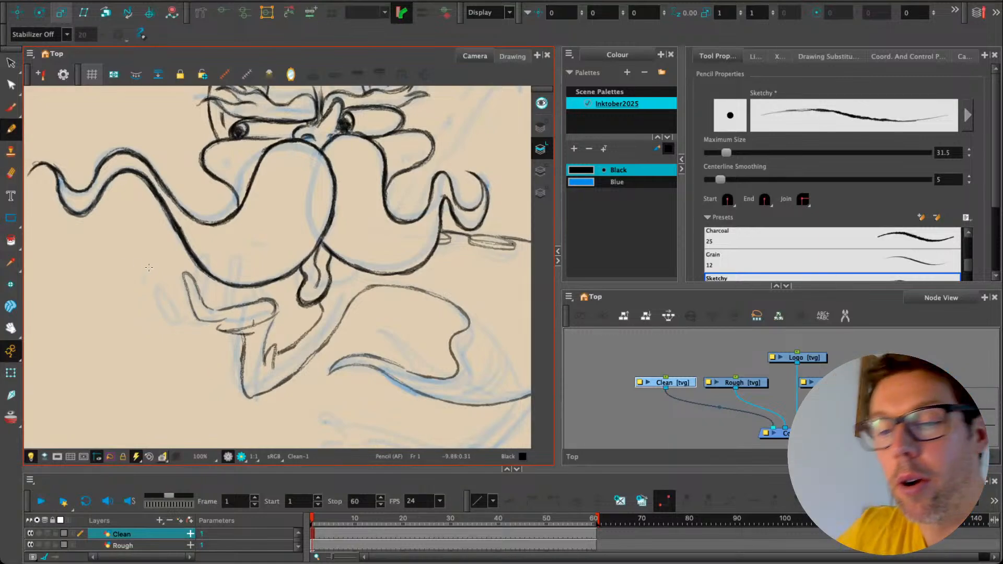
Step: Ink the outer finger, the finger behind it reaching the moustache, and the small inner fingertip of the raised hand
drag(172, 321, 151, 286)
mouse_move(175, 322)
mouse_down()
mouse_move(160, 301)
mouse_move(195, 312)
mouse_move(171, 322)
mouse_move(199, 255)
mouse_move(201, 291)
mouse_up()
key(super+z)
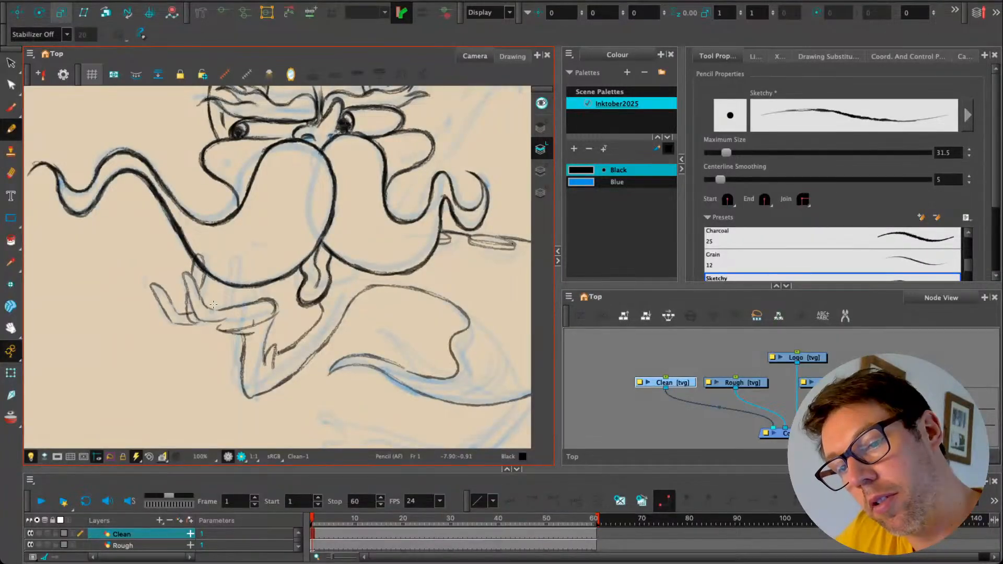
mouse_move(272, 300)
mouse_down()
mouse_move(220, 306)
mouse_move(210, 285)
mouse_move(231, 266)
mouse_up()
key(super+z)
key(super+z)
mouse_move(205, 301)
mouse_down()
mouse_move(209, 283)
mouse_move(229, 276)
mouse_move(216, 302)
mouse_up()
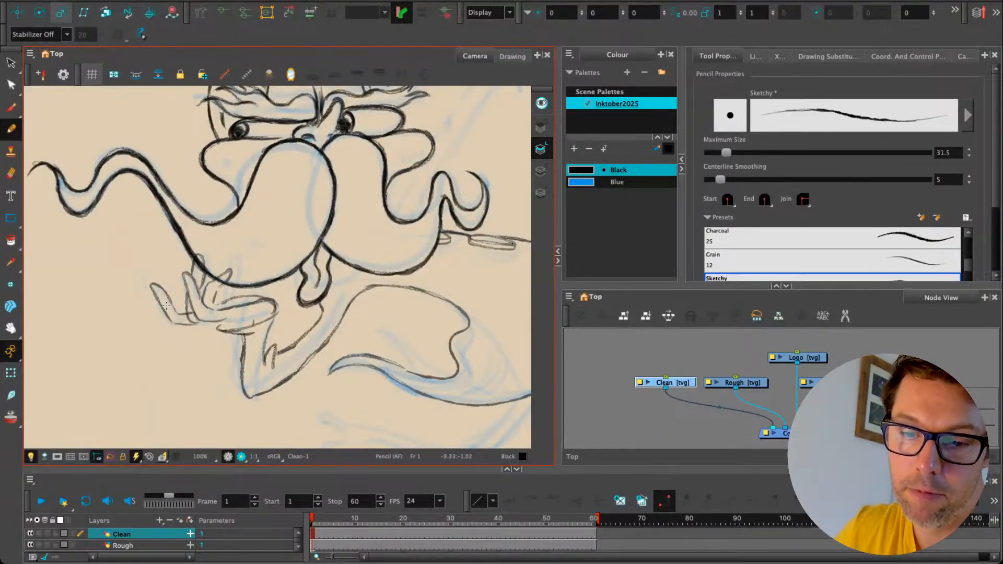
Step: Erase the raised hand's outer finger and redraw it at a lower angle, joined to the underside of the palm
key(alt+e)
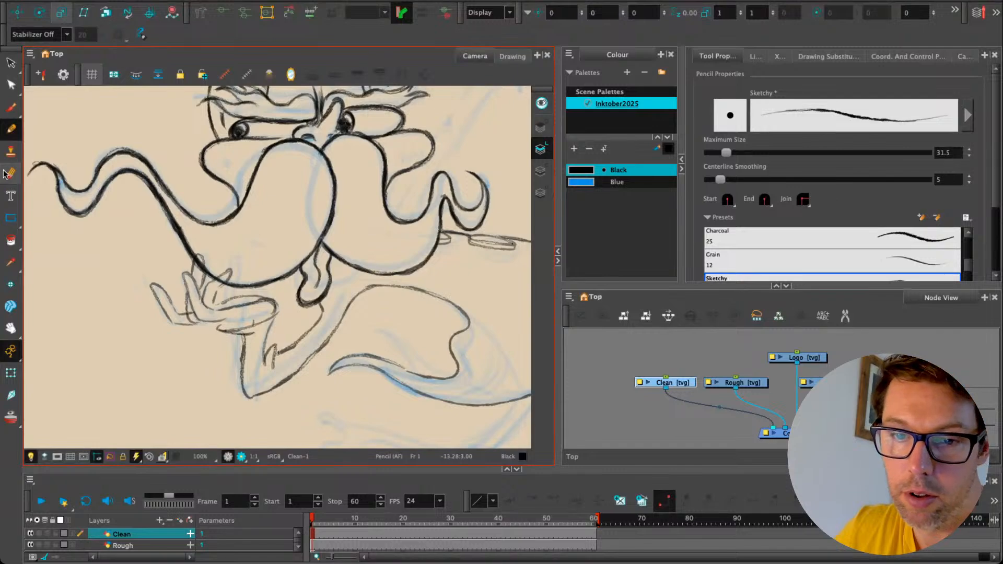
click(9, 130)
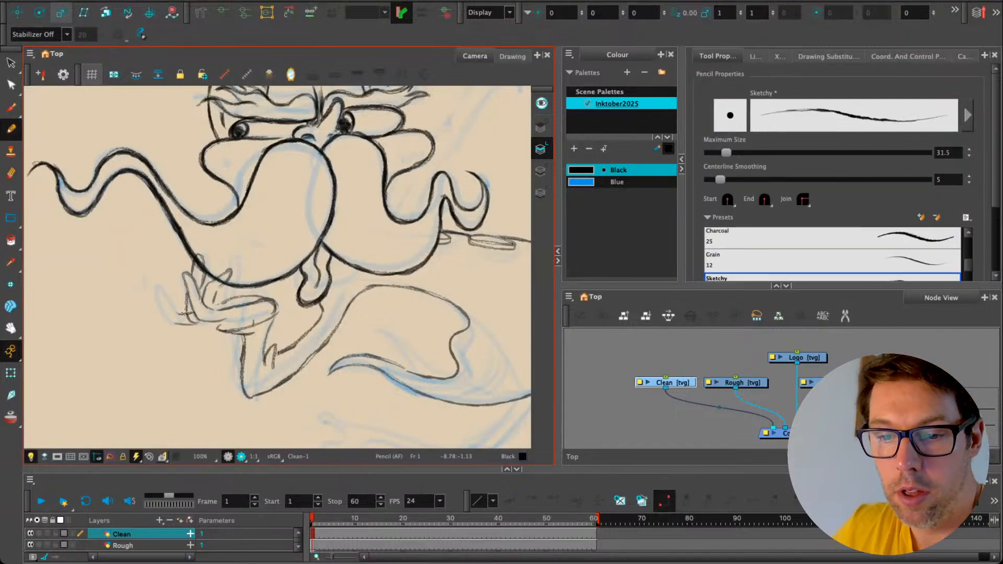
mouse_move(152, 301)
mouse_down()
mouse_move(181, 319)
mouse_move(154, 301)
mouse_move(170, 309)
mouse_move(171, 324)
mouse_move(146, 296)
mouse_move(190, 314)
mouse_move(180, 324)
mouse_move(203, 323)
mouse_up()
key(super+z)
key(super+z)
key(super+z)
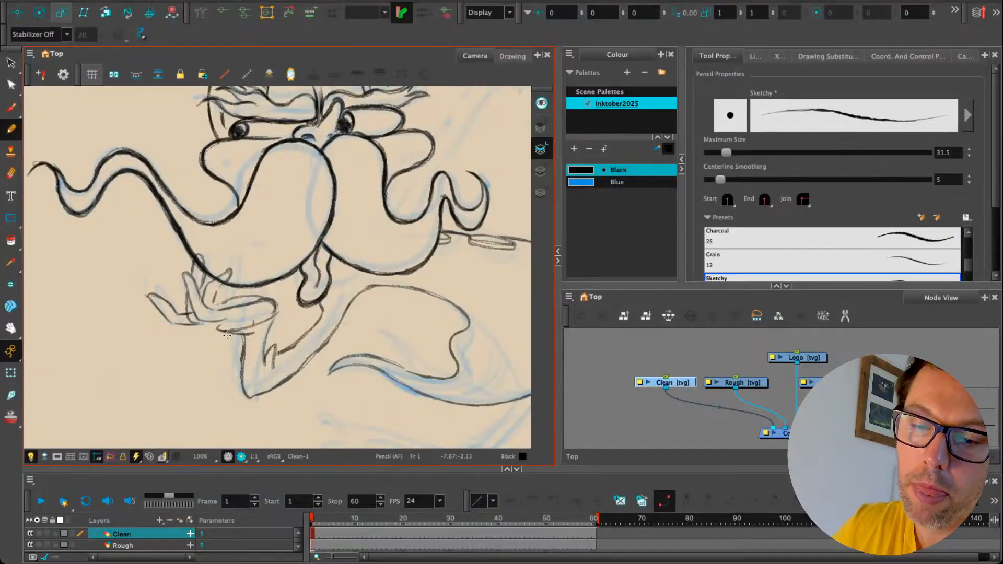
mouse_move(187, 326)
mouse_down()
mouse_move(220, 325)
mouse_move(178, 325)
mouse_up()
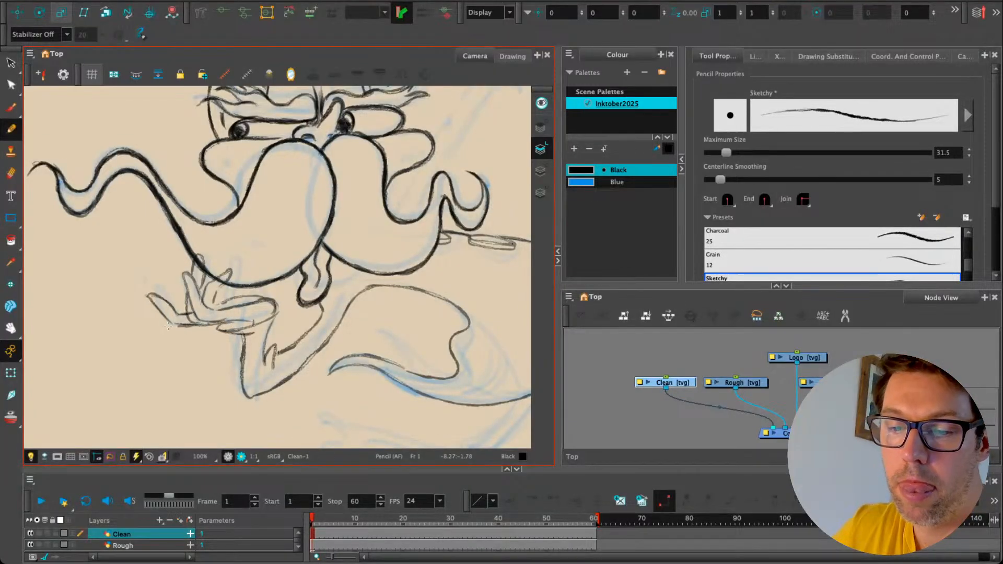
Step: Erase the finger overlapping the moustache line and redraw it shorter
click(11, 175)
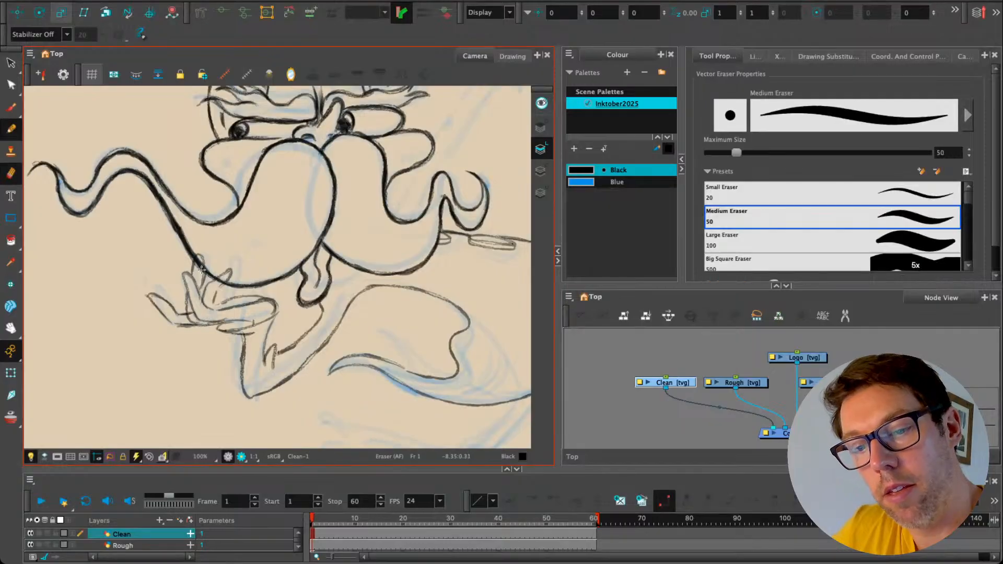
drag(198, 260, 200, 294)
click(11, 129)
key(ctrl+z)
key(ctrl+z)
drag(192, 256, 214, 280)
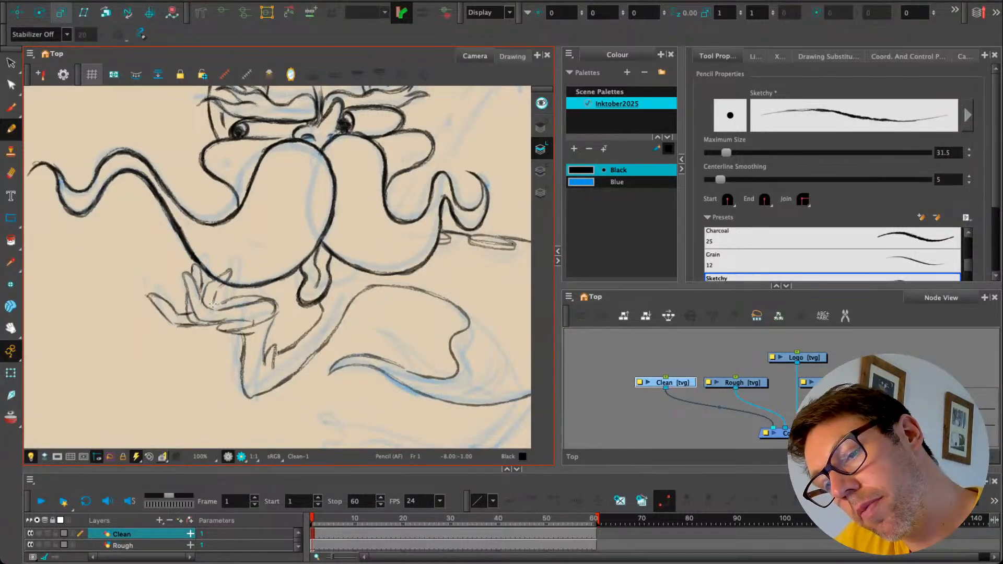
Step: Rework the raised hand's palm by erasing its rounded end at the wrist and inking new curved thumb and palm lines
drag(212, 304, 277, 306)
click(11, 173)
key(alt+x)
mouse_move(214, 301)
mouse_down()
mouse_move(272, 301)
mouse_move(209, 312)
mouse_up()
key(alt+s)
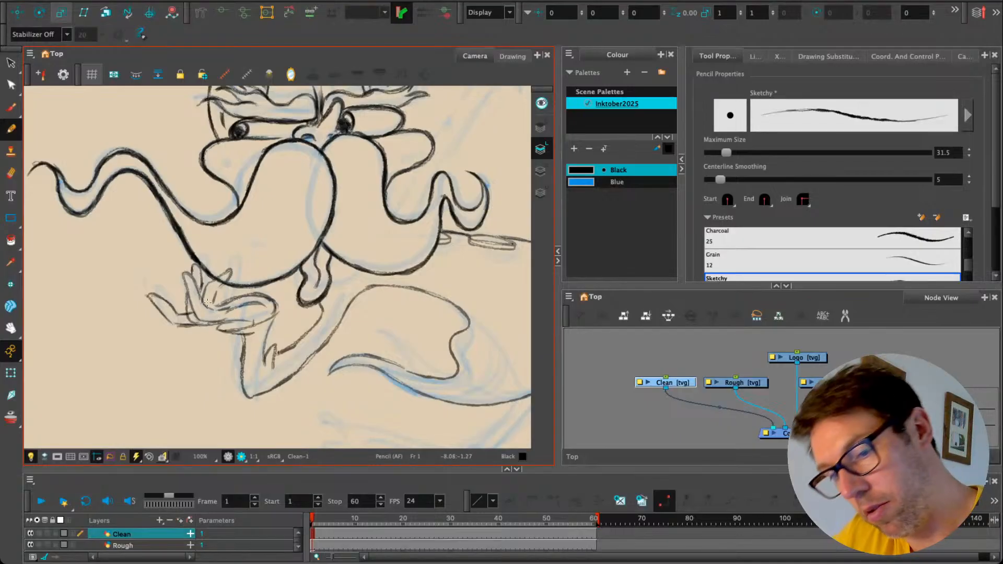
drag(270, 304, 268, 303)
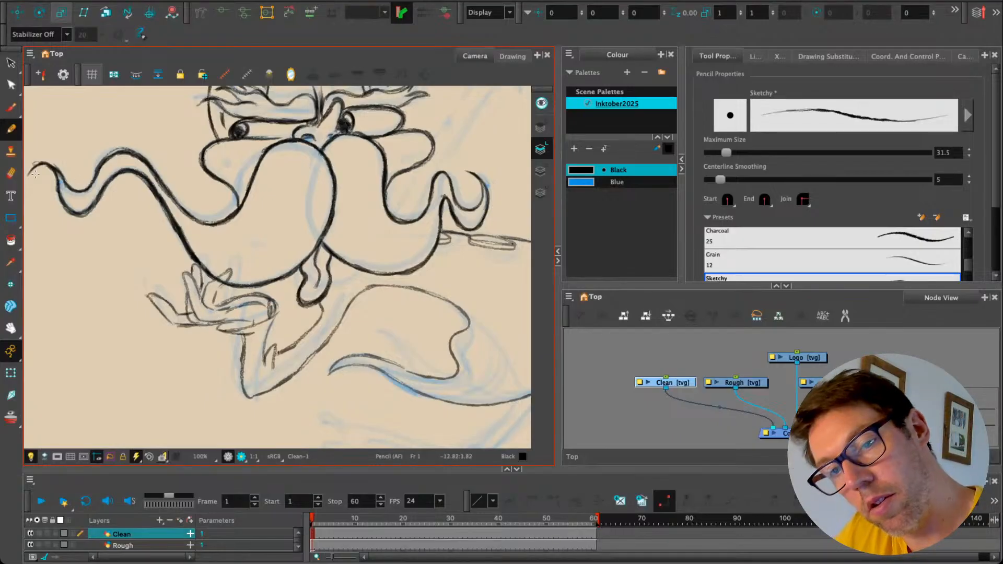
click(11, 172)
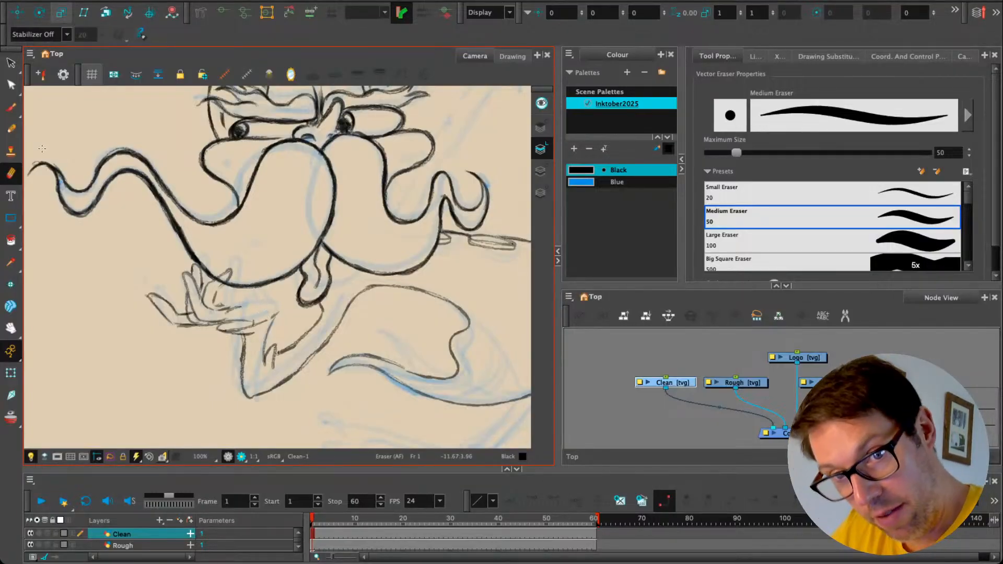
key(alt+/)
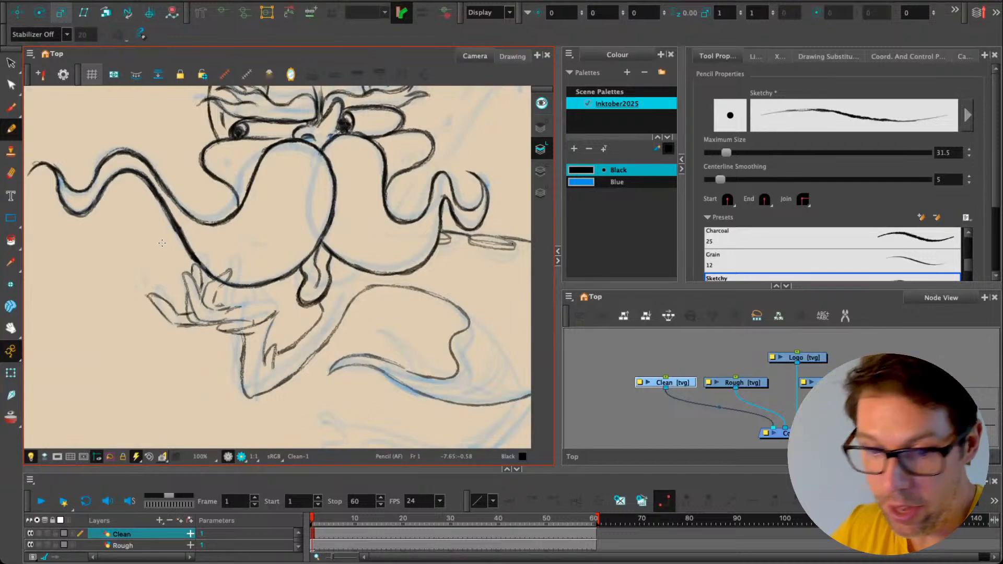
drag(266, 312, 253, 298)
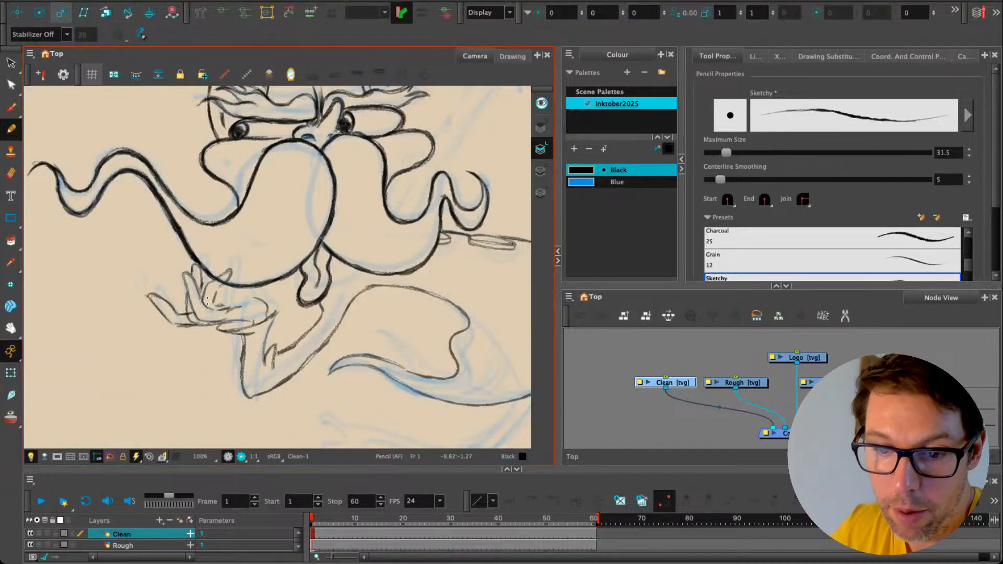
mouse_move(238, 304)
mouse_down()
mouse_move(263, 314)
mouse_move(217, 315)
mouse_up()
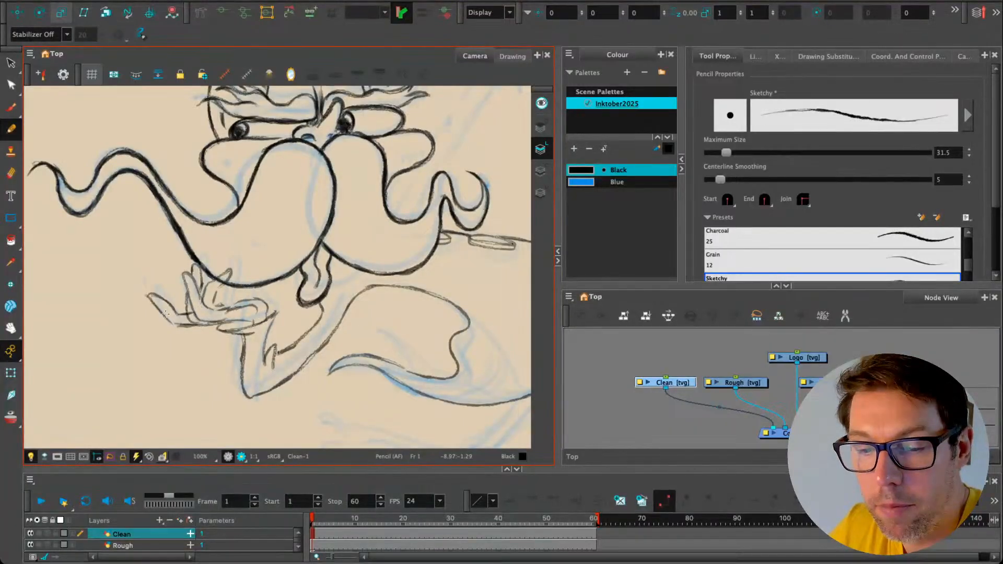
Step: Erase the tip of the outer finger on the raised hand and redraw it shorter
key(alt+e)
mouse_move(140, 299)
mouse_down()
mouse_move(175, 326)
mouse_move(182, 313)
mouse_move(194, 323)
mouse_move(137, 288)
mouse_move(209, 325)
mouse_move(170, 326)
mouse_move(185, 325)
mouse_move(154, 304)
mouse_move(184, 314)
mouse_up()
key(alt+slash)
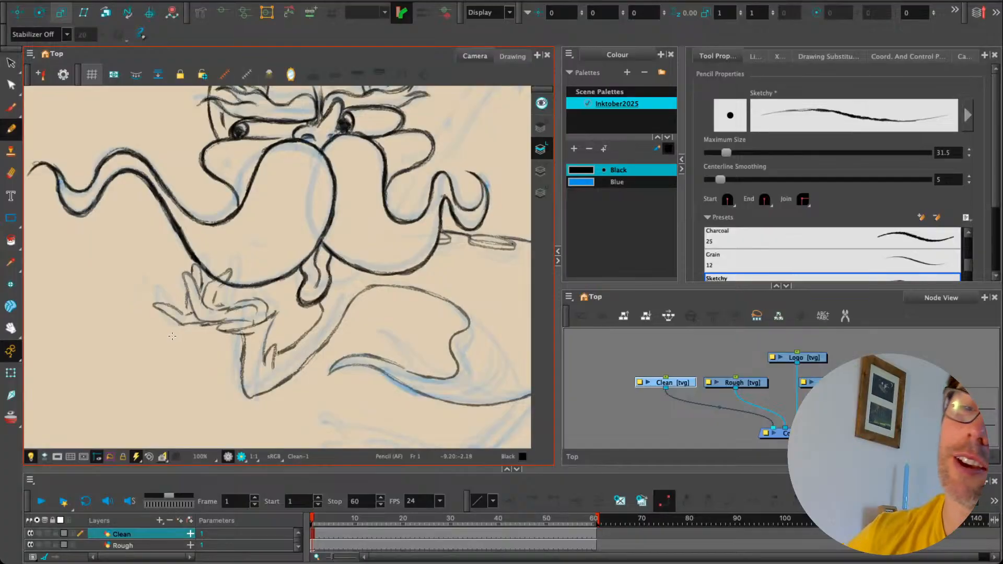
Step: Sketch a separate open hand in the empty area beside the arm, with a forearm, round wrist joint, wedge-shaped palm and segmented fingers
drag(126, 339, 166, 300)
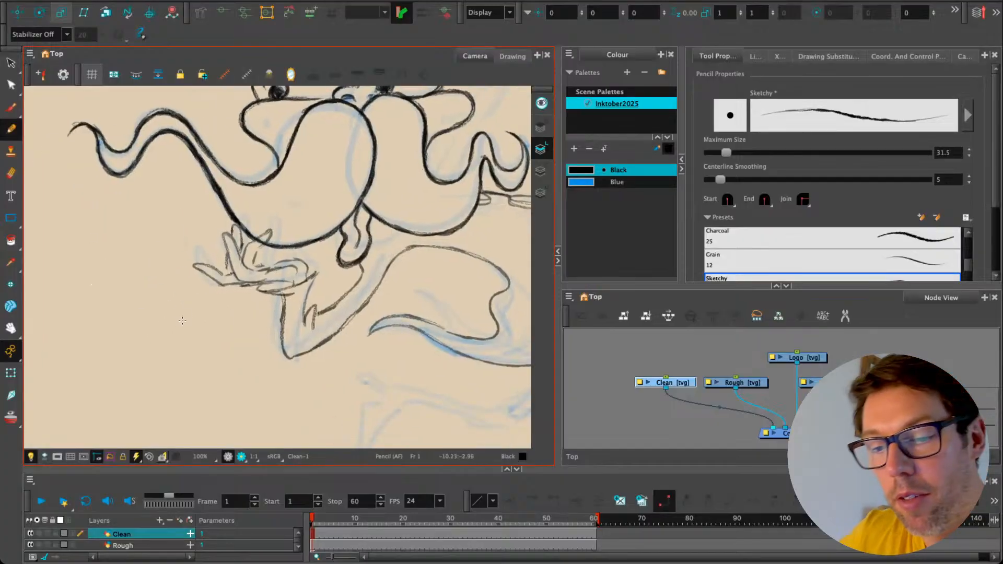
mouse_move(197, 347)
mouse_down()
mouse_move(197, 389)
mouse_move(184, 395)
mouse_move(190, 338)
mouse_move(142, 359)
mouse_up()
mouse_move(195, 342)
mouse_down()
mouse_move(148, 333)
mouse_move(160, 345)
mouse_move(134, 358)
mouse_move(116, 340)
mouse_up()
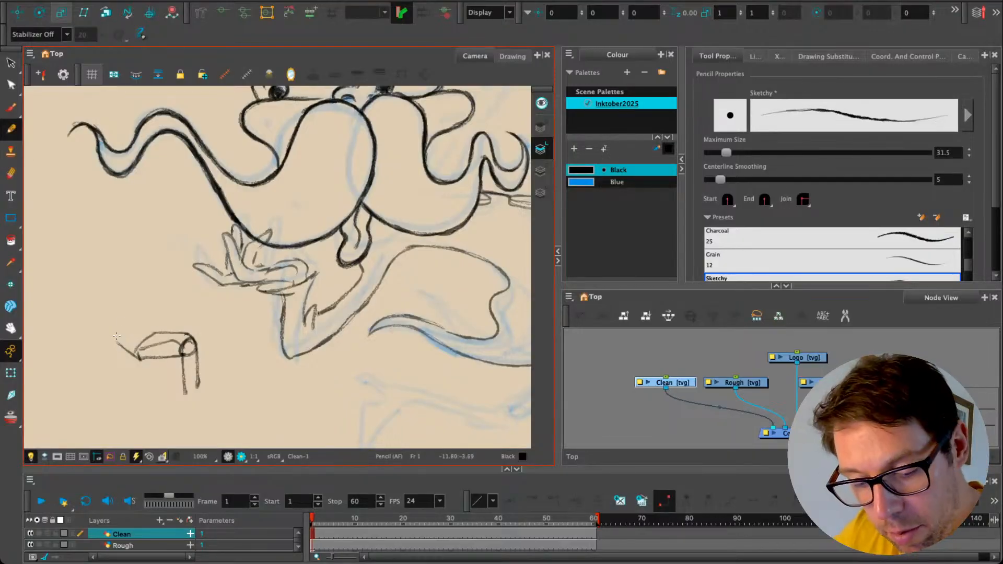
mouse_move(116, 341)
mouse_down()
mouse_move(105, 321)
mouse_move(141, 342)
mouse_move(119, 333)
mouse_up()
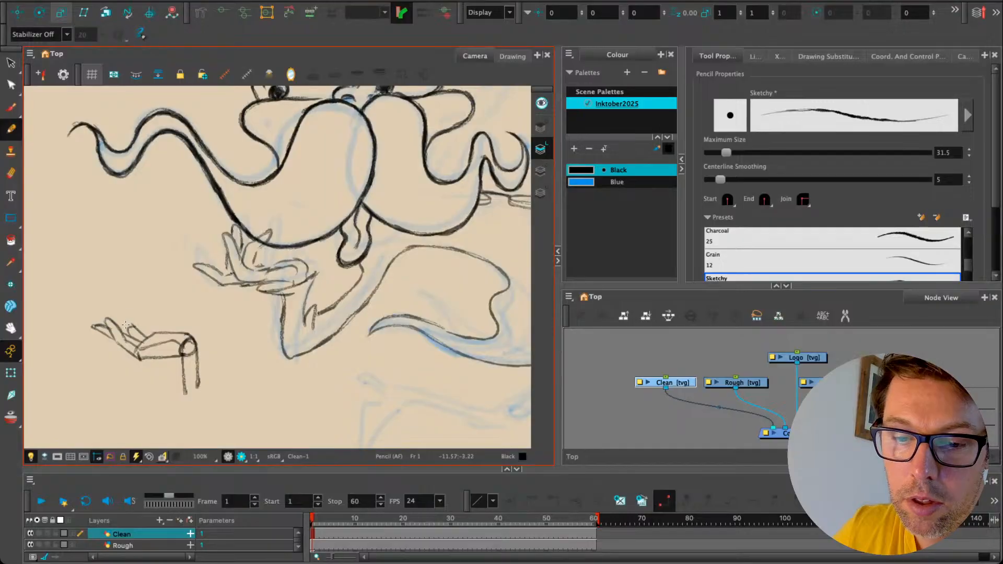
mouse_move(126, 325)
mouse_down()
mouse_move(132, 291)
mouse_move(132, 326)
mouse_move(122, 313)
mouse_up()
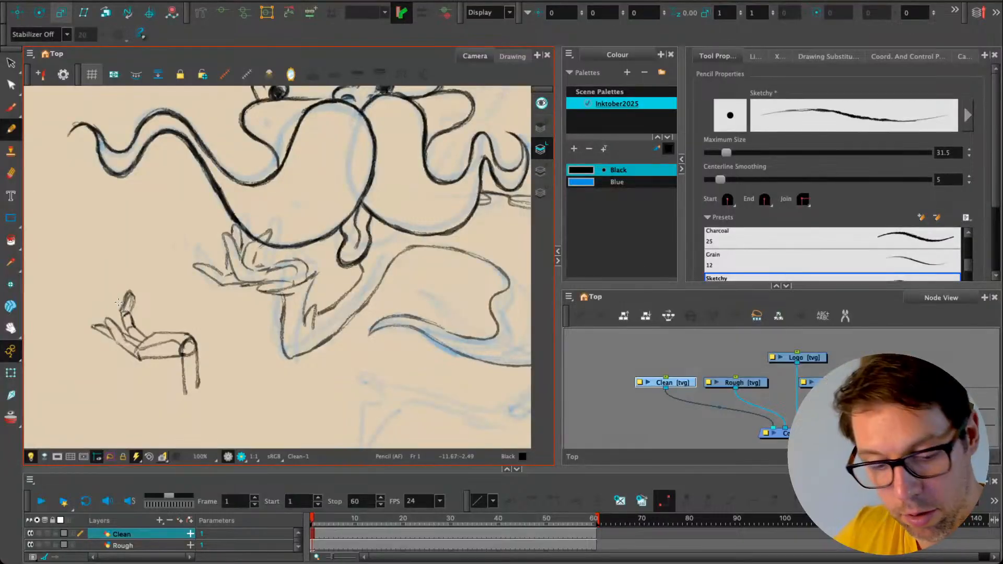
Step: Add another finger to the separate hand sketch, and replace its tall upright finger with a shorter one
key(alt+s)
key(alt+x)
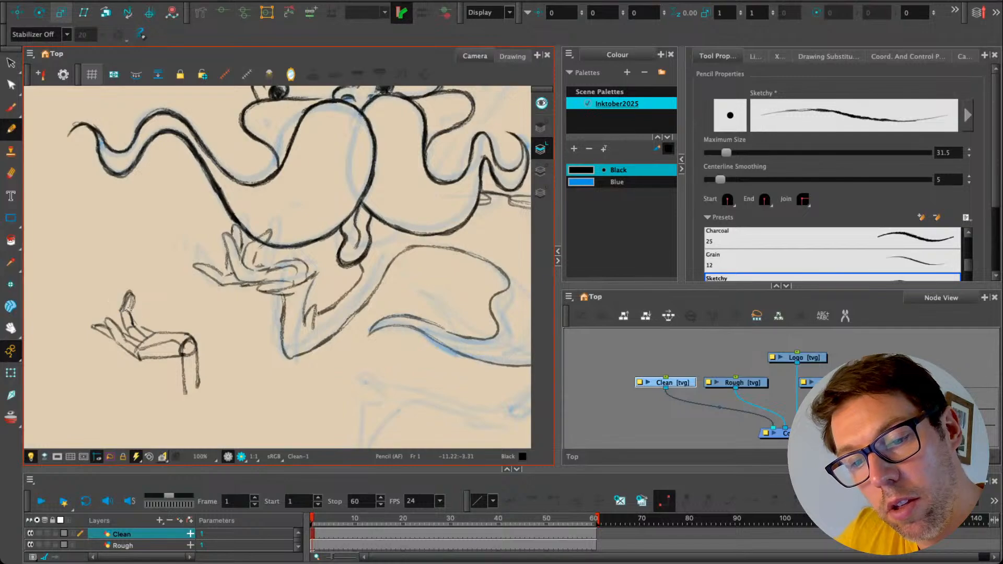
drag(110, 307, 123, 312)
key(ctrl+z)
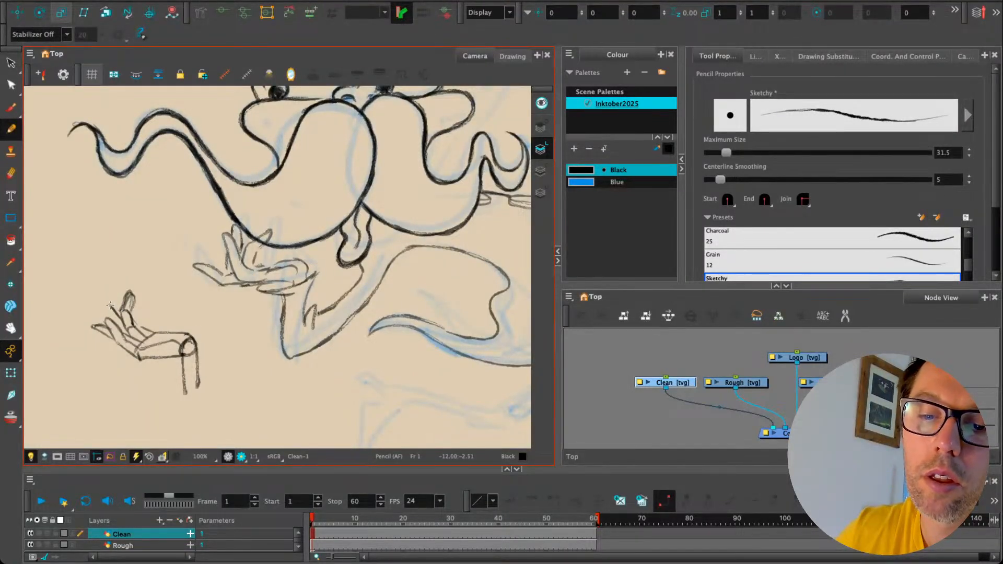
click(10, 174)
mouse_move(137, 292)
mouse_down()
mouse_move(126, 296)
mouse_move(126, 314)
mouse_up()
click(11, 111)
click(11, 129)
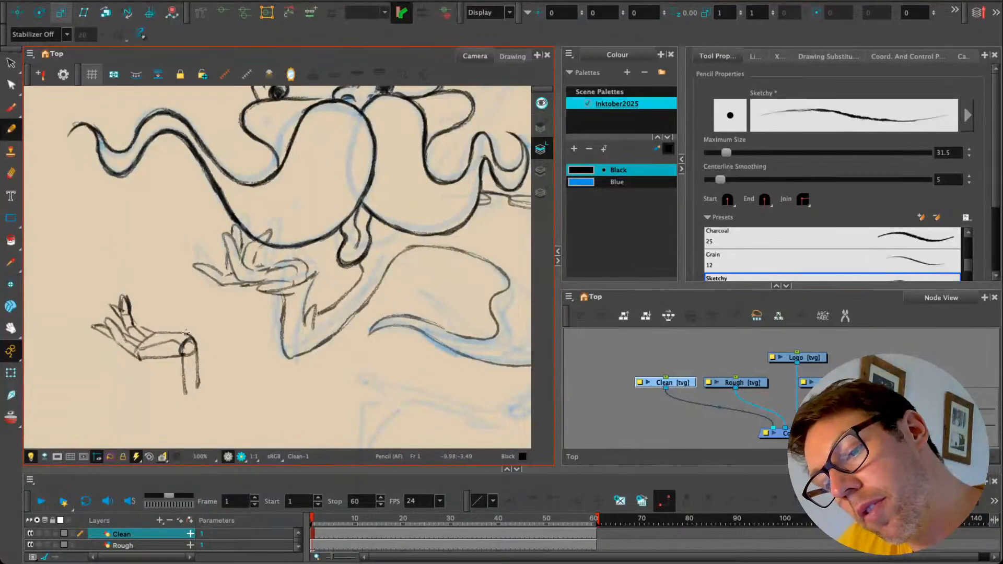
Step: Sketch an upright thumb rising from the wrist side of the separate hand's palm
drag(190, 333, 157, 322)
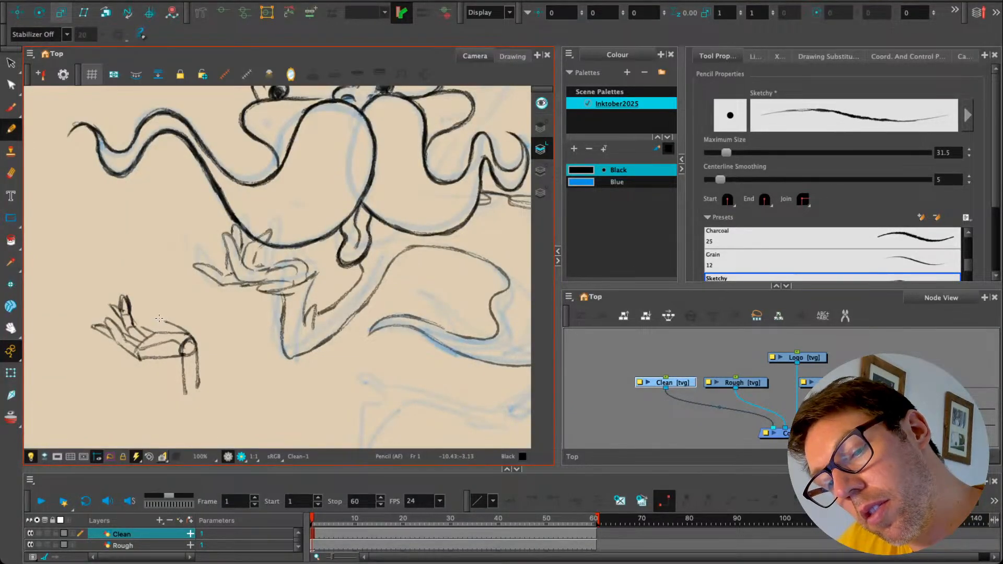
key(alt+s)
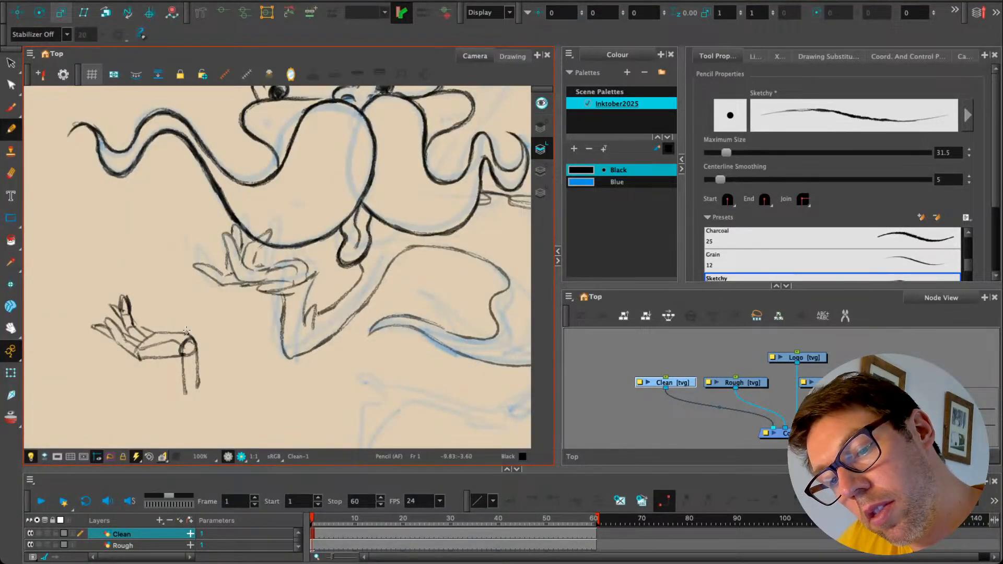
mouse_move(175, 318)
mouse_down()
mouse_move(165, 298)
mouse_move(152, 334)
mouse_up()
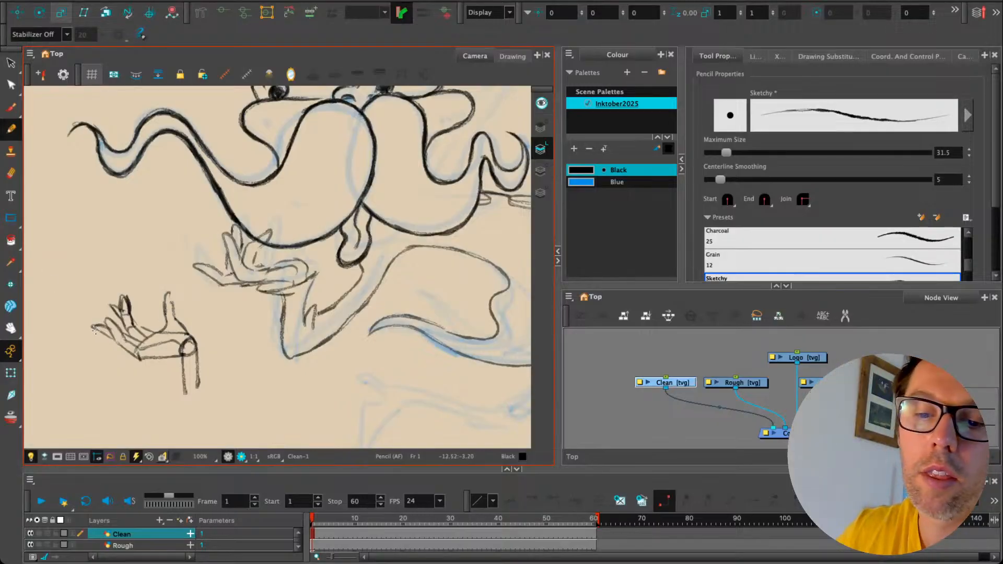
Step: Erase the inked hand below the moustache, and cut the separate hand sketch from the Clean layer
click(11, 172)
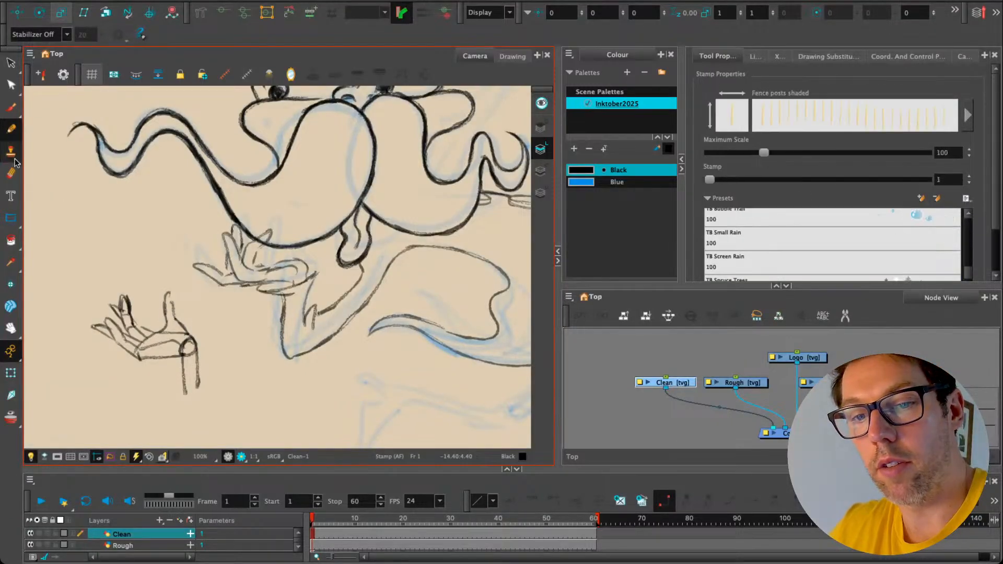
mouse_move(199, 253)
mouse_down()
mouse_move(224, 274)
mouse_move(264, 264)
mouse_move(245, 235)
mouse_move(274, 230)
mouse_move(232, 227)
mouse_move(290, 259)
mouse_move(272, 283)
mouse_move(300, 272)
mouse_up()
click(10, 63)
mouse_move(89, 297)
mouse_down()
mouse_move(87, 329)
mouse_move(82, 278)
mouse_move(86, 293)
mouse_up()
key(Delete)
Step: Erase the blue rough hand below the moustache on the Rough layer
click(740, 380)
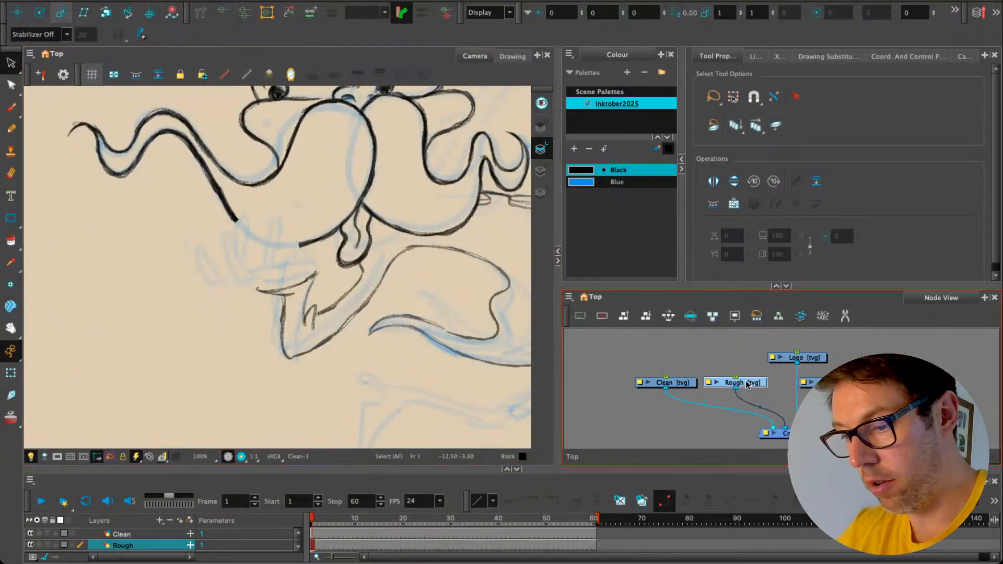
key(alt+e)
mouse_move(191, 245)
mouse_down()
mouse_move(209, 282)
mouse_move(215, 236)
mouse_move(253, 230)
mouse_move(282, 264)
mouse_move(306, 246)
mouse_move(288, 274)
mouse_move(256, 274)
mouse_move(175, 236)
mouse_move(223, 222)
mouse_up()
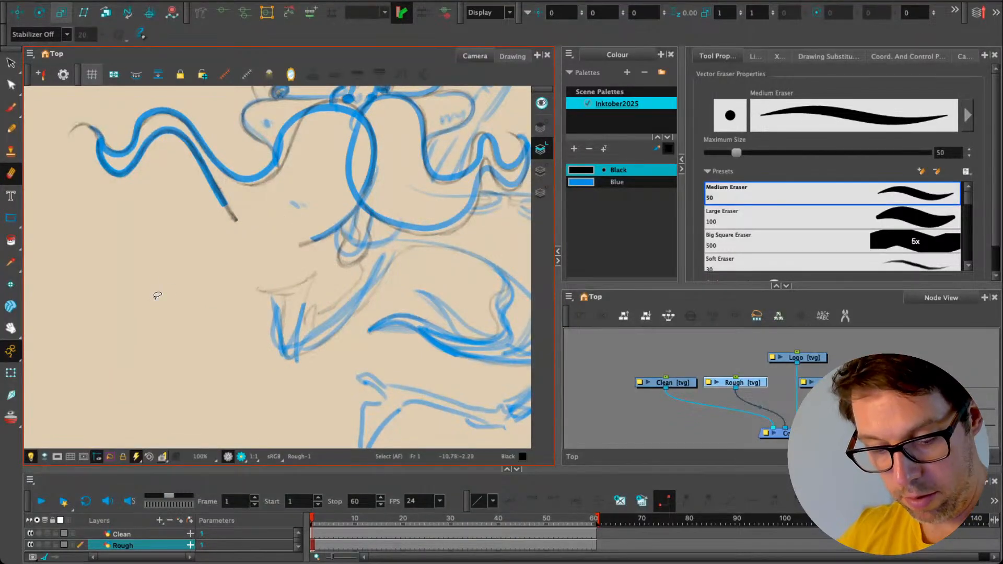
Step: Paste the hand sketch into the Rough layer and position it with its wrist at the end of the bent forearm
click(11, 64)
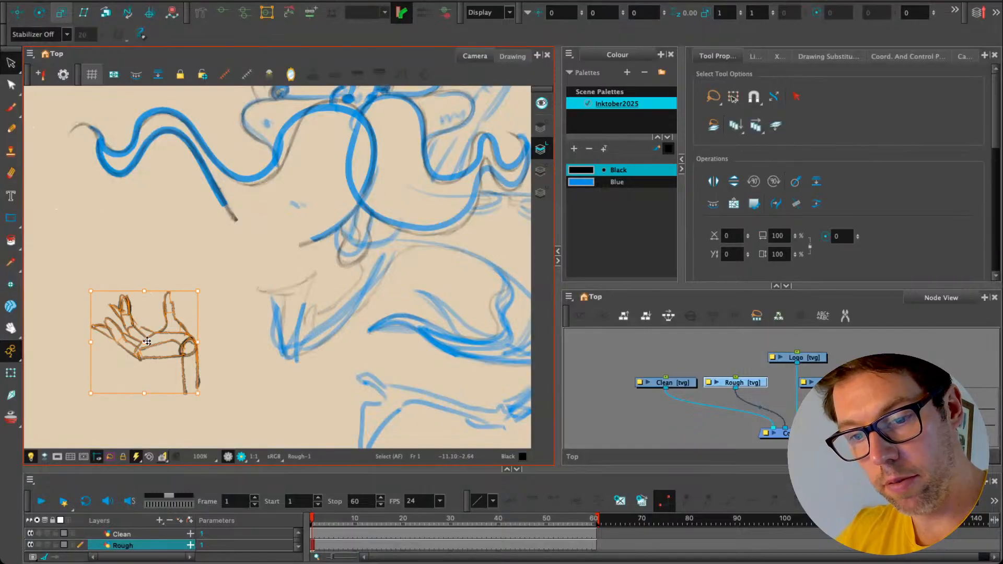
mouse_move(144, 332)
mouse_down()
mouse_move(265, 268)
mouse_move(244, 269)
mouse_up()
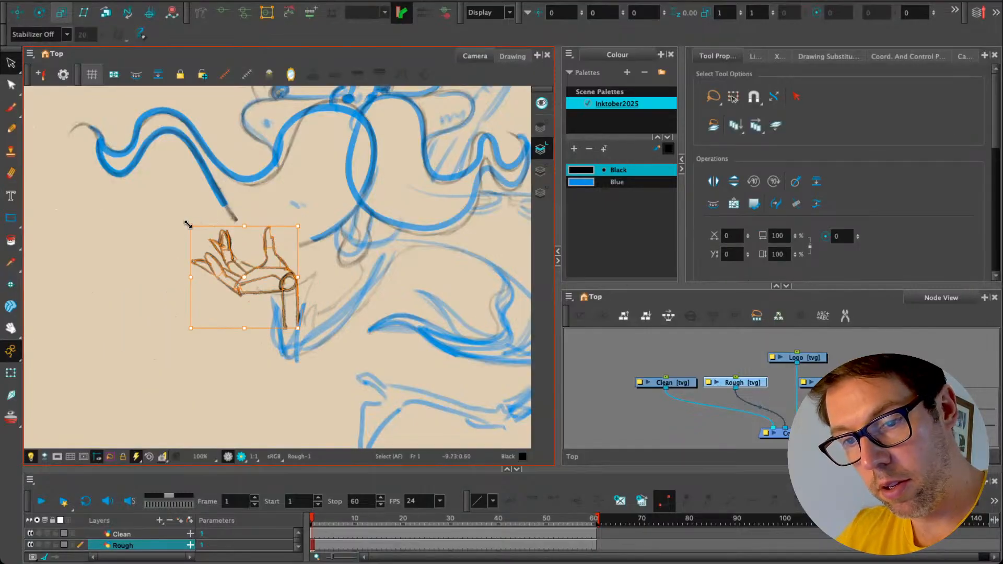
drag(179, 220, 190, 223)
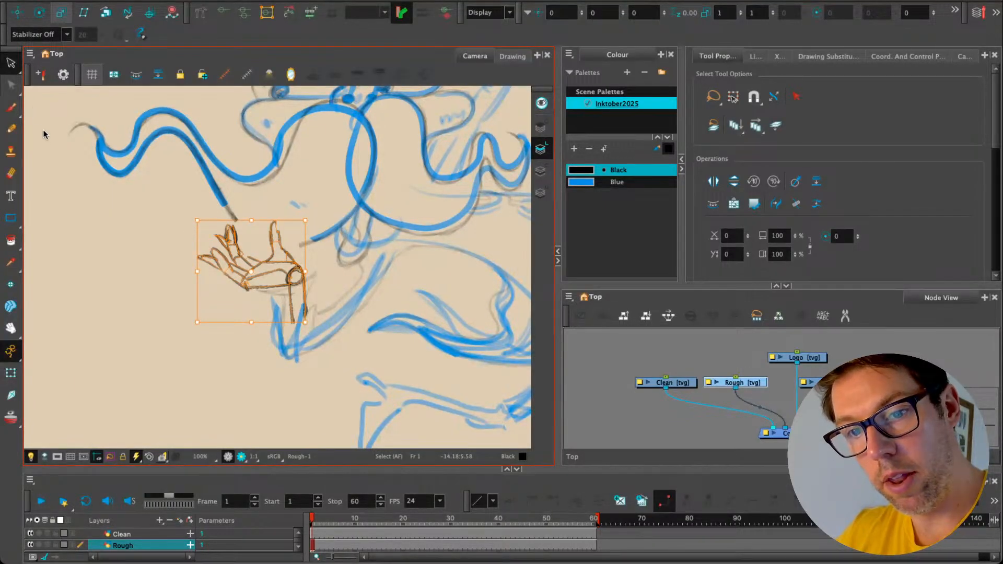
Step: Distort the rough hand sketch with the Perspective tool, adjusting its upper corners and lower-left corner to reshape the fingers and palm
key(alt+0)
drag(197, 221, 188, 219)
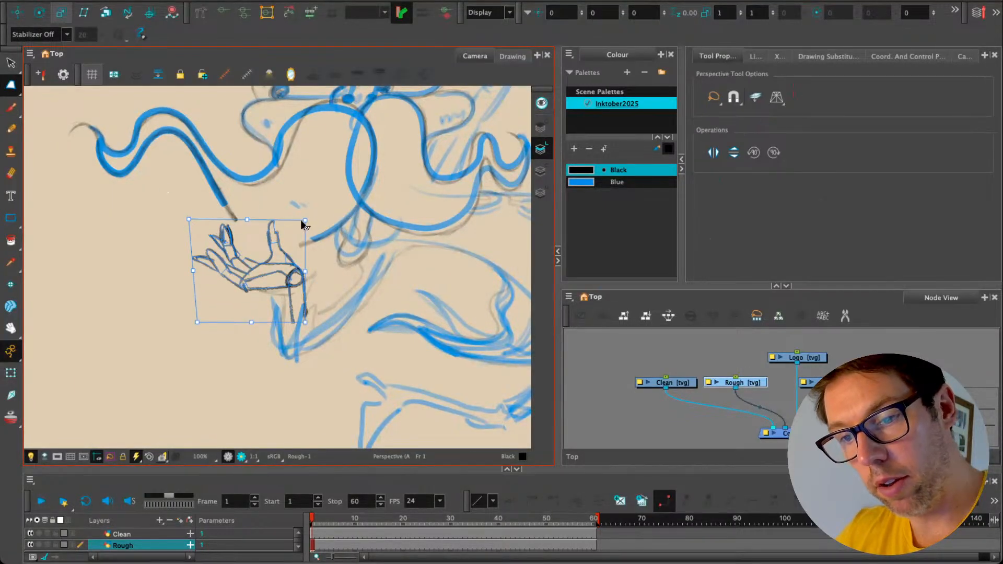
drag(304, 225, 302, 226)
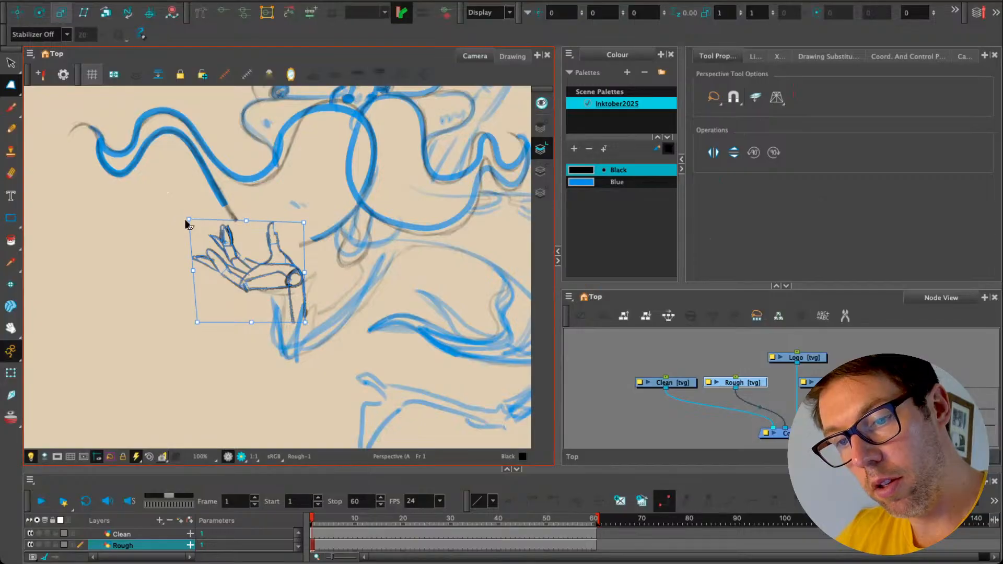
drag(197, 321, 200, 320)
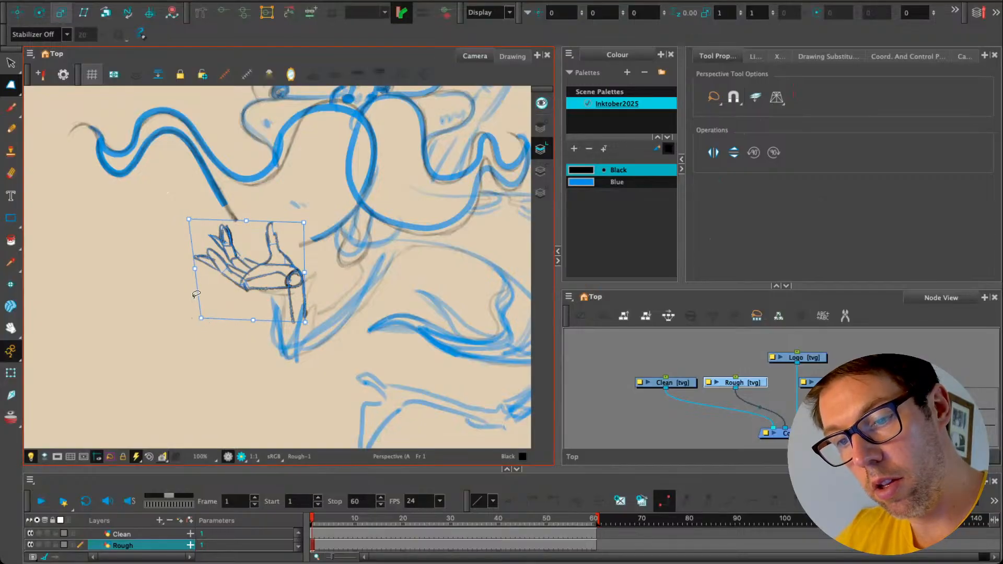
drag(187, 224, 196, 218)
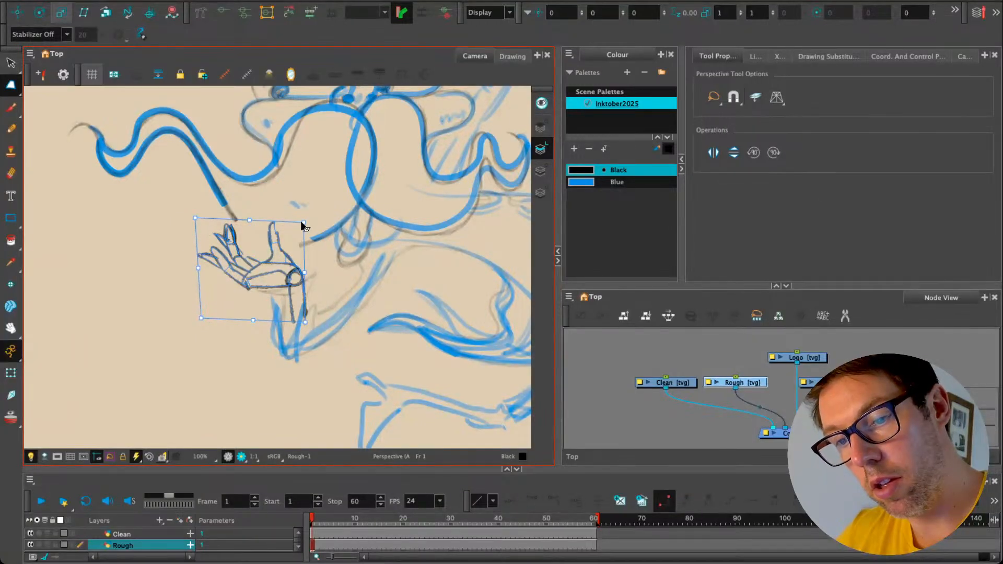
drag(302, 224, 309, 219)
drag(200, 319, 201, 323)
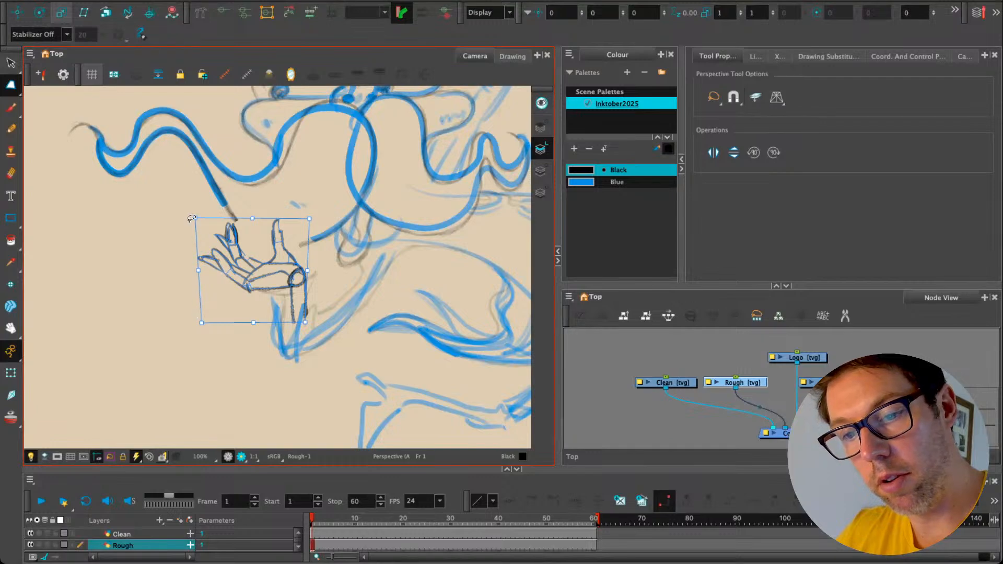
drag(196, 218, 195, 213)
drag(202, 323, 202, 318)
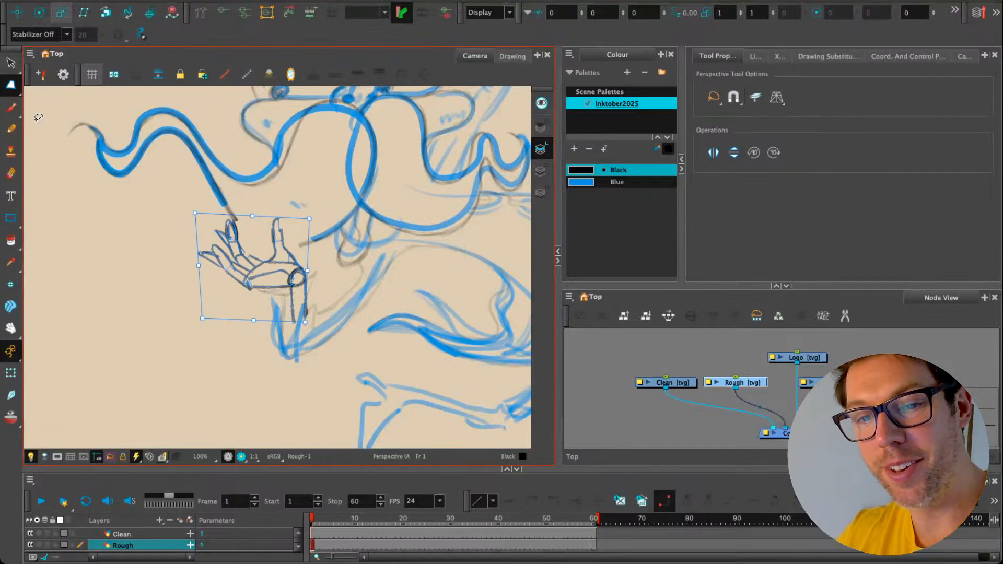
Step: Rotate the rough hand sketch slightly and move it outward so its wrist lines up with the forearm
click(10, 63)
click(220, 219)
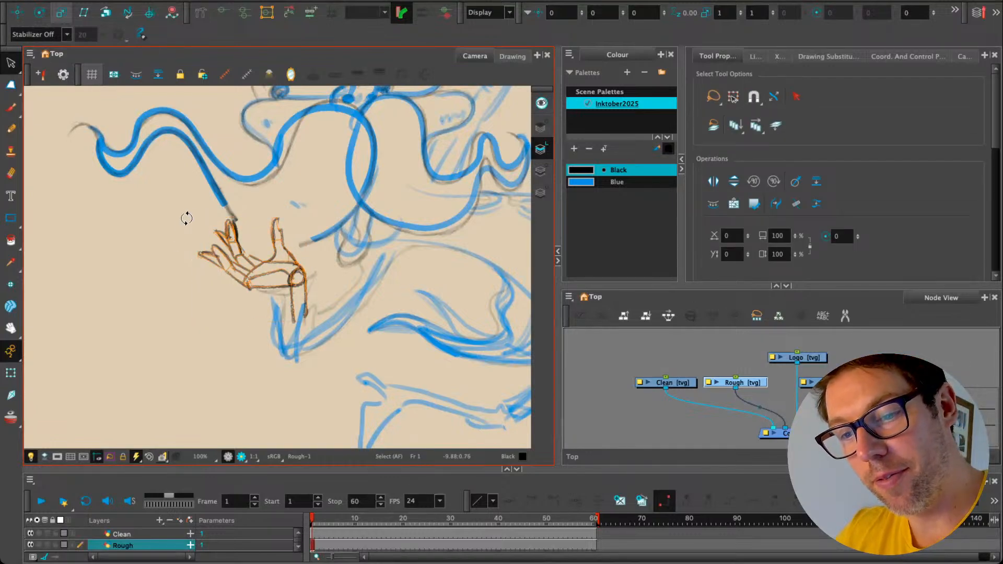
drag(265, 273, 248, 282)
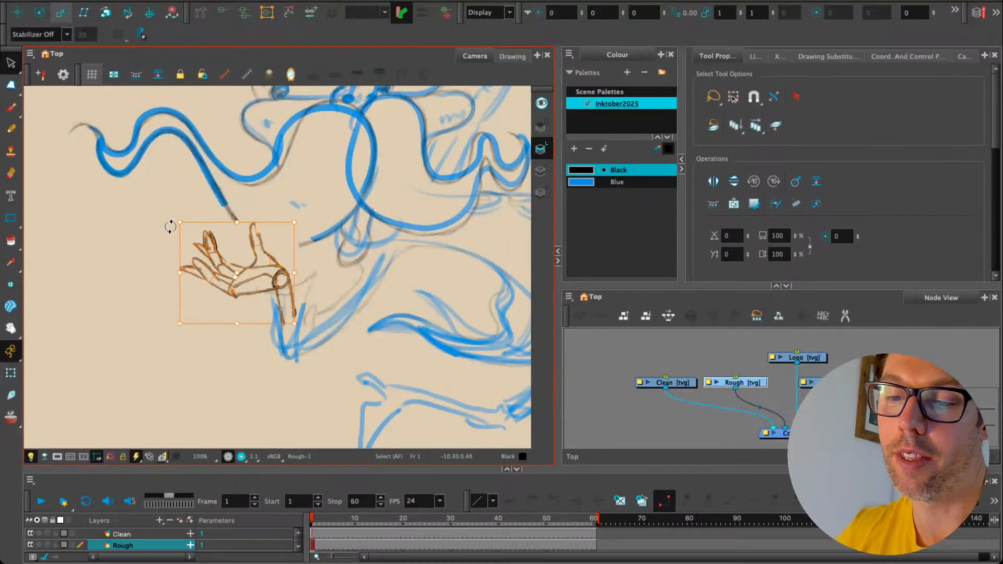
drag(229, 269, 226, 264)
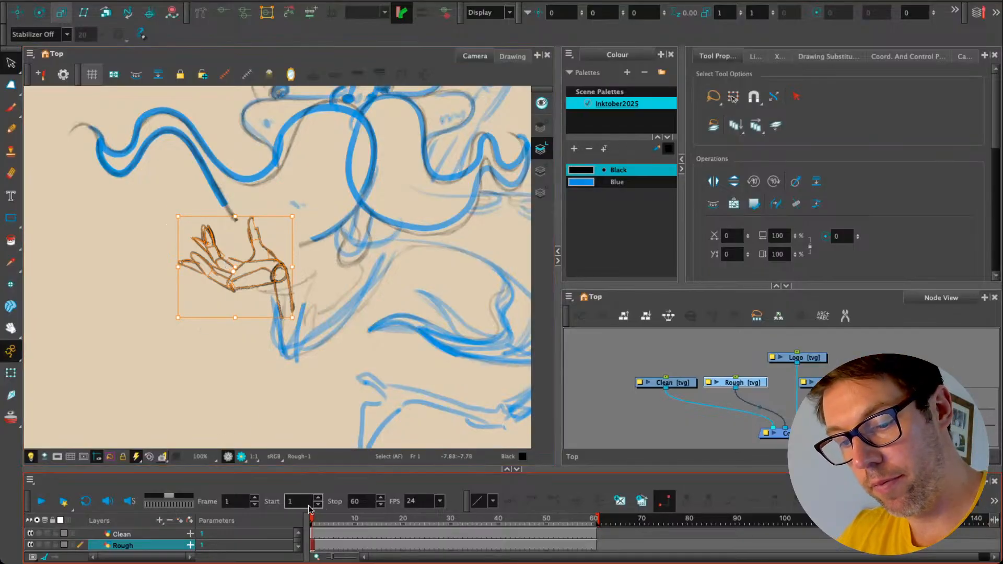
scroll(204, 340, down, 5)
scroll(188, 343, up, 5)
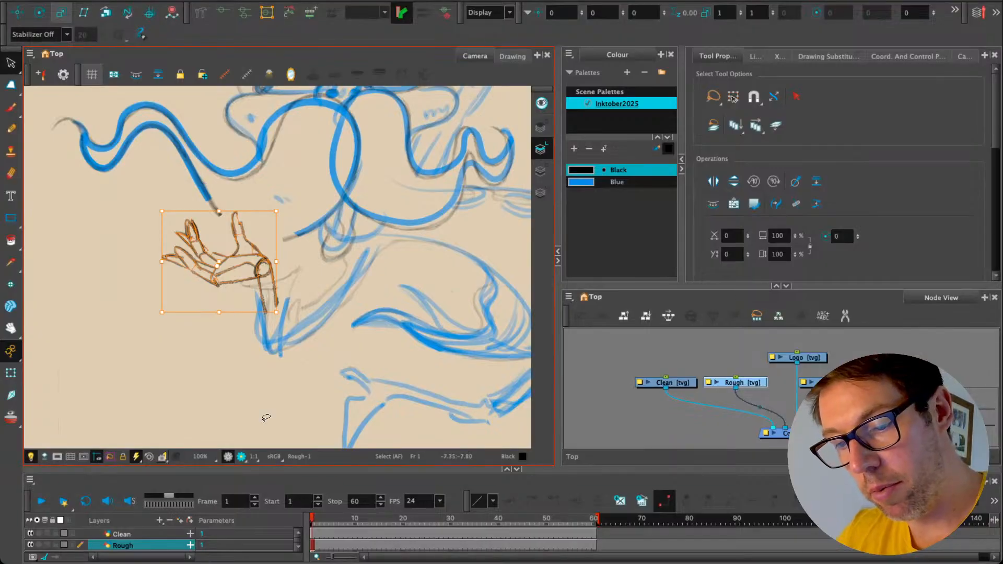
Step: Erase the old sleeve cuff and outer forearm line on the Clean drawing
click(665, 383)
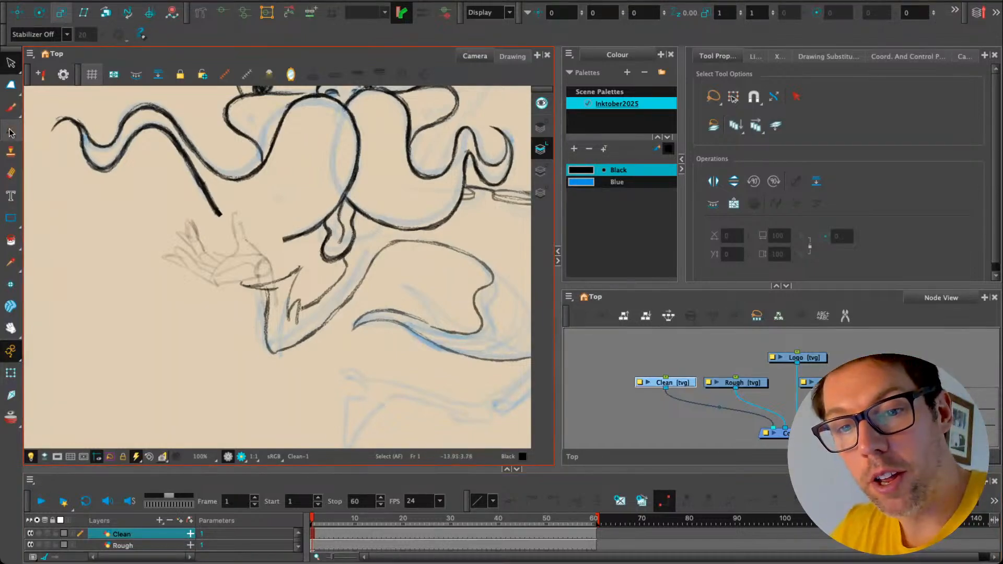
key(alt+e)
mouse_move(243, 284)
mouse_down()
mouse_move(302, 267)
mouse_move(279, 322)
mouse_move(260, 293)
mouse_move(267, 309)
mouse_up()
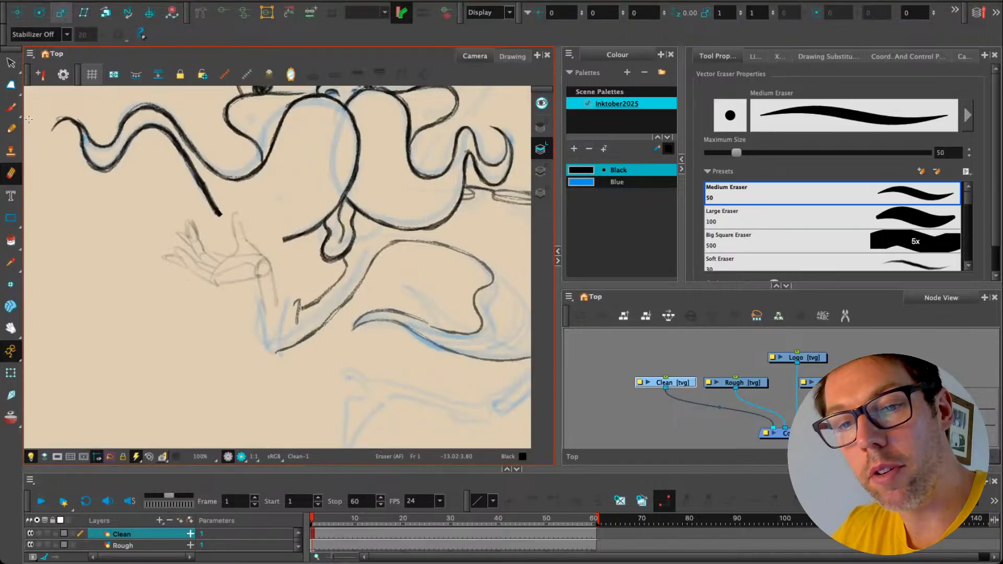
Step: Redraw the forearm outline, elbow sleeve folds and cuff around the wrist using the Sketchy pencil
key(alt+/)
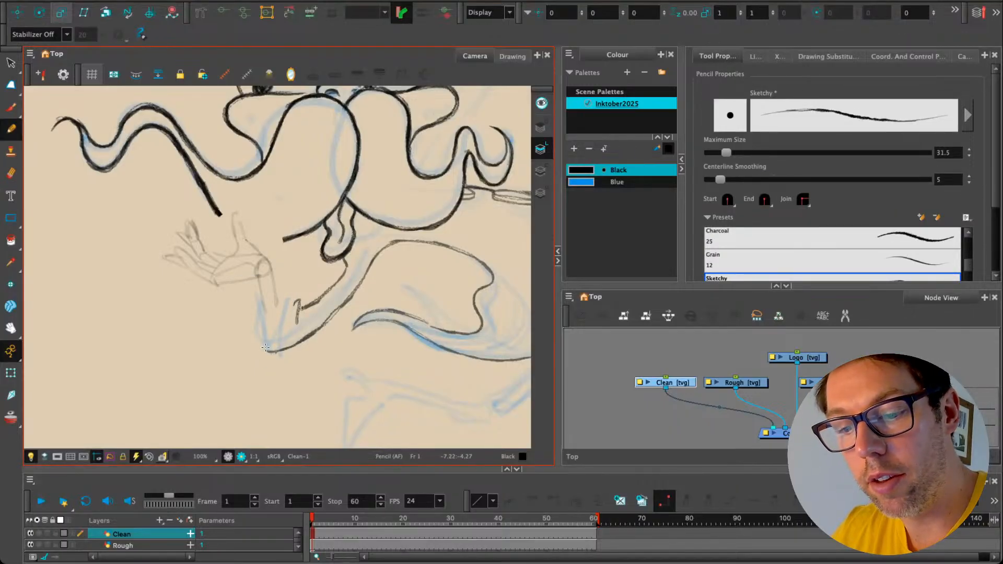
drag(263, 336, 258, 299)
mouse_move(262, 335)
mouse_down()
mouse_move(244, 304)
mouse_move(222, 299)
mouse_move(226, 289)
mouse_move(279, 297)
mouse_move(303, 312)
mouse_up()
key(alt+e)
key(alt+/)
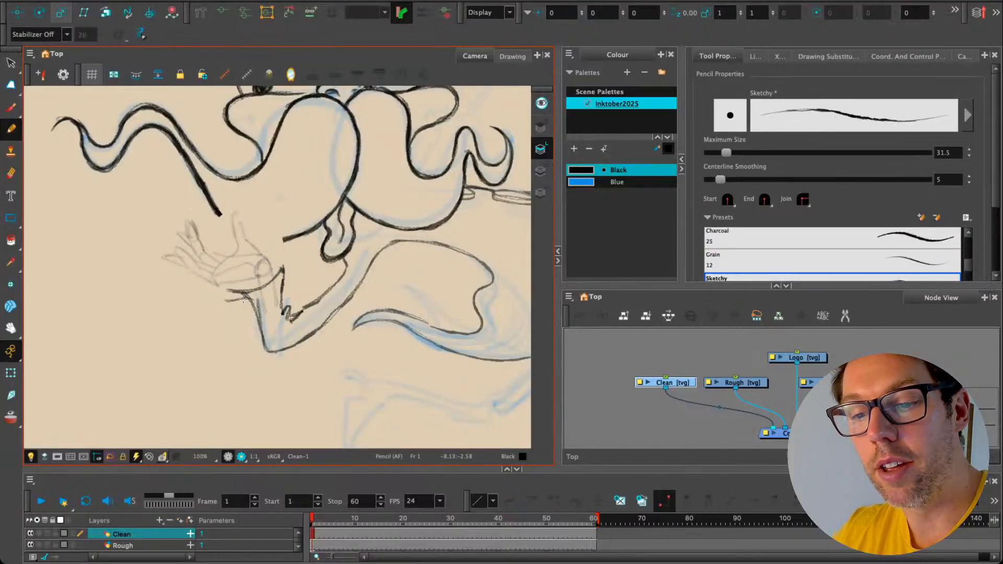
mouse_move(244, 298)
mouse_down()
mouse_move(216, 296)
mouse_move(282, 269)
mouse_up()
drag(210, 291, 261, 289)
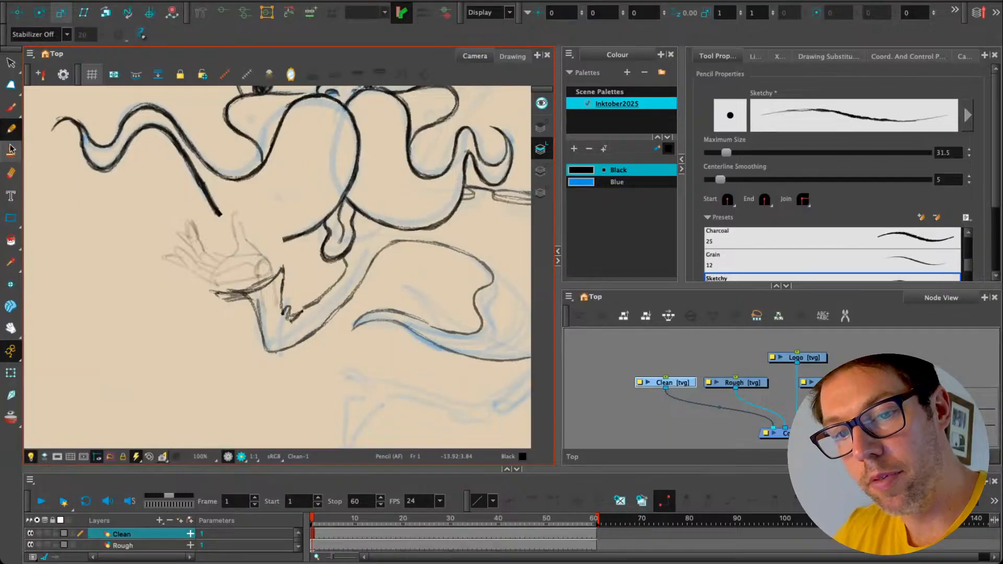
Step: Erase the cuff lines crossing the wrist and redraw the cuff lower on the forearm
key(alt+e)
mouse_move(230, 292)
mouse_down()
mouse_move(284, 271)
mouse_move(233, 297)
mouse_move(250, 295)
mouse_move(231, 304)
mouse_move(255, 314)
mouse_move(225, 304)
mouse_move(251, 291)
mouse_up()
key(alt+slash)
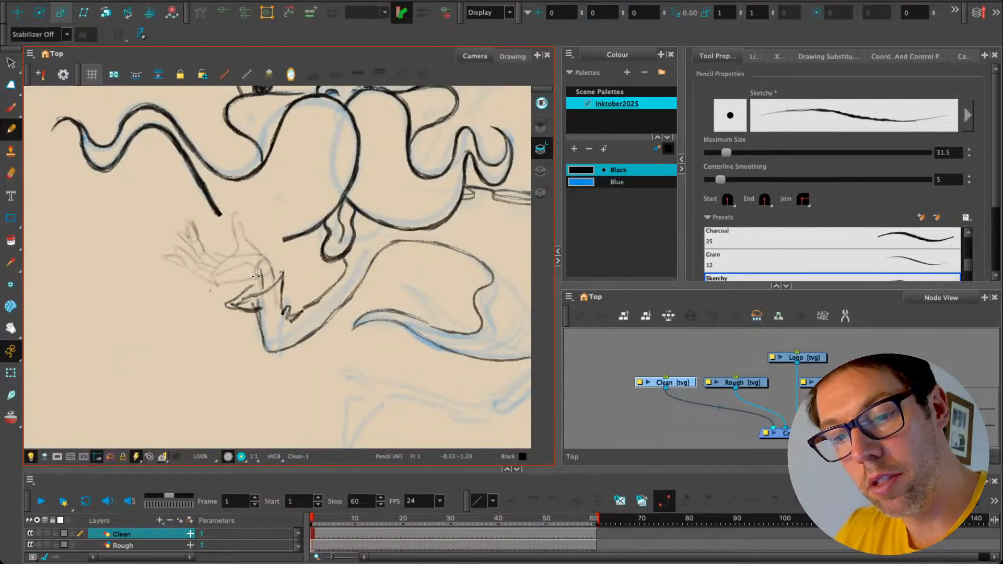
mouse_move(264, 277)
mouse_down()
mouse_move(208, 286)
mouse_move(218, 286)
mouse_move(188, 273)
mouse_move(175, 251)
mouse_move(197, 263)
mouse_up()
key(ctrl+z)
key(ctrl+z)
key(ctrl+z)
key(ctrl+z)
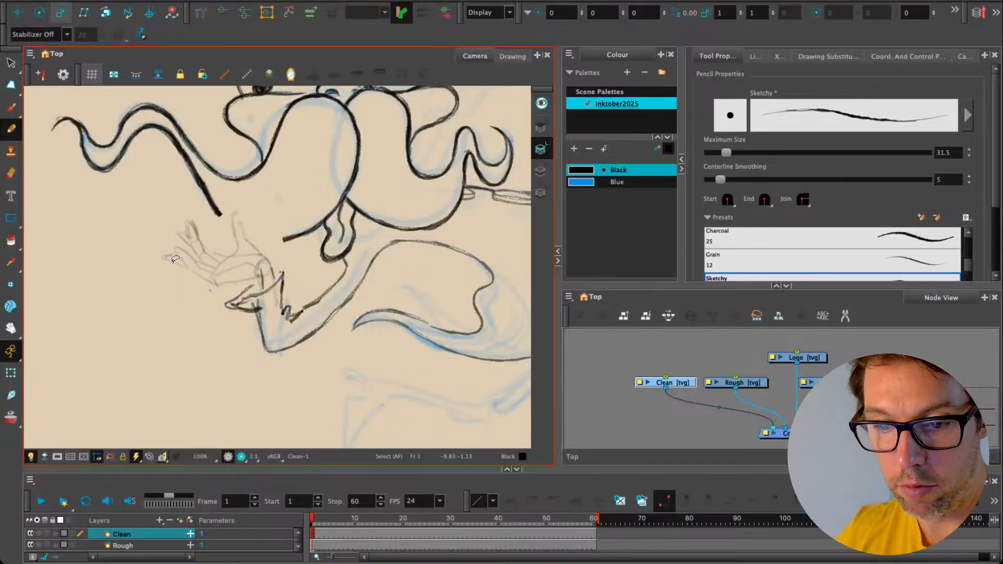
Step: Erase the outer tip and opening lines of the sleeve cuff
click(14, 180)
mouse_move(254, 288)
mouse_down()
mouse_move(226, 304)
mouse_move(263, 306)
mouse_up()
click(10, 129)
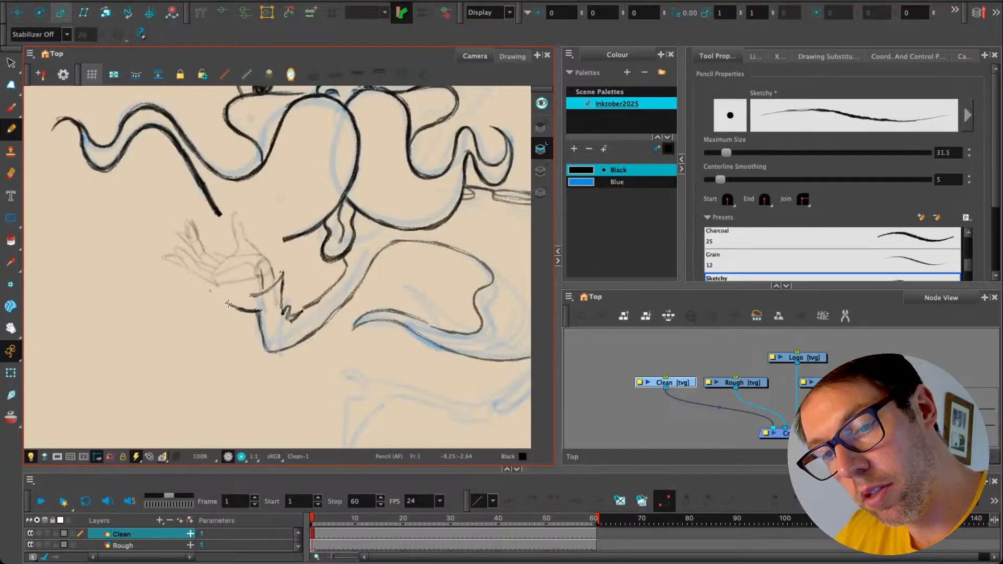
drag(275, 284, 229, 294)
key(ctrl+z)
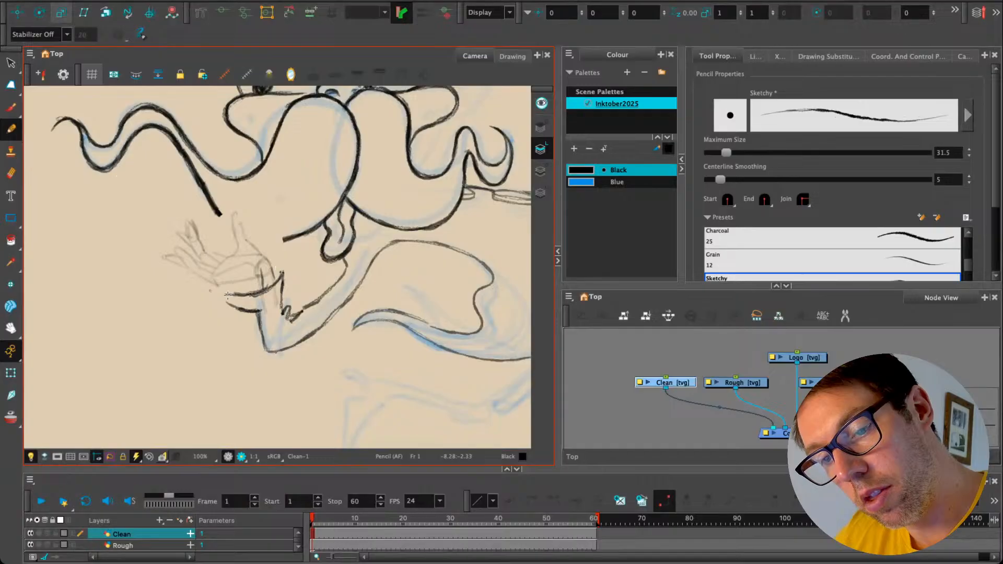
key(ctrl+z)
key(ctrl+z)
Step: Redraw the sleeve cuff with a pointed outer tip and a curved edge across the wrist
mouse_move(283, 273)
mouse_down()
mouse_move(252, 295)
mouse_move(227, 295)
mouse_move(254, 312)
mouse_move(216, 294)
mouse_move(263, 315)
mouse_up()
click(11, 173)
key(alt+x)
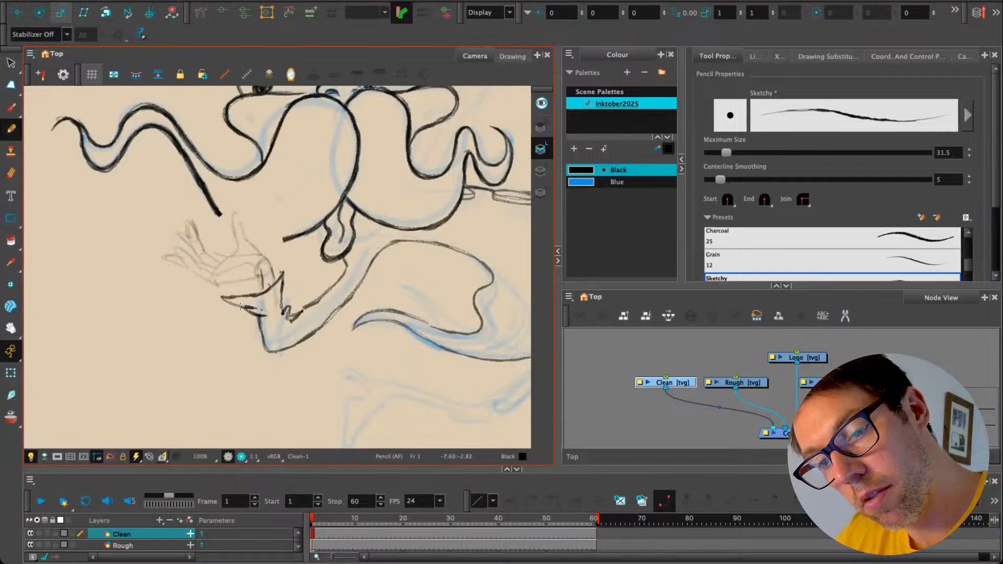
Step: Erase the cuff's curved edge and redraw its opening as a narrow oval wrapping around the wrist
key(alt+e)
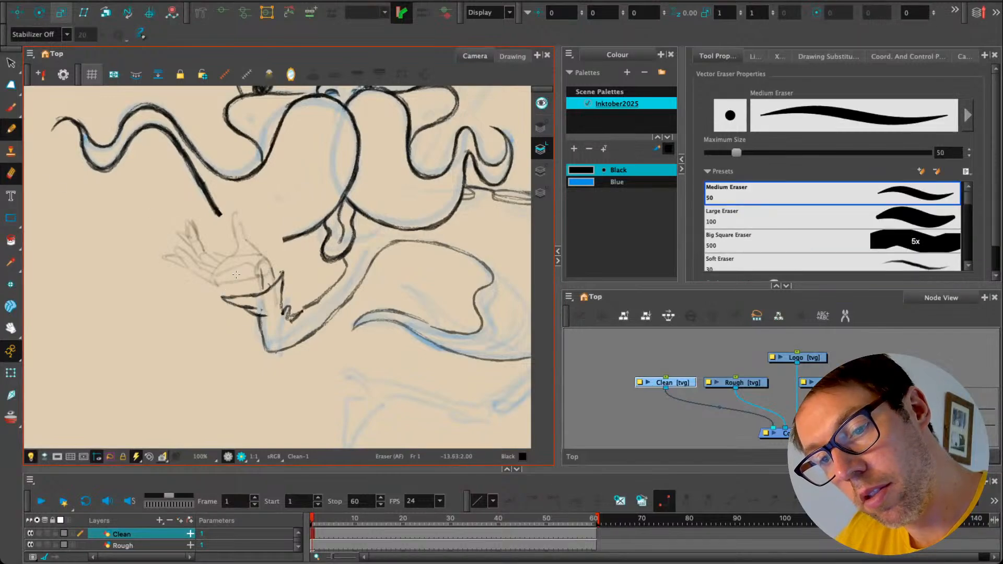
drag(271, 284, 228, 287)
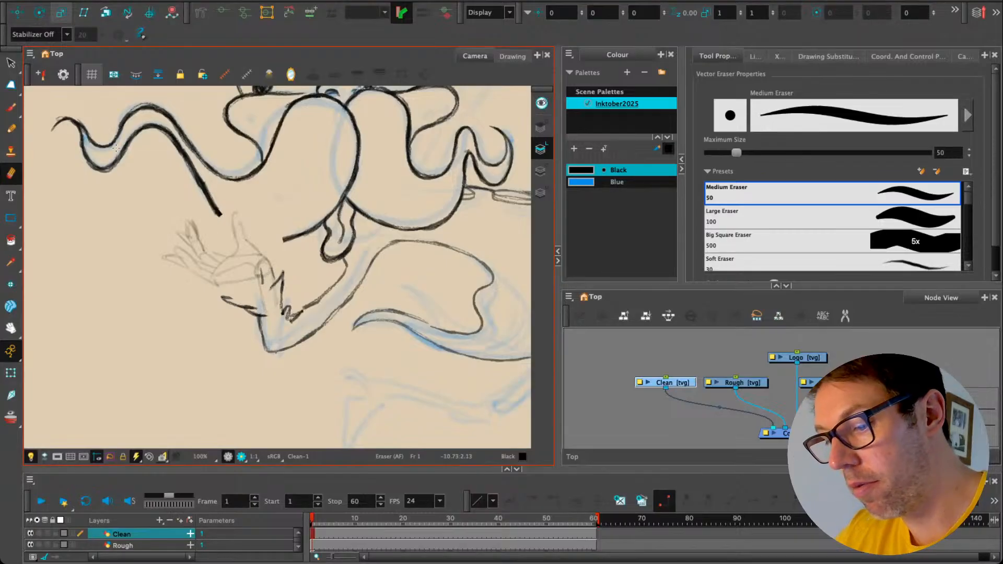
key(alt+slash)
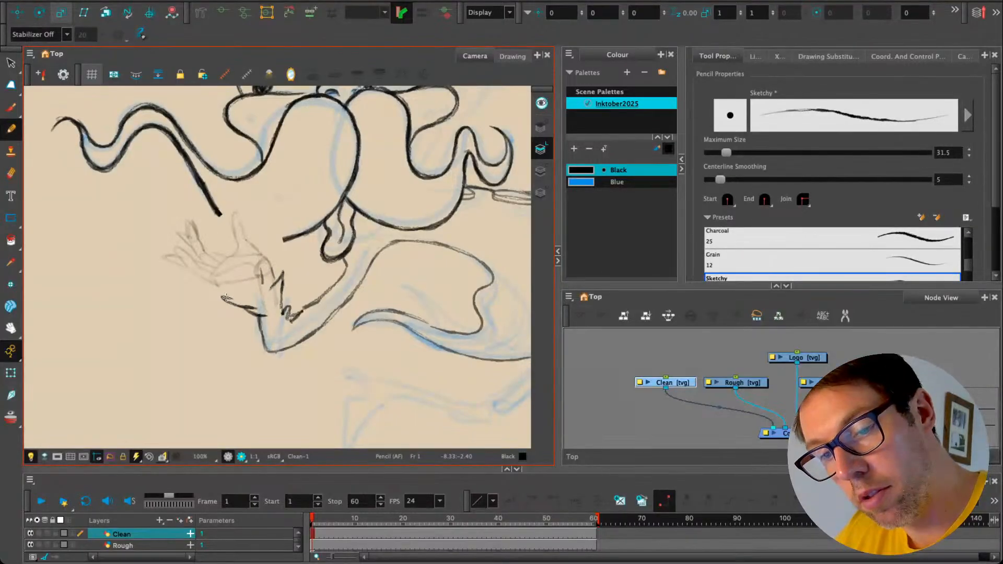
mouse_move(222, 298)
mouse_down()
mouse_move(271, 285)
mouse_move(222, 294)
mouse_move(260, 276)
mouse_up()
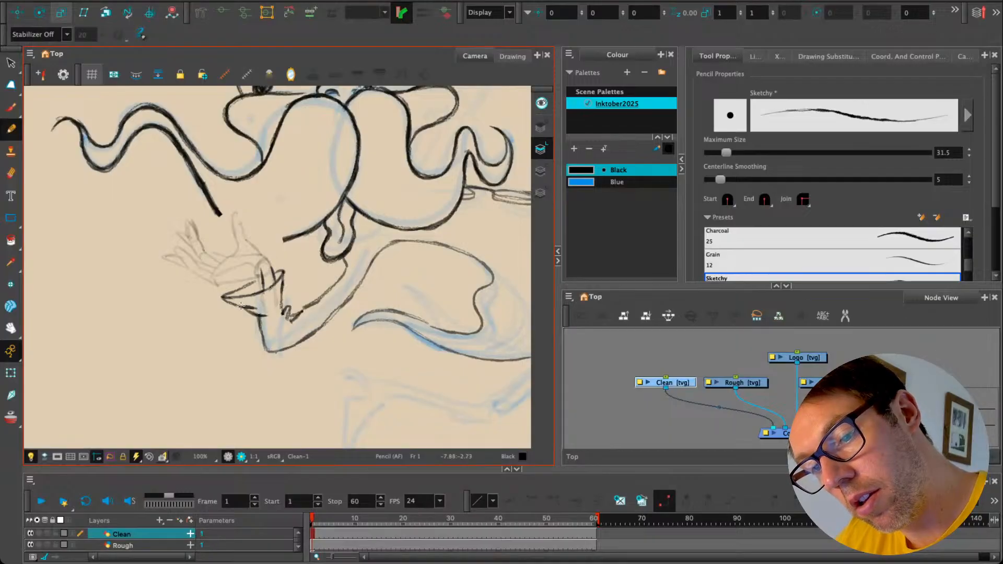
drag(241, 306, 263, 307)
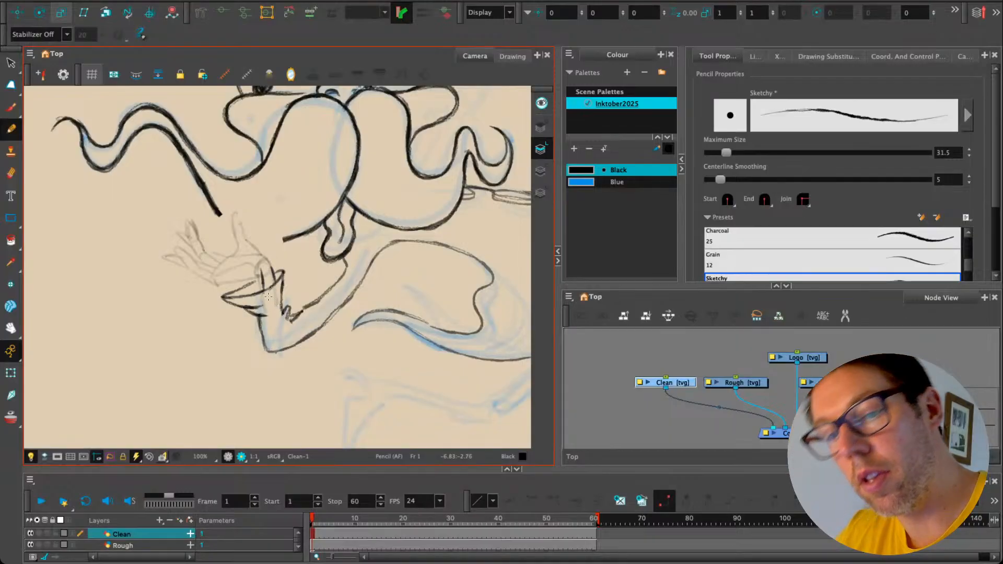
Step: Erase the jagged sleeve folds at the inner elbow and redraw them as smaller, cleaner folds
key(alt+e)
mouse_move(283, 295)
mouse_down()
mouse_move(313, 304)
mouse_move(304, 319)
mouse_move(286, 310)
mouse_move(317, 297)
mouse_move(289, 319)
mouse_up()
key(alt+slash)
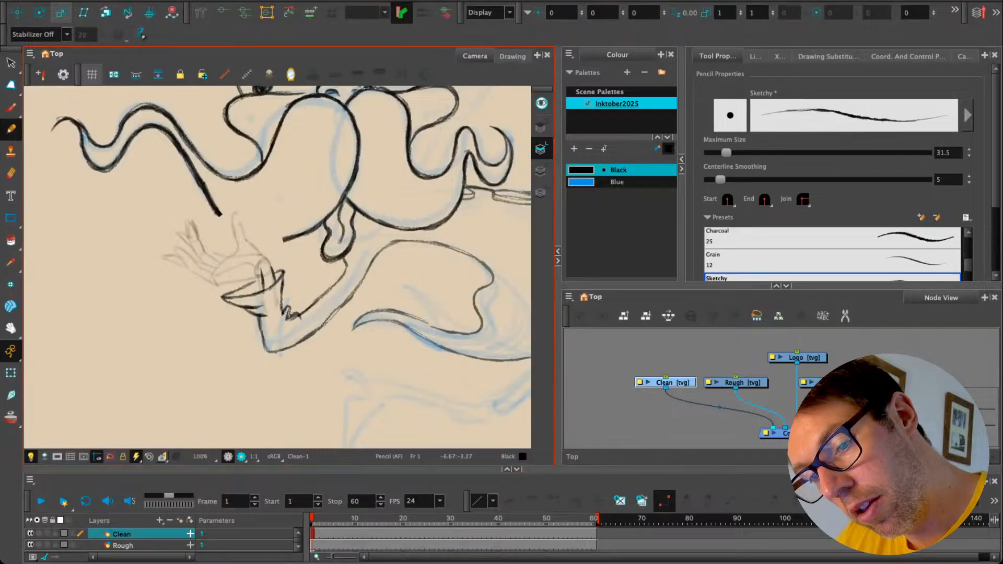
key(alt+e)
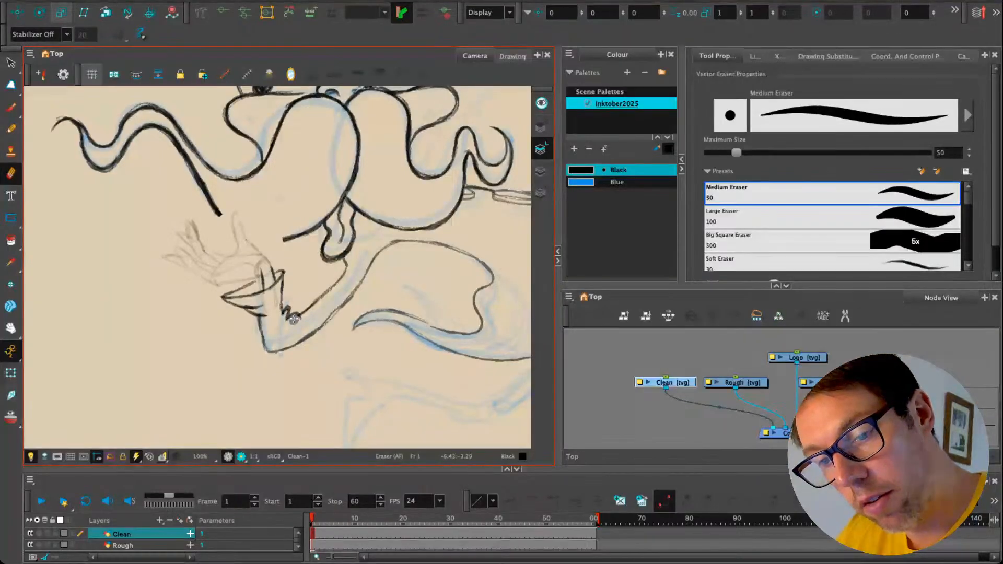
key(alt+slash)
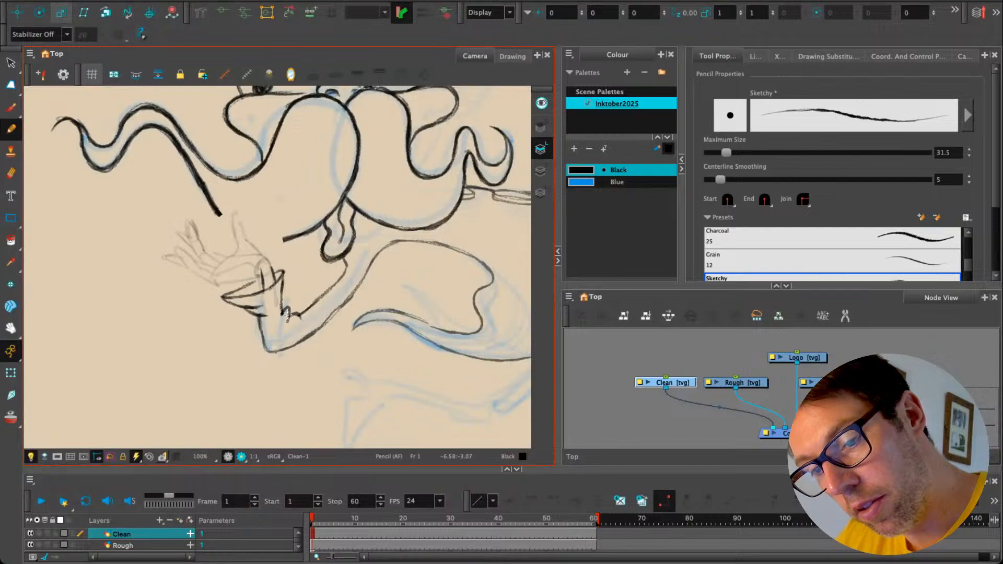
Step: Erase the excess wrist line and trace the palm's lower edge and the lower fingers over the rough hand
drag(206, 314, 234, 333)
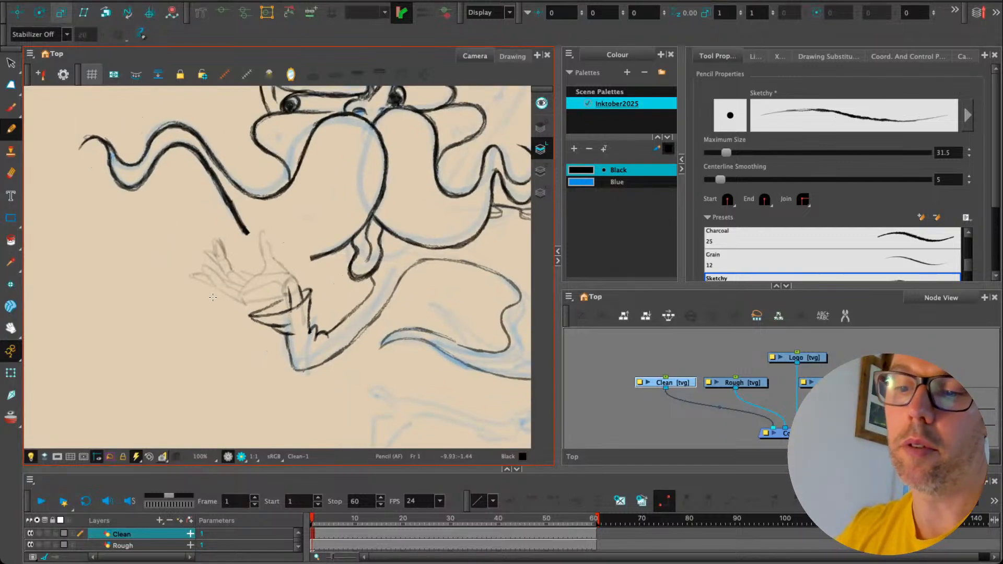
scroll(240, 317, up, 5)
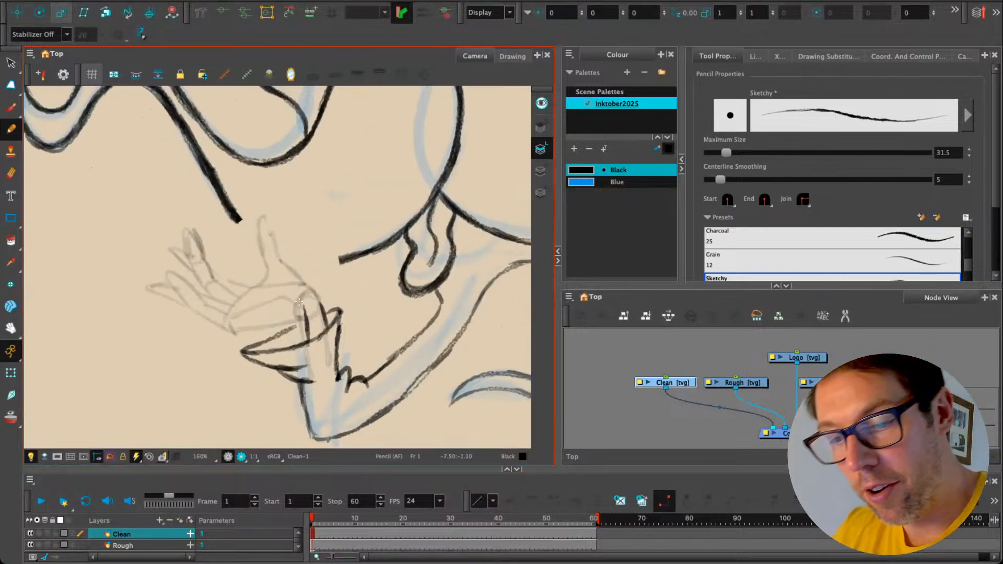
click(11, 172)
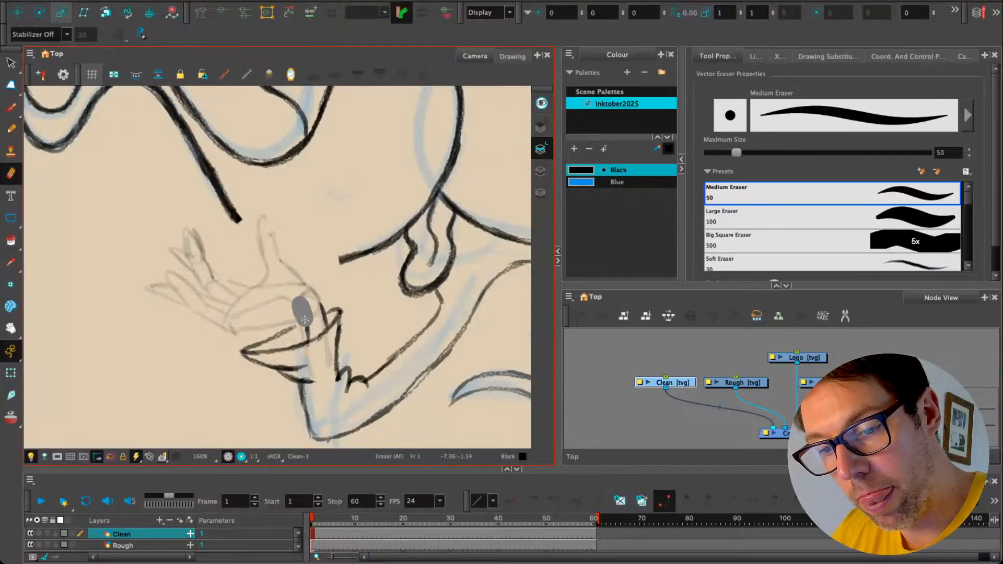
click(12, 127)
mouse_move(304, 320)
mouse_down()
mouse_move(306, 338)
mouse_move(230, 333)
mouse_move(191, 309)
mouse_move(166, 270)
mouse_move(219, 312)
mouse_up()
mouse_move(234, 307)
mouse_down()
mouse_move(145, 290)
mouse_move(180, 282)
mouse_up()
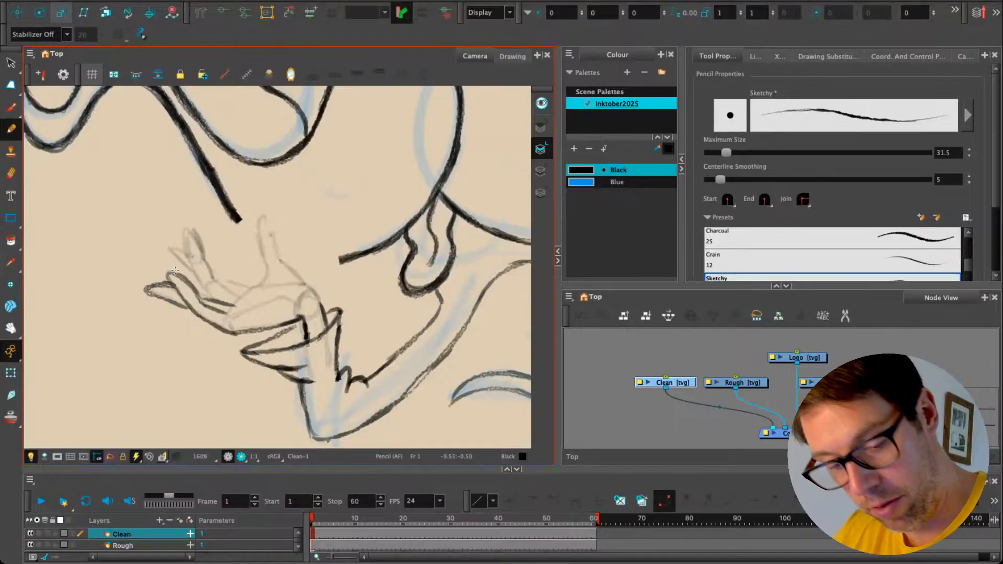
Step: Undo the last fingertip stroke, then redraw the lower fingertip and trace the upper fingers with the pencil
key(alt+z)
key(super+z)
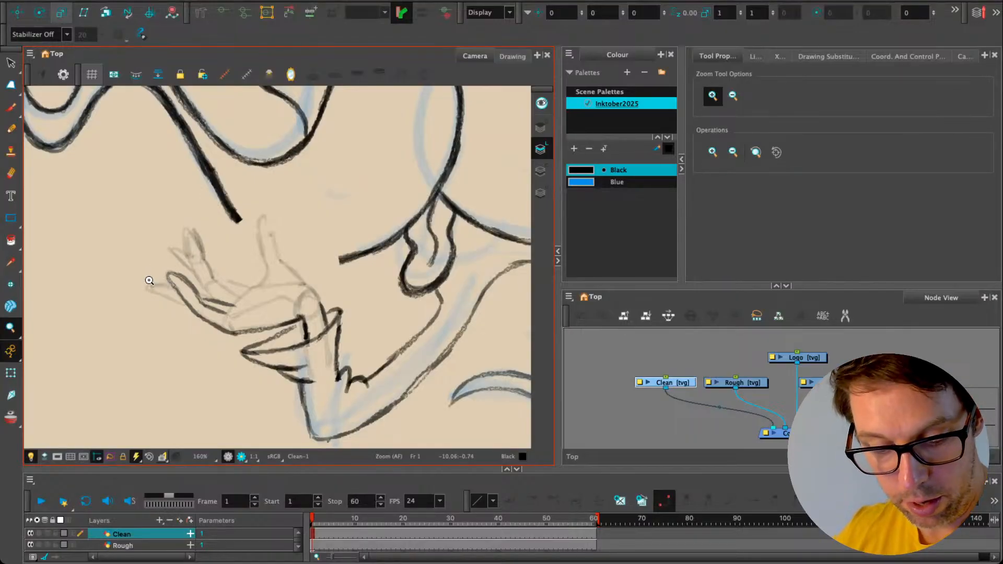
key(alt+x)
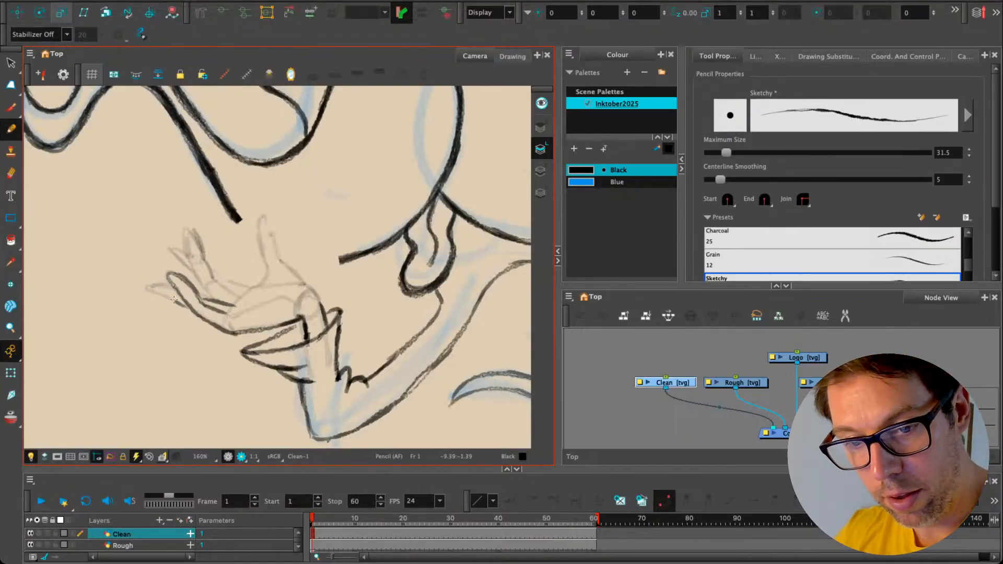
mouse_move(174, 300)
mouse_down()
mouse_move(150, 288)
mouse_move(176, 295)
mouse_move(161, 276)
mouse_move(204, 279)
mouse_move(215, 300)
mouse_move(181, 231)
mouse_move(216, 281)
mouse_move(243, 298)
mouse_move(165, 254)
mouse_up()
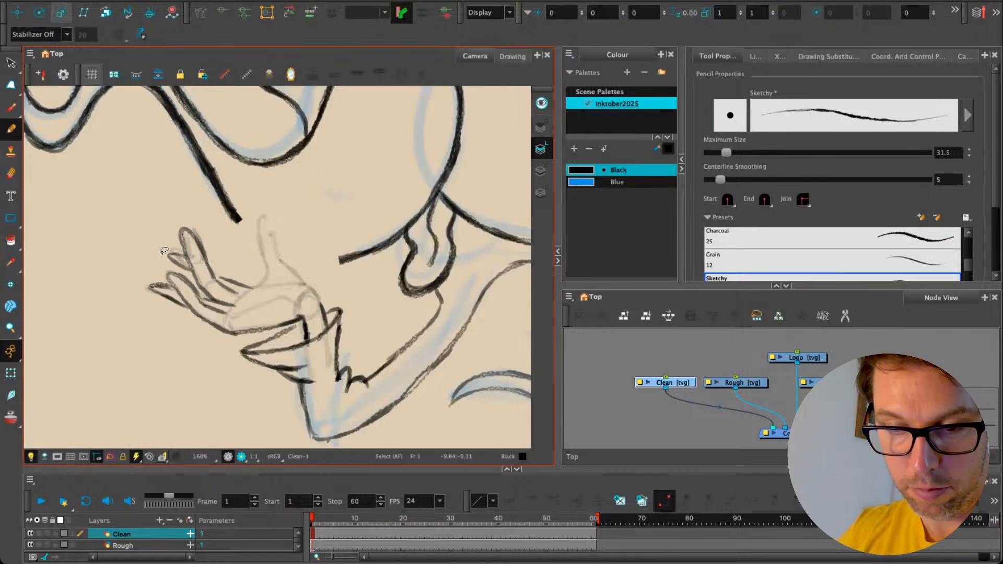
Step: Undo the last fingertip stroke and trace the thumb's outline from the palm over its tip toward the wrist
key(ctrl+z)
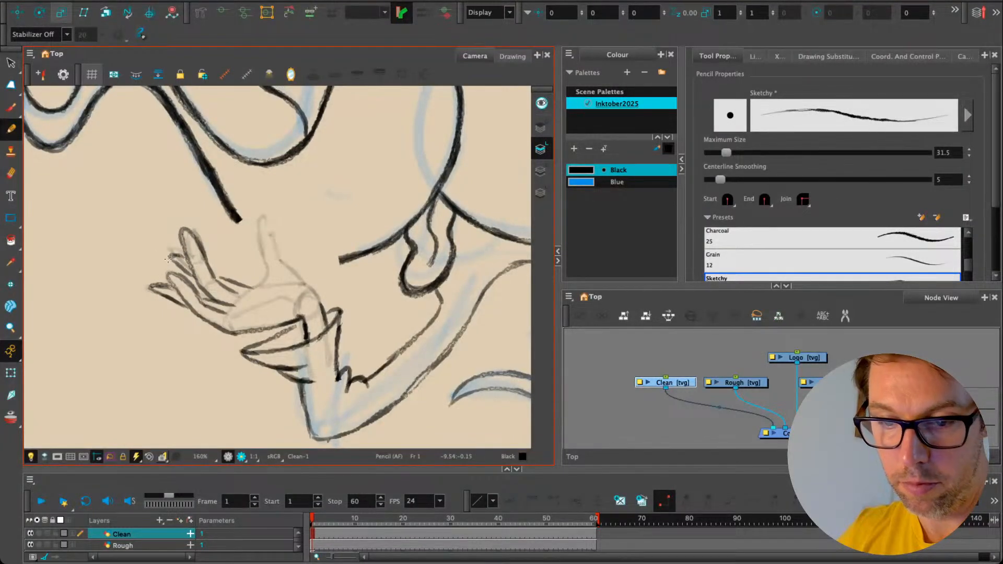
drag(181, 314, 150, 284)
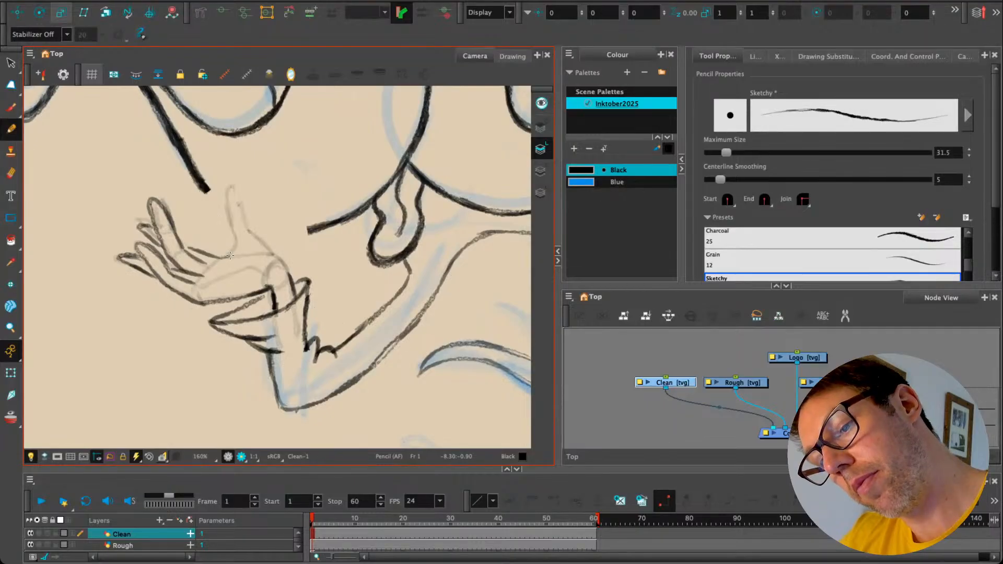
mouse_move(232, 241)
mouse_down()
mouse_move(236, 185)
mouse_move(247, 227)
mouse_move(284, 271)
mouse_up()
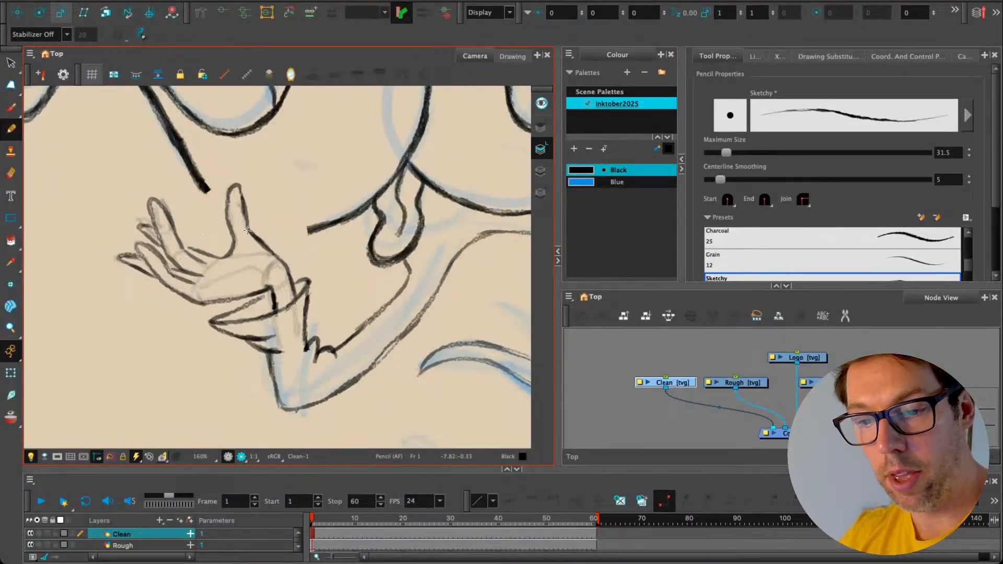
Step: Try redrawing the thumb's outer edge toward the wrist in short strokes, and undo them
drag(247, 230, 281, 258)
key(ctrl+z)
key(ctrl+z)
key(ctrl+z)
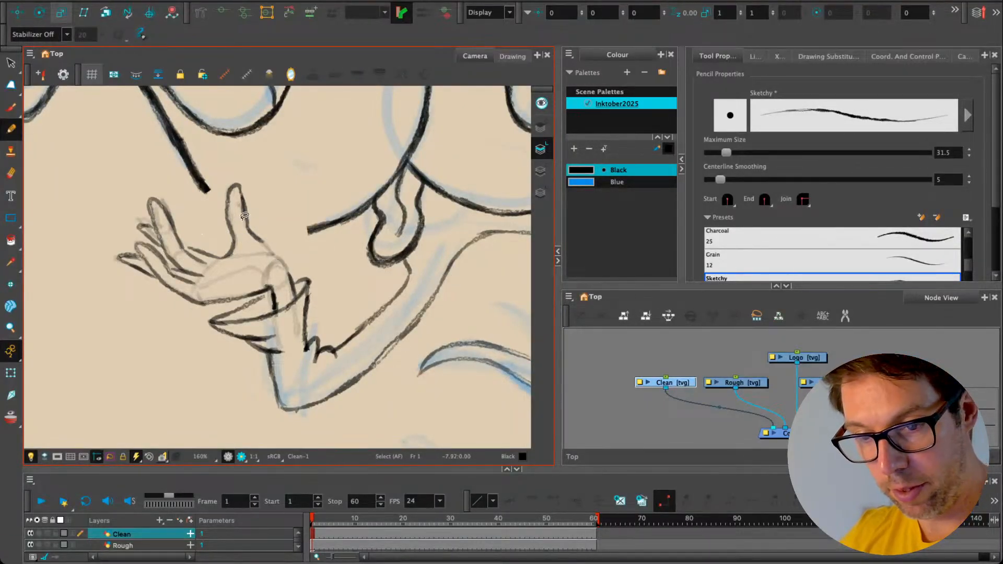
drag(245, 213, 276, 244)
drag(272, 245, 284, 264)
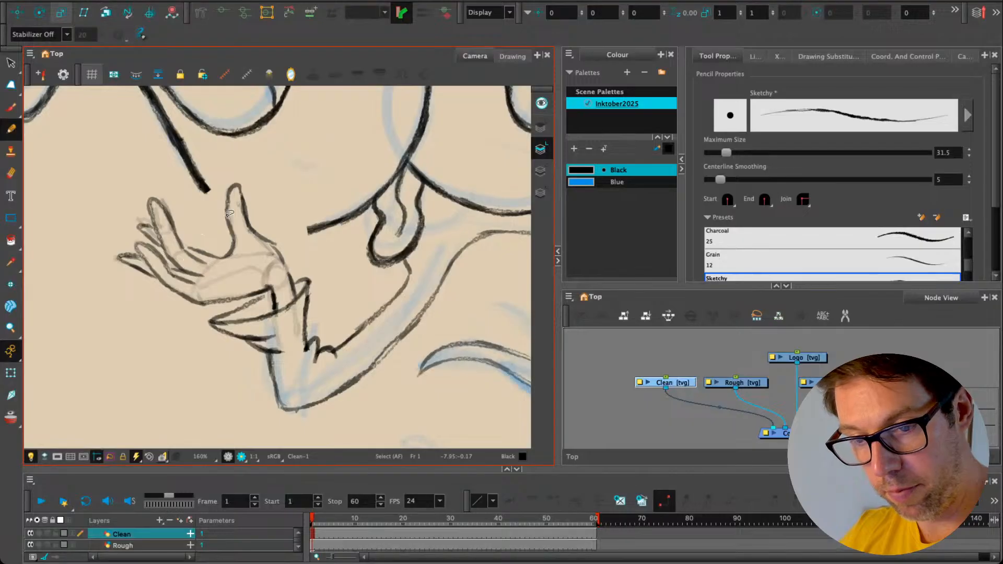
key(ctrl+z)
key(ctrl+z)
key(ctrl+z)
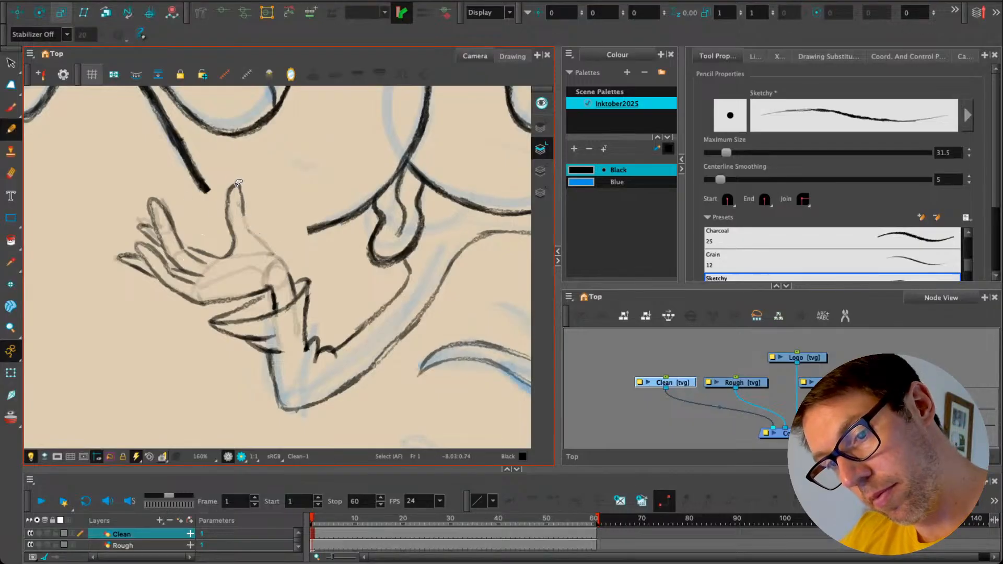
Step: Redraw the thumb's outer edge as one smooth line running from its tip down to the wrist
mouse_move(244, 194)
mouse_down()
mouse_move(245, 218)
mouse_move(271, 248)
mouse_up()
key(ctrl+z)
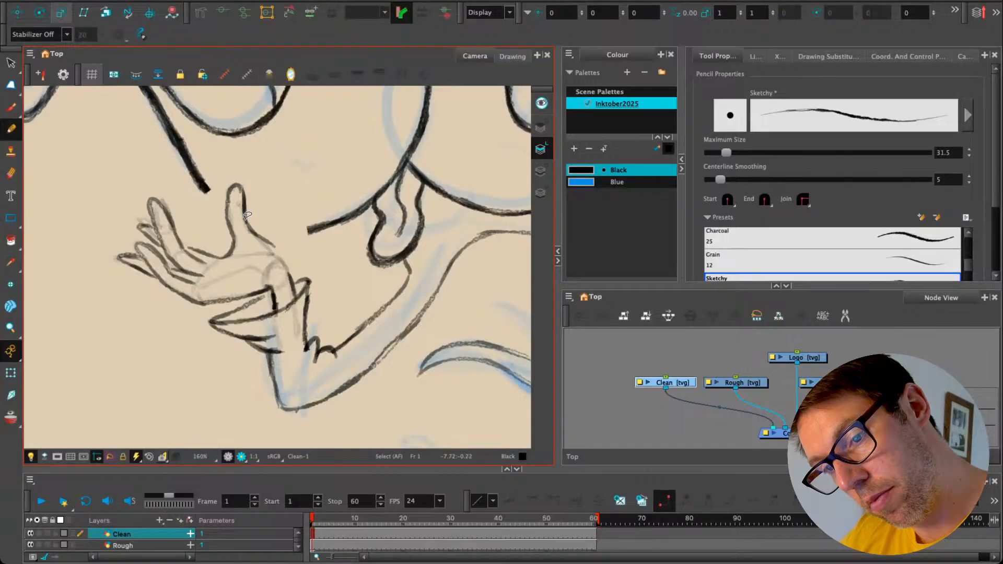
key(ctrl+z)
drag(246, 216, 289, 281)
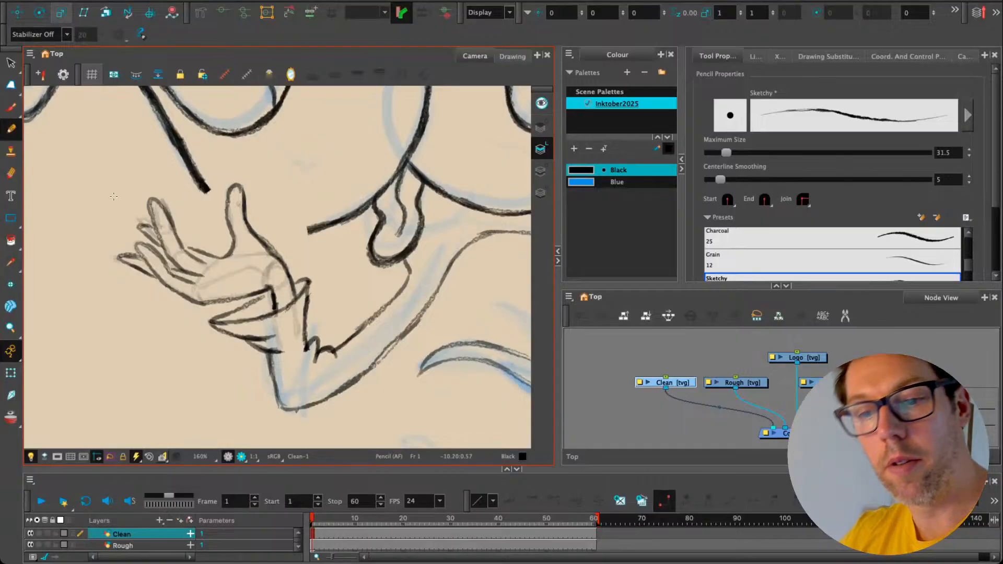
Step: Clean up and thin the thumb's outline with the eraser, tidying the line between thumb and fingers
key(alt+e)
mouse_move(222, 235)
mouse_down()
mouse_move(230, 188)
mouse_move(222, 220)
mouse_move(242, 209)
mouse_move(241, 196)
mouse_move(228, 195)
mouse_move(230, 251)
mouse_move(153, 255)
mouse_move(184, 281)
mouse_up()
key(alt+p)
key(super+z)
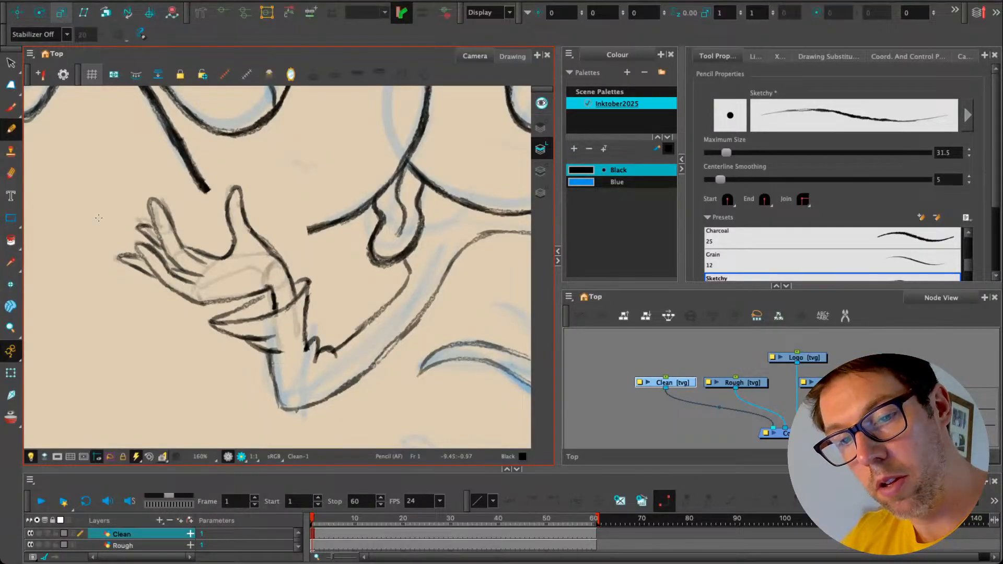
key(alt+e)
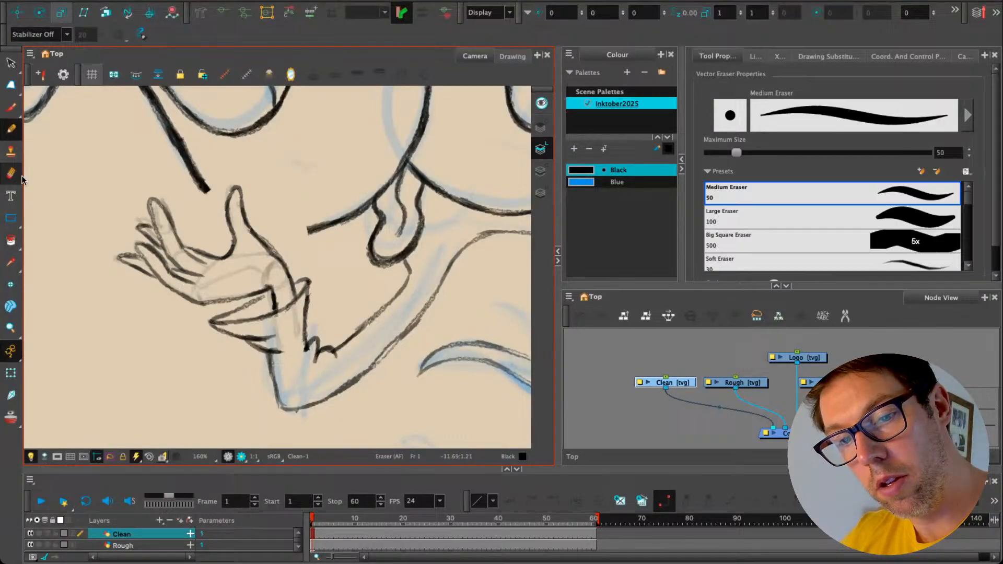
click(10, 130)
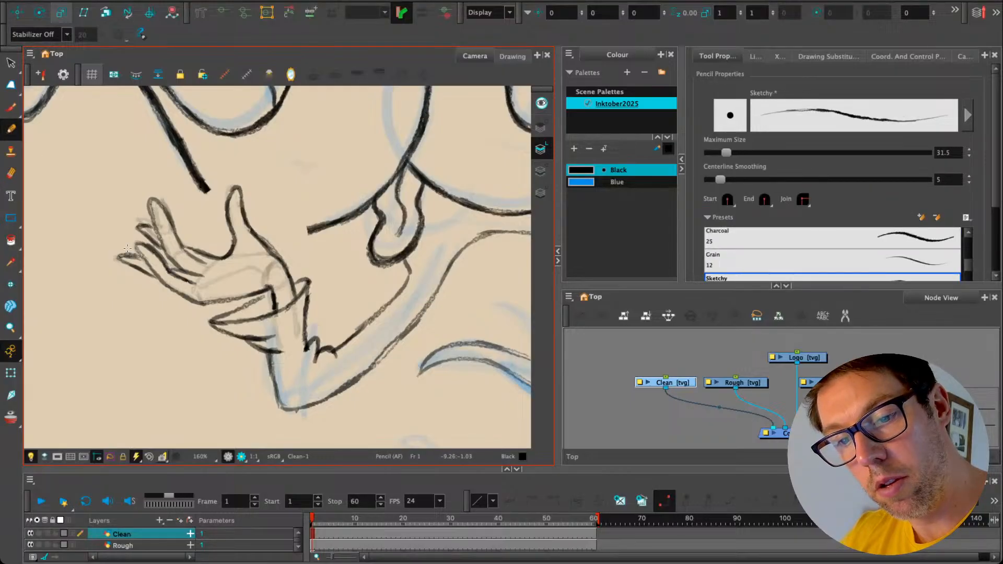
Step: Draw the curved palm crease below the thumb with the pencil, undoing and erasing unwanted strokes
mouse_move(159, 281)
mouse_down()
mouse_move(120, 260)
mouse_move(144, 257)
mouse_move(119, 260)
mouse_move(263, 277)
mouse_move(246, 267)
mouse_move(214, 278)
mouse_move(248, 267)
mouse_move(272, 286)
mouse_up()
click(10, 177)
click(14, 127)
key(ctrl+z)
key(ctrl+z)
key(ctrl+z)
click(11, 173)
click(12, 129)
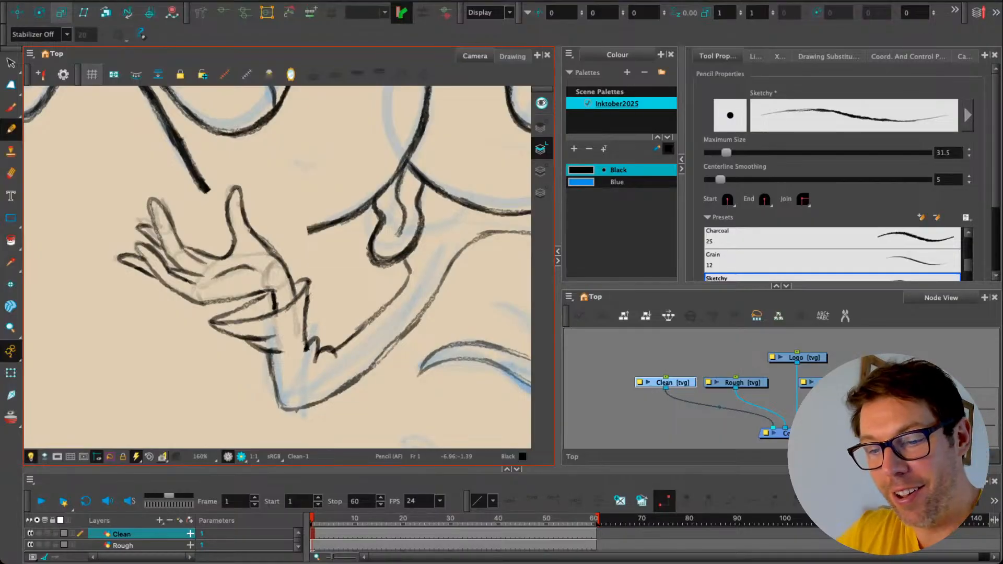
Step: Mirror the view to check the hand and arm against the character, then restore the normal view
scroll(181, 236, down, 3)
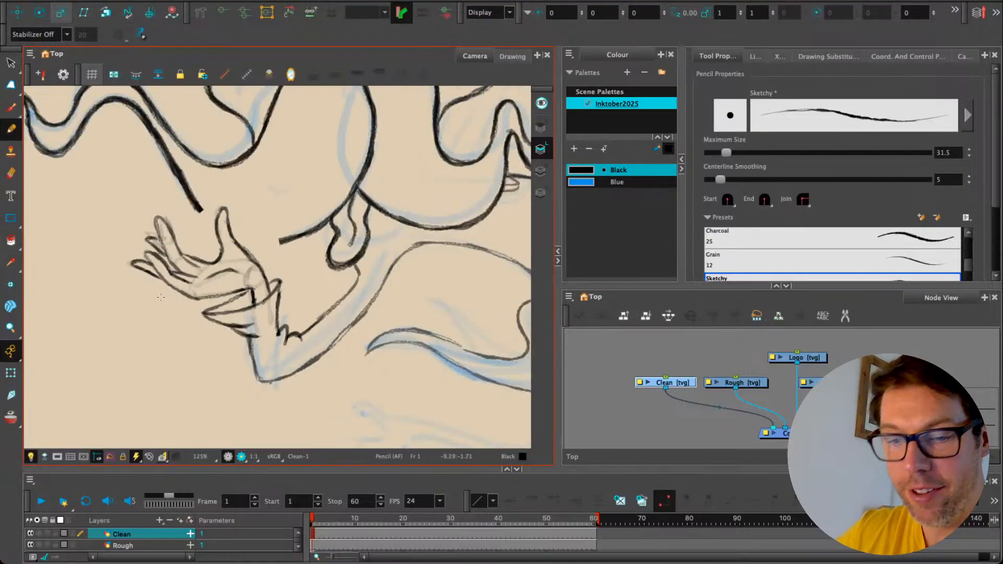
scroll(162, 319, up, 1)
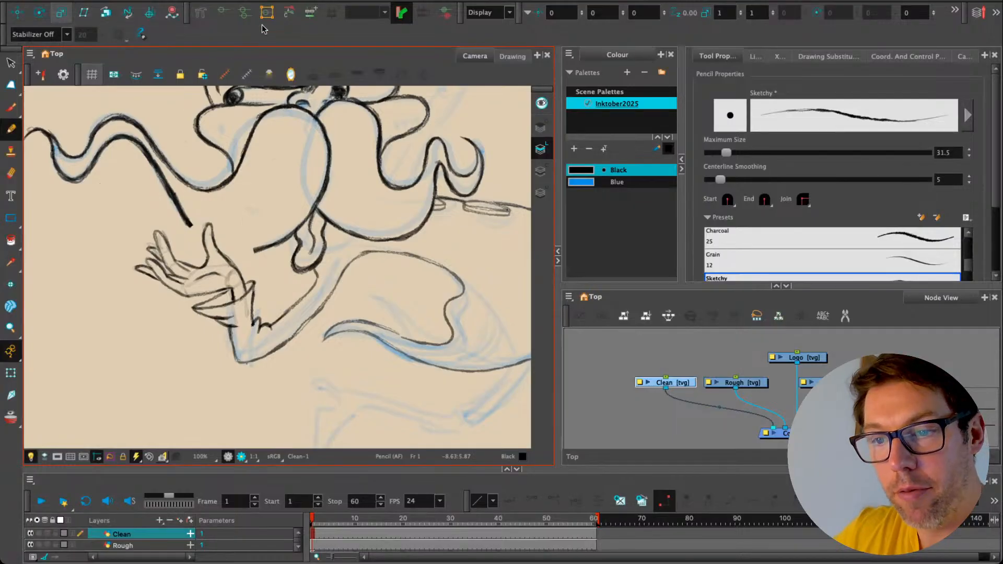
click(291, 75)
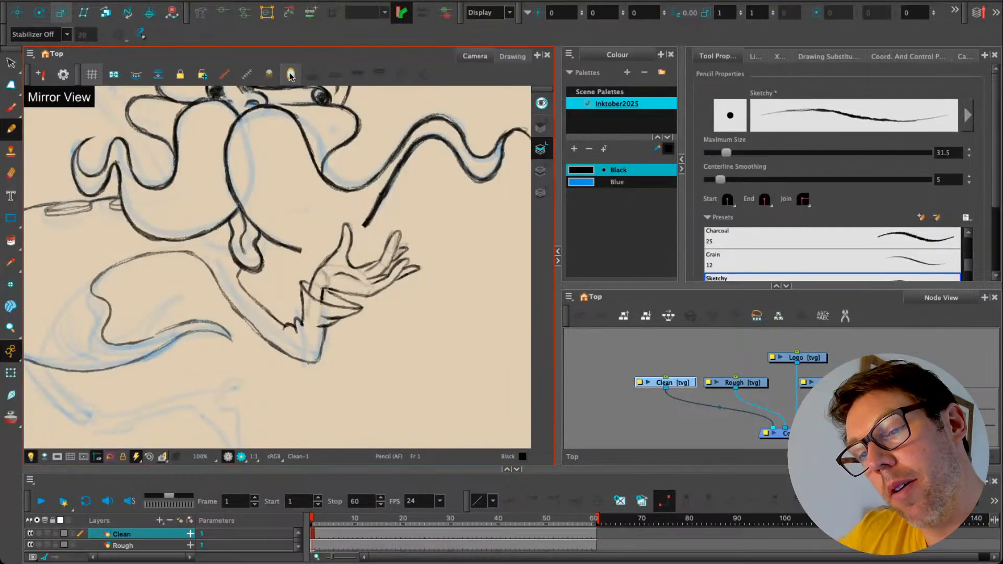
click(291, 74)
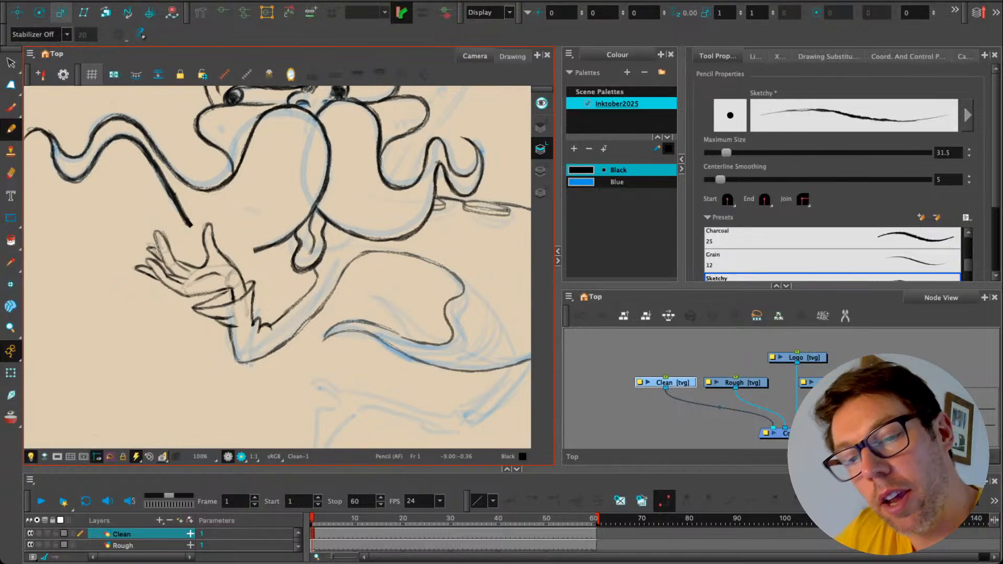
Step: Retrace and darken the finger outlines of the open hand, and undo the last stroke on the palm
drag(156, 237, 161, 256)
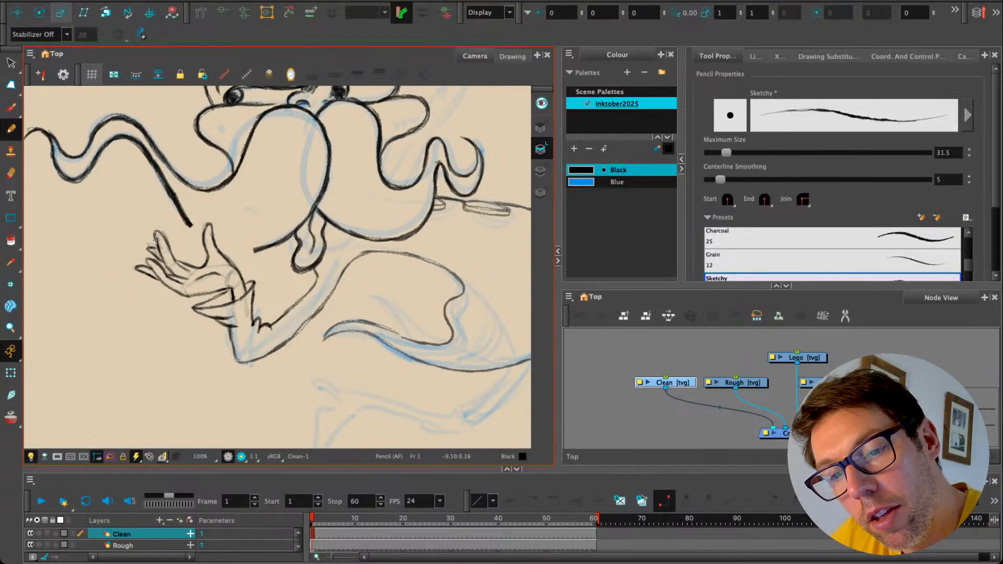
scroll(151, 247, up, 2)
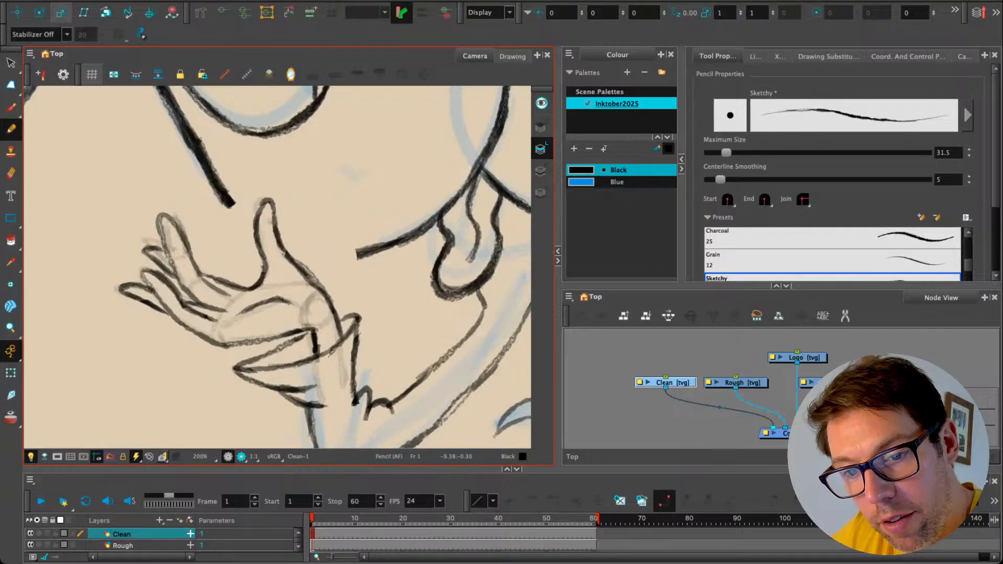
mouse_move(168, 256)
mouse_down()
mouse_move(157, 213)
mouse_move(218, 290)
mouse_up()
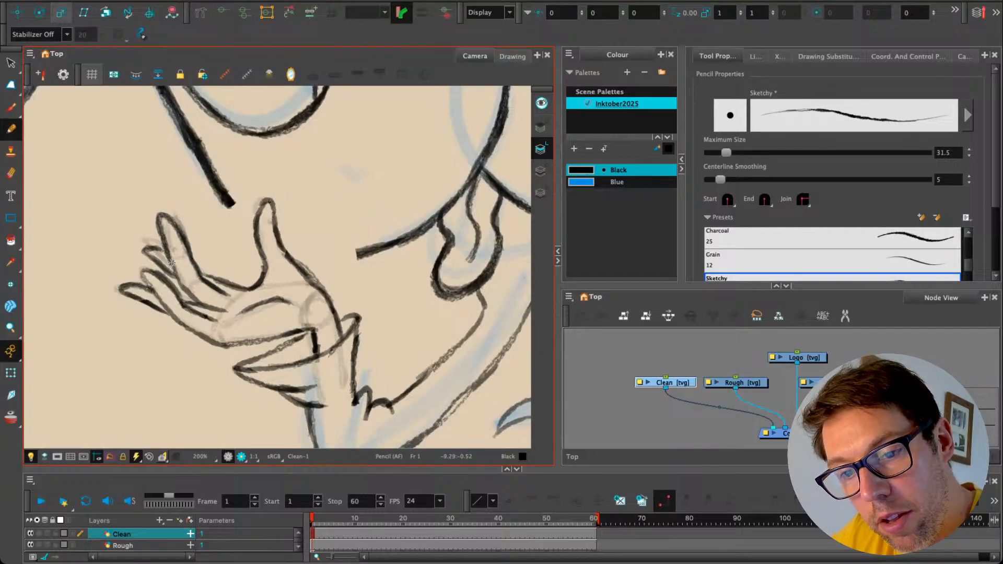
drag(146, 270, 175, 324)
mouse_move(261, 298)
mouse_down()
mouse_move(237, 275)
mouse_move(270, 278)
mouse_move(257, 281)
mouse_up()
key(ctrl+z)
Step: Extend the moustache's lower edge to meet both sides of the raised thumb, and smooth the thick line leading to it
scroll(222, 272, down, 5)
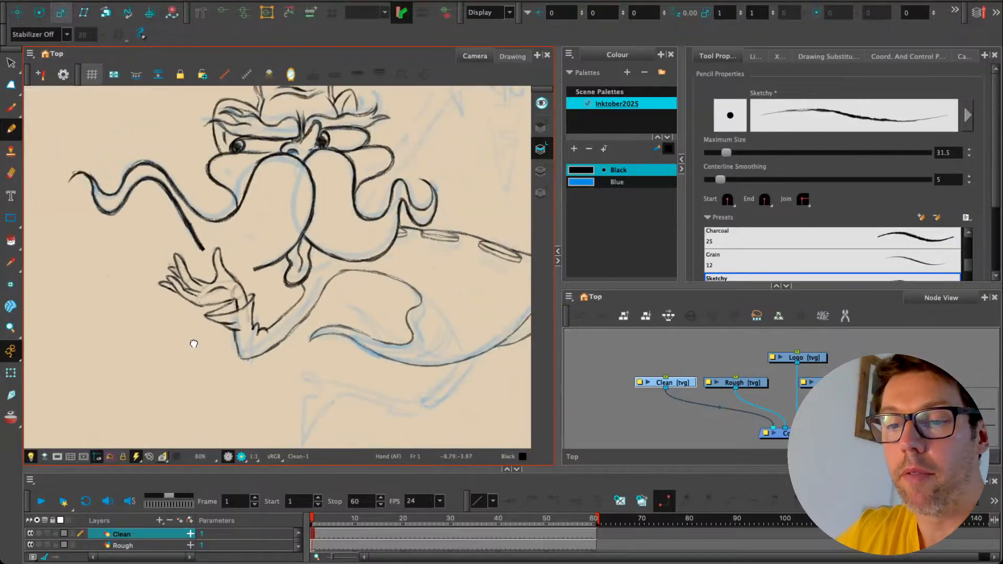
scroll(133, 264, up, 5)
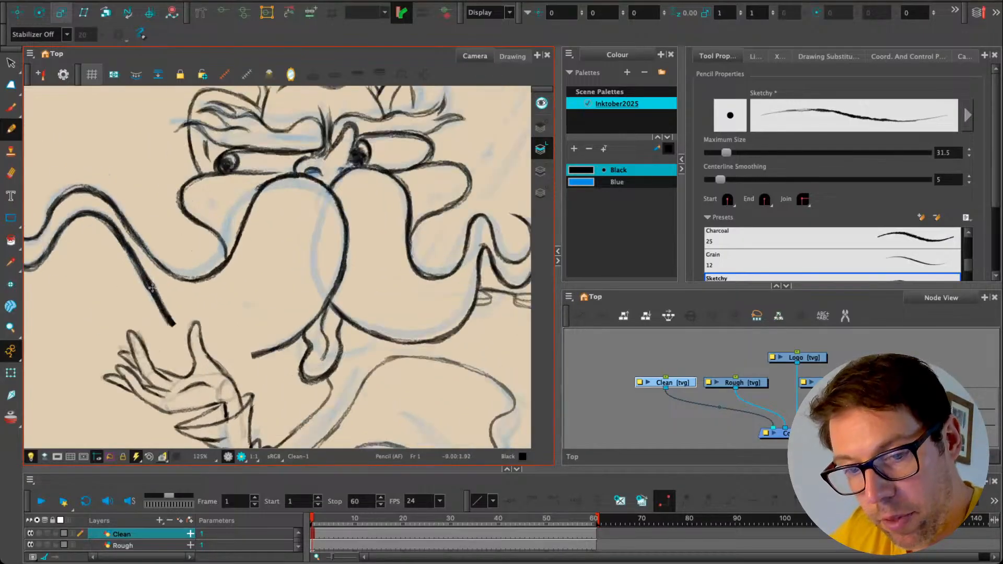
drag(192, 349, 205, 365)
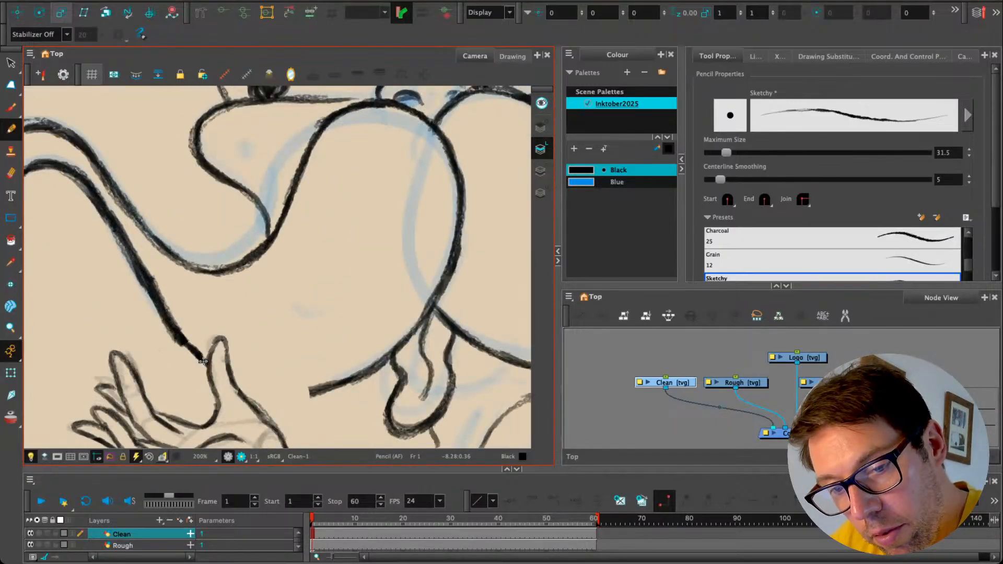
drag(310, 393, 232, 375)
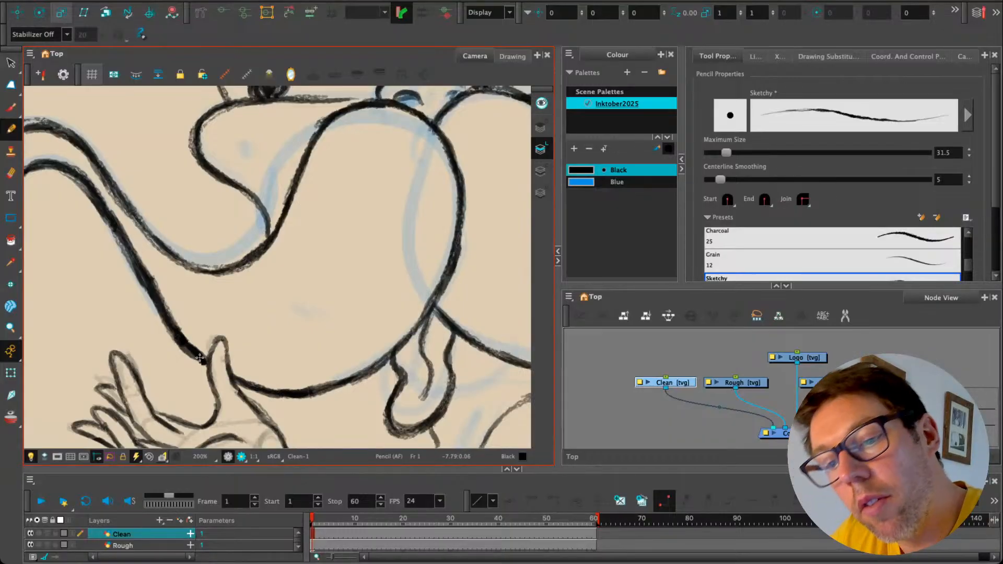
scroll(156, 323, down, 5)
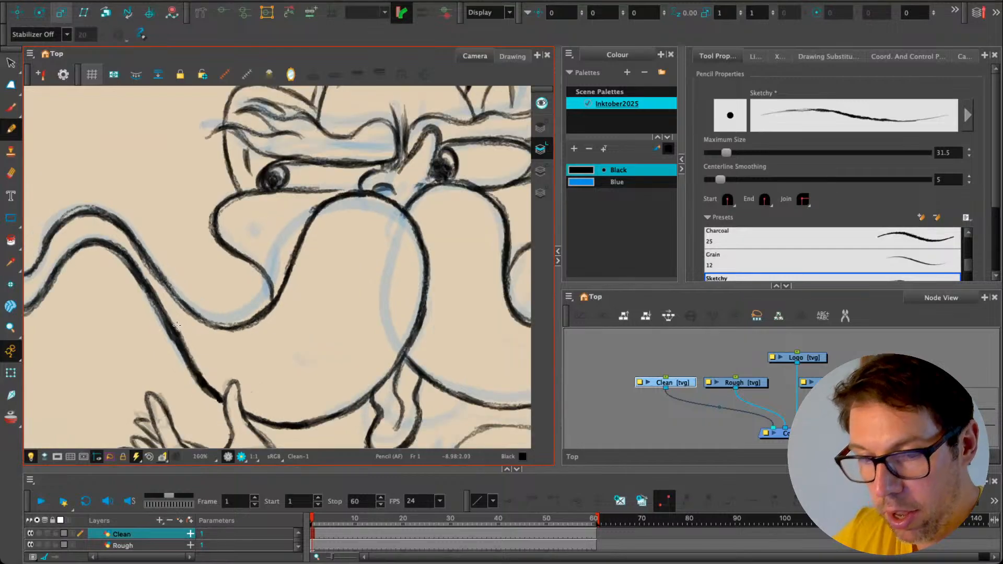
drag(186, 370, 161, 293)
drag(225, 288, 231, 308)
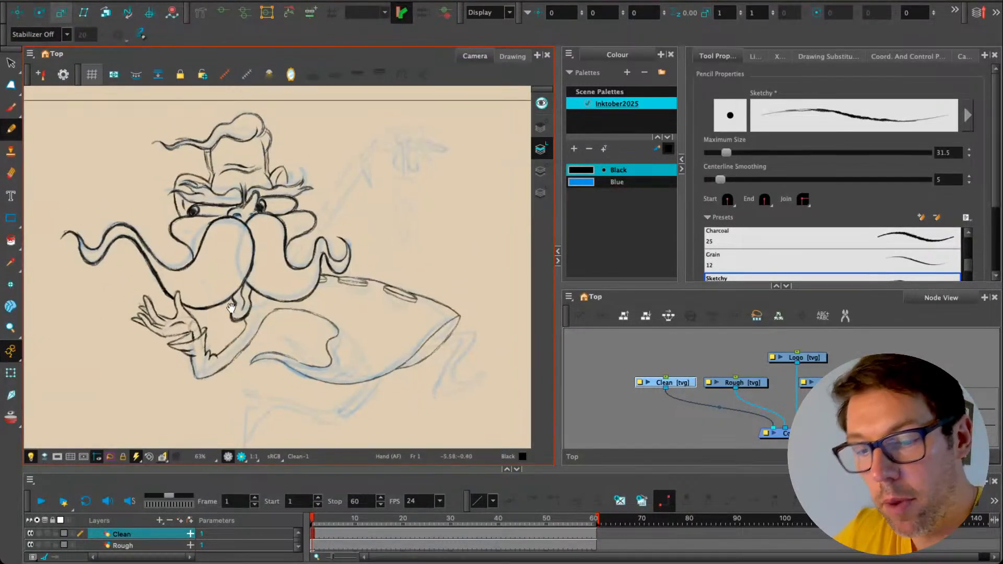
Step: Draw a short curve under the moustache beside the hanging mouth shape, and touch up the lines near the shoulder
scroll(248, 317, up, 1)
scroll(246, 317, up, 2)
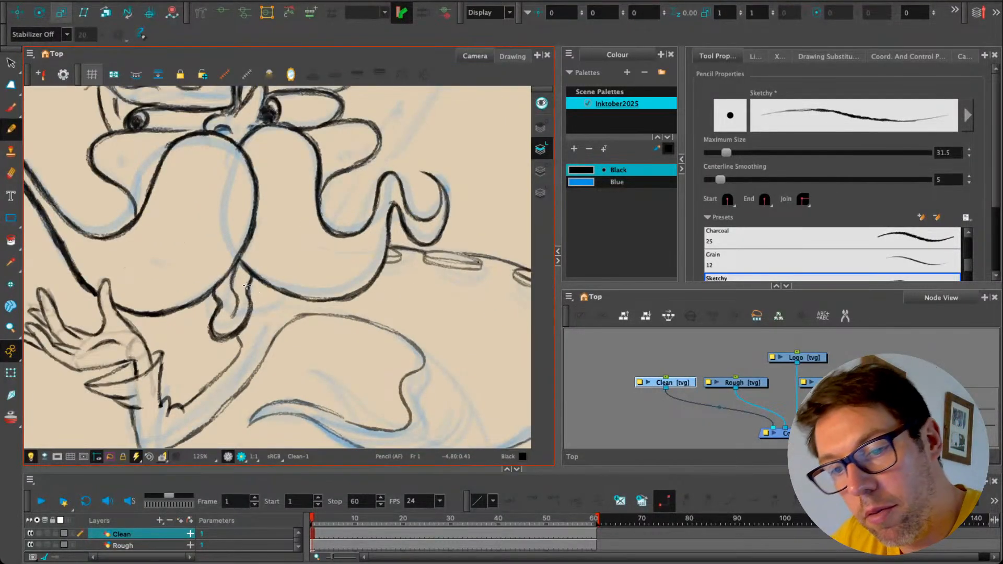
drag(282, 295, 252, 316)
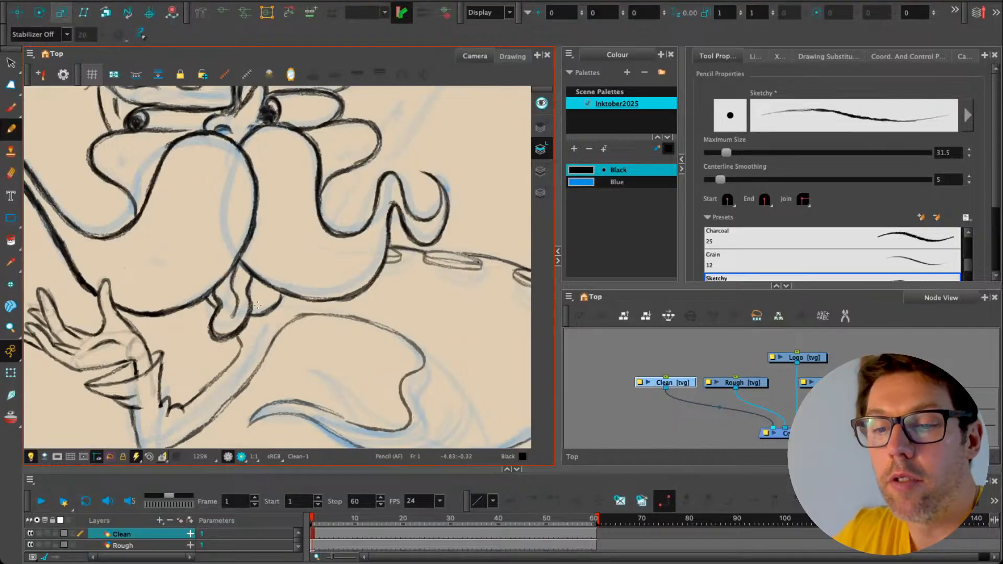
mouse_move(239, 352)
mouse_down()
mouse_move(212, 368)
mouse_move(197, 354)
mouse_move(255, 344)
mouse_move(331, 376)
mouse_up()
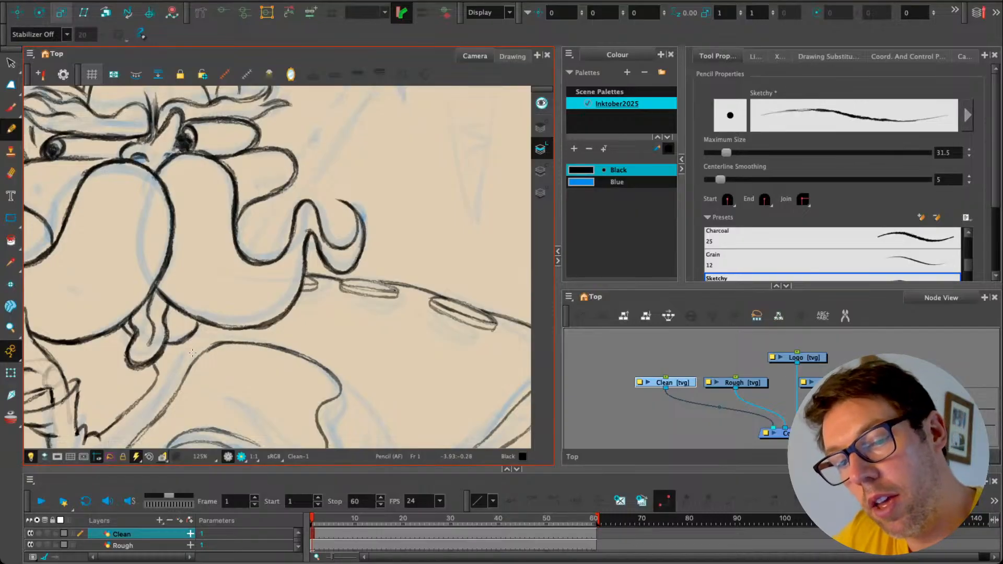
drag(218, 345, 188, 372)
Step: Darken the outlines of the two flat ovals along the body's upper edge with the pencil
drag(295, 343, 163, 339)
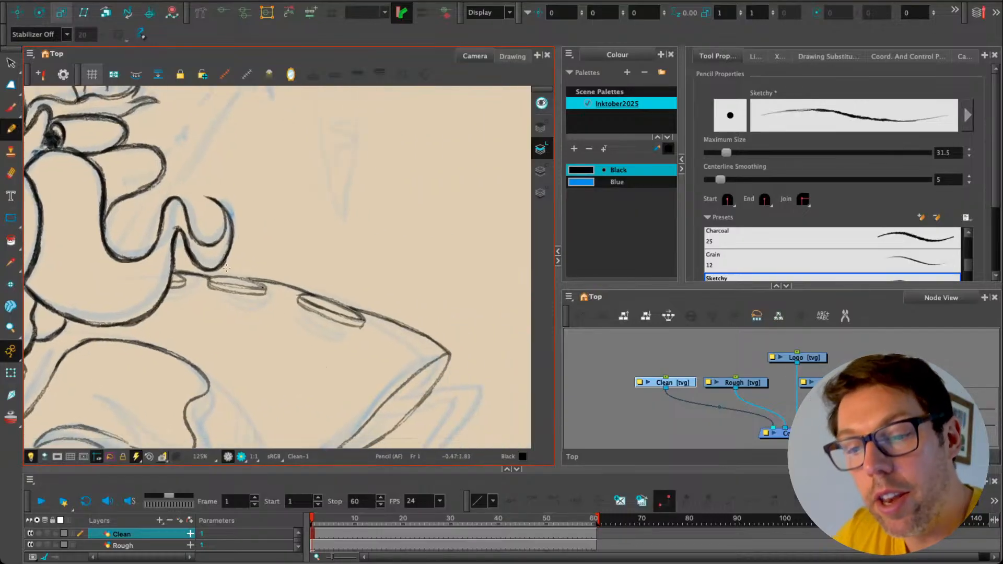
drag(226, 268, 193, 279)
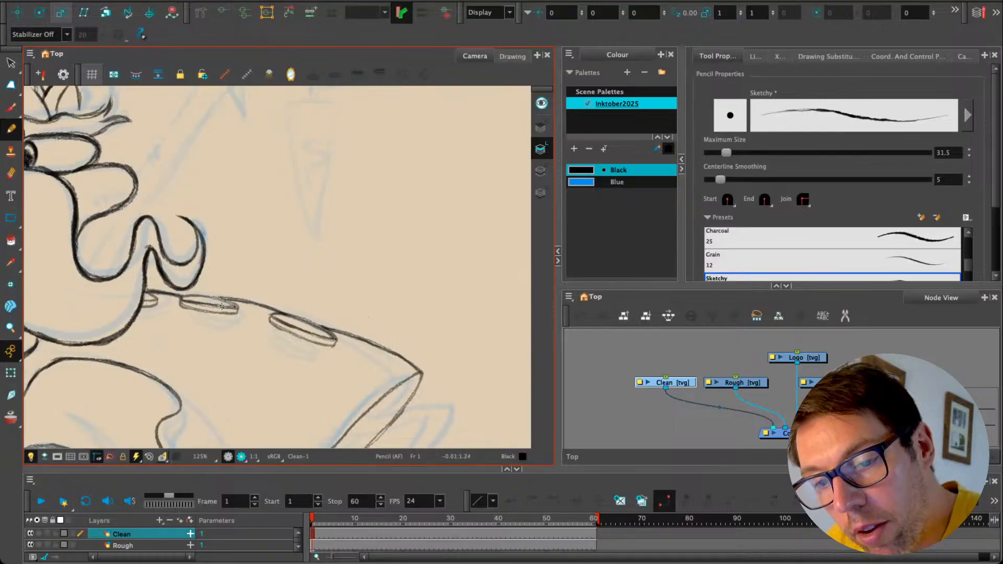
mouse_move(237, 305)
mouse_down()
mouse_move(183, 297)
mouse_move(188, 308)
mouse_up()
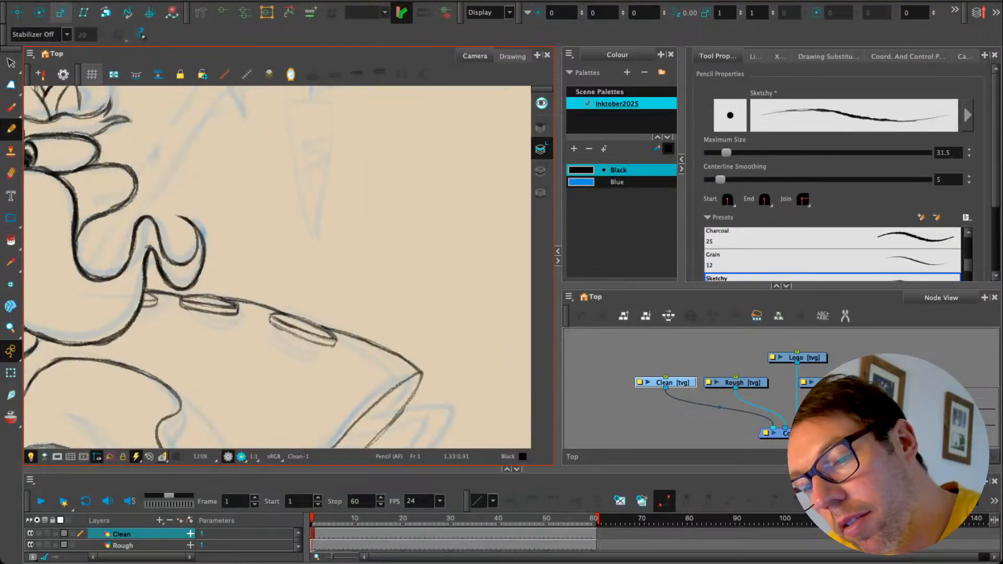
mouse_move(270, 323)
mouse_down()
mouse_move(315, 343)
mouse_move(338, 339)
mouse_up()
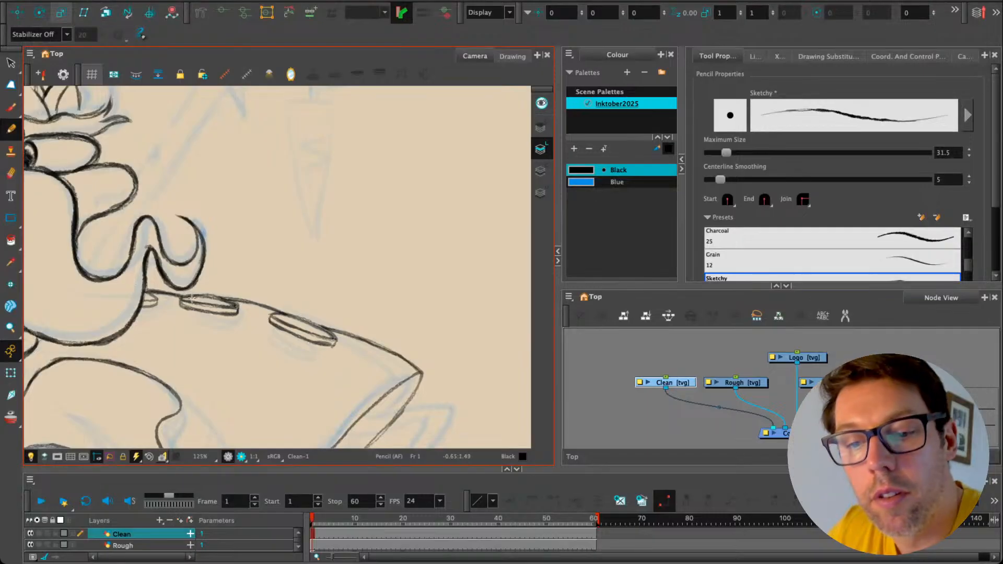
mouse_move(184, 297)
mouse_down()
mouse_move(238, 303)
mouse_move(319, 348)
mouse_up()
Step: Review the inked face, moustache and body, then the whole drawing within the camera frame
drag(225, 319, 121, 241)
drag(286, 328, 241, 373)
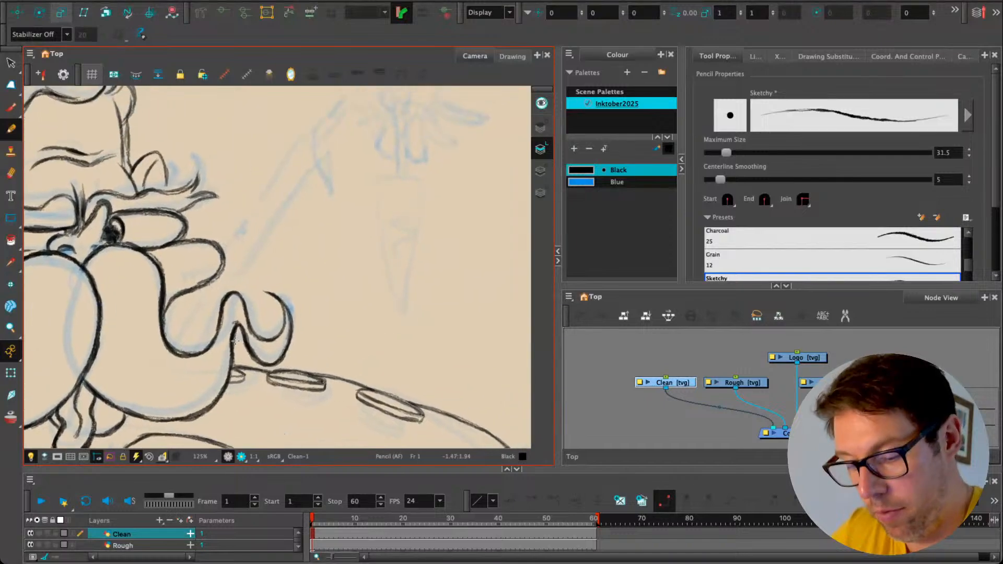
key(1)
drag(123, 338, 210, 304)
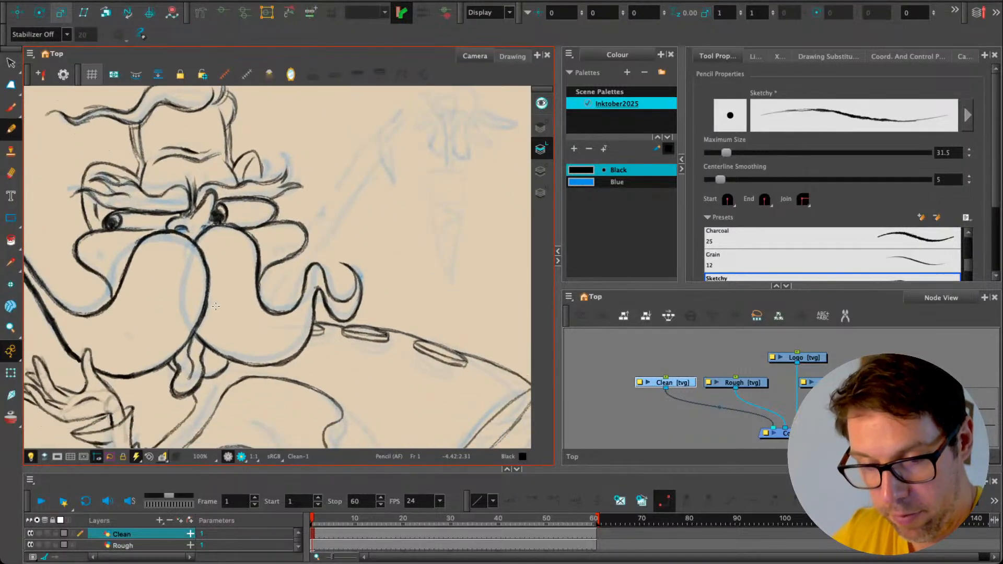
key(1)
key(1)
drag(185, 354, 170, 306)
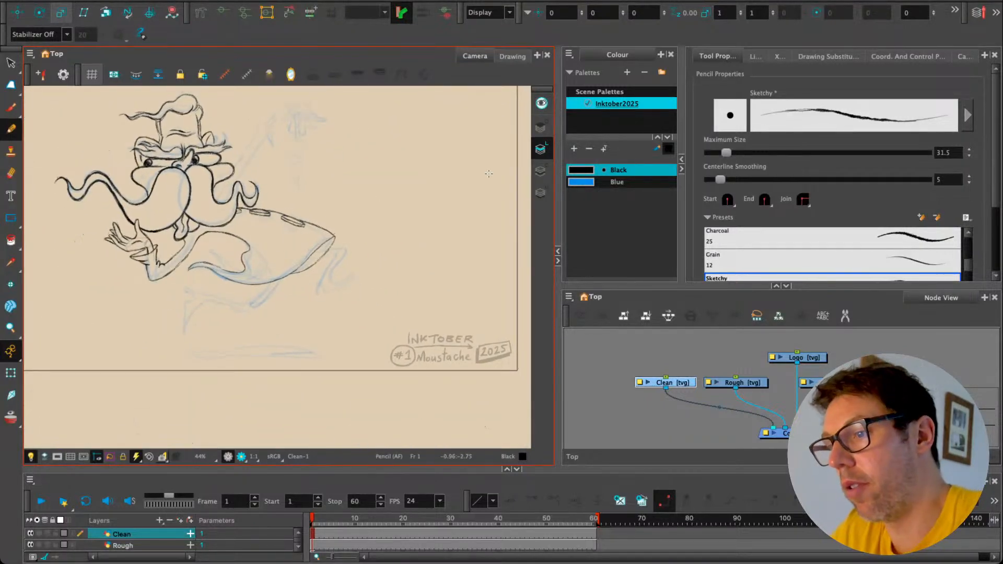
Step: Show the scene's camera view in the secondary viewport beside the colour palette
click(956, 55)
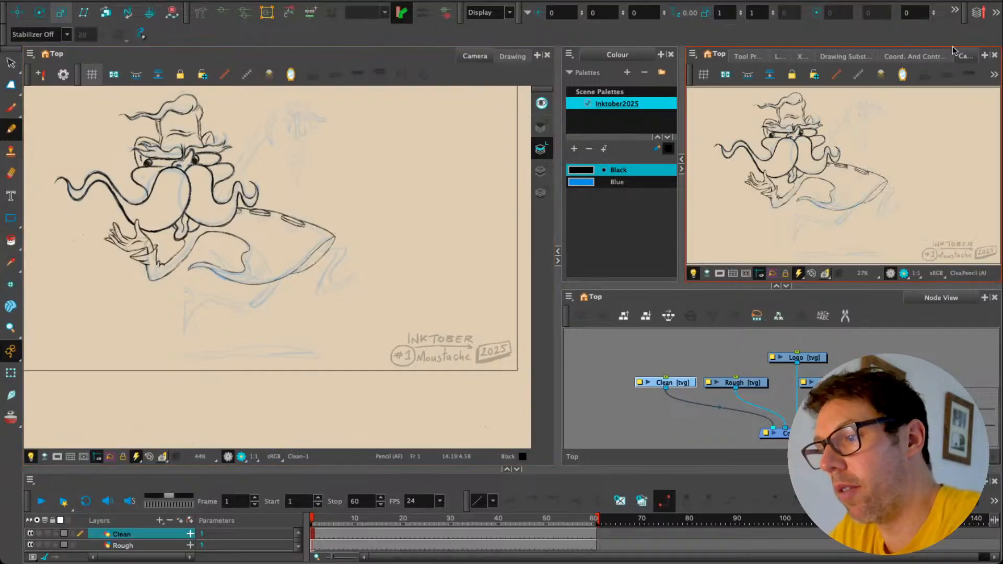
drag(744, 189, 746, 189)
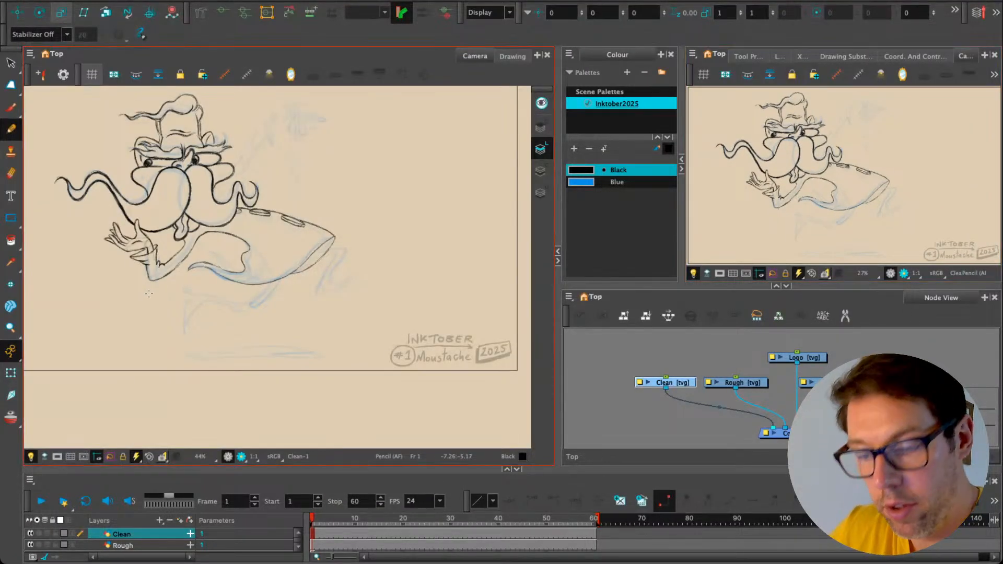
Step: Ink the inner fold and lower edge of the curled, pointed shape on the front of the body
scroll(157, 292, up, 5)
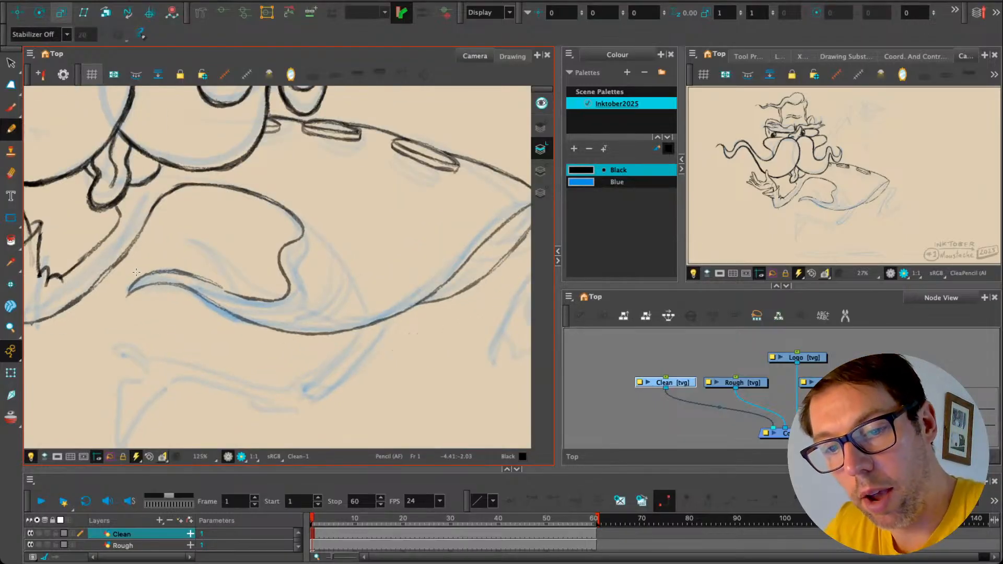
mouse_move(127, 293)
mouse_down()
mouse_move(167, 270)
mouse_move(268, 302)
mouse_move(187, 242)
mouse_move(289, 294)
mouse_move(176, 241)
mouse_move(235, 292)
mouse_up()
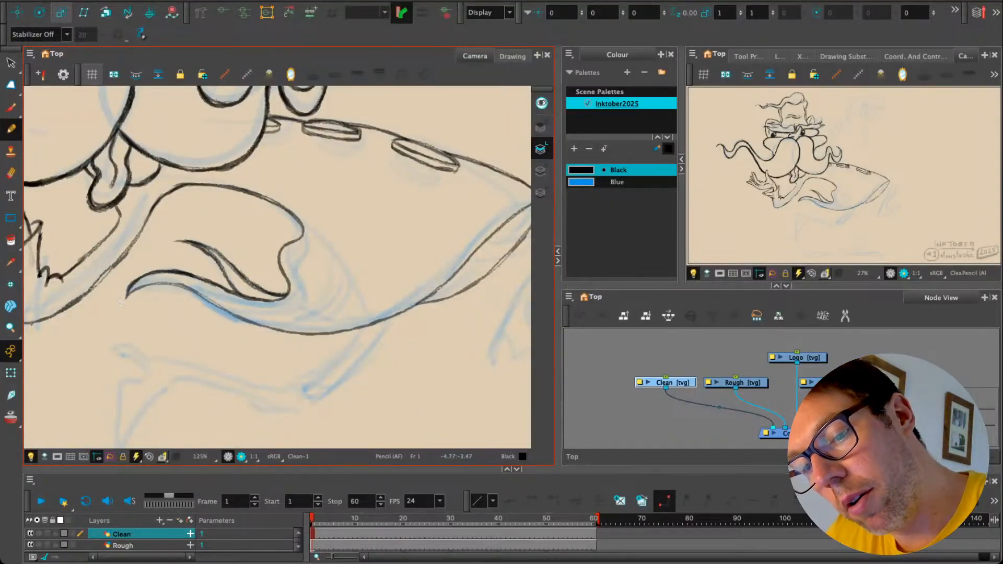
key(ctrl+z)
mouse_move(129, 289)
mouse_down()
mouse_move(112, 305)
mouse_move(146, 285)
mouse_move(132, 293)
mouse_move(190, 289)
mouse_move(133, 293)
mouse_move(123, 303)
mouse_move(165, 289)
mouse_move(204, 301)
mouse_up()
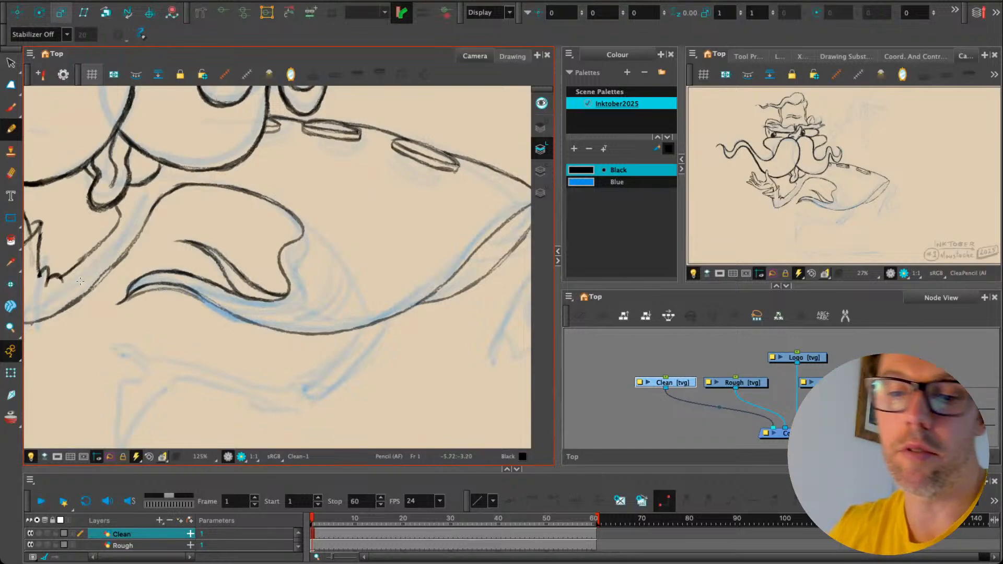
key(alt+z)
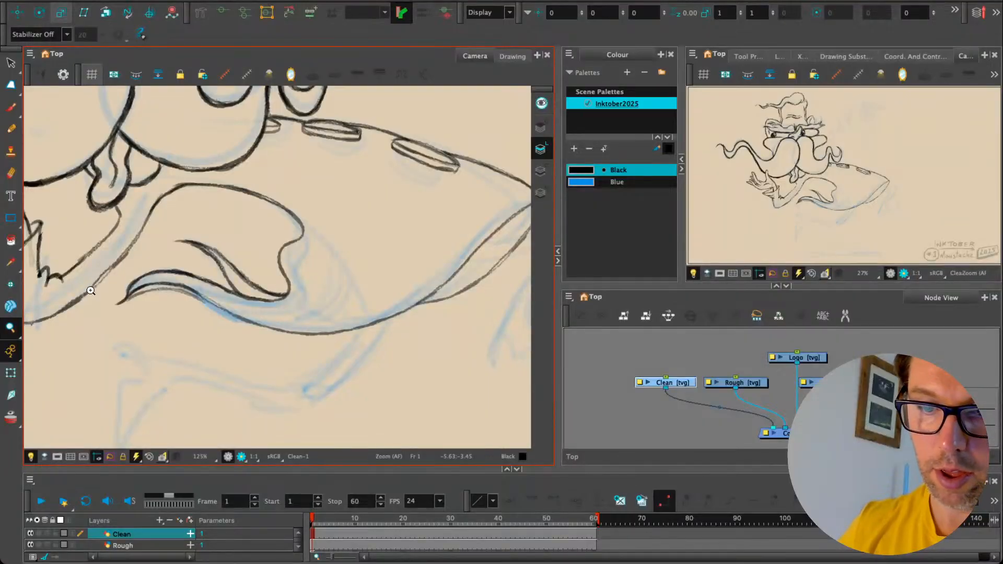
click(11, 131)
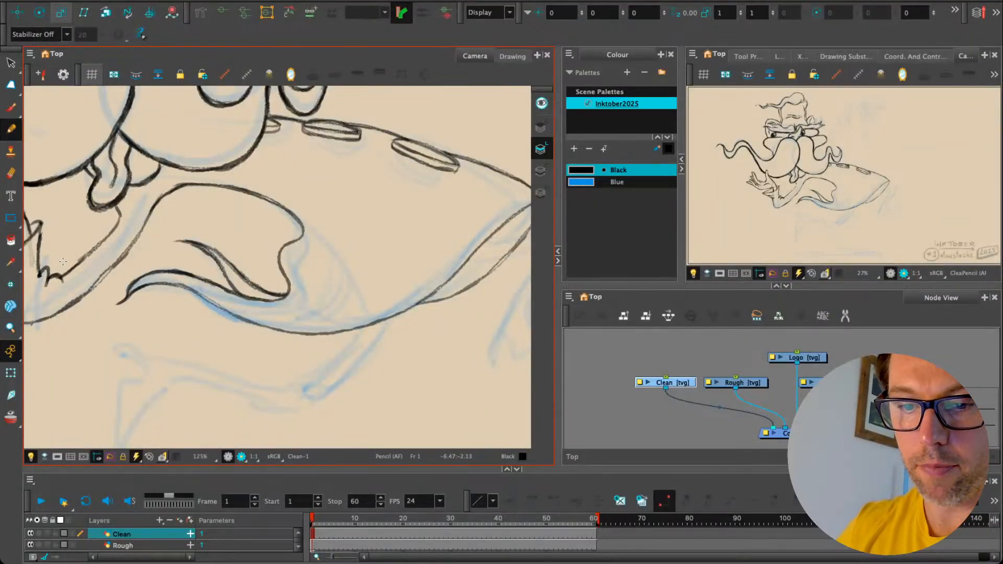
key(Delete)
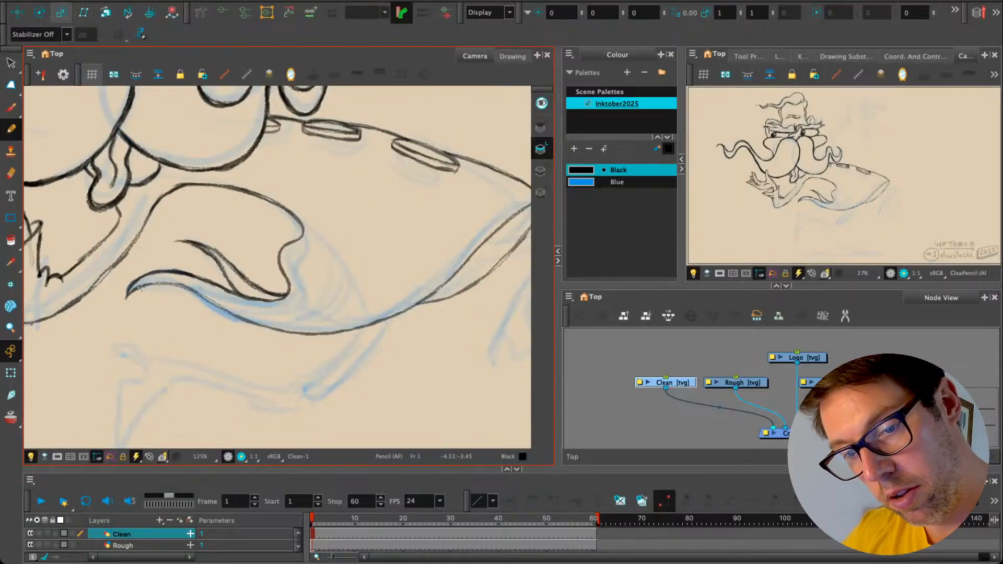
drag(141, 287, 190, 290)
Step: Ink the bent rear leg and its pointed high-heeled shoe extending from the body's tail end over the rough
scroll(189, 291, right, 10)
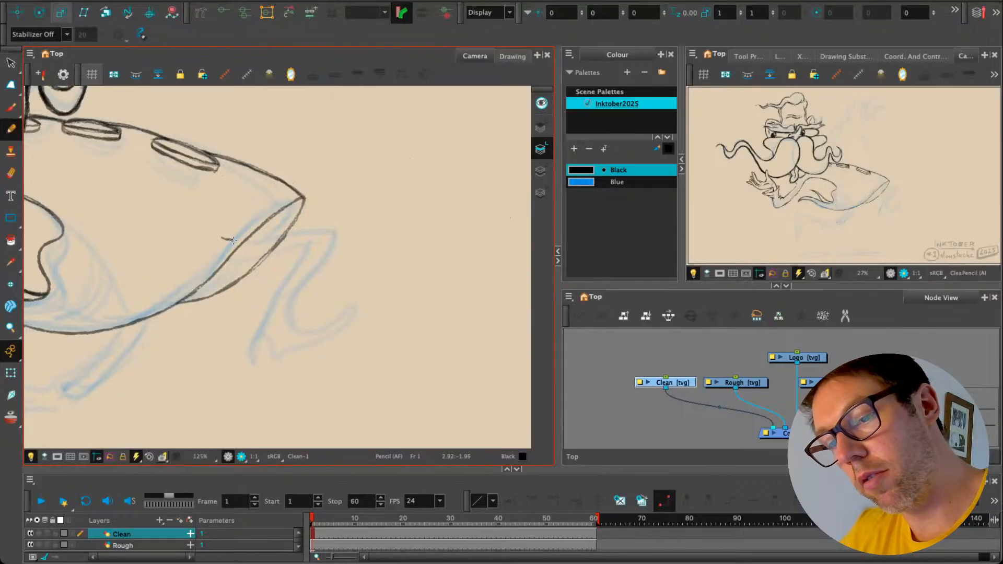
mouse_move(232, 241)
mouse_down()
mouse_move(294, 296)
mouse_move(285, 328)
mouse_move(342, 318)
mouse_move(358, 303)
mouse_move(334, 336)
mouse_move(283, 357)
mouse_move(265, 340)
mouse_move(255, 361)
mouse_move(266, 321)
mouse_move(320, 247)
mouse_move(214, 268)
mouse_up()
drag(162, 362, 223, 325)
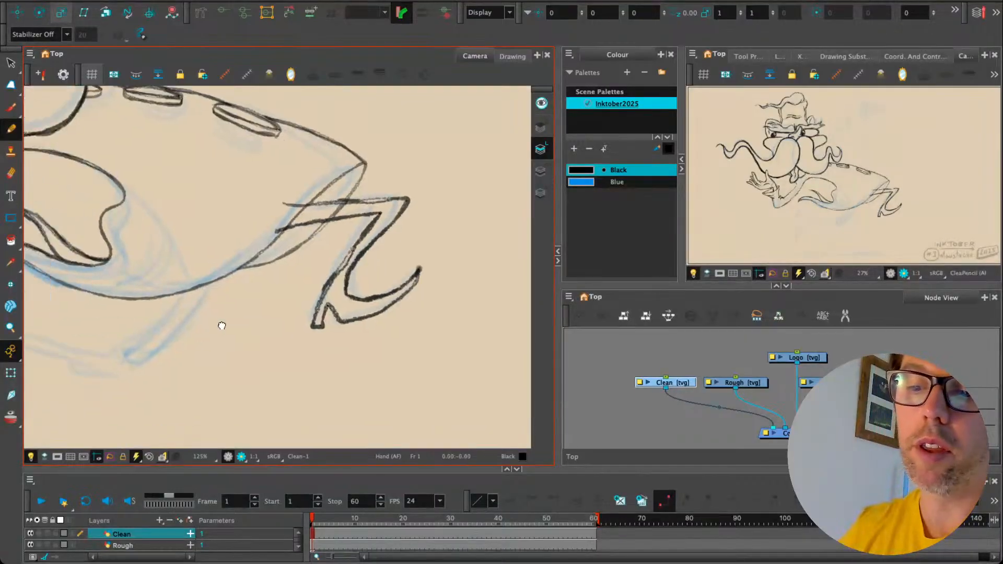
Step: Ink the front leg and pointed shoe stretching forward from the underside of the body
scroll(157, 351, down, 4)
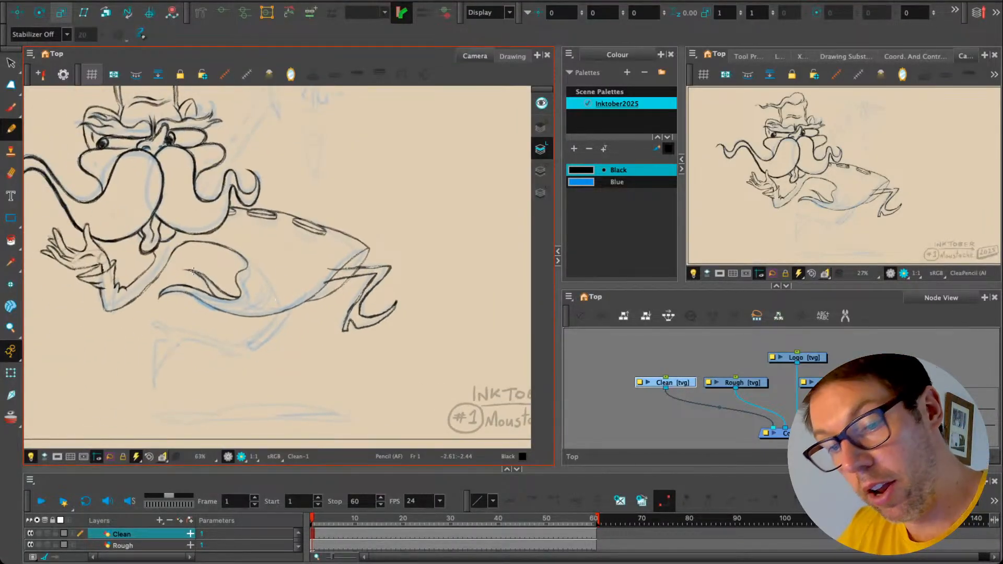
mouse_move(285, 307)
mouse_down()
mouse_move(240, 352)
mouse_move(175, 344)
mouse_up()
mouse_move(160, 377)
mouse_down()
mouse_move(155, 342)
mouse_move(167, 334)
mouse_move(154, 327)
mouse_move(236, 344)
mouse_move(258, 331)
mouse_move(272, 305)
mouse_up()
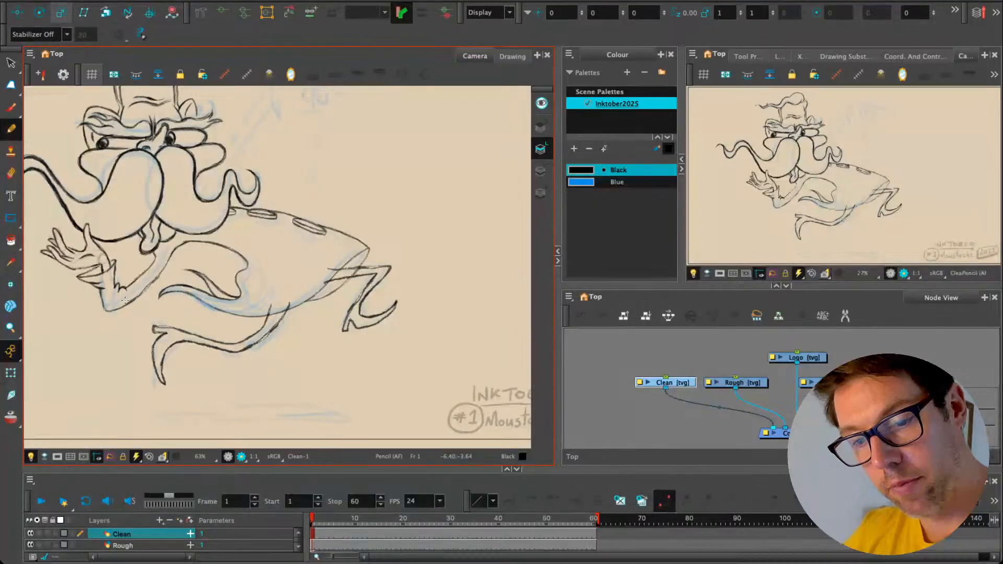
Step: Cut away the overlapping line segments where the legs cross the body outline and hem
key(alt+t)
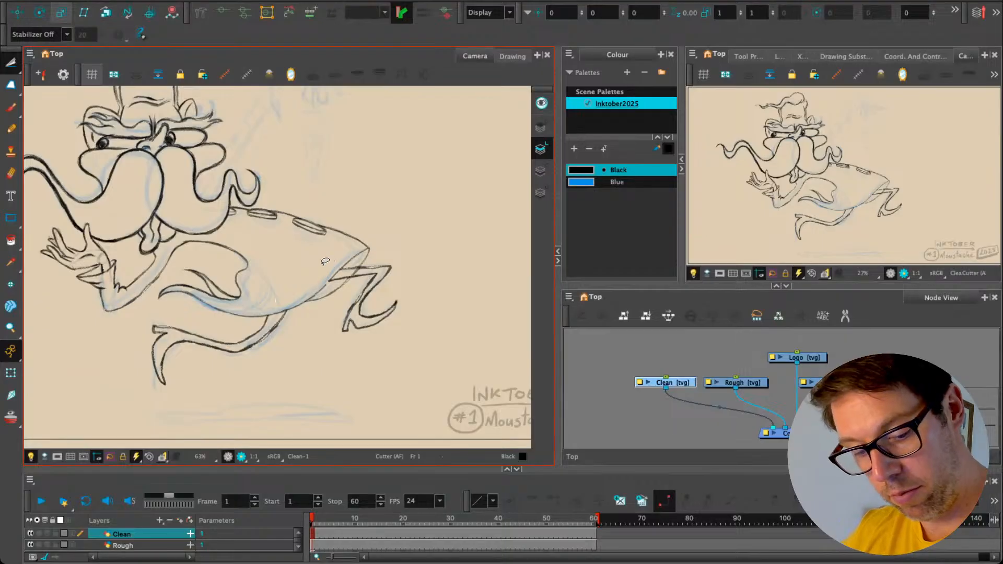
scroll(322, 260, up, 4)
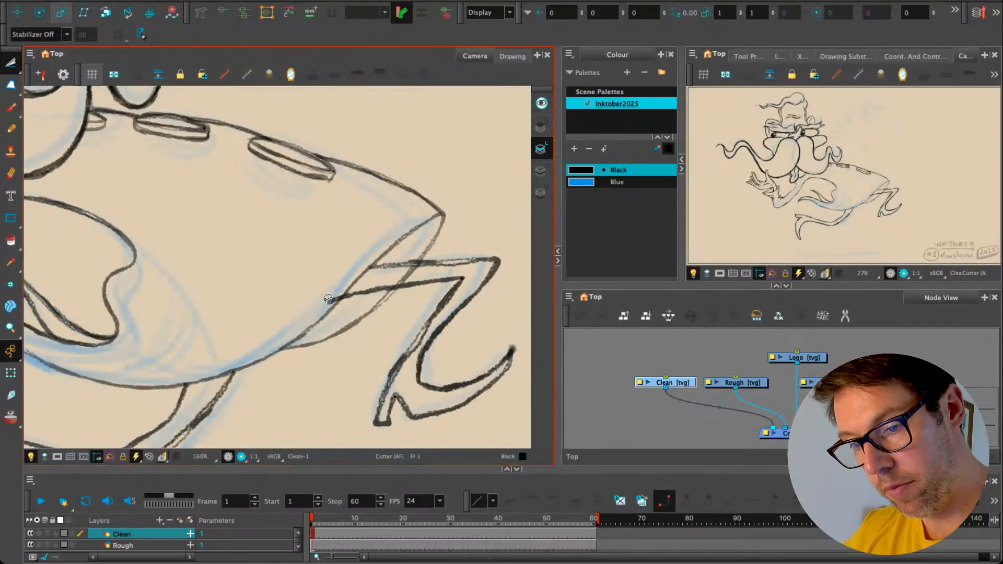
drag(325, 302, 335, 289)
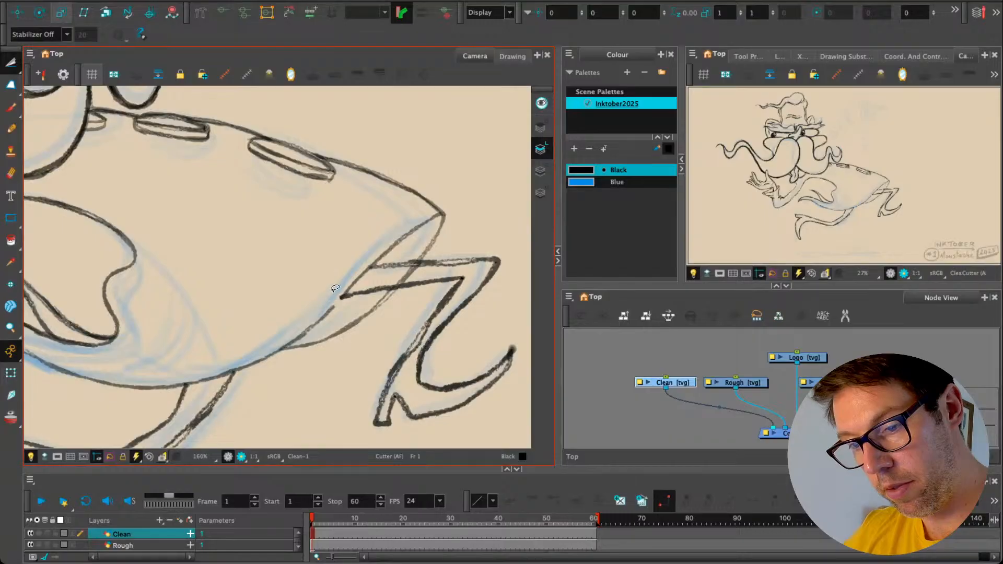
key(ctrl+z)
drag(410, 275, 401, 269)
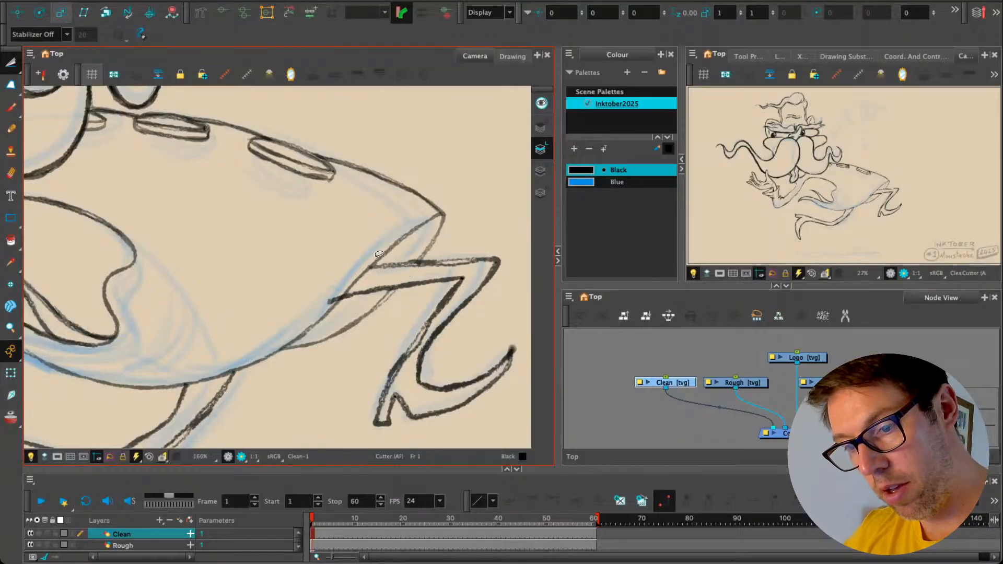
Step: Erase the stub of the rear leg's lower line that pokes past the body's edge
click(11, 173)
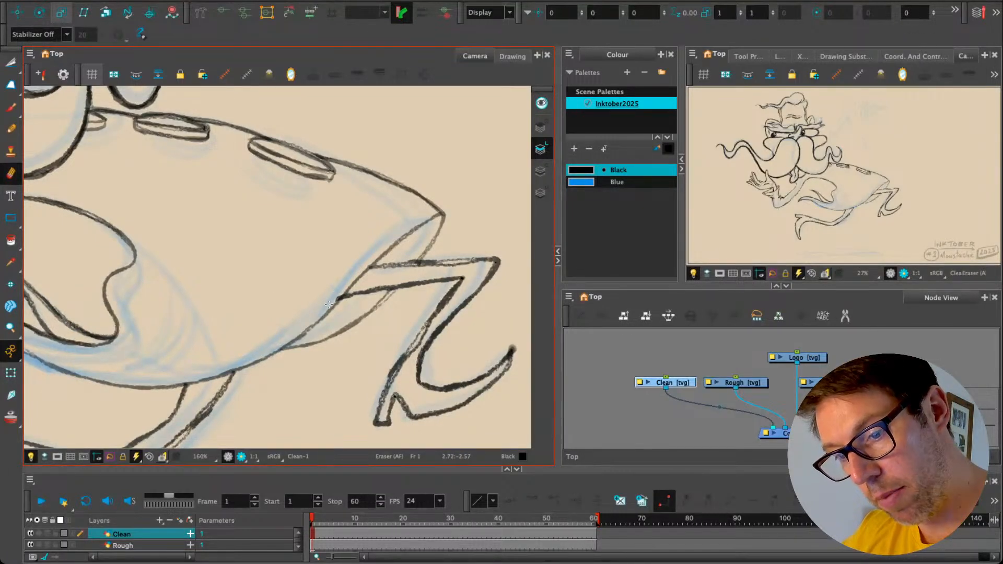
scroll(332, 291, up, 4)
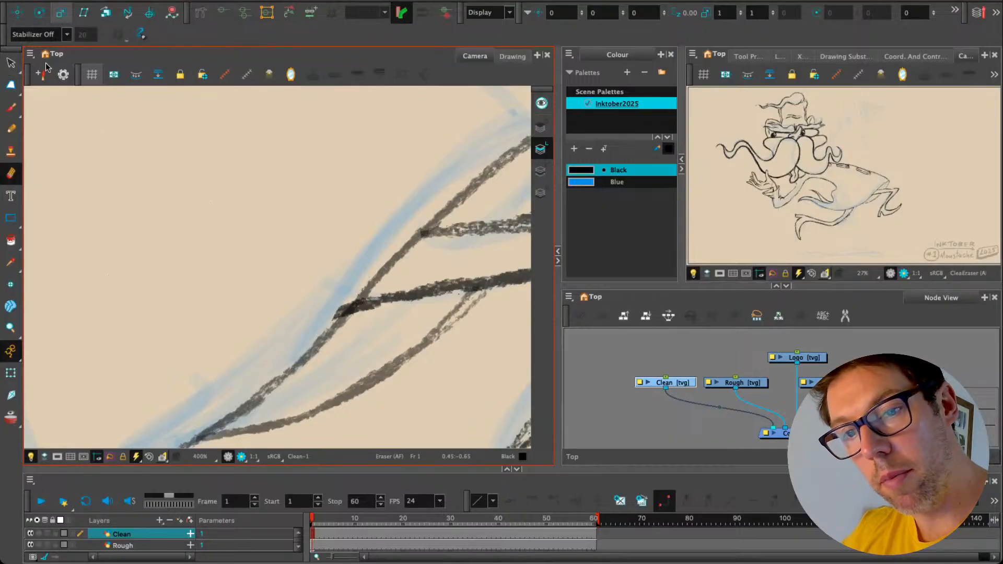
key(alt+s)
click(369, 301)
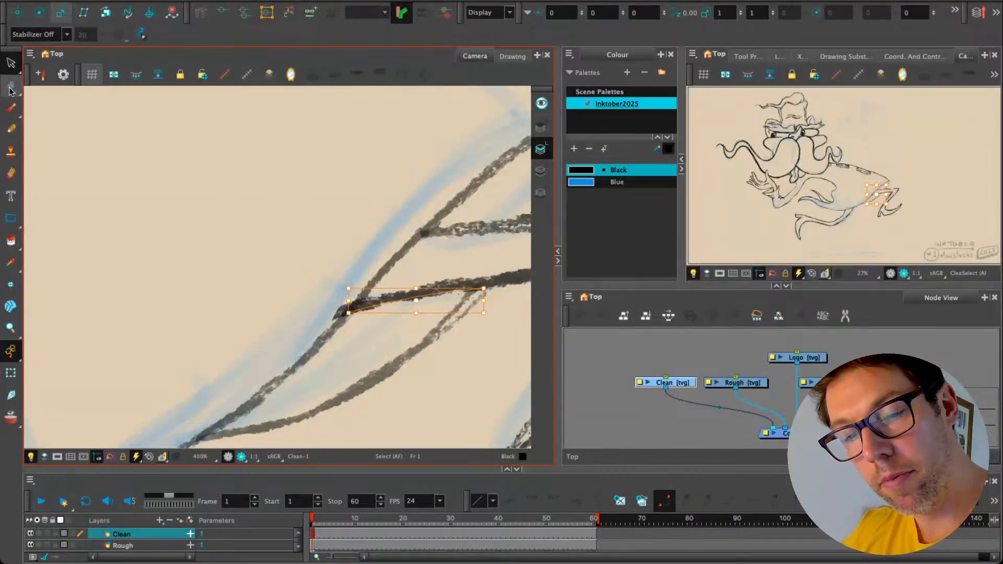
key(alt+shift+q)
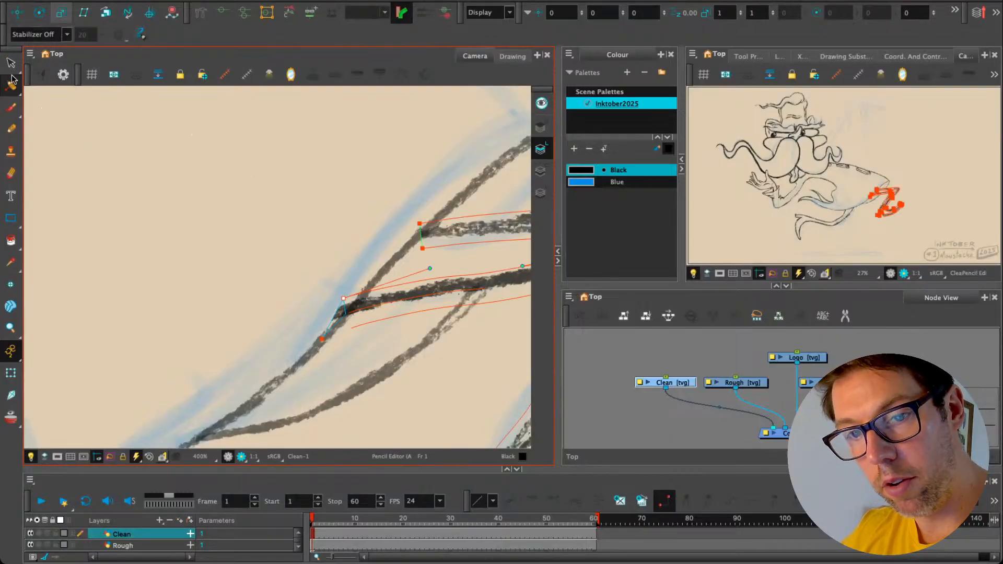
click(11, 173)
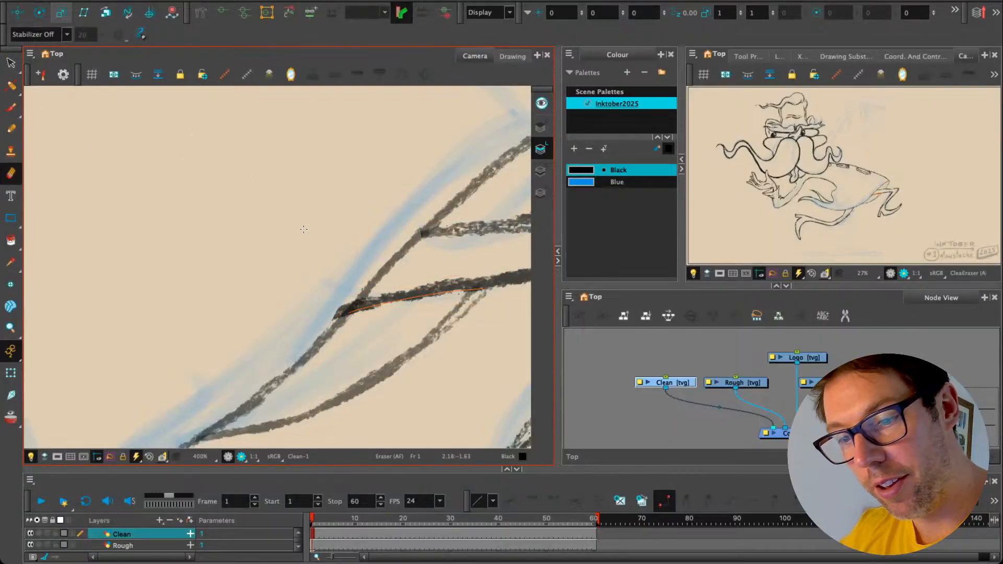
mouse_move(329, 297)
mouse_down()
mouse_move(325, 313)
mouse_move(355, 309)
mouse_move(347, 314)
mouse_move(377, 278)
mouse_move(334, 328)
mouse_up()
click(11, 128)
key(super+z)
key(super+z)
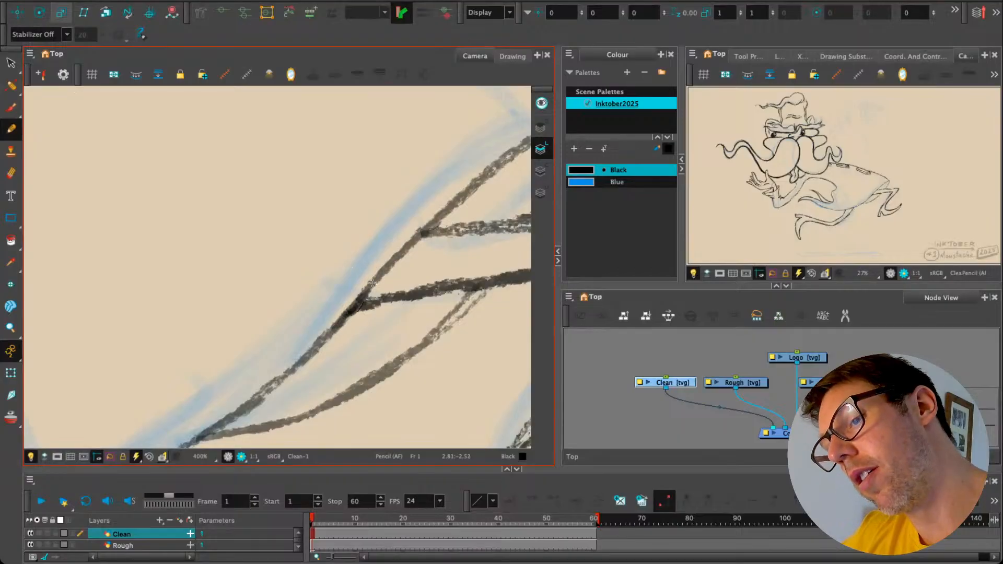
Step: Touch up the pencil lines where the rear leg meets the body edge and the curved hem
key(space)
mouse_move(284, 295)
mouse_down()
mouse_move(238, 302)
mouse_move(230, 347)
mouse_move(313, 296)
mouse_up()
key(space)
drag(263, 235, 407, 333)
mouse_move(467, 325)
mouse_down()
mouse_move(366, 248)
mouse_move(264, 146)
mouse_up()
key(space)
drag(410, 316, 231, 180)
drag(298, 196, 376, 262)
mouse_move(339, 226)
mouse_down()
mouse_move(411, 295)
mouse_move(291, 190)
mouse_move(350, 241)
mouse_up()
key(space)
drag(440, 330, 502, 409)
drag(466, 357, 388, 281)
mouse_move(294, 219)
mouse_down()
mouse_move(210, 183)
mouse_move(173, 180)
mouse_move(193, 205)
mouse_move(306, 229)
mouse_move(329, 337)
mouse_up()
drag(401, 373, 363, 256)
mouse_move(378, 317)
mouse_down()
mouse_move(325, 103)
mouse_move(301, 160)
mouse_move(303, 222)
mouse_up()
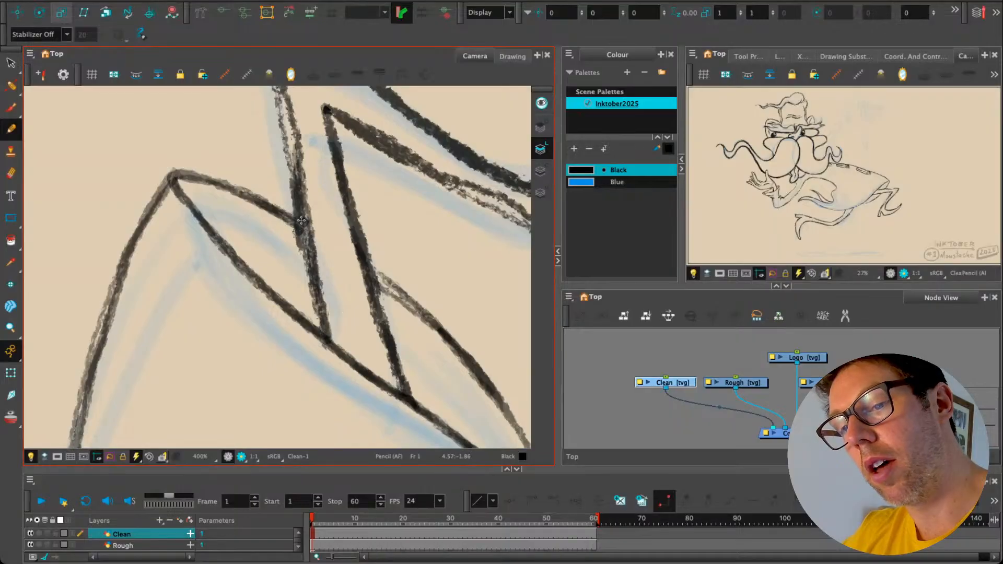
drag(310, 288, 301, 217)
Step: Reinforce the rear leg's knee corner and the heel and outer edge of its shoe with the pencil
mouse_move(294, 176)
mouse_down()
mouse_move(305, 327)
mouse_move(283, 180)
mouse_up()
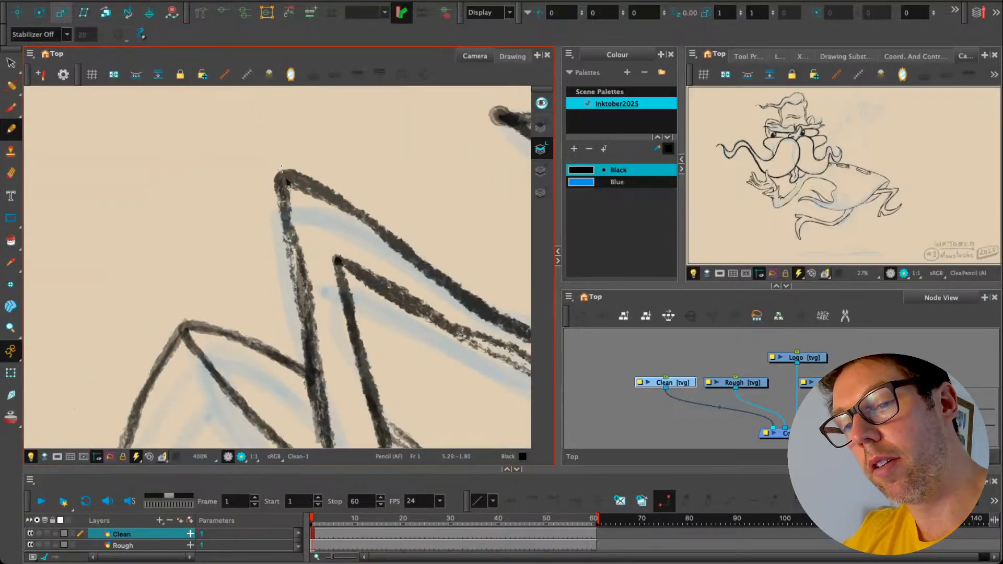
drag(340, 321, 219, 191)
mouse_move(287, 175)
mouse_down()
mouse_move(448, 264)
mouse_move(255, 286)
mouse_up()
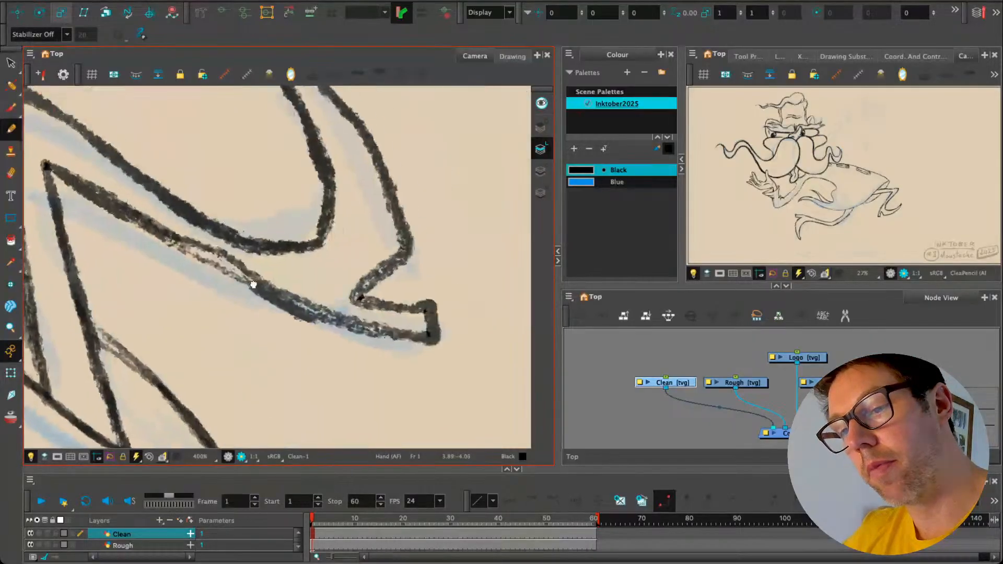
drag(350, 258, 320, 308)
mouse_move(353, 356)
mouse_down()
mouse_move(375, 355)
mouse_move(329, 350)
mouse_up()
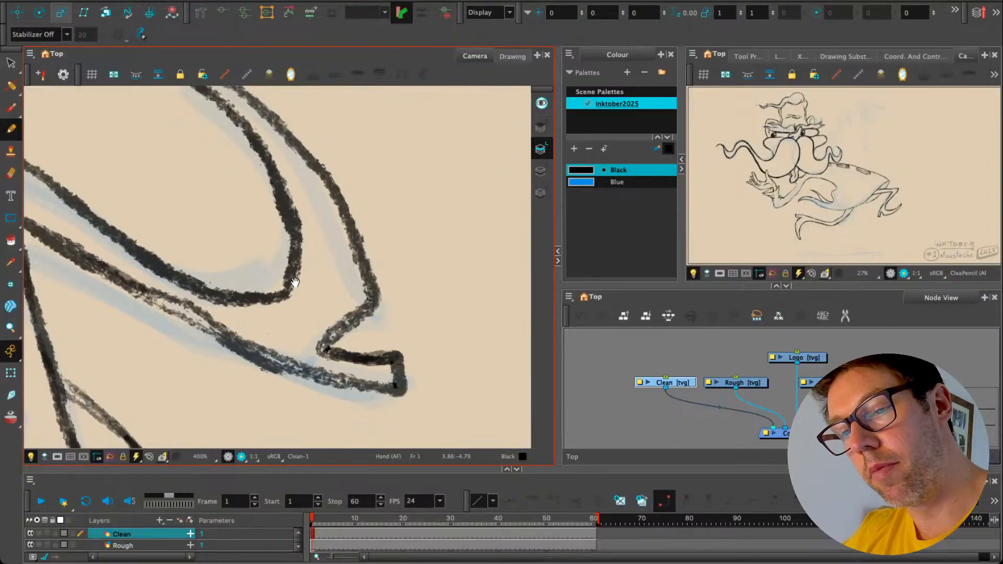
drag(295, 283, 331, 405)
mouse_move(281, 252)
mouse_down()
mouse_move(234, 209)
mouse_move(195, 193)
mouse_move(283, 218)
mouse_move(198, 191)
mouse_move(294, 229)
mouse_move(351, 289)
mouse_up()
drag(314, 340, 229, 224)
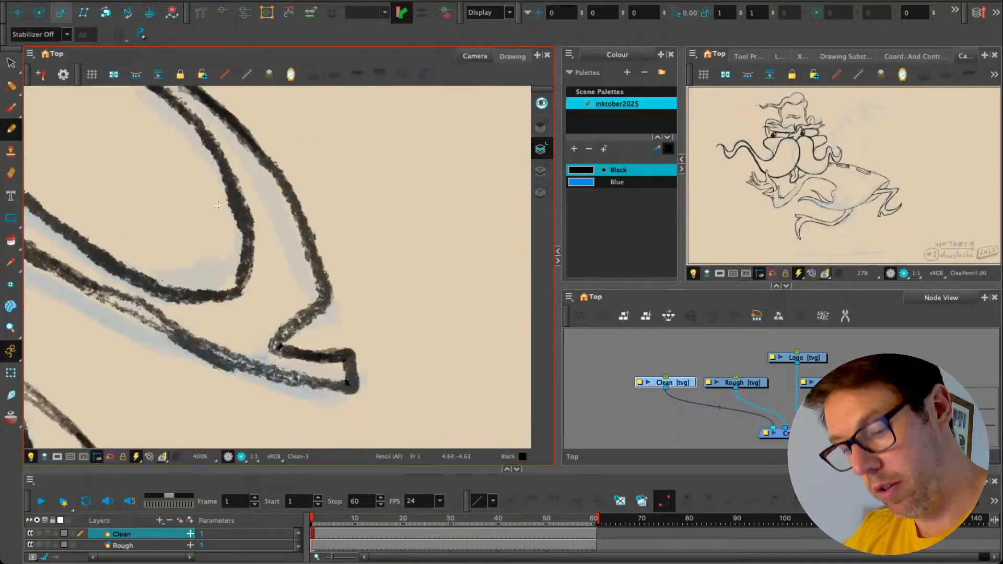
Step: Darken the curved hem line behind the rear leg, and undo the last short touch-up strokes
key(1)
key(1)
key(1)
key(1)
key(1)
key(1)
drag(159, 372, 250, 247)
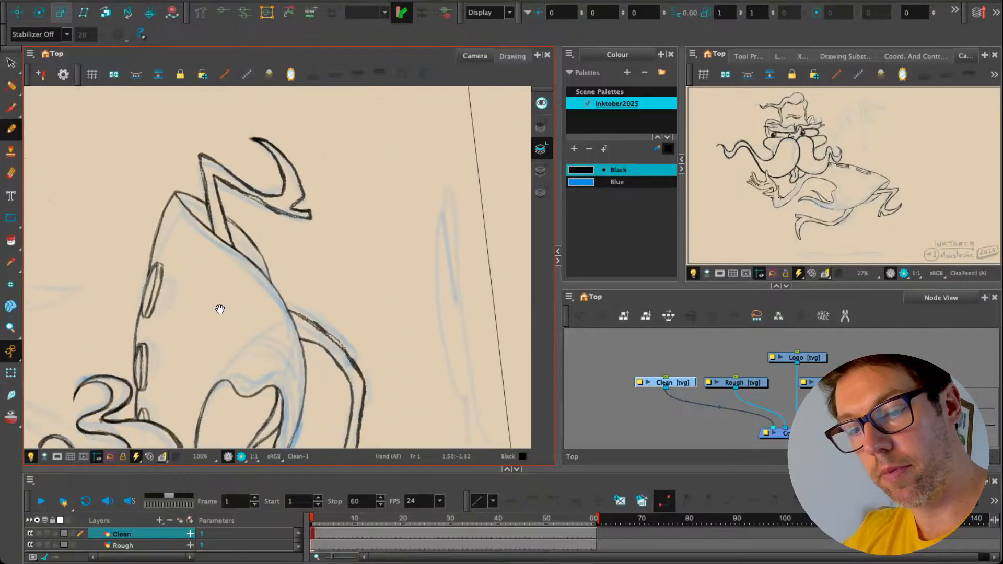
mouse_move(220, 310)
mouse_down()
mouse_move(239, 248)
mouse_move(281, 290)
mouse_up()
key(2)
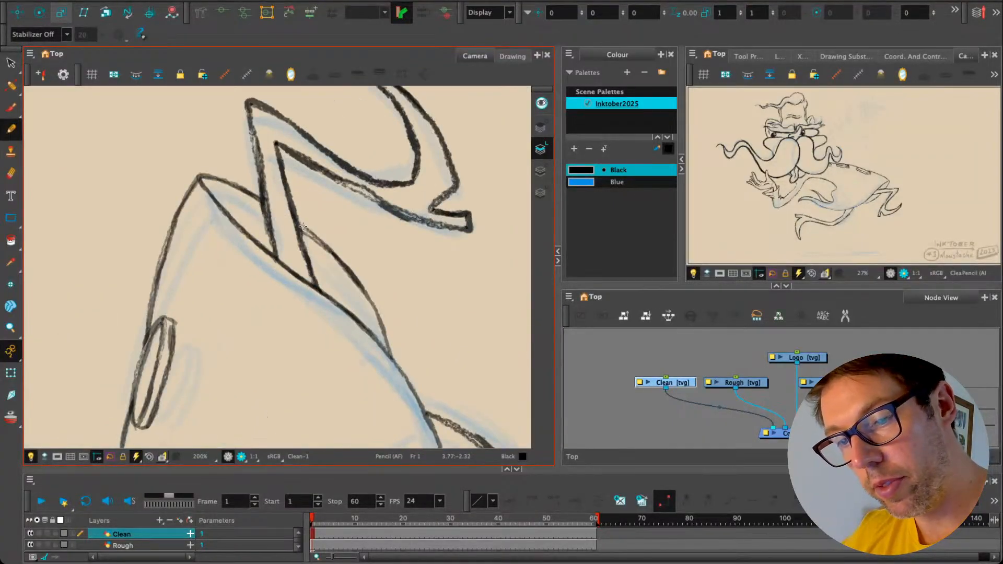
drag(387, 338, 348, 273)
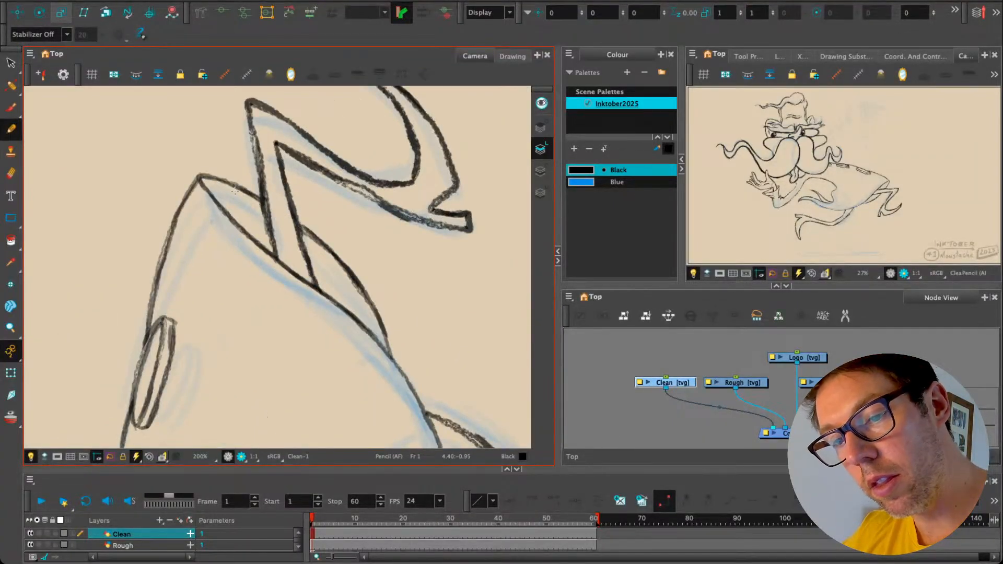
mouse_move(264, 200)
mouse_down()
mouse_move(199, 177)
mouse_move(256, 197)
mouse_up()
key(ctrl+z)
key(ctrl+z)
Step: Thicken the front leg's outer contour from the body's edge around the bend
drag(236, 286, 125, 179)
mouse_move(290, 327)
mouse_down()
mouse_move(179, 220)
mouse_move(238, 212)
mouse_move(335, 304)
mouse_move(258, 242)
mouse_move(264, 227)
mouse_move(239, 204)
mouse_up()
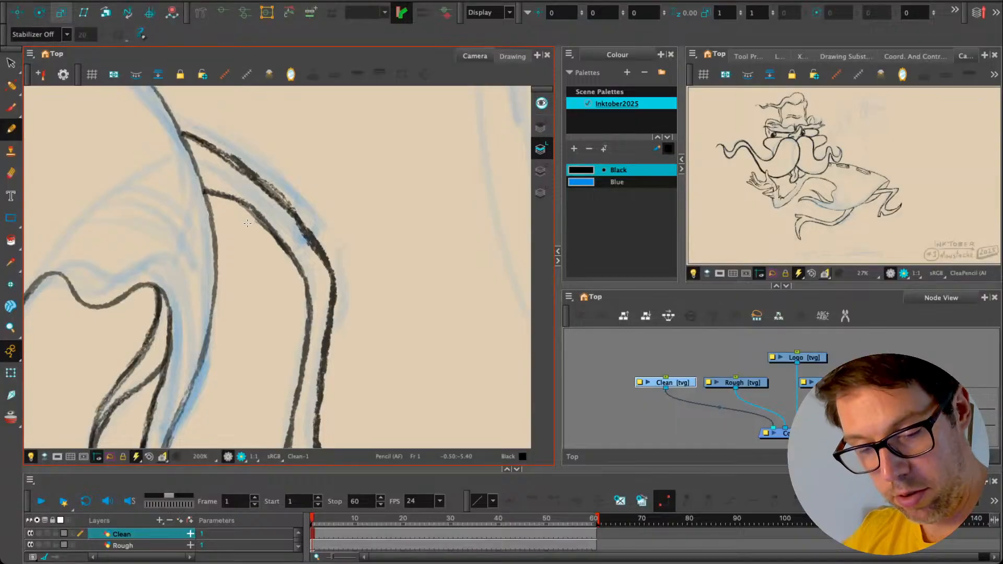
key(shift+m)
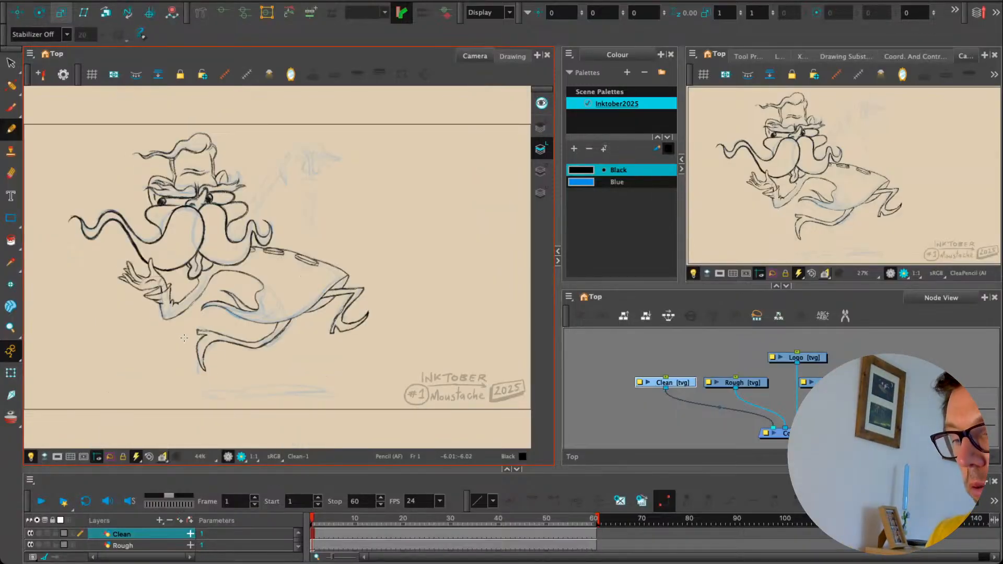
Step: Clean up the rough, doubled outer line running from the thumb's base to the wrist with the eraser
key(2)
key(2)
key(2)
drag(240, 257, 225, 401)
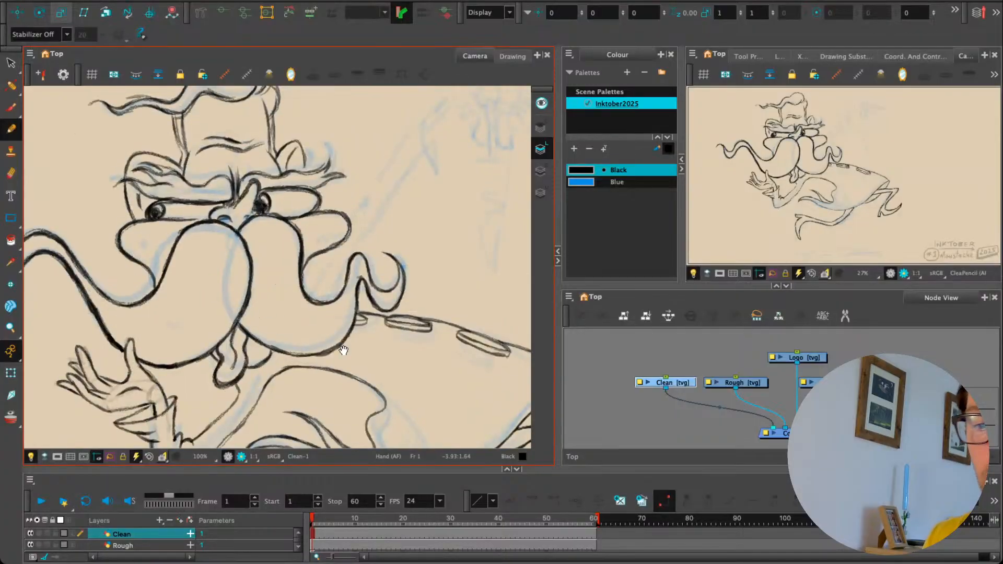
key(2)
key(2)
key(2)
key(2)
key(2)
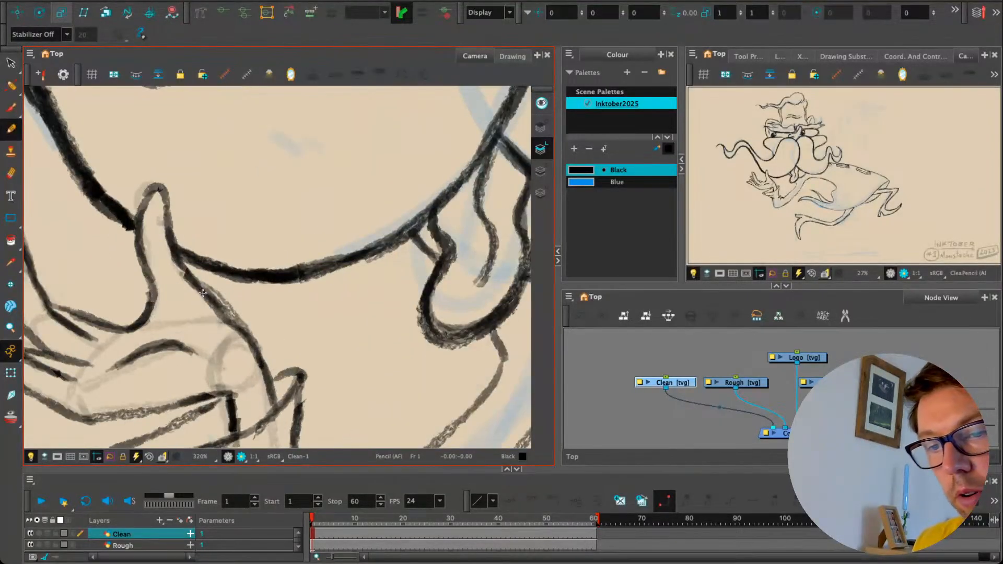
key(alt+e)
mouse_move(187, 281)
mouse_down()
mouse_move(245, 333)
mouse_move(179, 273)
mouse_move(243, 332)
mouse_up()
key(alt+slash)
key(ctrl+z)
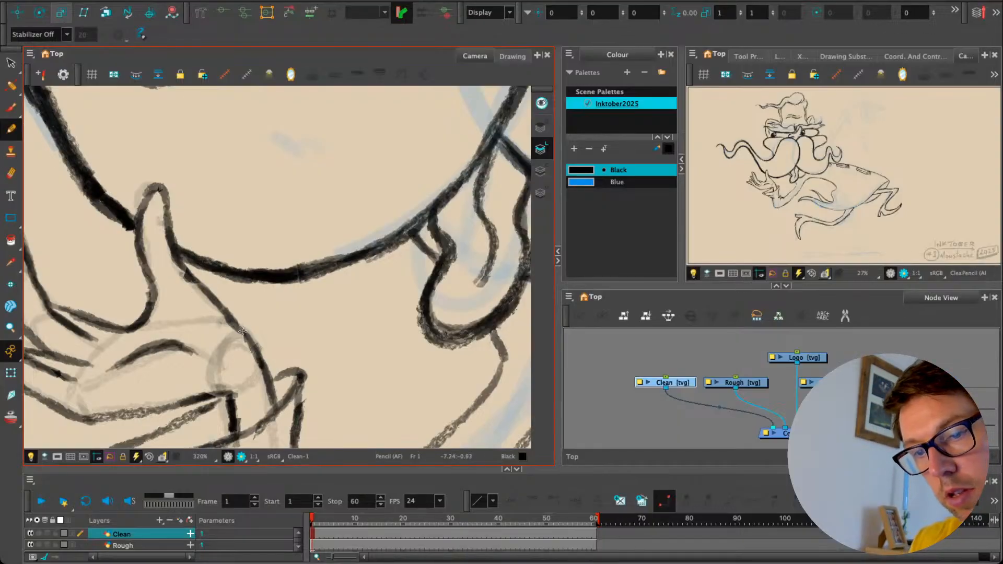
Step: Reinforce the moustache's lower outline where it meets the raised thumb with the pencil
scroll(224, 326, down, 3)
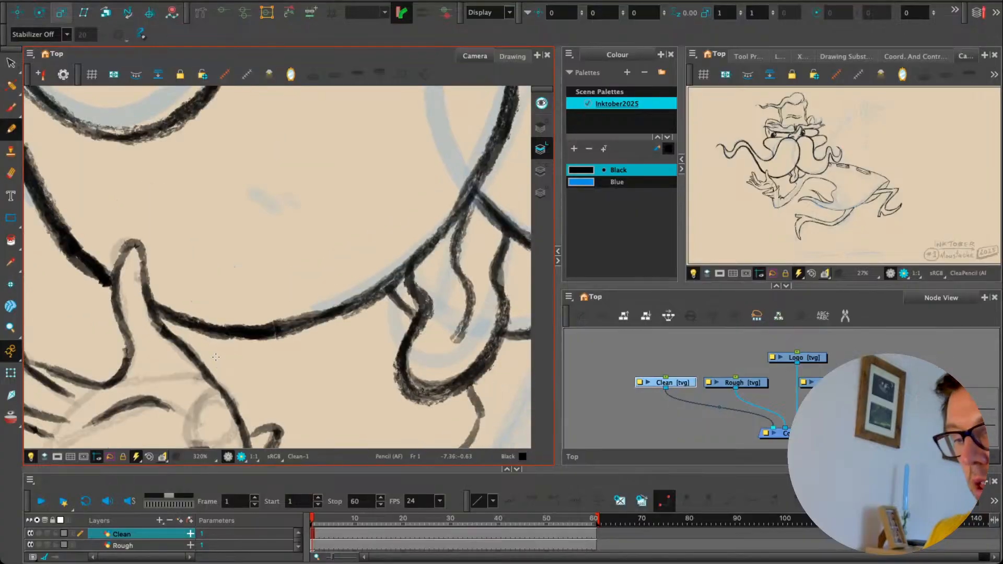
scroll(213, 345, down, 4)
mouse_move(271, 221)
mouse_down()
mouse_move(220, 285)
mouse_move(238, 267)
mouse_up()
scroll(146, 325, up, 5)
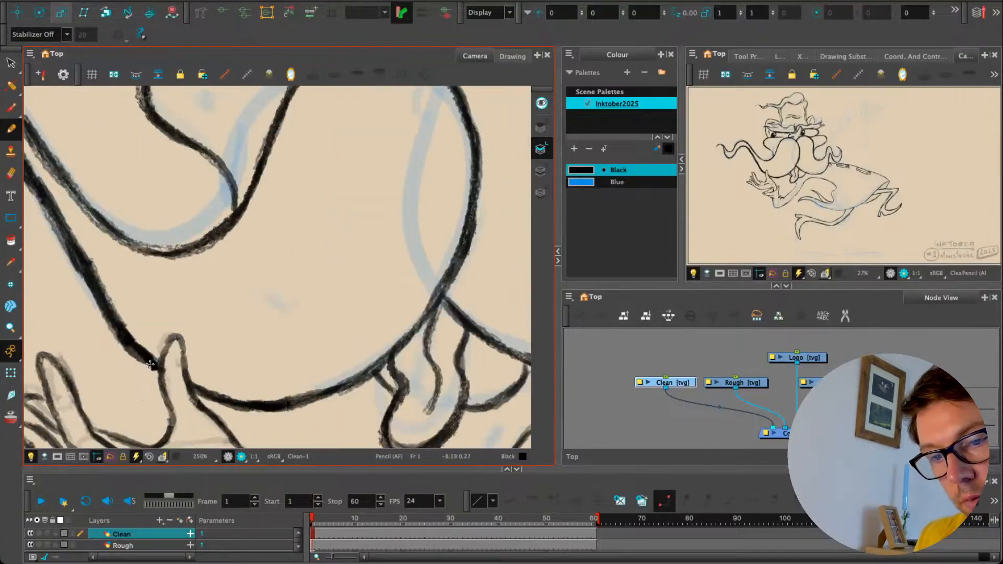
scroll(148, 360, down, 6)
mouse_move(277, 252)
mouse_down()
mouse_move(233, 314)
mouse_move(278, 237)
mouse_up()
mouse_move(189, 333)
mouse_down()
mouse_move(206, 291)
mouse_move(242, 358)
mouse_up()
key(2)
scroll(311, 314, up, 1)
mouse_move(360, 351)
mouse_down()
mouse_move(369, 338)
mouse_move(386, 369)
mouse_move(409, 324)
mouse_up()
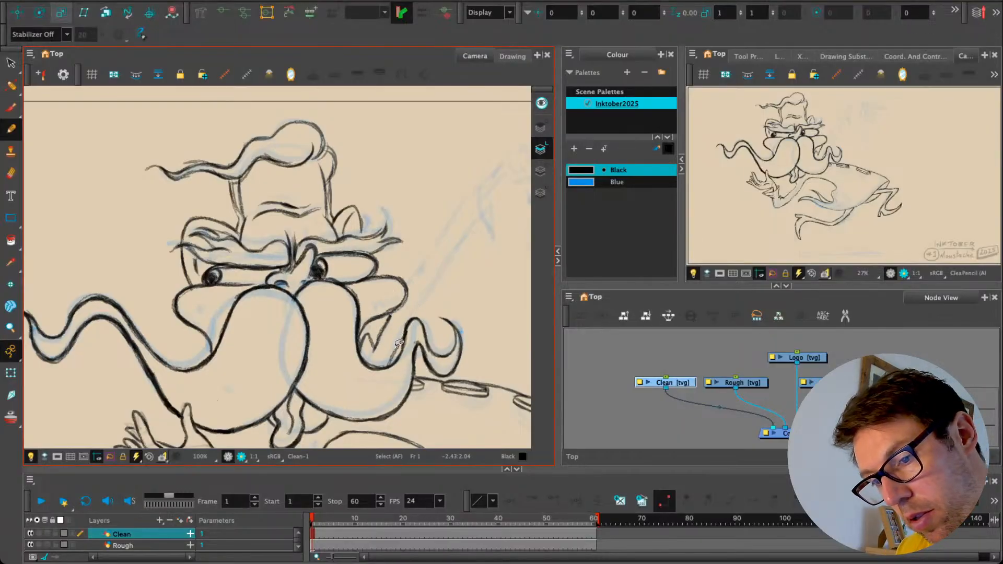
drag(406, 311, 359, 422)
key(ctrl+z)
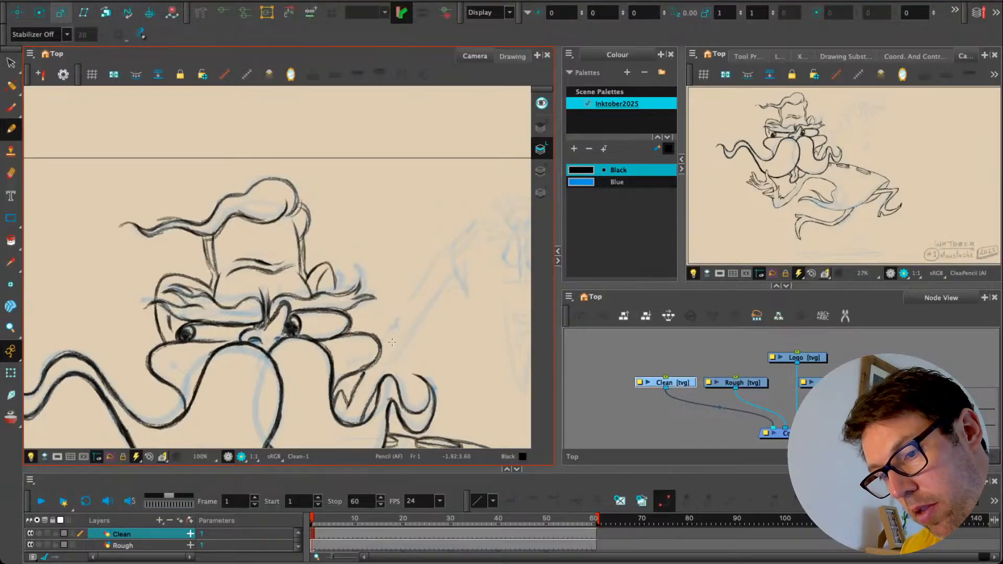
key(ctrl+z)
key(ctrl+z)
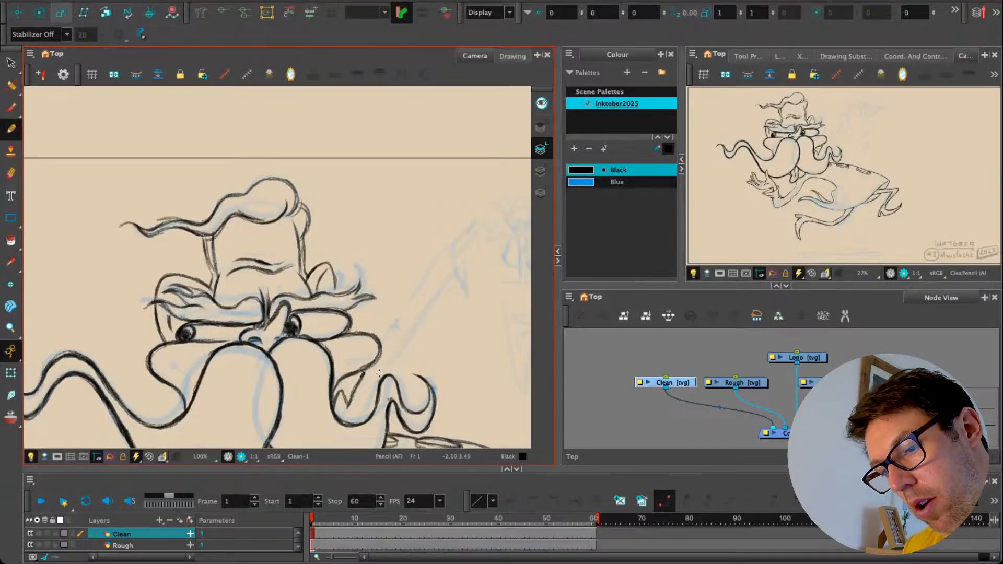
drag(389, 364, 360, 421)
key(ctrl+z)
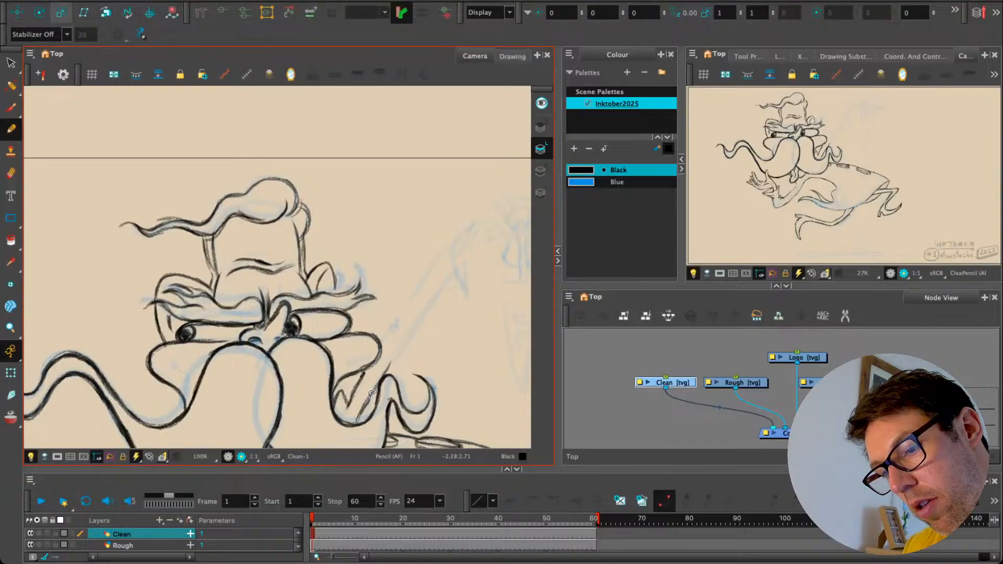
key(ctrl+z)
Step: Draw the raised arm's sleeve edges, its flared cuff and the narrow wrist extending beyond it, following the rough sketch
mouse_move(389, 367)
mouse_down()
mouse_move(360, 412)
mouse_move(452, 287)
mouse_up()
key(ctrl+z)
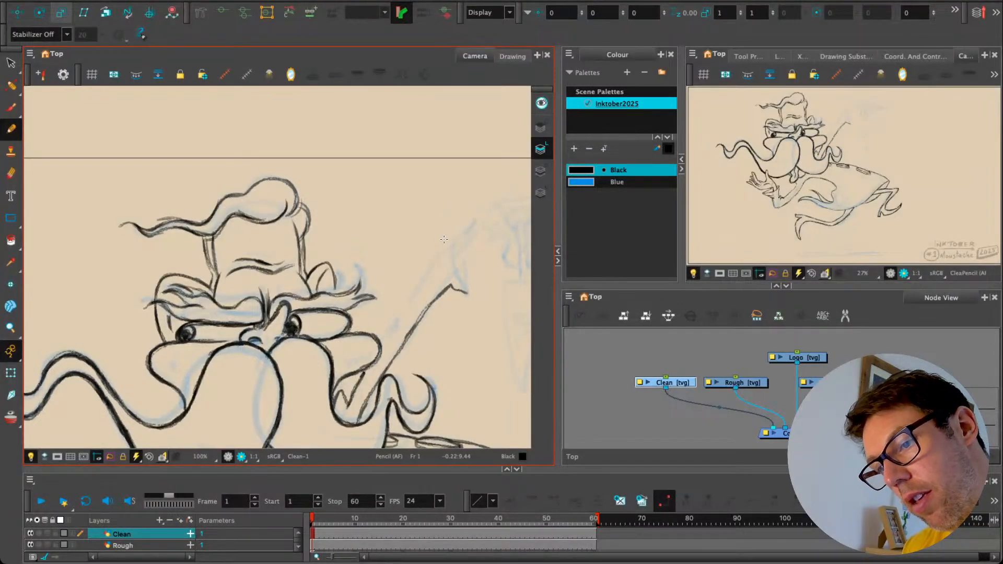
drag(449, 244, 401, 313)
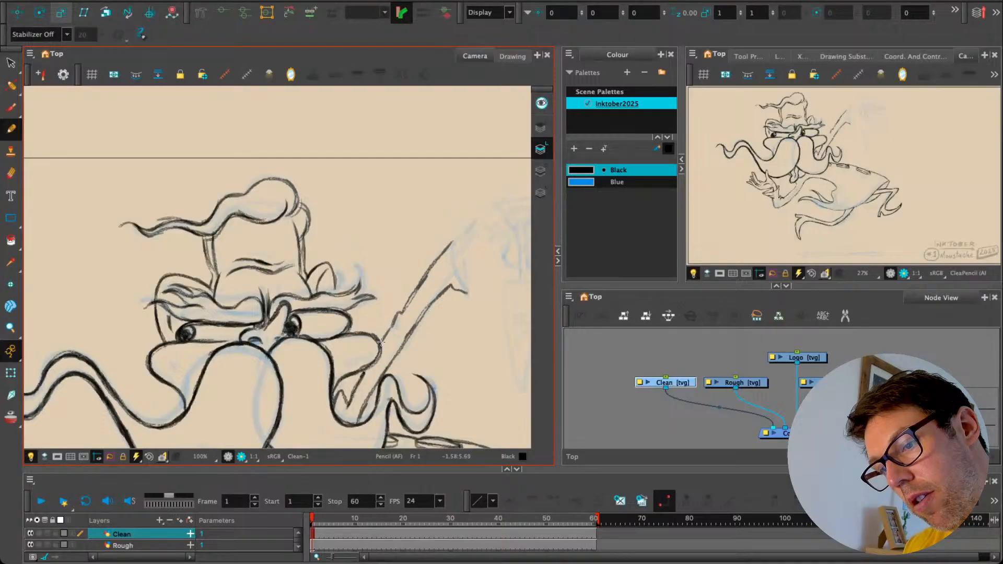
mouse_move(455, 241)
mouse_down()
mouse_move(462, 283)
mouse_move(462, 242)
mouse_up()
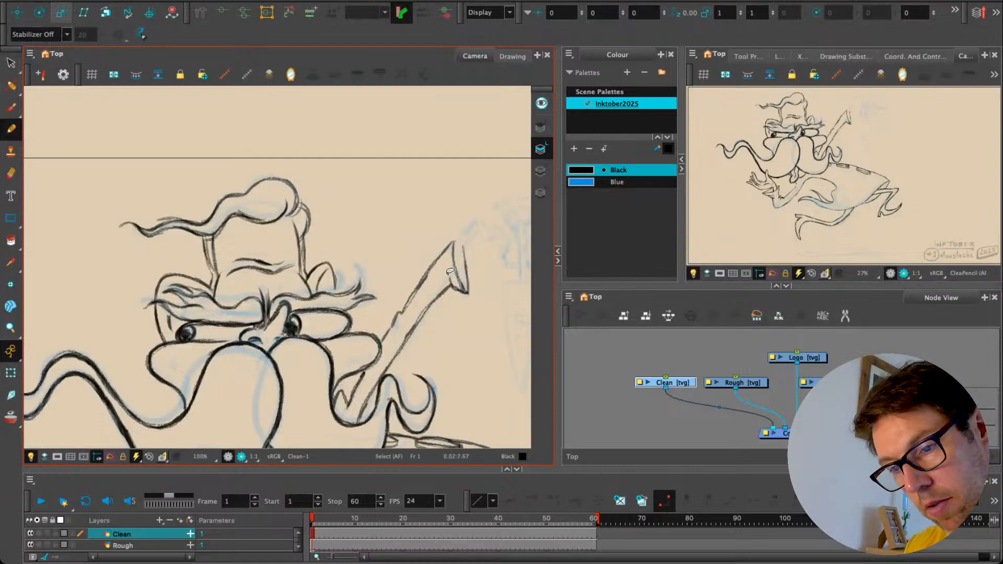
key(ctrl+z)
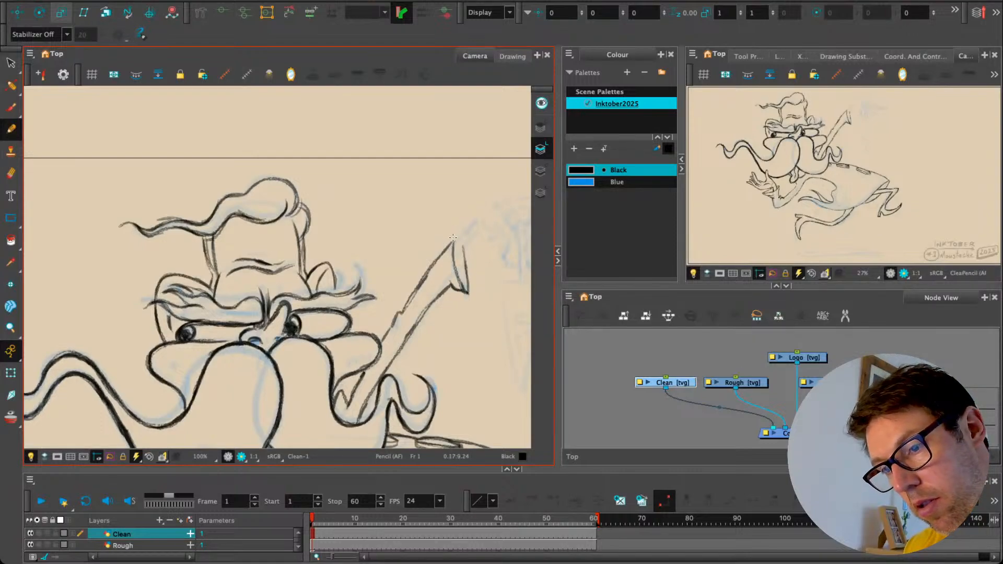
drag(419, 276, 308, 315)
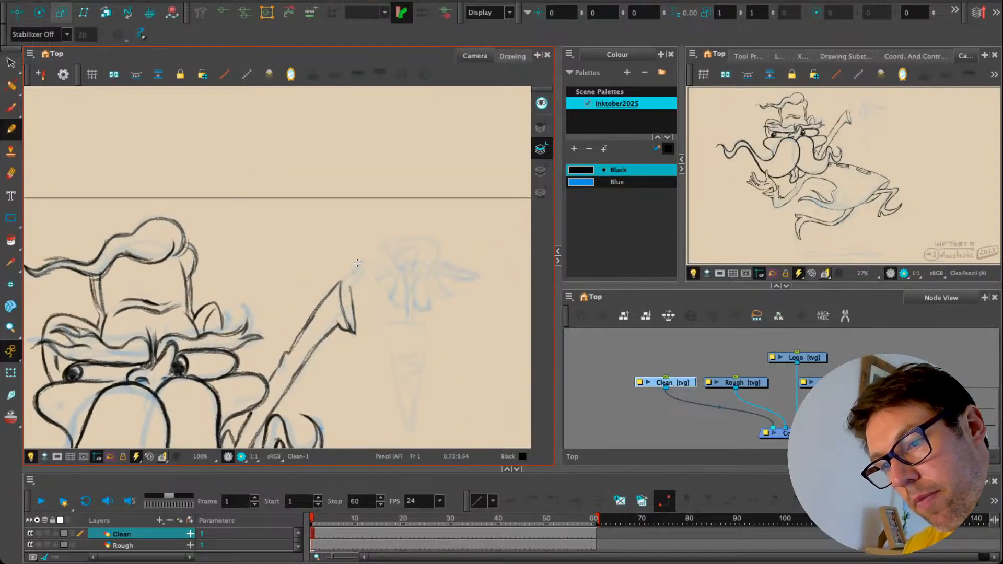
mouse_move(365, 271)
mouse_down()
mouse_move(347, 291)
mouse_move(417, 196)
mouse_up()
Step: Place a rotated copy of the inked hand in the empty space beyond the raised arm as reference, and delete its surplus moustache lines
key(1)
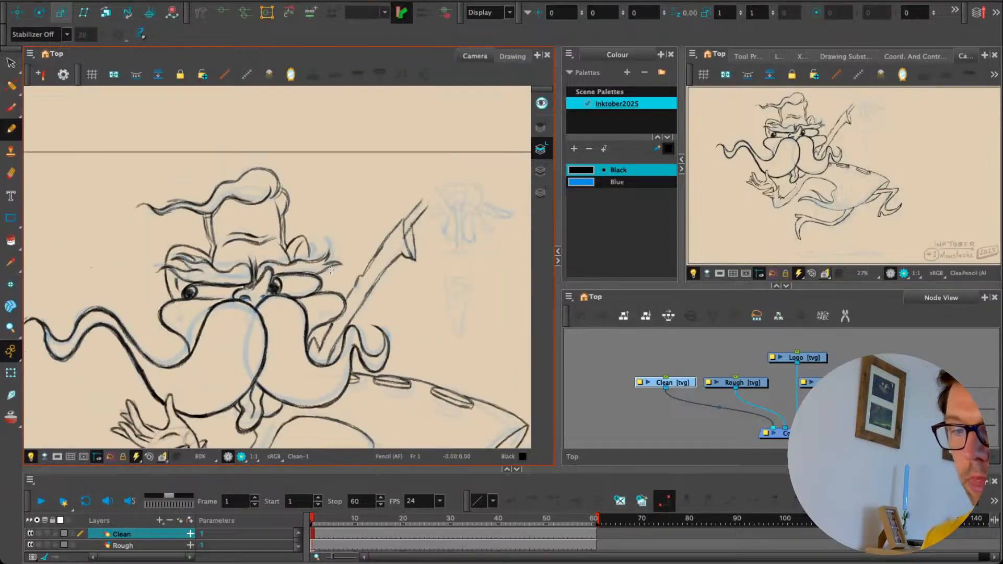
key(1)
key(1)
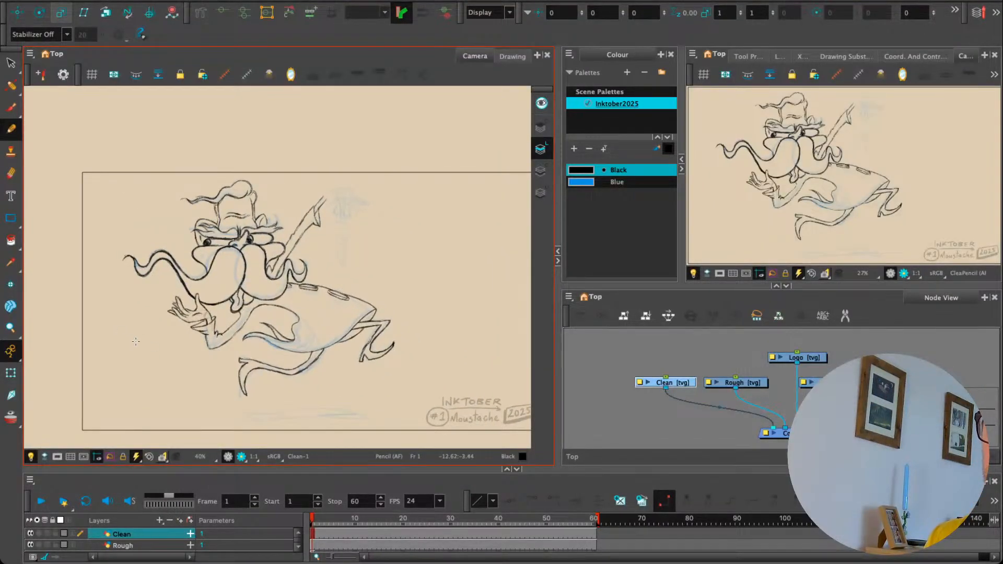
click(10, 62)
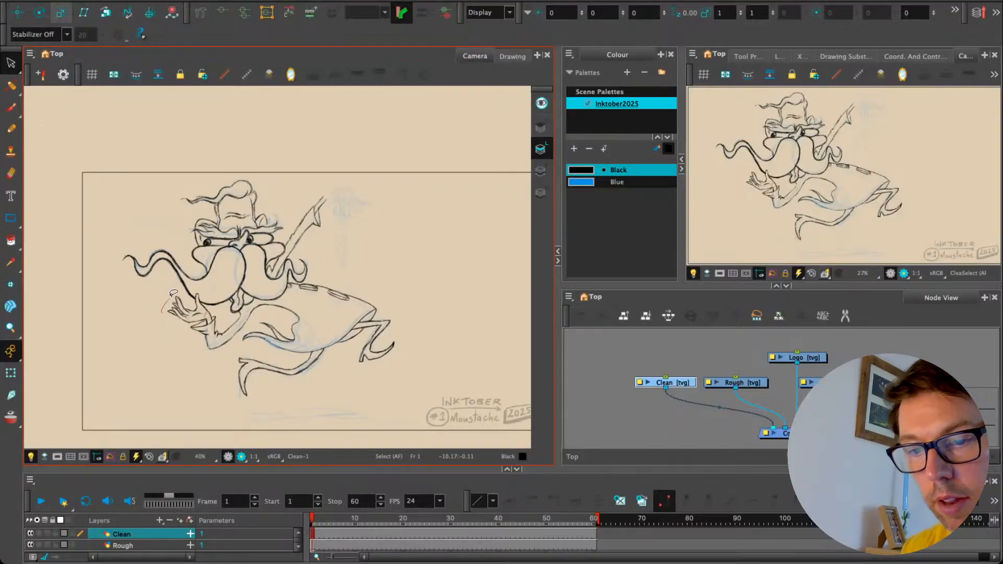
mouse_move(174, 294)
mouse_down()
mouse_move(215, 310)
mouse_move(150, 297)
mouse_move(163, 318)
mouse_move(296, 297)
mouse_move(406, 227)
mouse_up()
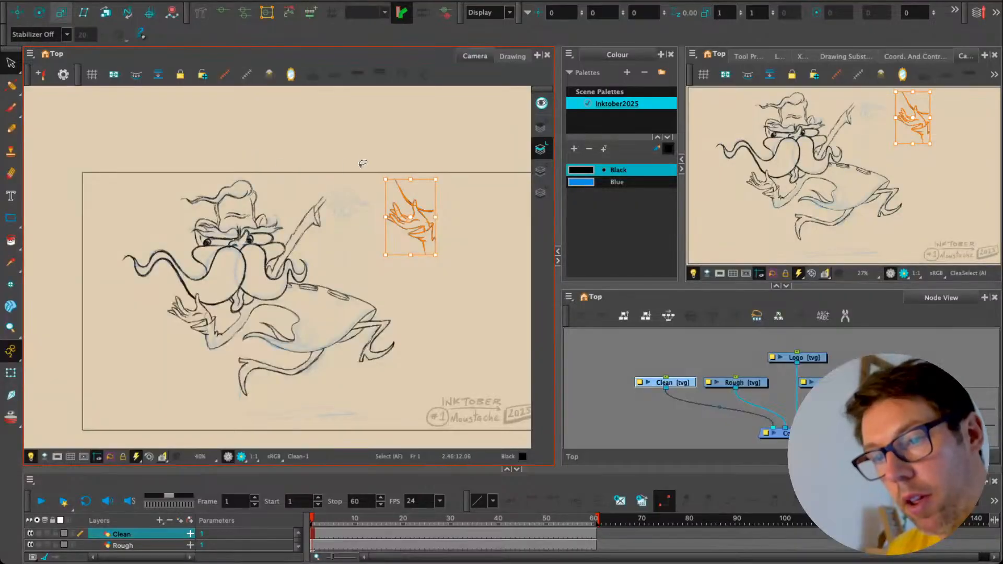
mouse_move(376, 176)
mouse_down()
mouse_move(369, 227)
mouse_move(418, 236)
mouse_move(401, 245)
mouse_move(412, 234)
mouse_move(393, 232)
mouse_move(381, 214)
mouse_up()
key(Delete)
key(Delete)
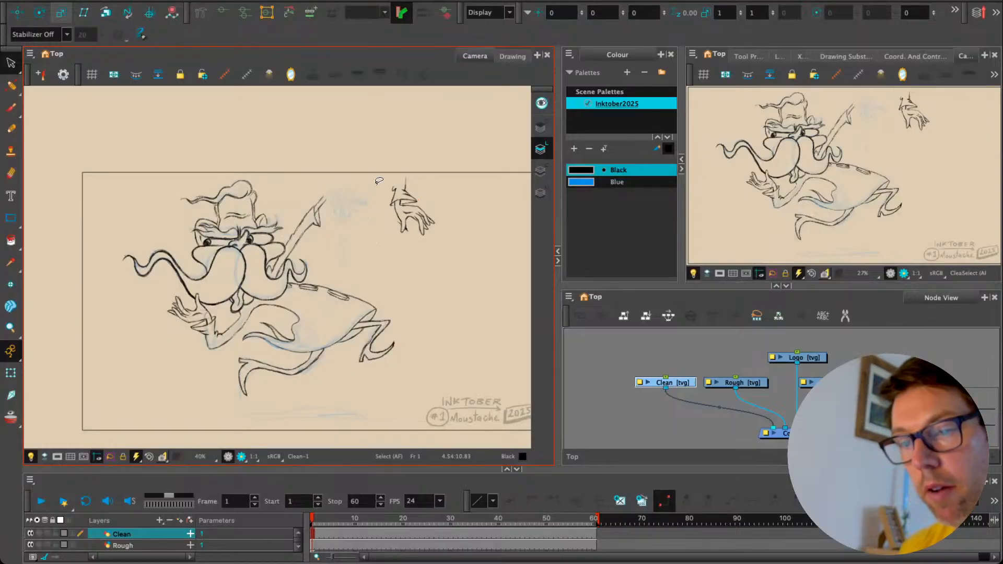
Step: Draw the raised hand's back, thumb and first finger with the pencil, together with the carrot leaves it pinches
scroll(293, 212, up, 3)
scroll(312, 259, up, 3)
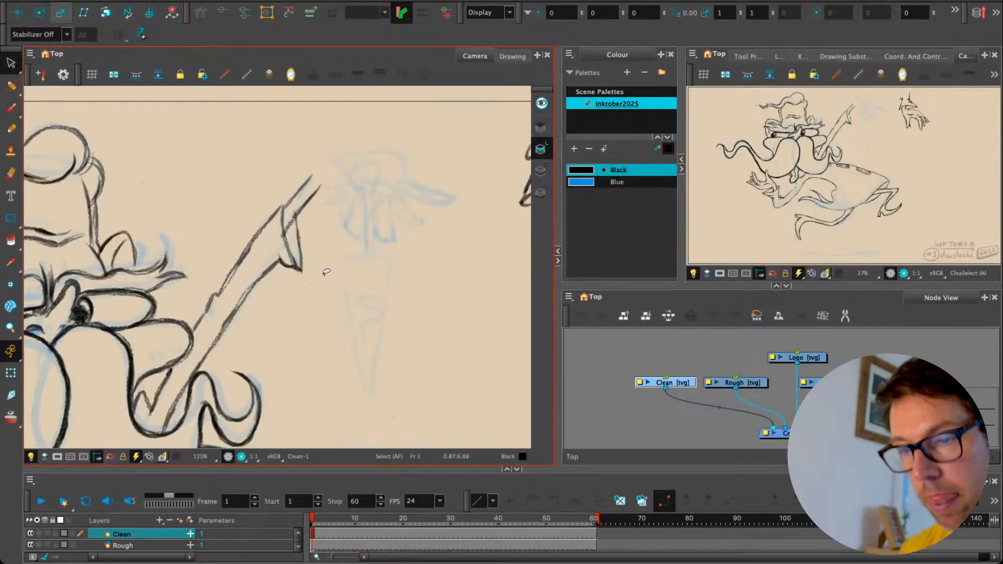
drag(375, 279, 218, 321)
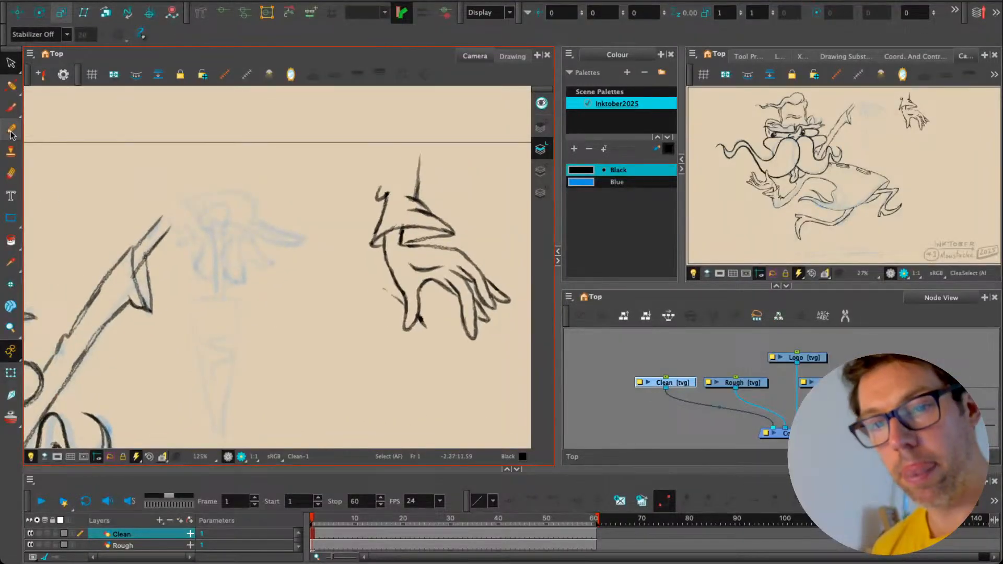
click(11, 131)
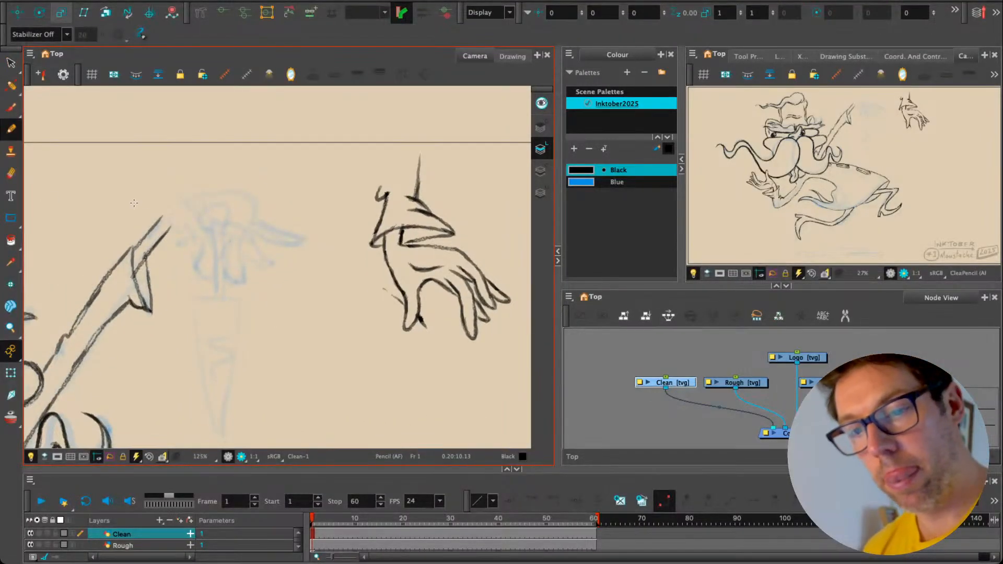
drag(171, 226, 187, 237)
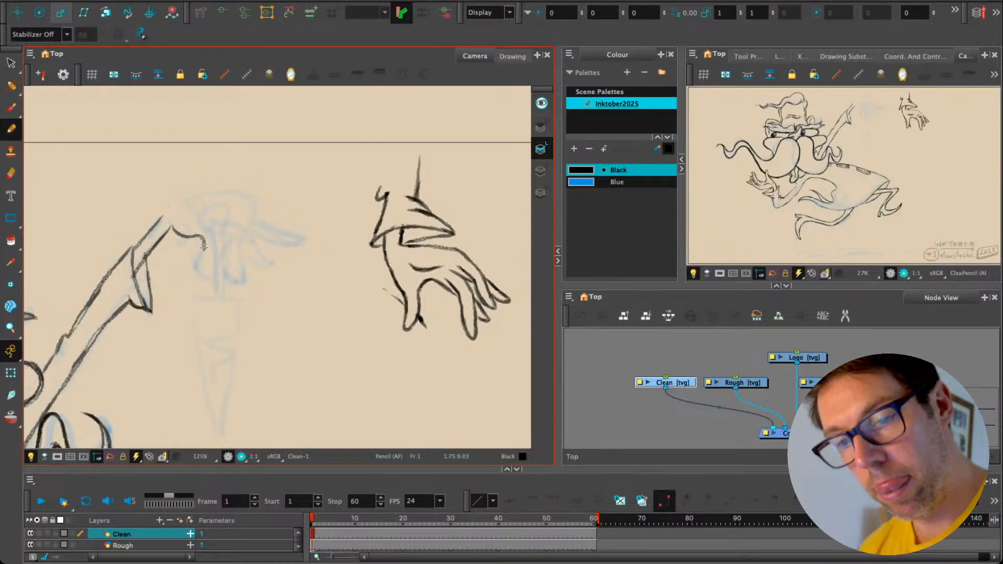
drag(206, 278, 218, 257)
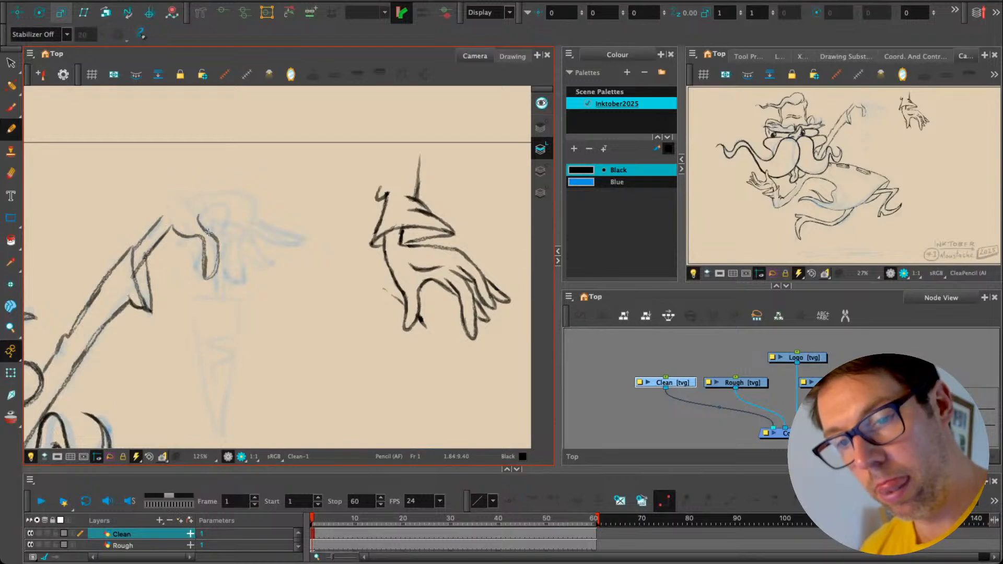
mouse_move(209, 232)
mouse_down()
mouse_move(183, 197)
mouse_move(202, 205)
mouse_move(197, 188)
mouse_move(215, 229)
mouse_move(231, 192)
mouse_move(219, 226)
mouse_move(234, 223)
mouse_move(257, 243)
mouse_move(222, 229)
mouse_up()
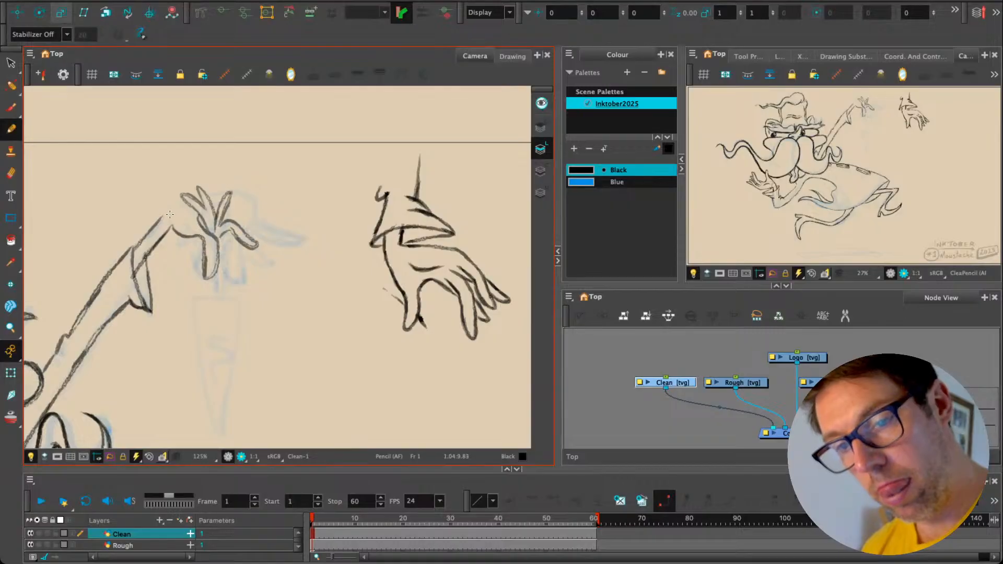
mouse_move(162, 215)
mouse_down()
mouse_move(205, 195)
mouse_move(197, 198)
mouse_move(254, 204)
mouse_move(235, 235)
mouse_move(238, 279)
mouse_move(226, 223)
mouse_up()
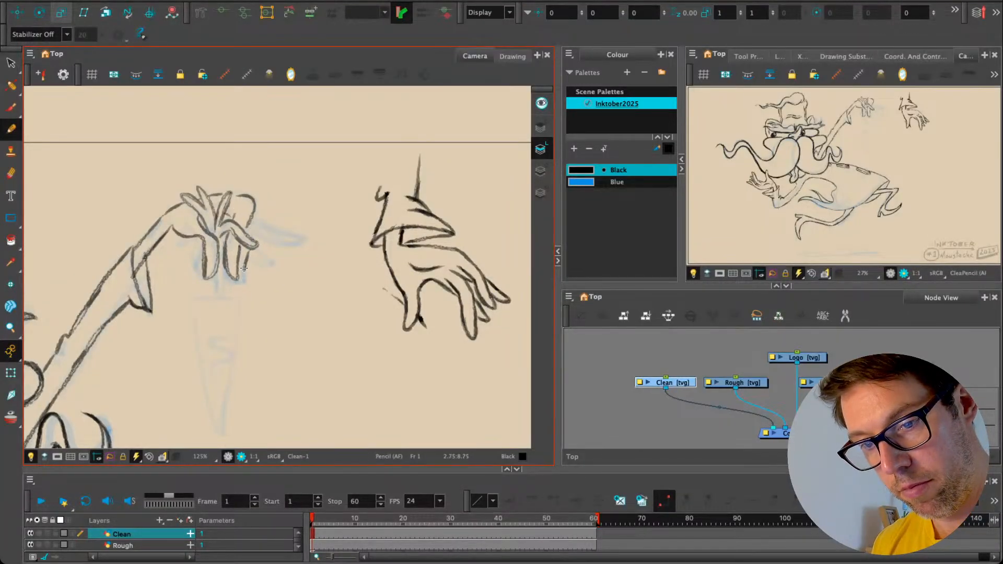
Step: Draw the raised hand's remaining outer fingers, redoing the strokes until their curves fit
mouse_move(251, 241)
mouse_down()
mouse_move(263, 215)
mouse_move(256, 202)
mouse_move(253, 242)
mouse_move(273, 258)
mouse_up()
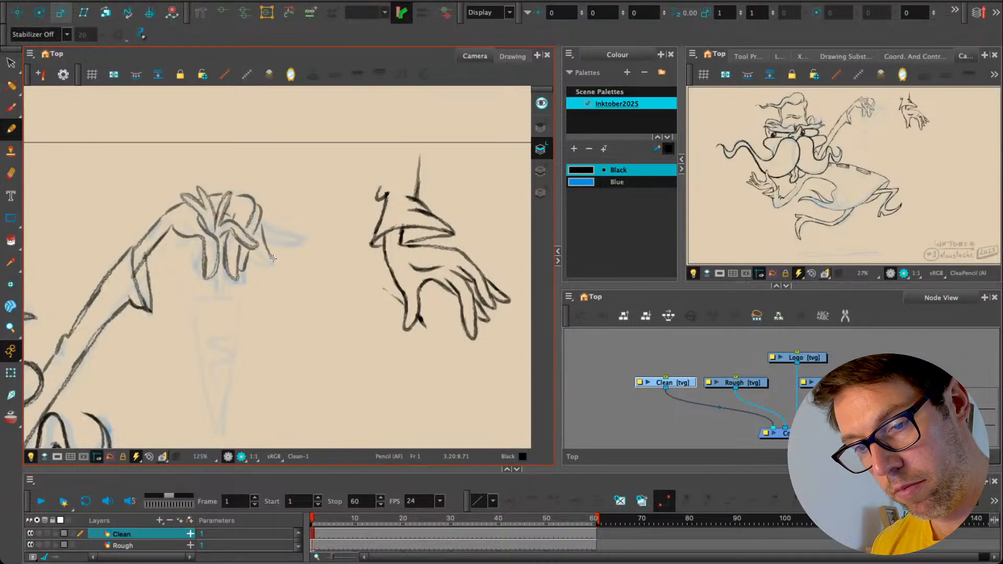
key(ctrl+z)
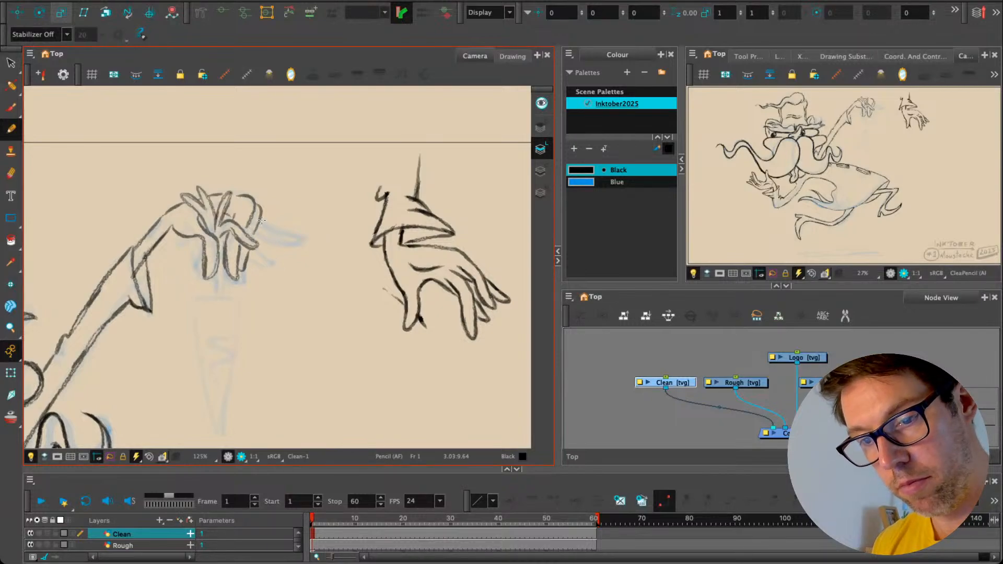
drag(259, 224, 268, 261)
key(ctrl+z)
mouse_move(260, 219)
mouse_down()
mouse_move(266, 272)
mouse_move(254, 250)
mouse_up()
key(ctrl+z)
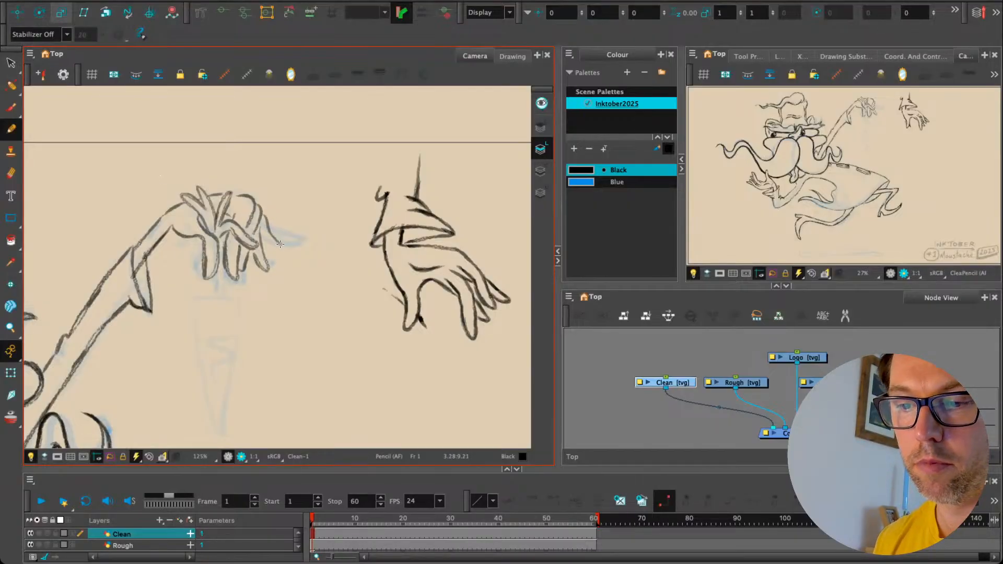
drag(295, 251, 257, 237)
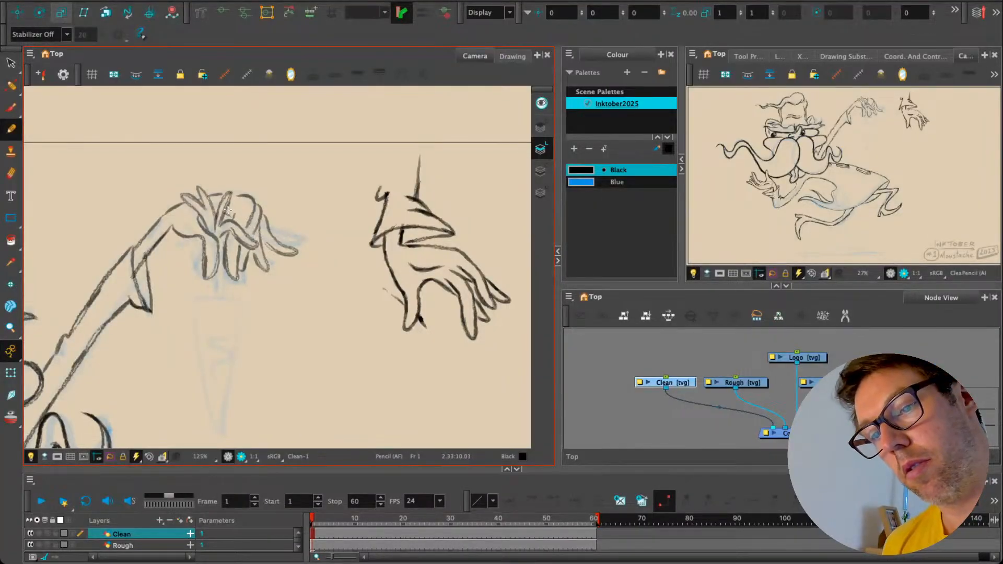
Step: Draw the carrot hanging below the raised hand, with its stem, tapering body and crease lines
drag(216, 276, 222, 297)
mouse_move(194, 328)
mouse_down()
mouse_move(227, 258)
mouse_move(244, 259)
mouse_move(227, 407)
mouse_move(203, 258)
mouse_move(225, 314)
mouse_move(197, 278)
mouse_up()
key(1)
key(1)
key(1)
key(1)
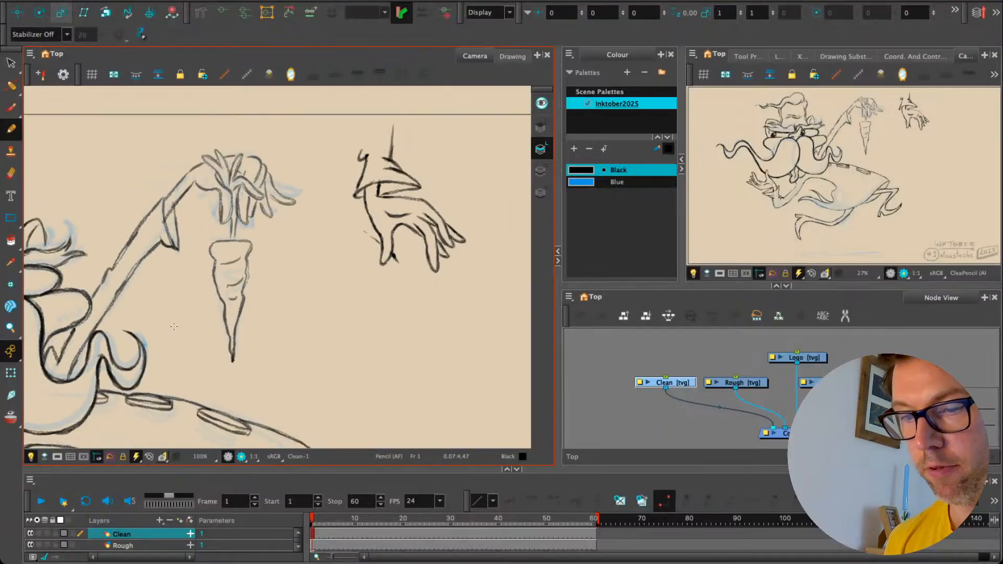
drag(188, 419, 248, 373)
Step: Reshape the carrot's flat top edge into a rounded bulge beneath the stem, erasing the old line
key(2)
key(2)
key(2)
key(2)
key(2)
key(2)
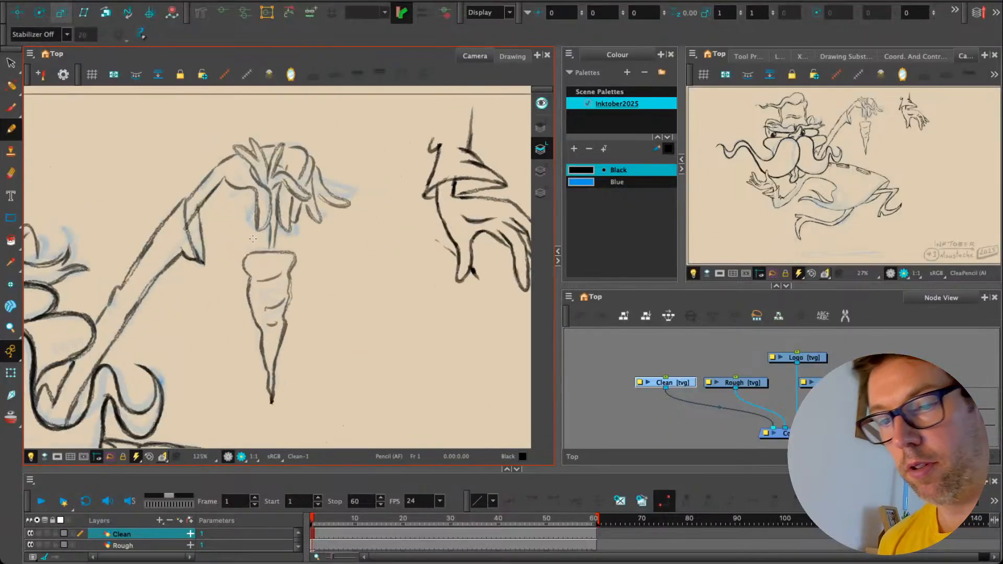
mouse_move(254, 255)
mouse_down()
mouse_move(299, 246)
mouse_move(297, 255)
mouse_up()
key(alt+e)
key(ctrl+z)
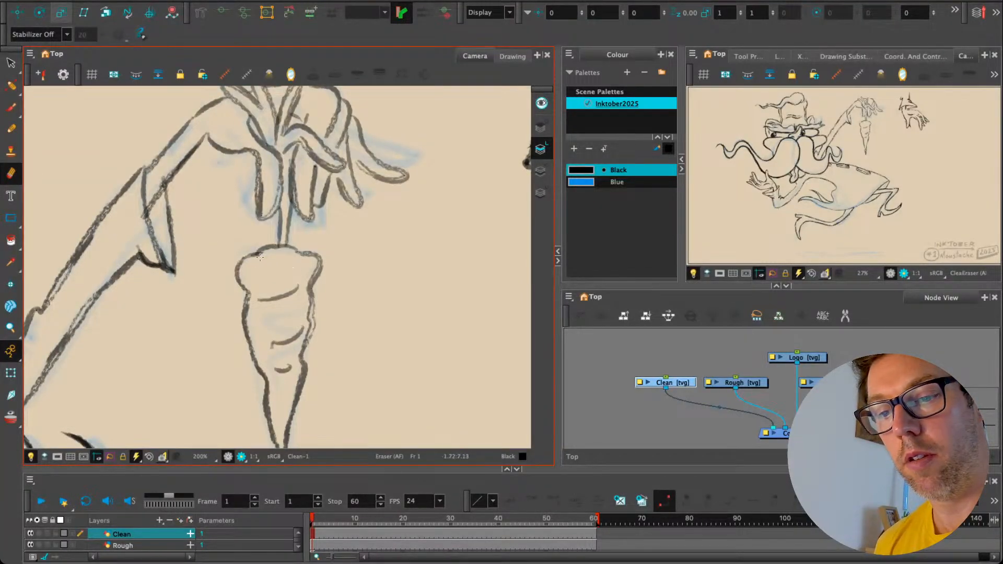
Step: Darken the carrot's outline, crease lines and stem with the pencil, and add a short curve inside its top
key(alt+p)
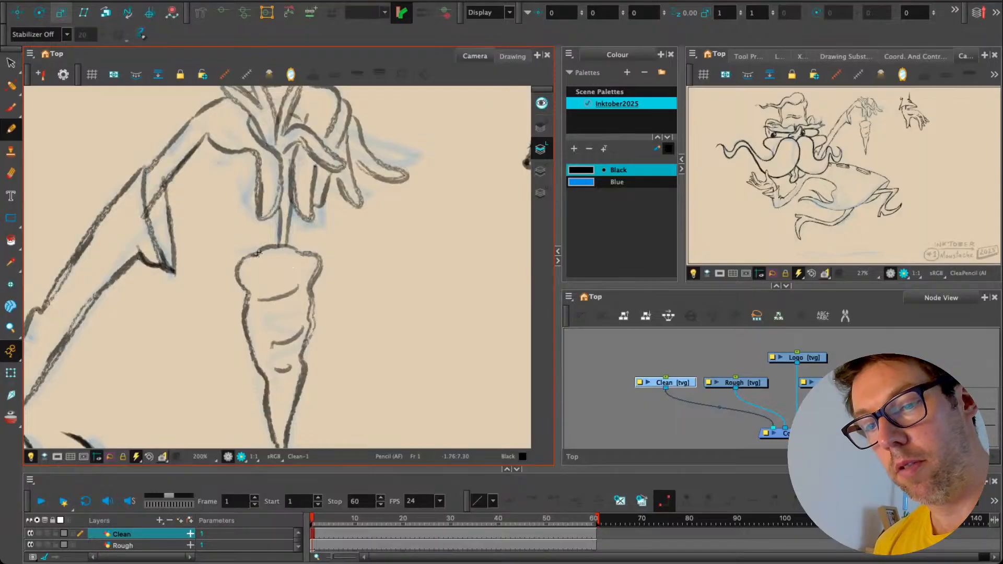
mouse_move(259, 253)
mouse_down()
mouse_move(281, 246)
mouse_move(314, 259)
mouse_move(300, 356)
mouse_up()
mouse_move(248, 298)
mouse_down()
mouse_move(252, 362)
mouse_move(261, 369)
mouse_move(297, 351)
mouse_move(303, 363)
mouse_move(262, 404)
mouse_move(289, 371)
mouse_move(284, 400)
mouse_move(272, 384)
mouse_move(288, 384)
mouse_move(286, 421)
mouse_move(269, 358)
mouse_up()
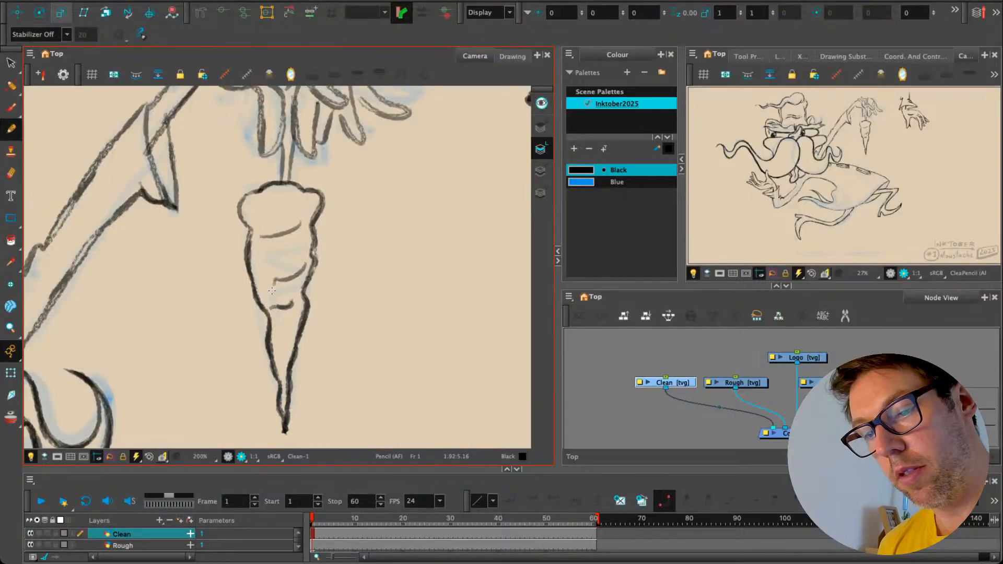
drag(276, 281, 307, 265)
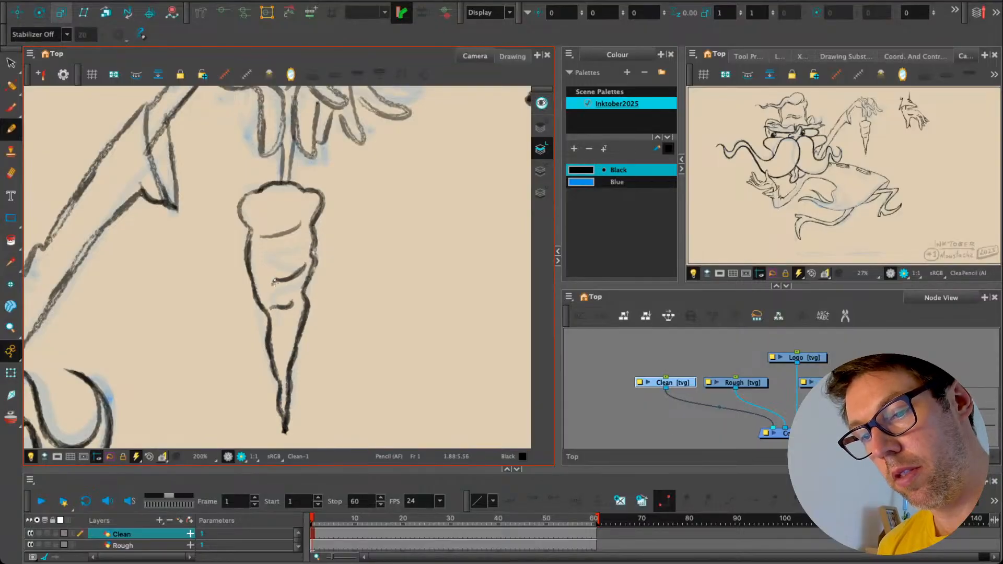
drag(261, 236, 308, 220)
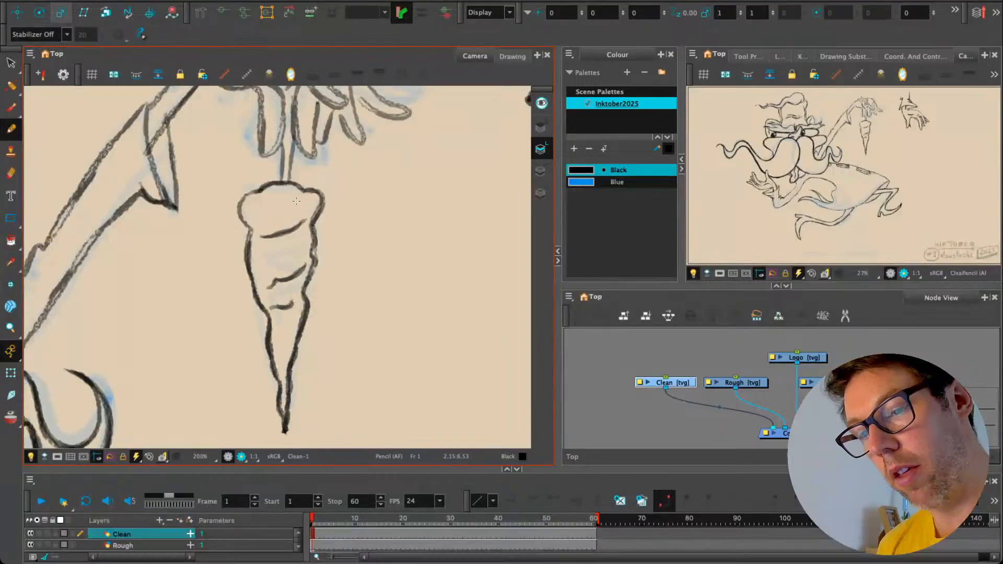
mouse_move(248, 228)
mouse_down()
mouse_move(239, 207)
mouse_move(249, 191)
mouse_move(271, 197)
mouse_move(248, 281)
mouse_up()
drag(276, 233, 282, 271)
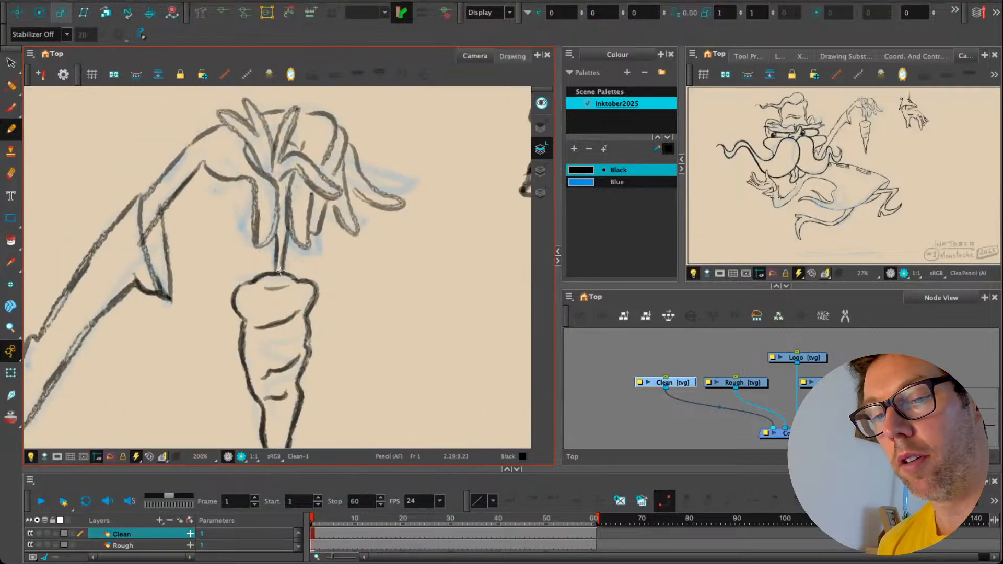
Step: Darken the raised hand's sleeve cuff, back-of-hand line, fingers and the carrot leaves between them with pencil strokes
scroll(277, 275, up, 3)
mouse_move(268, 214)
mouse_down()
mouse_move(284, 243)
mouse_move(272, 296)
mouse_move(251, 225)
mouse_move(215, 207)
mouse_move(174, 248)
mouse_move(149, 293)
mouse_move(178, 320)
mouse_move(183, 346)
mouse_move(157, 308)
mouse_move(148, 248)
mouse_move(166, 339)
mouse_up()
scroll(161, 234, up, 3)
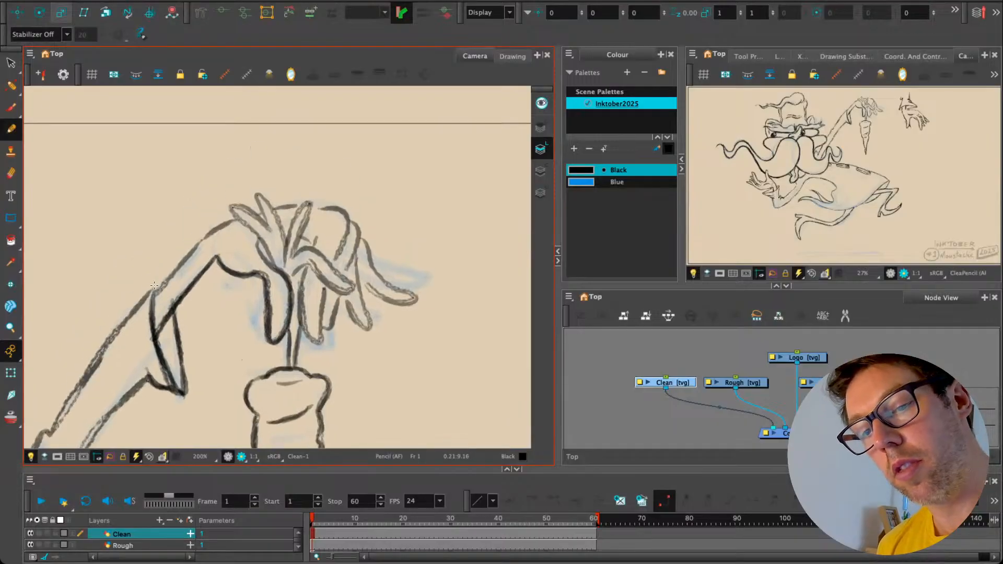
mouse_move(152, 296)
mouse_down()
mouse_move(215, 231)
mouse_move(247, 222)
mouse_move(228, 202)
mouse_move(260, 219)
mouse_move(257, 195)
mouse_move(285, 272)
mouse_move(296, 213)
mouse_move(303, 224)
mouse_move(289, 264)
mouse_move(313, 244)
mouse_move(354, 296)
mouse_move(303, 256)
mouse_move(289, 276)
mouse_move(302, 287)
mouse_move(304, 328)
mouse_move(321, 342)
mouse_move(327, 281)
mouse_move(325, 330)
mouse_up()
key(ctrl+z)
mouse_move(344, 298)
mouse_down()
mouse_move(358, 320)
mouse_move(346, 297)
mouse_move(359, 279)
mouse_up()
drag(355, 225, 356, 257)
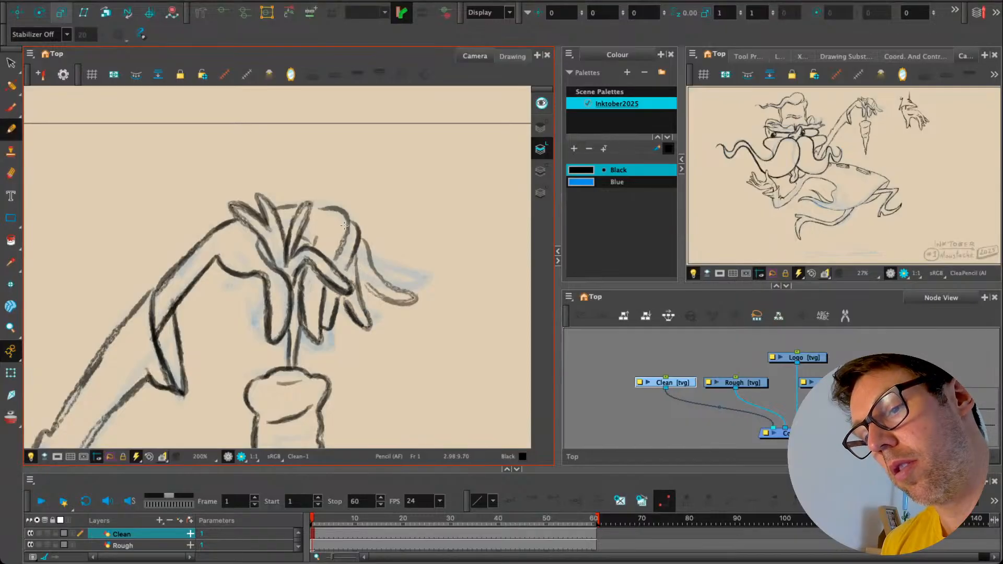
mouse_move(337, 209)
mouse_down()
mouse_move(346, 243)
mouse_move(338, 255)
mouse_move(314, 247)
mouse_up()
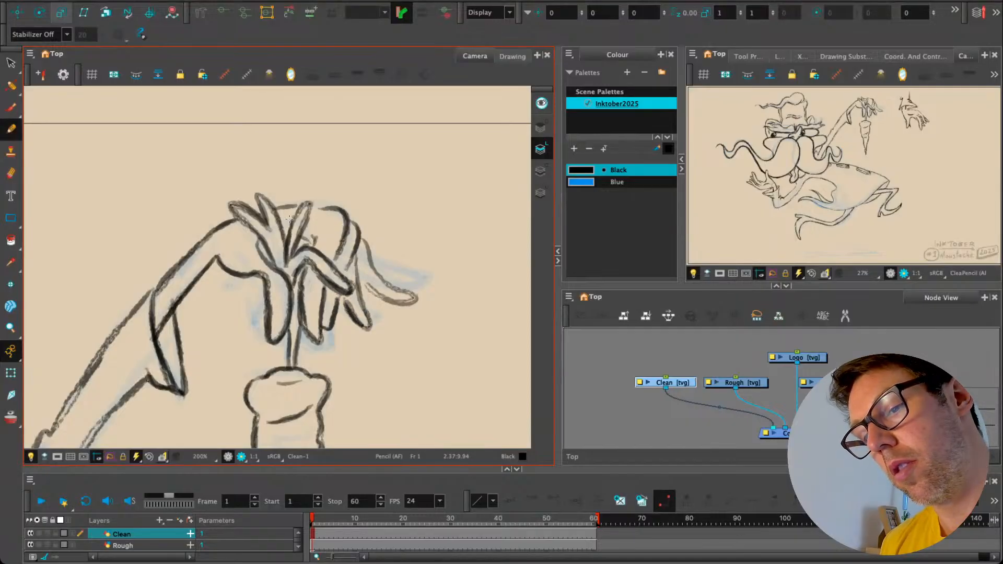
drag(277, 207, 296, 205)
mouse_move(364, 241)
mouse_down()
mouse_move(386, 281)
mouse_move(371, 260)
mouse_move(413, 295)
mouse_move(365, 285)
mouse_up()
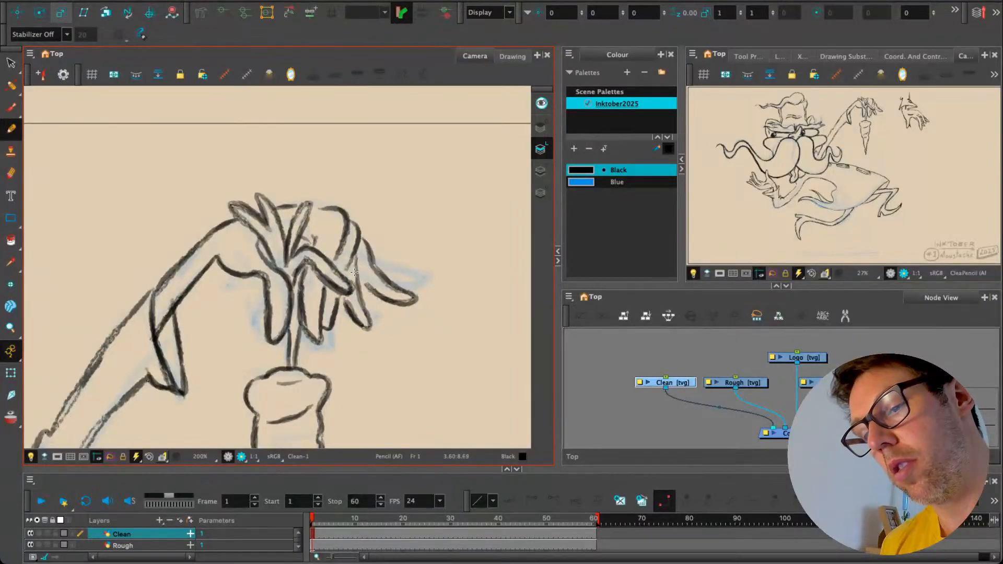
Step: Draw the long, flat ground shadow outline beneath the character's feet, following the rough sketch
scroll(319, 223, down, 6)
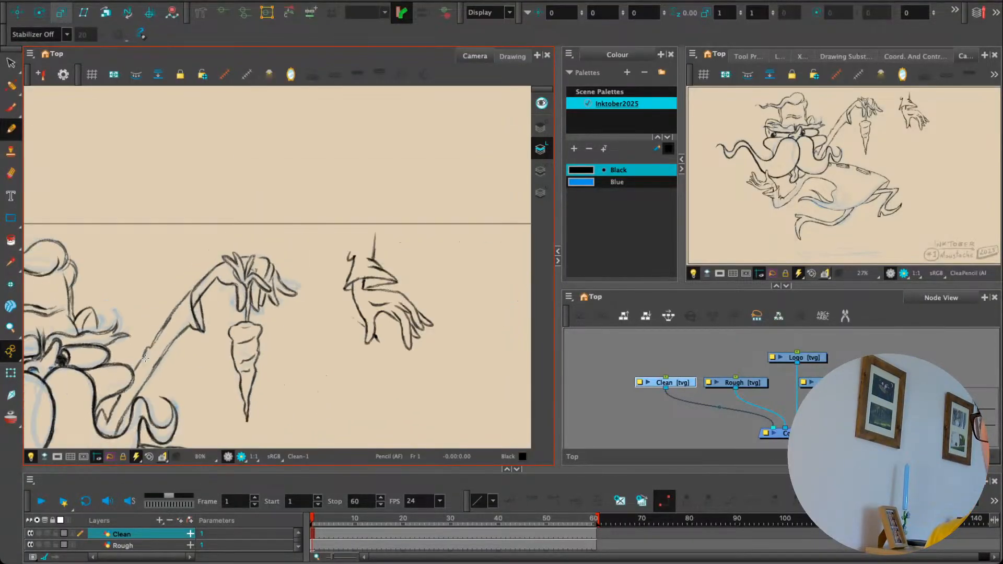
drag(156, 325, 184, 293)
mouse_move(165, 367)
mouse_down()
mouse_move(159, 375)
mouse_move(96, 330)
mouse_up()
key(2)
mouse_move(151, 417)
mouse_down()
mouse_move(95, 387)
mouse_move(328, 360)
mouse_move(418, 374)
mouse_move(172, 389)
mouse_move(103, 379)
mouse_up()
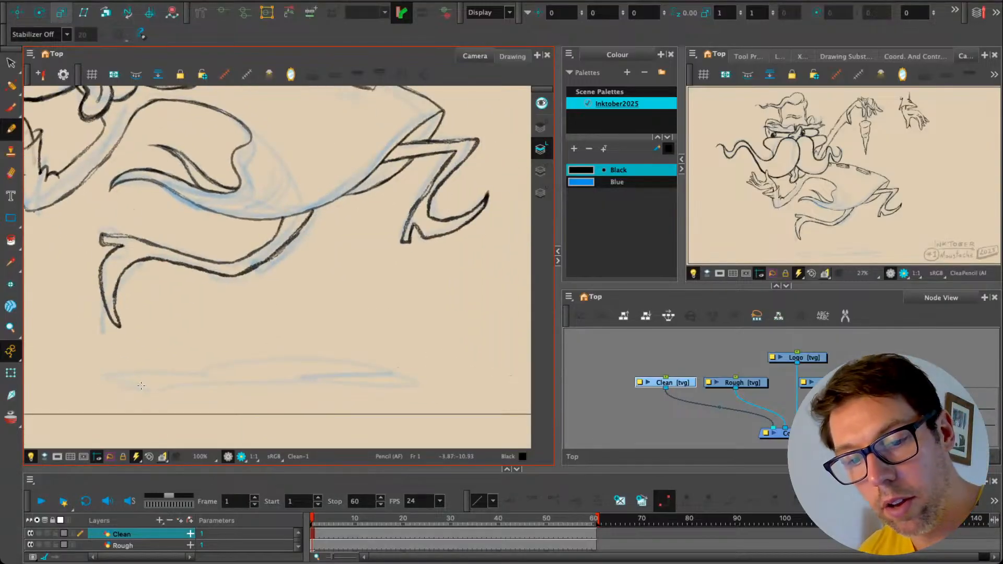
drag(220, 375, 199, 383)
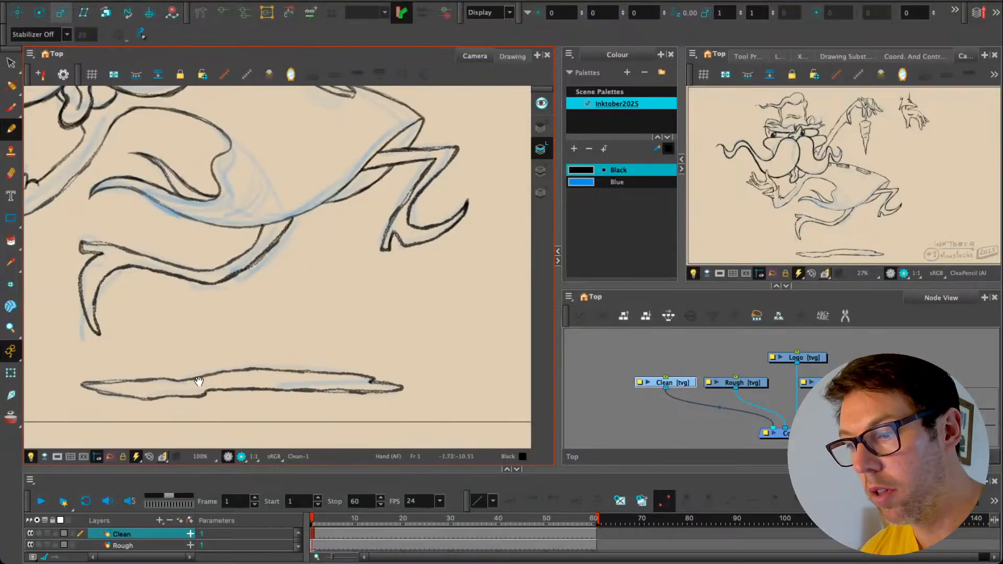
Step: Select the spare hand sketch beside the carrot and delete it
click(11, 63)
drag(344, 223, 251, 322)
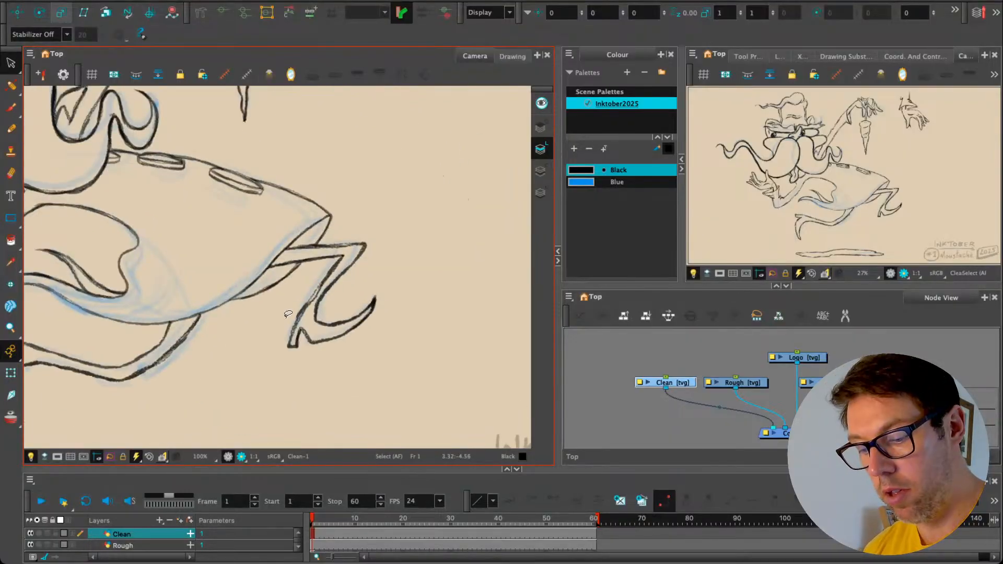
key(2)
key(2)
mouse_move(317, 204)
mouse_down()
mouse_move(324, 250)
mouse_move(333, 227)
mouse_up()
key(Delete)
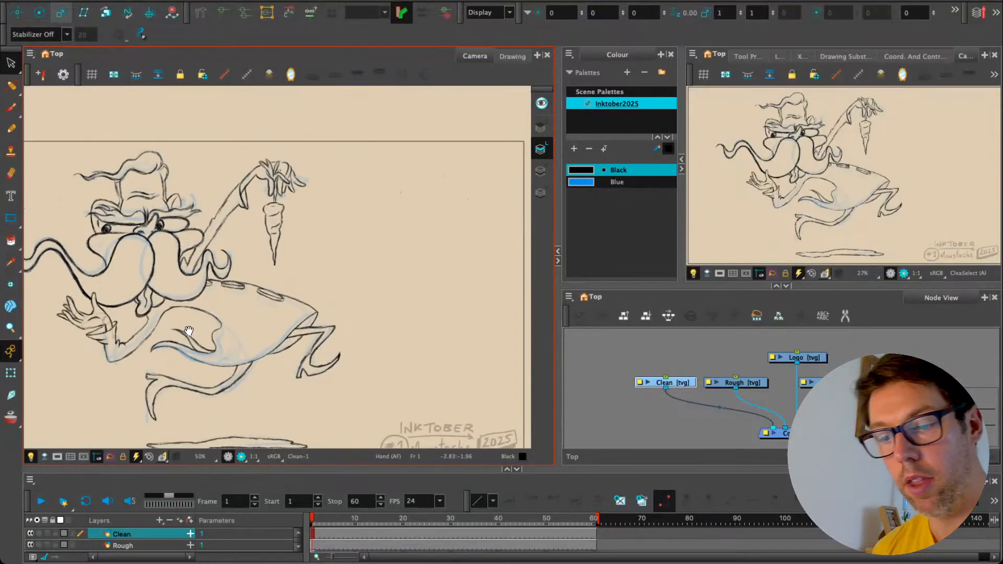
Step: Darken the upper and lower outlines of the raised arm between the moustache and the cuff with the pencil
drag(189, 331, 251, 297)
key(2)
key(2)
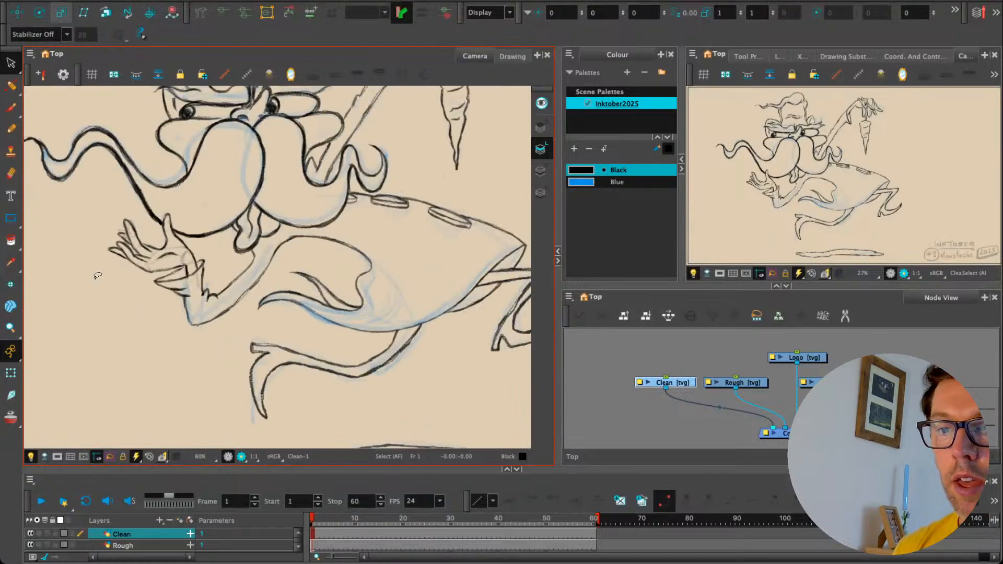
key(2)
key(2)
click(11, 129)
mouse_move(328, 111)
mouse_down()
mouse_move(307, 226)
mouse_move(159, 383)
mouse_up()
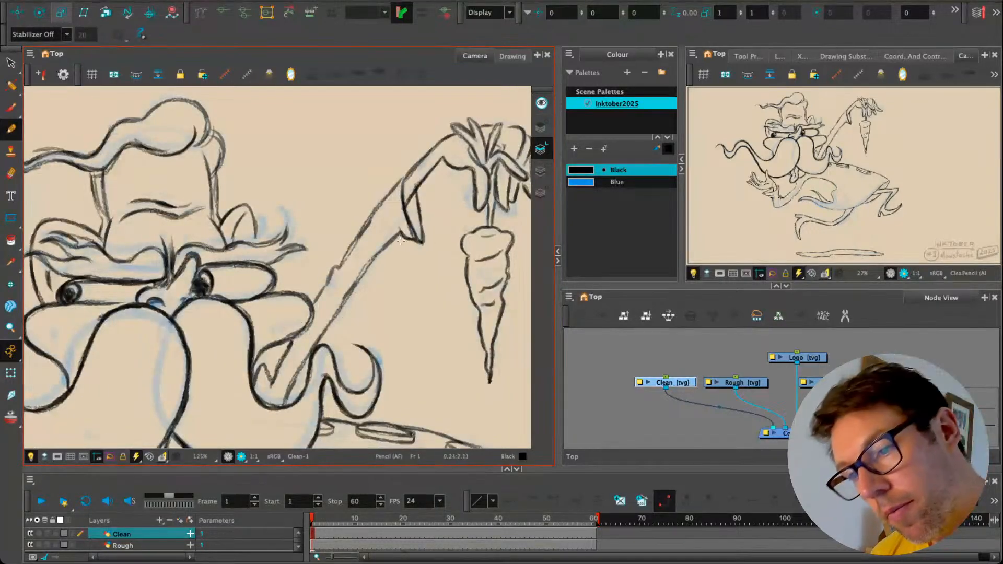
mouse_move(392, 238)
mouse_down()
mouse_move(348, 291)
mouse_move(286, 405)
mouse_move(286, 356)
mouse_up()
drag(320, 294, 398, 183)
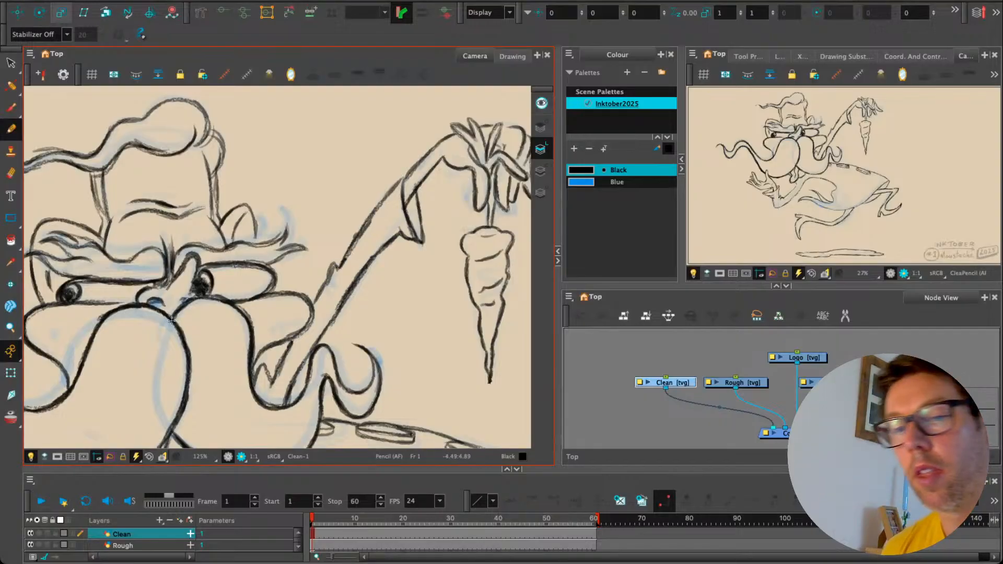
Step: Select and delete the old line work of both ears on the character's head
scroll(122, 327, down, 5)
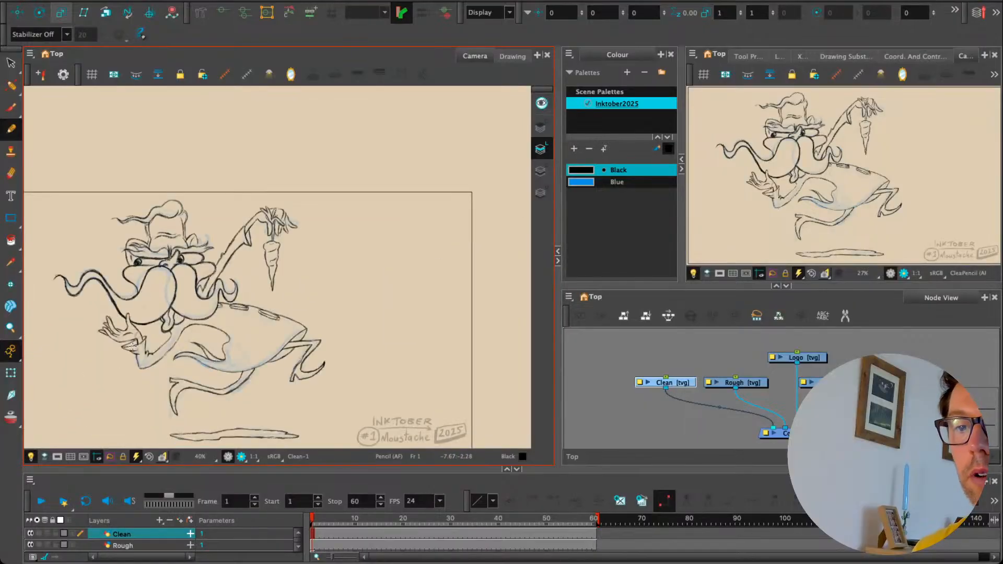
scroll(109, 336, up, 3)
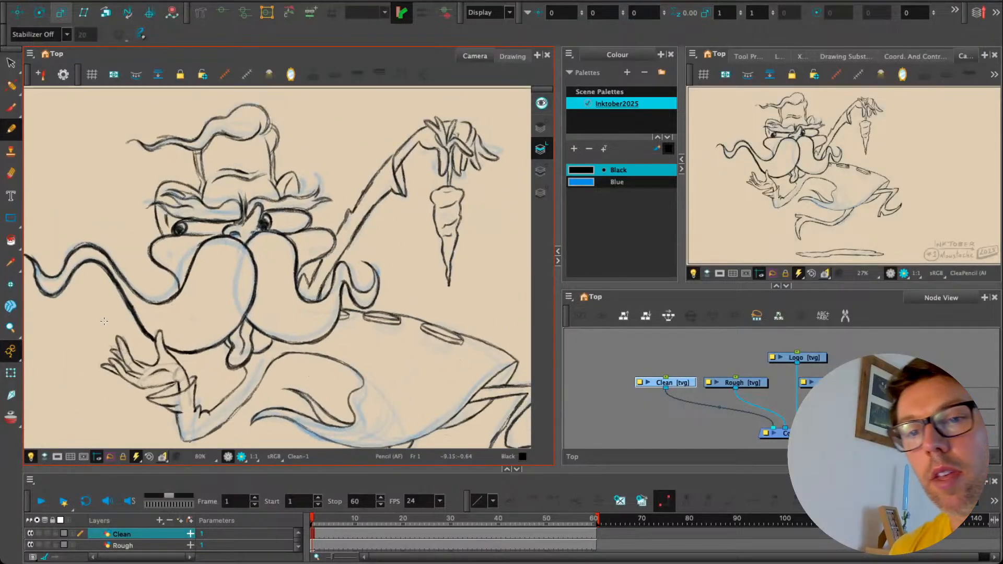
key(alt+s)
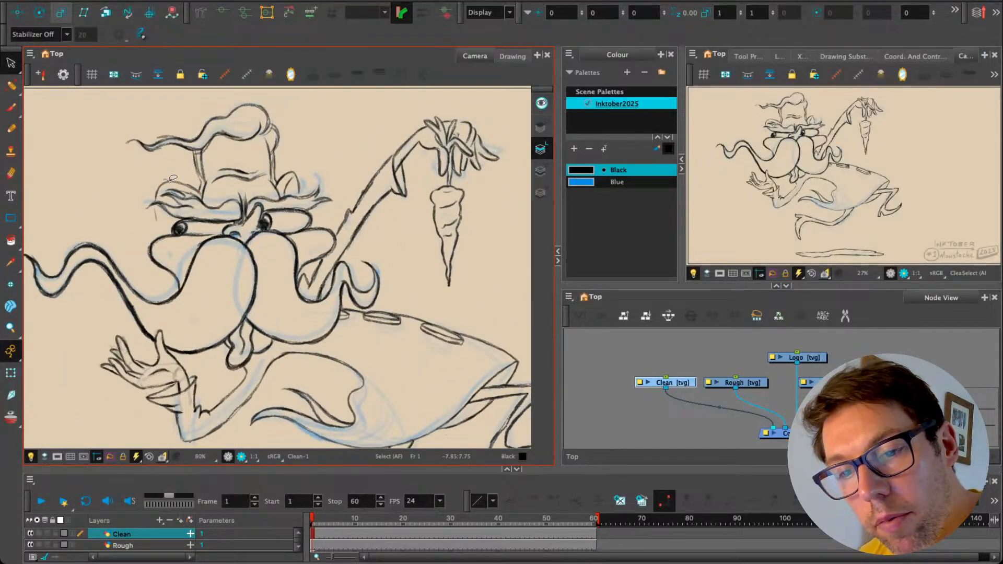
click(155, 194)
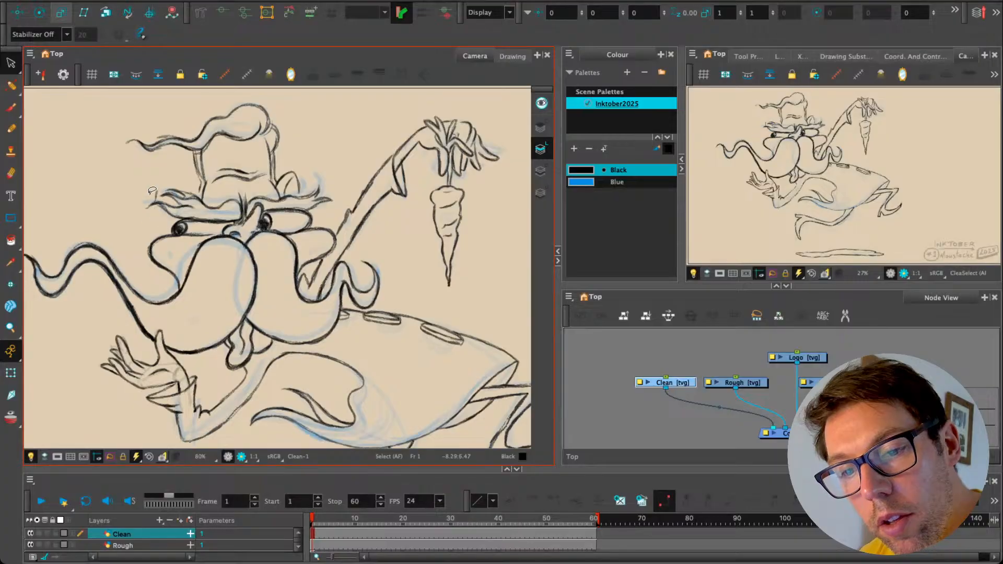
click(278, 183)
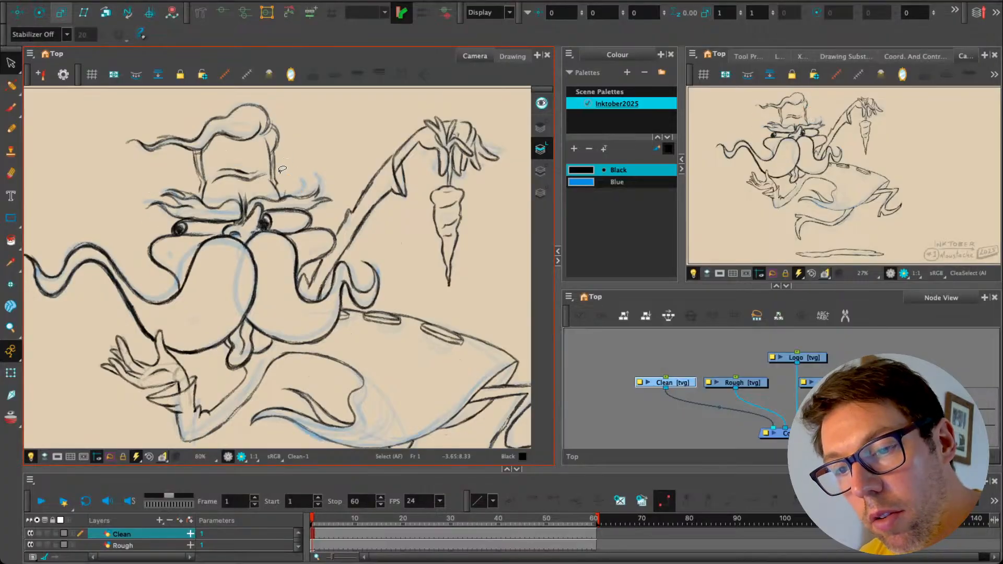
click(273, 177)
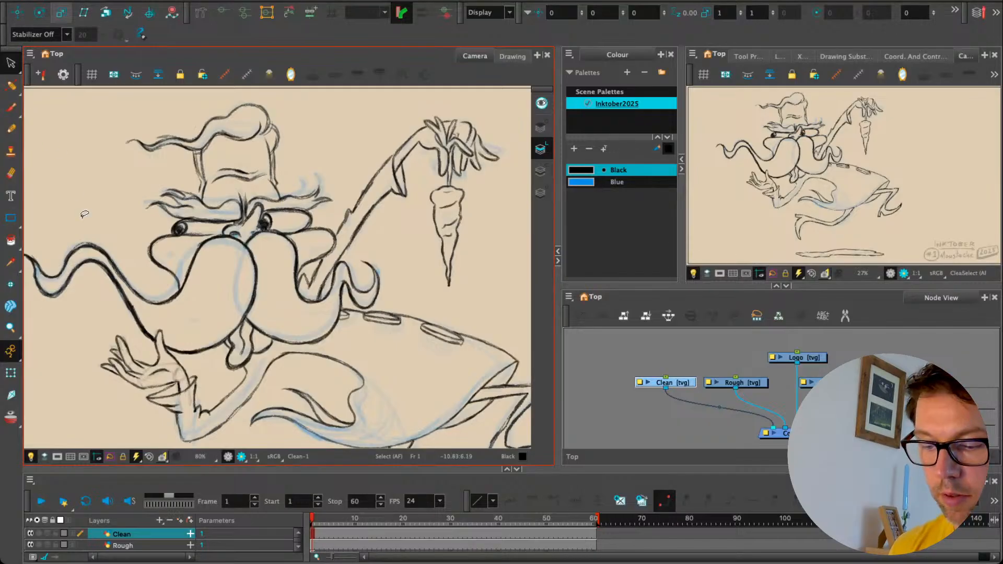
Step: Draw a large near ear with a hanging lobe and a narrow pointed far ear, redoing strokes that do not fit
scroll(84, 214, down, 4)
scroll(130, 264, up, 3)
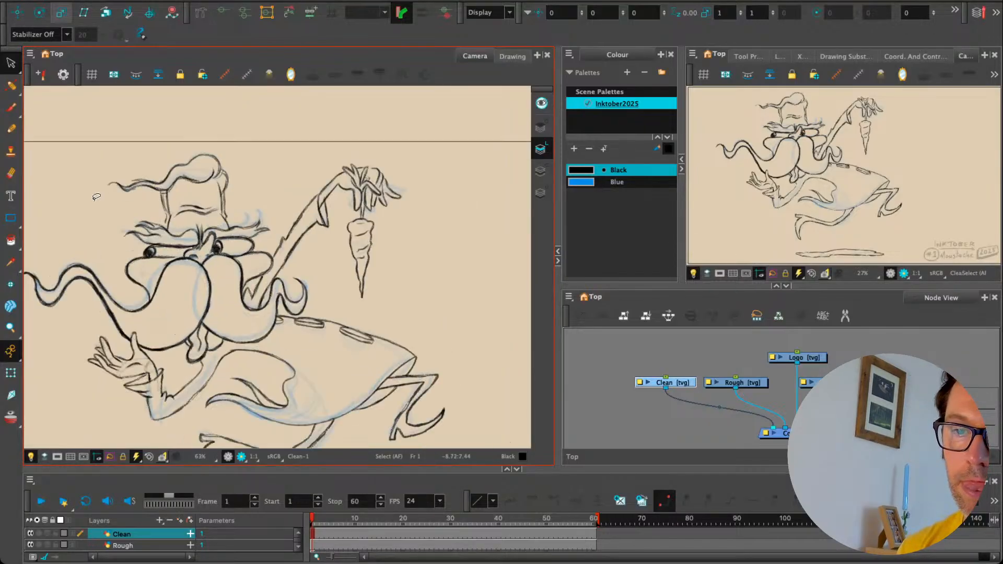
key(alt+x)
mouse_move(163, 220)
mouse_down()
mouse_move(116, 255)
mouse_move(140, 263)
mouse_up()
key(ctrl+z)
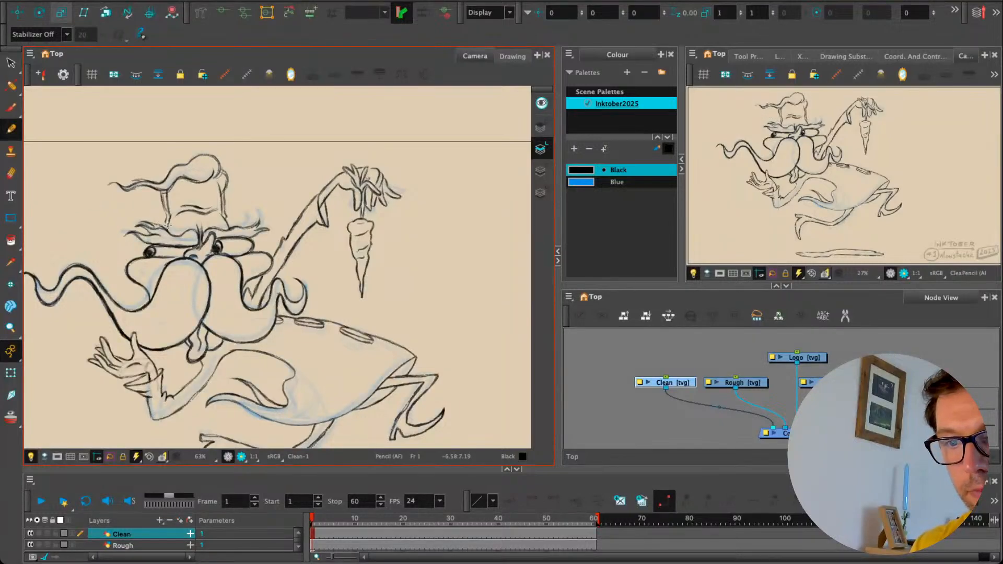
mouse_move(168, 224)
mouse_down()
mouse_move(113, 241)
mouse_move(121, 267)
mouse_up()
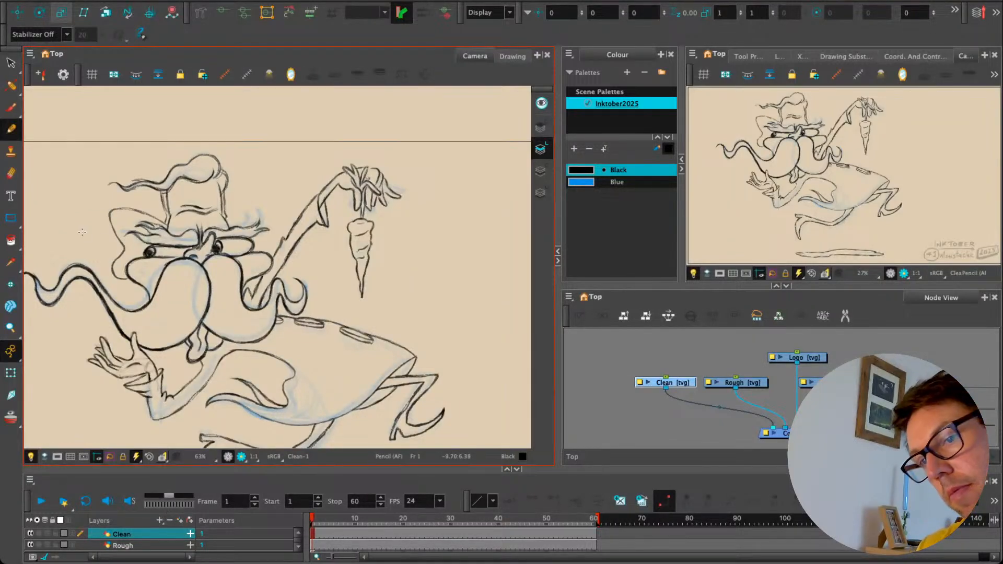
mouse_move(228, 219)
mouse_down()
mouse_move(243, 184)
mouse_move(240, 219)
mouse_up()
key(ctrl+z)
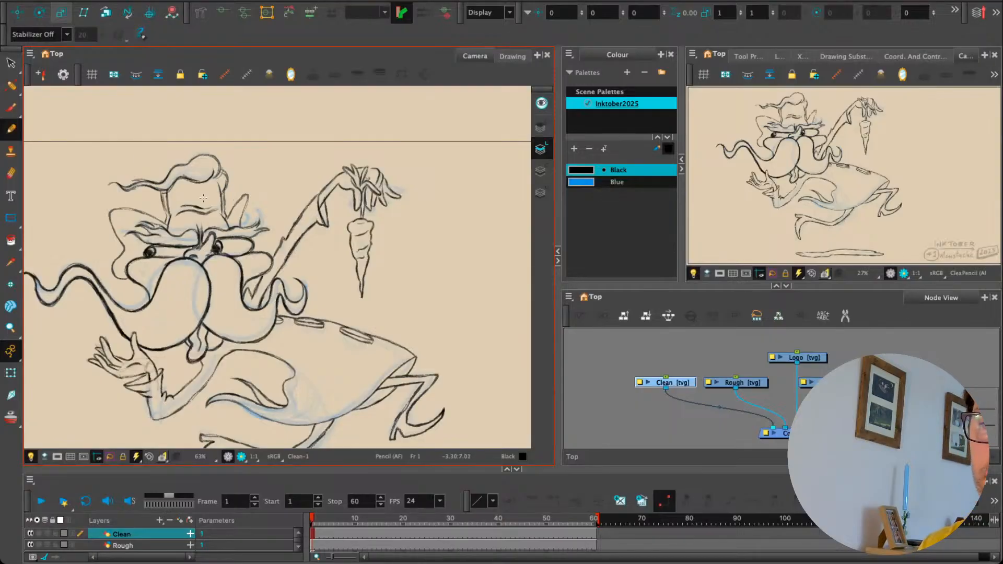
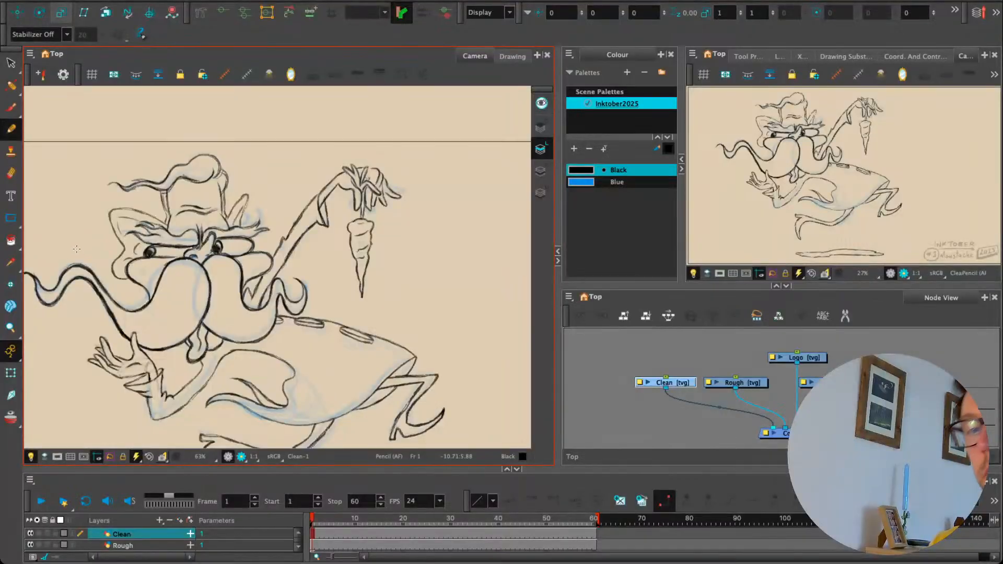
Step: Darken the large near ear's outer contour, lobe and inner fold lines with the pencil
scroll(92, 254, up, 5)
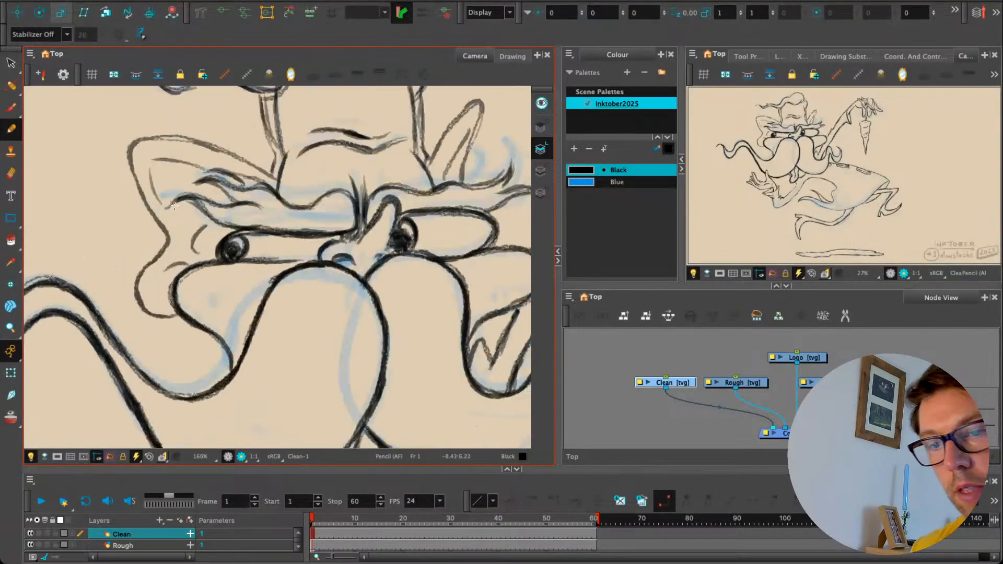
drag(194, 247, 193, 251)
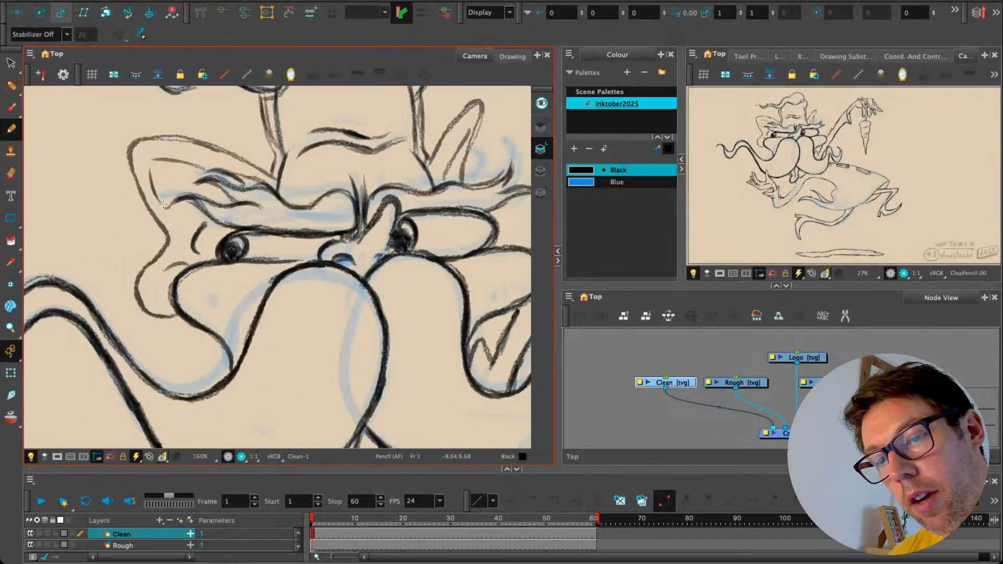
drag(156, 162, 197, 167)
mouse_move(129, 147)
mouse_down()
mouse_move(174, 137)
mouse_move(241, 157)
mouse_move(231, 152)
mouse_up()
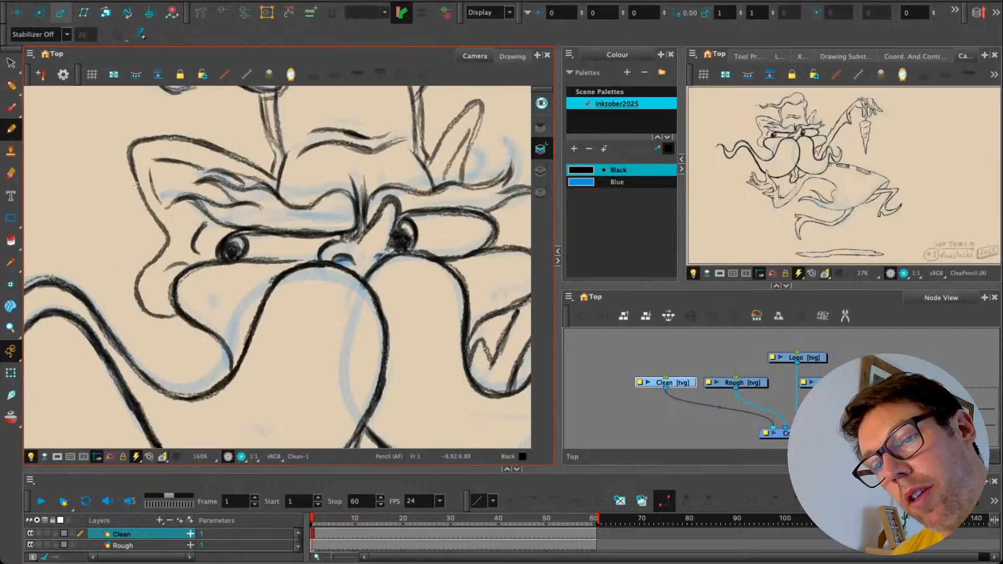
drag(134, 173, 151, 219)
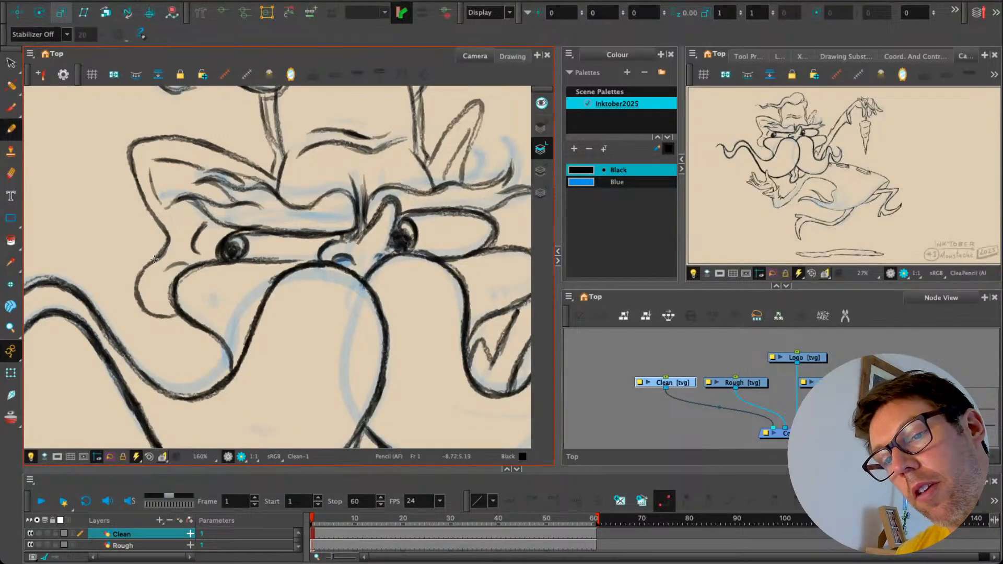
drag(137, 296, 181, 295)
Step: Darken the narrow pointed far ear's outline and its inner line
scroll(182, 263, right, 10)
scroll(182, 262, up, 5)
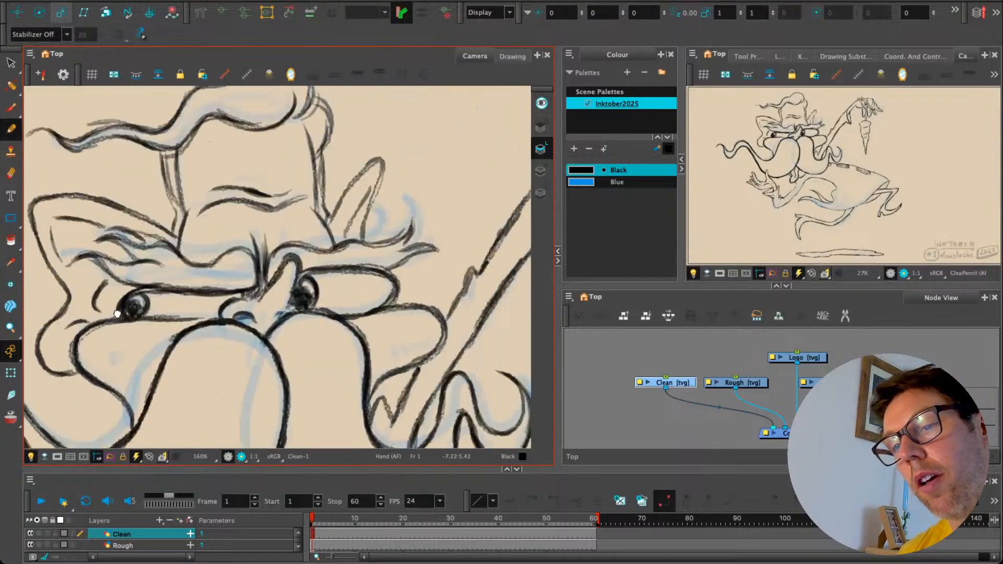
drag(276, 244, 321, 188)
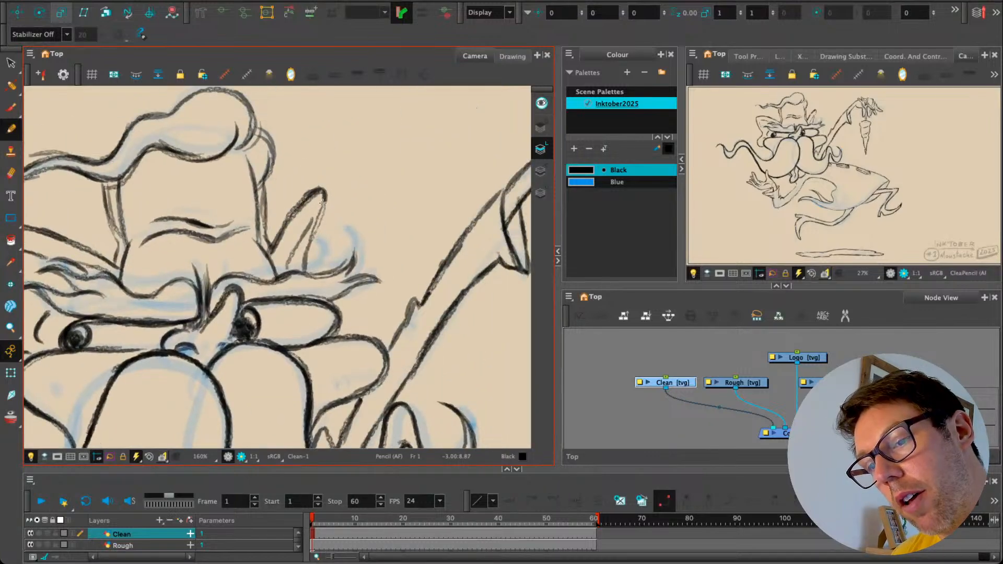
drag(312, 214, 287, 262)
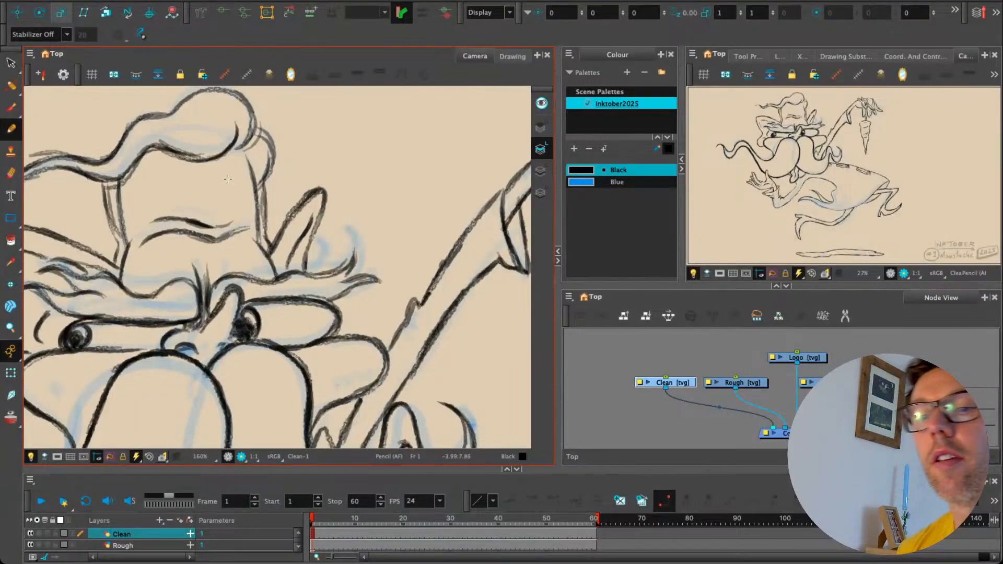
Step: Strengthen the upper edge and inner fold of the large near ear with further pencil strokes
scroll(108, 312, down, 5)
scroll(103, 326, up, 3)
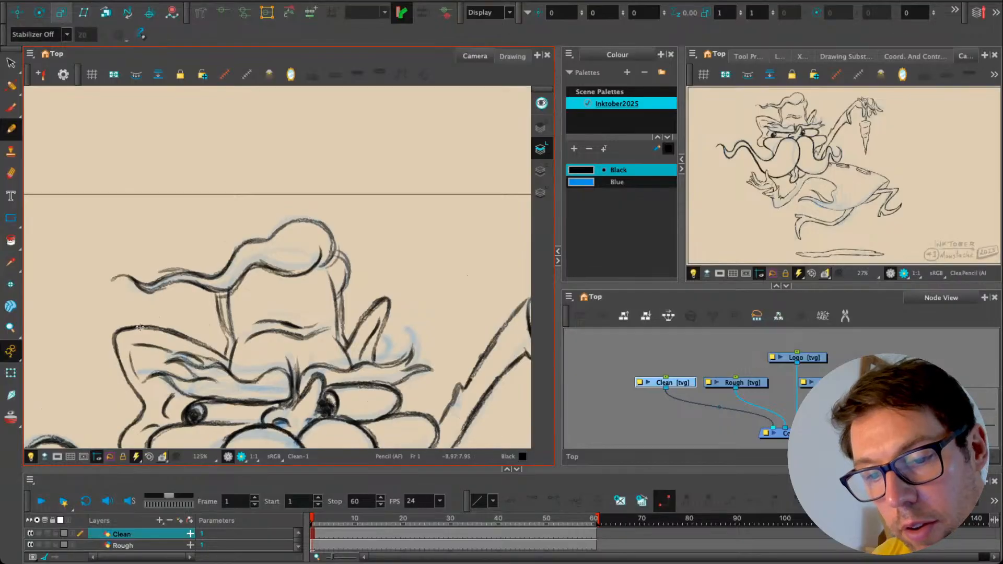
drag(140, 328, 212, 351)
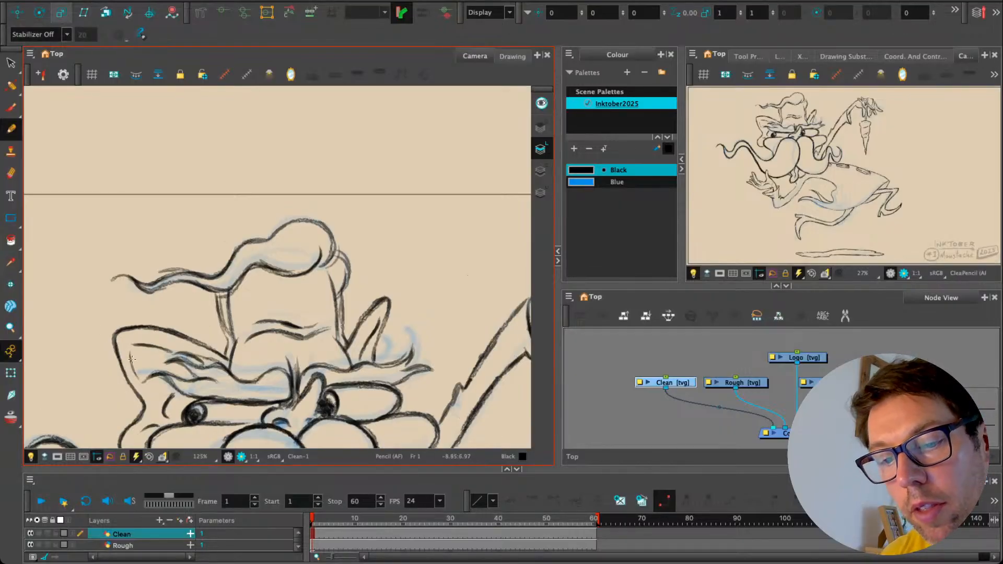
drag(134, 346, 173, 355)
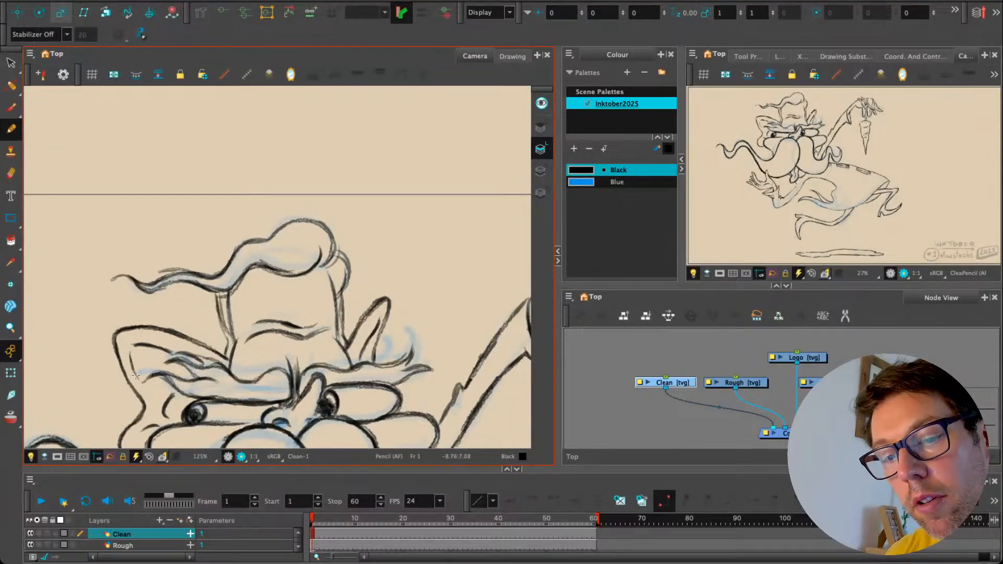
drag(144, 389, 148, 344)
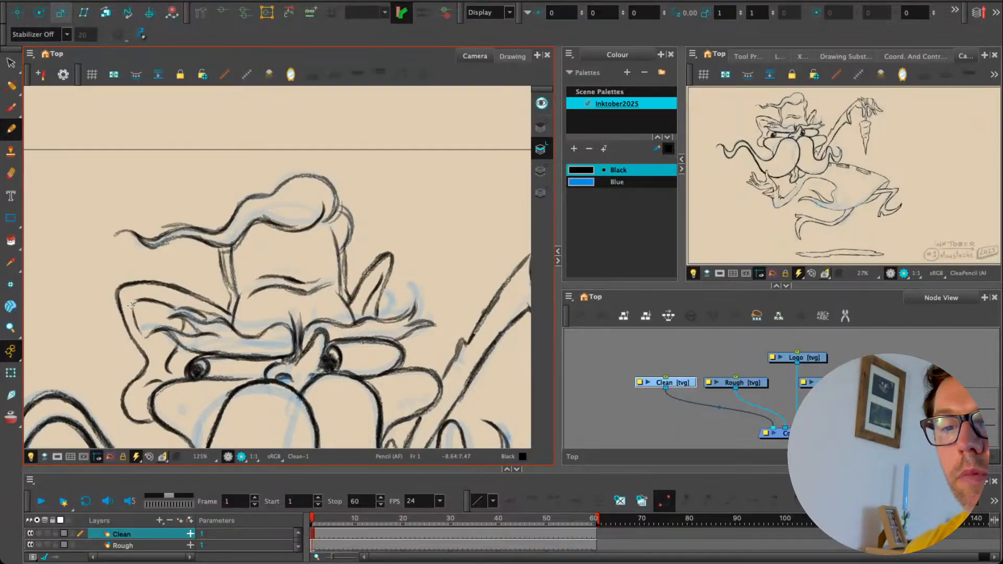
scroll(122, 365, down, 3)
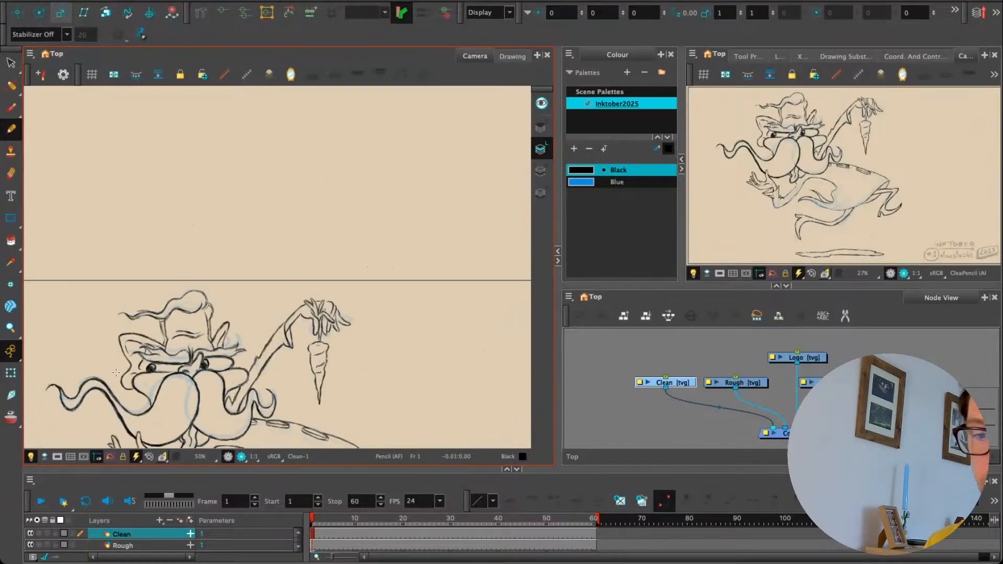
Step: Examine the whole clean line art on its own in the drawing view
drag(126, 366, 132, 308)
drag(104, 354, 118, 285)
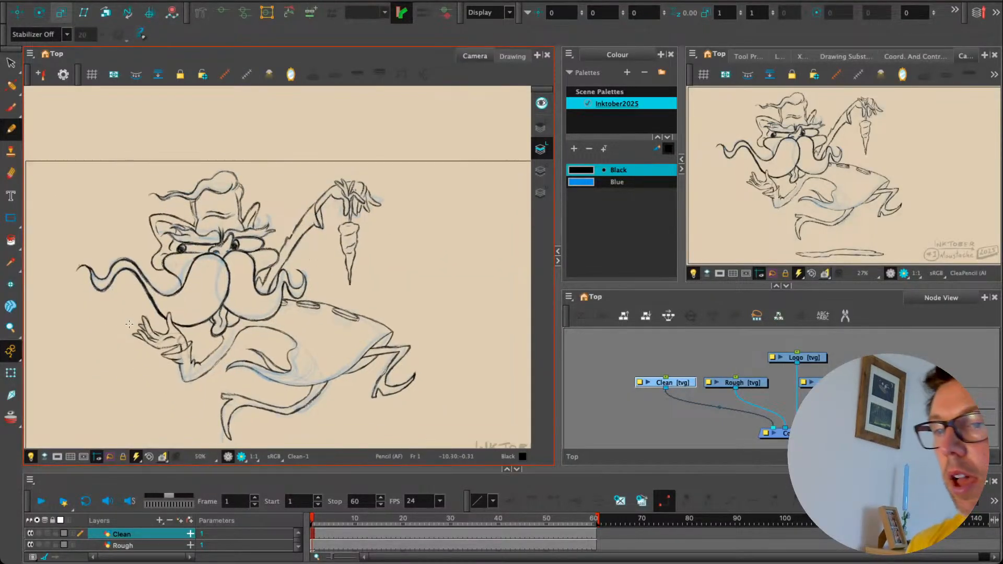
click(510, 57)
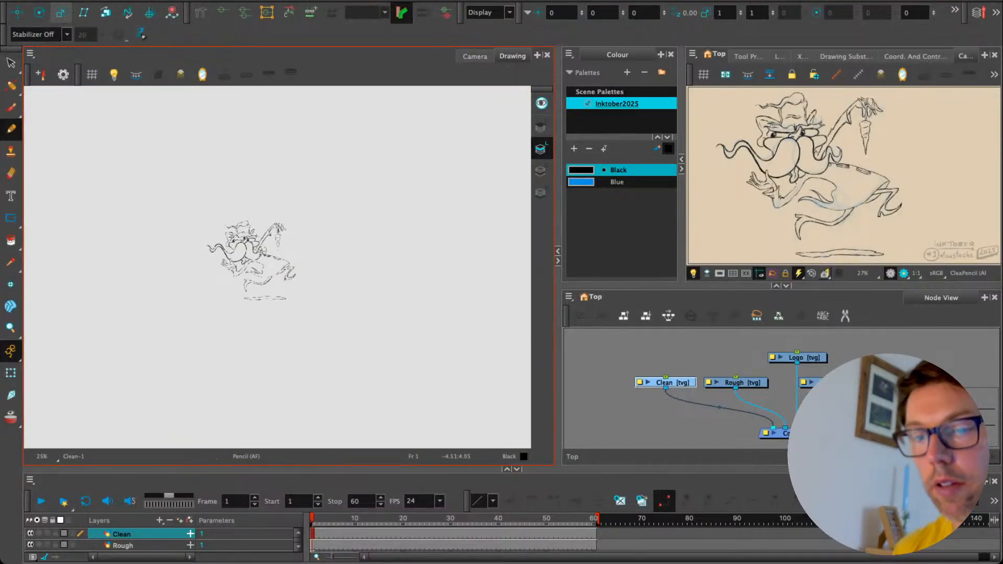
scroll(241, 214, up, 6)
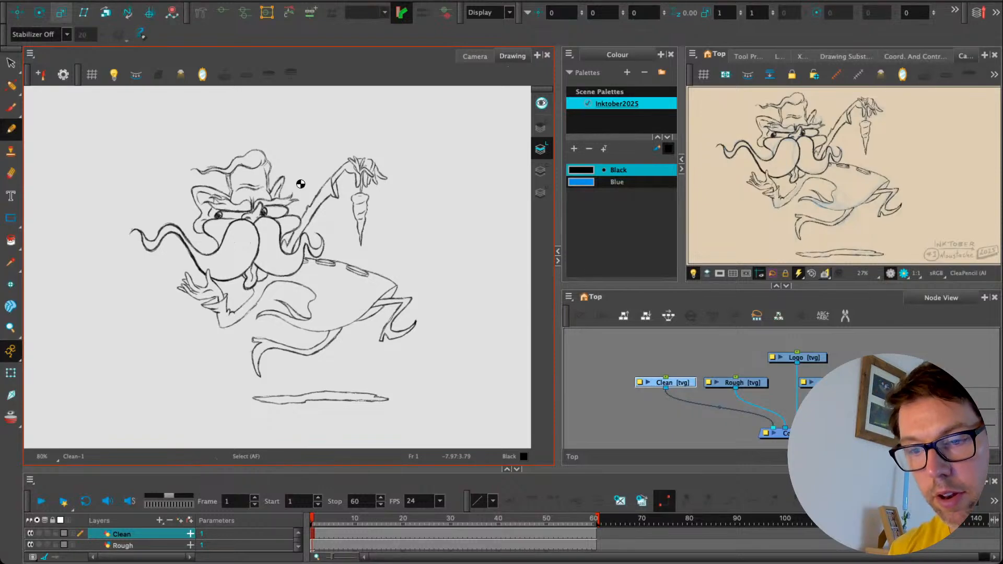
Step: Return to the camera view, hide the Rough layer and make the Clean layer's Colour Art active
click(469, 57)
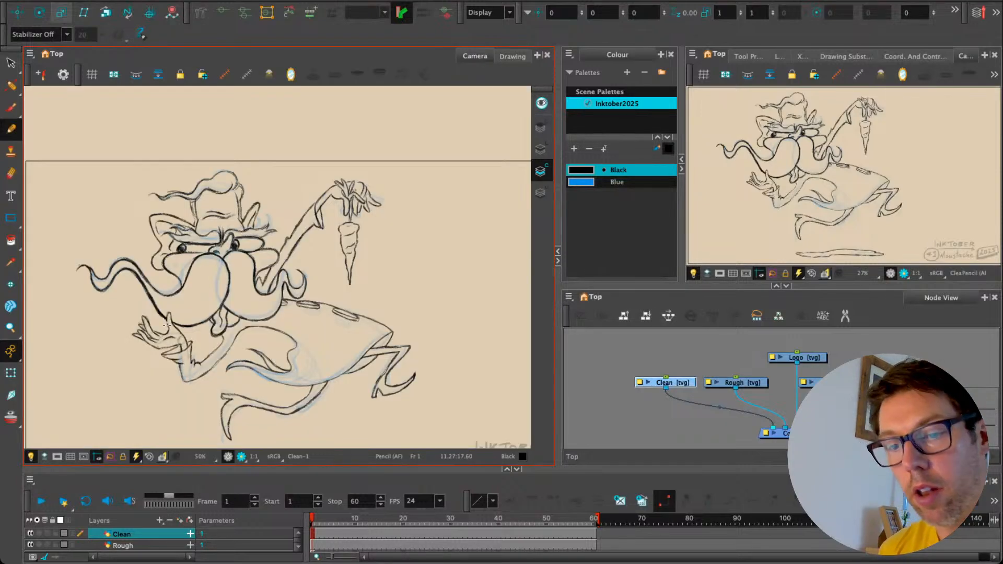
scroll(167, 340, up, 2)
click(749, 382)
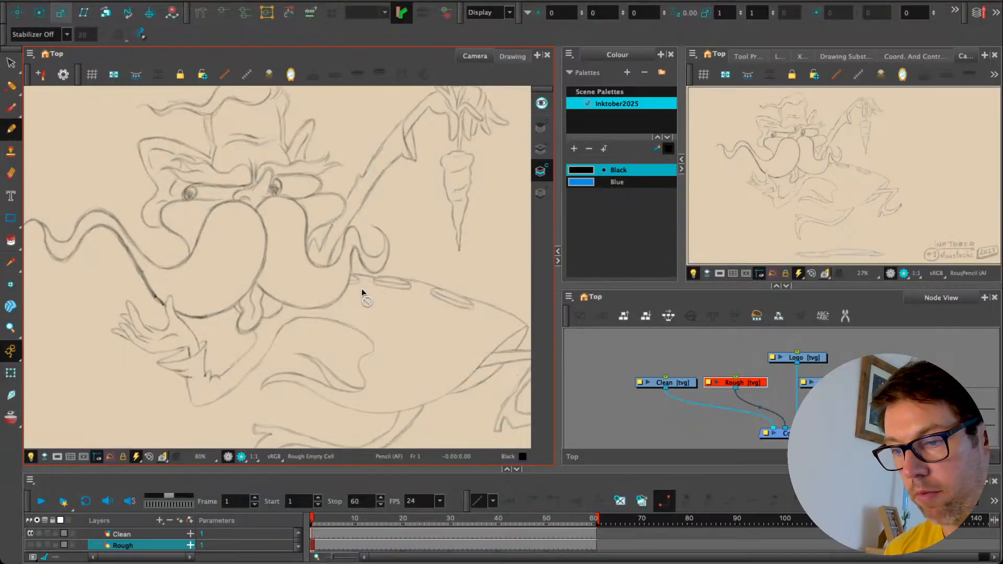
click(662, 379)
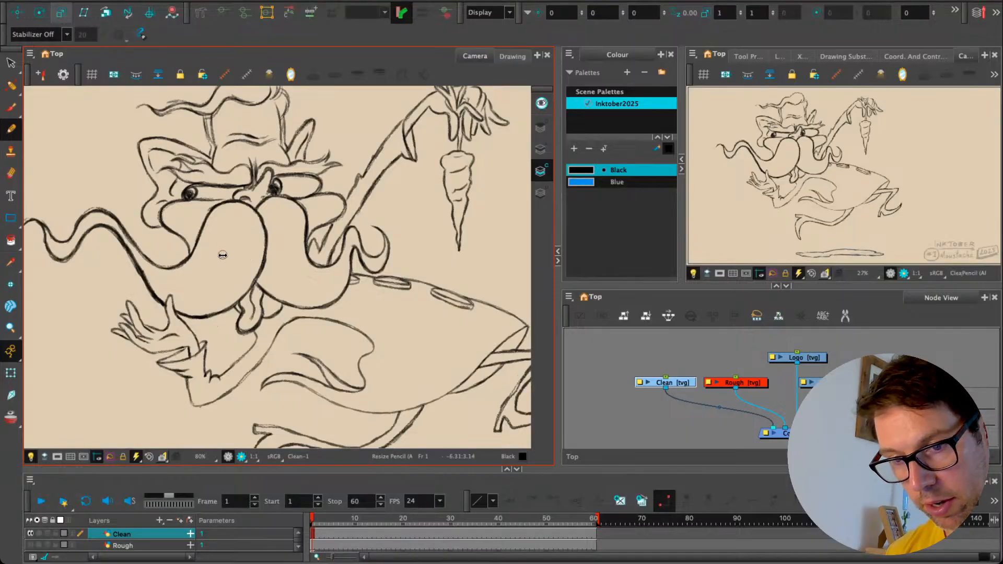
drag(259, 240, 252, 284)
drag(259, 239, 246, 282)
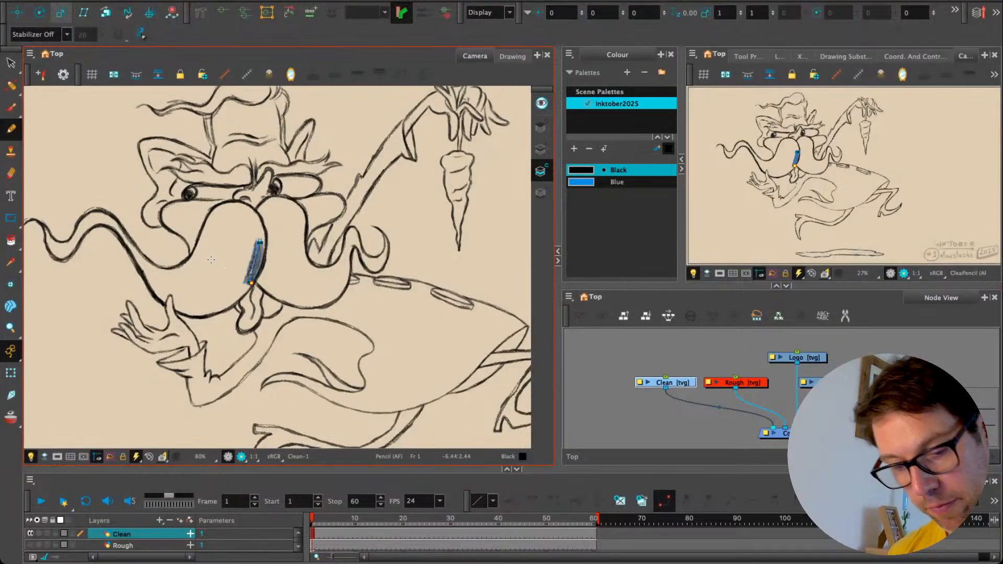
key(ctrl+z)
key(ctrl+z)
drag(261, 230, 247, 283)
key(ctrl+z)
key(ctrl+z)
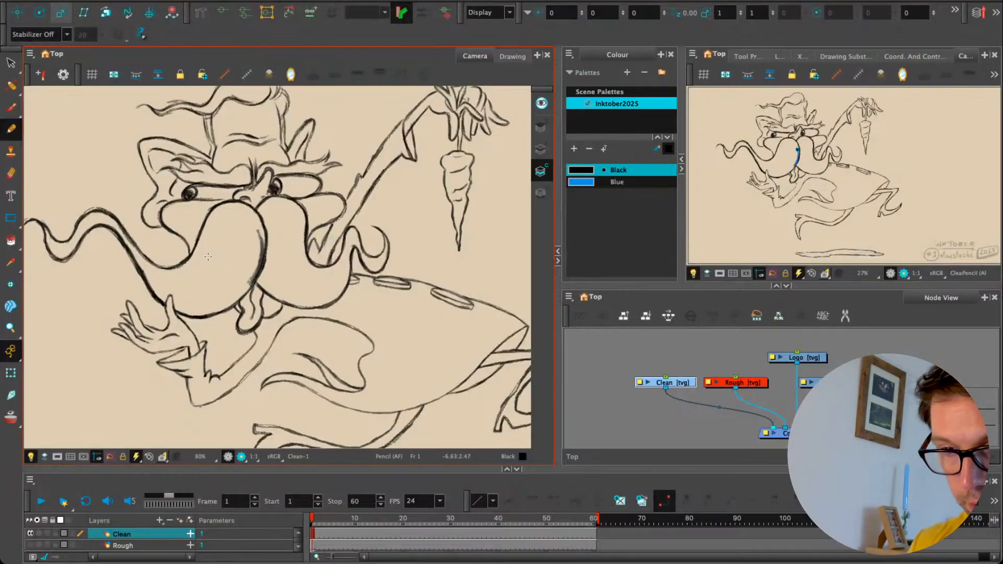
key(ctrl+z)
key(ctrl+z)
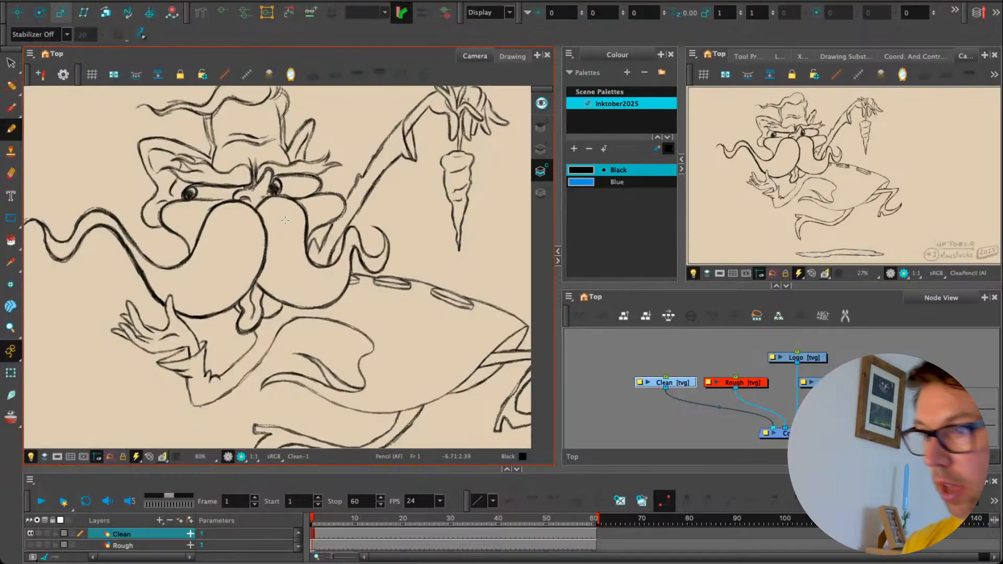
Step: Select the Uniform Thickness Stencil pencil preset and start customising its brush settings
click(744, 57)
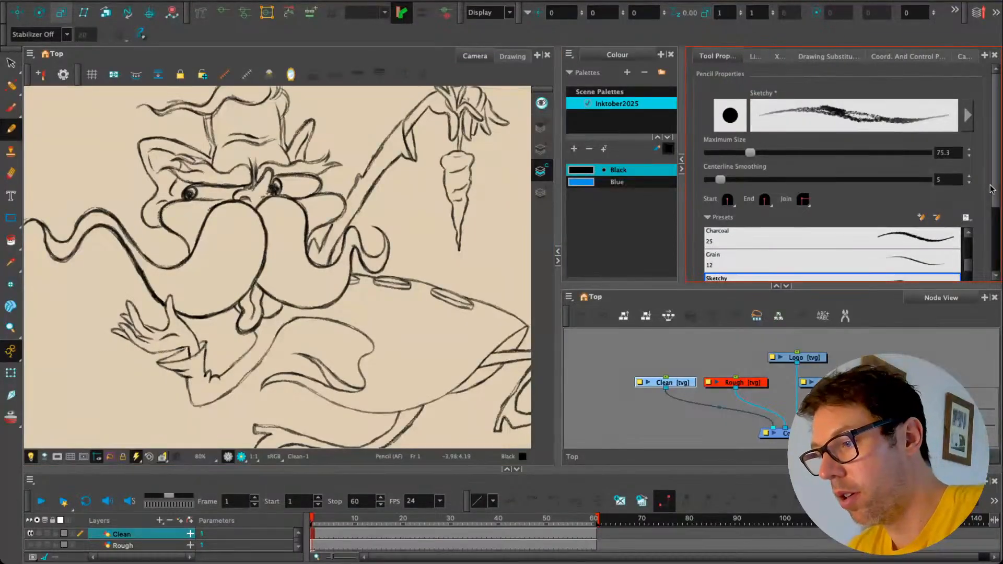
scroll(975, 206, down, 3)
scroll(798, 207, down, 5)
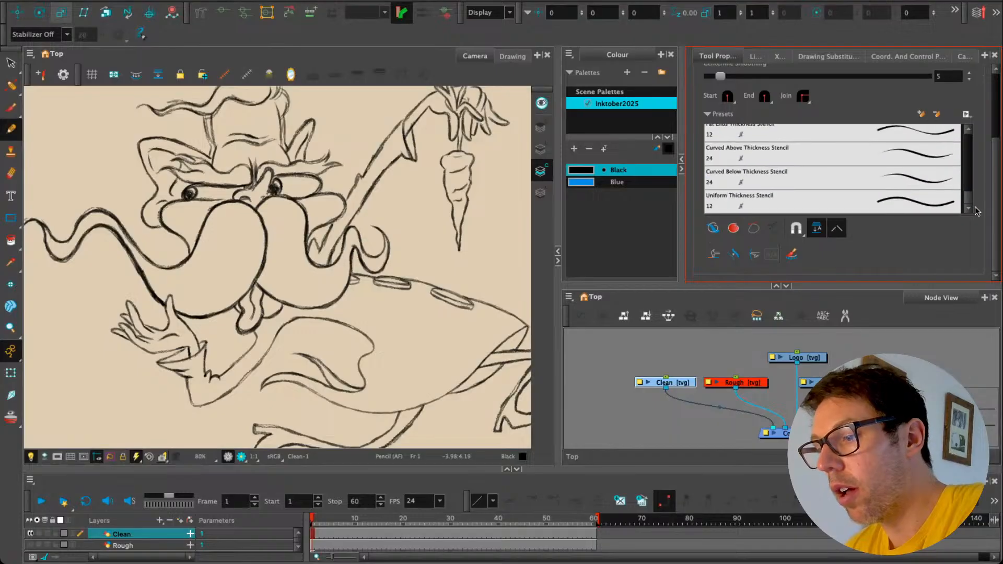
click(798, 208)
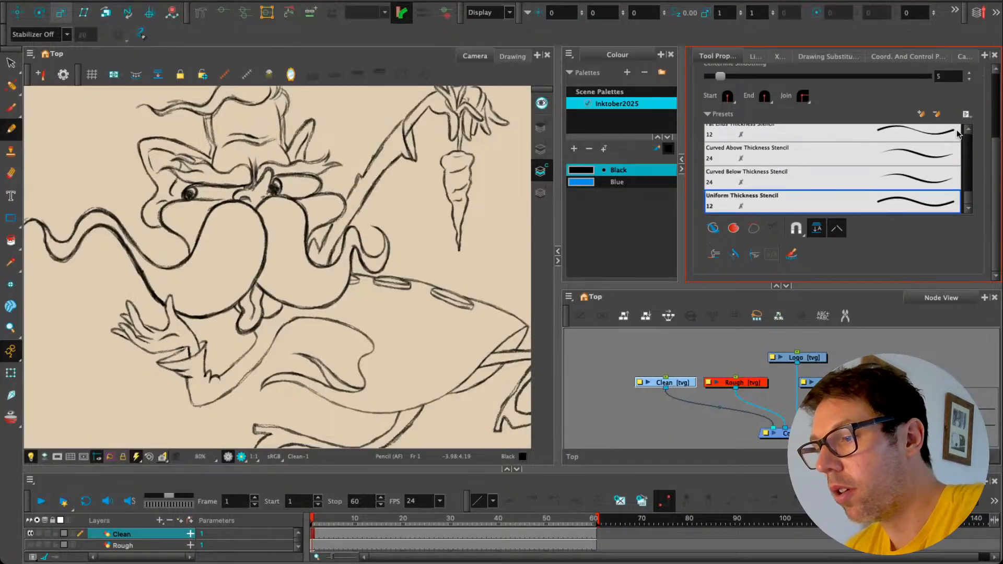
scroll(955, 112, up, 3)
click(966, 115)
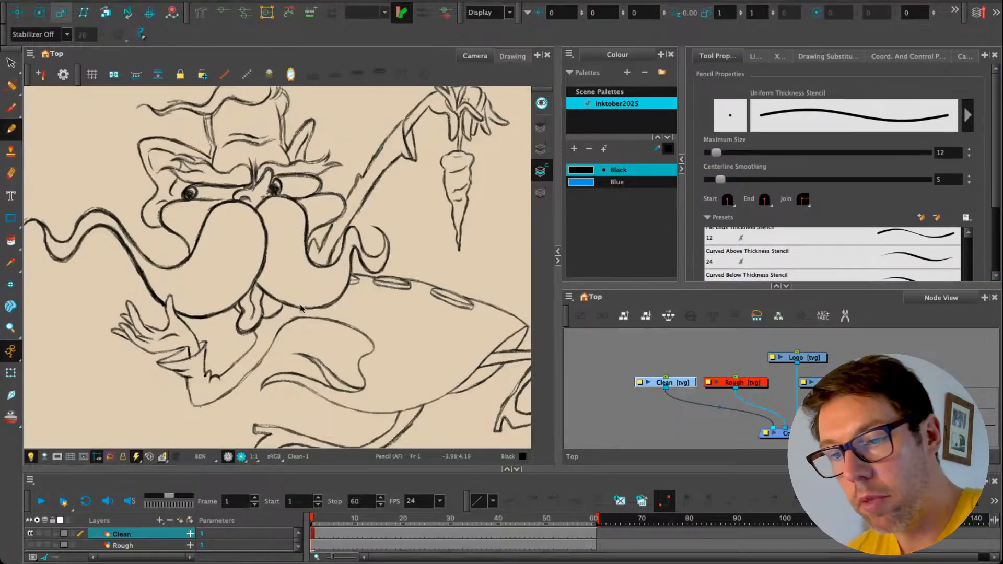
click(352, 379)
Step: Give the pencil a texture and a maximum size of 102.3, undoing the test strokes inside the moustache
drag(181, 283, 211, 298)
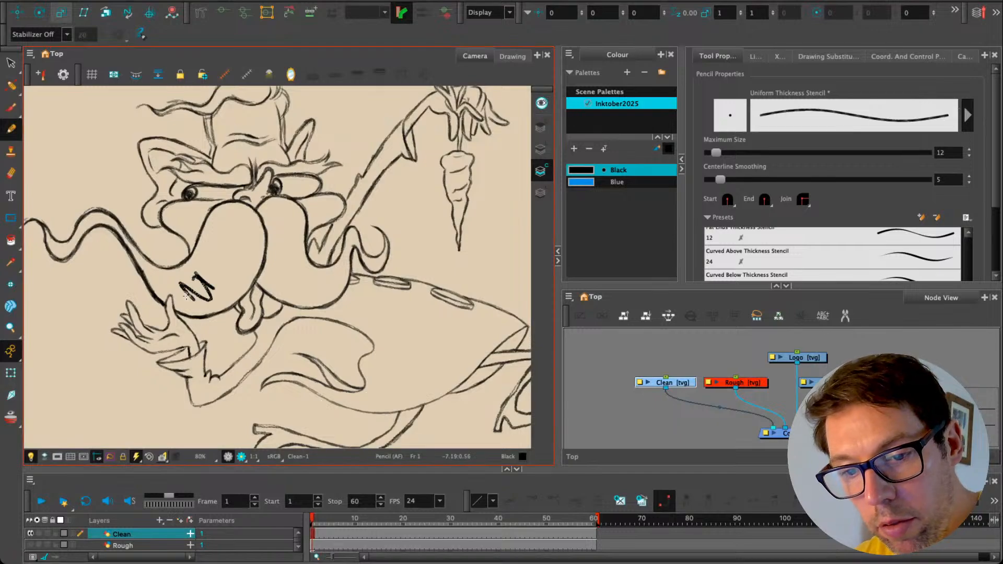
key(super+z)
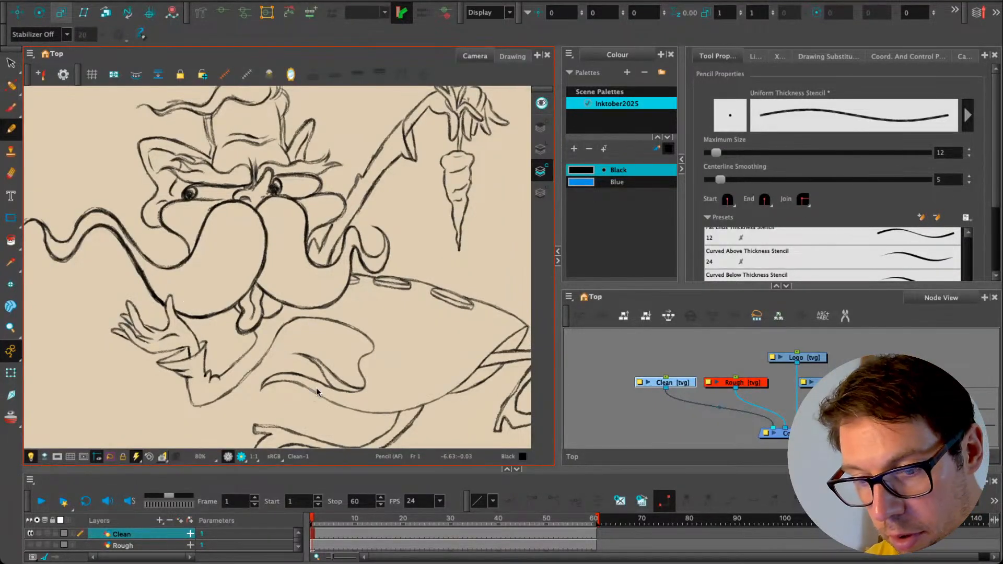
drag(227, 273, 193, 308)
key(super+z)
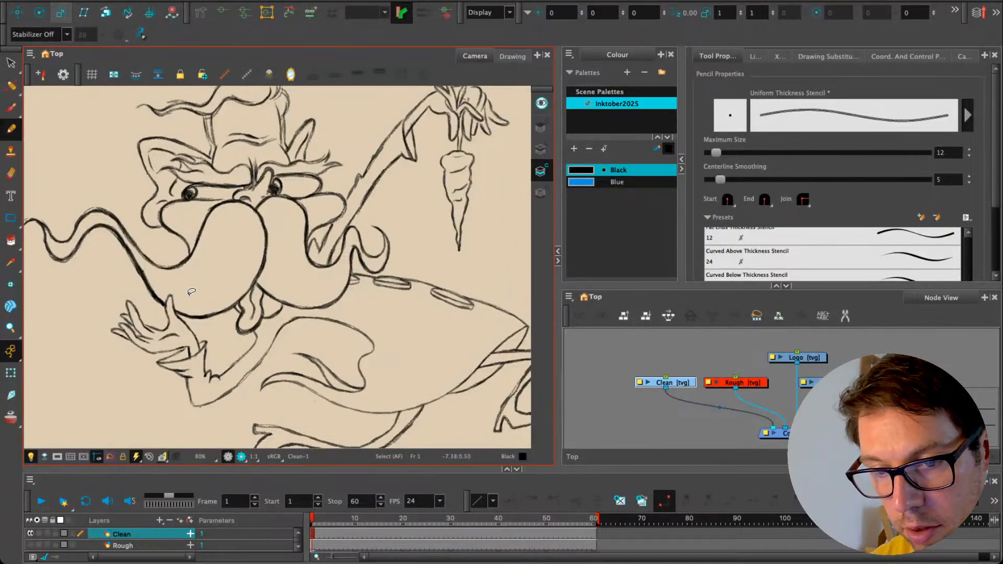
drag(207, 261, 200, 261)
mouse_move(225, 259)
mouse_down()
mouse_move(200, 288)
mouse_move(213, 289)
mouse_move(195, 299)
mouse_up()
key(super+z)
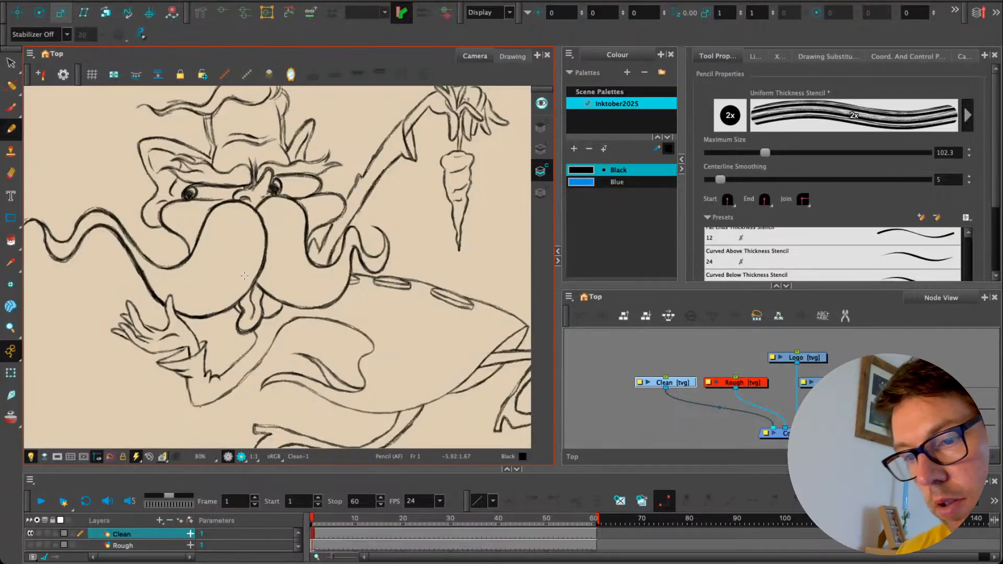
Step: Refine the pencil texture into crisp parallel stripes, testing it with scribbles inside the moustache's left half and undoing them
mouse_move(229, 272)
mouse_down()
mouse_move(201, 299)
mouse_move(204, 276)
mouse_move(209, 295)
mouse_move(220, 272)
mouse_move(192, 278)
mouse_up()
key(super+z)
key(super+z)
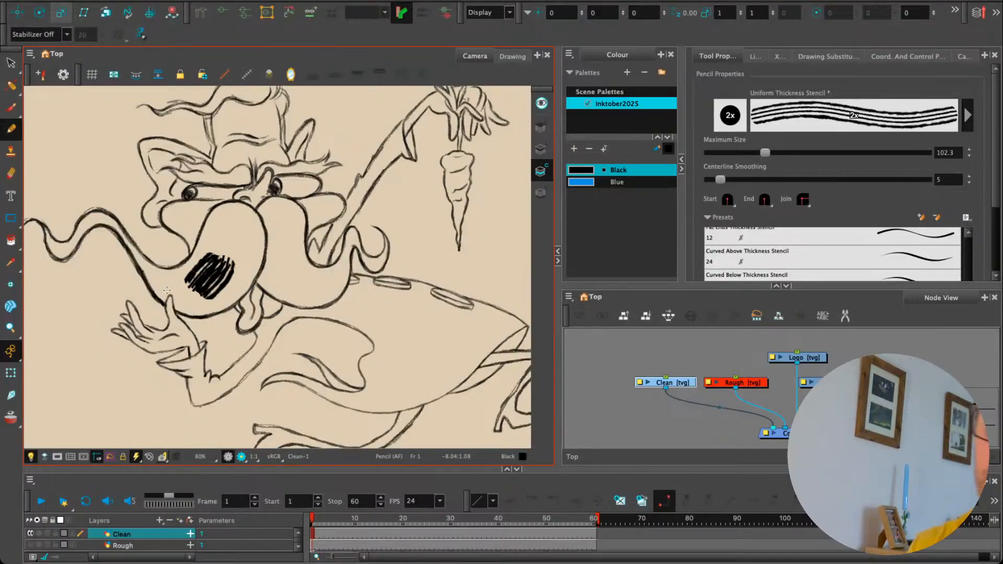
key(super+z)
key(super+z)
key(super+z)
key(super+z)
key(super+z)
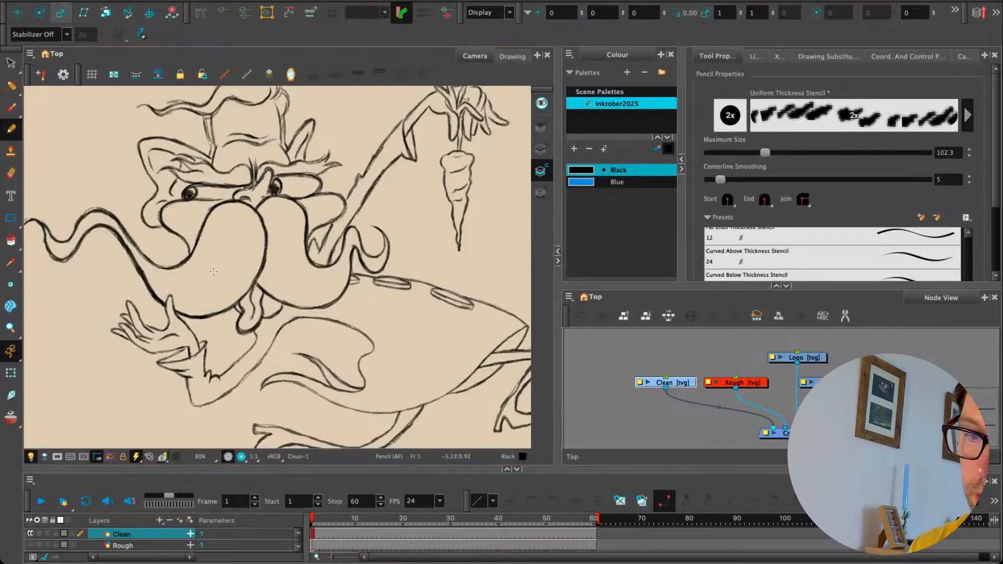
Step: Try further variations of the striped texture with test strokes inside the moustache, undoing each one
mouse_move(228, 267)
mouse_down()
mouse_move(198, 300)
mouse_move(210, 280)
mouse_move(182, 301)
mouse_up()
key(super+z)
key(super+z)
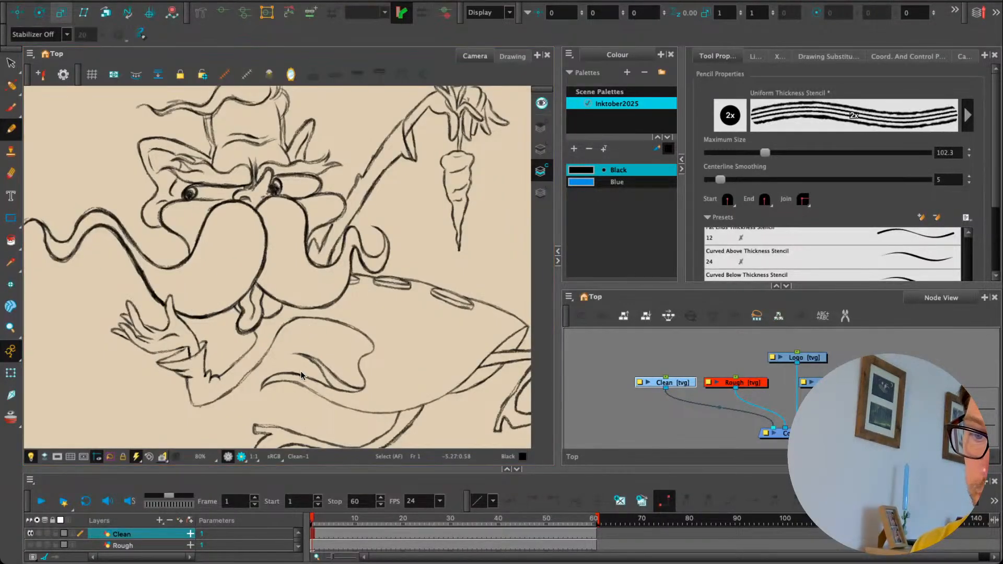
drag(228, 260, 192, 310)
key(super+z)
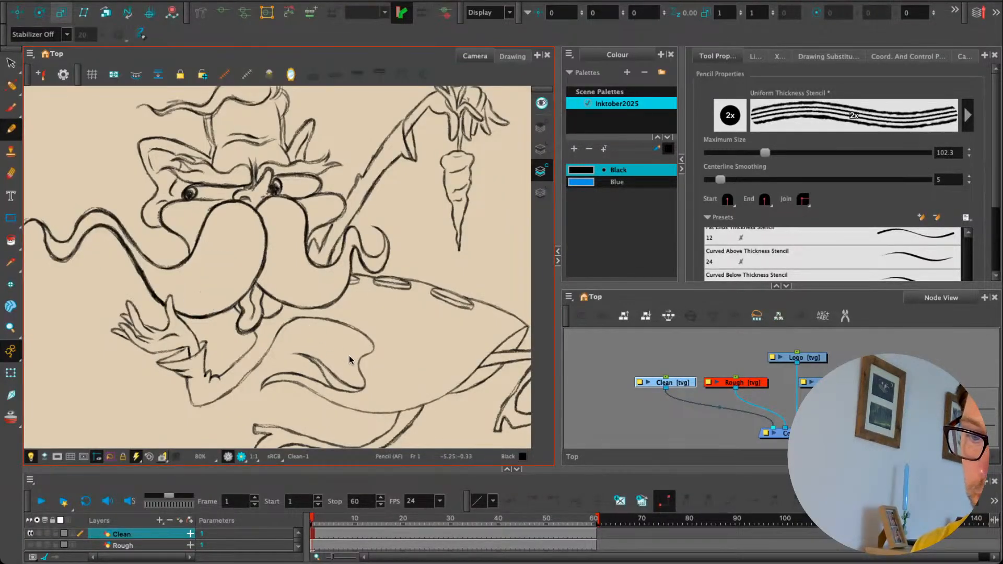
drag(249, 276, 213, 301)
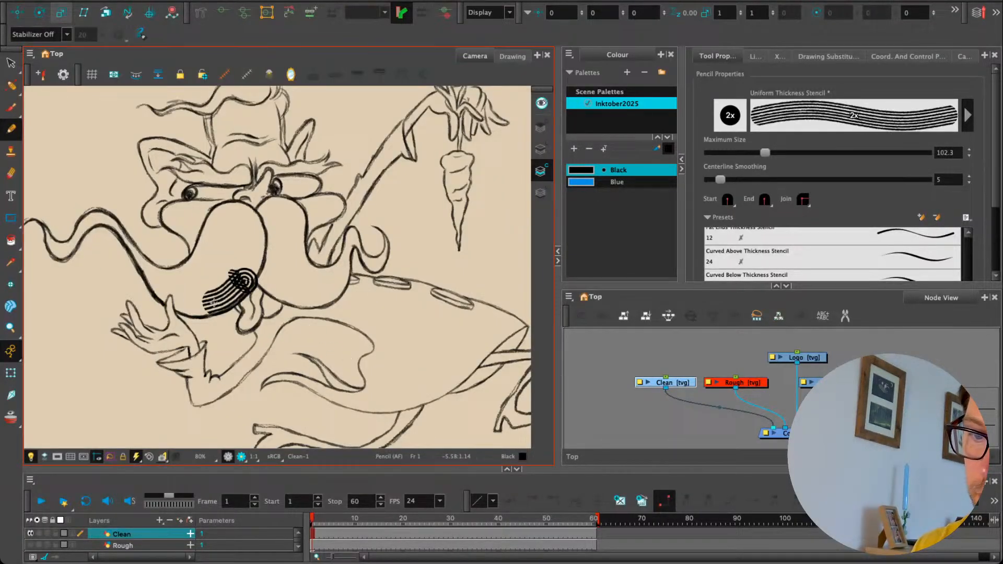
key(super+z)
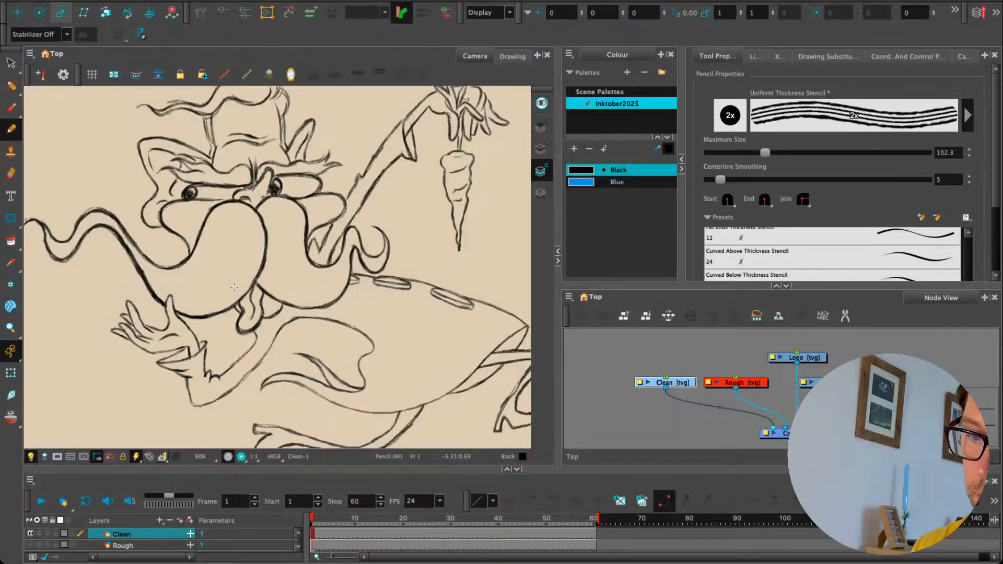
drag(243, 268, 197, 291)
key(super+z)
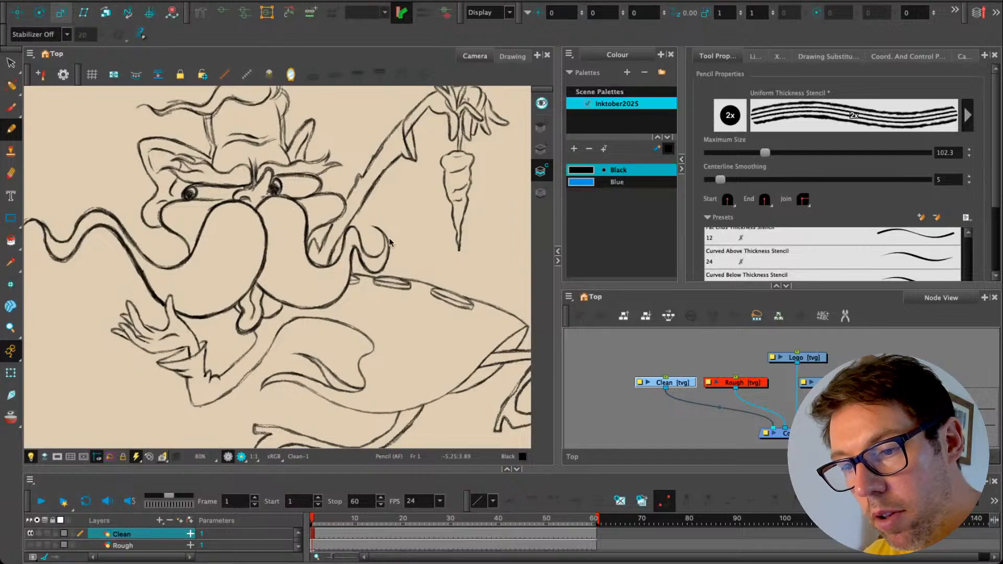
Step: Reduce the striped pencil to a maximum size of 42.4 and save it as the preset Stripey filler
key(o)
drag(382, 231, 328, 253)
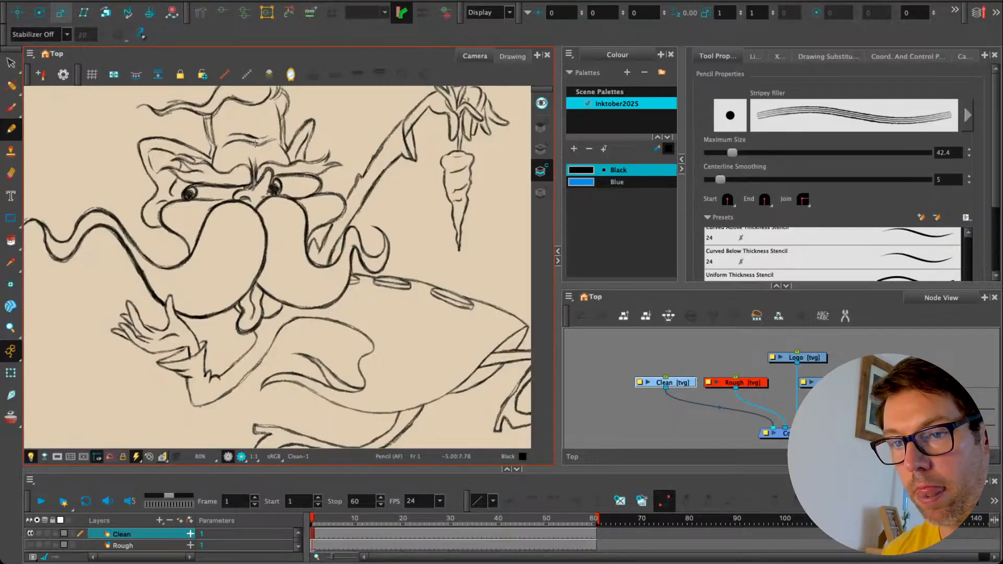
scroll(996, 269, down, 2)
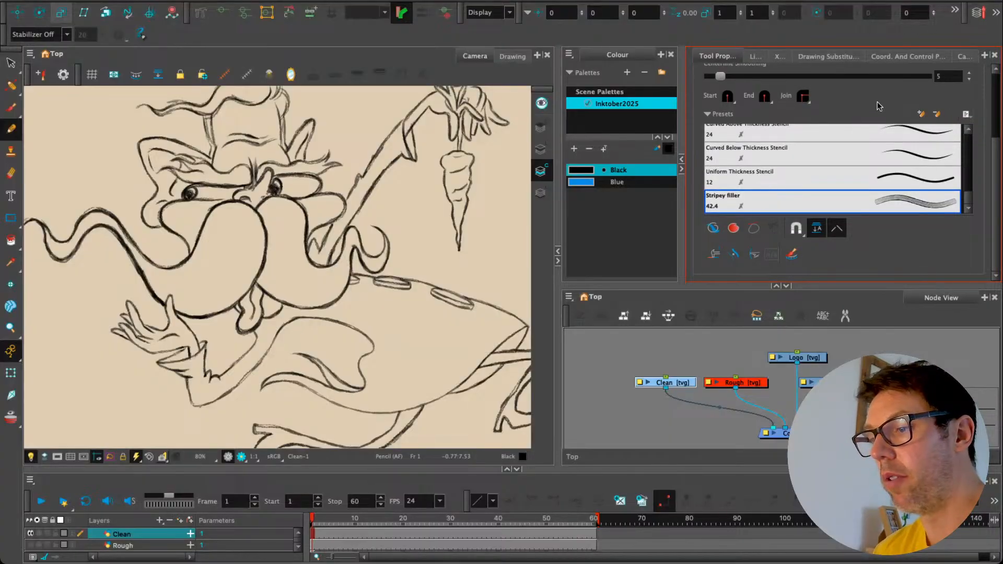
Step: Fill the left half of the moustache, out to its curled tip, with flowing black Stripey filler strokes following the hair
mouse_move(250, 220)
mouse_down()
mouse_move(253, 269)
mouse_move(256, 235)
mouse_move(240, 285)
mouse_move(259, 247)
mouse_move(216, 307)
mouse_move(248, 264)
mouse_move(237, 284)
mouse_move(192, 310)
mouse_move(247, 240)
mouse_move(214, 295)
mouse_move(247, 259)
mouse_move(231, 250)
mouse_move(246, 239)
mouse_move(245, 210)
mouse_move(253, 252)
mouse_move(248, 212)
mouse_move(209, 291)
mouse_move(234, 223)
mouse_move(220, 262)
mouse_move(211, 250)
mouse_move(242, 207)
mouse_move(209, 230)
mouse_move(227, 210)
mouse_move(210, 229)
mouse_move(198, 279)
mouse_move(216, 274)
mouse_move(229, 242)
mouse_move(199, 285)
mouse_move(211, 249)
mouse_move(188, 277)
mouse_move(213, 222)
mouse_move(207, 277)
mouse_move(236, 212)
mouse_move(228, 245)
mouse_move(240, 273)
mouse_move(241, 211)
mouse_move(245, 275)
mouse_move(241, 234)
mouse_move(182, 303)
mouse_move(192, 300)
mouse_move(209, 288)
mouse_move(169, 280)
mouse_move(196, 261)
mouse_move(156, 275)
mouse_move(195, 259)
mouse_move(165, 283)
mouse_move(205, 295)
mouse_move(172, 298)
mouse_move(190, 301)
mouse_move(157, 286)
mouse_move(180, 307)
mouse_move(204, 296)
mouse_move(177, 305)
mouse_move(167, 298)
mouse_move(104, 219)
mouse_move(88, 214)
mouse_move(69, 254)
mouse_move(57, 238)
mouse_move(49, 252)
mouse_move(107, 218)
mouse_move(180, 305)
mouse_up()
key(o)
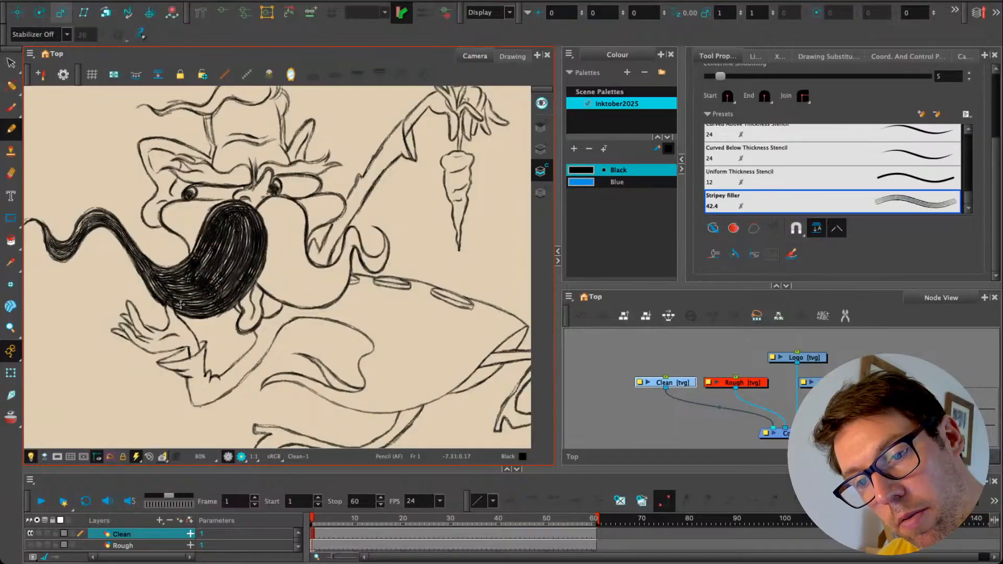
mouse_move(251, 256)
mouse_down()
mouse_move(253, 276)
mouse_move(239, 214)
mouse_move(218, 235)
mouse_move(211, 268)
mouse_move(221, 228)
mouse_move(199, 268)
mouse_move(172, 284)
mouse_move(200, 304)
mouse_move(224, 220)
mouse_move(214, 216)
mouse_move(224, 212)
mouse_move(204, 228)
mouse_up()
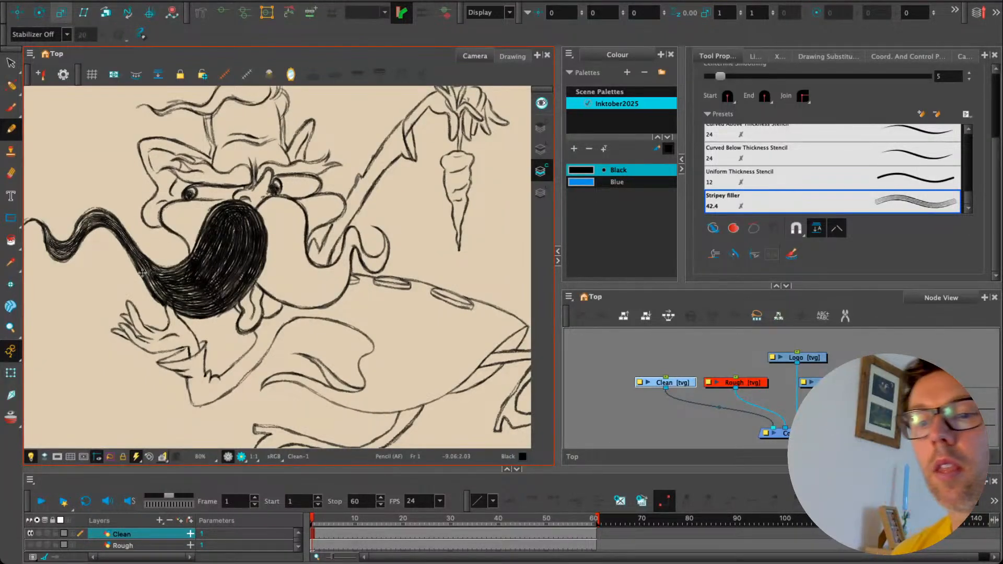
Step: Erase the stray striped strokes spilling over the edges of the moustache's left half with the Medium Eraser at size 16.5
drag(143, 293, 170, 303)
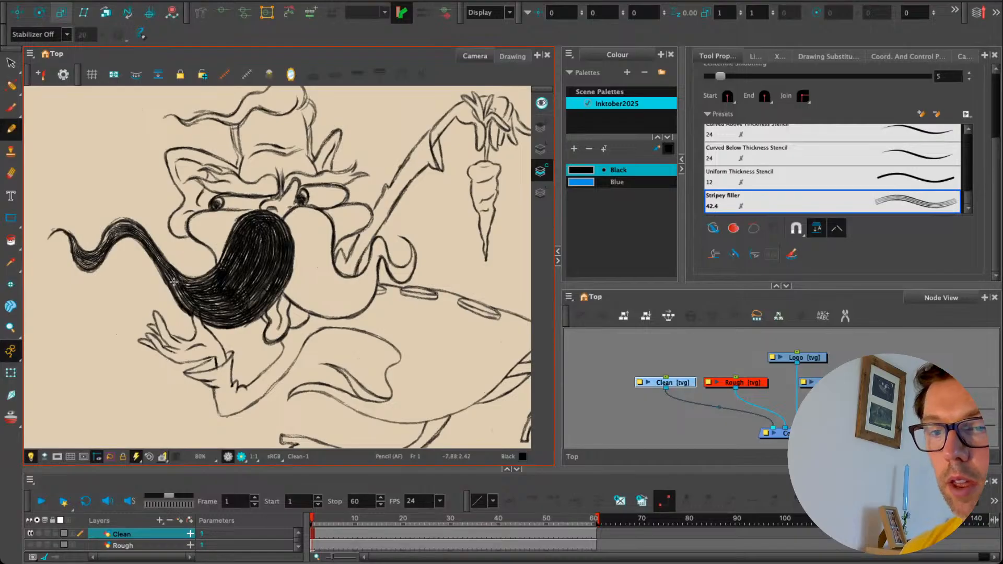
click(11, 173)
scroll(132, 252, up, 2)
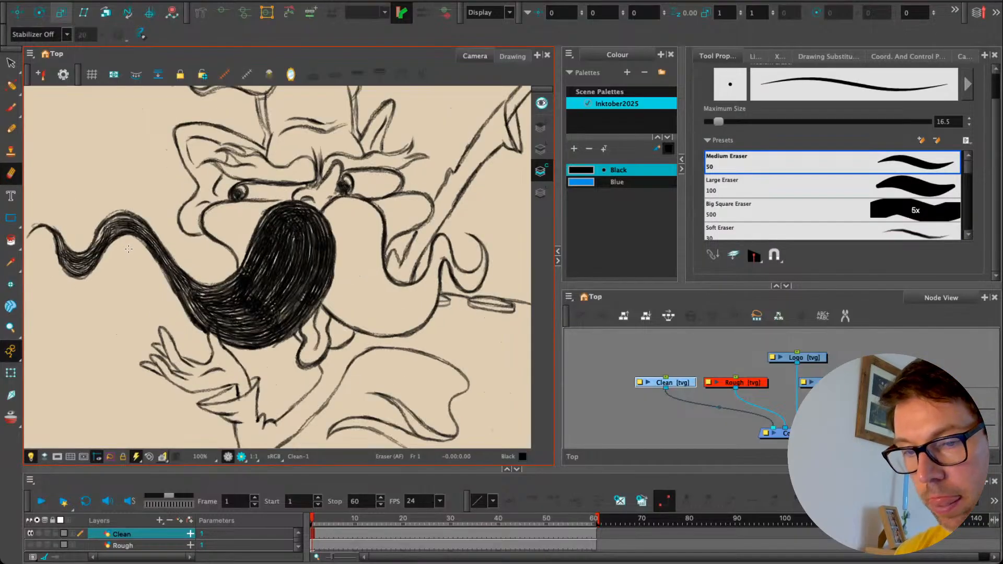
drag(192, 274, 127, 305)
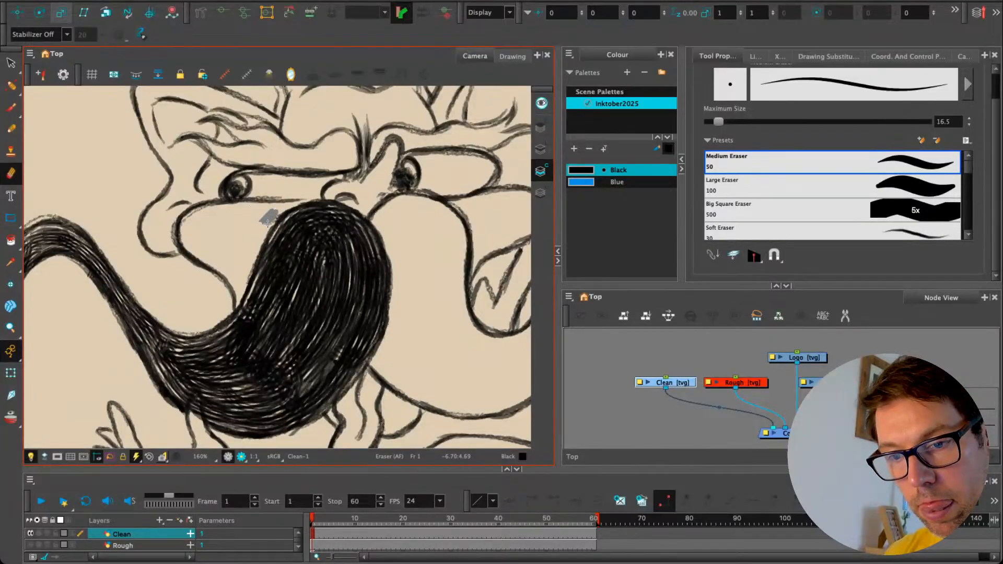
drag(267, 222, 297, 199)
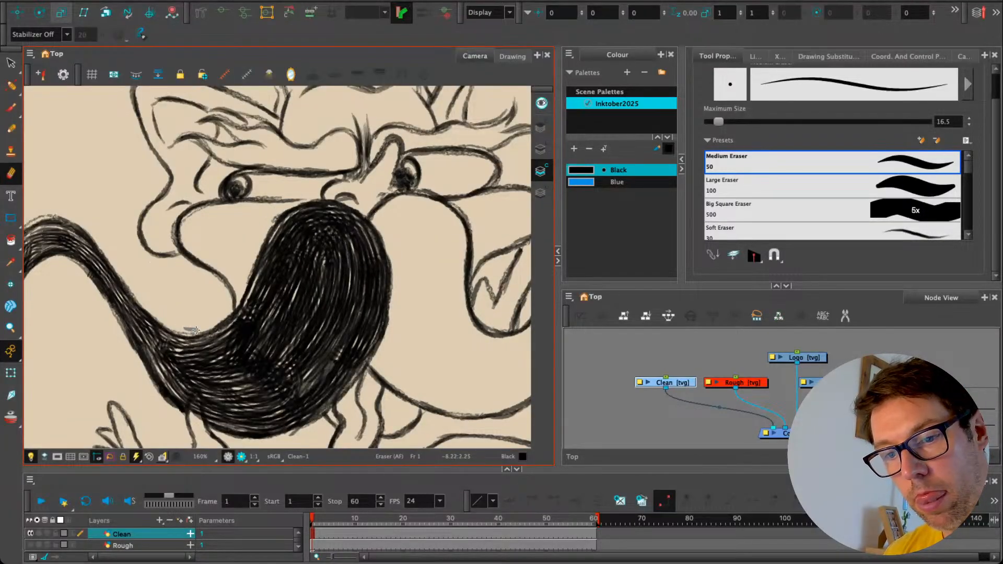
drag(69, 263, 135, 304)
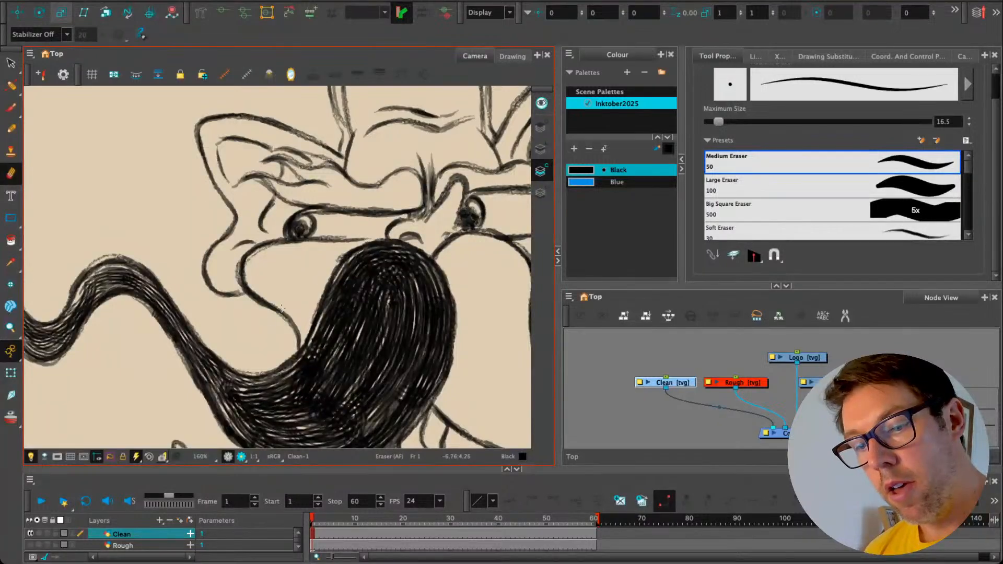
Step: Recolour all the striped strokes on the moustache's left half with a newly added red swatch
click(511, 58)
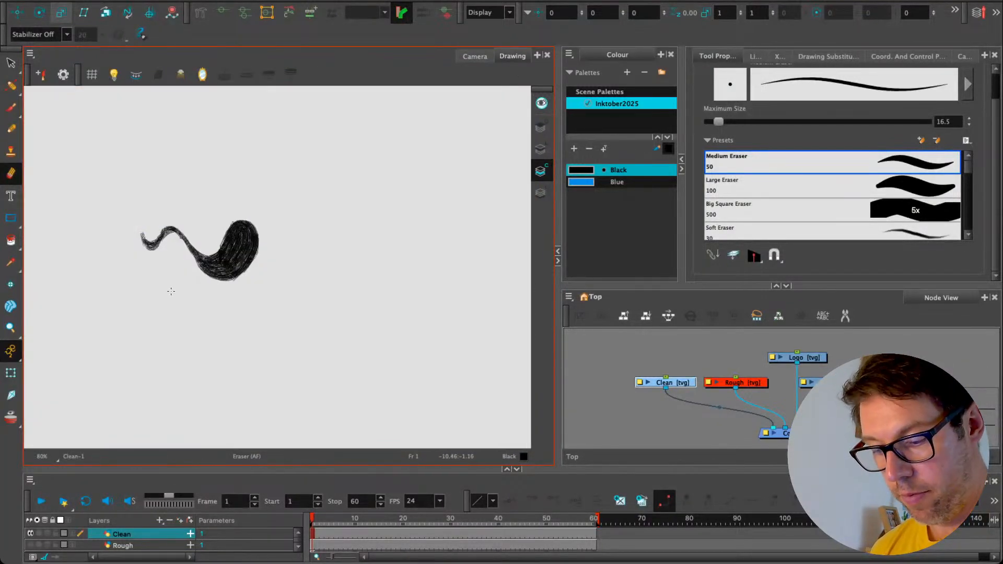
scroll(170, 291, up, 5)
key(alt+s)
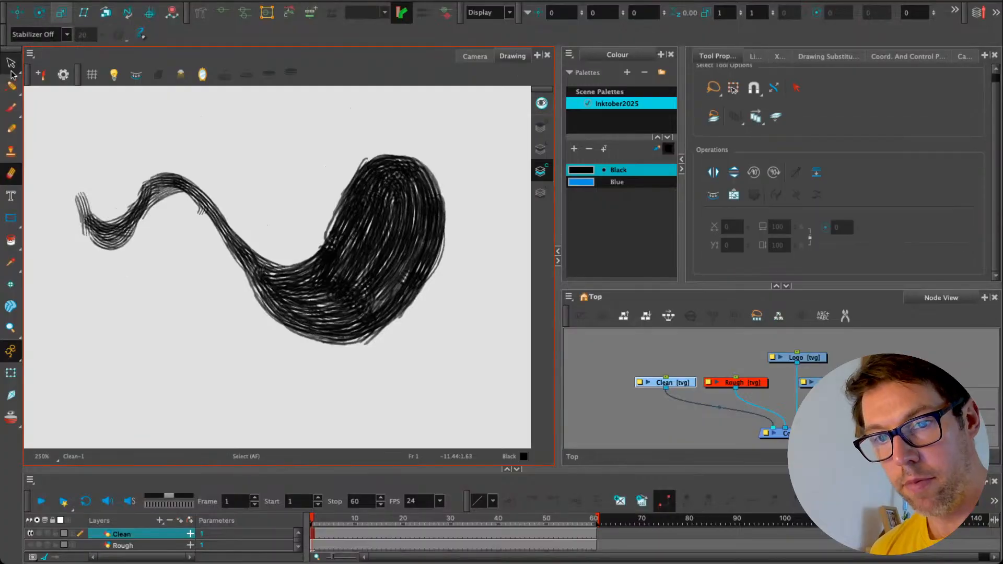
mouse_move(69, 204)
mouse_down()
mouse_move(168, 98)
mouse_move(38, 271)
mouse_move(53, 227)
mouse_up()
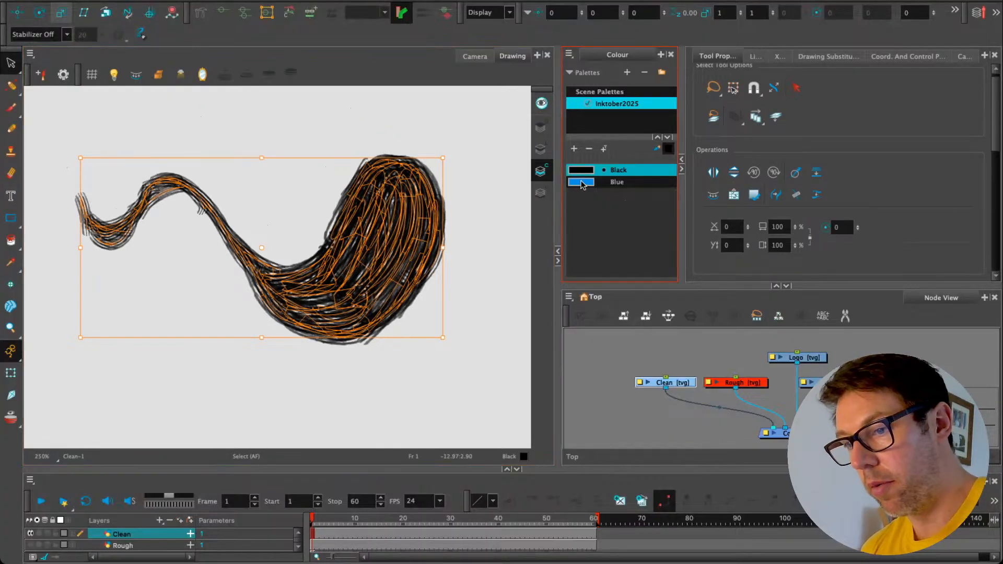
click(574, 149)
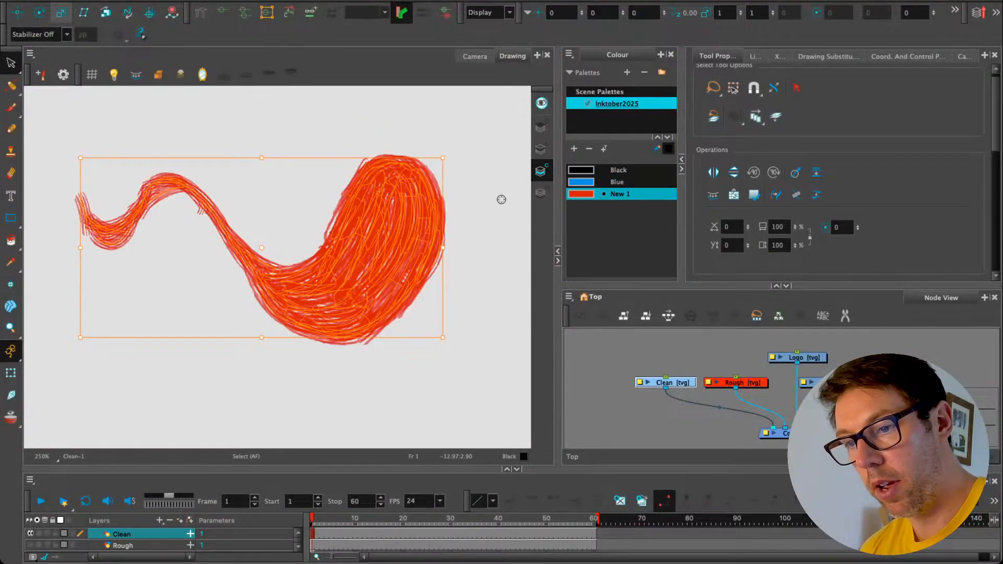
click(475, 57)
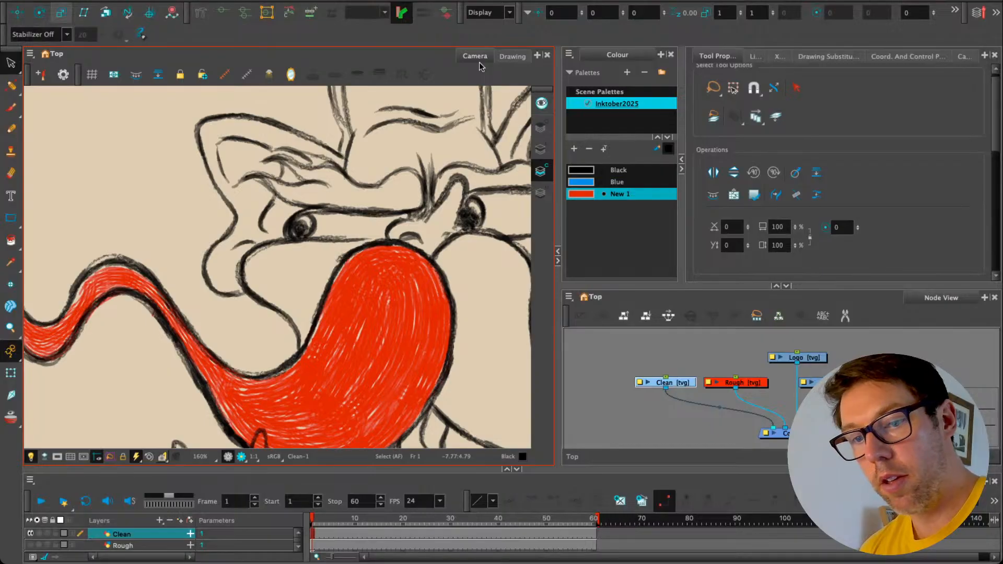
Step: Erase the stray red strokes spilling past the moustache's curled tip and lower edge with the Medium Eraser at size 16.5
drag(338, 359, 369, 290)
click(11, 173)
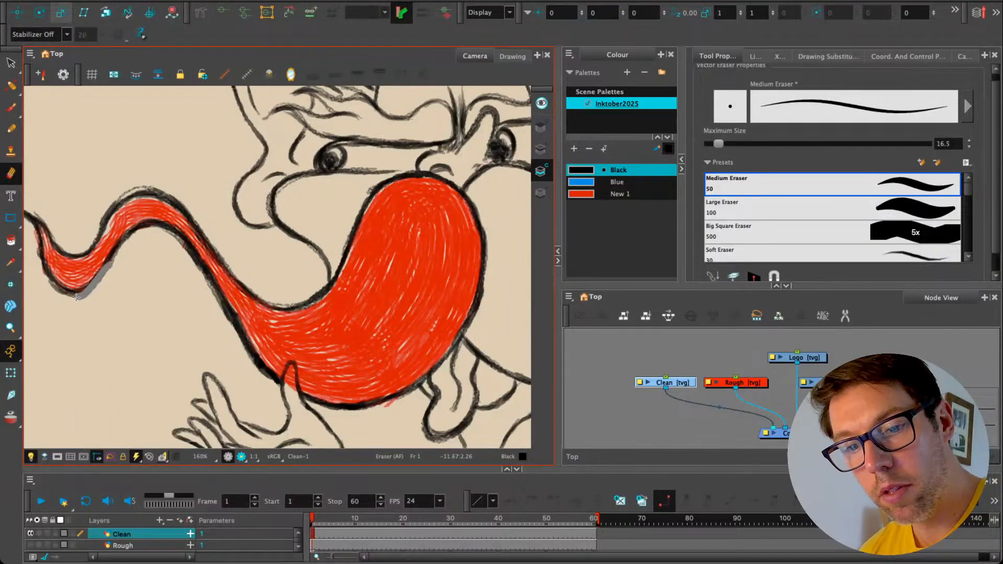
drag(40, 268, 32, 230)
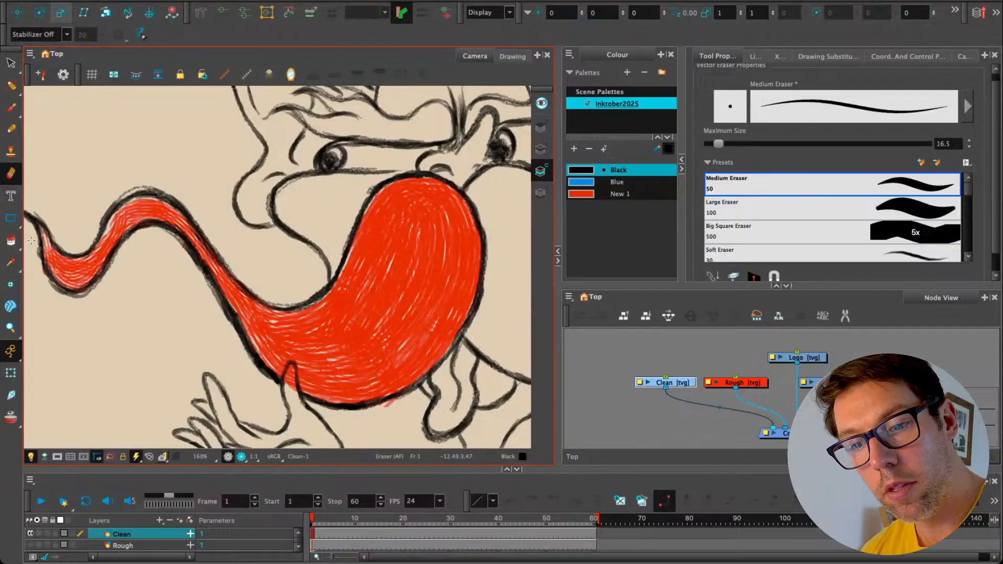
drag(288, 390, 289, 375)
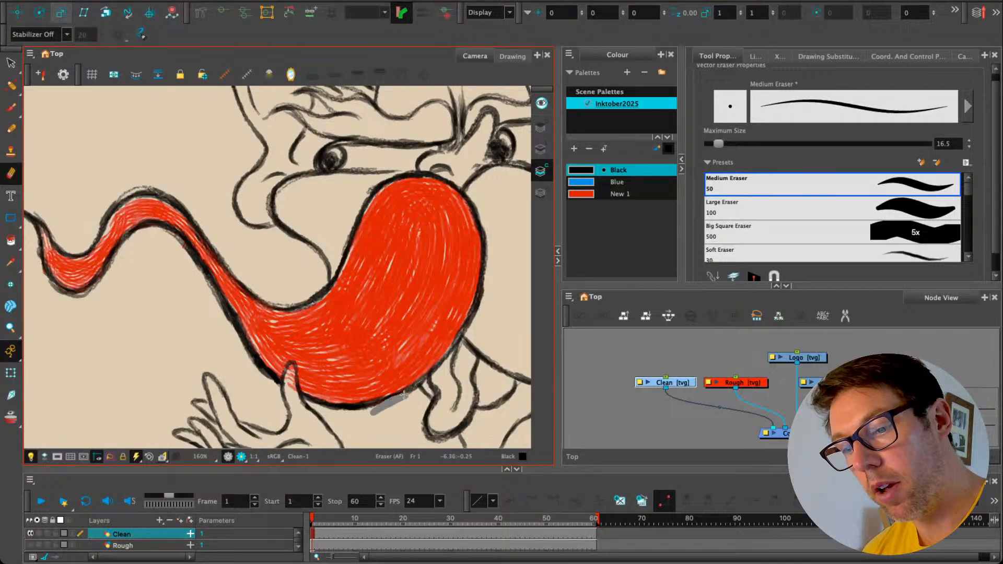
Step: Convert all the red pencil strokes in the moustache into brush strokes
key(alt+s)
key(ctrl+a)
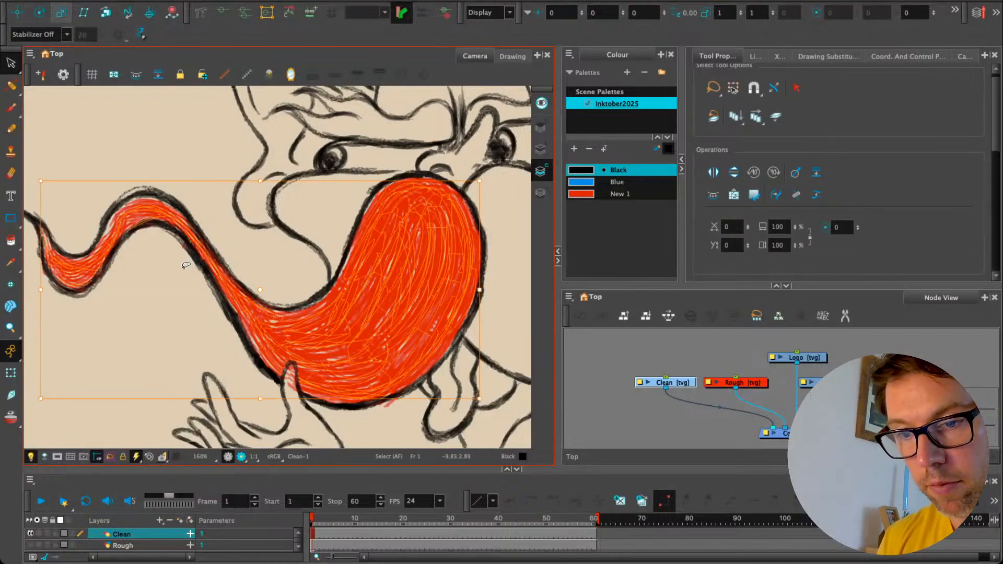
click(775, 195)
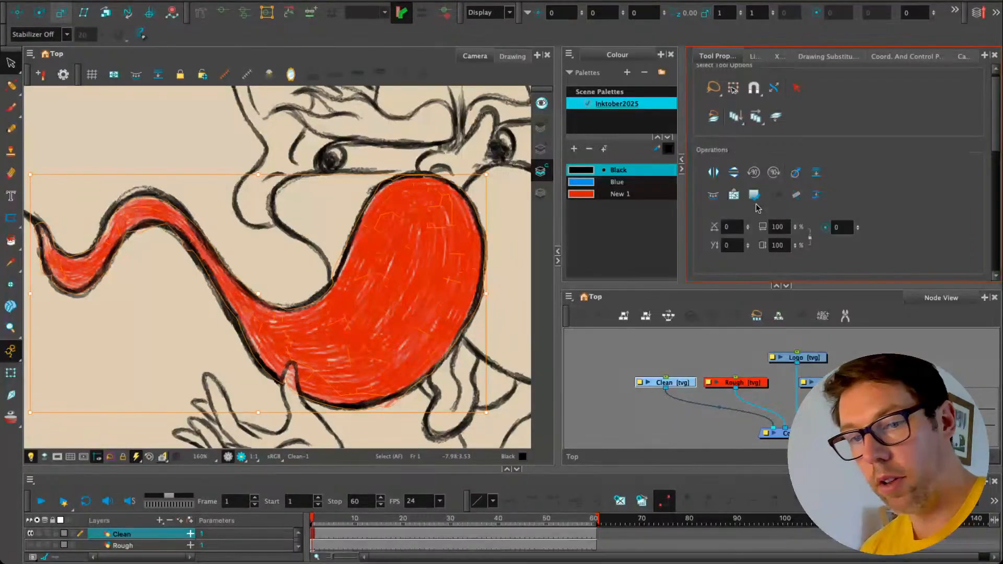
click(152, 288)
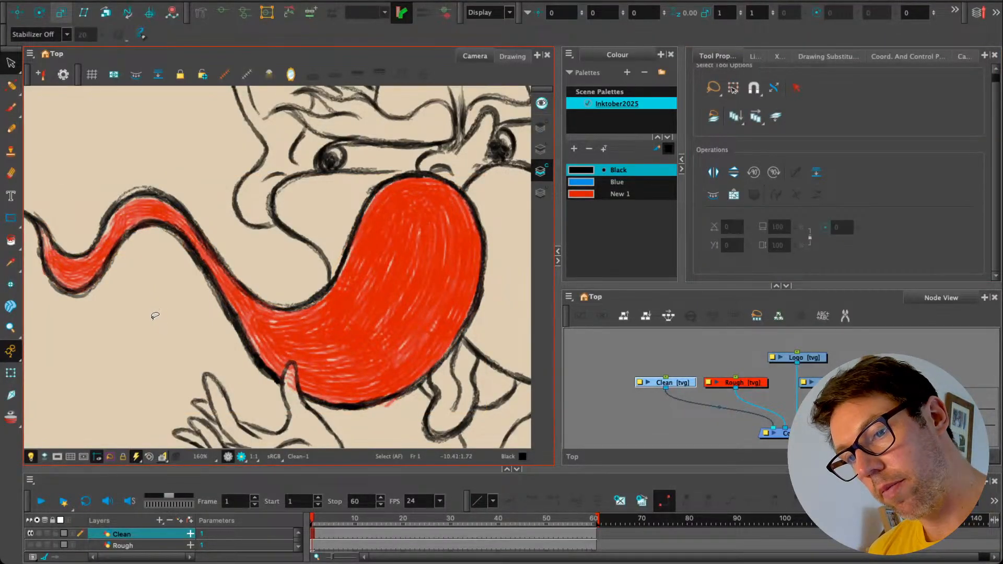
click(290, 384)
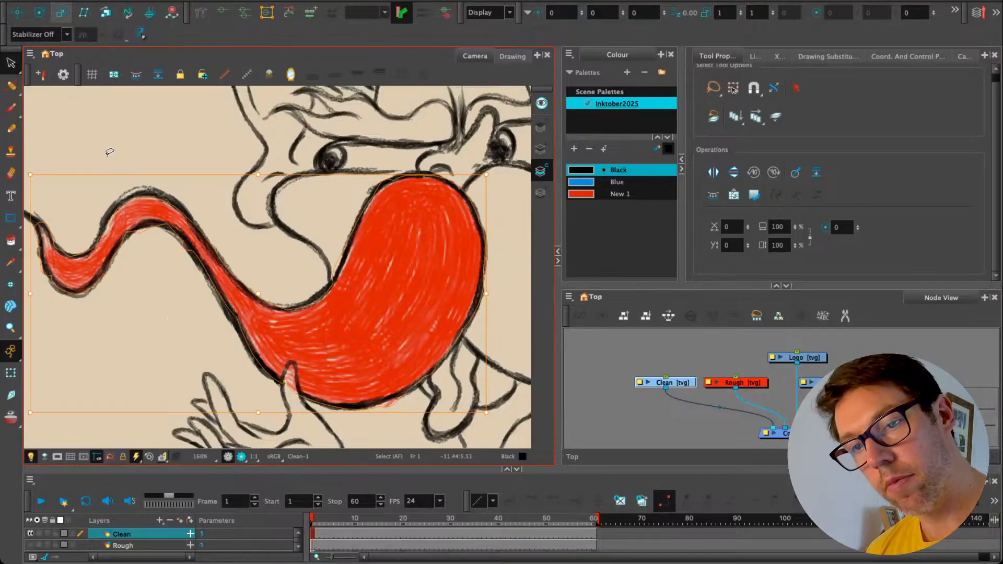
Step: Delete the red striped fill from the moustache's left half
scroll(156, 282, down, 3)
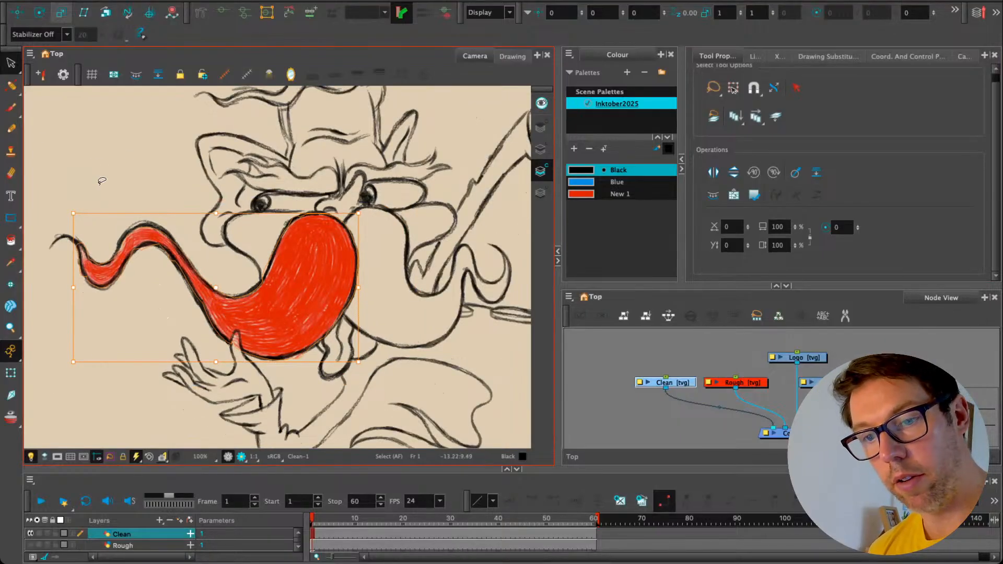
mouse_move(77, 183)
mouse_down()
mouse_move(128, 163)
mouse_move(223, 385)
mouse_move(81, 197)
mouse_up()
key(Delete)
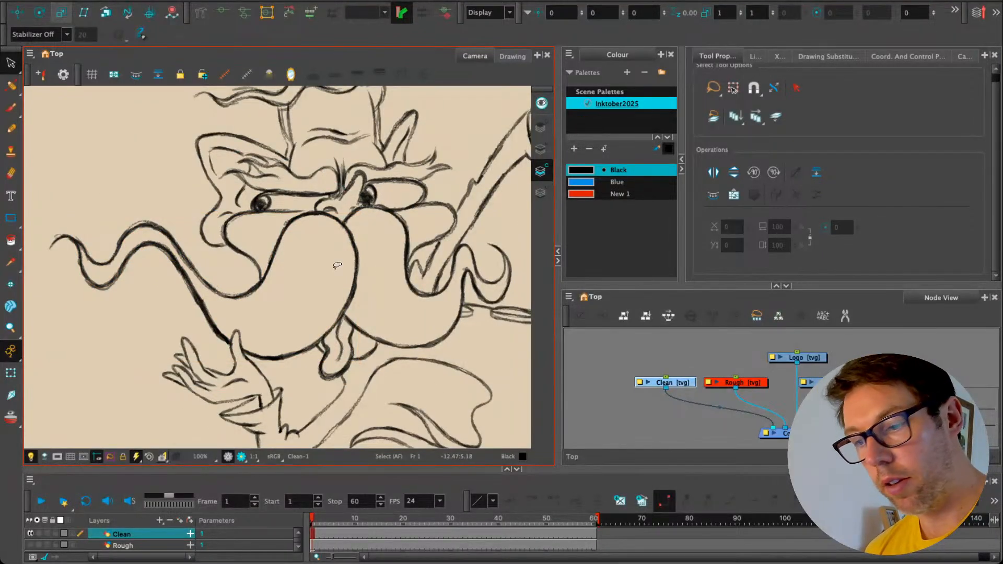
Step: Try black test strokes inside the moustache's left half with the Pencil 2 preset at sizes 30 and 76.7, undoing each one
click(580, 194)
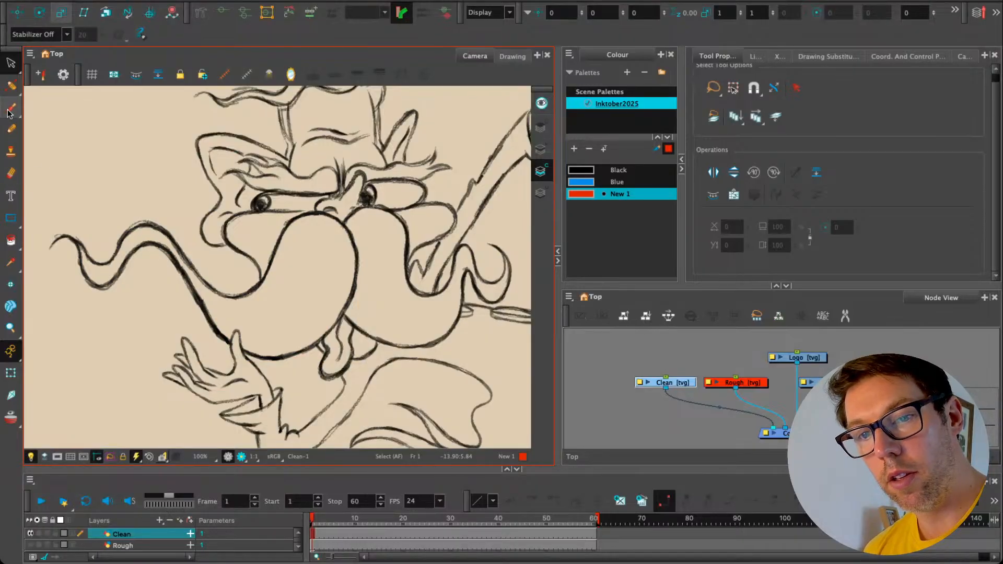
click(10, 128)
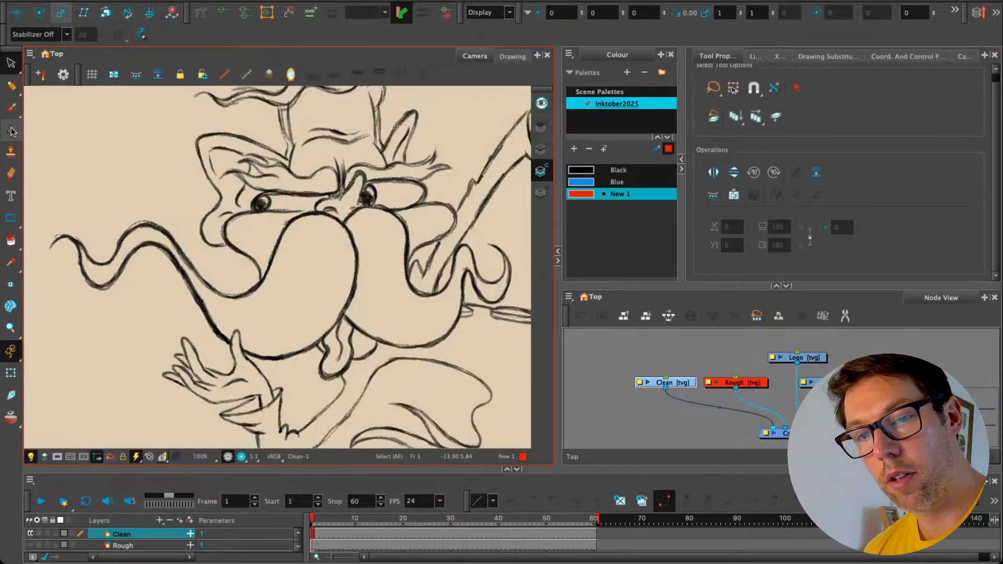
click(582, 170)
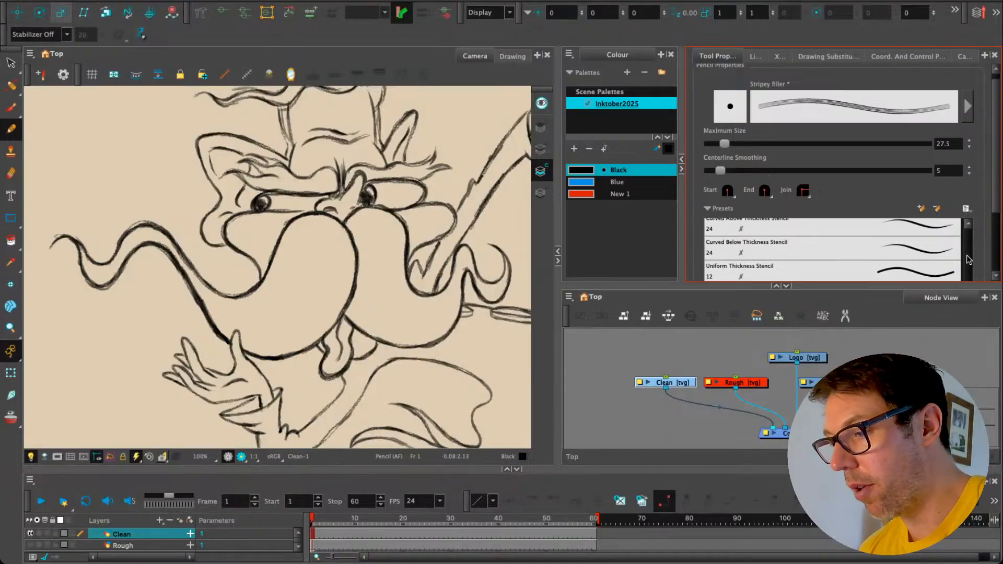
scroll(968, 259, up, 5)
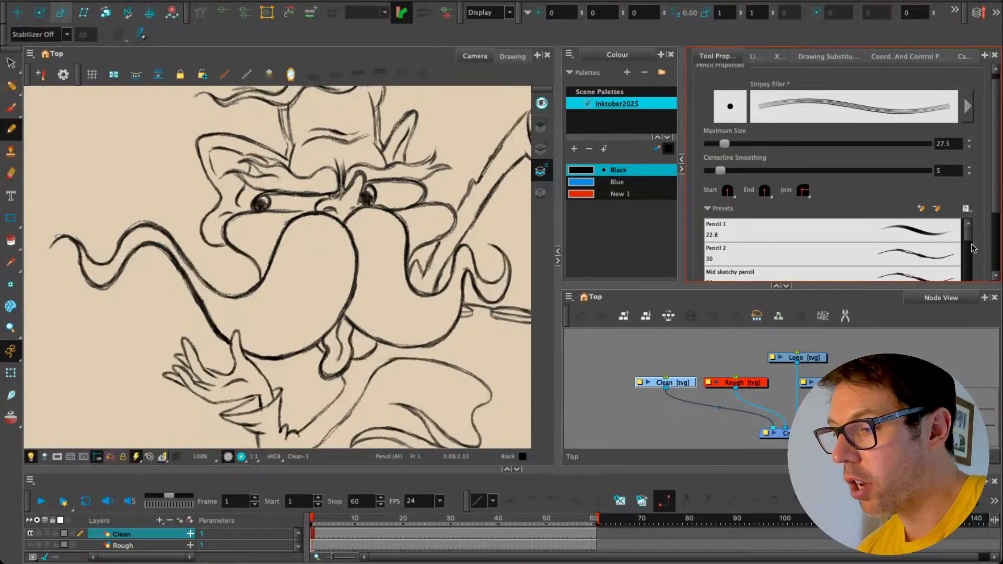
scroll(970, 240, down, 1)
click(921, 245)
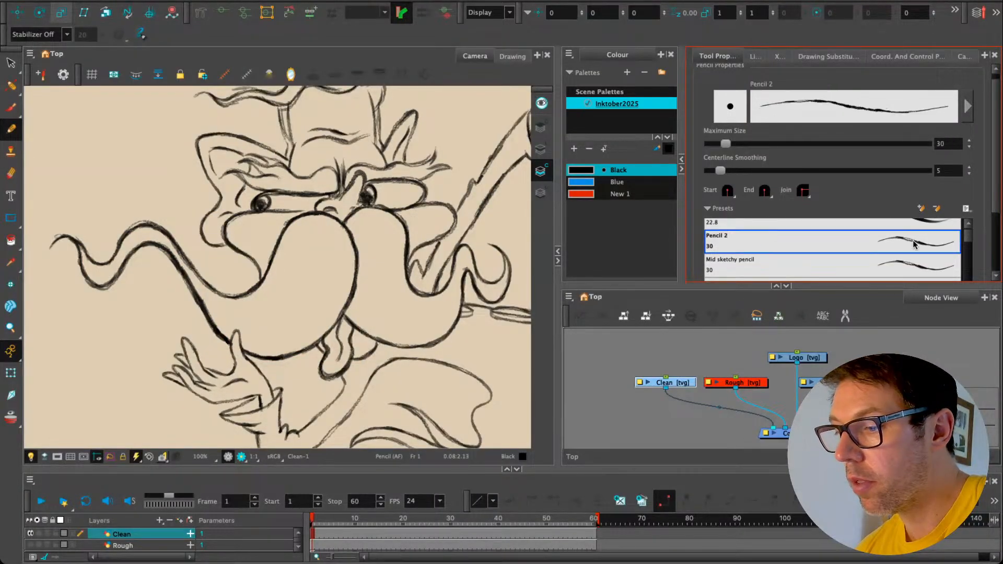
drag(276, 305, 268, 327)
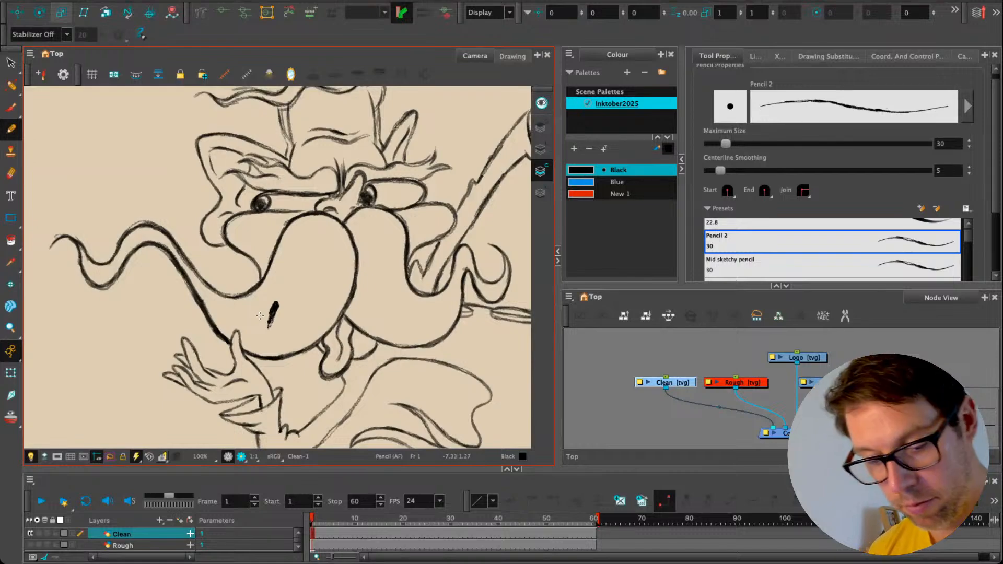
key(ctrl+z)
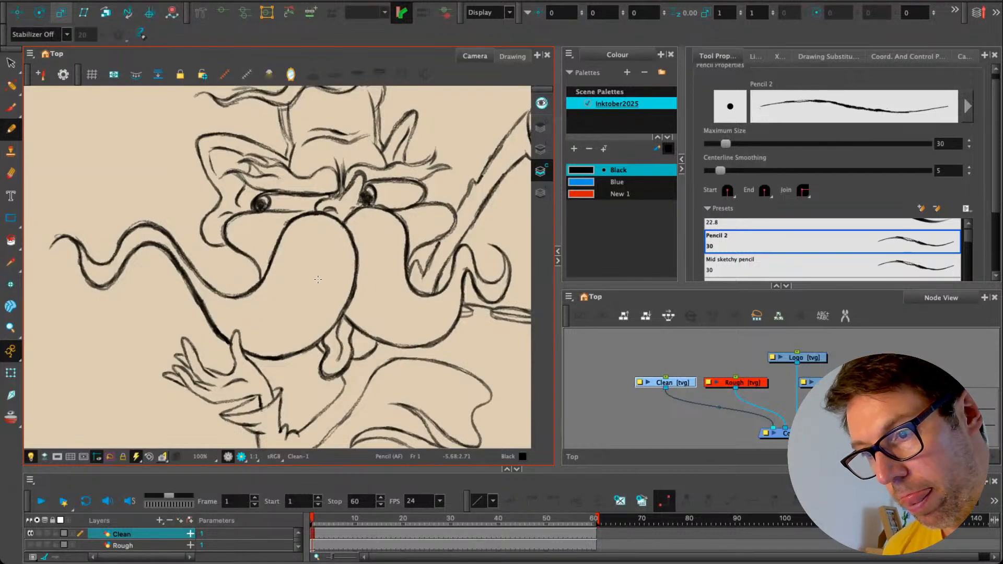
drag(323, 271, 340, 318)
key(ctrl+z)
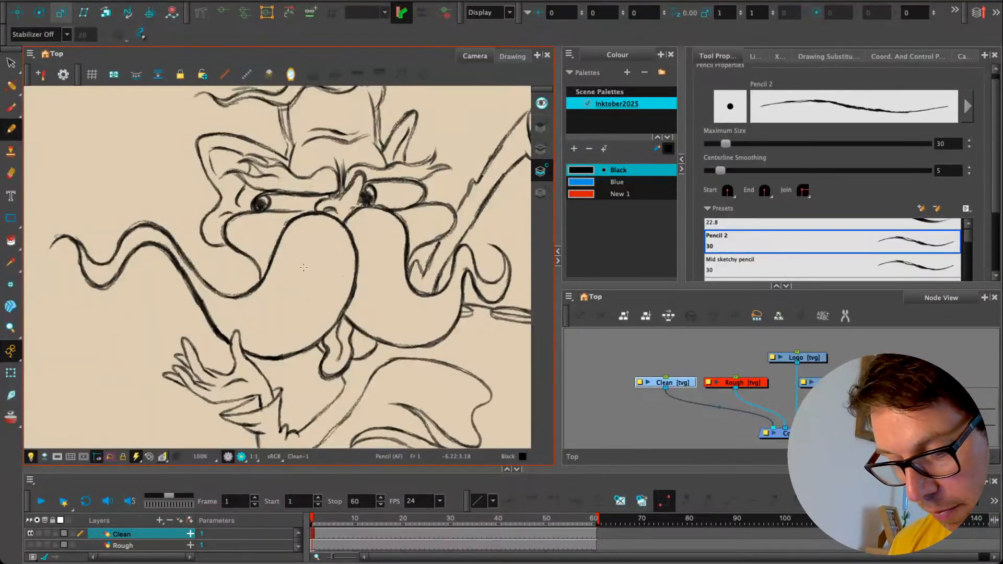
drag(312, 284, 324, 285)
mouse_move(331, 269)
mouse_down()
mouse_move(317, 310)
mouse_move(343, 256)
mouse_up()
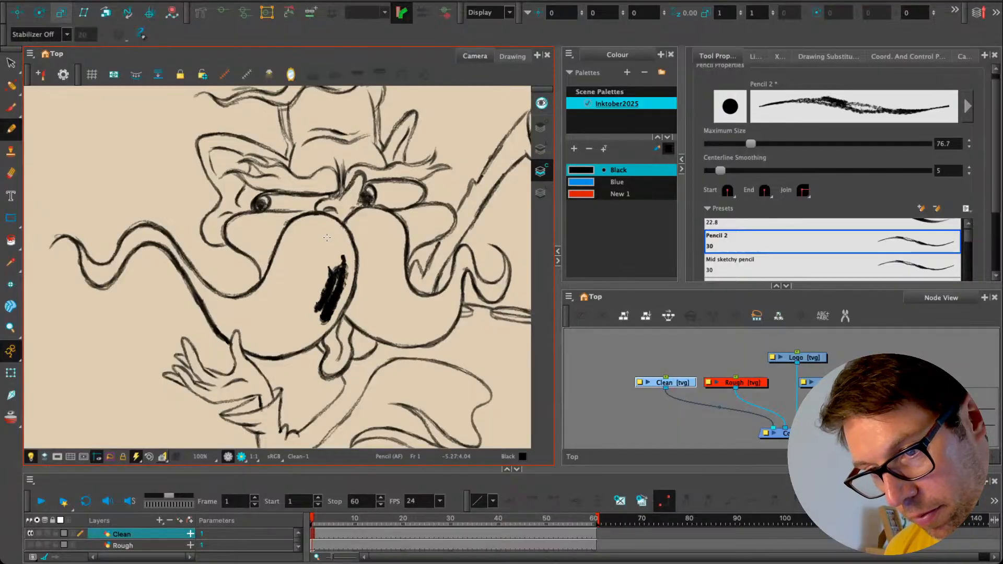
key(ctrl+z)
Step: Try filling the moustache's left half with black Sketchy pencil strokes at size 83.2, and undo them
drag(968, 236, 969, 266)
click(895, 237)
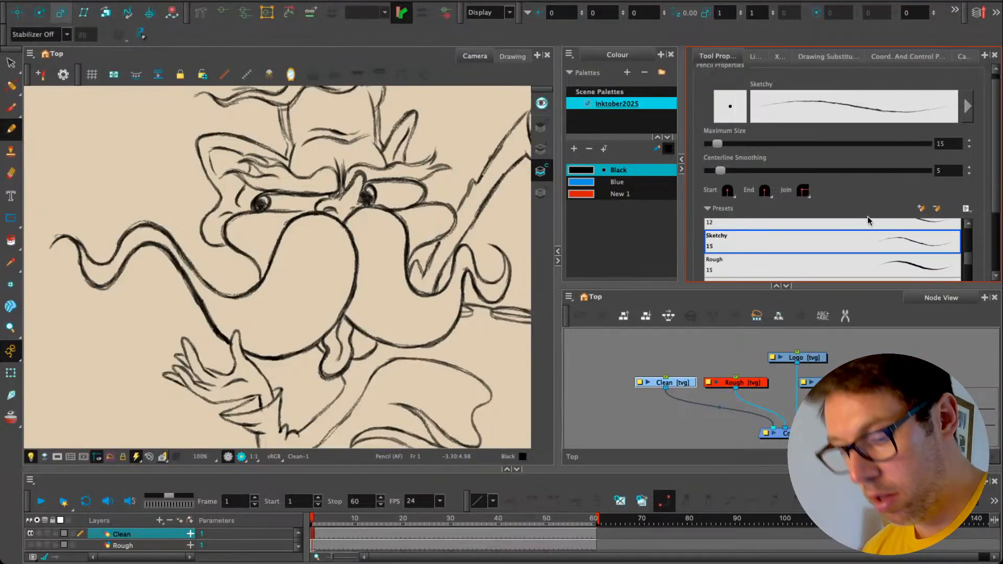
mouse_move(323, 268)
mouse_down()
mouse_move(334, 271)
mouse_move(321, 326)
mouse_up()
mouse_move(348, 248)
mouse_down()
mouse_move(324, 320)
mouse_move(335, 237)
mouse_move(340, 253)
mouse_move(347, 243)
mouse_move(343, 292)
mouse_move(318, 321)
mouse_move(321, 217)
mouse_move(312, 281)
mouse_move(301, 274)
mouse_move(286, 285)
mouse_move(311, 219)
mouse_move(331, 219)
mouse_move(335, 242)
mouse_move(326, 240)
mouse_move(347, 246)
mouse_move(316, 315)
mouse_move(316, 299)
mouse_move(294, 319)
mouse_move(282, 296)
mouse_move(286, 260)
mouse_move(311, 217)
mouse_move(286, 235)
mouse_move(272, 321)
mouse_move(295, 332)
mouse_move(284, 342)
mouse_move(295, 335)
mouse_move(267, 346)
mouse_move(283, 308)
mouse_move(272, 277)
mouse_move(246, 305)
mouse_move(258, 306)
mouse_move(258, 344)
mouse_move(218, 304)
mouse_move(242, 325)
mouse_move(245, 344)
mouse_move(268, 351)
mouse_move(234, 320)
mouse_move(226, 334)
mouse_move(220, 309)
mouse_move(149, 234)
mouse_move(118, 253)
mouse_move(128, 235)
mouse_move(103, 278)
mouse_move(66, 251)
mouse_up()
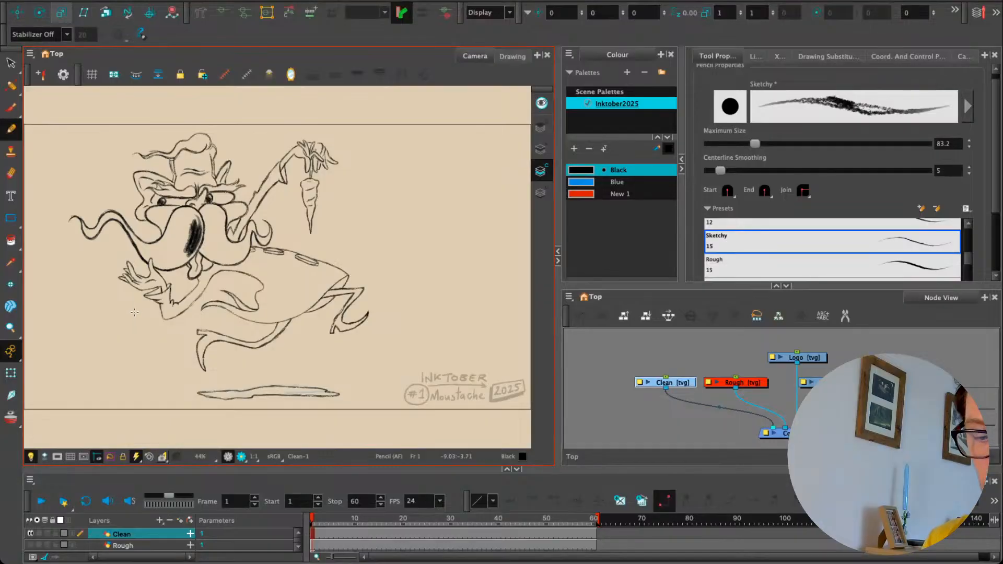
key(ctrl+z)
key(ctrl+z)
key(ctrl+z)
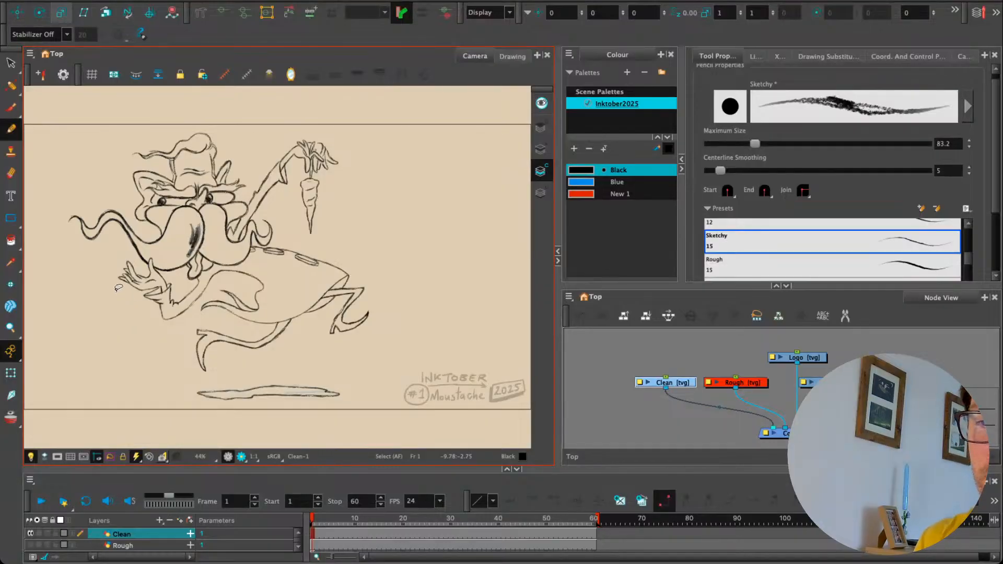
key(ctrl+z)
key(ctrl+z)
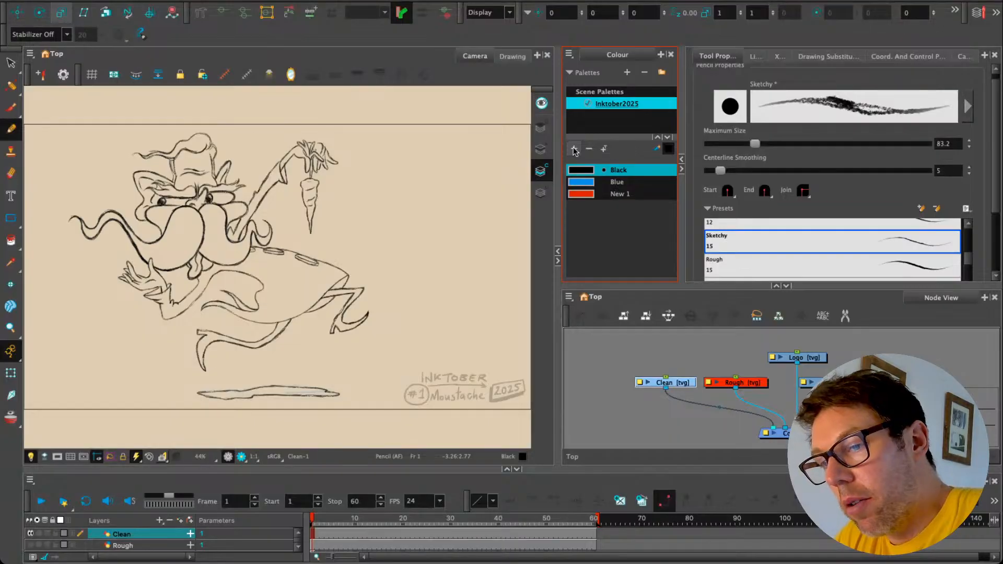
Step: Switch the pencil to the Pencil 2 preset at size 30 and add a dark brown-grey swatch named Sepia
drag(969, 259, 956, 204)
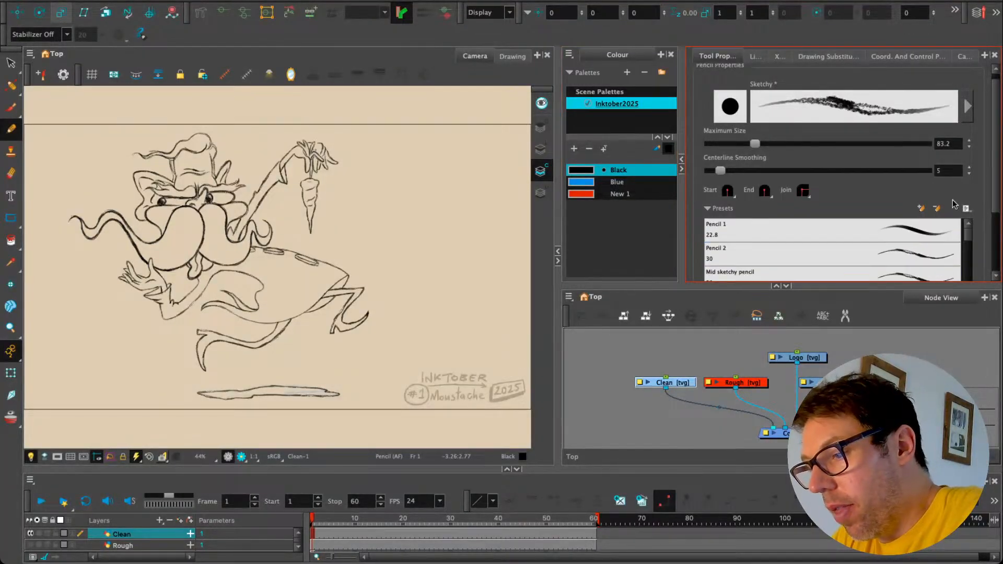
click(731, 235)
click(757, 247)
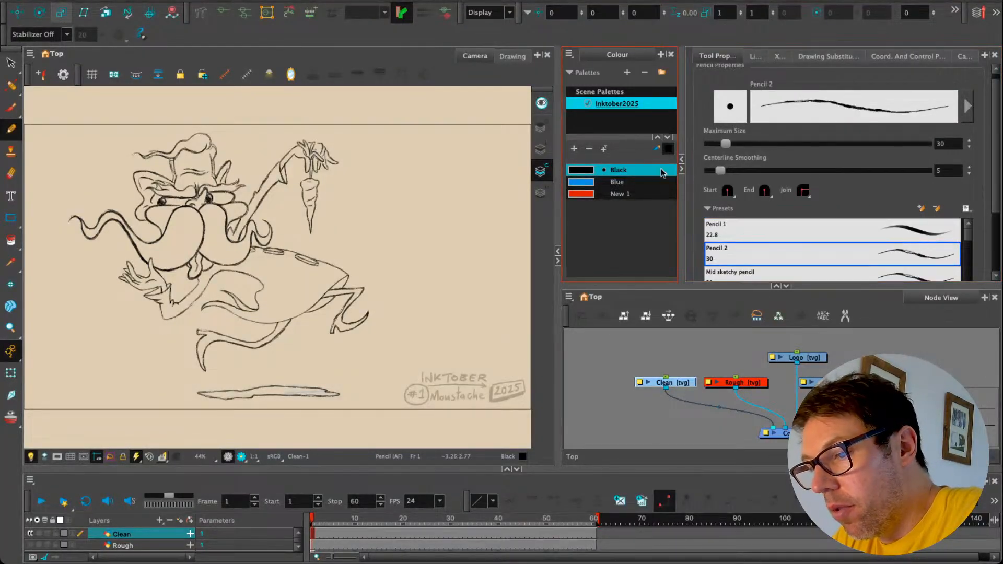
click(573, 148)
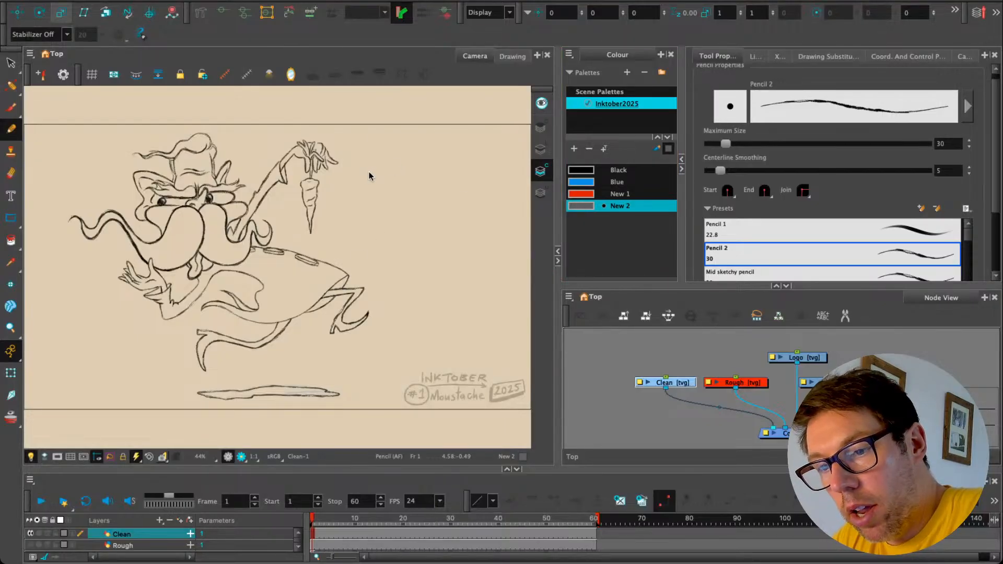
drag(437, 267, 405, 280)
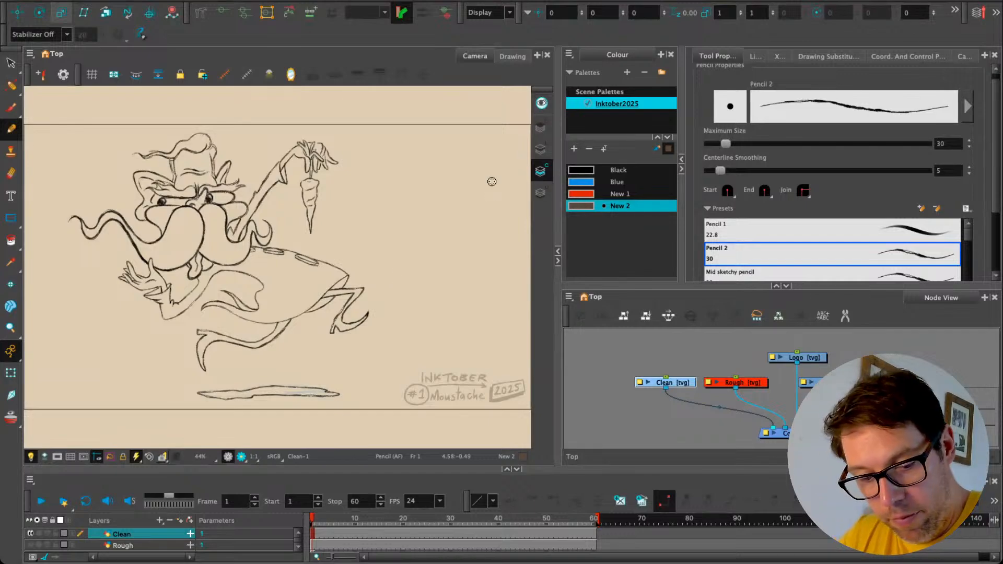
text(Sepia)
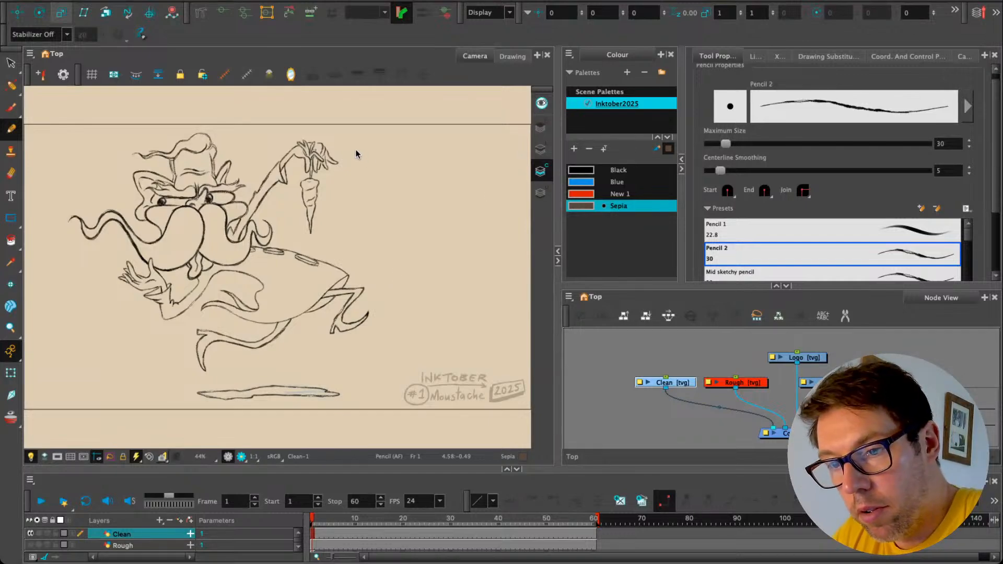
Step: Try a Sepia Pencil 2 stroke along the inner edge of the moustache's left half
scroll(180, 260, up, 7)
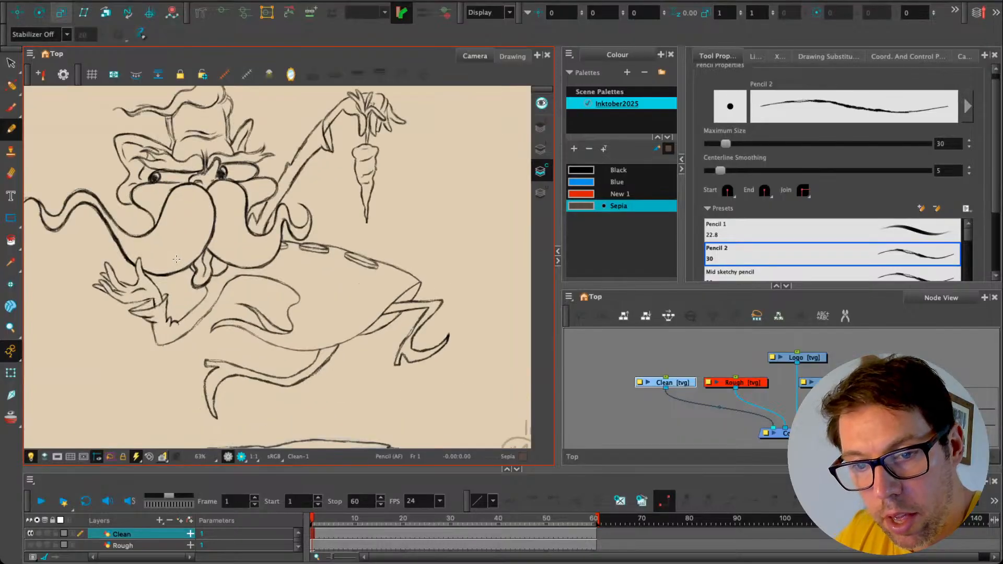
drag(180, 260, 266, 282)
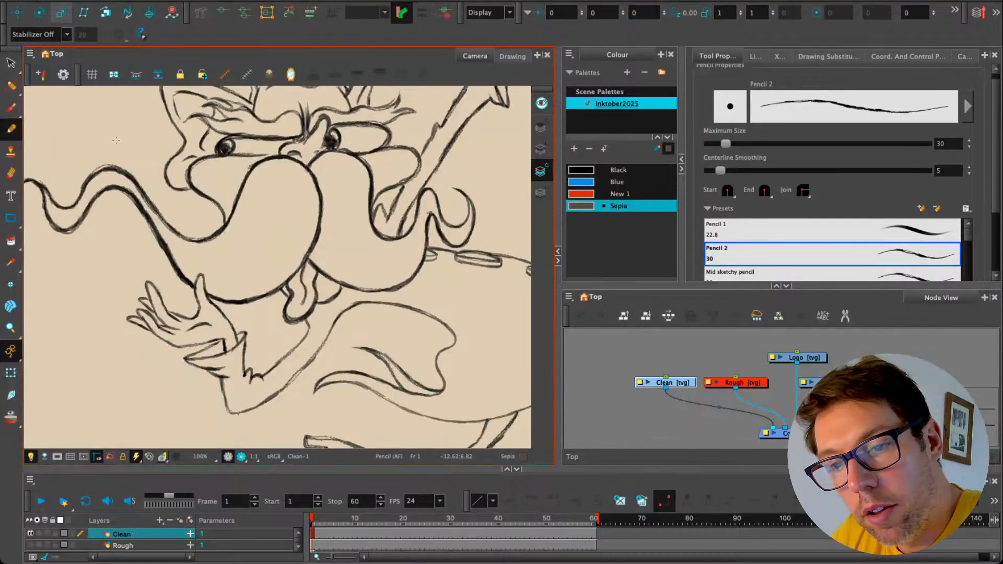
drag(312, 198, 301, 258)
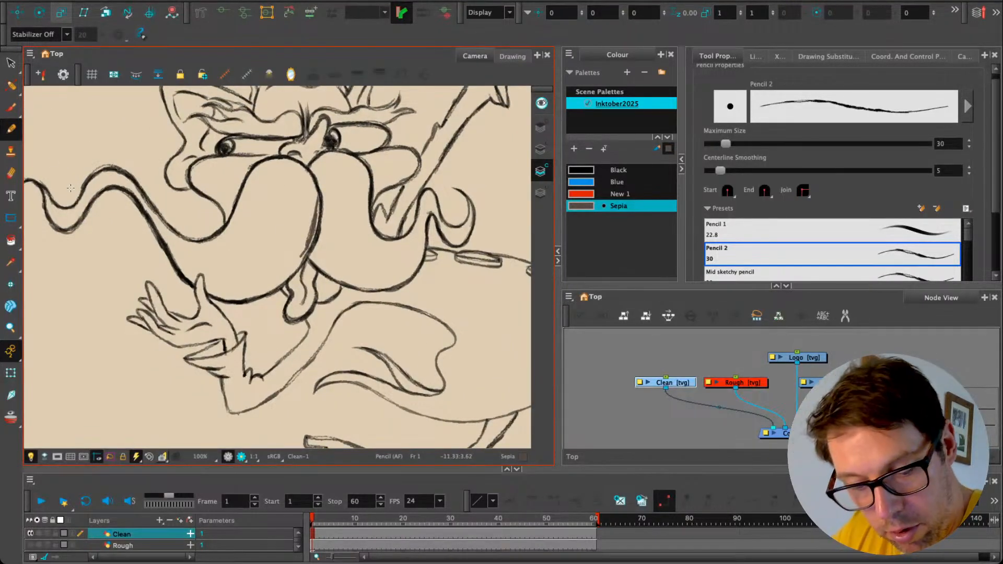
Step: Switch to the Brush tool, try a Sepia Solid Brush 4 stroke in the moustache's left half and undo it, and set the size to 70.1
key(alt+b)
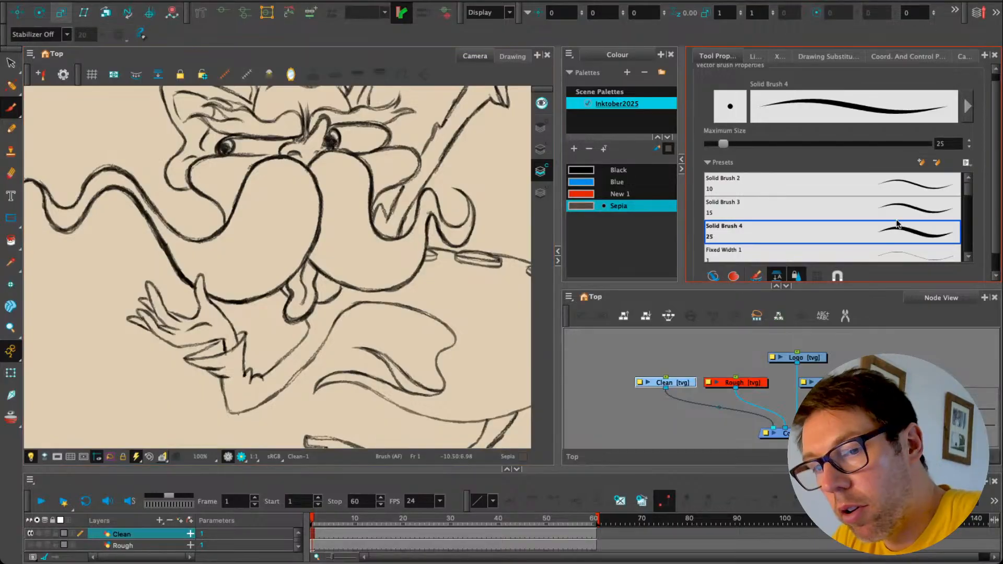
mouse_move(309, 212)
mouse_down()
mouse_move(286, 265)
mouse_move(282, 236)
mouse_move(290, 238)
mouse_up()
key(ctrl+z)
key(o)
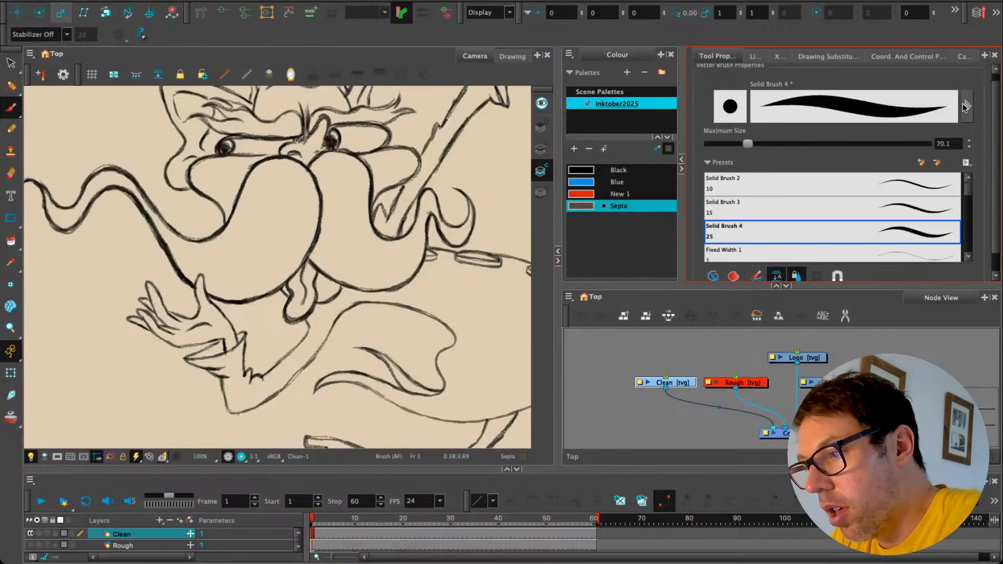
Step: Try a Sepia test stroke with the Hair Texture brush preset along the bottom of the moustache's left half, and undo it
scroll(961, 234, down, 10)
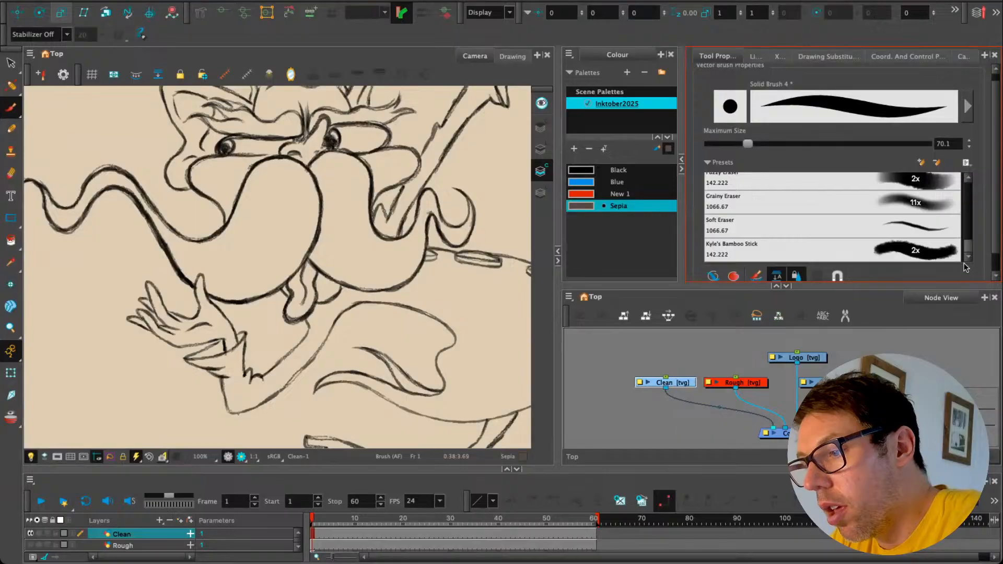
click(870, 183)
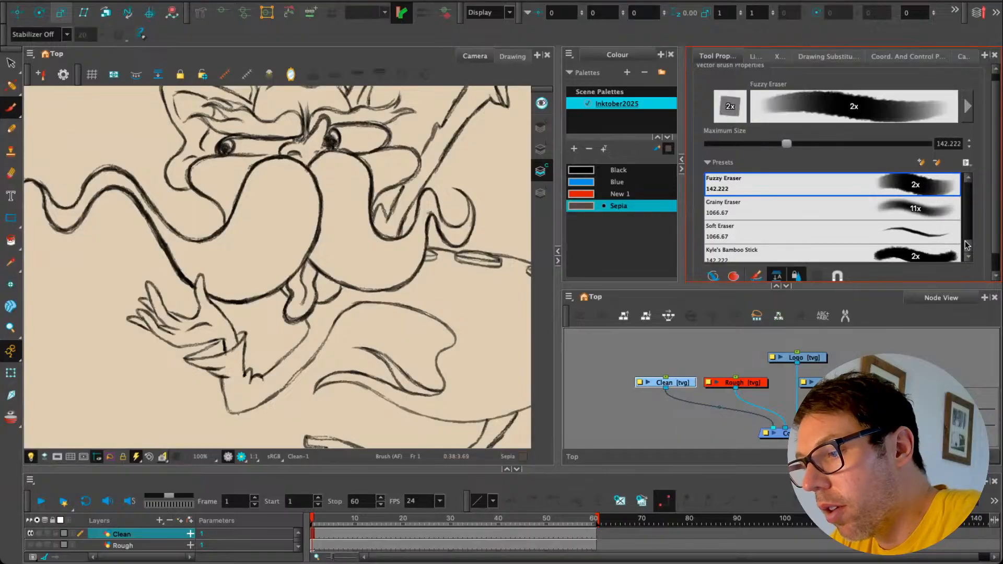
drag(968, 247, 970, 236)
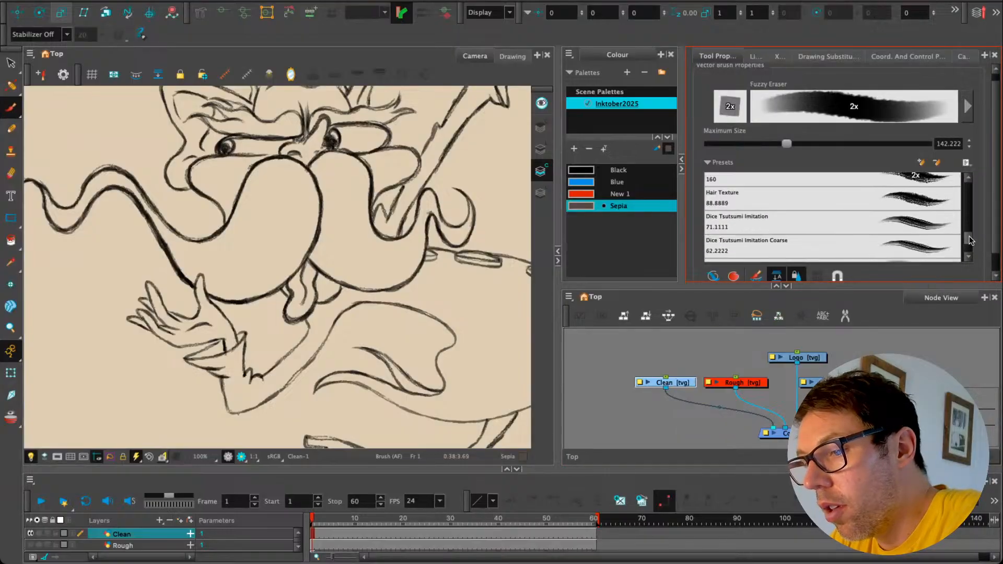
click(927, 204)
drag(276, 261, 203, 282)
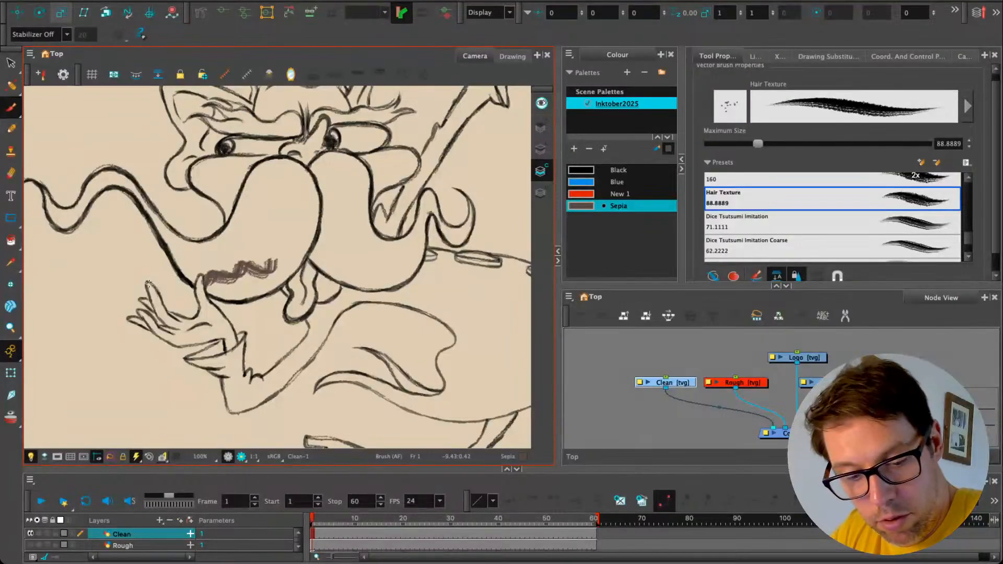
key(ctrl+z)
Step: Choose the Thin Render Solid brush preset, test it along the bottom of the moustache's left half, and undo the stroke
drag(966, 223, 970, 231)
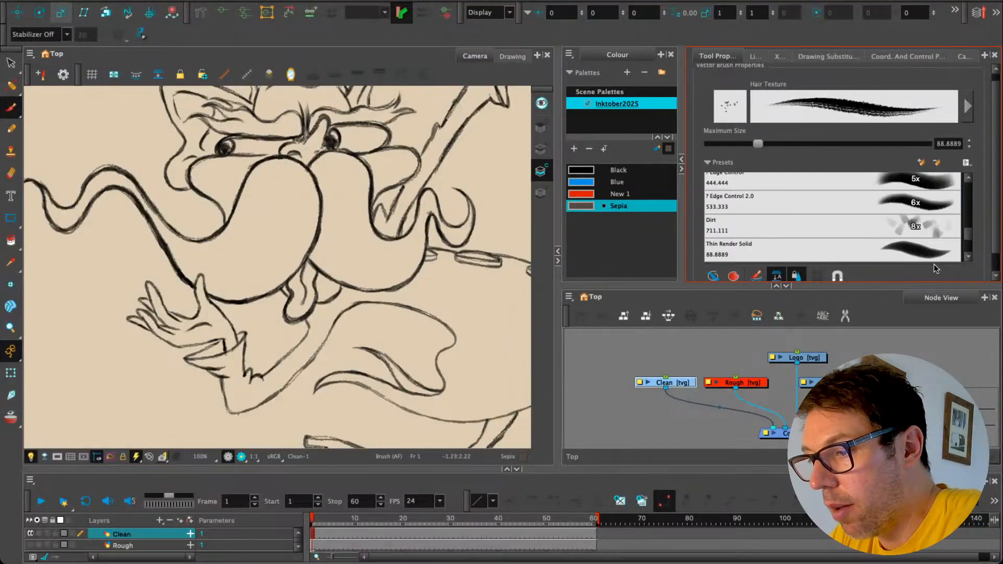
click(882, 253)
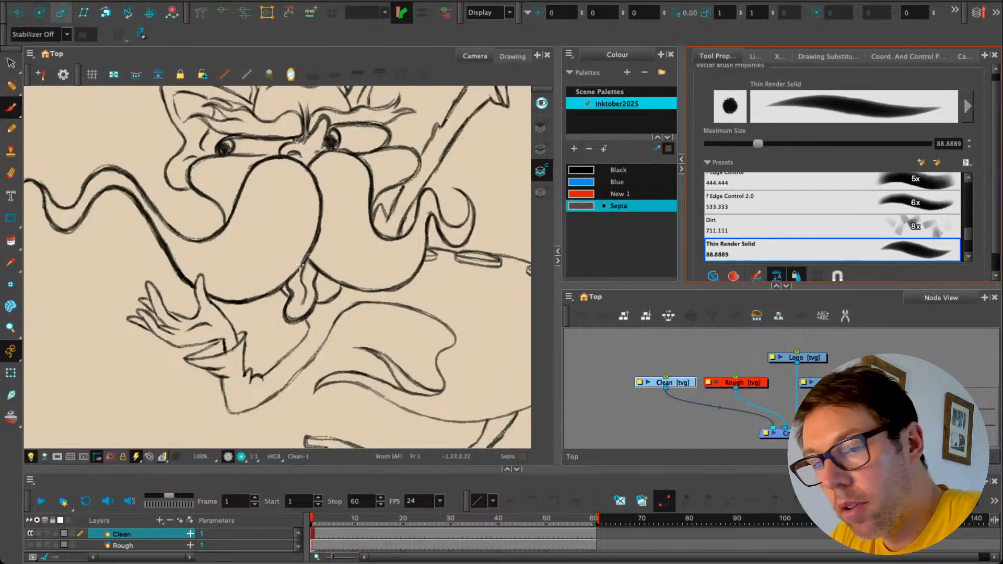
drag(277, 267, 212, 290)
key(ctrl+z)
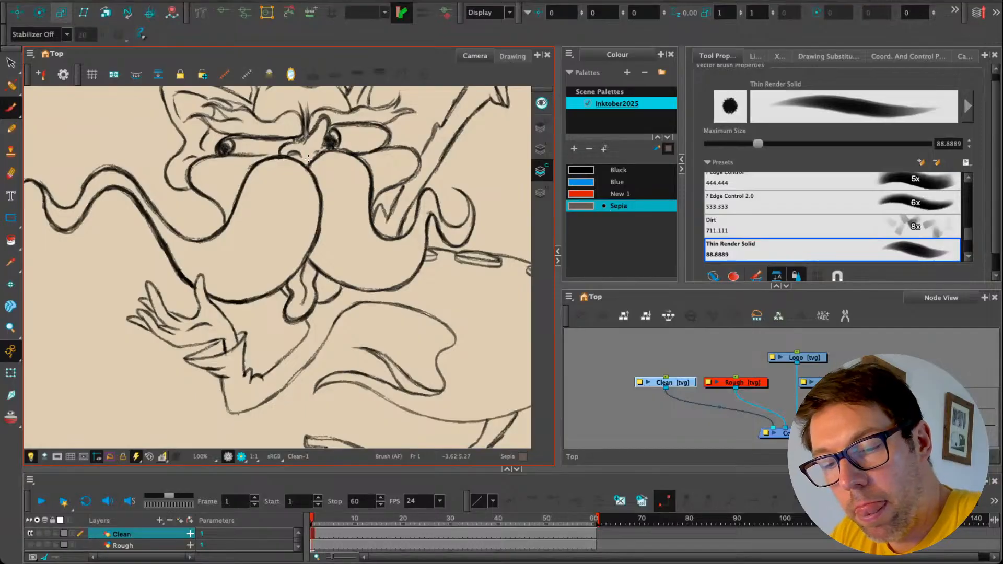
Step: Shade the undersides of both moustache halves with soft Sepia Thin Render Solid strokes, replacing the first pass with a lighter one
mouse_move(313, 258)
mouse_down()
mouse_move(364, 285)
mouse_move(348, 278)
mouse_move(417, 265)
mouse_up()
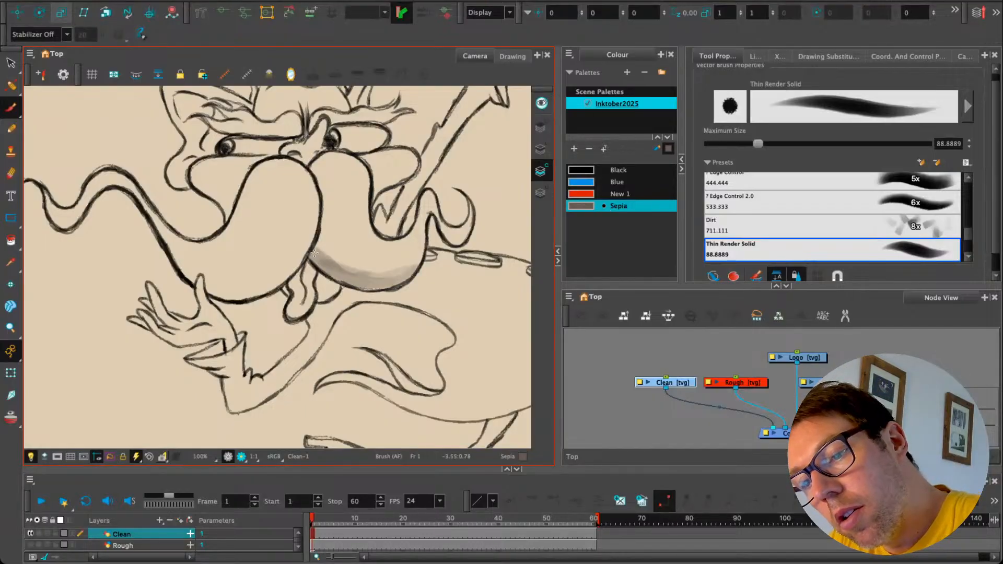
key(alt+s)
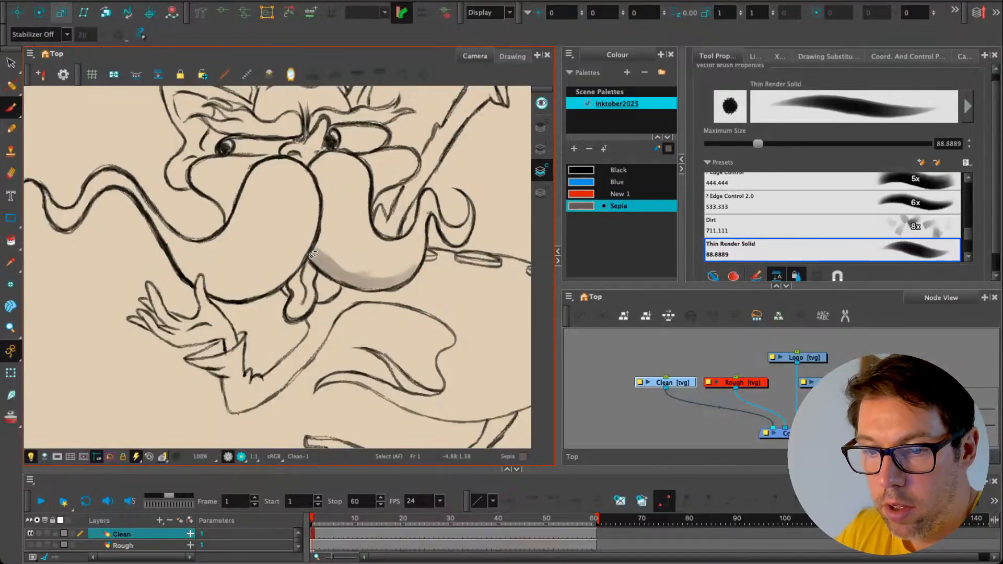
key(super+z)
mouse_move(310, 255)
mouse_down()
mouse_move(340, 277)
mouse_move(375, 284)
mouse_move(413, 268)
mouse_up()
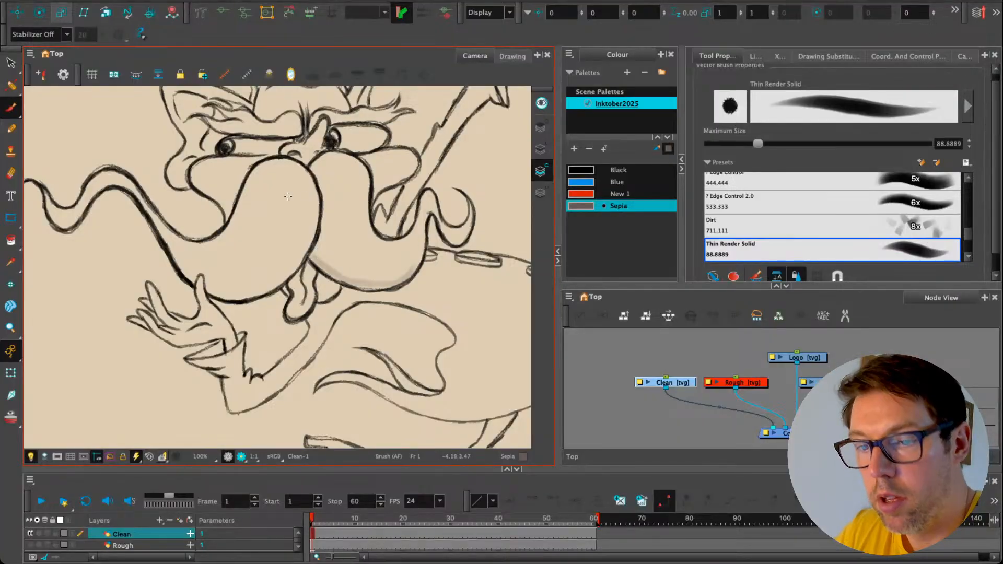
mouse_move(311, 206)
mouse_down()
mouse_move(297, 262)
mouse_move(247, 298)
mouse_move(206, 294)
mouse_move(195, 278)
mouse_up()
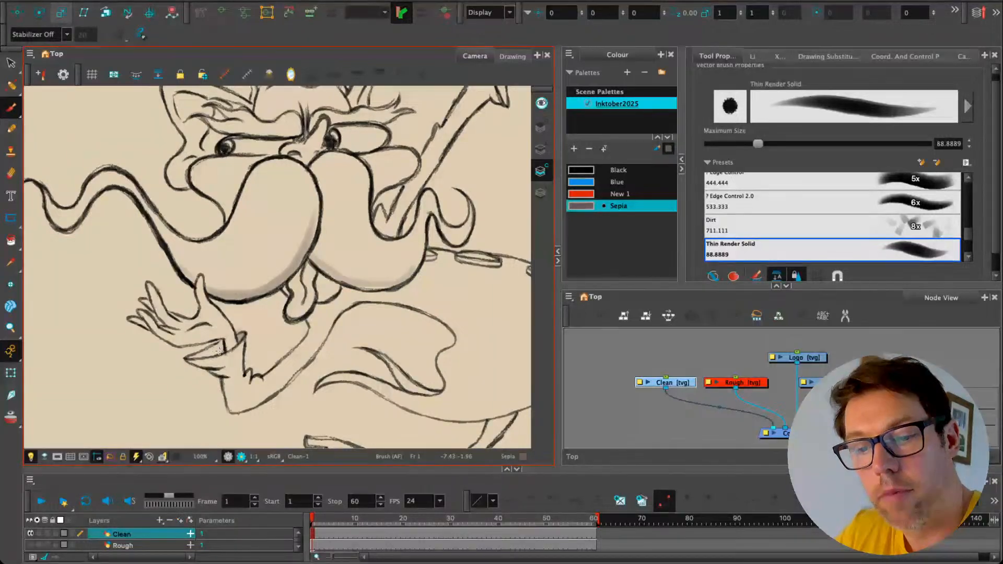
Step: Shade the raised hand, the inside of its sleeve cuff and the lip beside the tongue with soft Sepia strokes
mouse_move(225, 344)
mouse_down()
mouse_move(181, 361)
mouse_move(228, 348)
mouse_move(226, 335)
mouse_move(163, 338)
mouse_up()
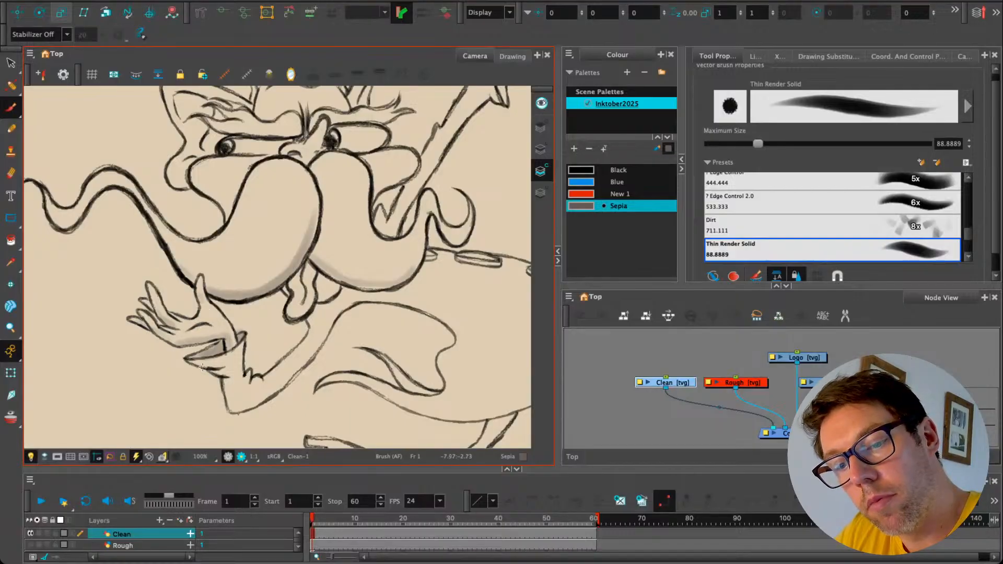
drag(203, 368, 224, 365)
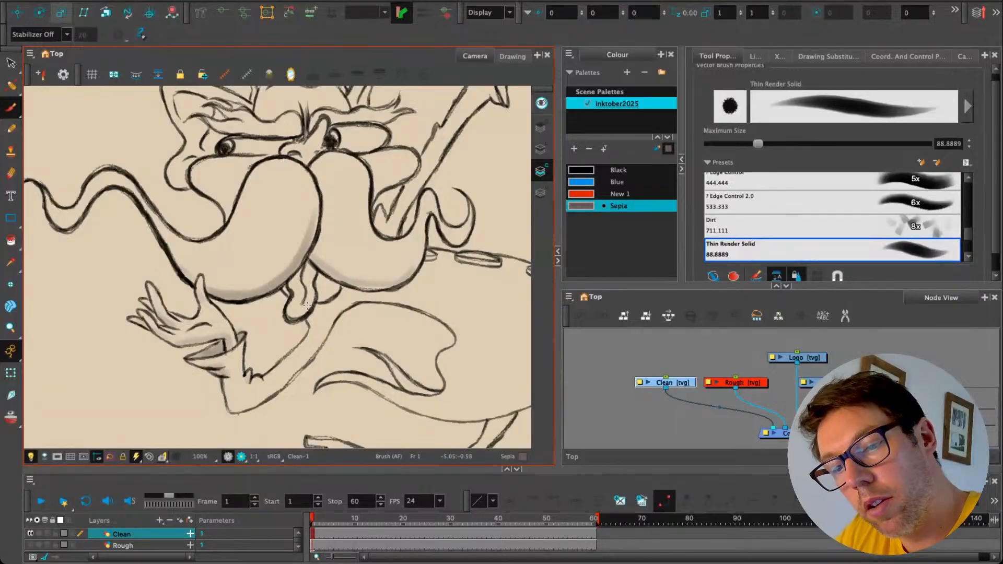
mouse_move(341, 288)
mouse_down()
mouse_move(326, 307)
mouse_move(309, 307)
mouse_up()
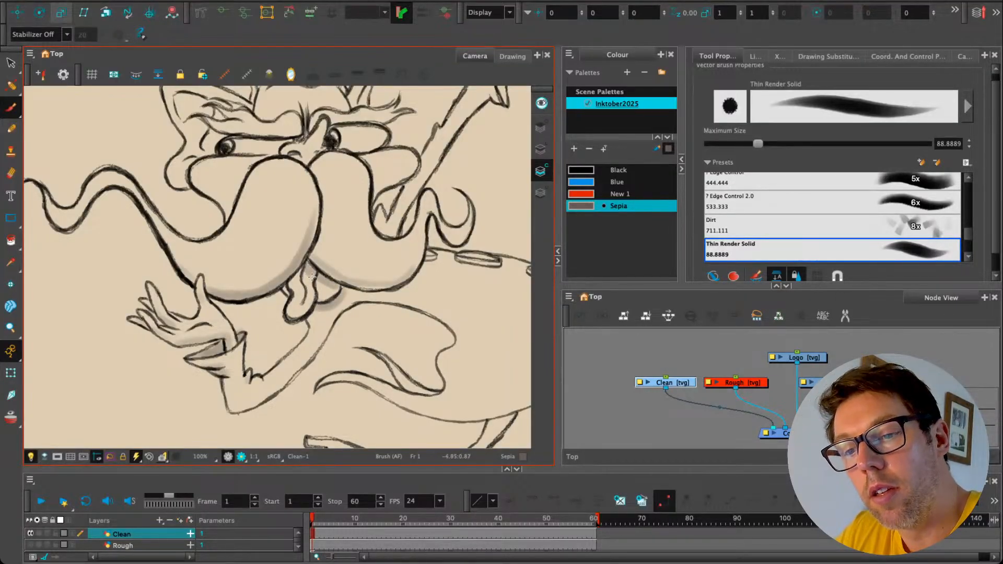
Step: Shade the lower parts of both cheeks behind the moustache with soft Sepia strokes
drag(348, 177, 338, 208)
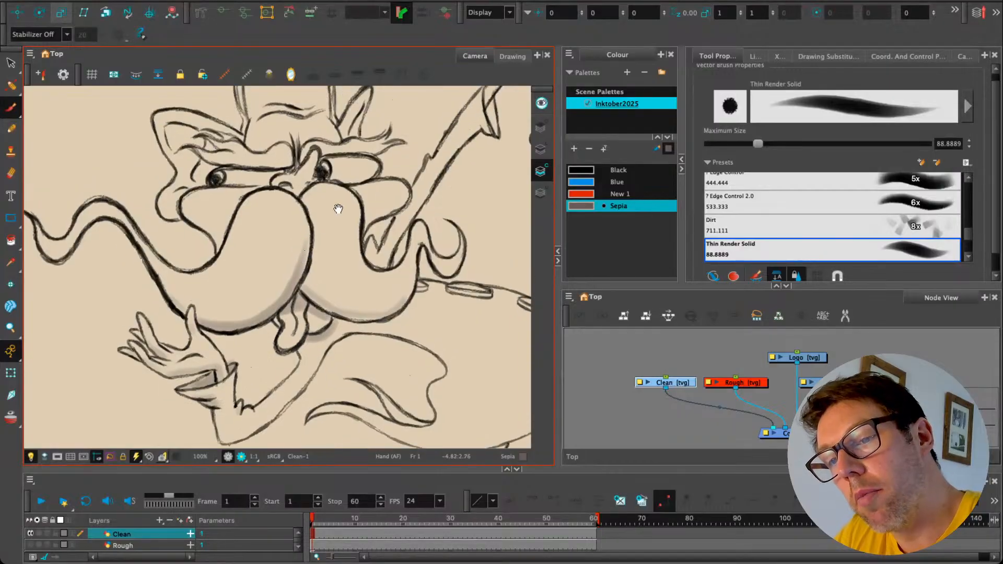
drag(406, 198, 364, 232)
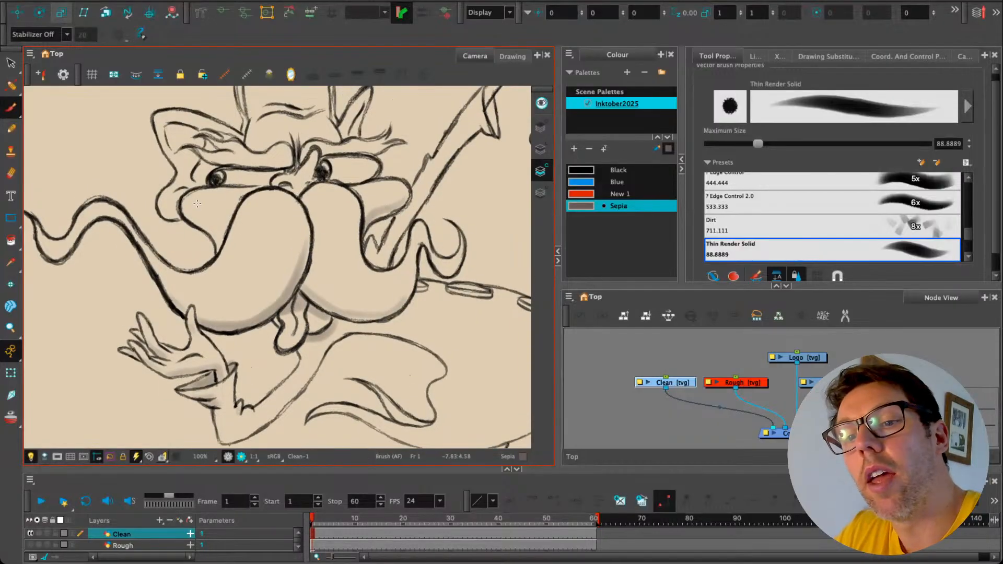
drag(184, 211, 219, 250)
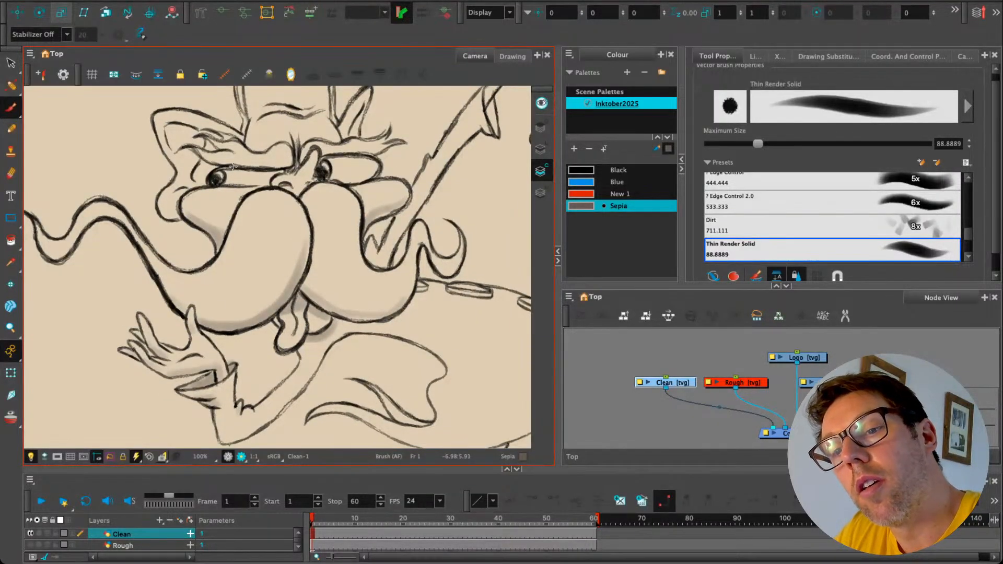
Step: Shade the nose and the underside of the left eyebrow with soft Sepia strokes
mouse_move(285, 168)
mouse_down()
mouse_move(222, 170)
mouse_move(286, 172)
mouse_up()
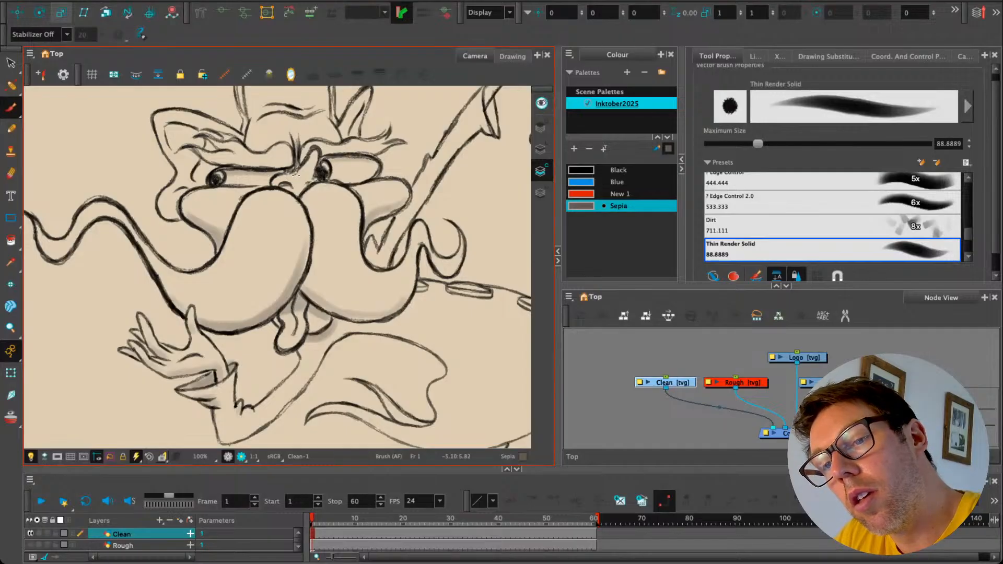
mouse_move(312, 169)
mouse_down()
mouse_move(305, 187)
mouse_move(275, 186)
mouse_up()
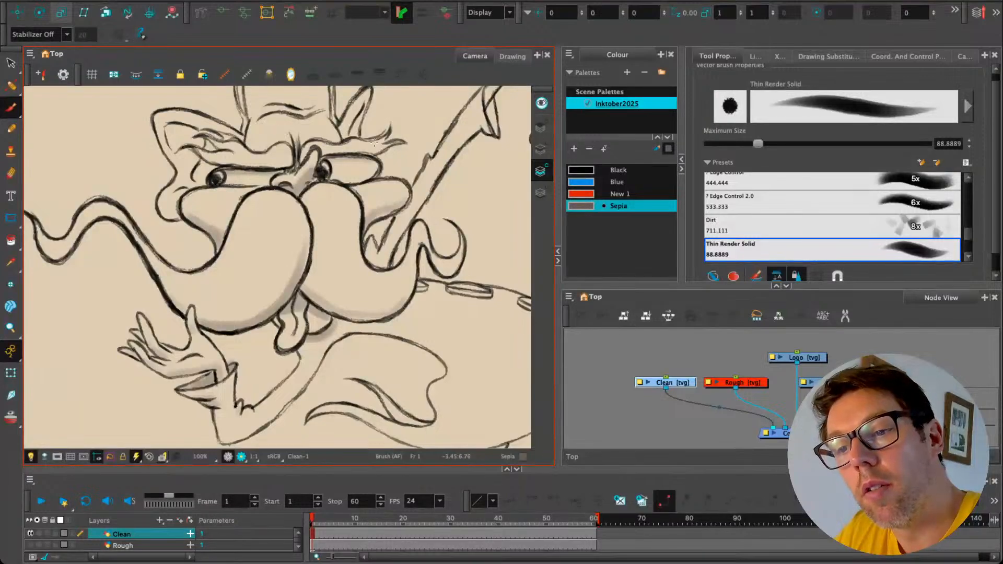
mouse_move(204, 156)
mouse_down()
mouse_move(291, 160)
mouse_move(202, 152)
mouse_move(226, 166)
mouse_up()
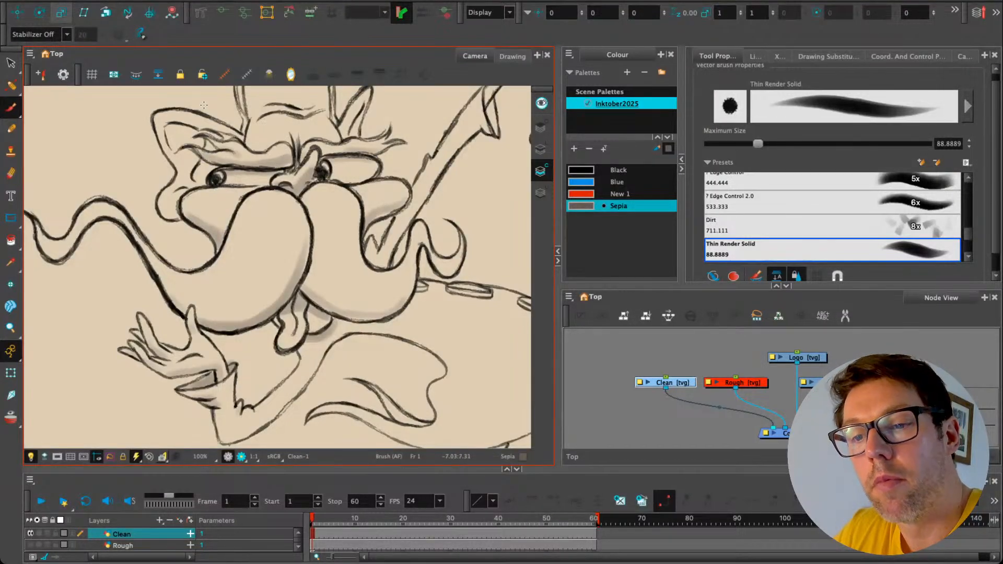
Step: Shade the forehead with soft Sepia strokes, filling the area above the eyebrows and hatching above the wrinkle
scroll(259, 141, up, 3)
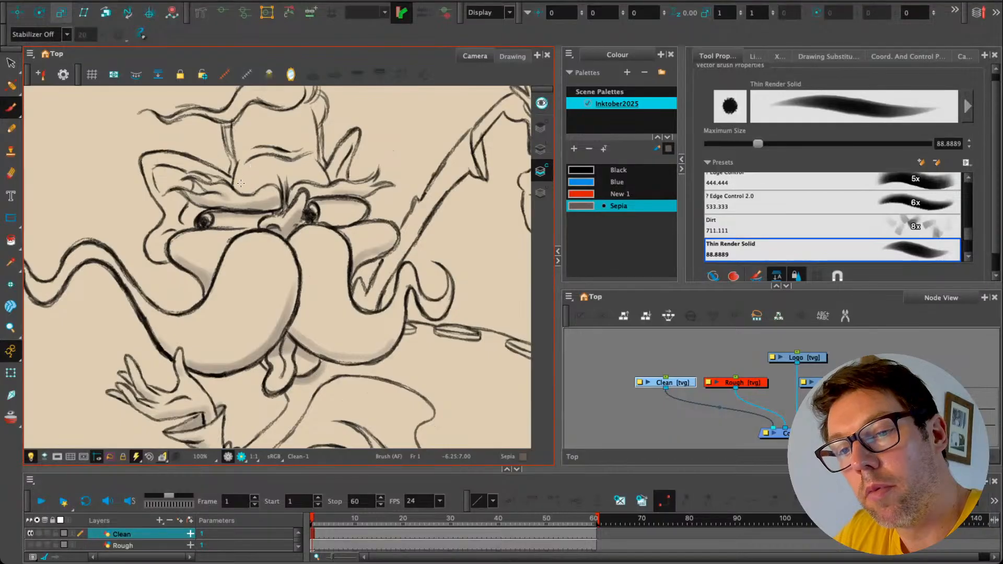
mouse_move(315, 170)
mouse_down()
mouse_move(270, 166)
mouse_move(247, 189)
mouse_move(274, 174)
mouse_move(319, 180)
mouse_up()
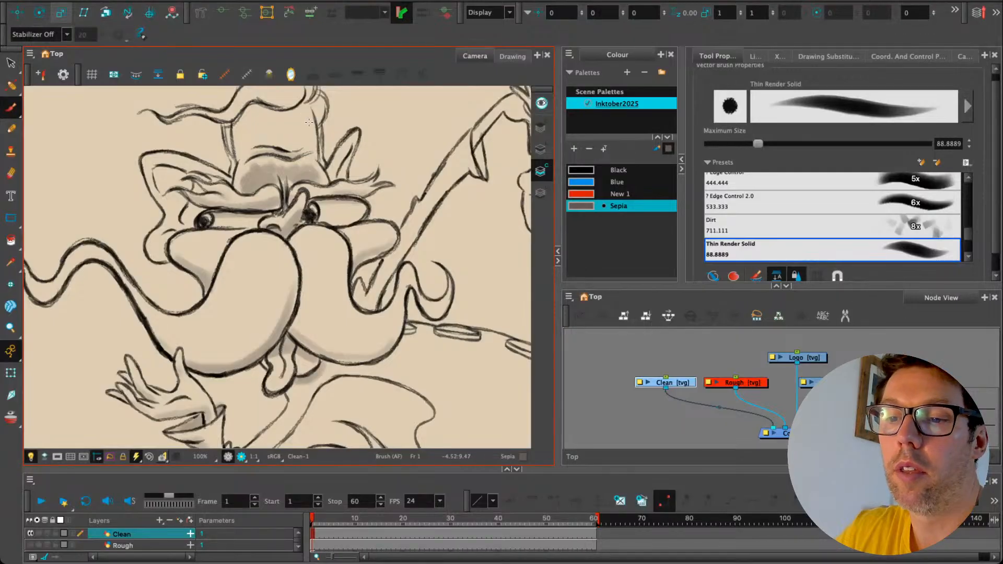
mouse_move(311, 121)
mouse_down()
mouse_move(302, 142)
mouse_move(295, 121)
mouse_move(288, 146)
mouse_move(256, 144)
mouse_up()
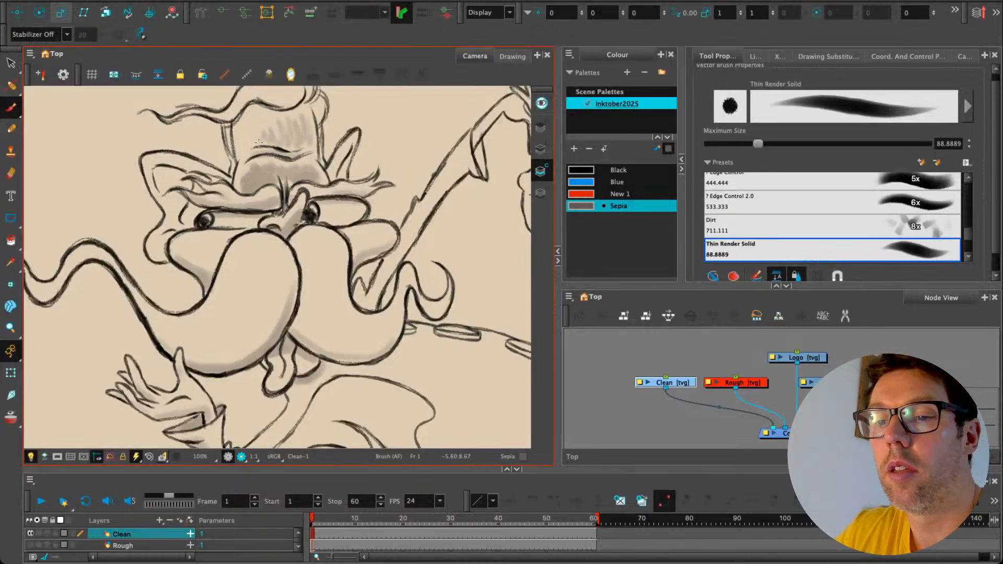
Step: Shade the insides of both ears with soft Sepia strokes
scroll(220, 187, down, 1)
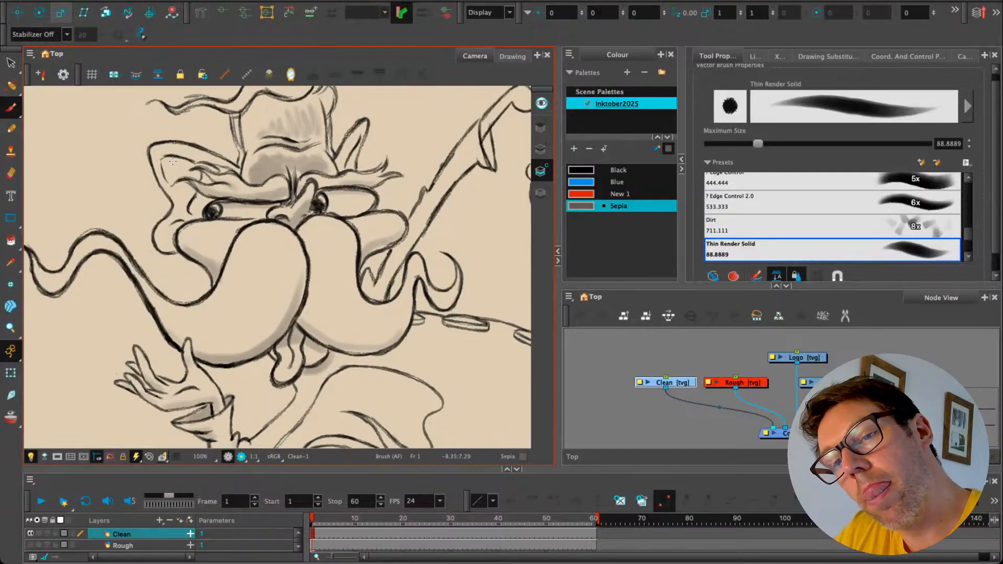
mouse_move(173, 161)
mouse_down()
mouse_move(196, 190)
mouse_move(208, 189)
mouse_up()
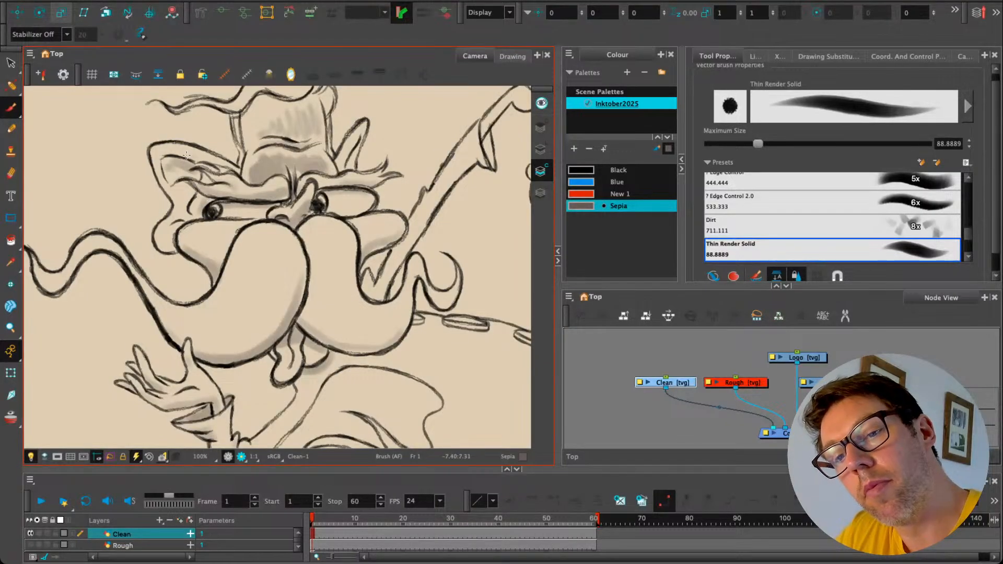
drag(187, 155, 159, 157)
drag(355, 141, 349, 157)
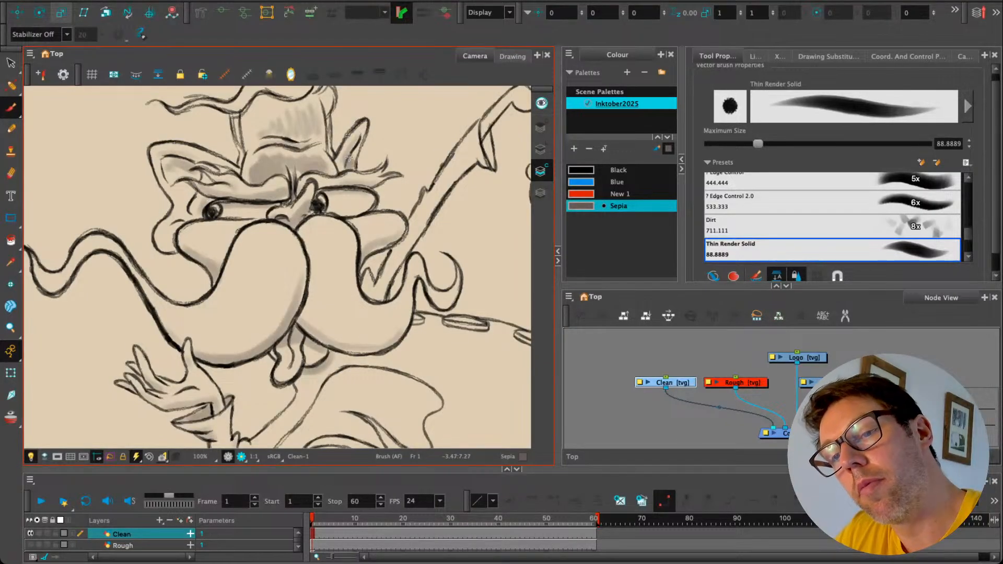
Step: Shade the top of the forehead beneath the hair and the curl of the quiff with soft Sepia strokes
scroll(203, 178, up, 3)
mouse_move(242, 177)
mouse_down()
mouse_move(278, 161)
mouse_move(316, 163)
mouse_move(294, 144)
mouse_move(294, 162)
mouse_move(331, 168)
mouse_up()
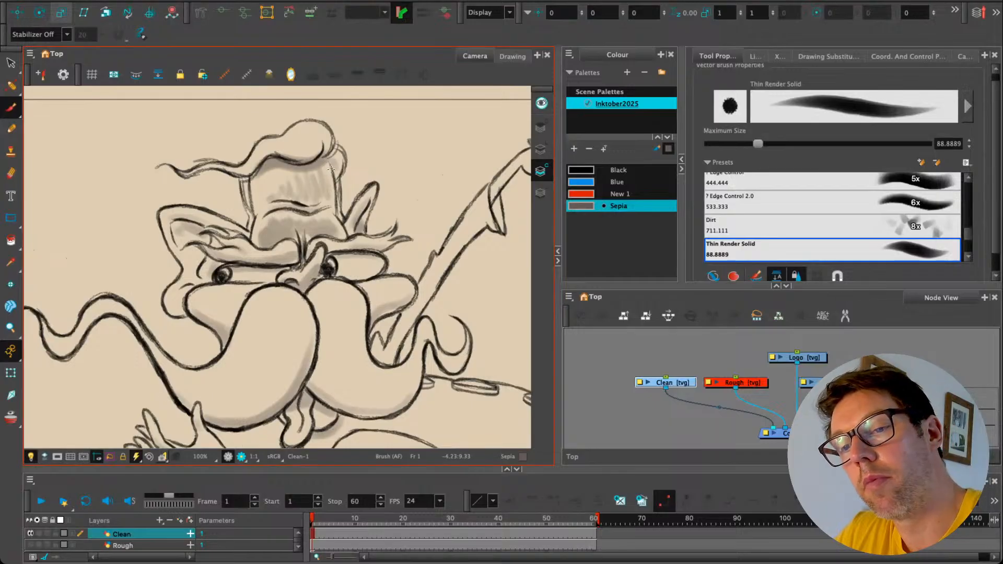
drag(320, 131, 317, 151)
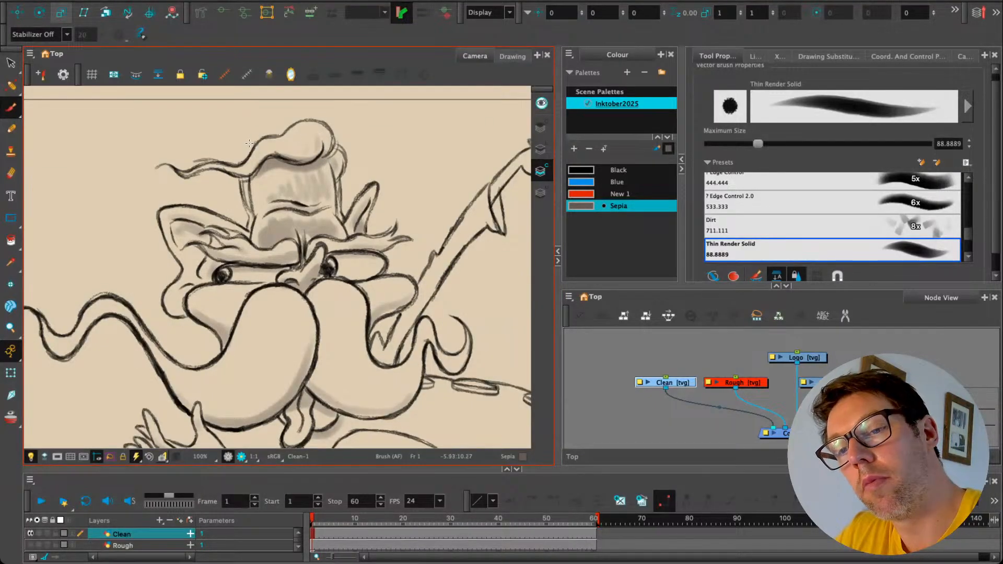
Step: Shade the inner edges of both moustache halves and the area where the raised arm meets the moustache with soft Sepia strokes
scroll(204, 260, down, 2)
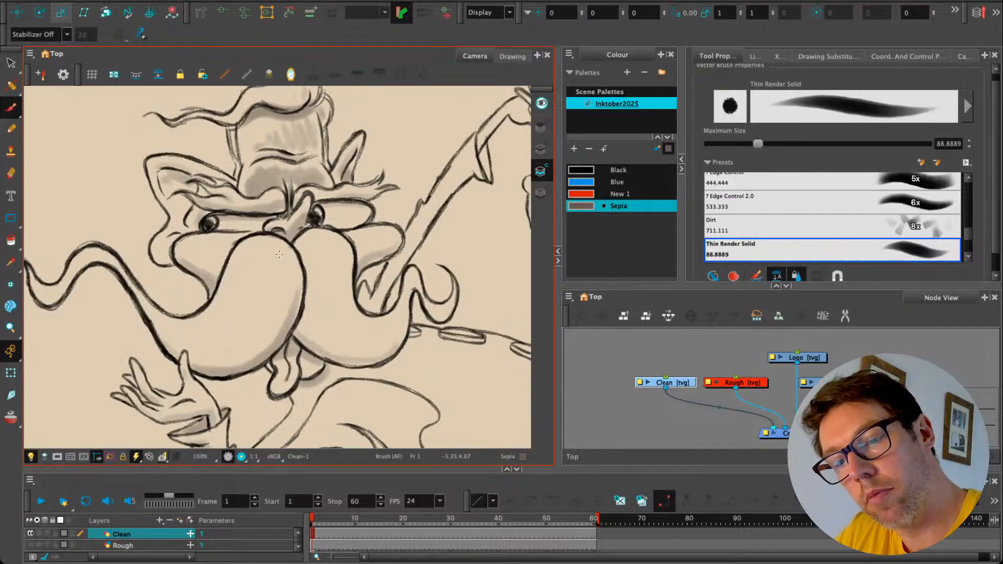
drag(296, 244, 304, 278)
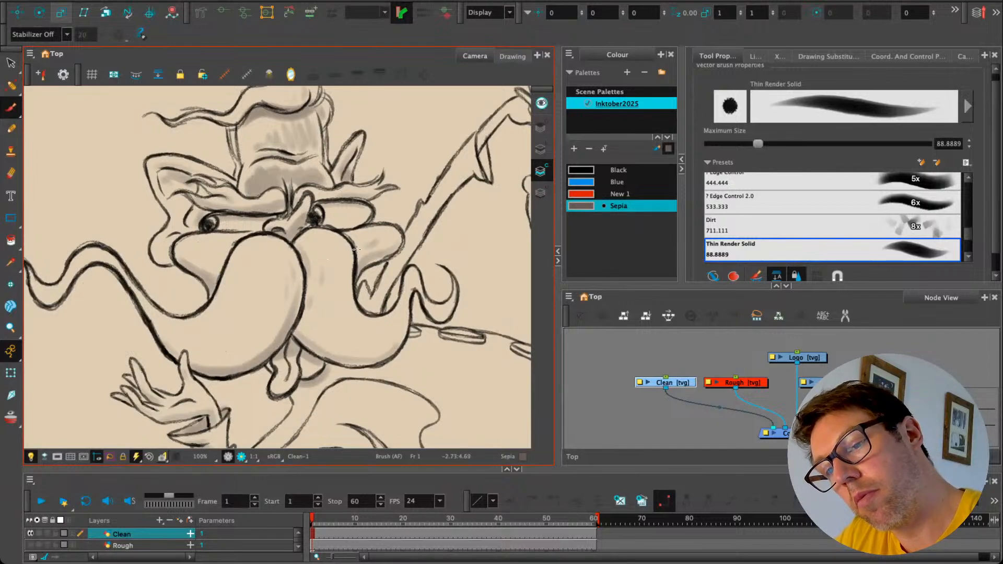
drag(360, 306, 381, 307)
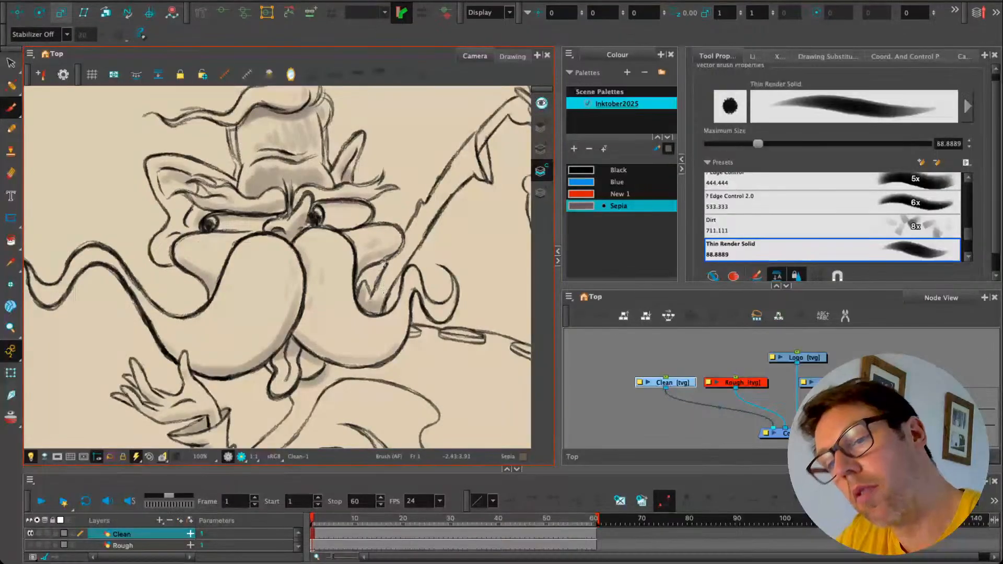
drag(385, 265, 342, 261)
drag(409, 302, 386, 314)
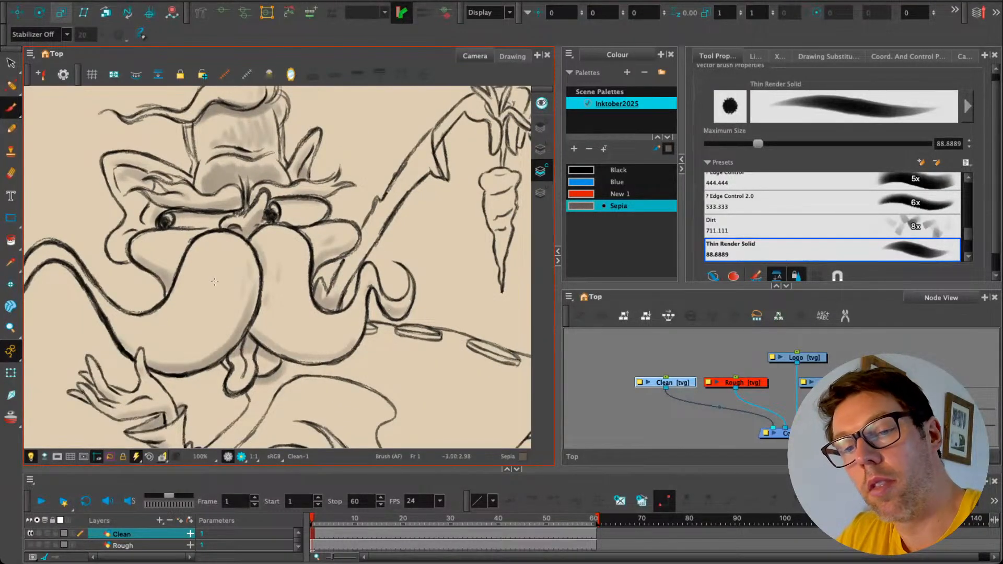
Step: Shade the lower edges of both moustache halves with soft Sepia strokes, undoing a stray stroke along the way
drag(214, 282, 304, 249)
drag(253, 322, 288, 325)
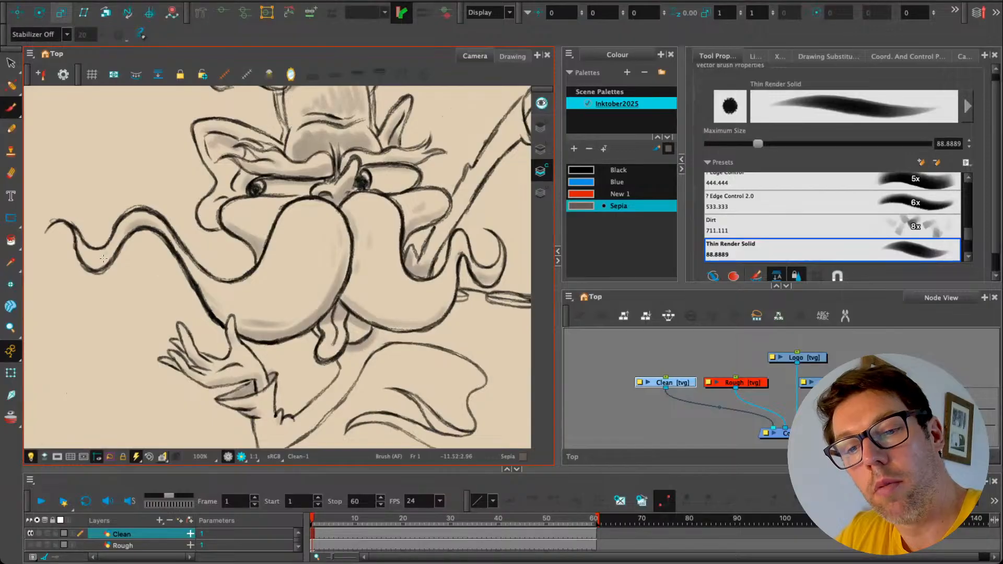
key(space)
drag(329, 257, 240, 236)
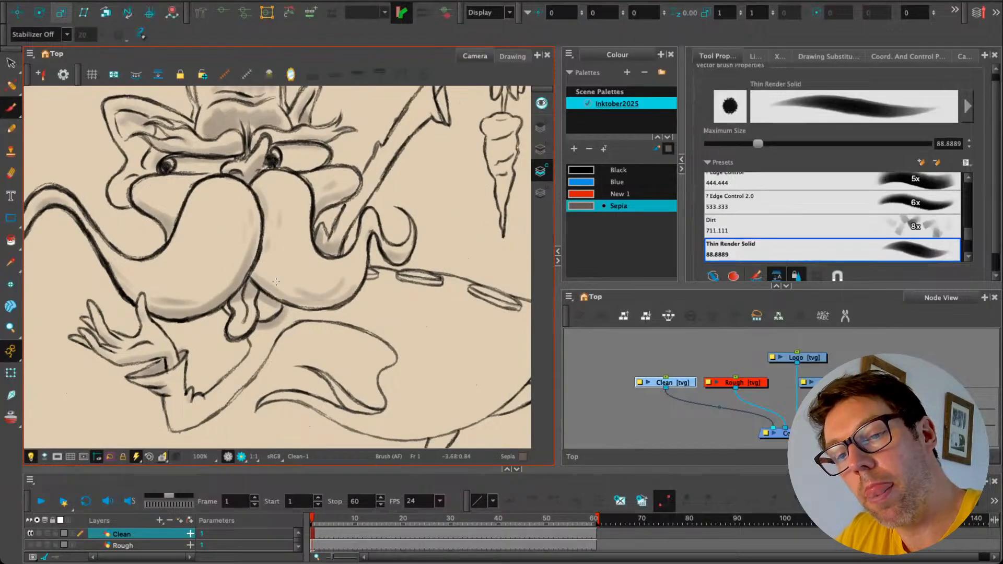
key(super+z)
drag(274, 283, 316, 296)
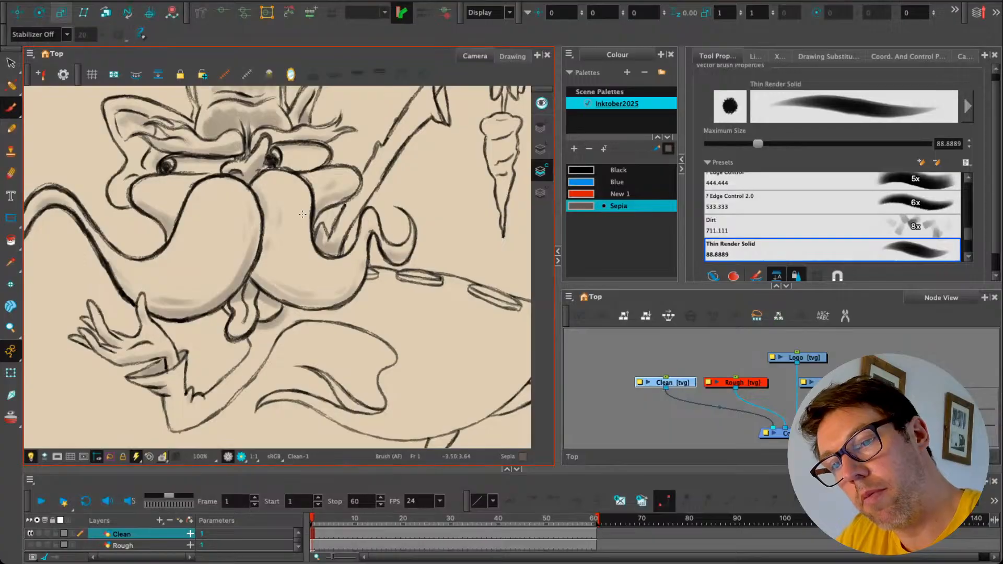
Step: Shade the underside of the raised arm from the cuff down to the moustache with soft Sepia strokes
drag(359, 193, 329, 232)
drag(408, 131, 414, 154)
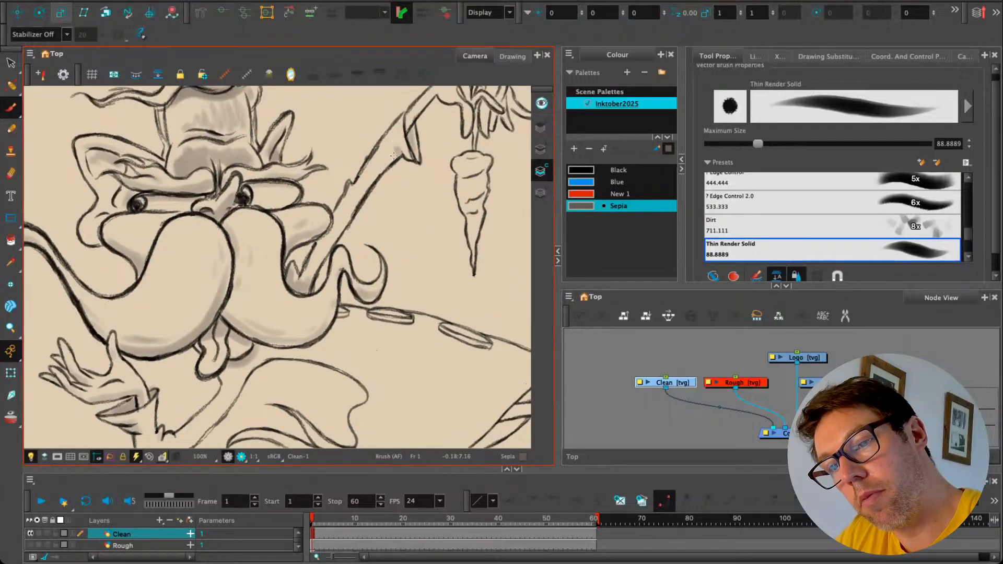
drag(370, 189, 317, 272)
drag(339, 228, 392, 158)
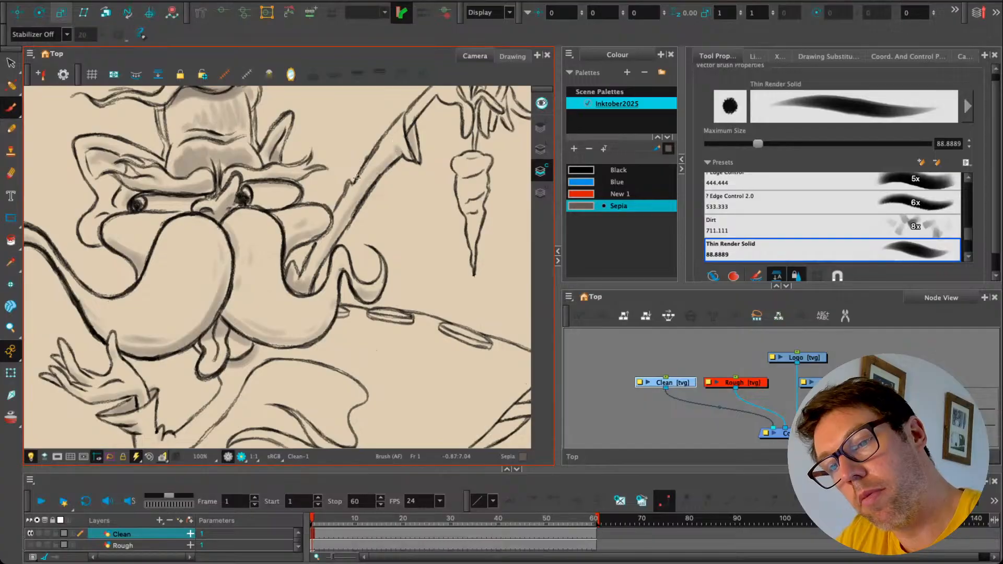
Step: Shade the carrot and its leafy top beneath the hand with soft Sepia strokes
drag(447, 239, 385, 259)
mouse_move(428, 179)
mouse_down()
mouse_move(411, 192)
mouse_move(423, 203)
mouse_move(402, 219)
mouse_move(418, 240)
mouse_move(411, 262)
mouse_up()
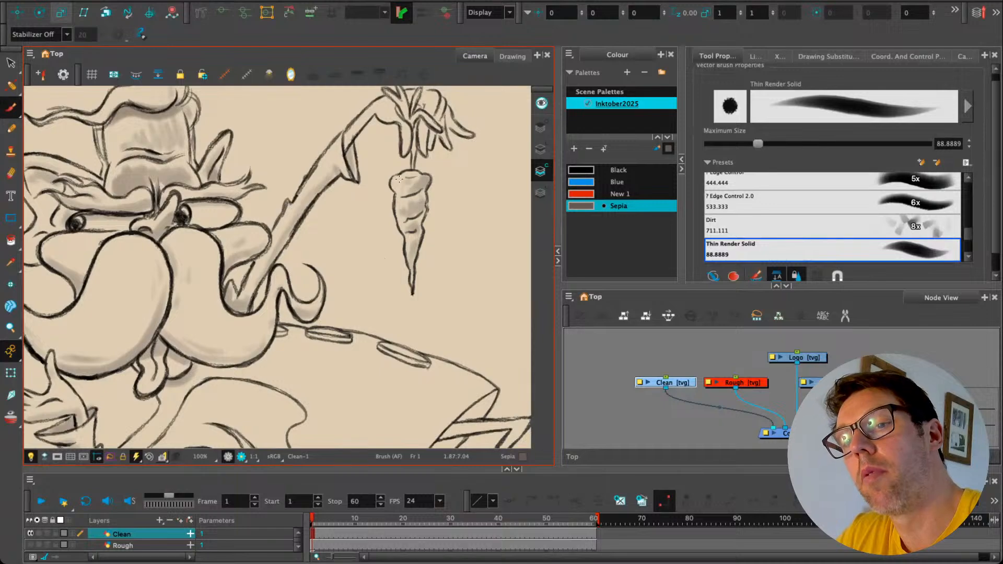
drag(413, 157, 418, 115)
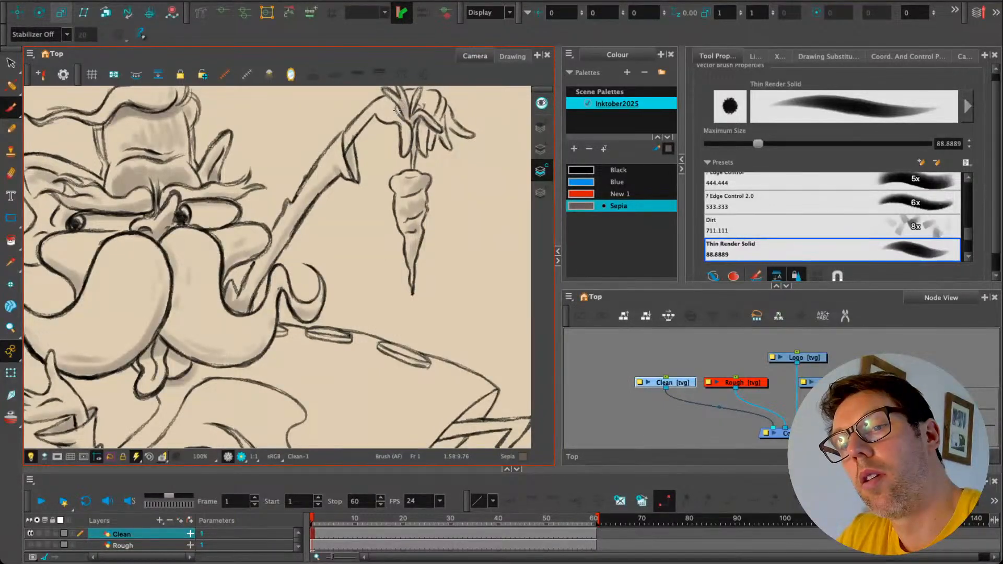
mouse_move(425, 103)
mouse_down()
mouse_move(420, 135)
mouse_move(450, 126)
mouse_up()
drag(401, 97, 412, 133)
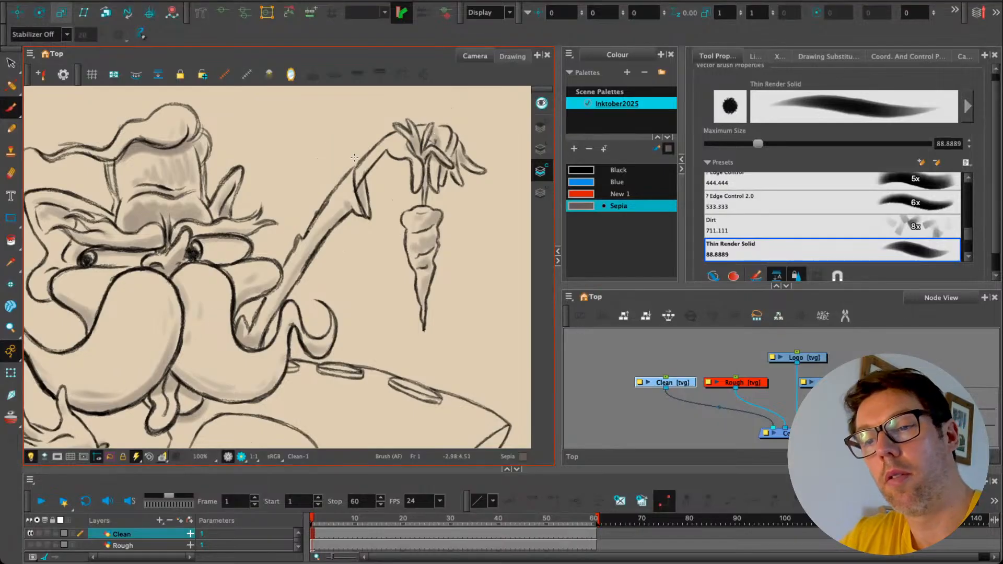
Step: Show the camera view alongside the drawing and build up Sepia shading across the lower part of both moustache halves
mouse_move(415, 185)
mouse_down()
mouse_move(396, 153)
mouse_move(261, 261)
mouse_move(206, 272)
mouse_move(185, 262)
mouse_move(182, 250)
mouse_move(237, 237)
mouse_move(219, 227)
mouse_up()
click(965, 56)
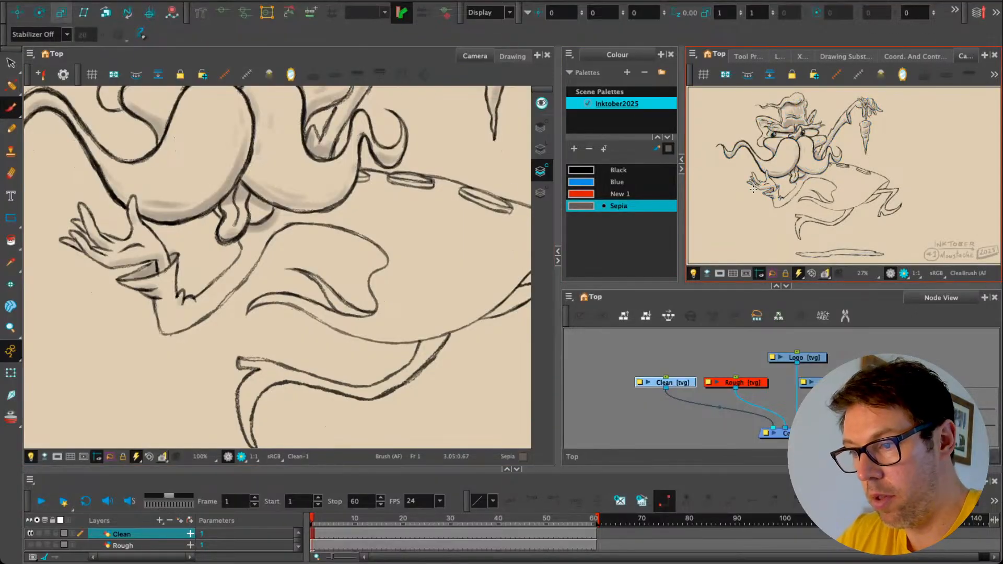
scroll(192, 311, up, 3)
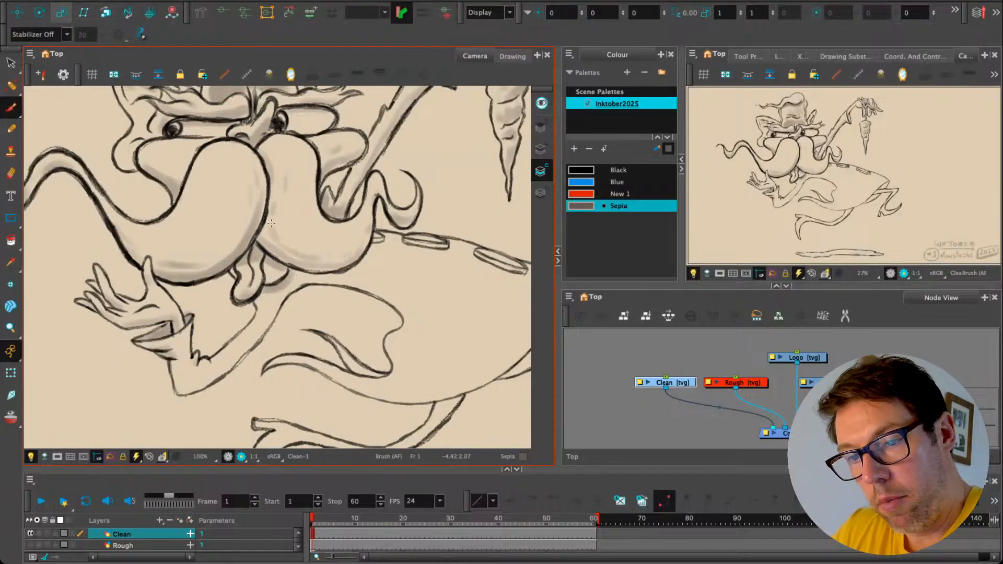
mouse_move(290, 248)
mouse_down()
mouse_move(273, 205)
mouse_move(282, 192)
mouse_move(292, 240)
mouse_move(321, 251)
mouse_move(299, 226)
mouse_move(350, 256)
mouse_up()
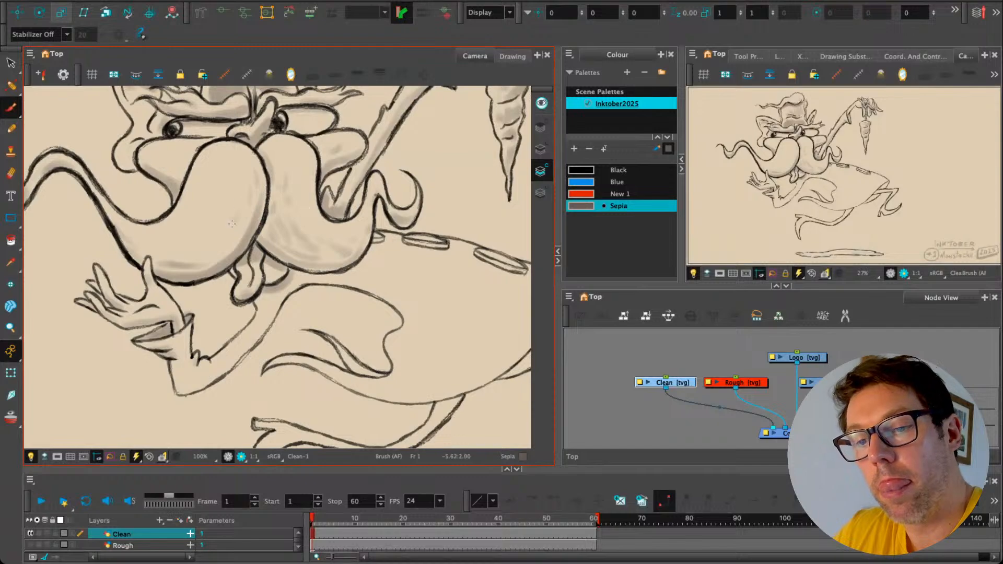
mouse_move(231, 223)
mouse_down()
mouse_move(190, 265)
mouse_move(207, 244)
mouse_move(161, 249)
mouse_up()
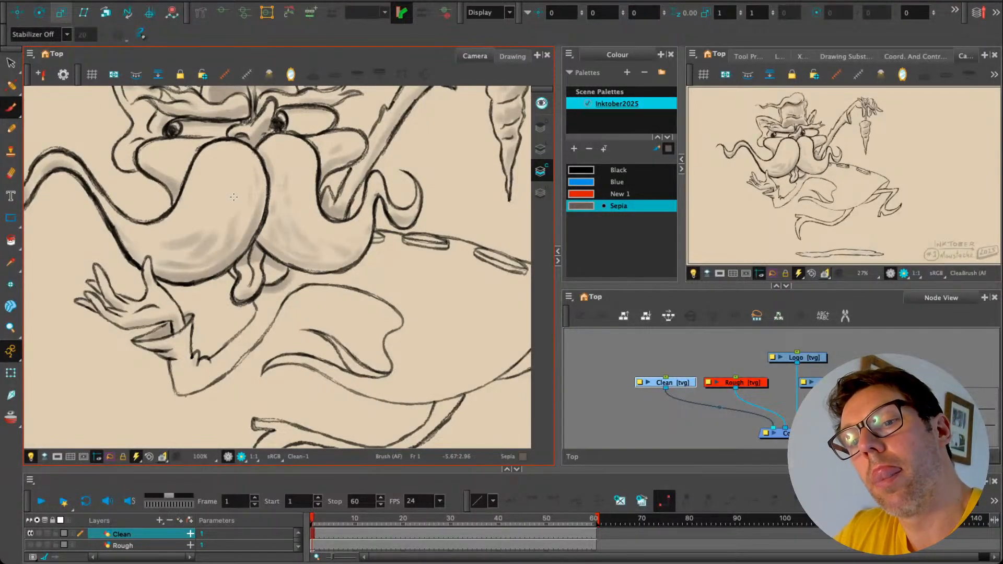
Step: Shade the underside of the bent arm and the folds and lower edge of the coat with soft Sepia strokes
mouse_move(186, 309)
mouse_down()
mouse_move(190, 276)
mouse_move(214, 301)
mouse_move(206, 303)
mouse_up()
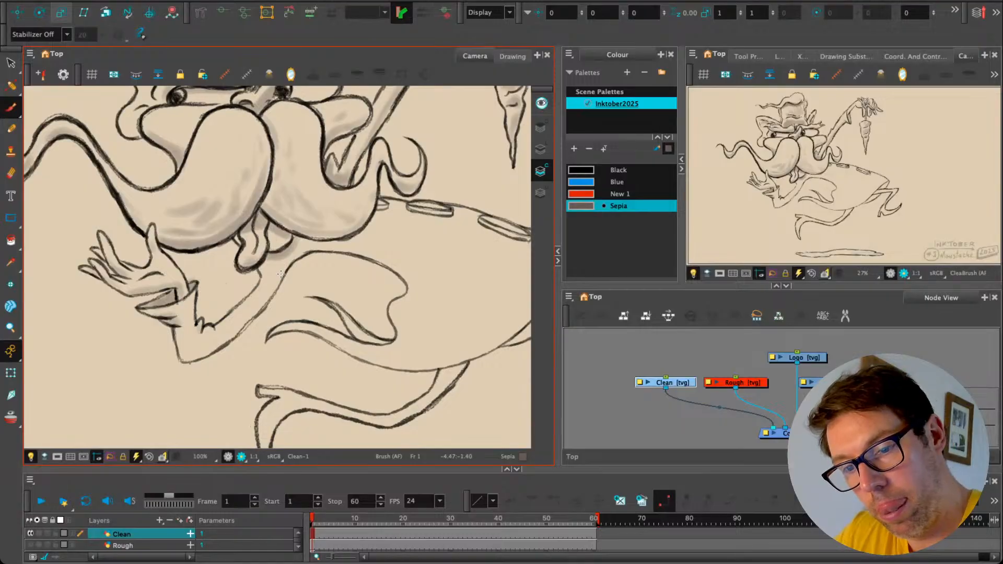
mouse_move(282, 274)
mouse_down()
mouse_move(210, 350)
mouse_move(236, 330)
mouse_move(186, 358)
mouse_move(178, 343)
mouse_up()
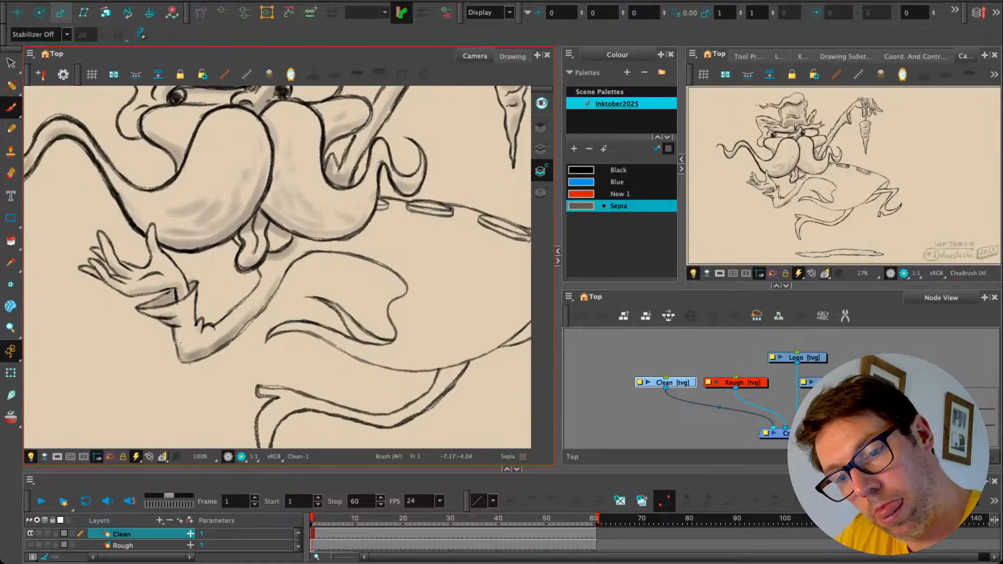
scroll(286, 286, right, 4)
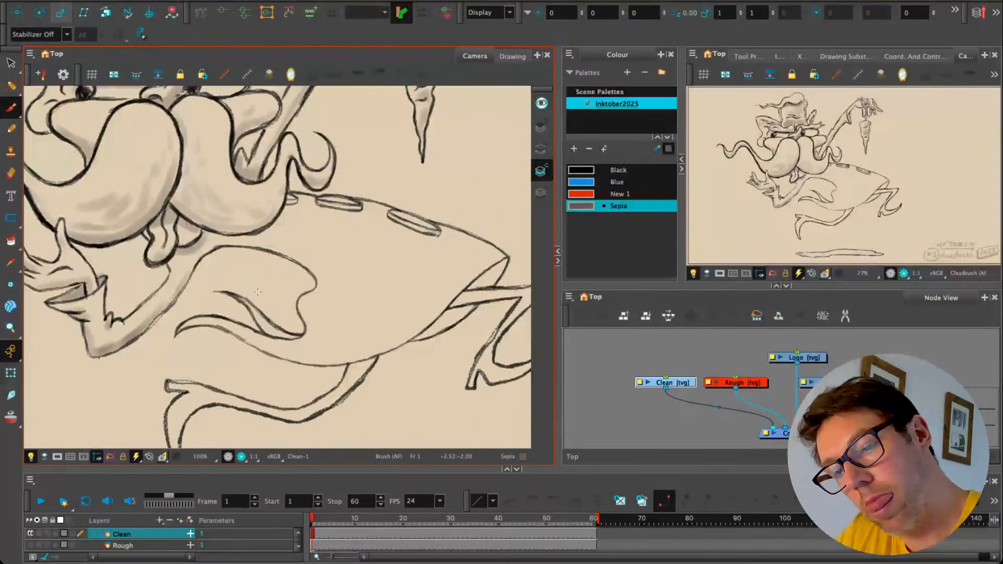
drag(279, 333, 289, 337)
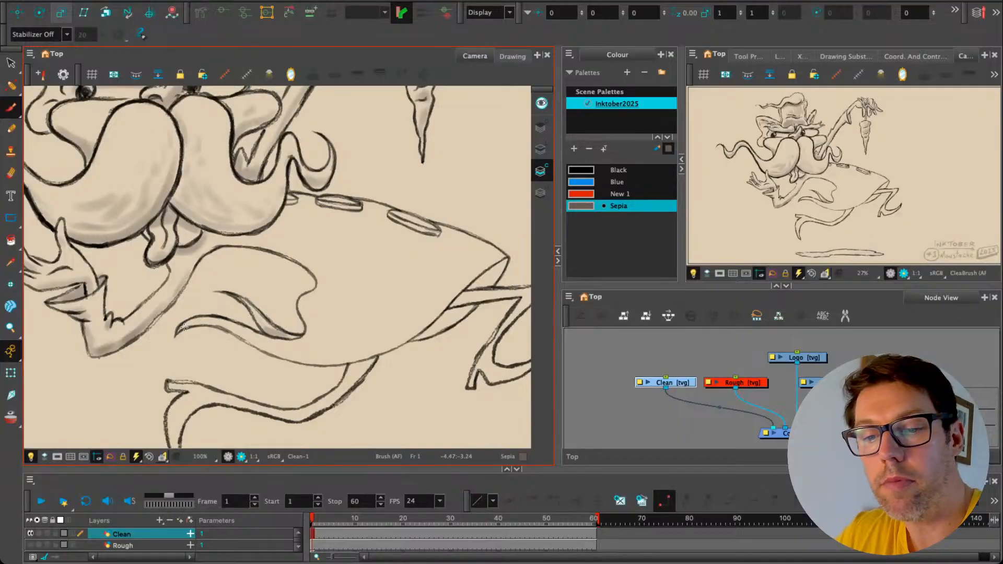
drag(184, 327, 238, 333)
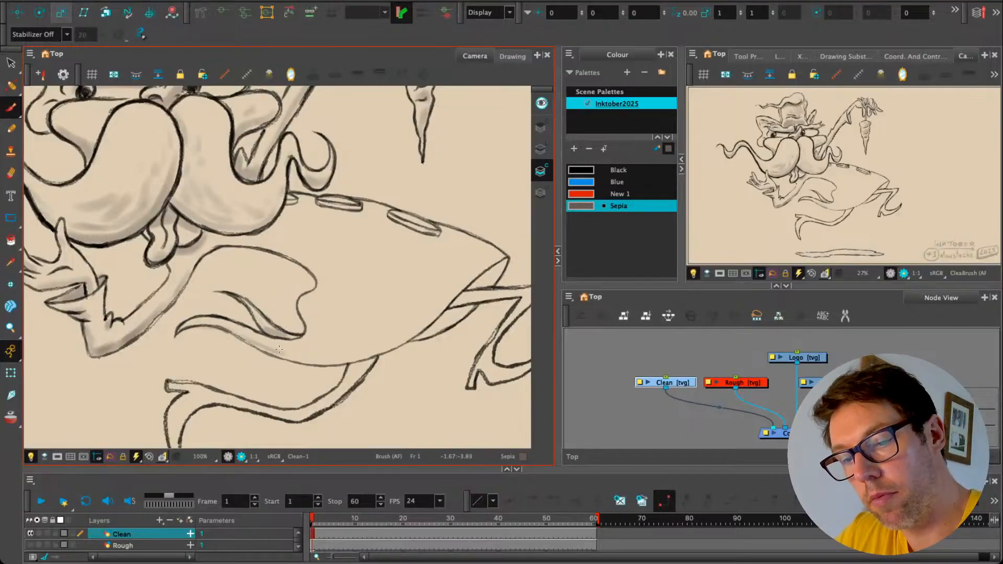
Step: Fill the back leg, its shoe and the inside of the coat hem with Sepia shading
scroll(279, 349, right, 3)
mouse_move(422, 263)
mouse_down()
mouse_move(395, 290)
mouse_move(365, 335)
mouse_up()
mouse_move(392, 299)
mouse_down()
mouse_move(463, 290)
mouse_move(413, 362)
mouse_move(426, 344)
mouse_move(417, 373)
mouse_move(438, 374)
mouse_move(481, 352)
mouse_move(425, 375)
mouse_move(420, 359)
mouse_move(404, 379)
mouse_move(398, 290)
mouse_move(388, 300)
mouse_move(458, 288)
mouse_move(413, 361)
mouse_move(435, 367)
mouse_up()
Step: Fill the front leg and its shoe with layered Sepia shading
drag(257, 327, 348, 261)
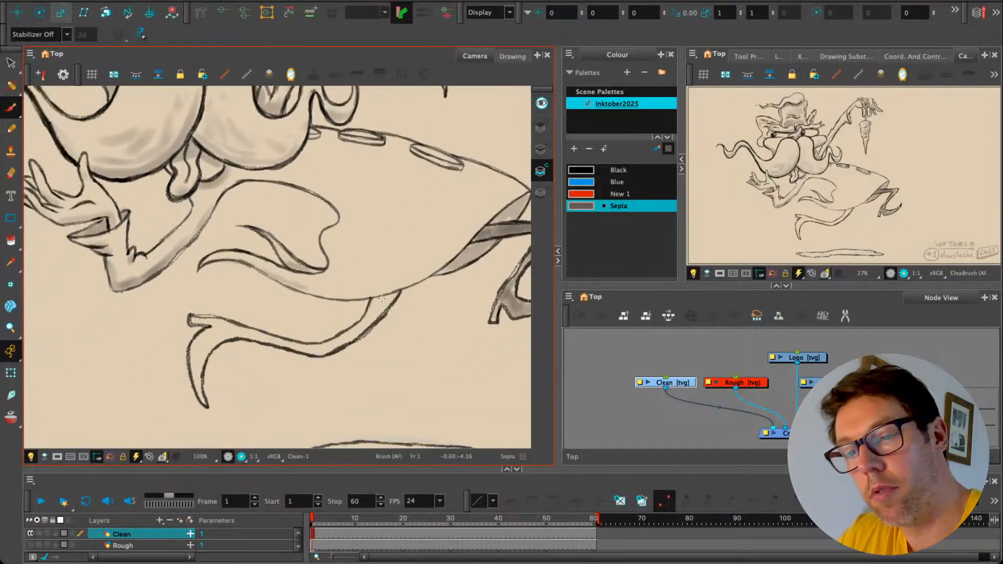
mouse_move(382, 299)
mouse_down()
mouse_move(316, 352)
mouse_move(221, 332)
mouse_move(230, 337)
mouse_move(196, 364)
mouse_move(200, 389)
mouse_move(196, 347)
mouse_move(221, 325)
mouse_move(196, 321)
mouse_up()
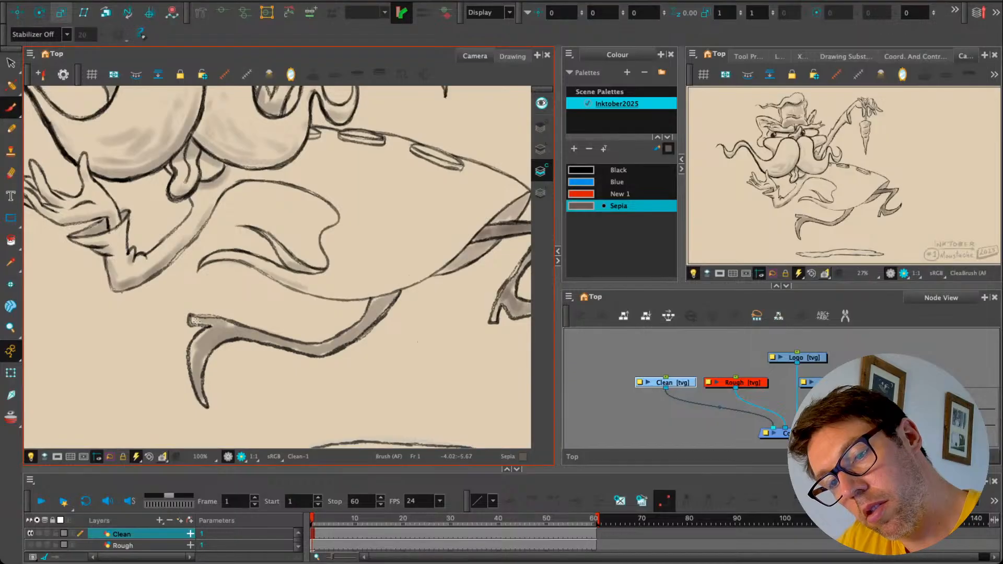
mouse_move(379, 306)
mouse_down()
mouse_move(393, 293)
mouse_move(347, 342)
mouse_move(227, 333)
mouse_move(200, 363)
mouse_move(213, 329)
mouse_up()
Step: Resize the brush and shade the underside of the body with broad, soft Sepia strokes up to the coat hem
key(space)
drag(225, 284, 177, 289)
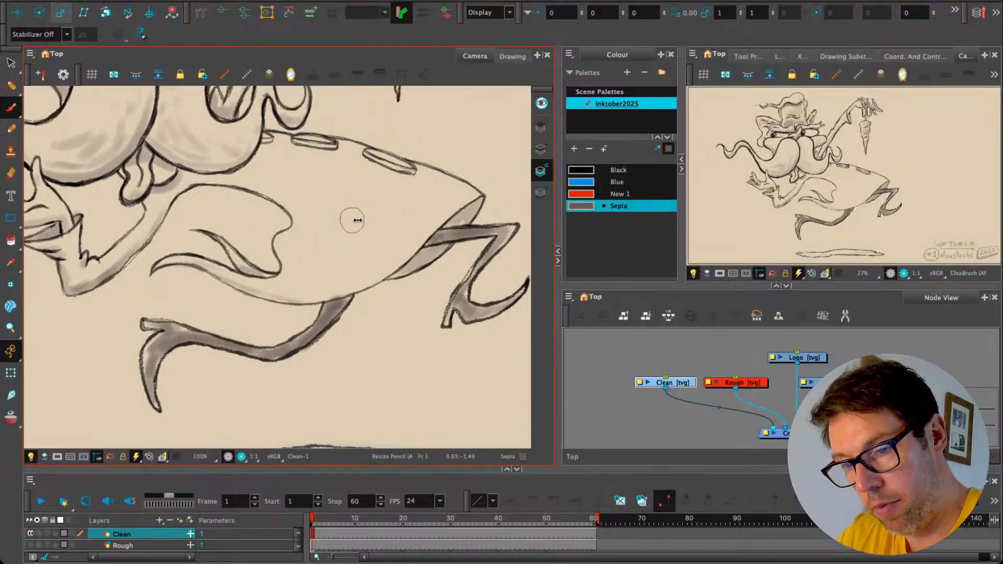
mouse_move(463, 198)
mouse_down()
mouse_move(387, 272)
mouse_move(272, 296)
mouse_move(363, 263)
mouse_move(459, 193)
mouse_up()
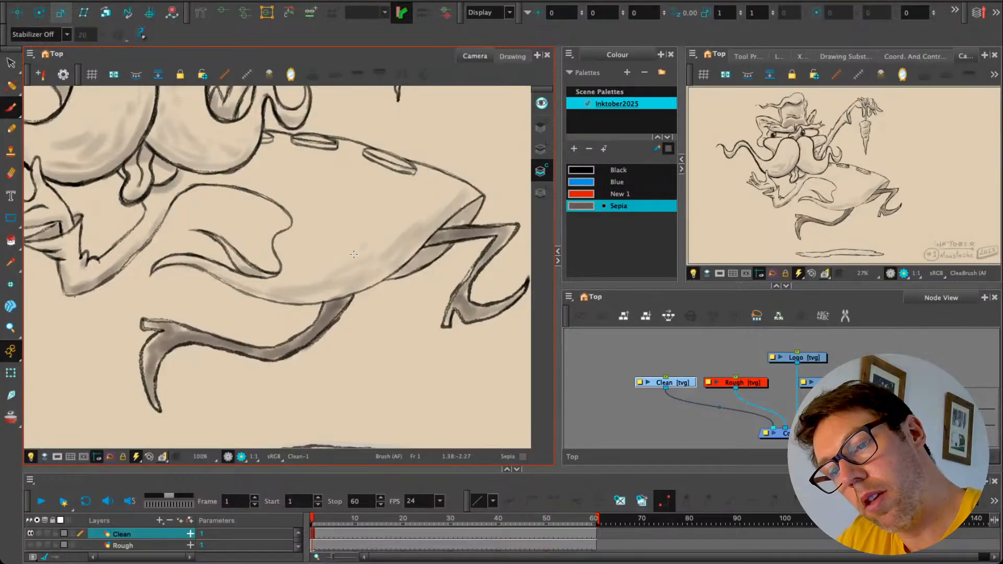
drag(288, 283, 336, 257)
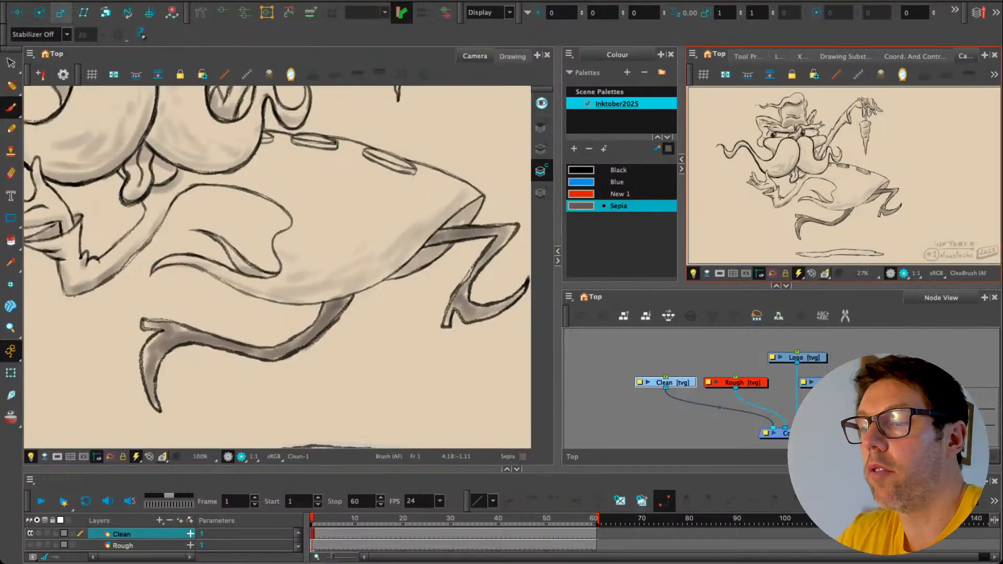
Step: Add soft Sepia shadows beneath the oval buttons along the back of the coat, undoing the unwanted strokes
mouse_move(284, 243)
mouse_down()
mouse_move(295, 235)
mouse_move(248, 261)
mouse_up()
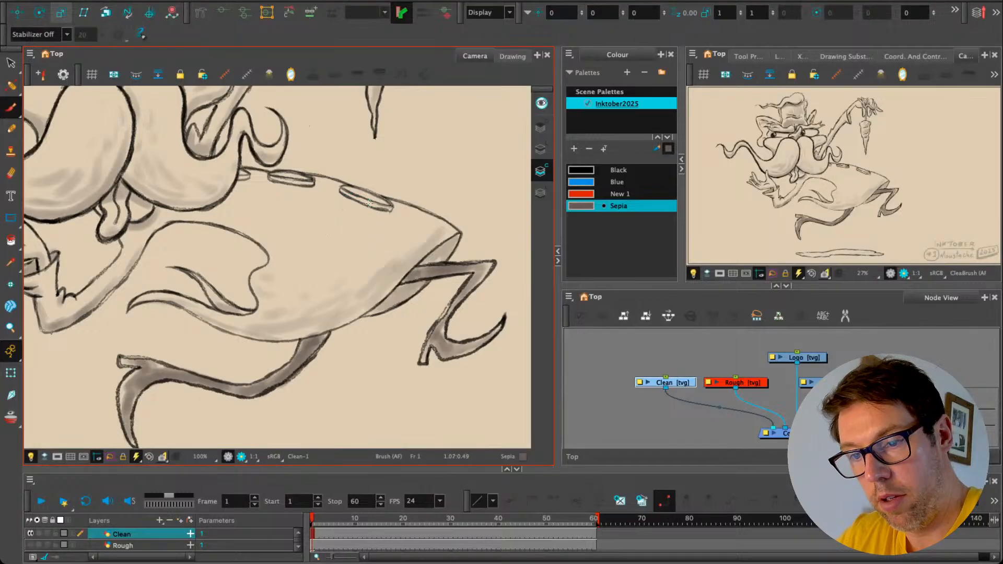
drag(342, 196, 389, 213)
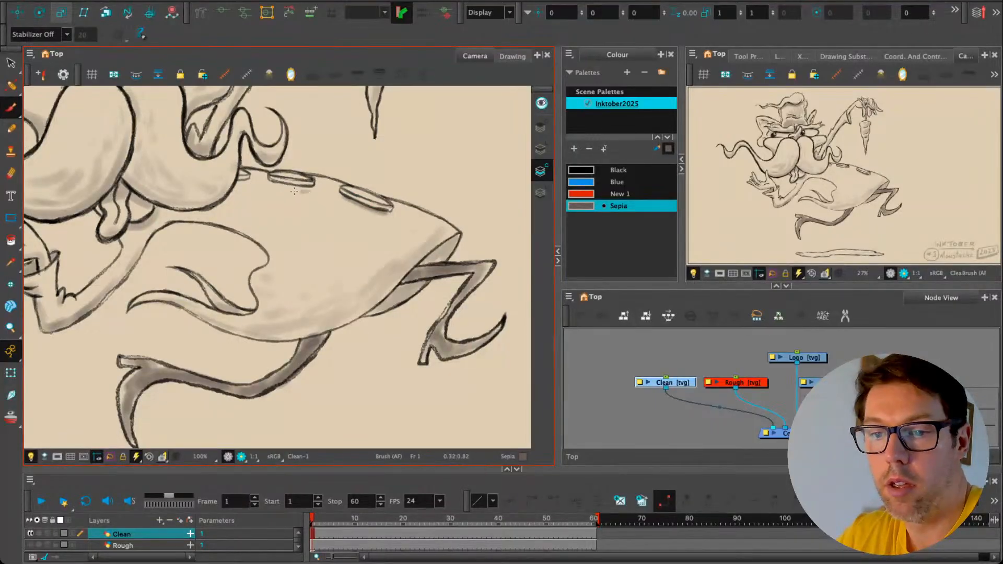
mouse_move(271, 185)
mouse_down()
mouse_move(315, 192)
mouse_move(264, 182)
mouse_up()
key(super+z)
key(super+z)
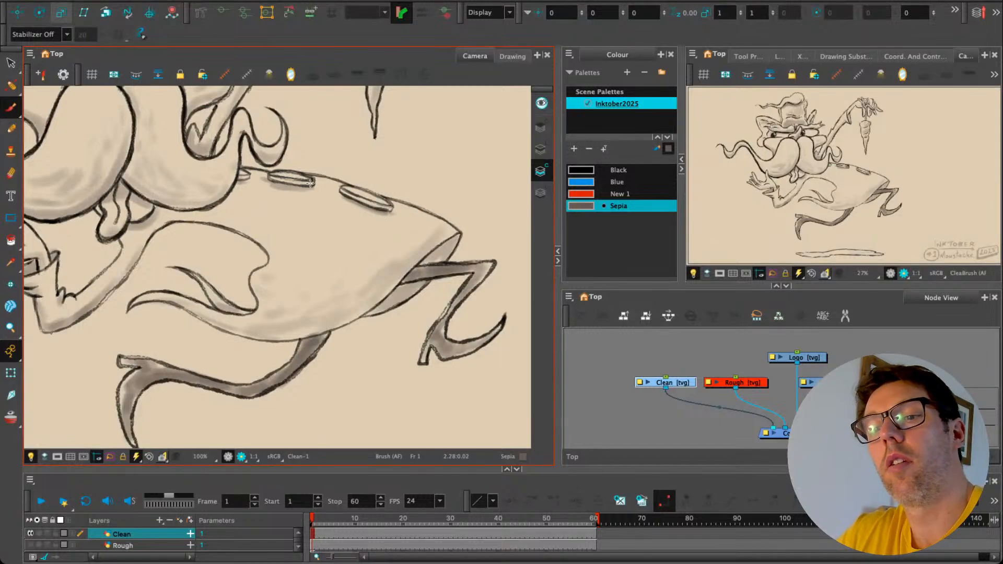
Step: Add a soft Sepia shadow on the body beneath the moustache
drag(219, 242, 337, 282)
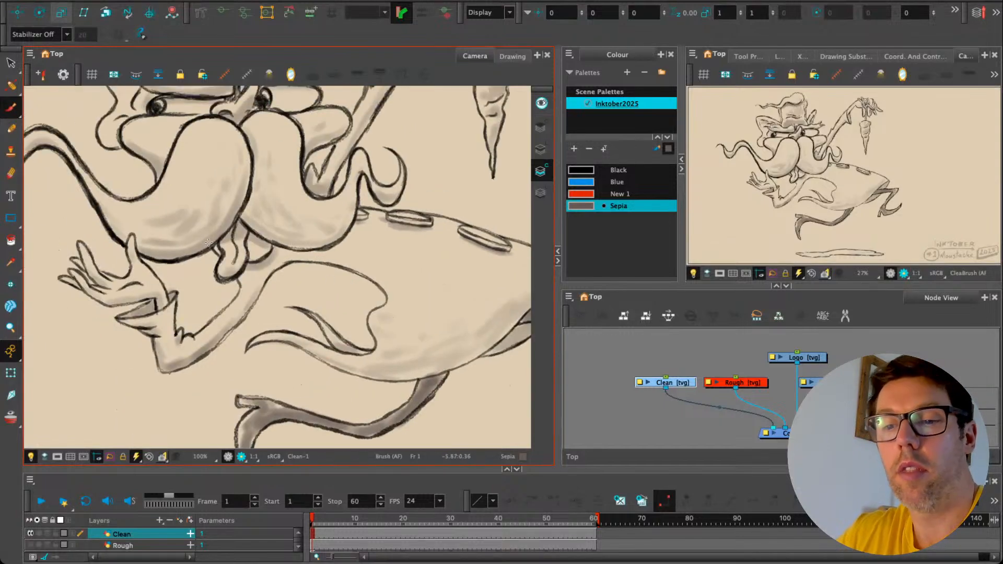
mouse_move(288, 251)
mouse_down()
mouse_move(324, 254)
mouse_move(300, 252)
mouse_up()
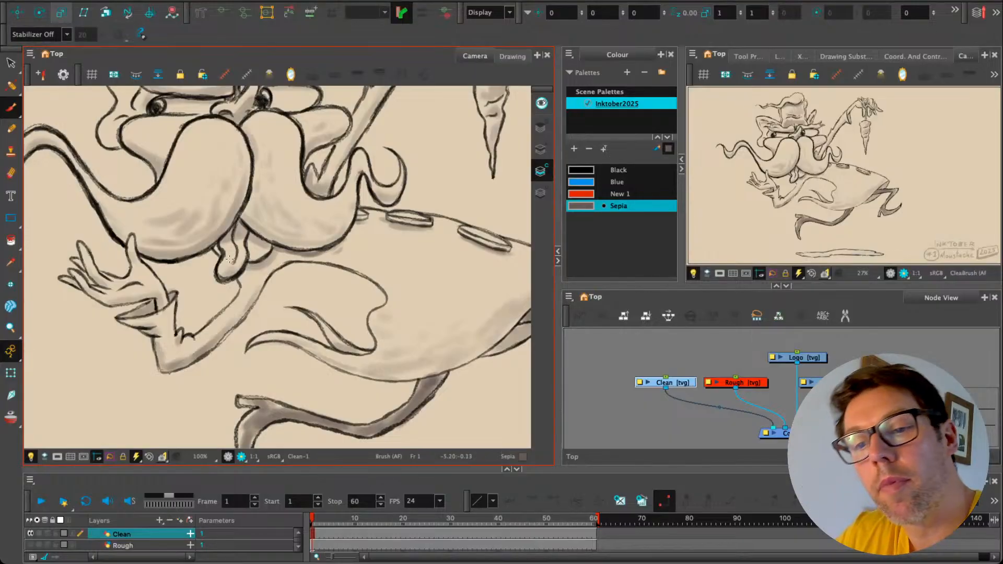
mouse_move(175, 246)
mouse_down()
mouse_move(202, 303)
mouse_move(194, 364)
mouse_up()
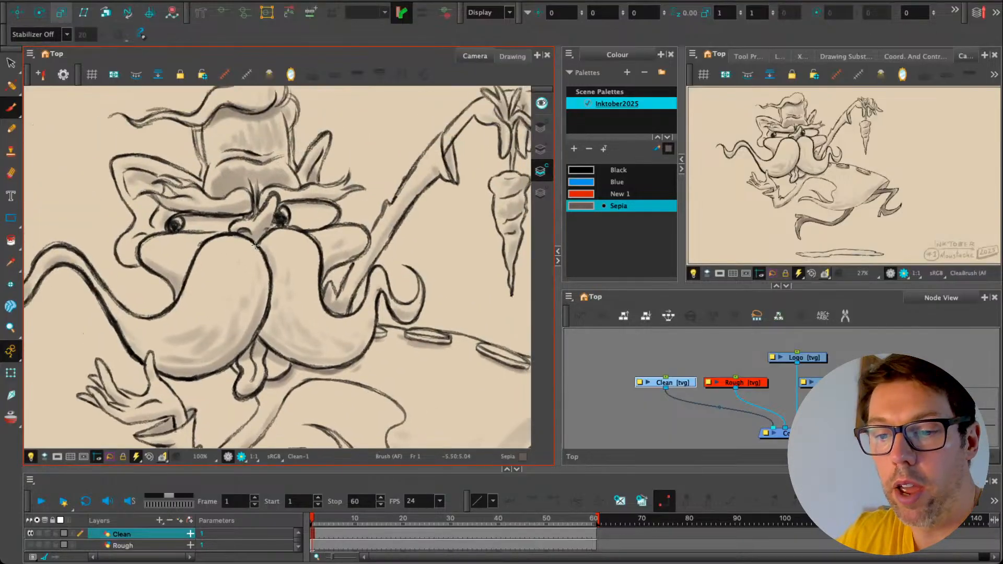
Step: Examine the shading from the moustache down across the coat and legs to the ground shadow
scroll(220, 308, down, 5)
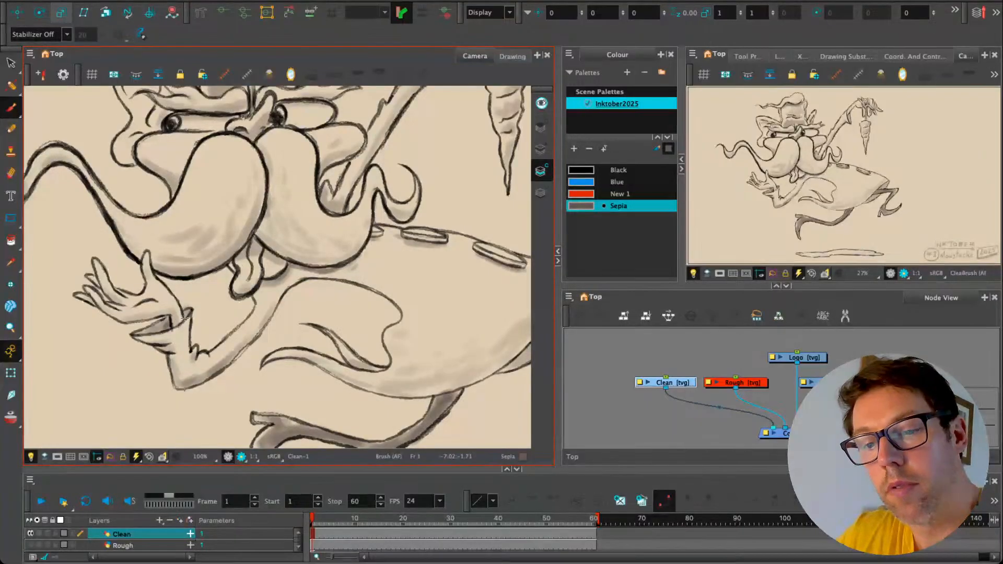
scroll(381, 309, down, 4)
scroll(381, 310, right, 2)
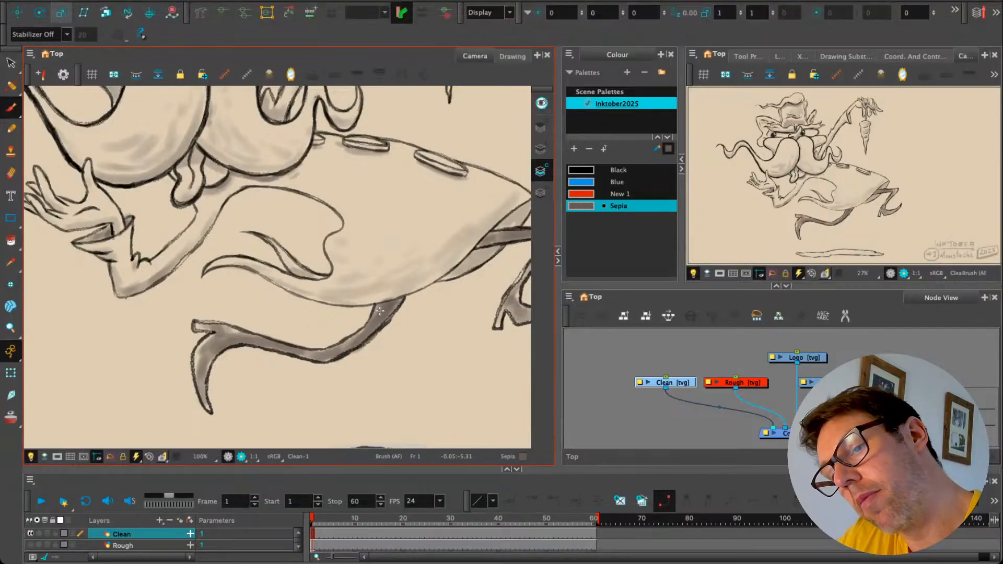
scroll(380, 311, up, 1)
scroll(379, 311, right, 2)
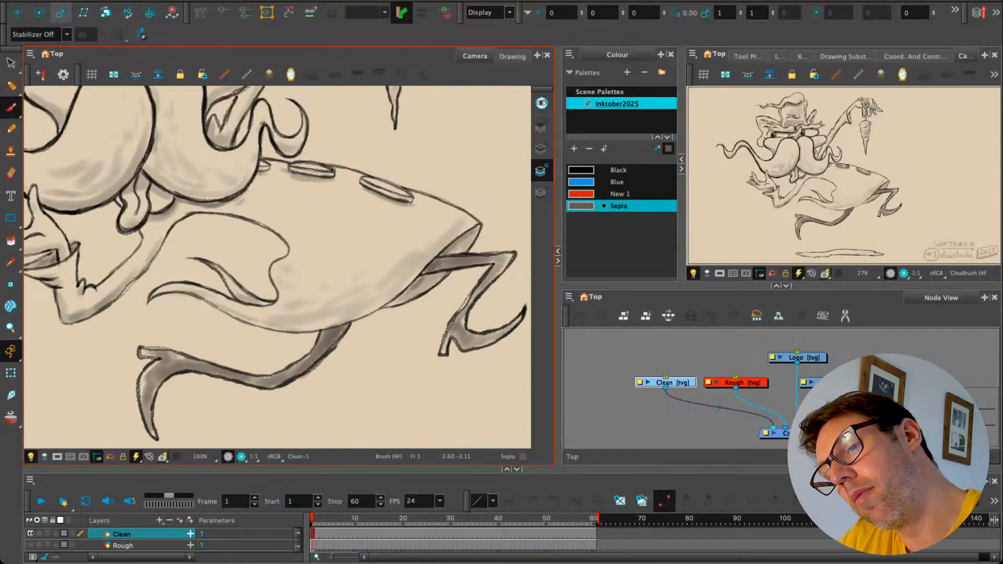
scroll(313, 277, up, 1)
scroll(191, 270, down, 4)
scroll(190, 270, right, 2)
scroll(191, 270, down, 2)
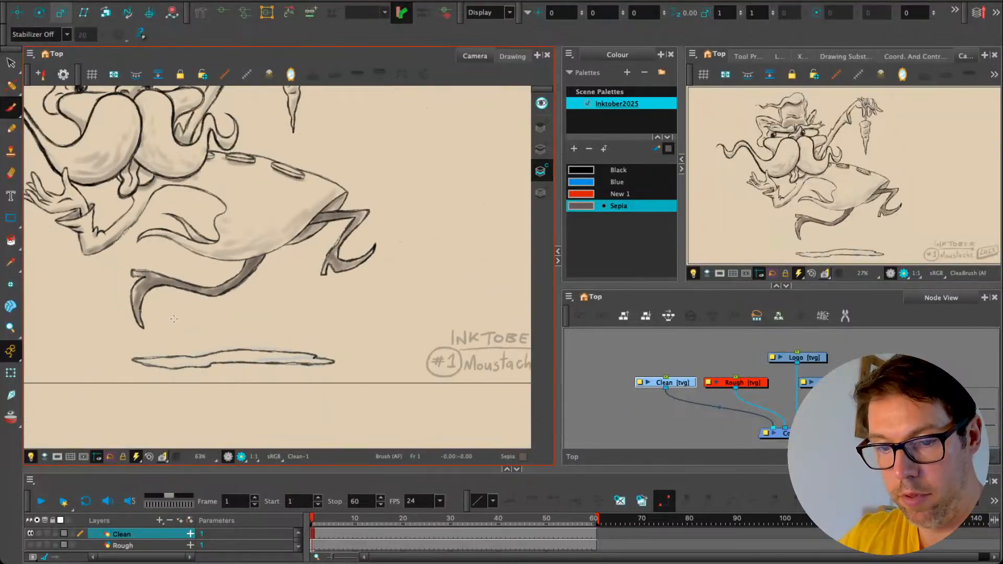
scroll(145, 324, down, 1)
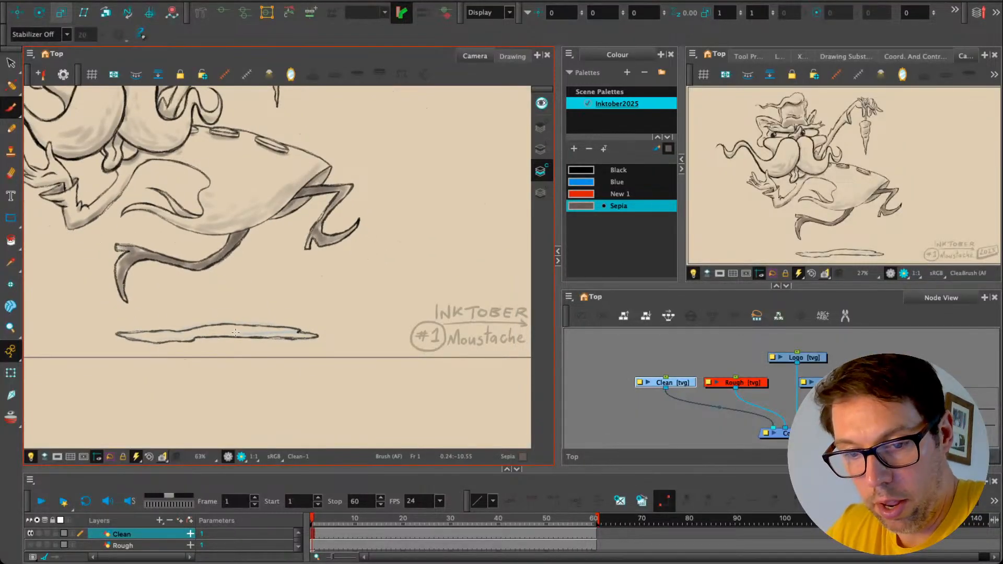
Step: Inspect the Clean drawing's line and colour art in isolation to find the source of the blue strokes inside the ground shadow
click(497, 56)
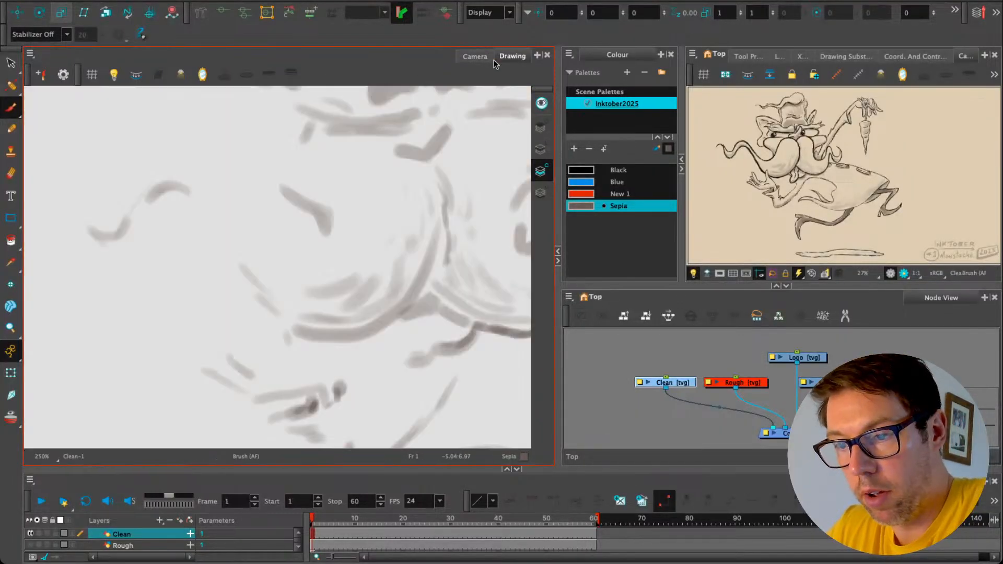
drag(276, 322, 218, 92)
drag(288, 318, 182, 132)
click(538, 150)
mouse_move(199, 351)
mouse_down()
mouse_move(154, 328)
mouse_move(73, 317)
mouse_up()
drag(266, 324, 98, 347)
click(539, 171)
click(475, 56)
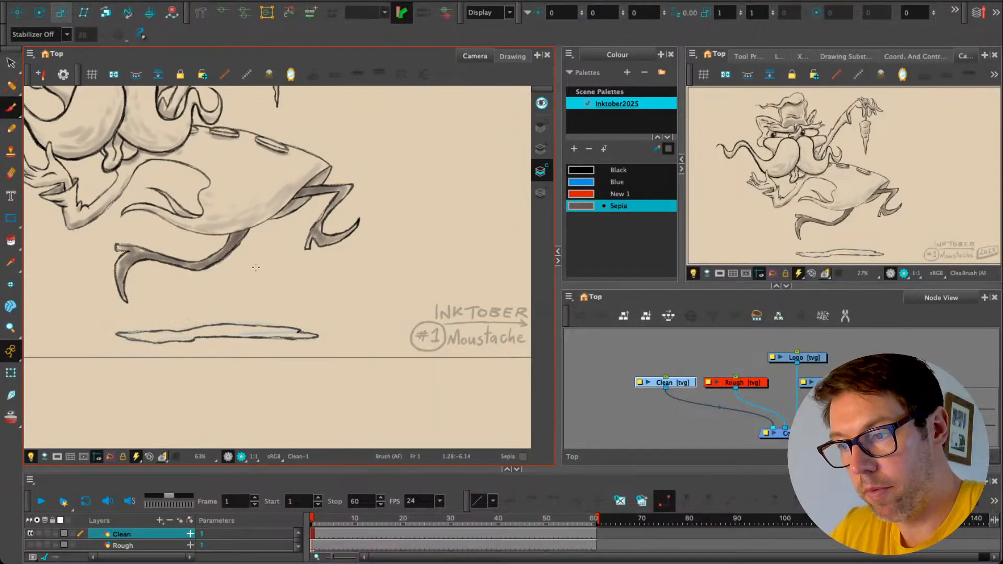
Step: Select the ground shadow's outline on the Clean drawing's line art to check what it contains, and deselect it
key(alt+s)
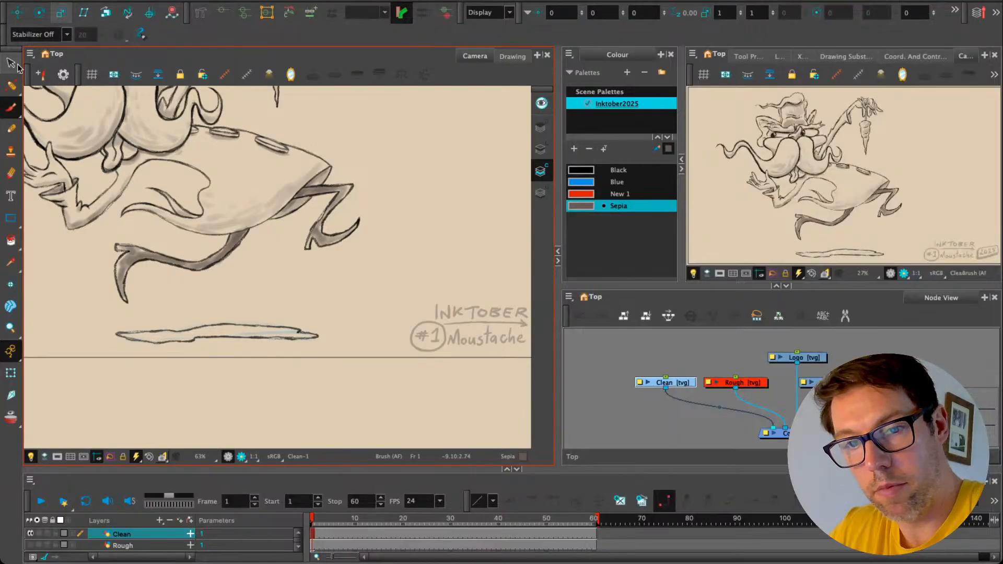
click(541, 149)
click(259, 327)
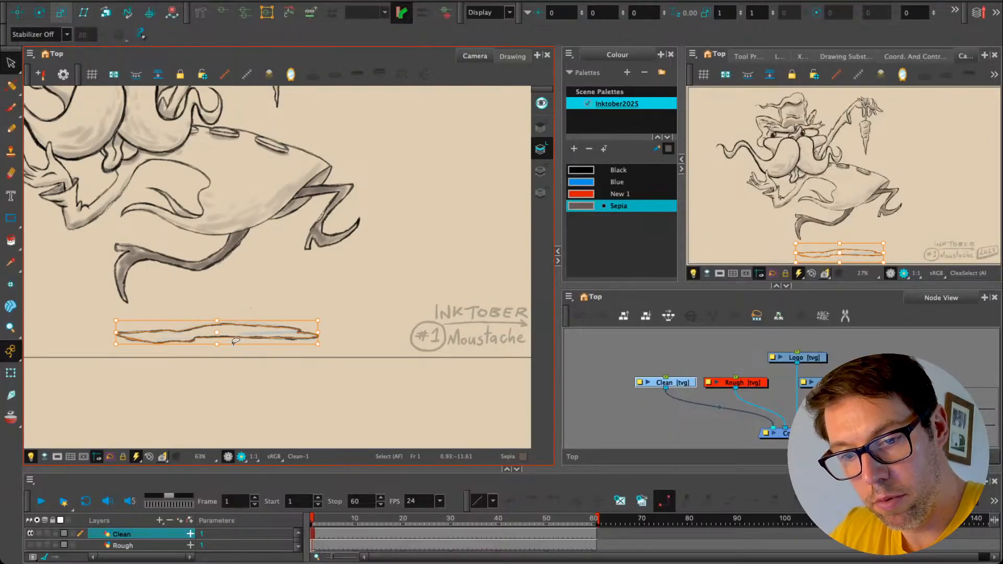
click(160, 285)
key(space)
drag(177, 370, 211, 378)
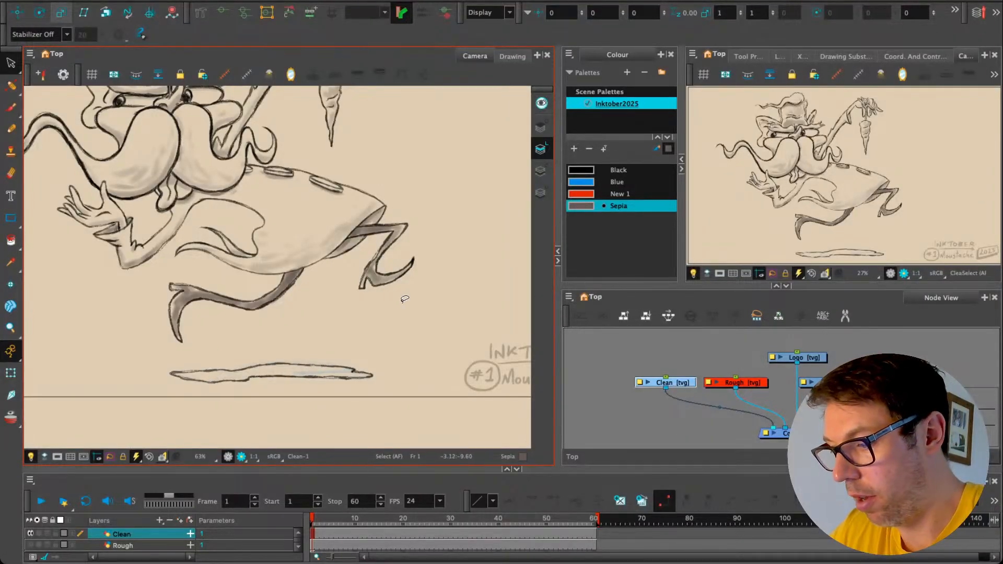
Step: Delete the stray blue ground-shadow sketch from the Logo drawing and make the Clean drawing active again
click(808, 357)
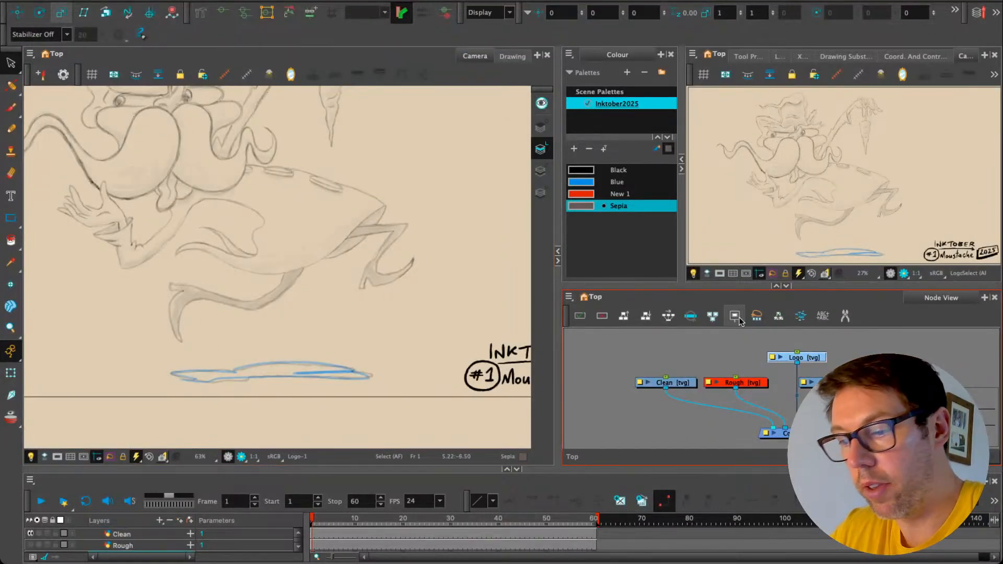
drag(145, 359, 94, 373)
click(94, 374)
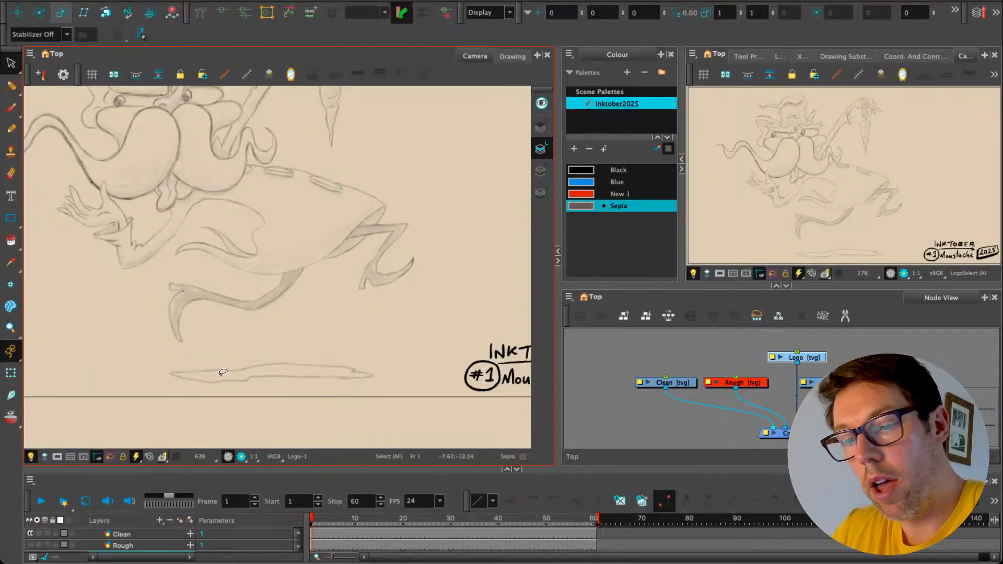
click(679, 383)
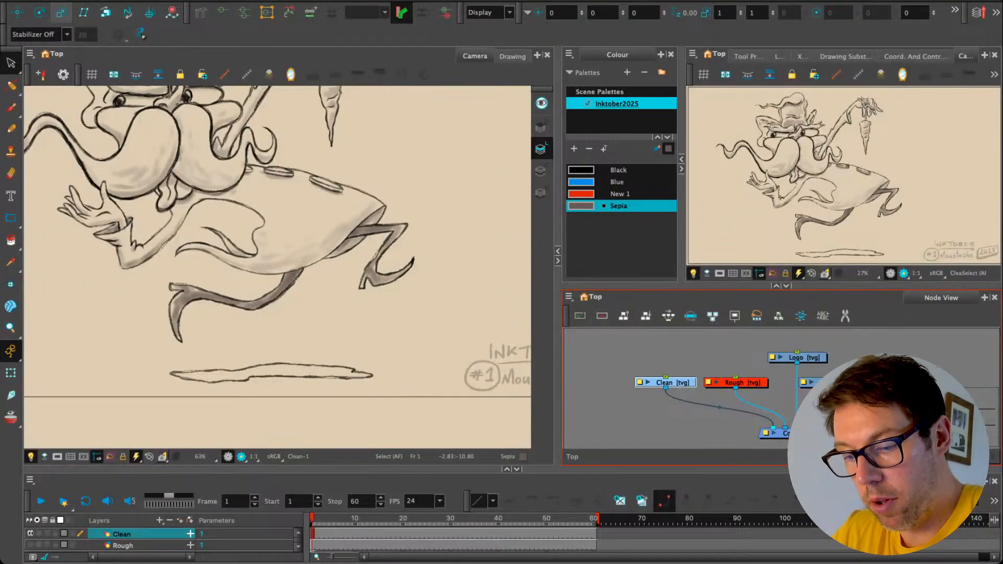
Step: Resize the brush and fill the ground shadow with soft Sepia on the Clean drawing's colour art, undoing the first stroke
click(11, 108)
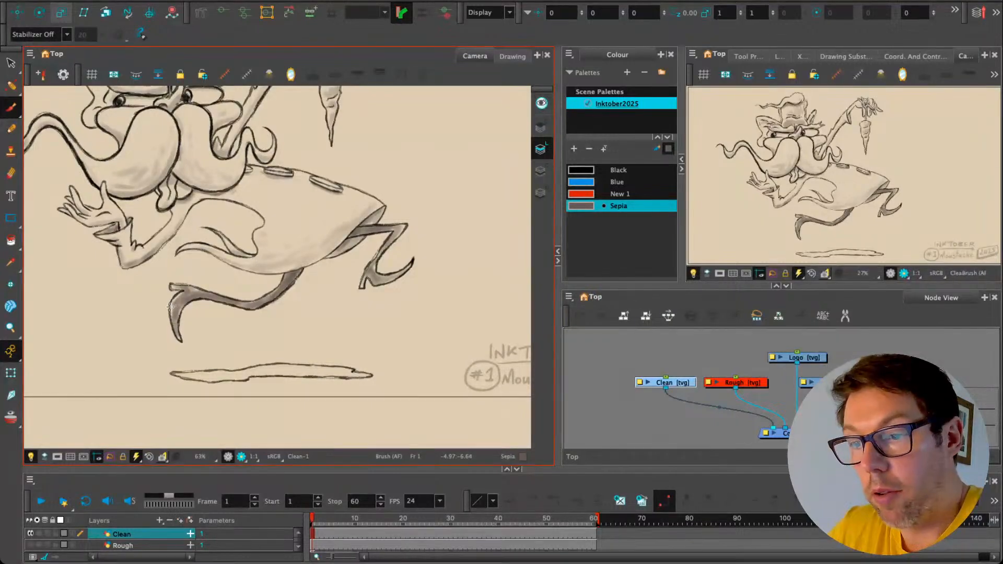
click(494, 56)
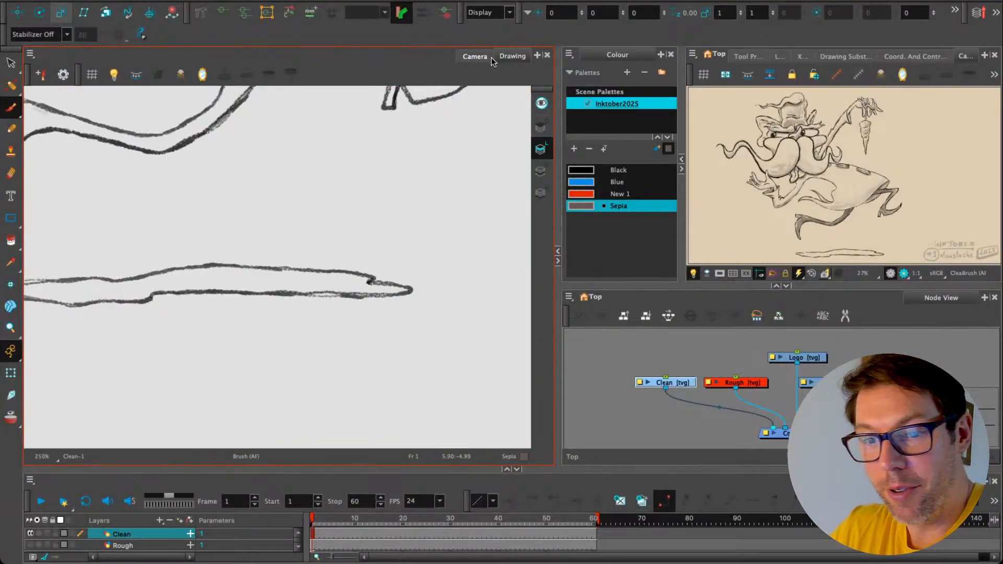
key(alt+s)
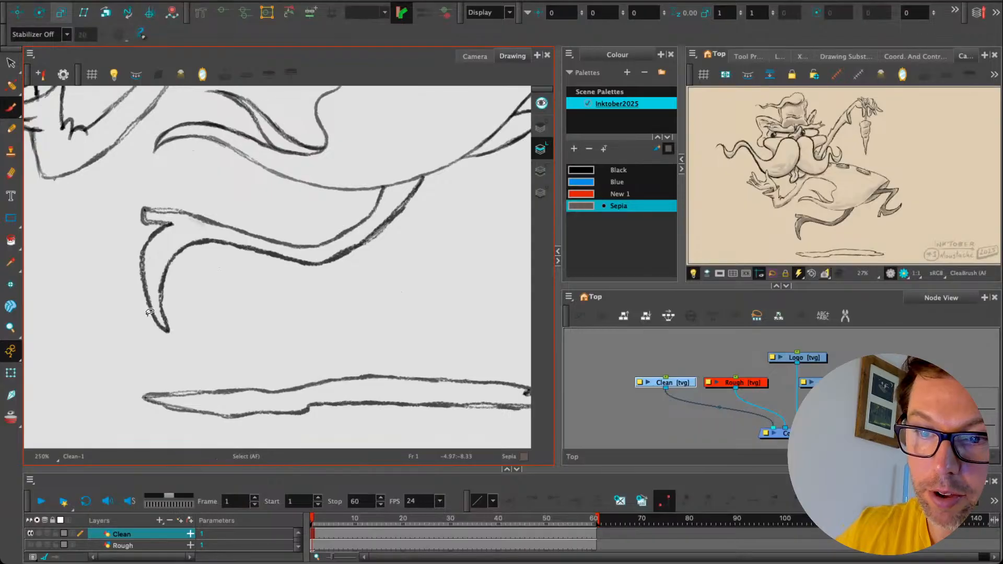
click(474, 56)
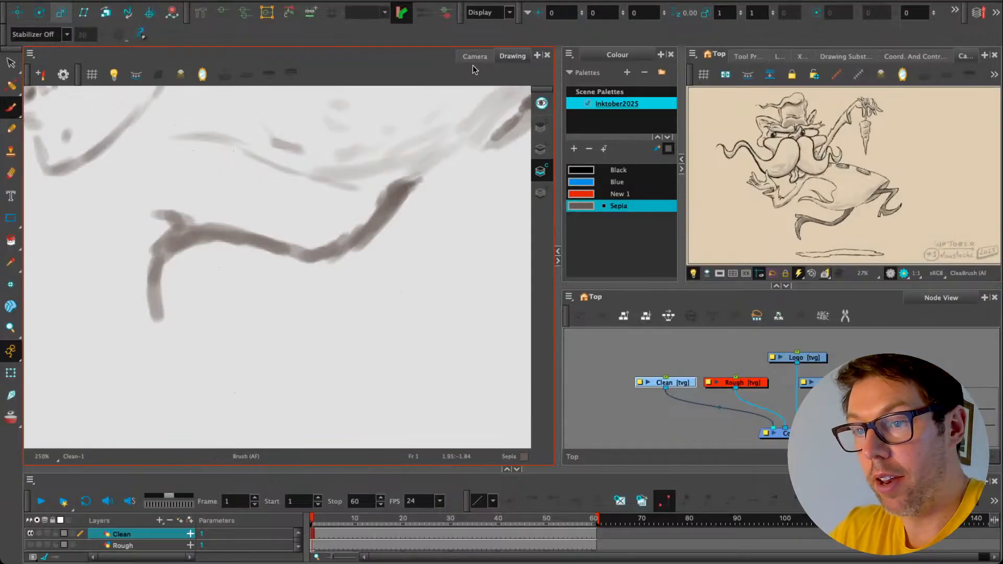
scroll(171, 369, down, 3)
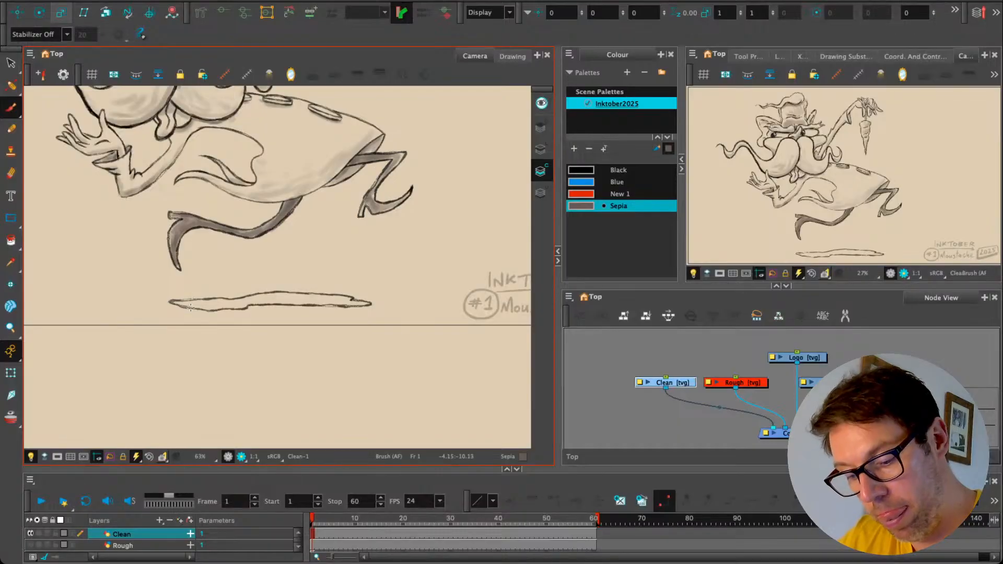
drag(182, 305, 312, 299)
key(ctrl+z)
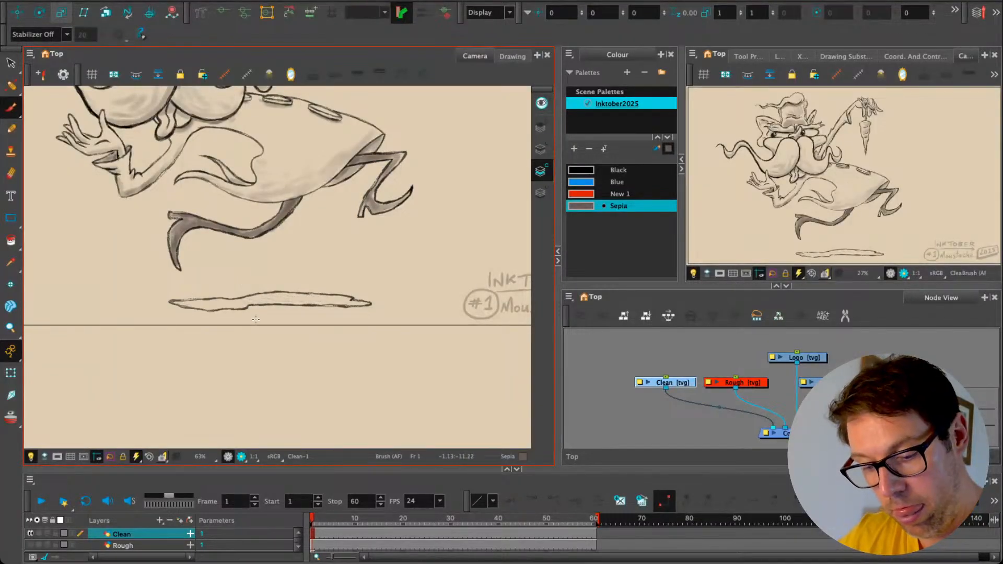
key(o)
mouse_move(217, 320)
mouse_down()
mouse_move(184, 304)
mouse_move(335, 301)
mouse_move(278, 296)
mouse_move(370, 304)
mouse_move(189, 308)
mouse_up()
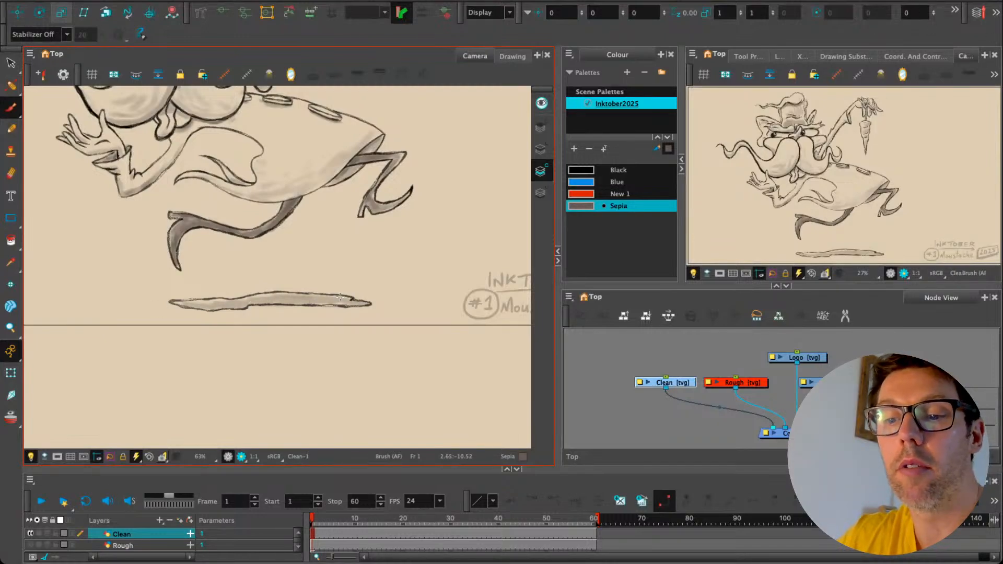
Step: Review the shaded character and ground shadow both within the full camera frame and close up on the face
mouse_move(133, 249)
mouse_down()
mouse_move(134, 363)
mouse_move(141, 343)
mouse_up()
key(1)
key(1)
key(1)
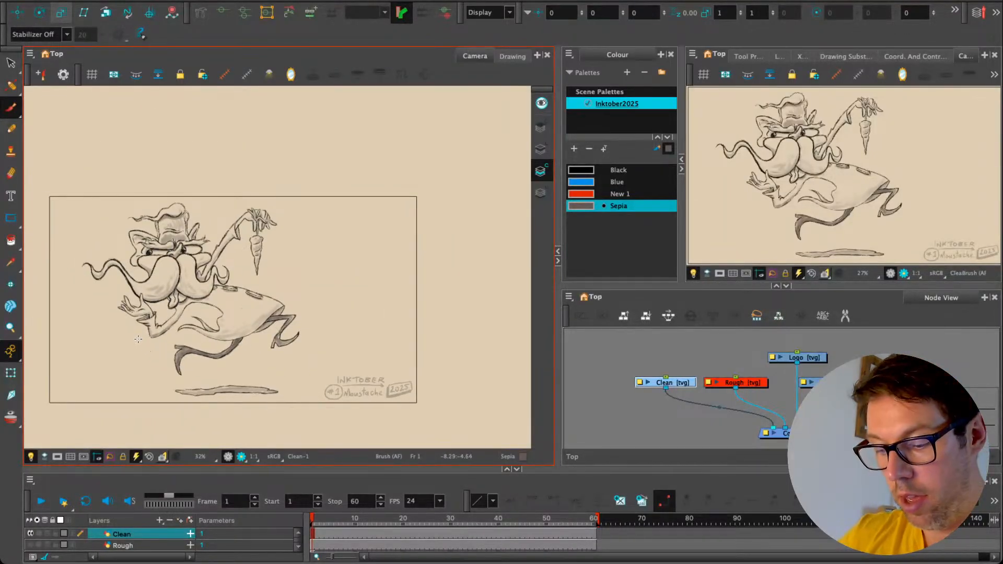
key(2)
key(2)
key(2)
key(2)
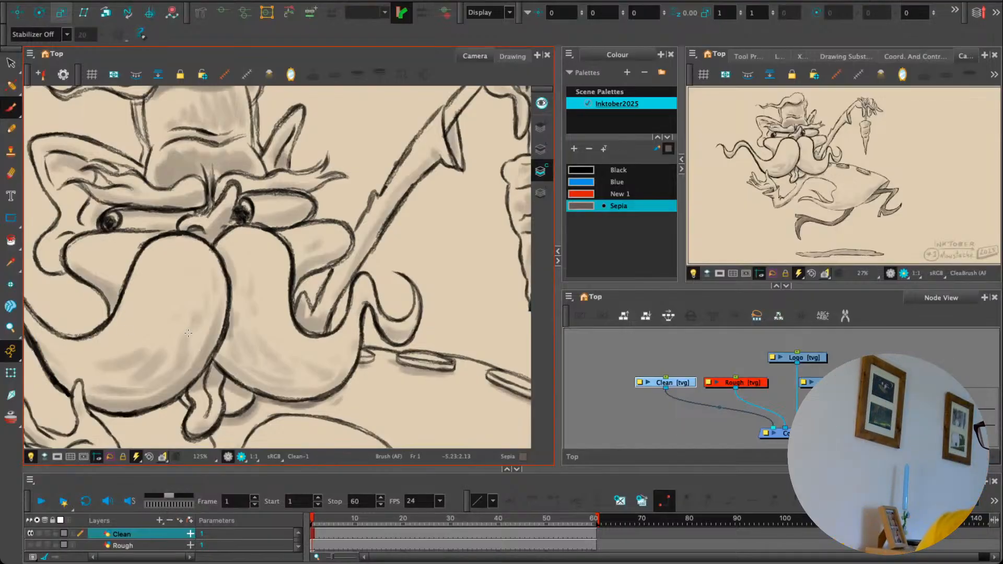
scroll(188, 332, down, 3)
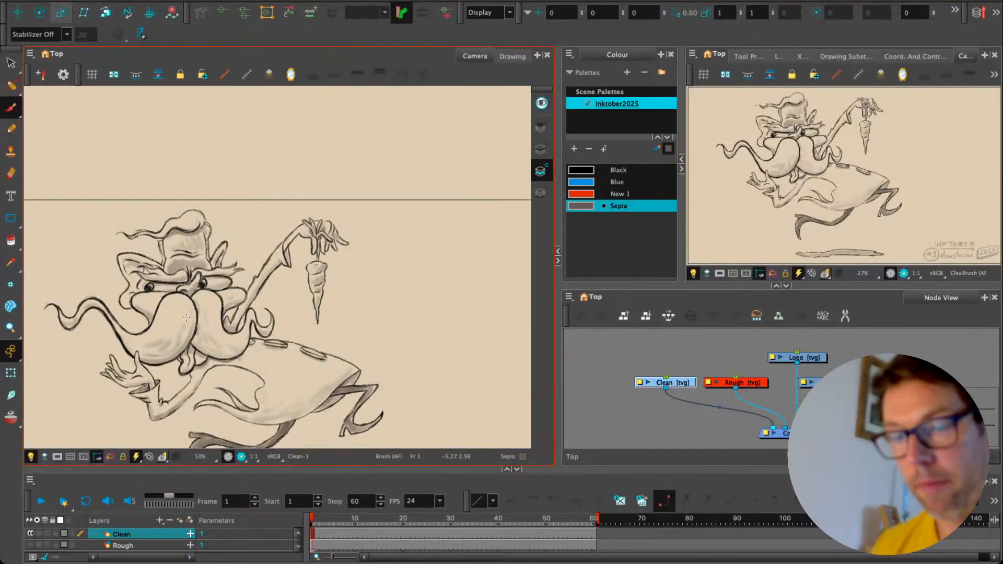
Step: Try a Sepia stroke along the inner edge between the two moustache halves and undo it
mouse_move(195, 301)
mouse_down()
mouse_move(218, 347)
mouse_move(198, 320)
mouse_move(200, 334)
mouse_up()
key(ctrl+z)
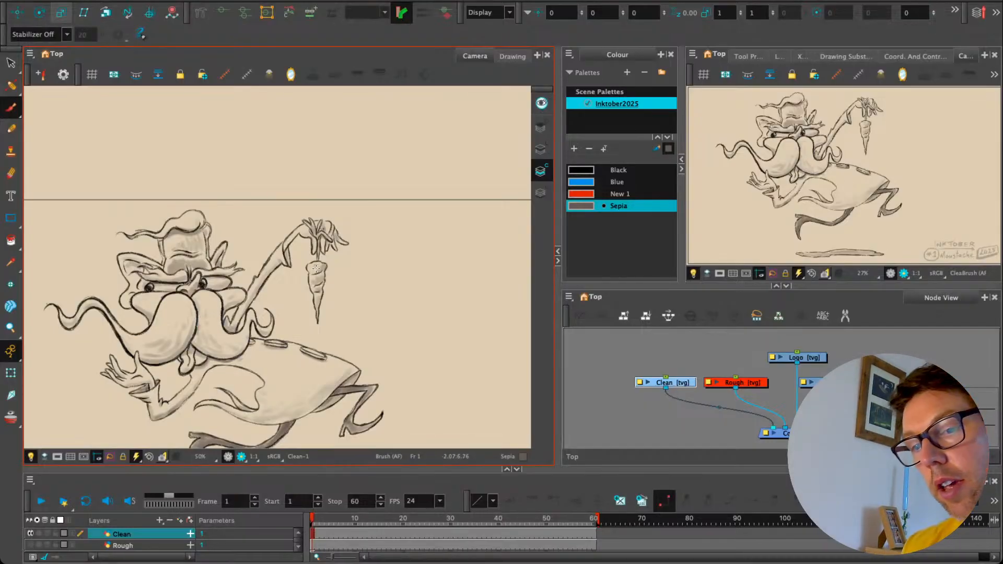
mouse_move(148, 338)
mouse_down()
mouse_move(173, 302)
mouse_move(136, 288)
mouse_move(131, 263)
mouse_up()
scroll(177, 318, down, 2)
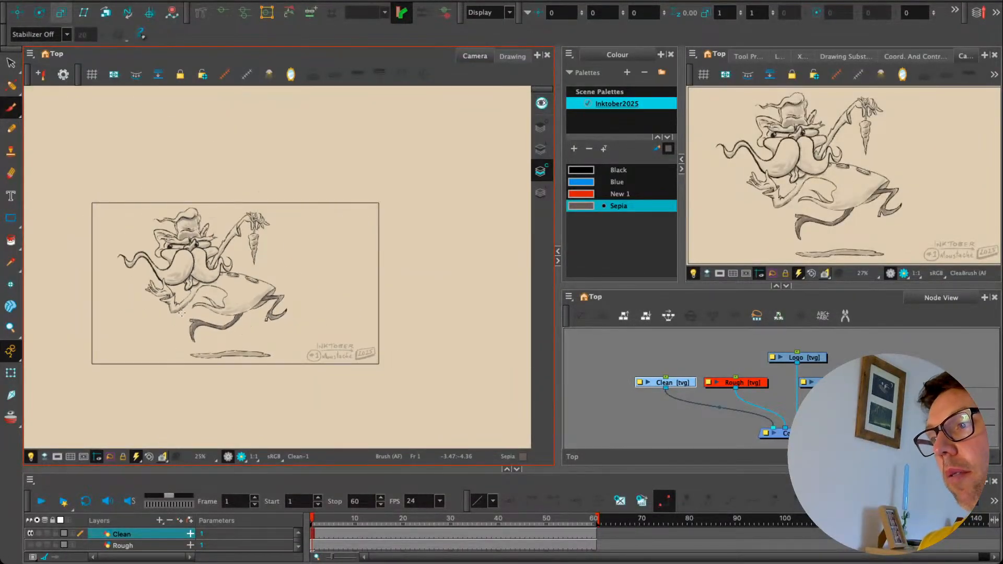
Step: Erase the dark Sepia shading from inside both legs and shoes with a resized eraser
scroll(189, 322, up, 3)
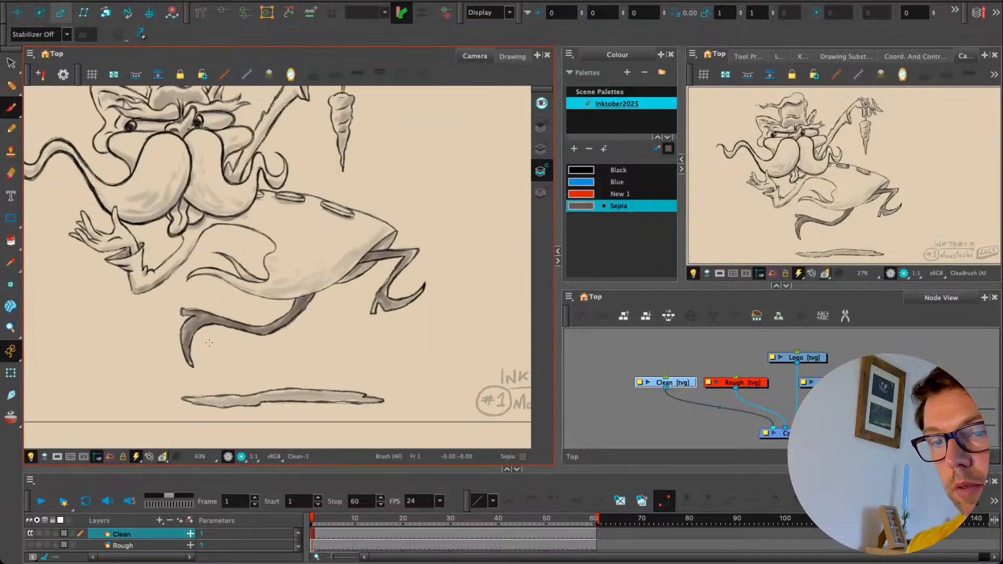
scroll(213, 352, up, 1)
key(alt+e)
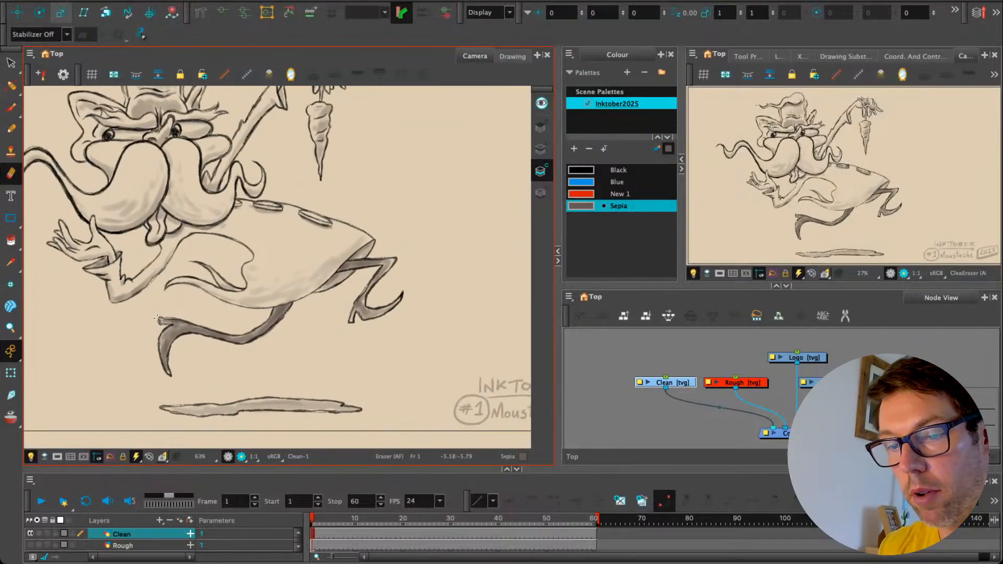
mouse_move(165, 362)
mouse_down()
mouse_move(237, 335)
mouse_move(254, 346)
mouse_move(304, 325)
mouse_move(274, 319)
mouse_move(297, 307)
mouse_up()
key(o)
mouse_move(359, 304)
mouse_down()
mouse_move(390, 295)
mouse_move(390, 318)
mouse_move(374, 293)
mouse_move(365, 320)
mouse_move(366, 285)
mouse_up()
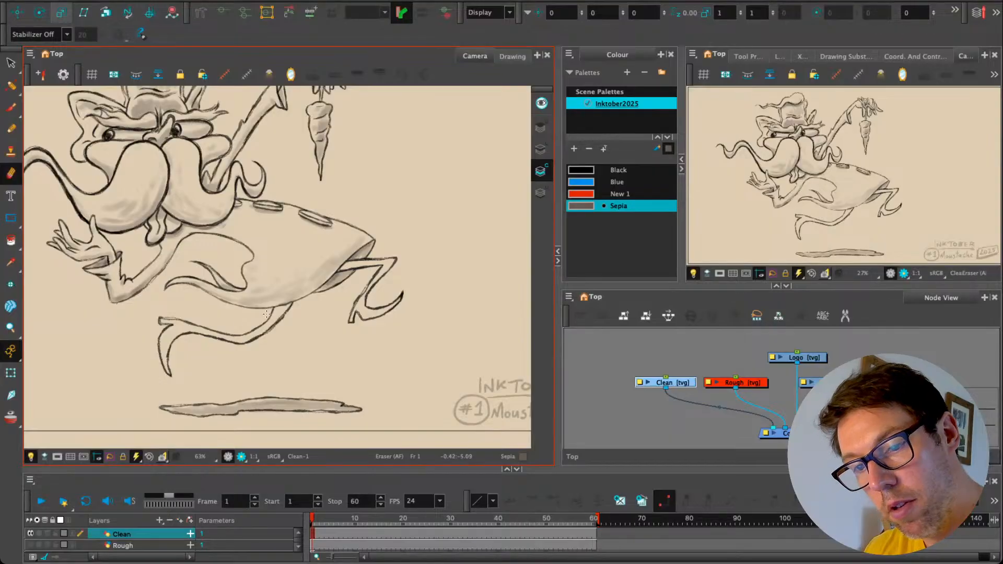
Step: Resize the brush and repaint both legs and shoes in light Sepia, layering darker shading near the coat hem and shoes
key(alt+b)
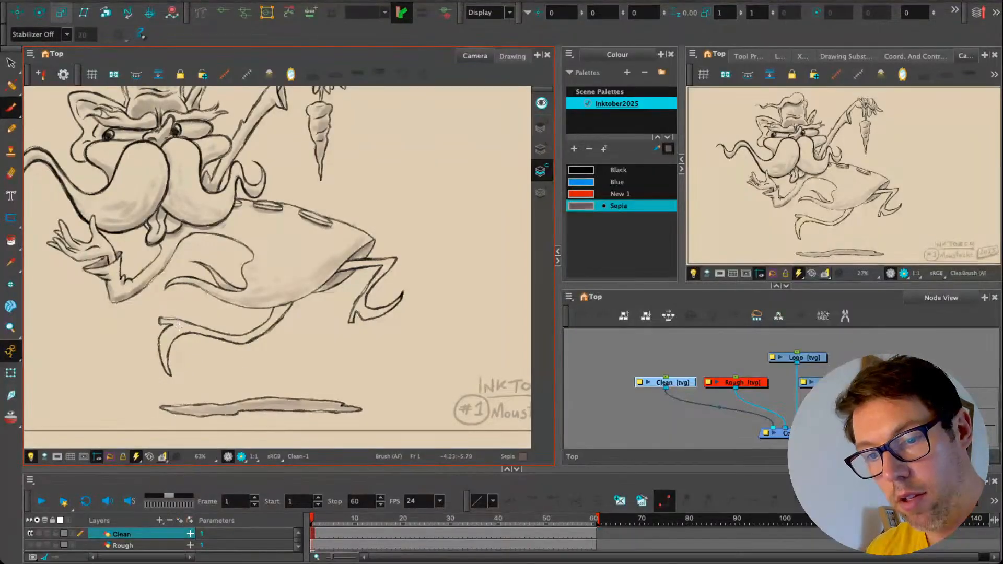
key(o)
mouse_move(179, 331)
mouse_down()
mouse_move(242, 340)
mouse_move(287, 306)
mouse_up()
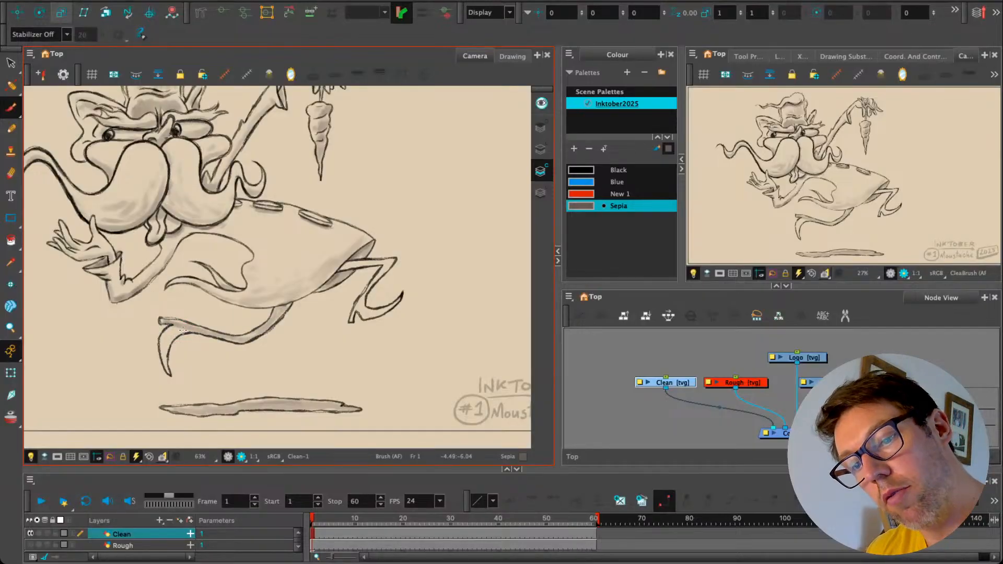
mouse_move(183, 331)
mouse_down()
mouse_move(167, 336)
mouse_move(165, 353)
mouse_move(184, 335)
mouse_up()
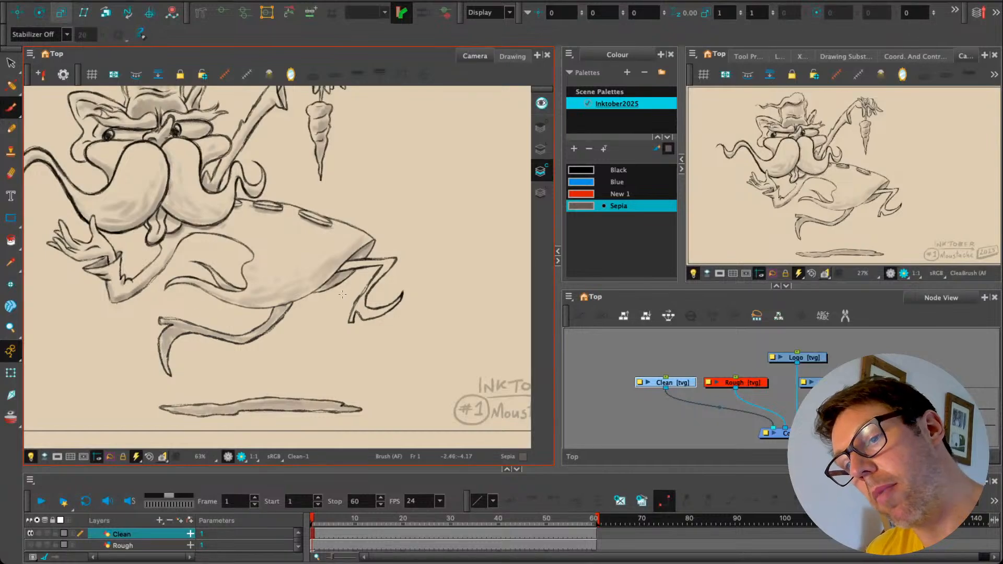
mouse_move(352, 265)
mouse_down()
mouse_move(389, 265)
mouse_move(357, 304)
mouse_move(366, 317)
mouse_move(396, 305)
mouse_move(362, 300)
mouse_move(380, 261)
mouse_move(345, 264)
mouse_up()
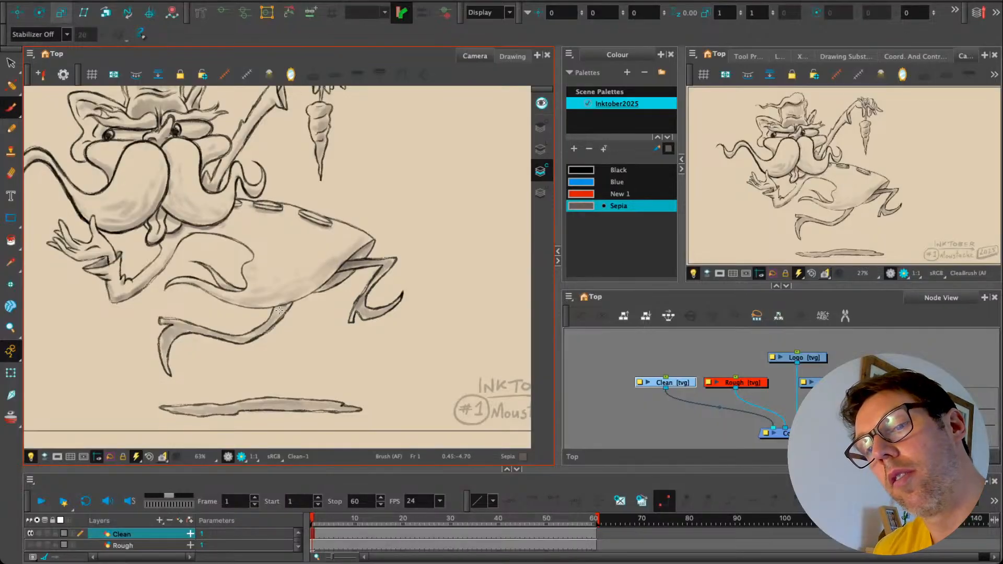
mouse_move(279, 311)
mouse_down()
mouse_move(286, 305)
mouse_move(265, 323)
mouse_move(174, 331)
mouse_move(200, 333)
mouse_move(170, 327)
mouse_up()
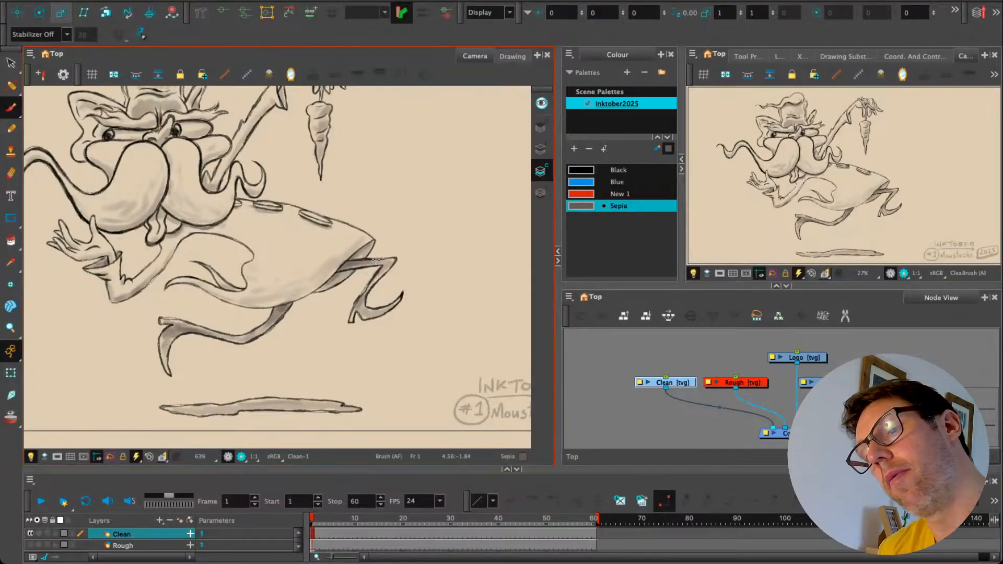
mouse_move(376, 260)
mouse_down()
mouse_move(358, 309)
mouse_move(370, 314)
mouse_move(350, 248)
mouse_up()
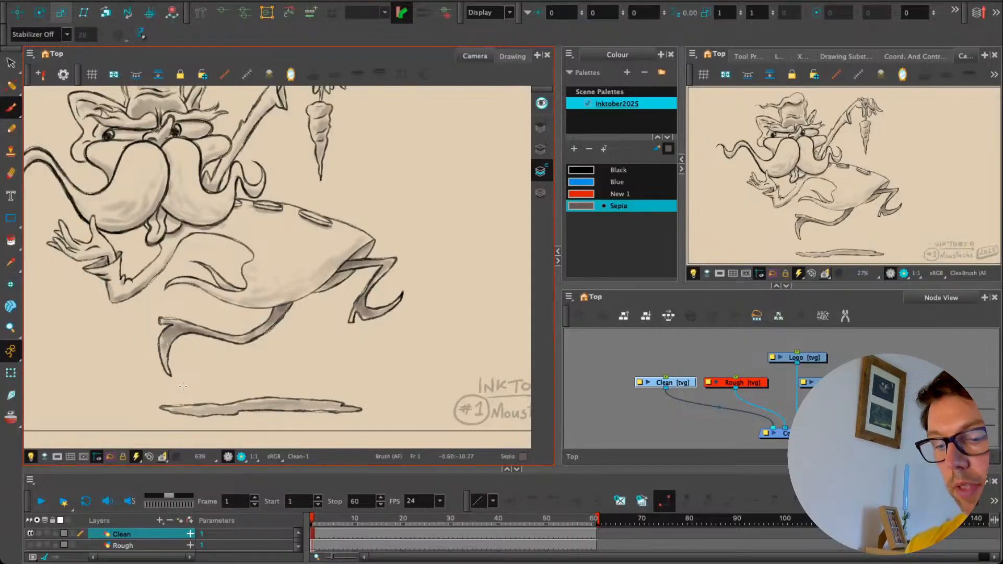
Step: Examine the whole drawing in the camera frame and the moustache up close for remaining shading touch-ups
scroll(286, 355, down, 2)
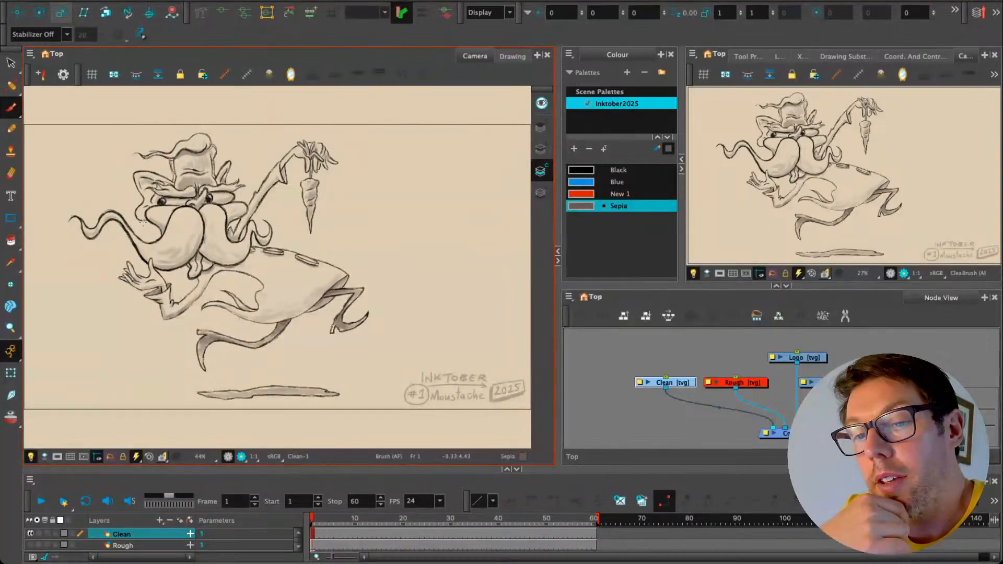
scroll(143, 222, up, 5)
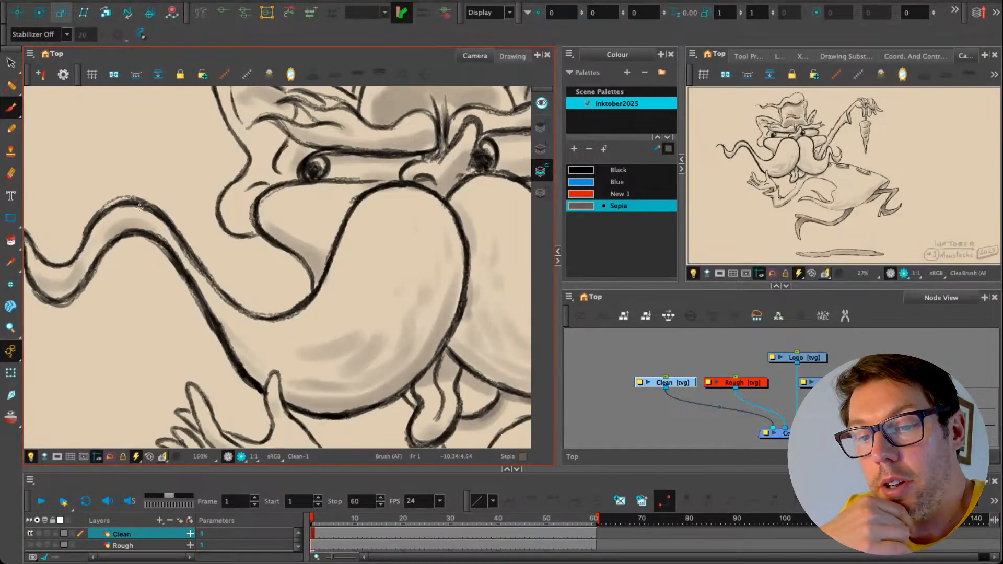
scroll(215, 256, down, 6)
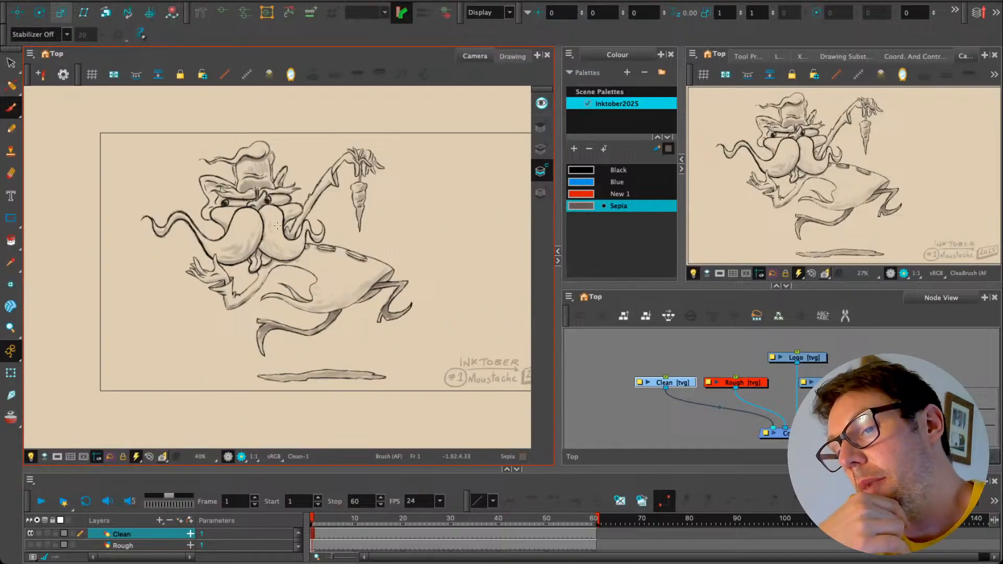
drag(277, 226, 253, 237)
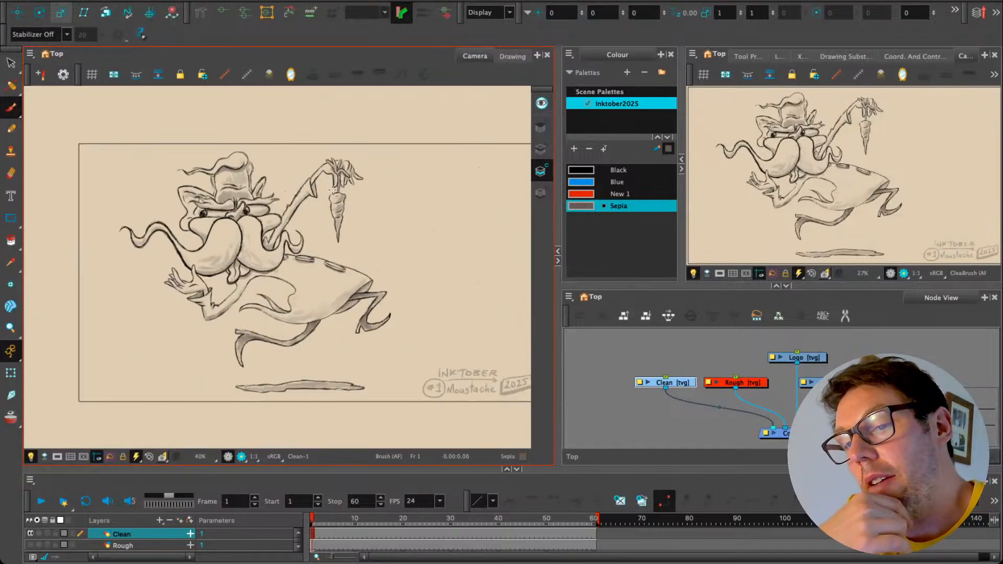
scroll(331, 200, up, 2)
scroll(330, 200, down, 2)
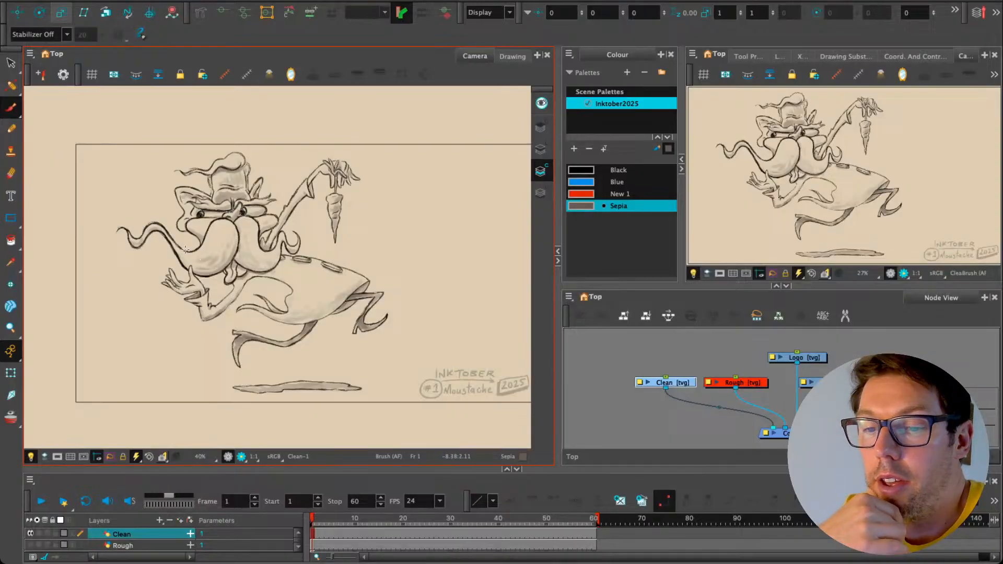
scroll(282, 285, down, 1)
scroll(348, 286, up, 1)
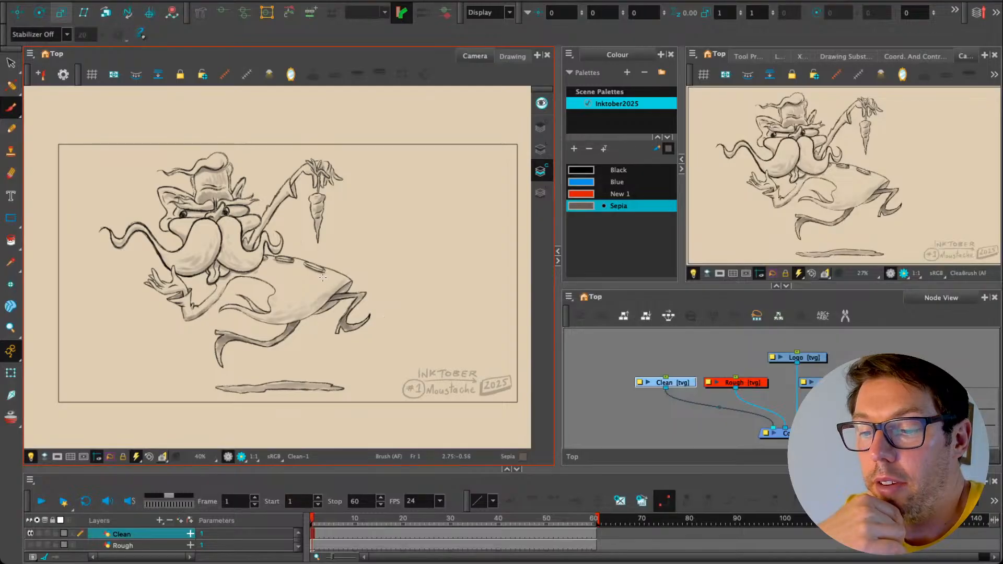